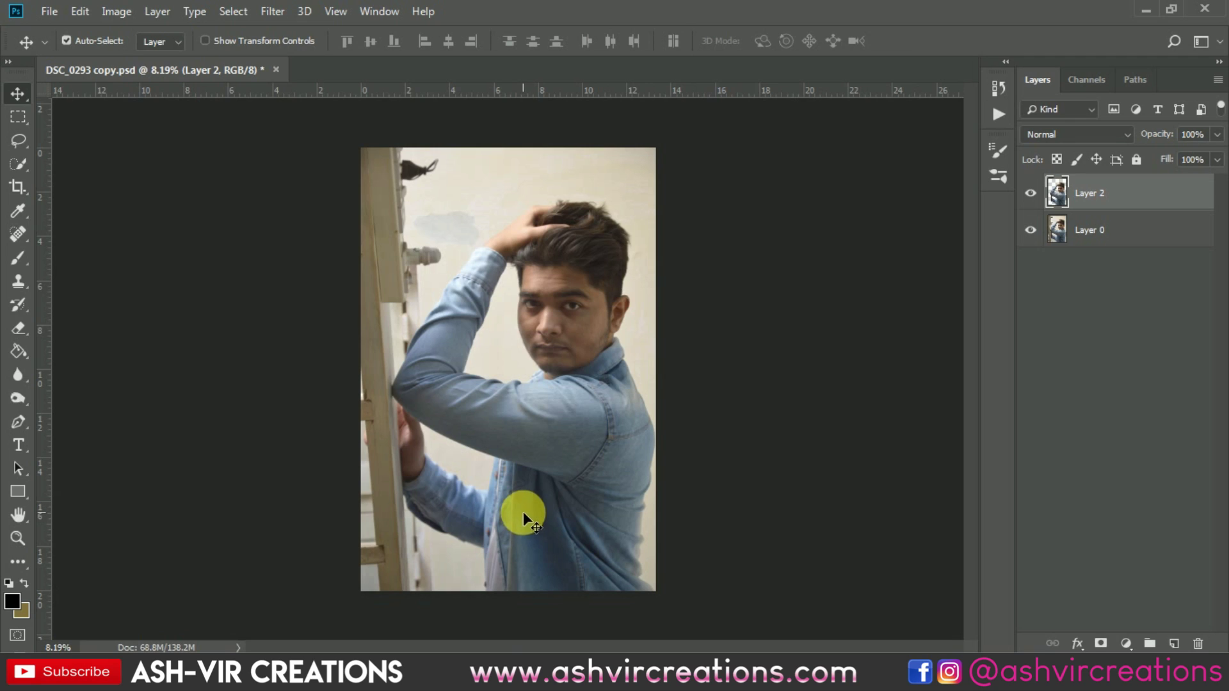
Step: Select the man on Layer 0 with the Quick Selection tool
left_click(1095, 229)
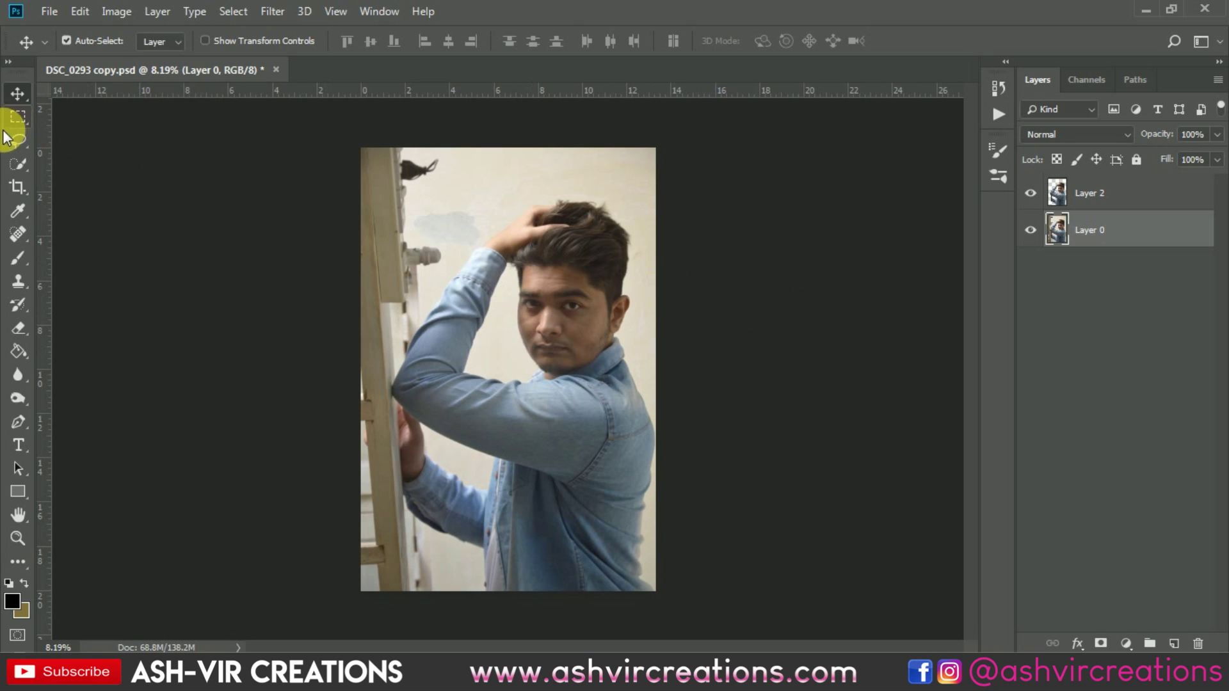
left_click(18, 163)
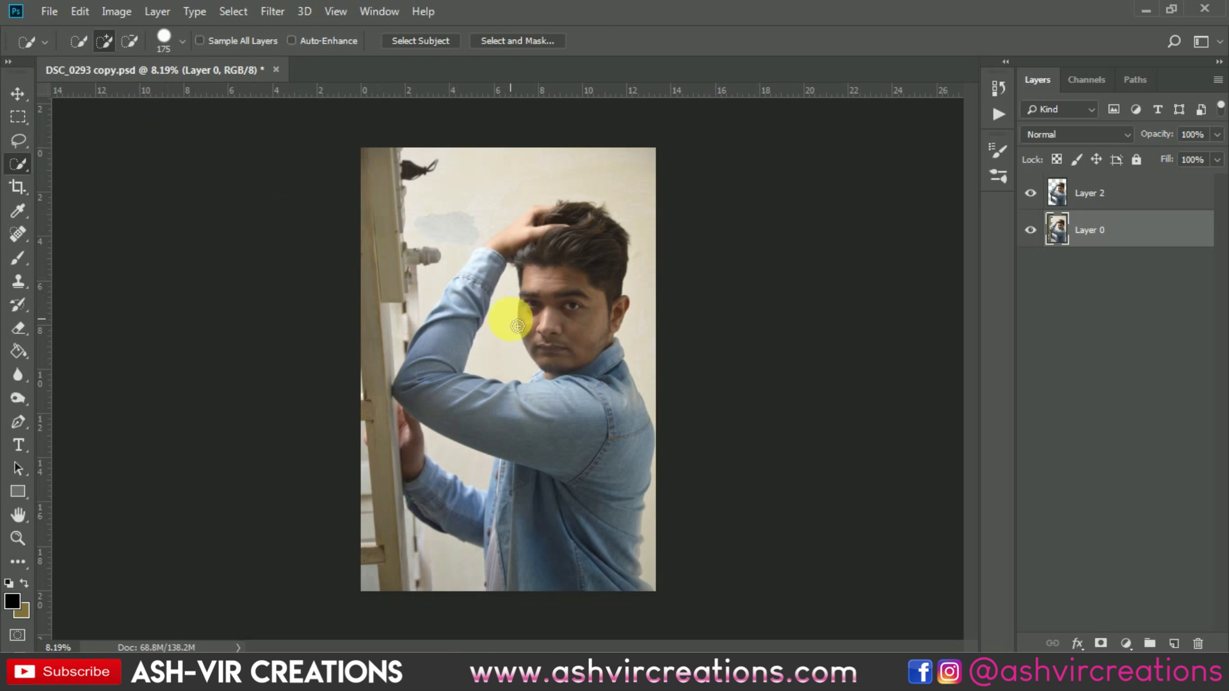
mouse_move(517, 326)
left_mouse_down()
mouse_move(625, 334)
mouse_move(577, 297)
mouse_move(586, 399)
mouse_move(567, 433)
mouse_move(463, 389)
mouse_move(493, 299)
mouse_move(547, 249)
mouse_move(523, 246)
mouse_move(553, 231)
mouse_move(468, 376)
mouse_move(518, 457)
mouse_move(523, 537)
mouse_move(437, 499)
mouse_move(532, 519)
mouse_move(570, 383)
mouse_move(575, 290)
left_mouse_up()
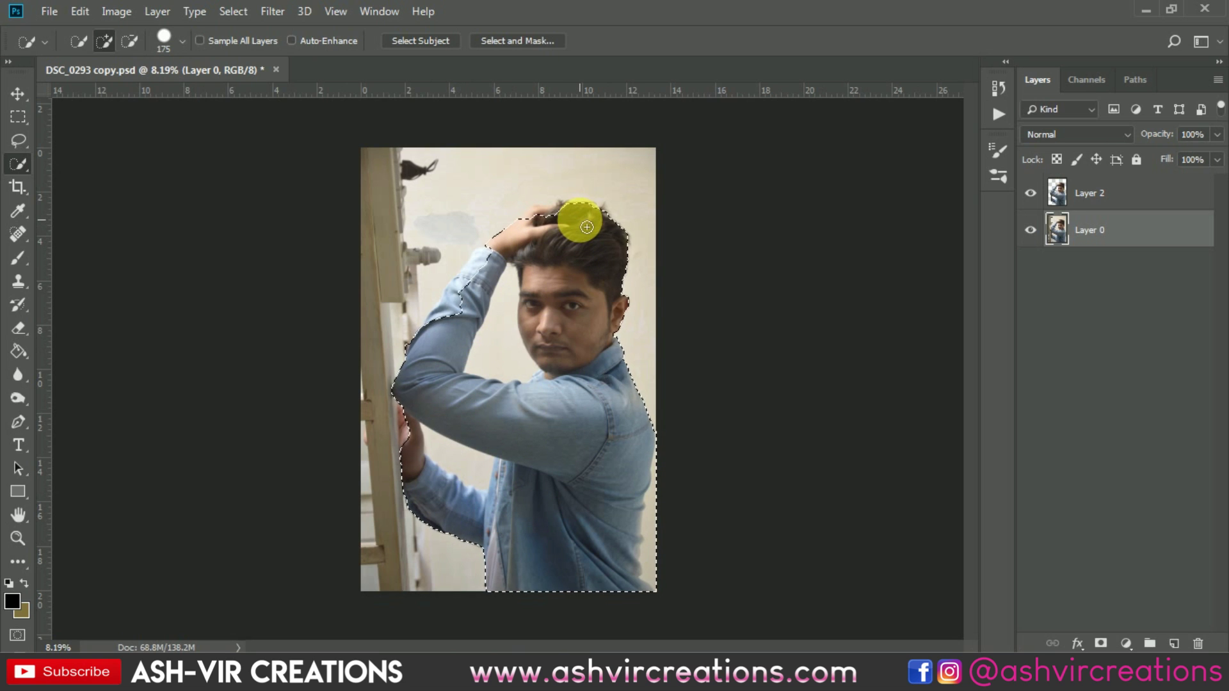
Step: Refine the selection's hair edges in Select and Mask with the Refine Edge brush along the top and back of the head, and apply it
scroll(583, 217, "up", 5)
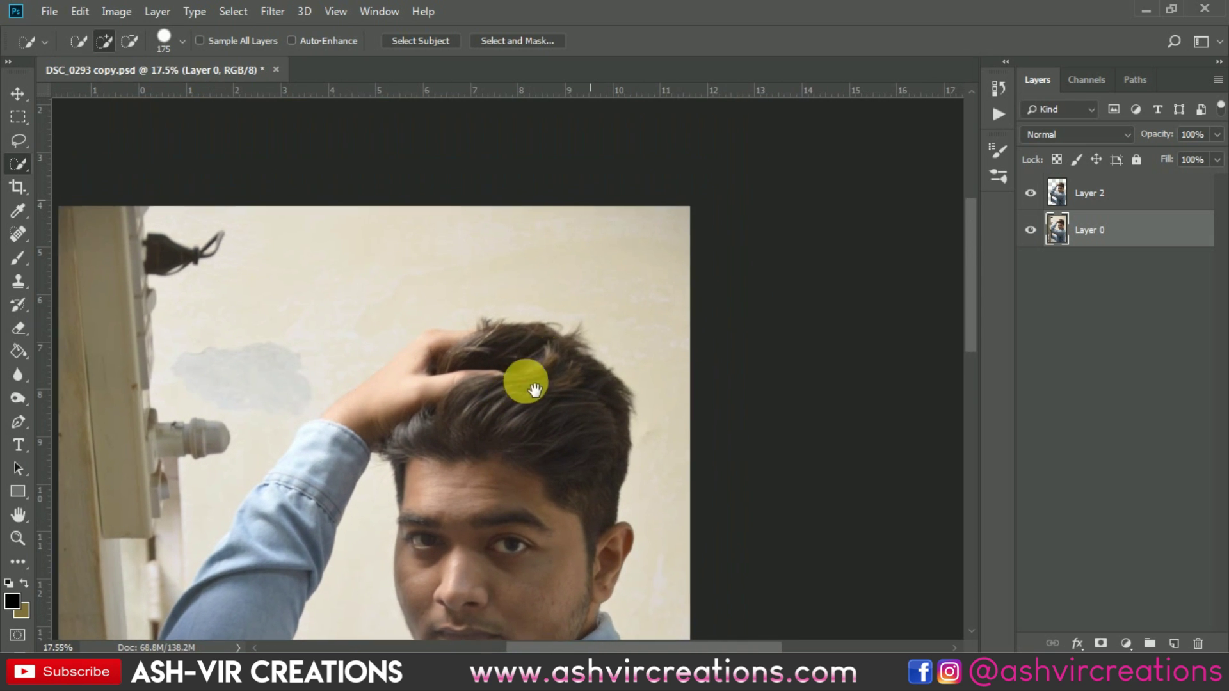
left_click_drag(534, 389, 528, 416)
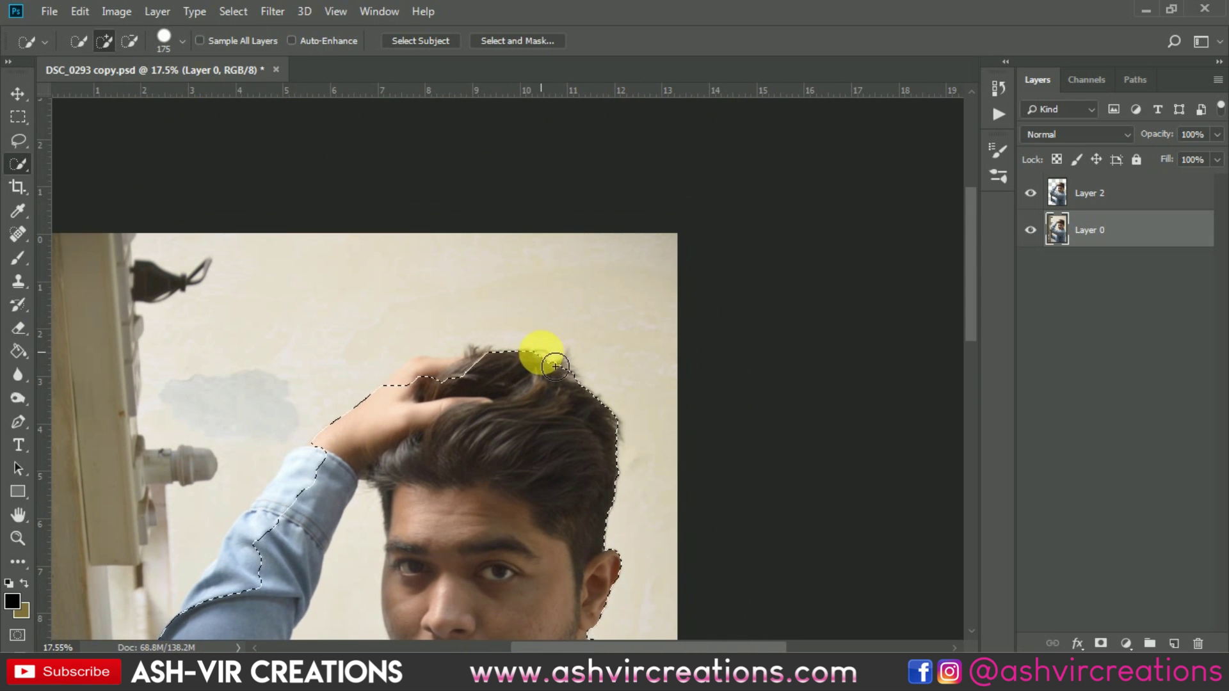
scroll(554, 366, "up", 2)
right_click(541, 353)
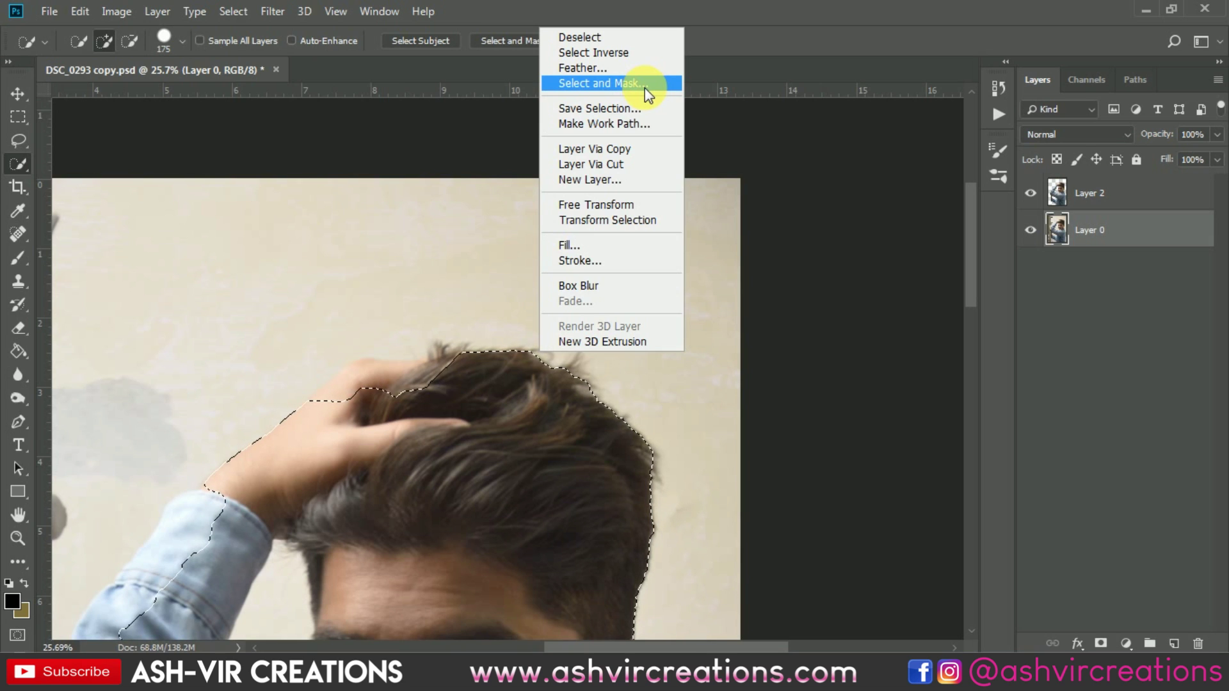
left_click(644, 87)
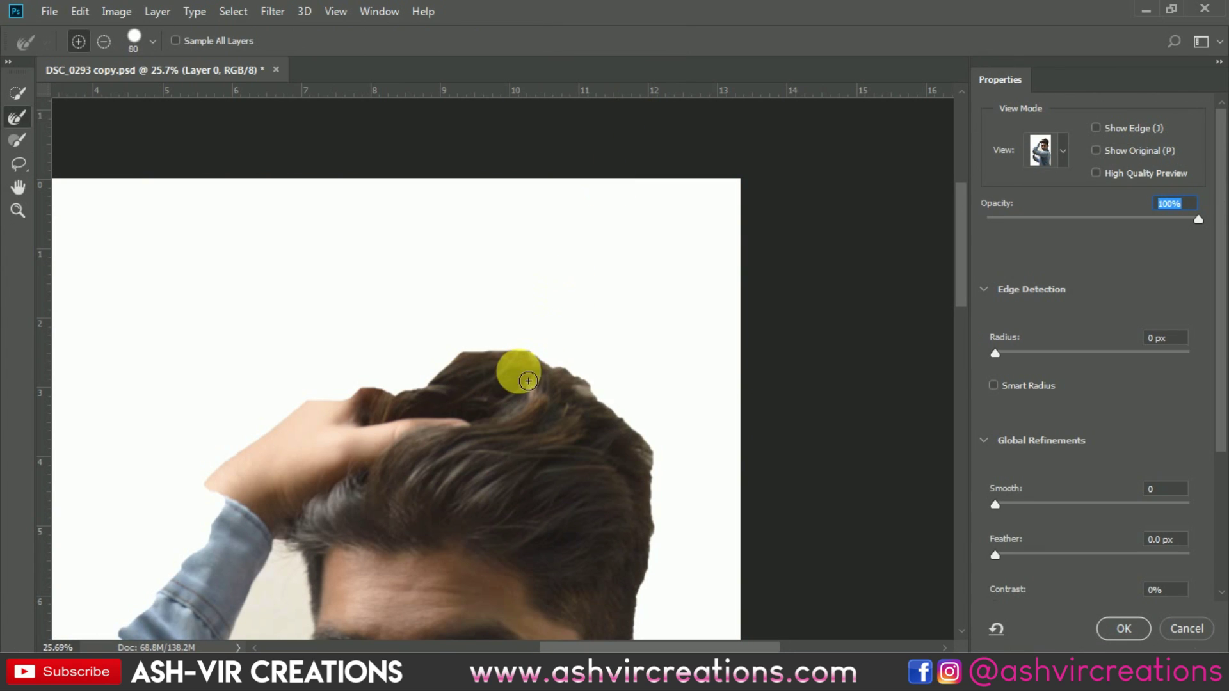
left_click(18, 118)
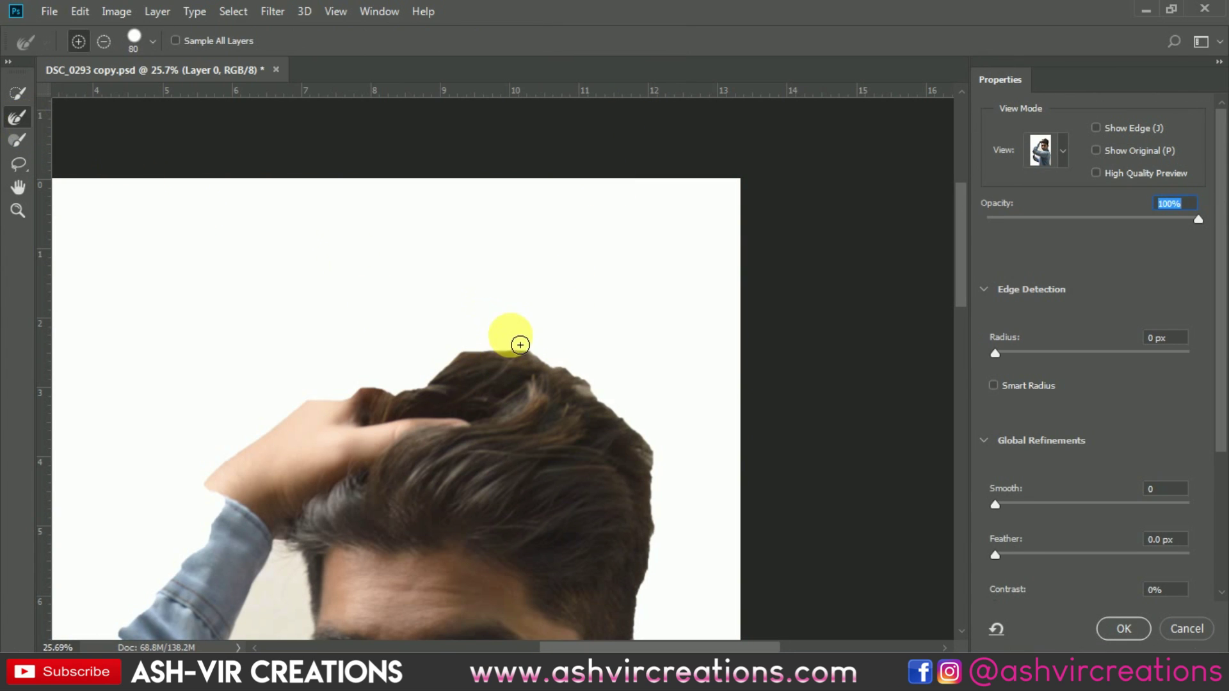
mouse_move(519, 355)
left_mouse_down()
mouse_move(427, 397)
mouse_move(456, 361)
mouse_move(452, 379)
mouse_move(482, 350)
mouse_move(466, 365)
mouse_move(517, 351)
mouse_move(483, 351)
mouse_move(551, 358)
mouse_move(620, 400)
mouse_move(574, 387)
mouse_move(669, 459)
mouse_move(651, 632)
left_mouse_up()
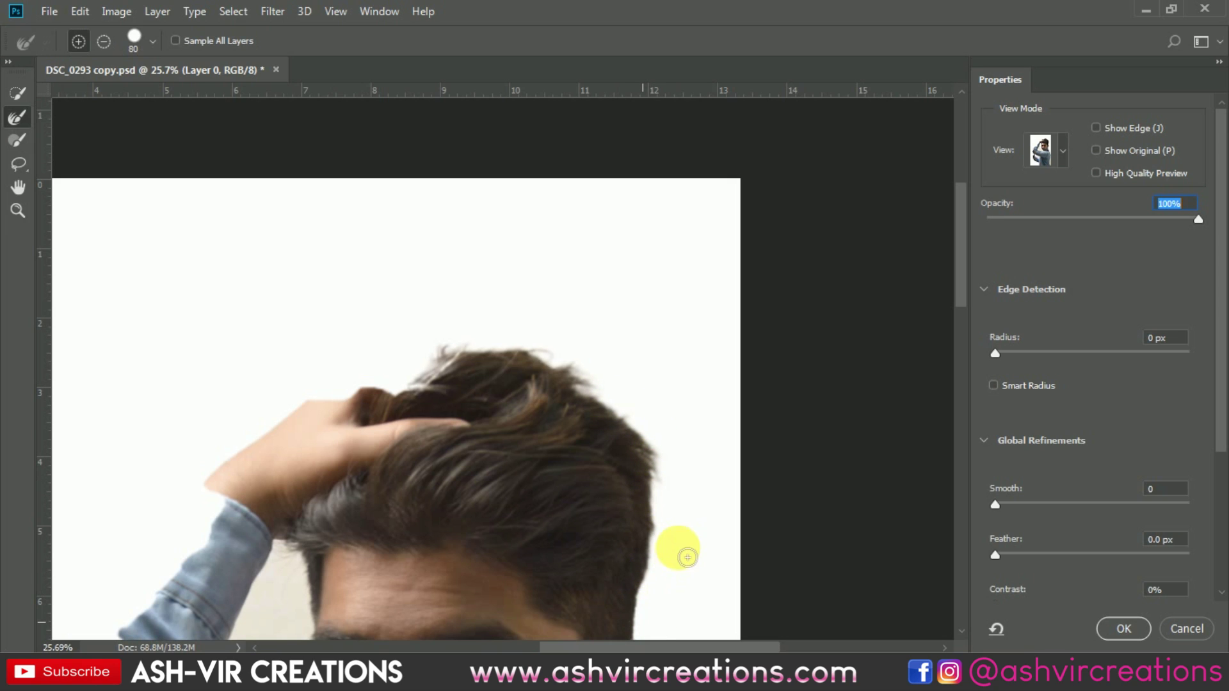
left_click_drag(631, 439, 627, 285)
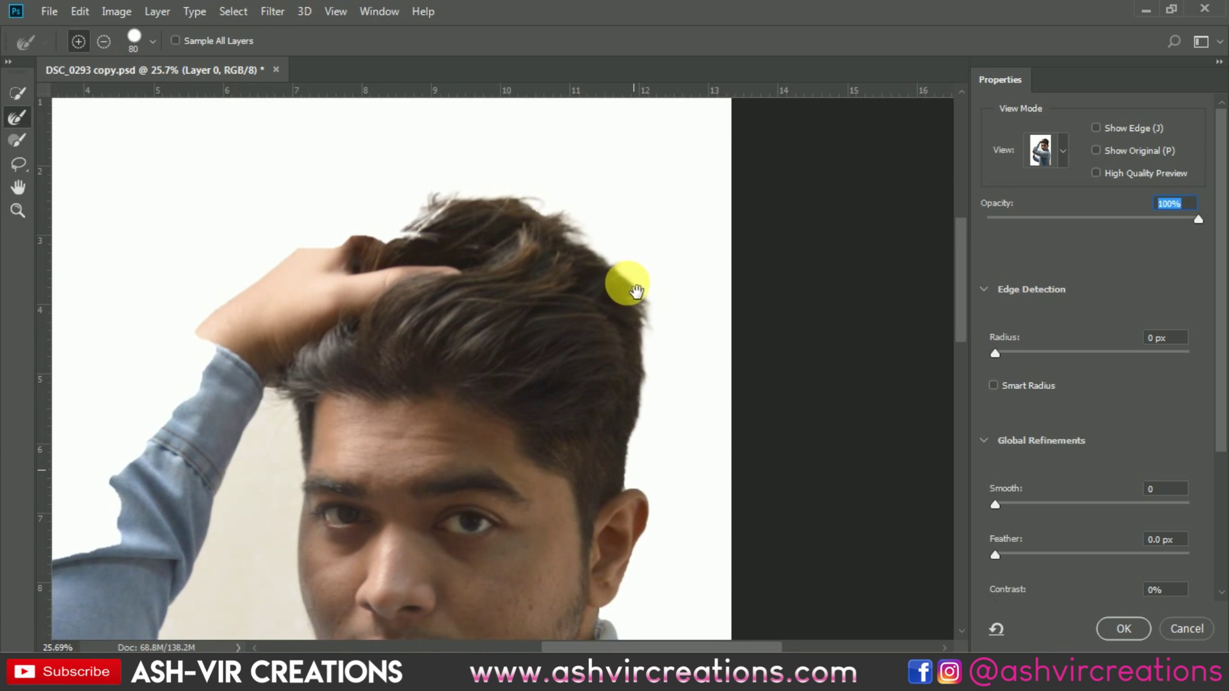
left_click_drag(640, 385, 629, 462)
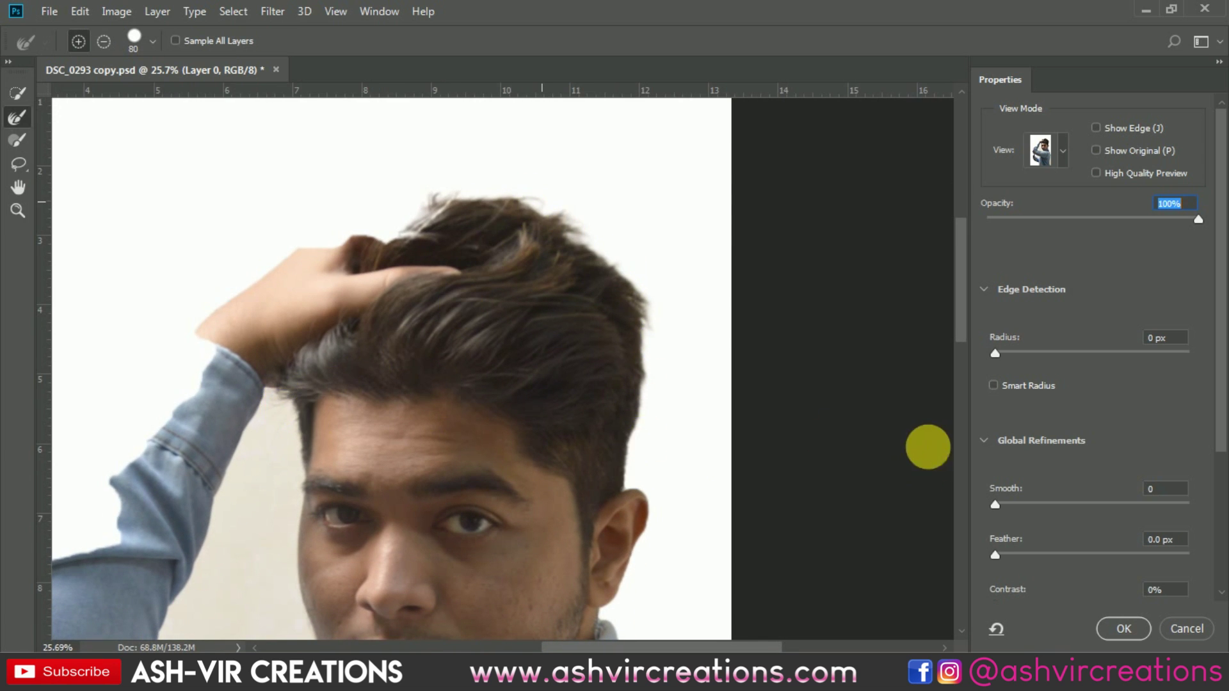
left_click(1124, 630)
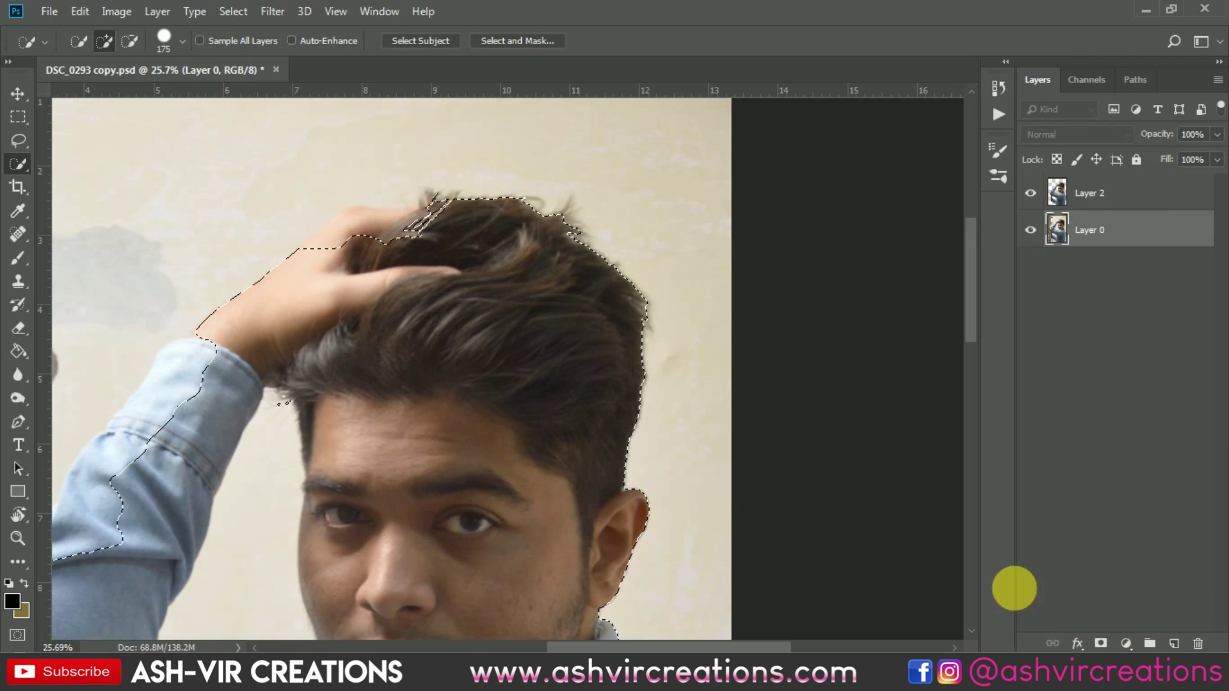
Step: Copy the selected man to a new layer and hide the original photo on Layer 0
scroll(586, 329, "down", 3)
scroll(586, 329, "down", 2)
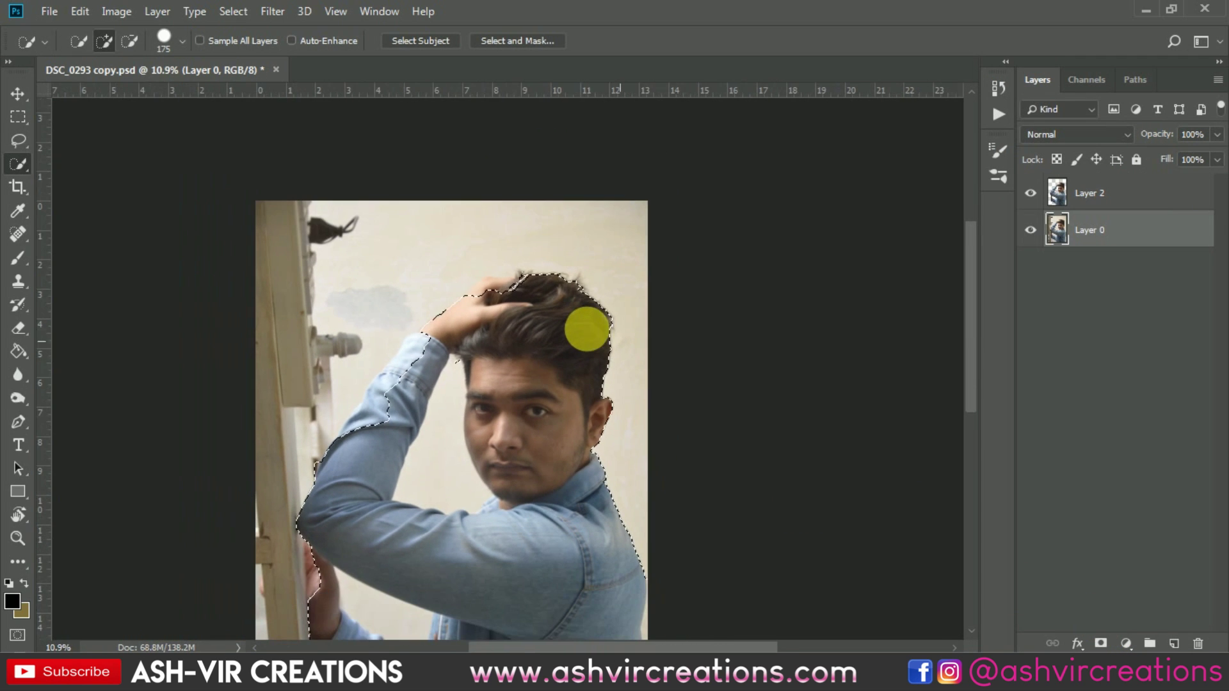
right_click(488, 360)
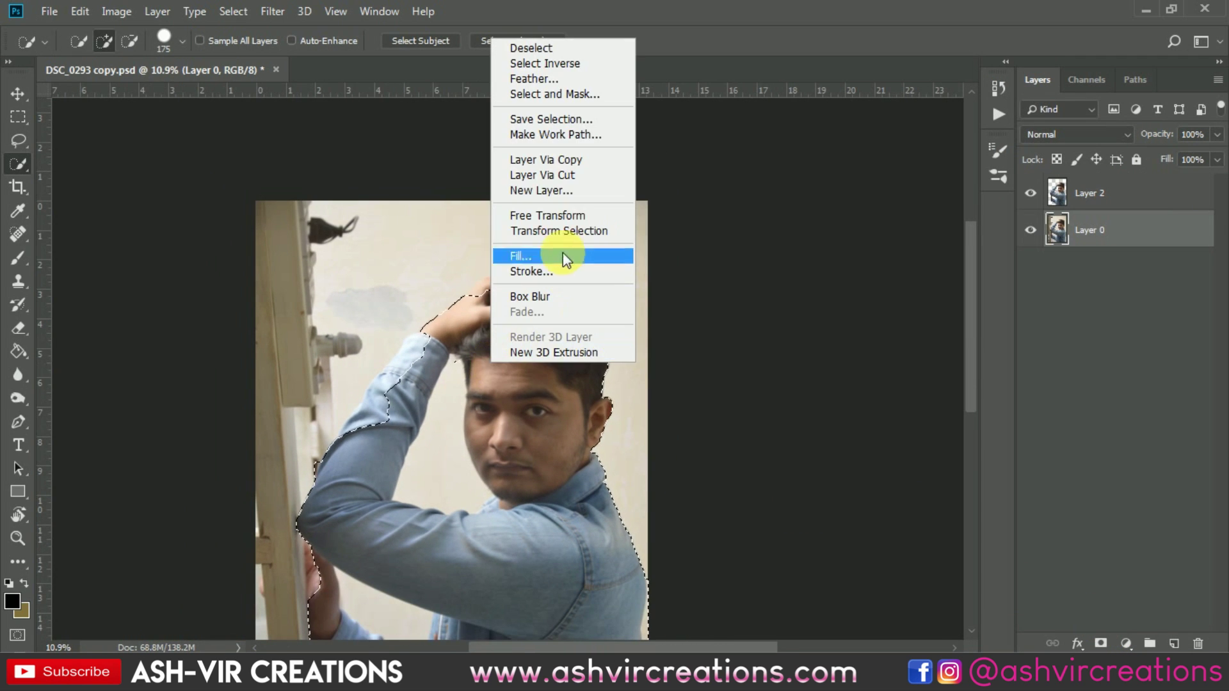
left_click(567, 161)
left_click(1031, 269)
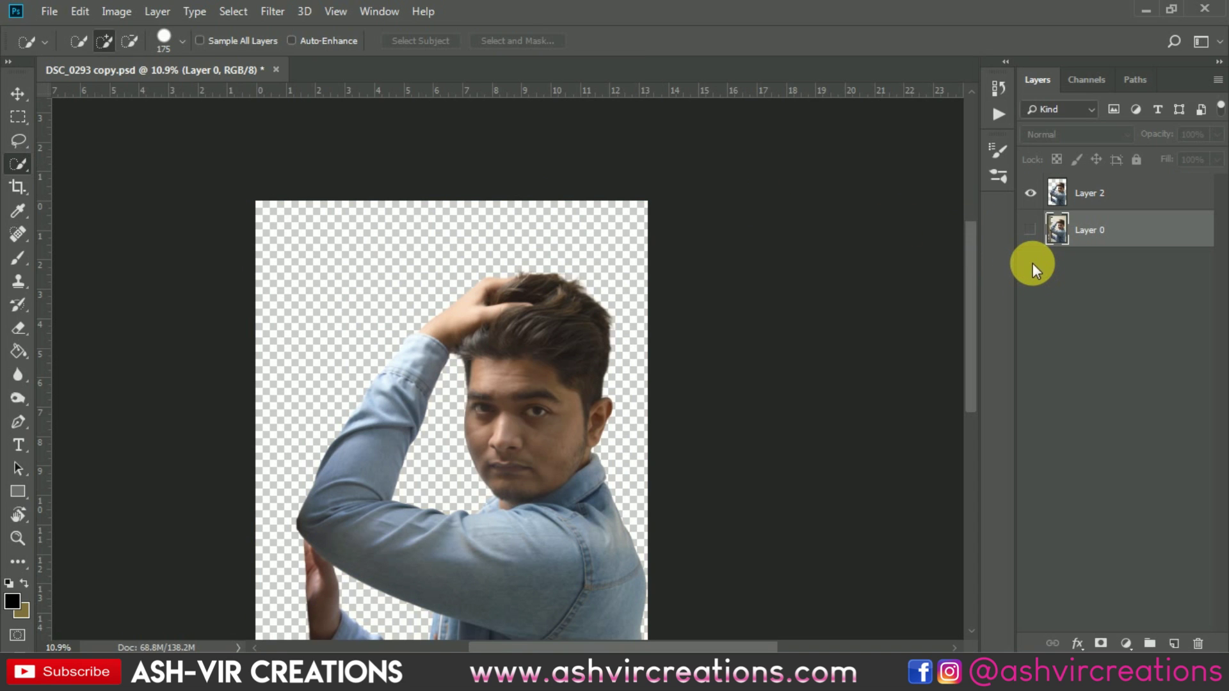
key("v")
key("ctrl+0")
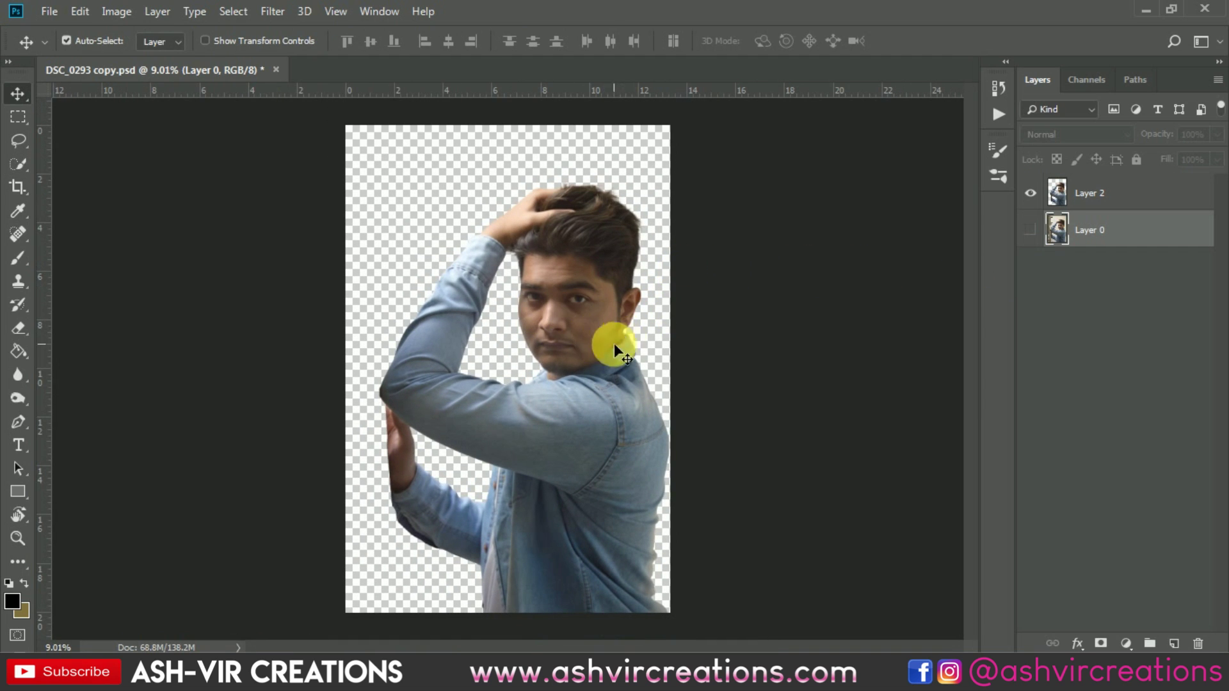
Step: Crop the document to a 4:5 (8:10) ratio, extending the canvas with transparent space around the man
left_click(18, 187)
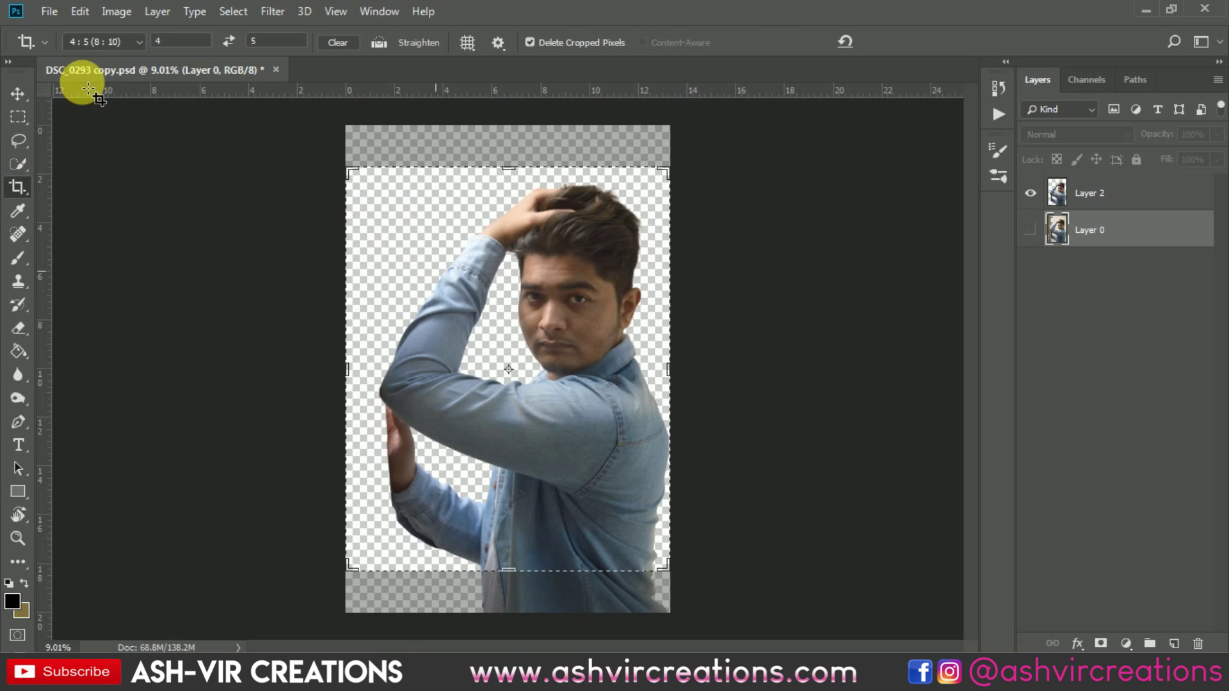
left_click(104, 44)
left_click(109, 125)
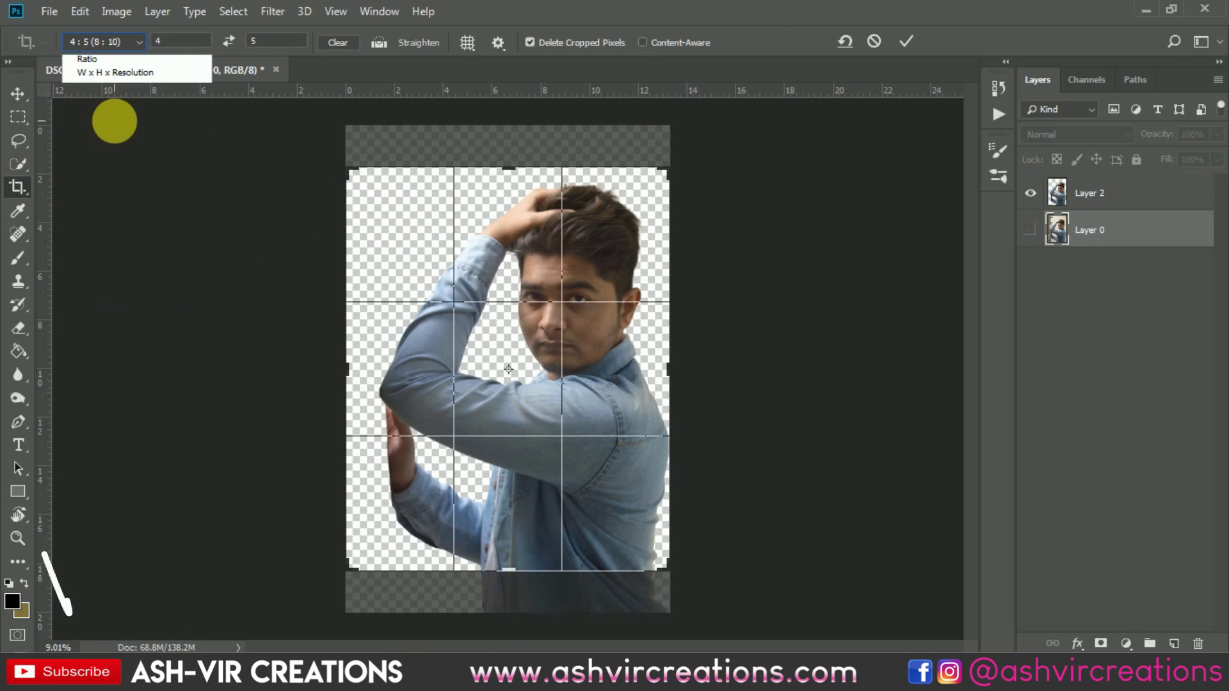
left_click(532, 287)
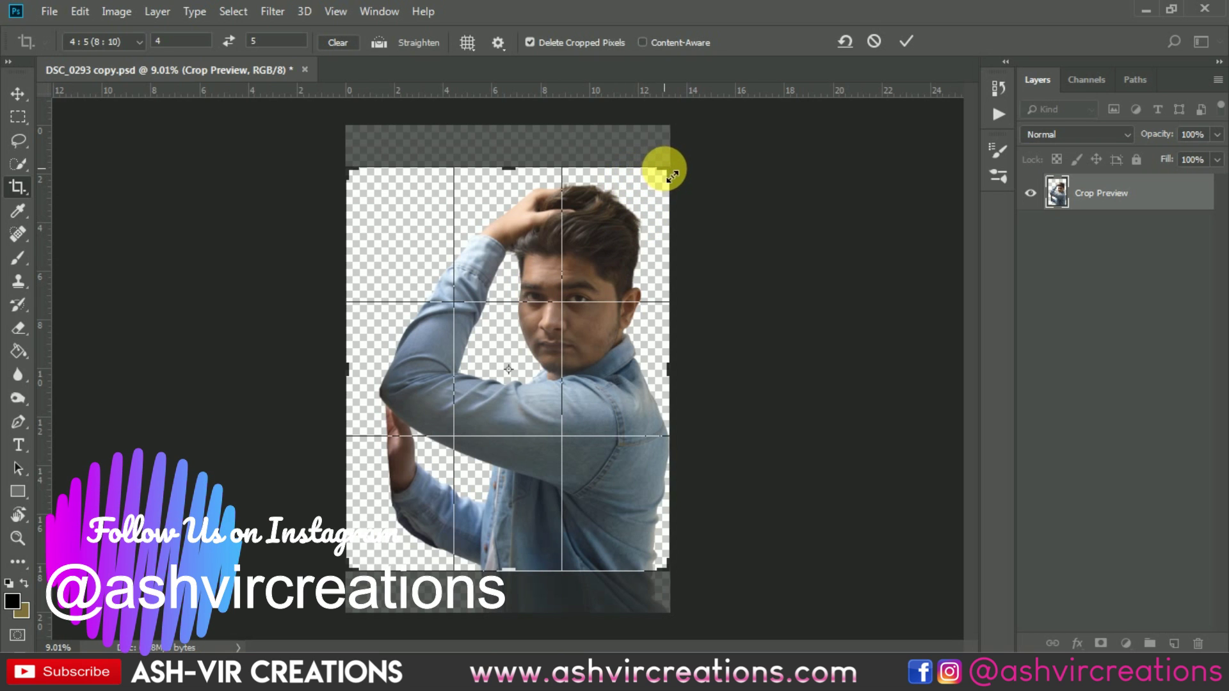
left_click_drag(672, 176, 718, 154)
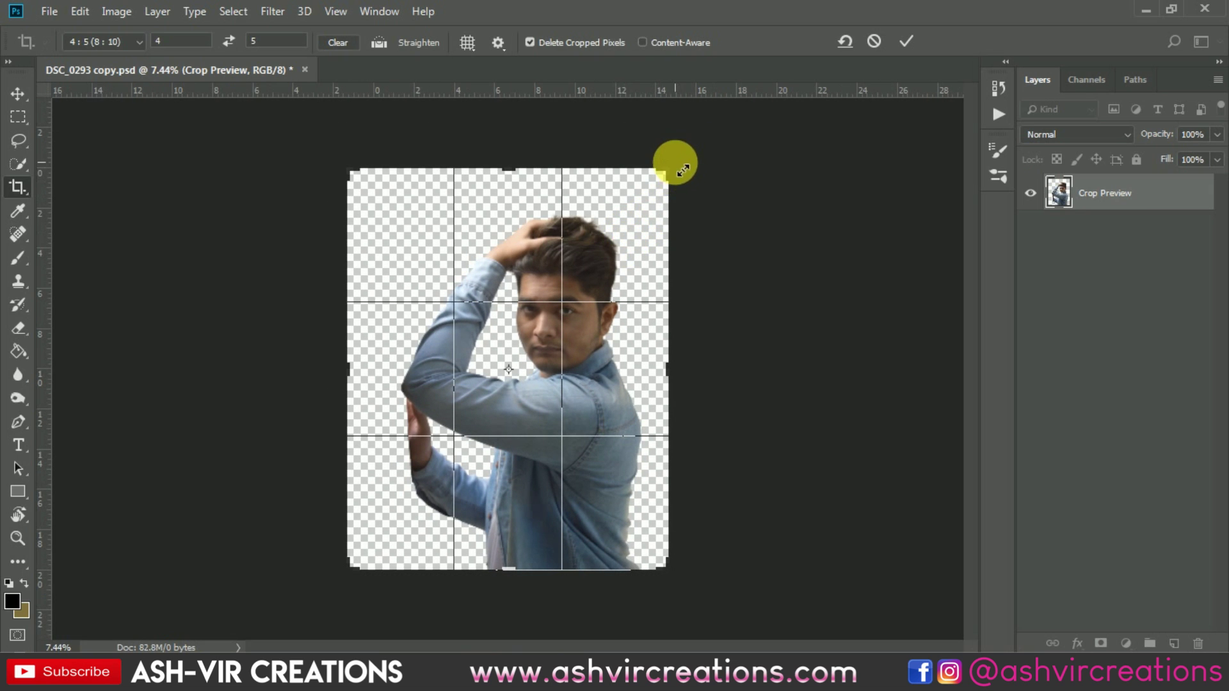
left_click_drag(666, 170, 696, 164)
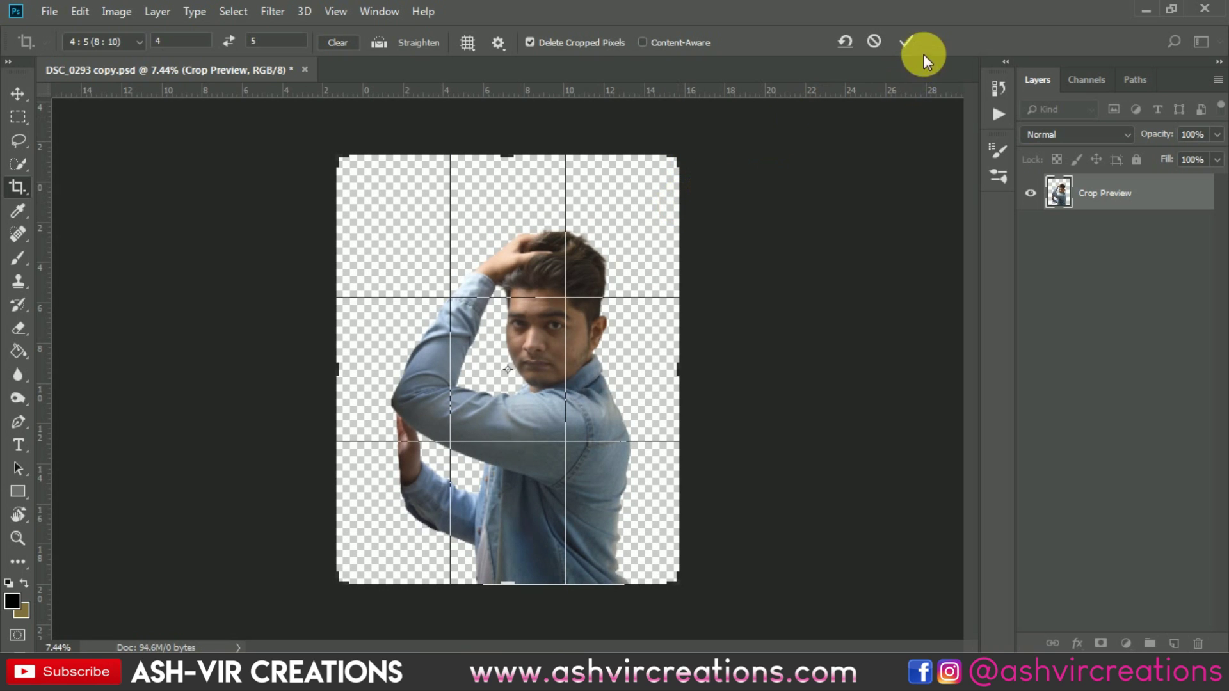
left_click(904, 40)
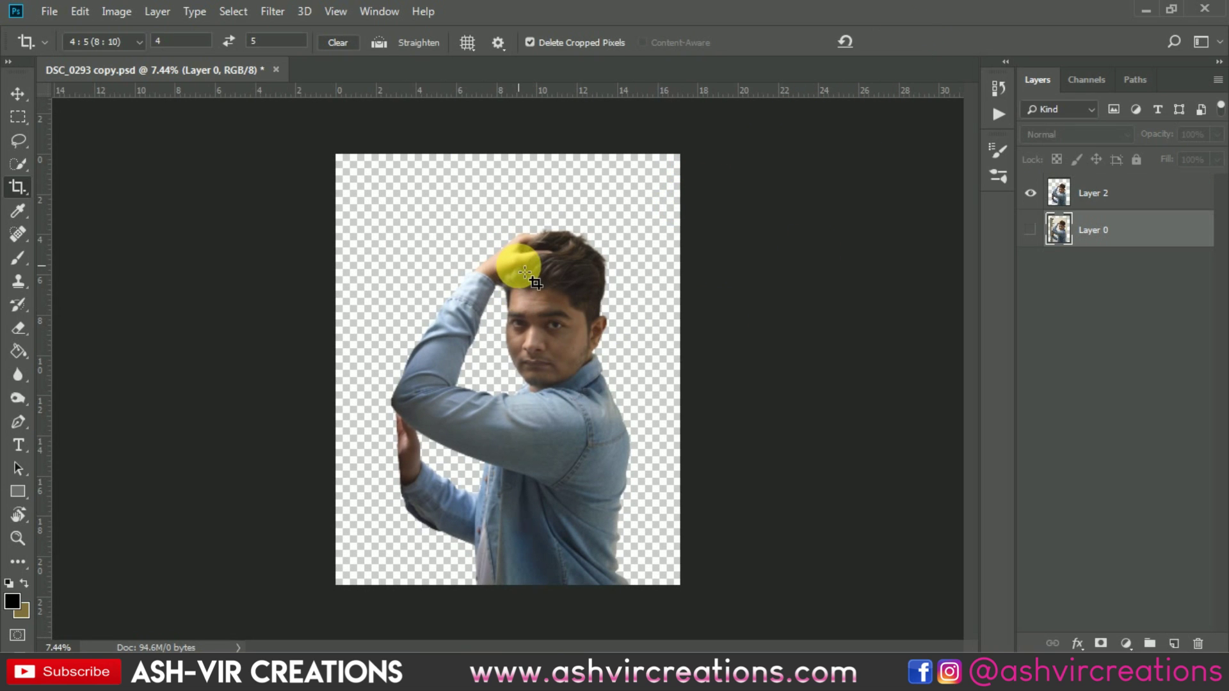
key("v")
key("ctrl+0")
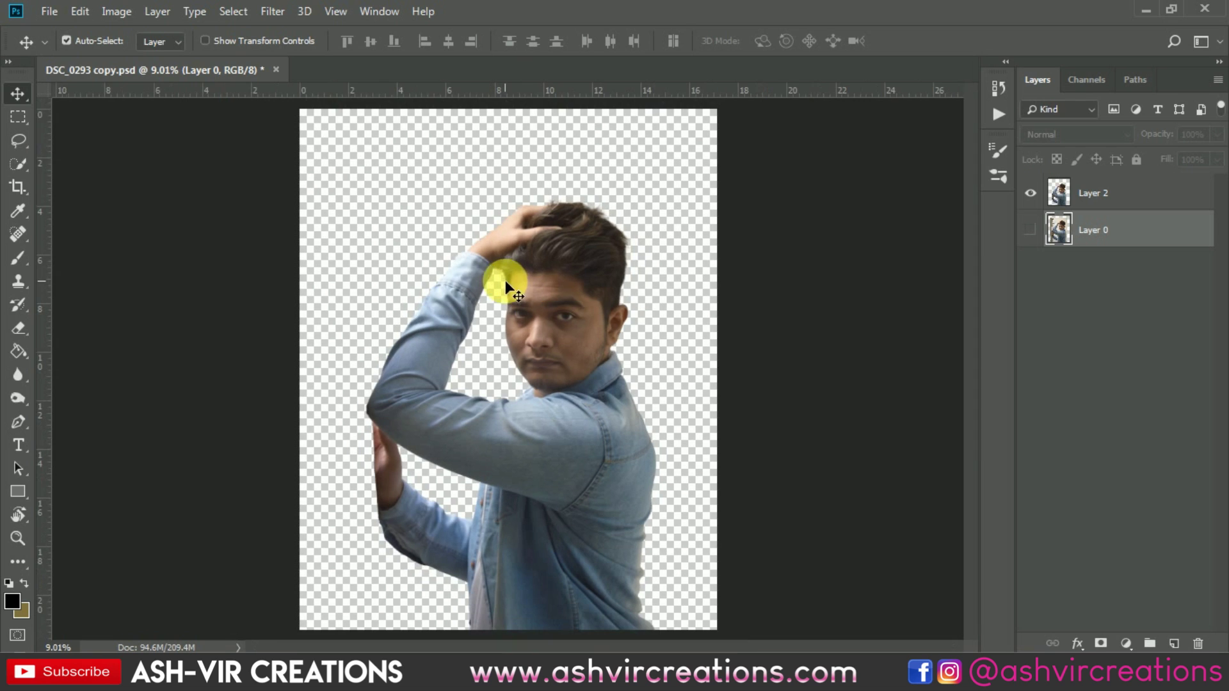
Step: Open wod.png and bring the wooden plank into DSC_0293 copy.psd, beneath the man's cutout layer
left_click(48, 16)
left_click(67, 45)
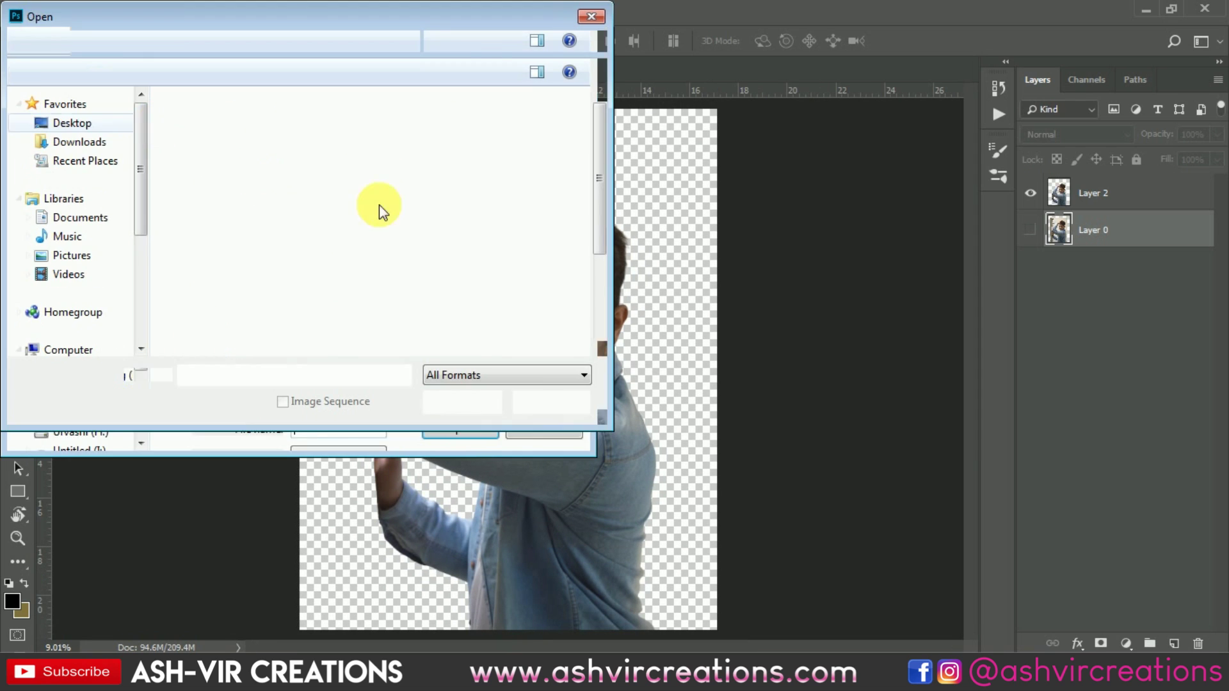
left_click_drag(600, 241, 604, 322)
double_click(547, 311)
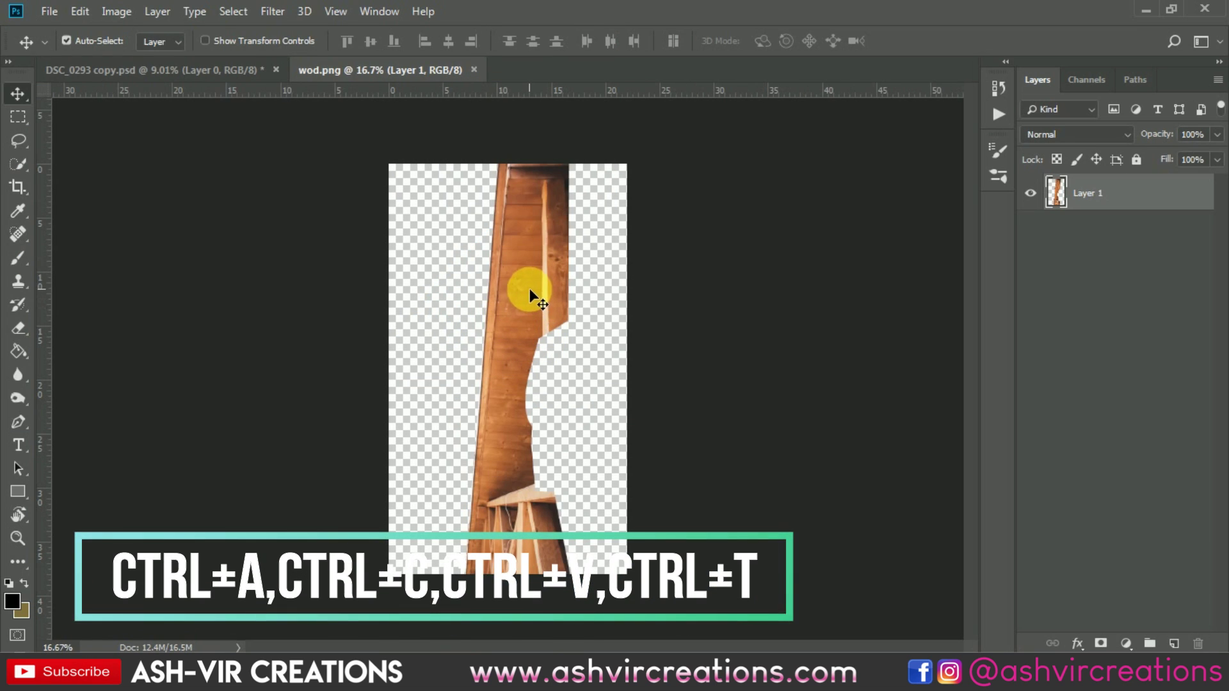
left_click_drag(526, 281, 432, 256)
Step: Enlarge the wooden plank to about 236% so it spans the full canvas height along the left edge
key("ctrl+t")
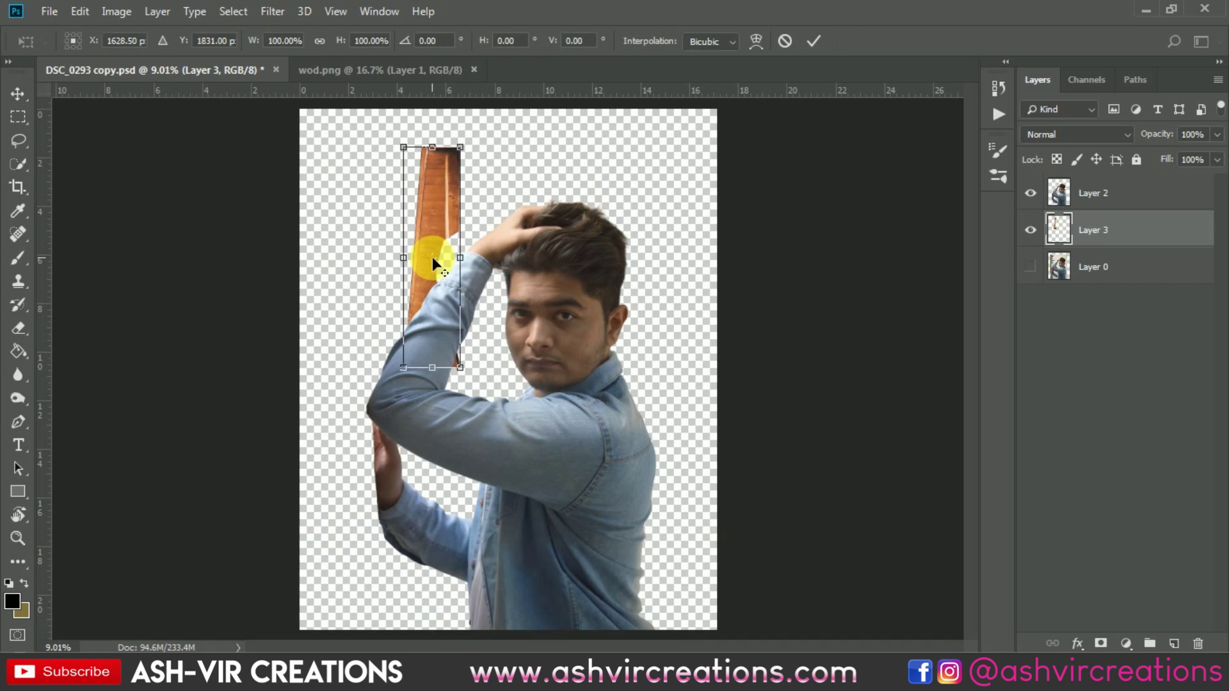
left_click_drag(461, 368, 548, 489)
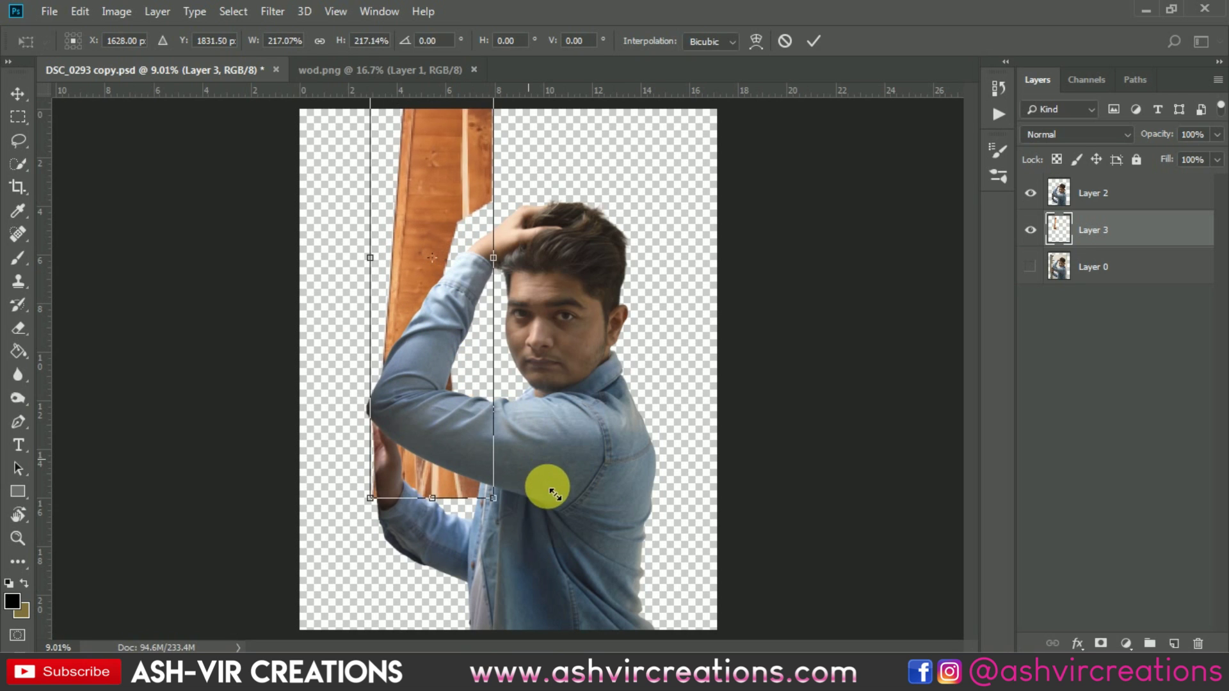
scroll(439, 397, "down", 3)
left_click_drag(439, 398, 401, 480)
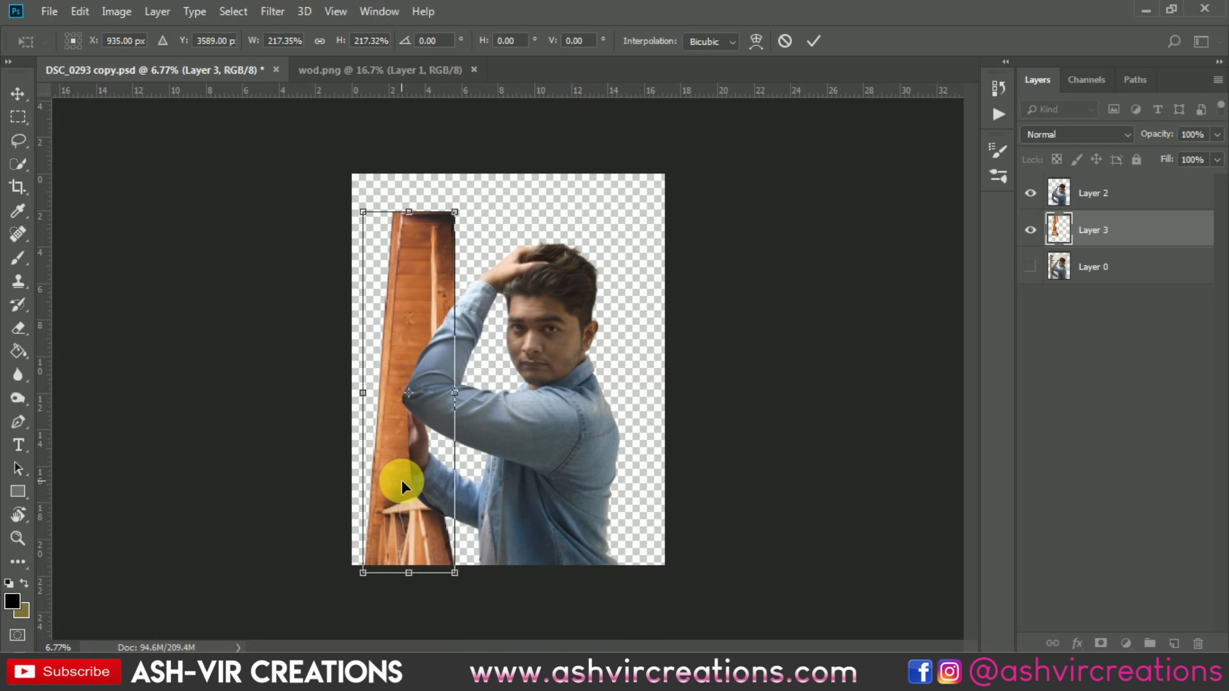
left_click_drag(437, 238, 471, 177)
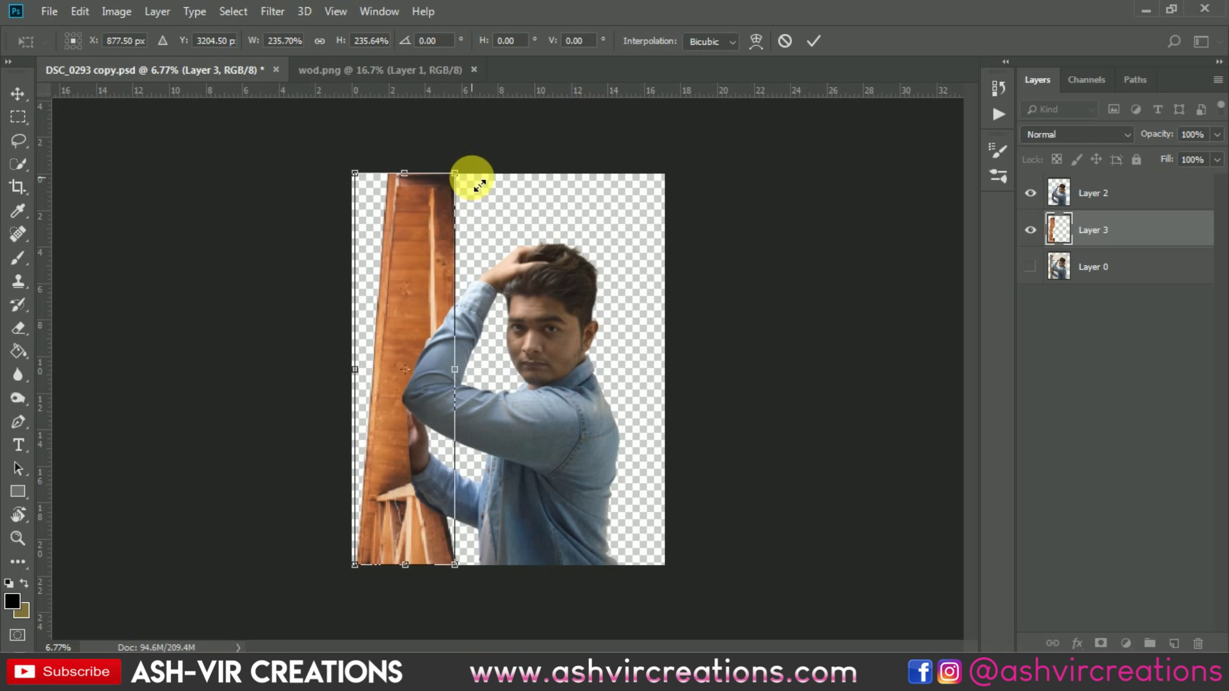
Step: Flip the wooden plank horizontally, move it left until its edge touches the man's elbow, and apply the transformation
right_click(399, 346)
left_click(465, 569)
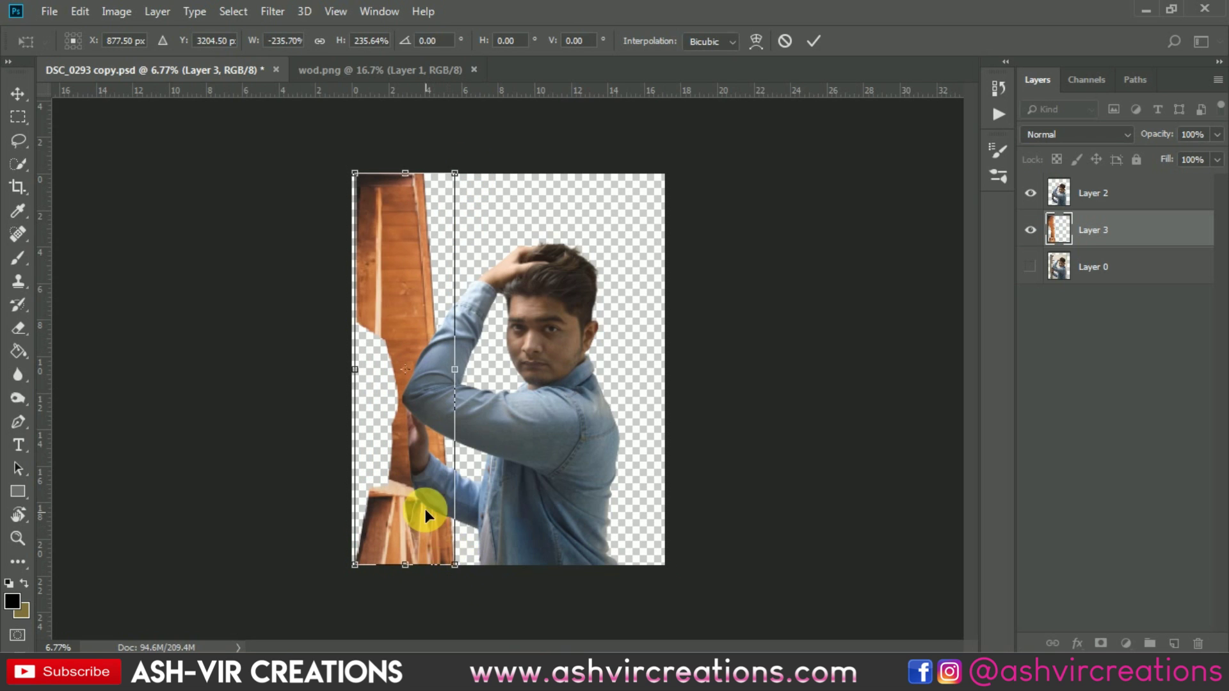
left_click_drag(425, 497, 388, 496)
scroll(379, 377, "up", 3)
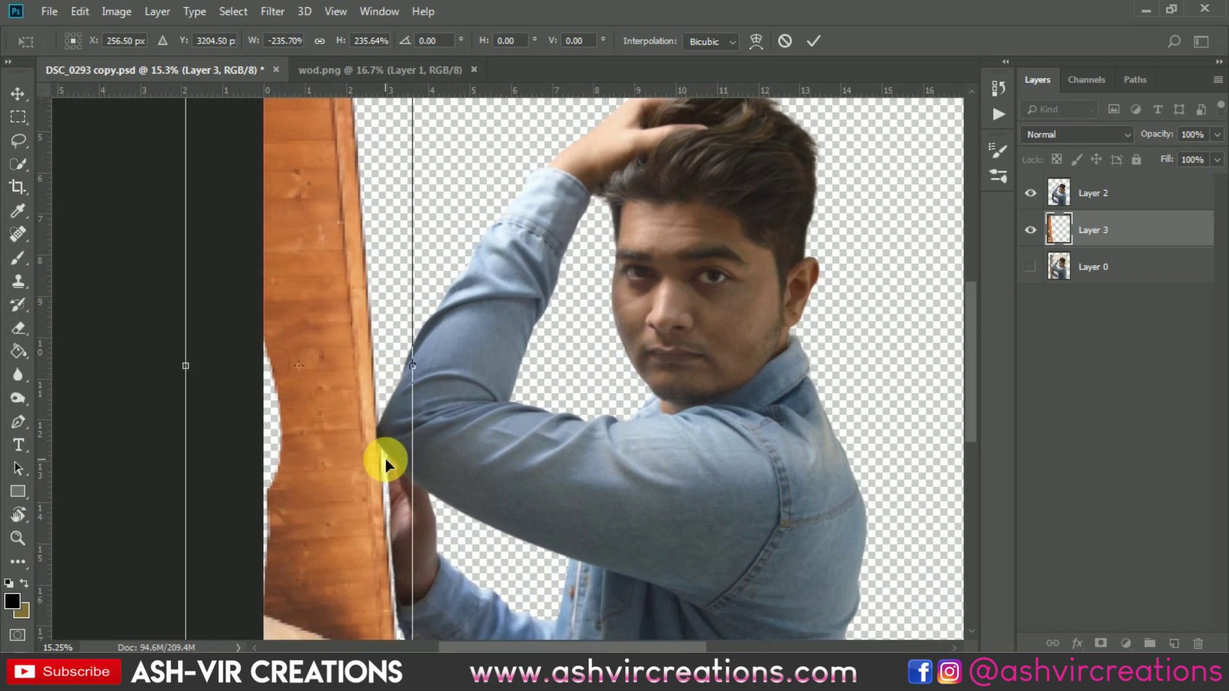
scroll(386, 458, "up", 3)
scroll(351, 463, "up", 2)
left_click_drag(363, 459, 360, 459)
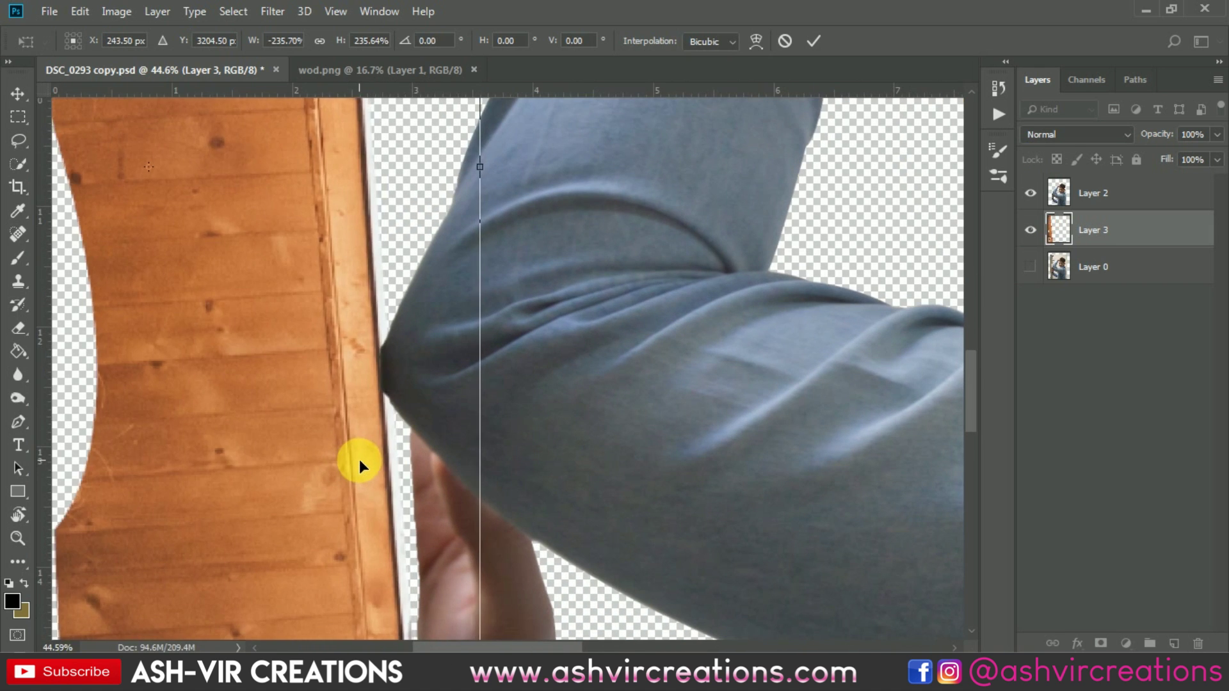
key("Return")
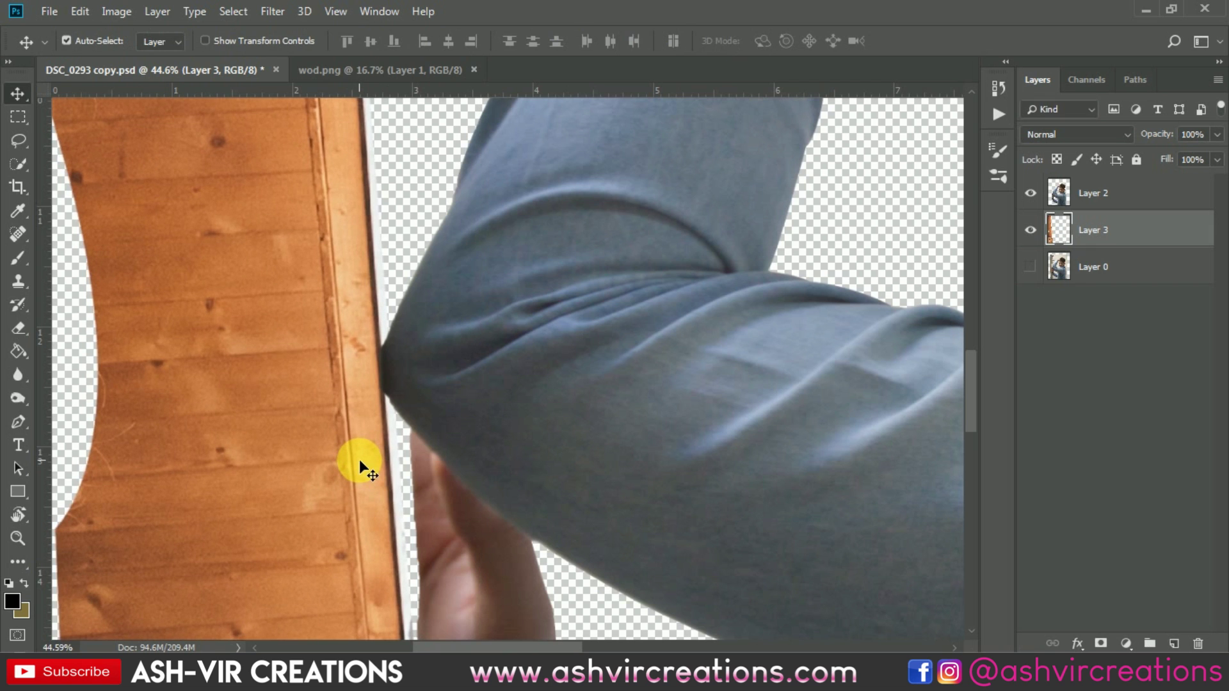
Step: Add a new empty layer directly above the hidden Layer 0
scroll(359, 459, "down", 3)
left_click(1136, 266)
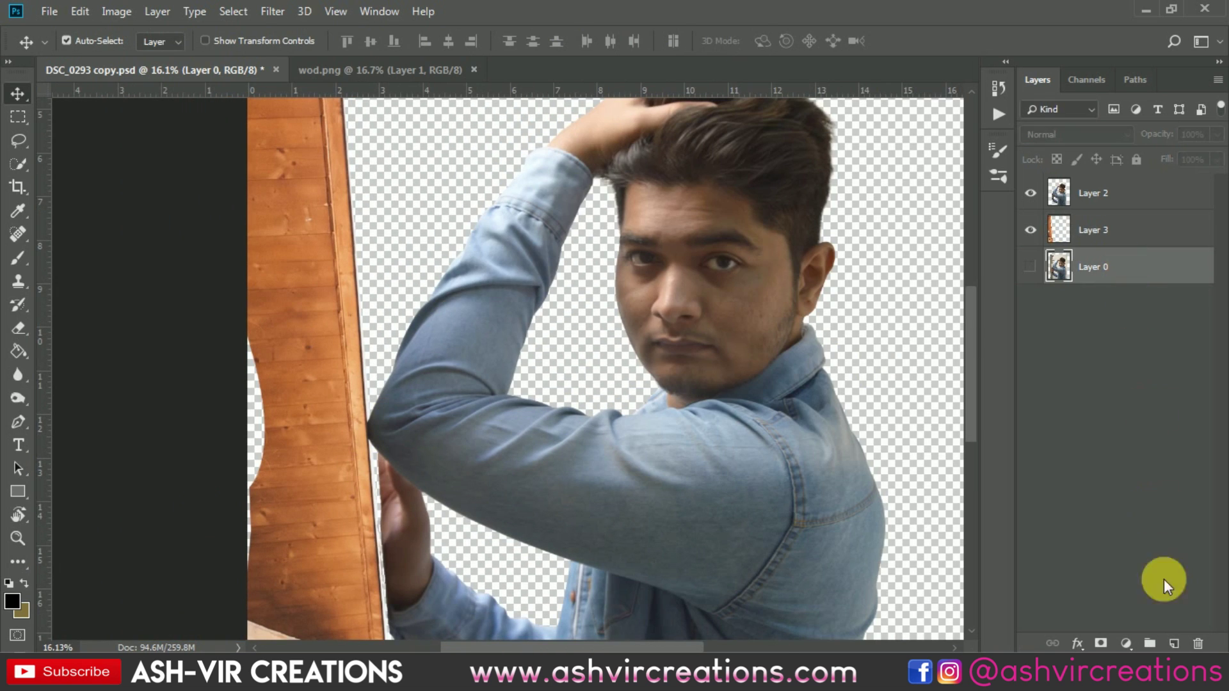
left_click(1174, 644)
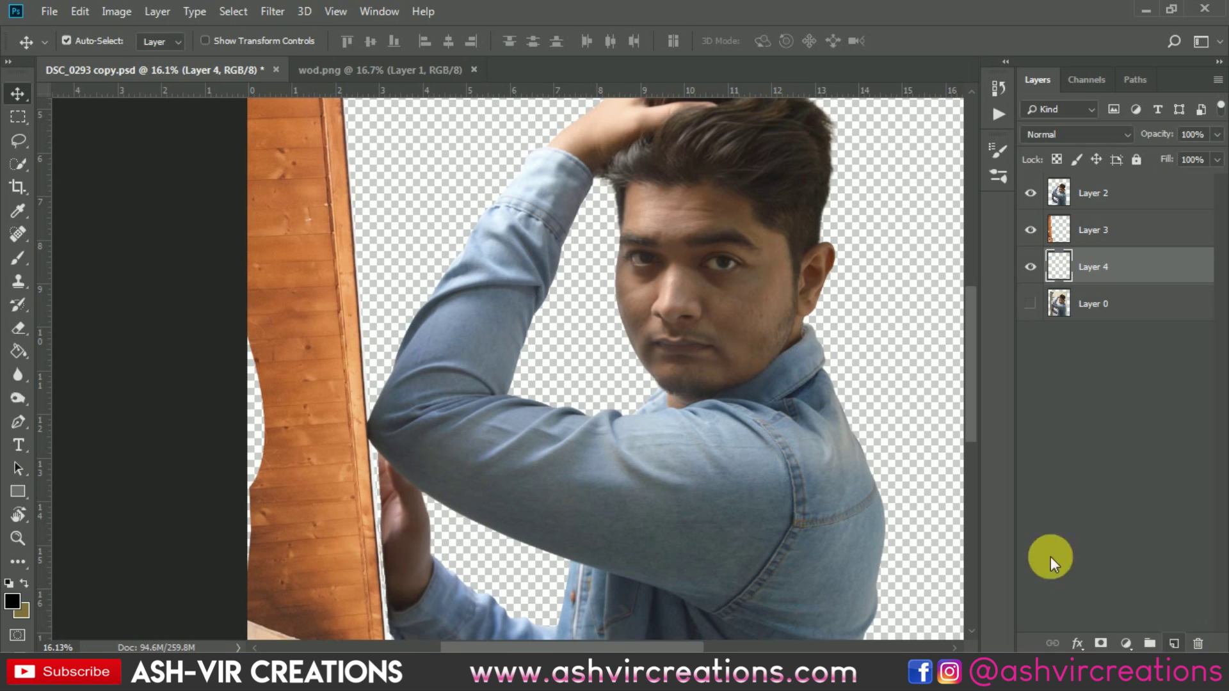
Step: Fill the new Layer 4 with black using the Paint Bucket as a backdrop behind the man and plank
left_click(18, 351)
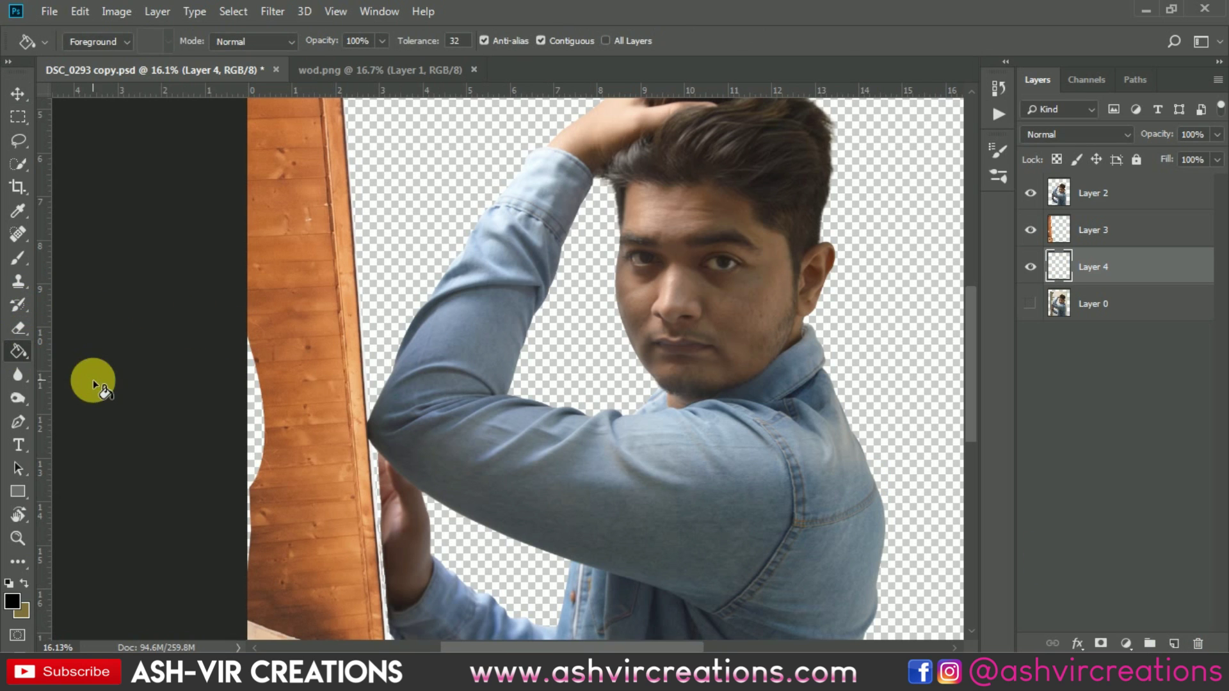
left_click(493, 430)
scroll(419, 406, "down", 4)
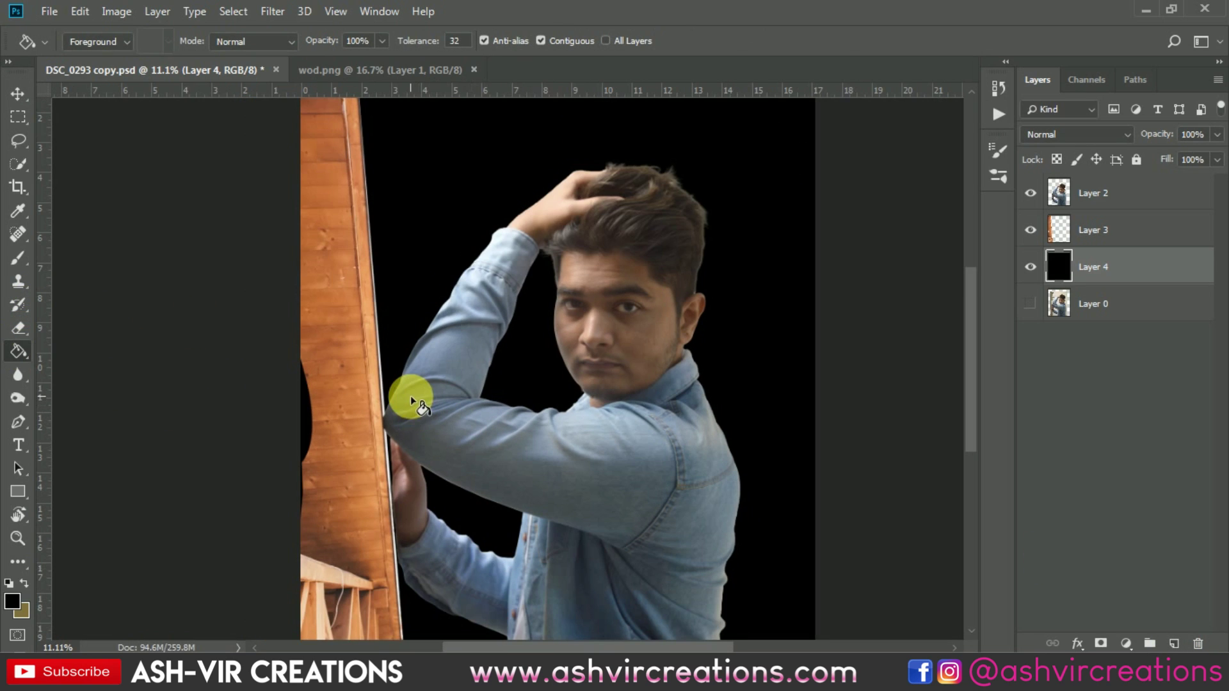
key("v")
scroll(410, 403, "down", 3)
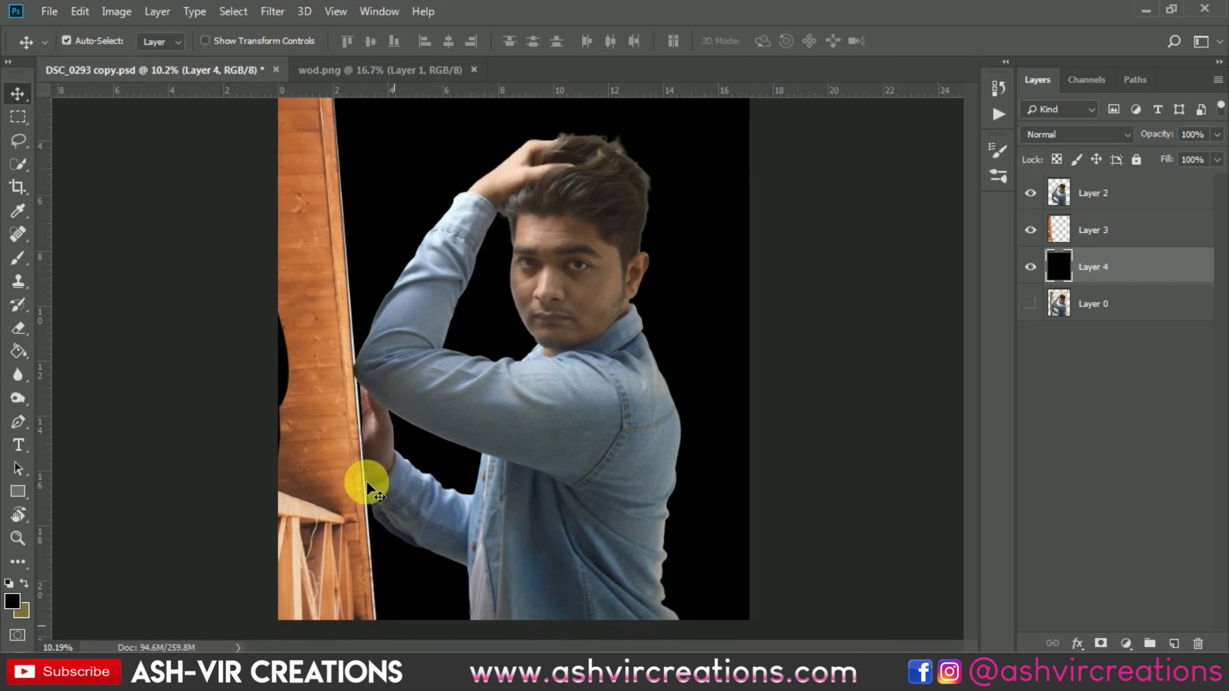
Step: On the plank's Layer 3, start a Pen path just inside its white-fringed right edge, from the canvas bottom up to the elbow
right_click(352, 413)
left_click(357, 417)
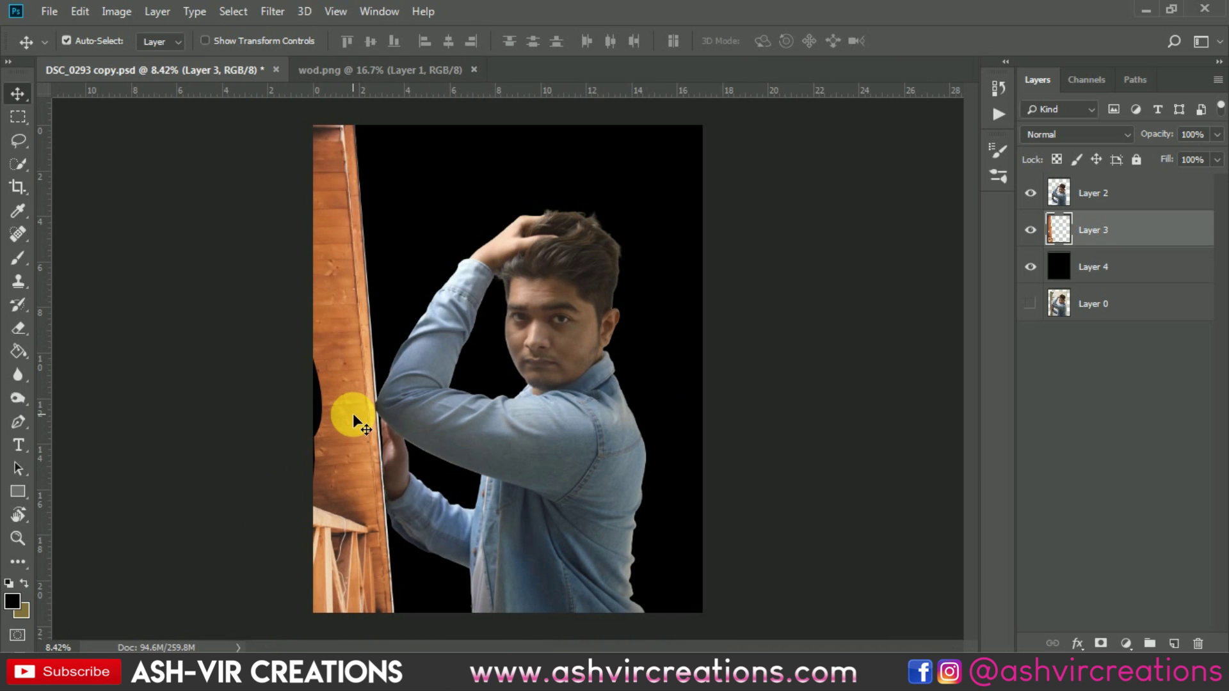
scroll(352, 413, "up", 4)
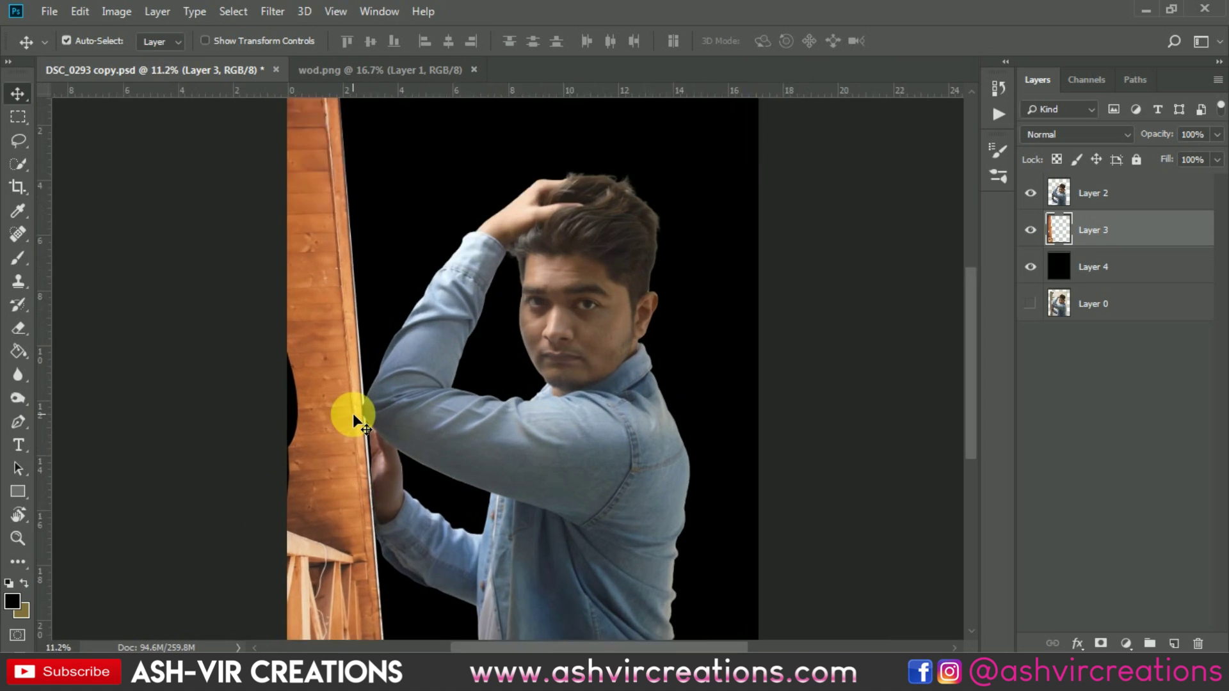
scroll(352, 413, "up", 4)
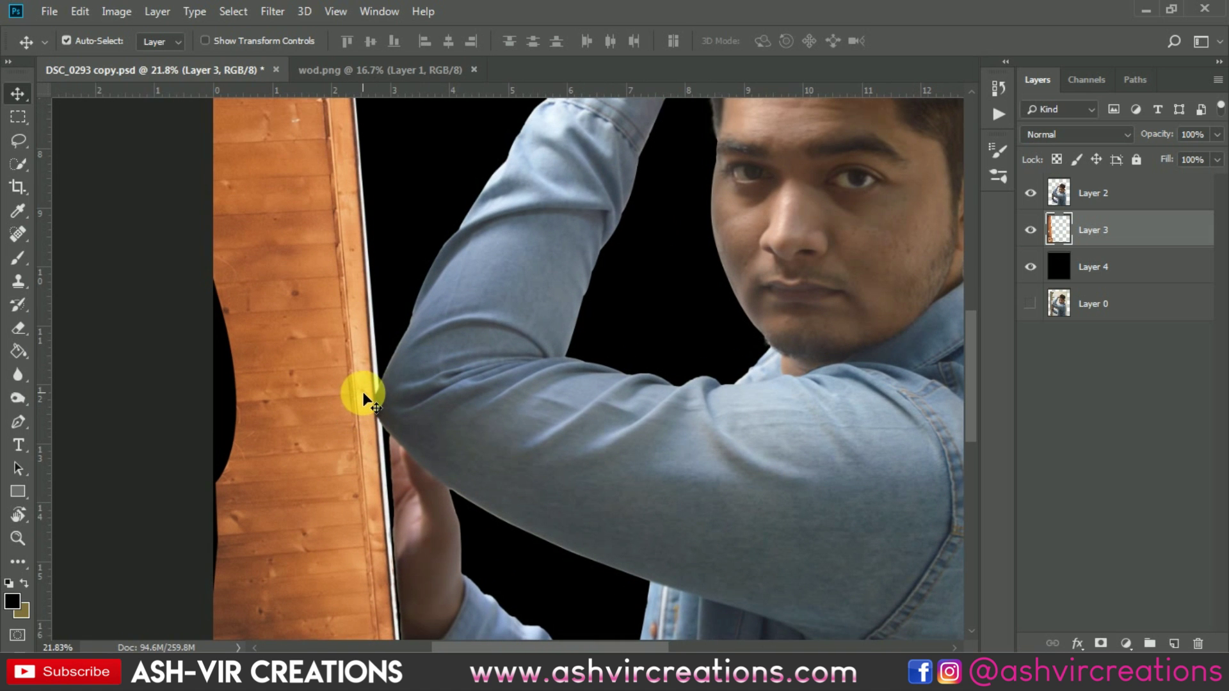
scroll(382, 387, "up", 4)
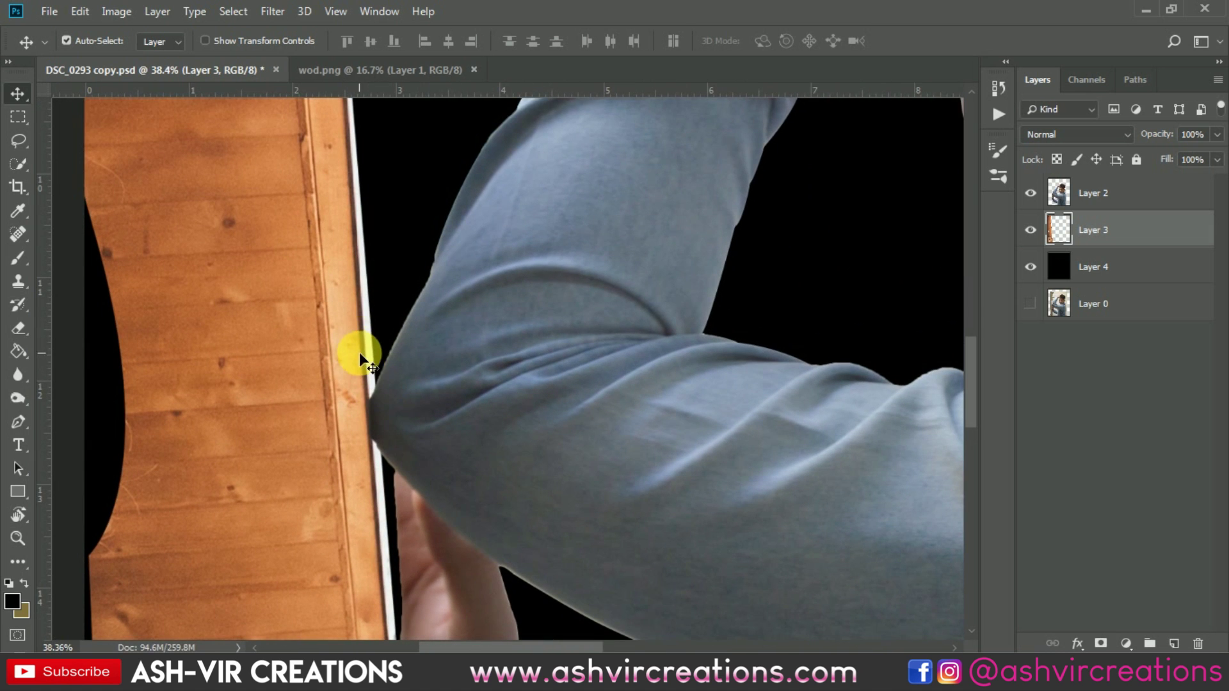
scroll(365, 351, "down", 2)
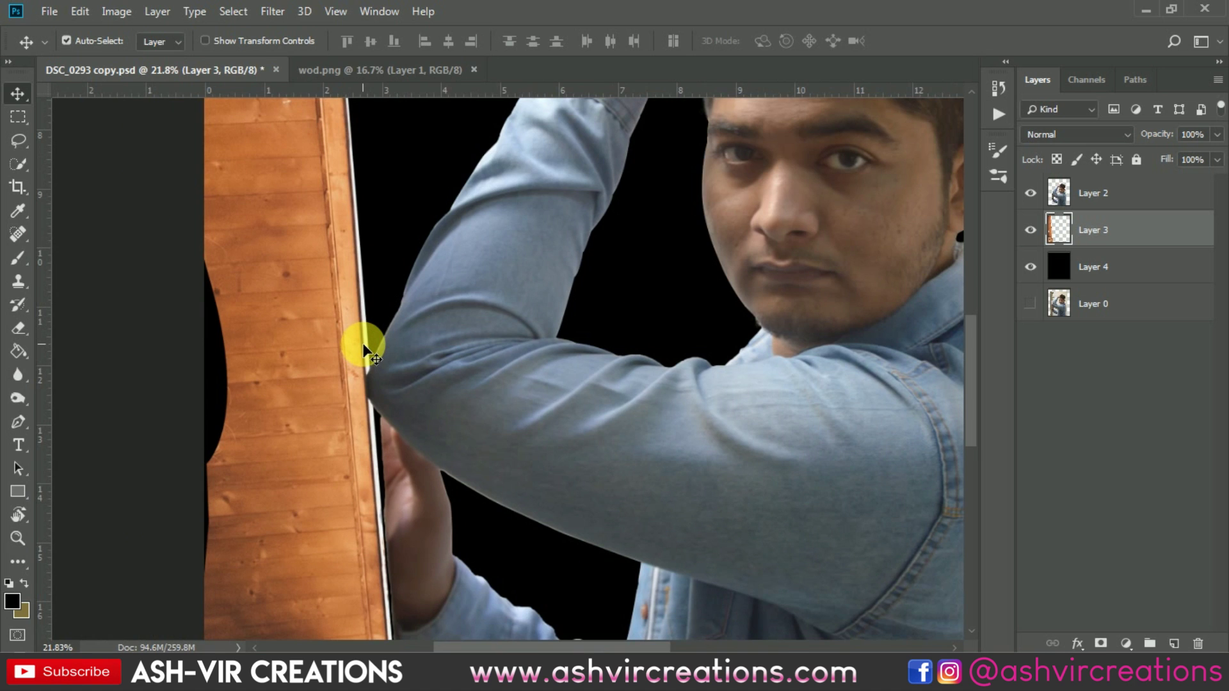
scroll(362, 349, "down", 2)
key("p")
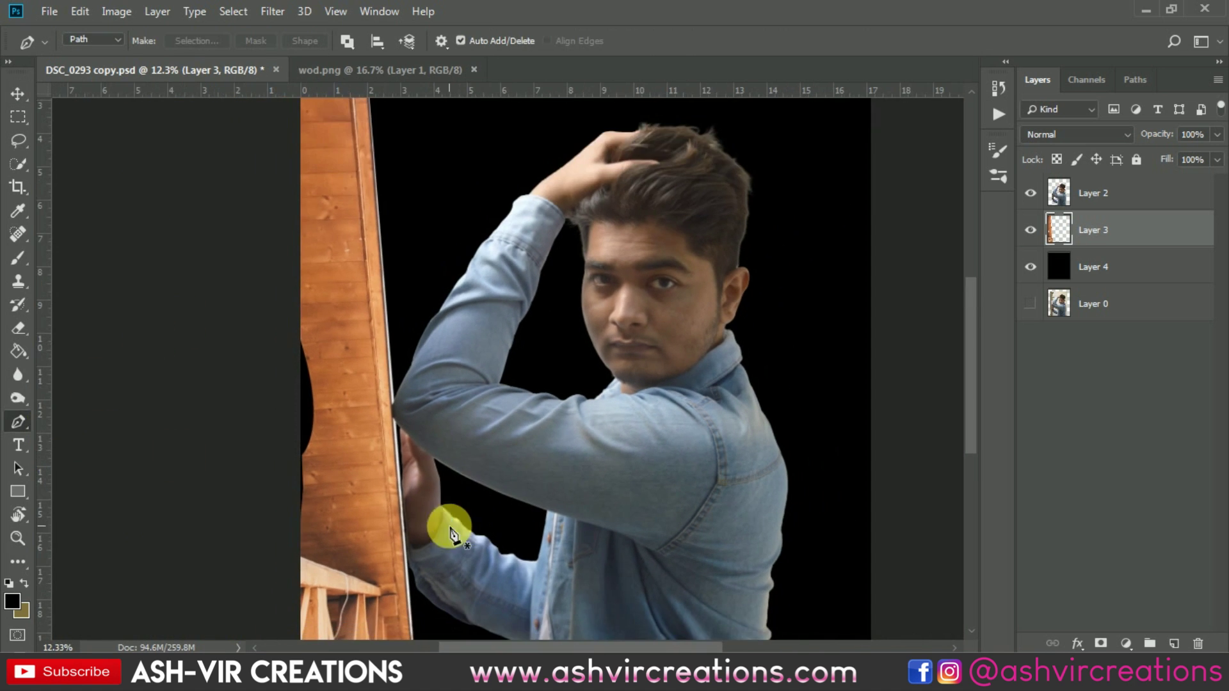
scroll(448, 528, "down", 5)
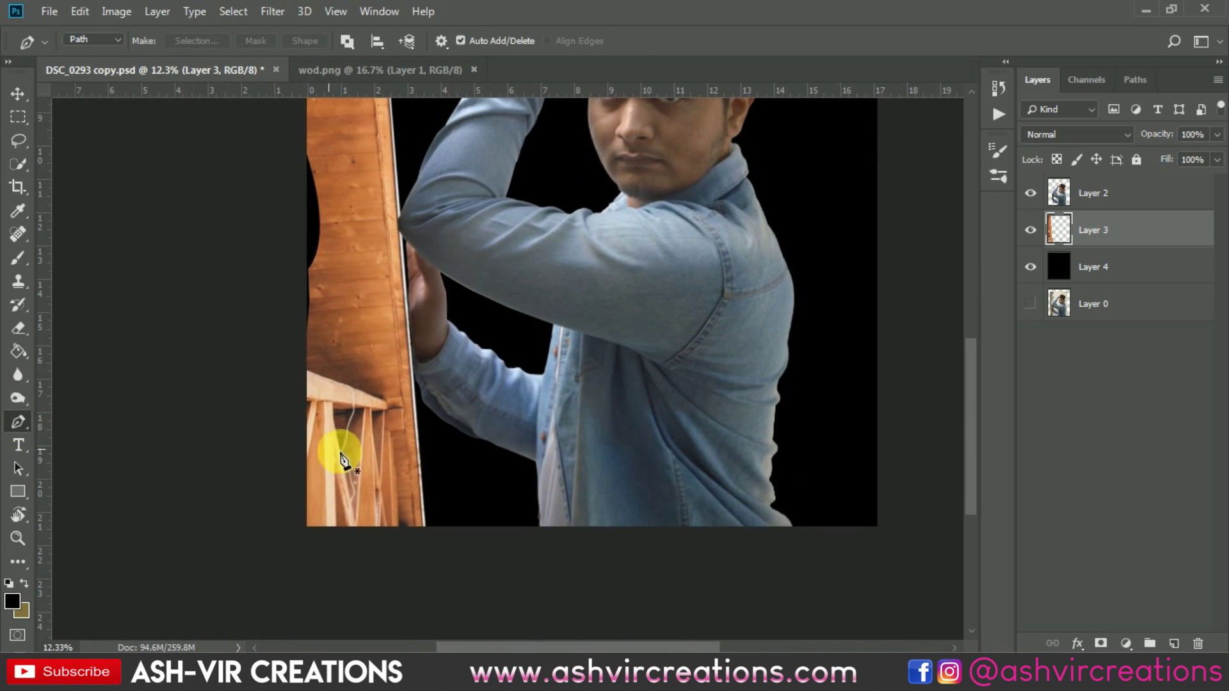
scroll(431, 535, "up", 3)
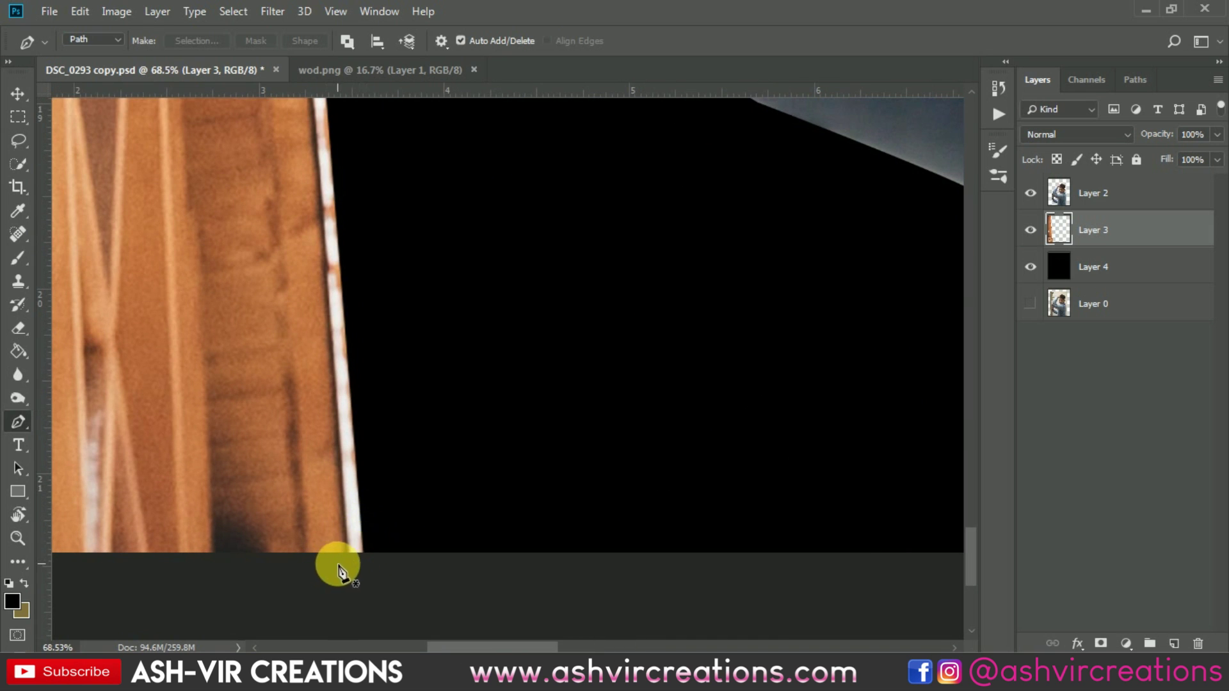
left_click(350, 559)
left_click_drag(351, 278, 413, 619)
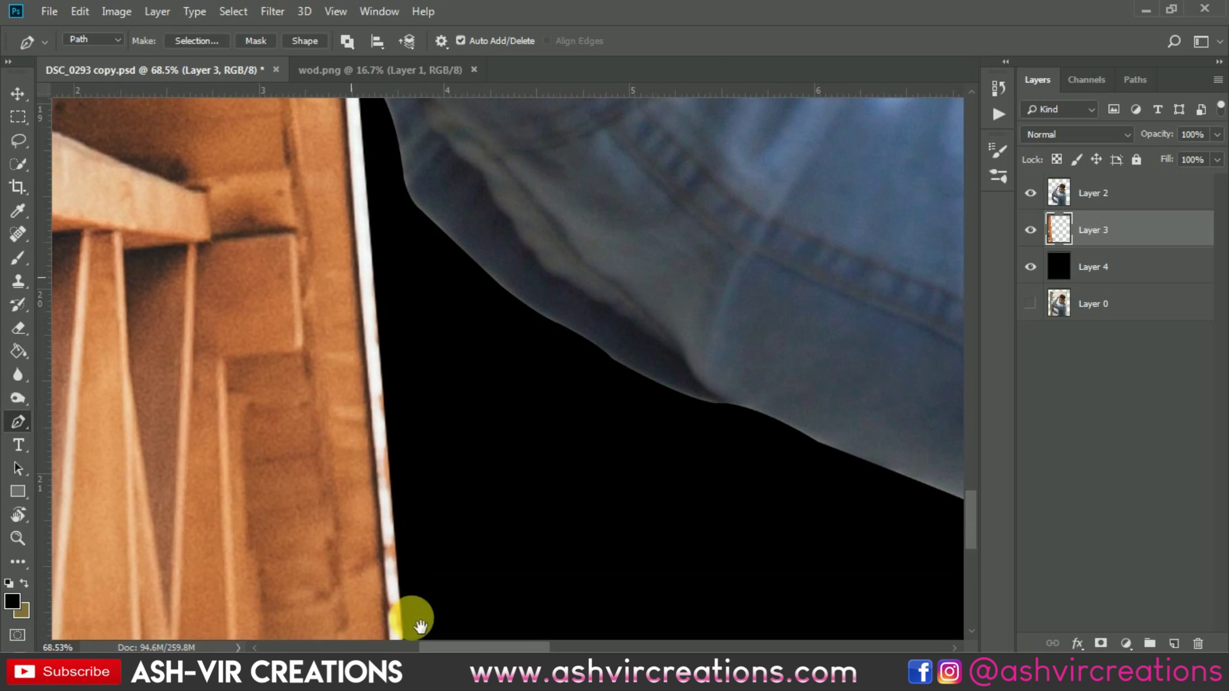
left_click_drag(376, 252, 439, 636)
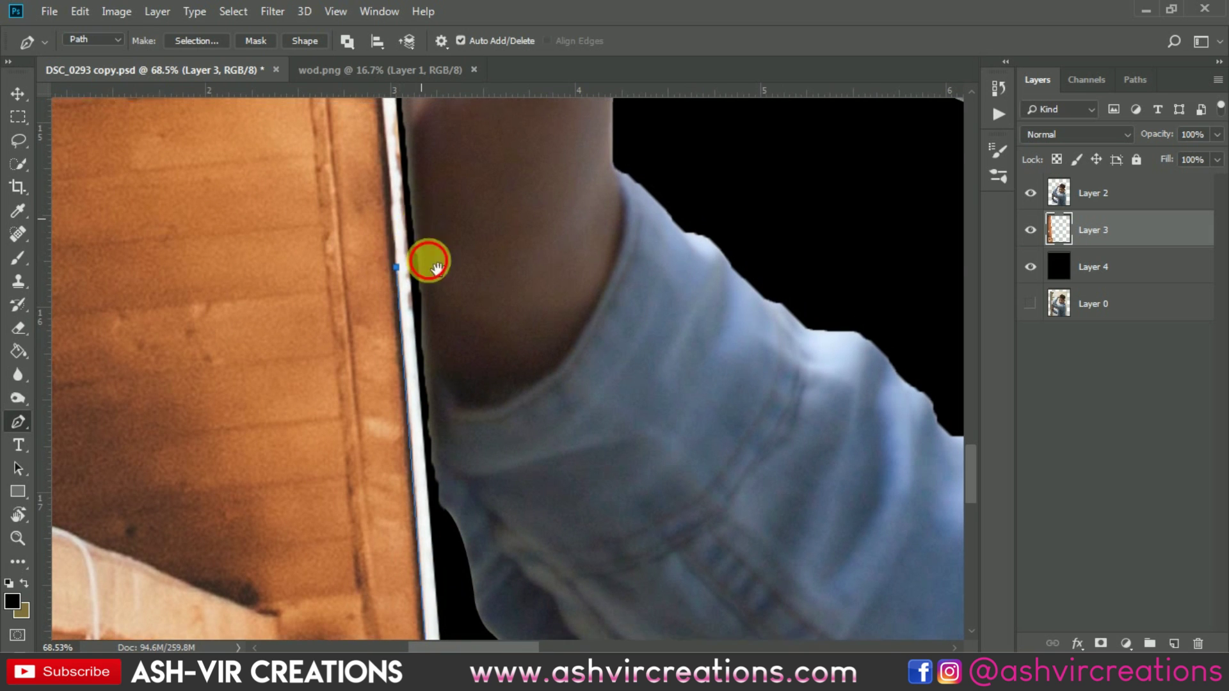
left_click_drag(430, 261, 502, 581)
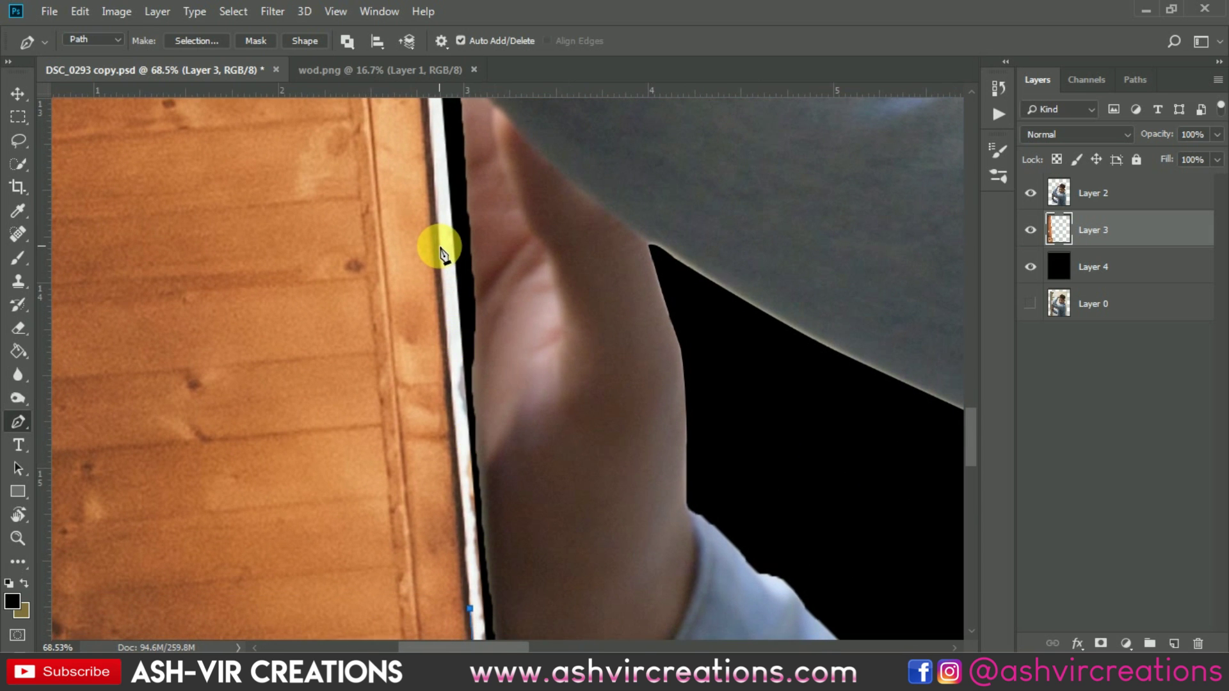
left_click_drag(442, 253, 521, 482)
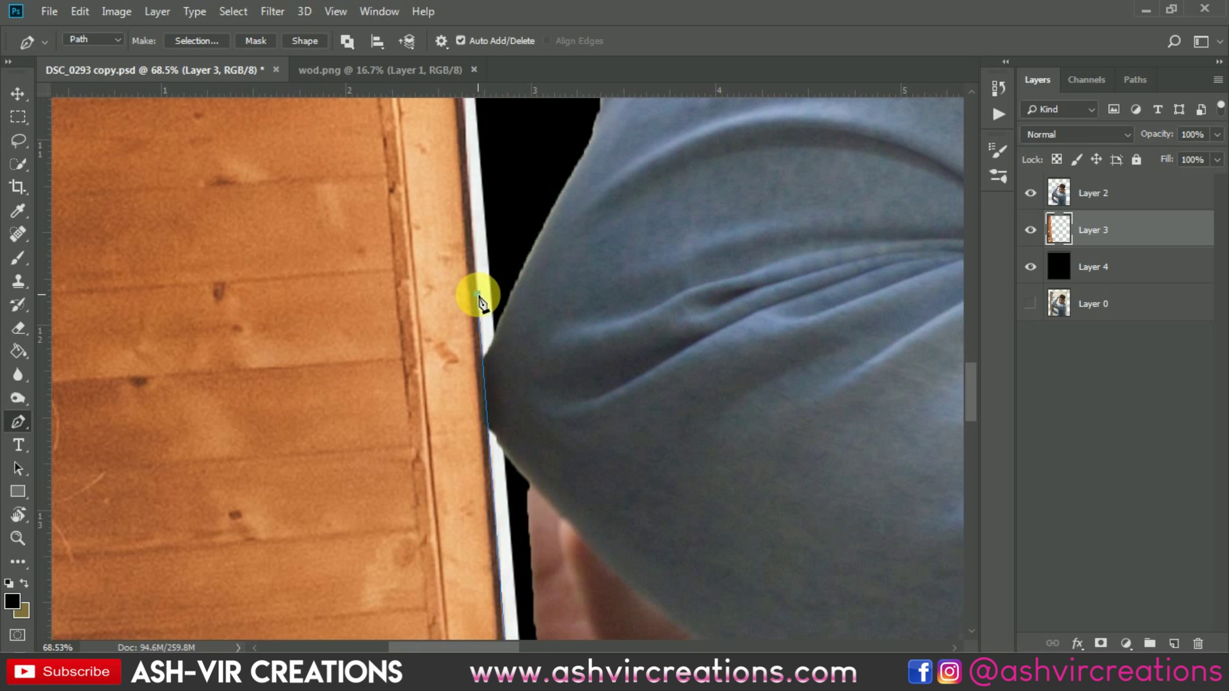
Step: Continue the Pen path along the plank's right edge from the elbow up to the top of the canvas
left_click_drag(483, 253, 489, 625)
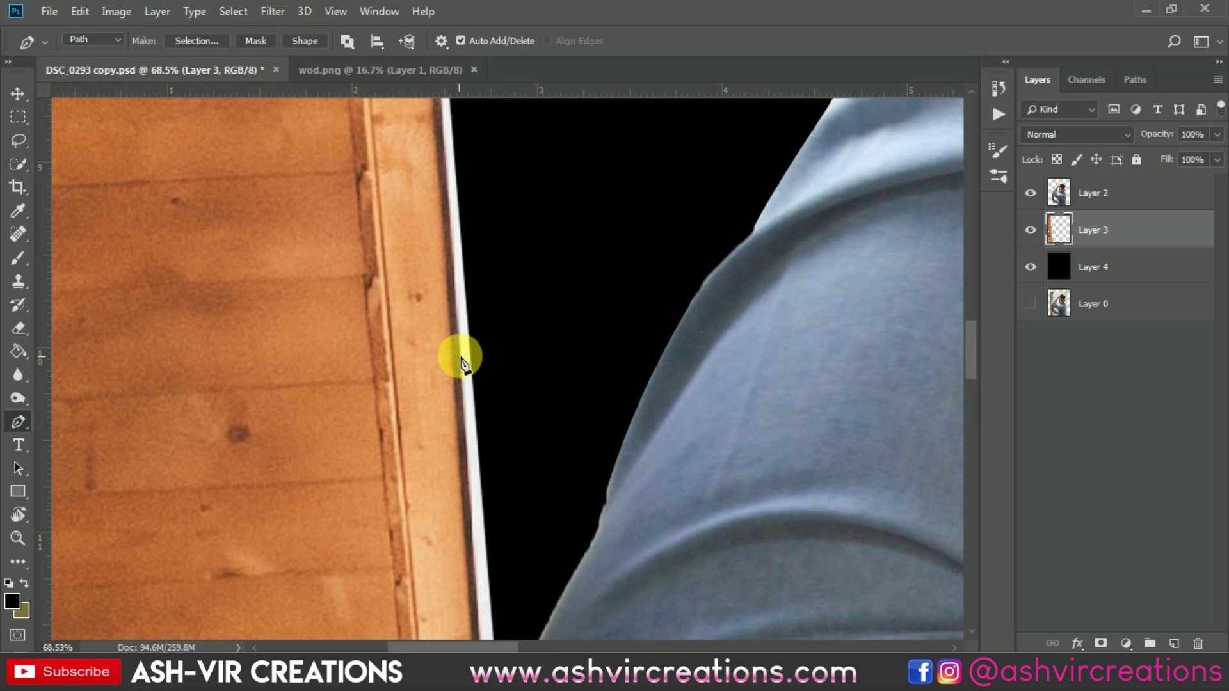
left_click_drag(502, 243, 571, 609)
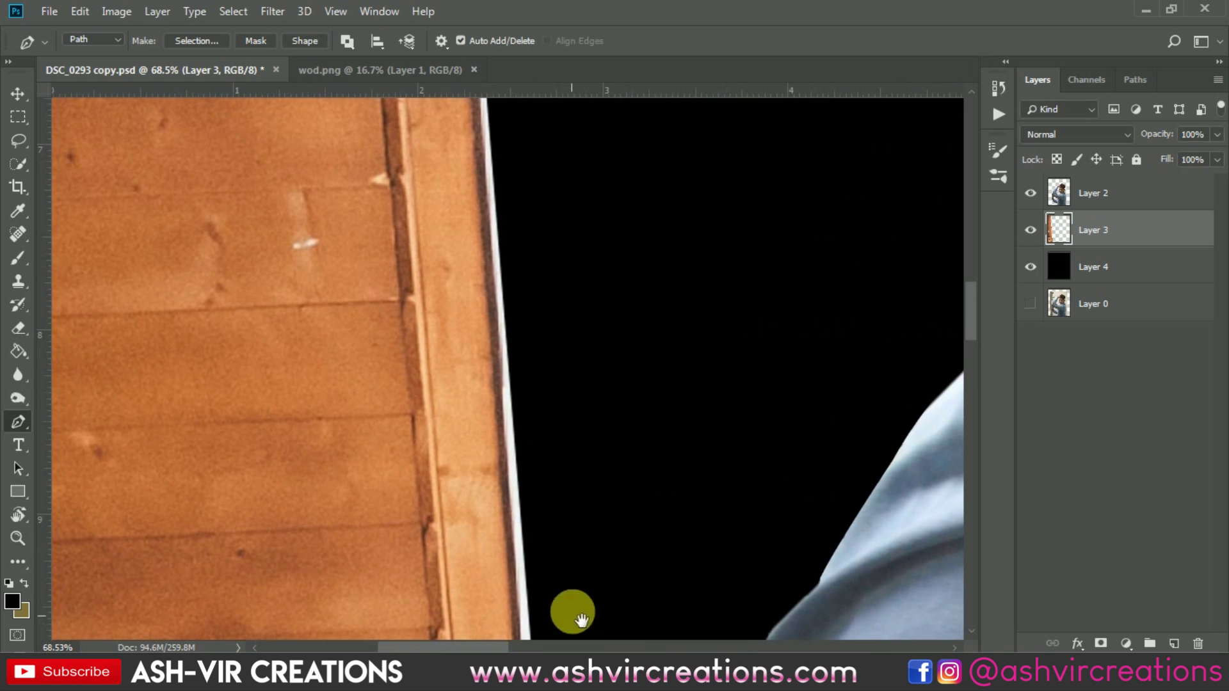
left_click(494, 264)
left_click_drag(532, 251, 573, 623)
scroll(527, 343, "down", 4)
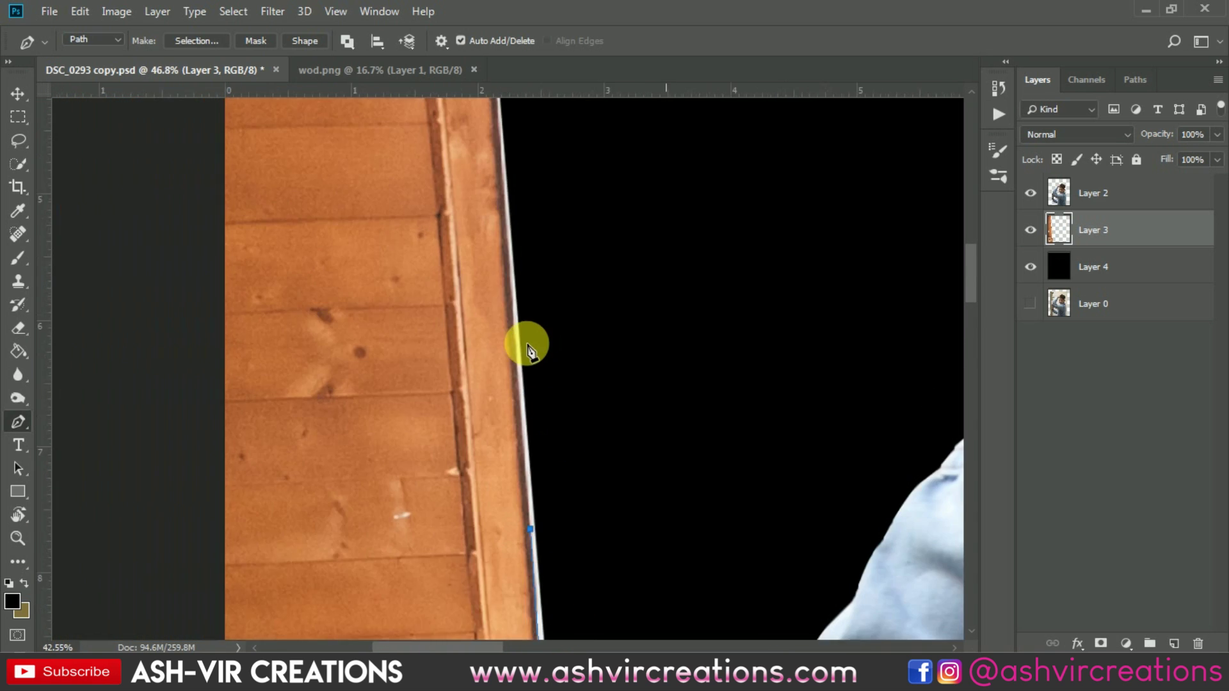
left_click_drag(583, 318, 617, 484)
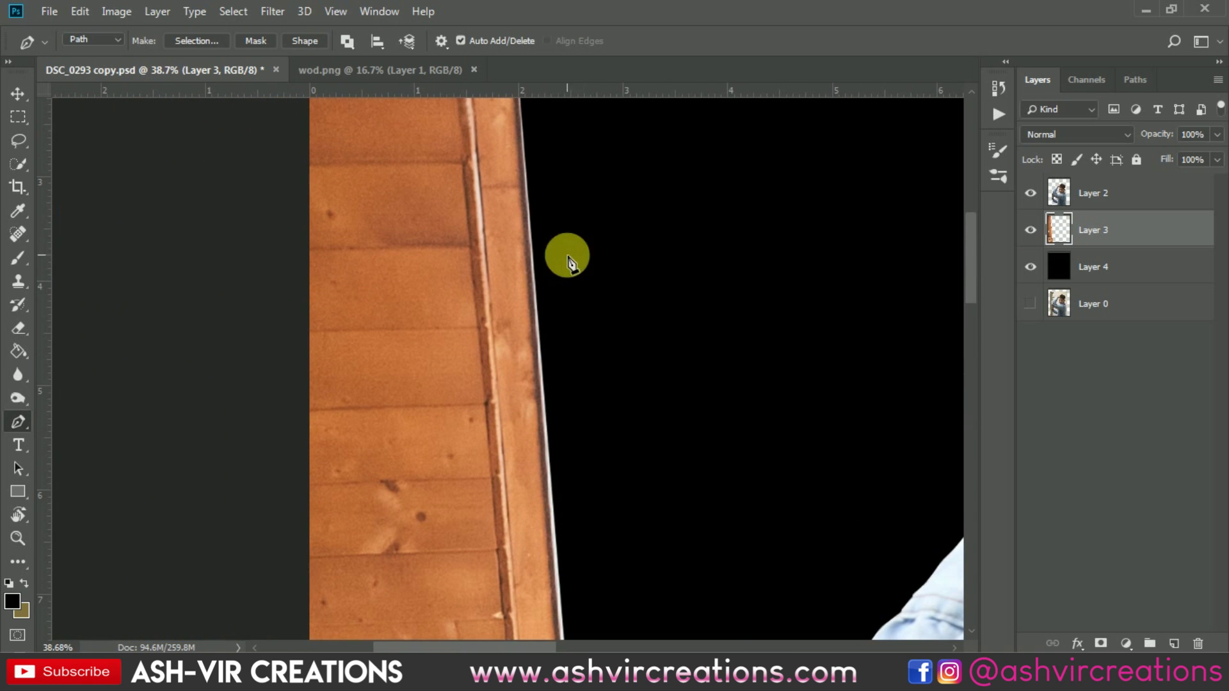
left_click(527, 199)
left_click_drag(557, 146, 615, 563)
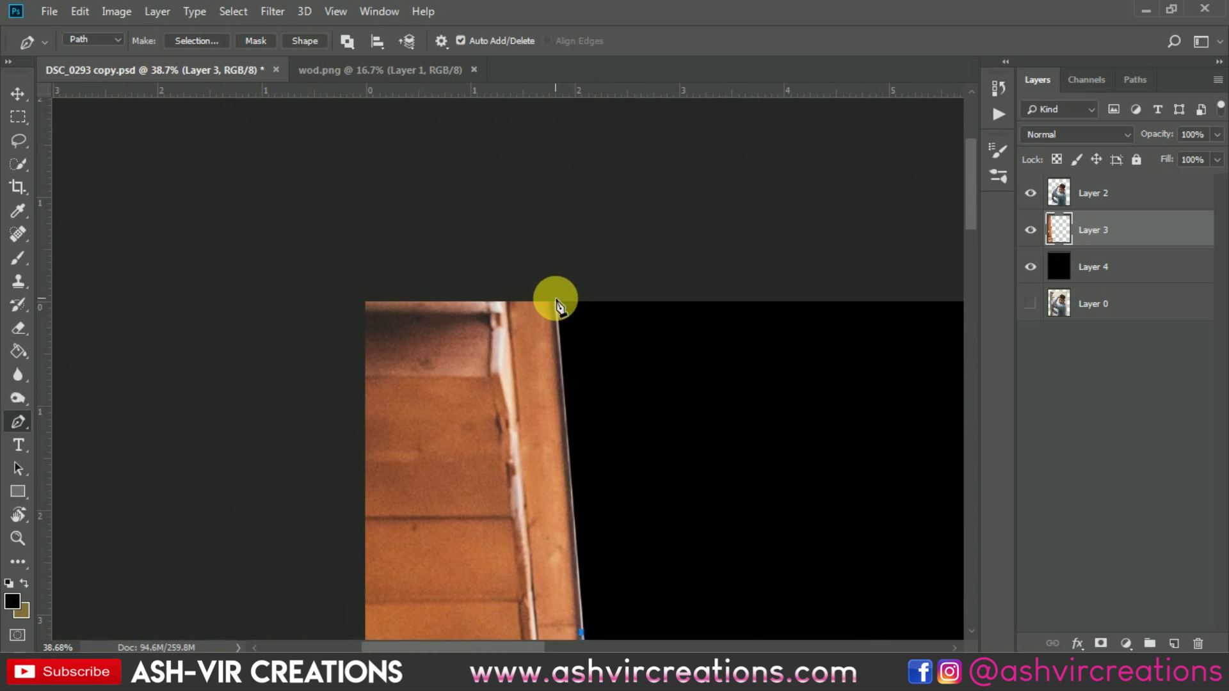
Step: Run the path back down through the area right of the plank and close it at the starting point
left_click(589, 261)
left_click(699, 343)
scroll(727, 487, "down", 4)
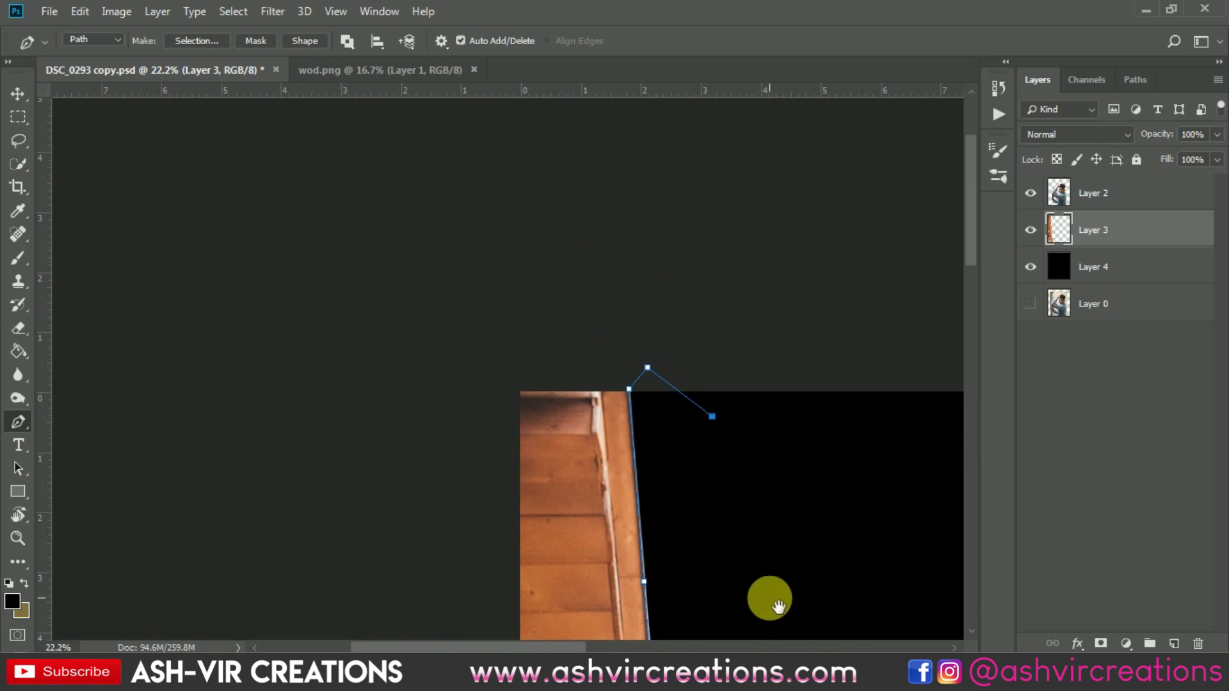
left_click_drag(768, 595, 506, 61)
left_click(593, 406)
left_click_drag(584, 607, 739, 76)
scroll(769, 300, "down", 5)
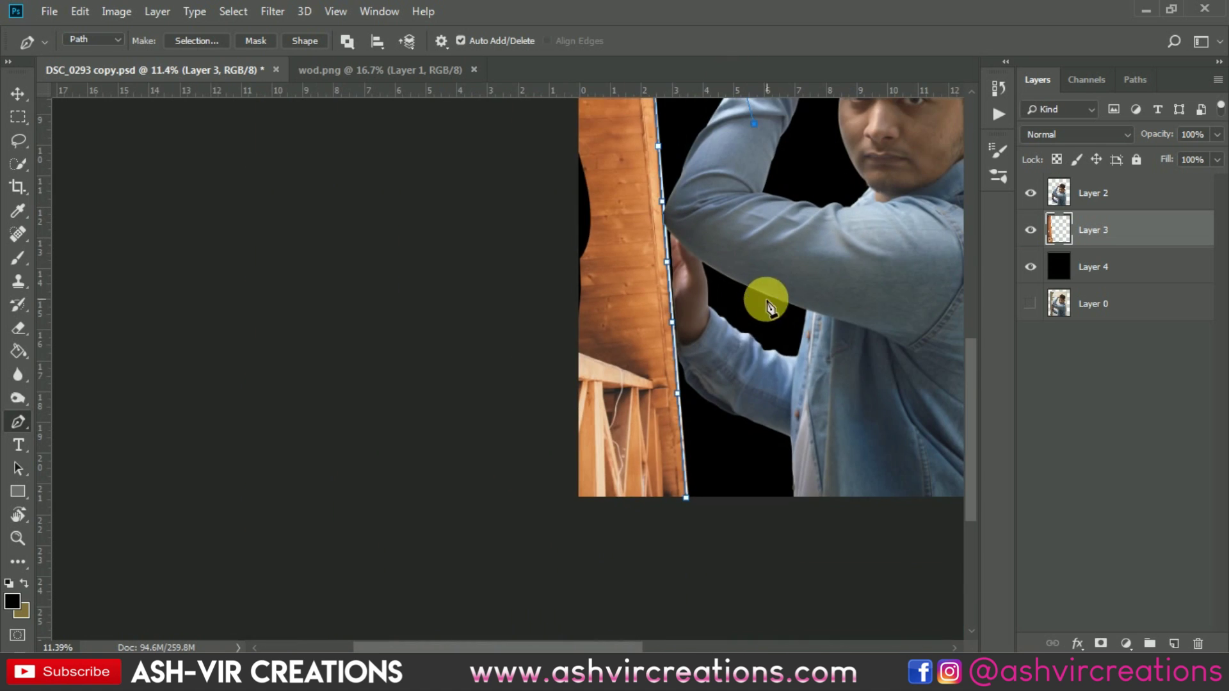
left_click(768, 345)
left_click(745, 498)
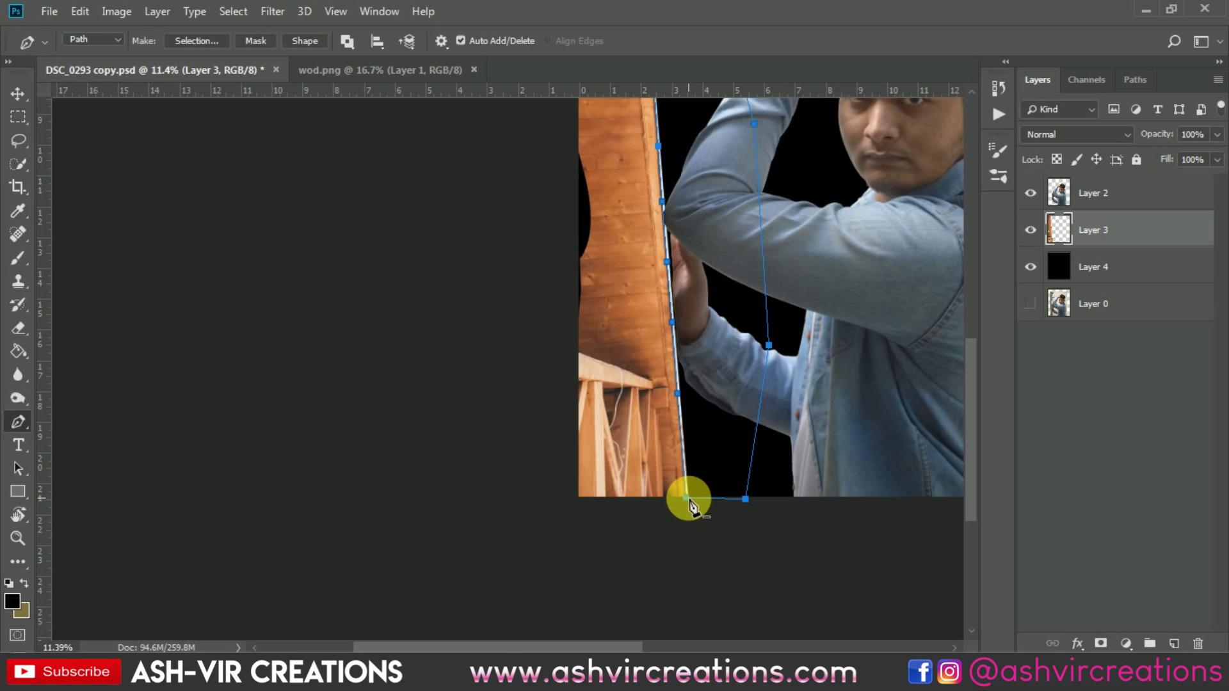
left_click(688, 498)
Step: Convert the path to a selection, delete the white fringe from the plank's edge, and deselect
key("ctrl+Return")
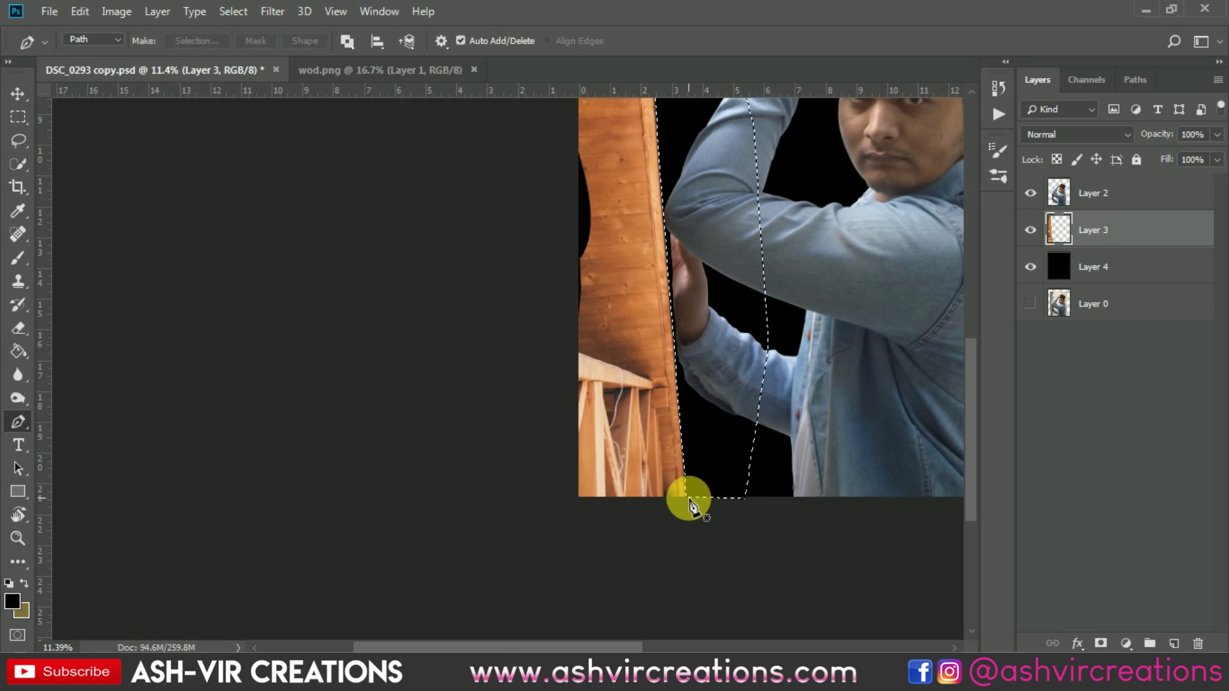
key("v")
scroll(661, 419, "up", 10)
left_click_drag(734, 295, 703, 462)
scroll(650, 373, "down", 1)
left_click_drag(719, 294, 743, 543)
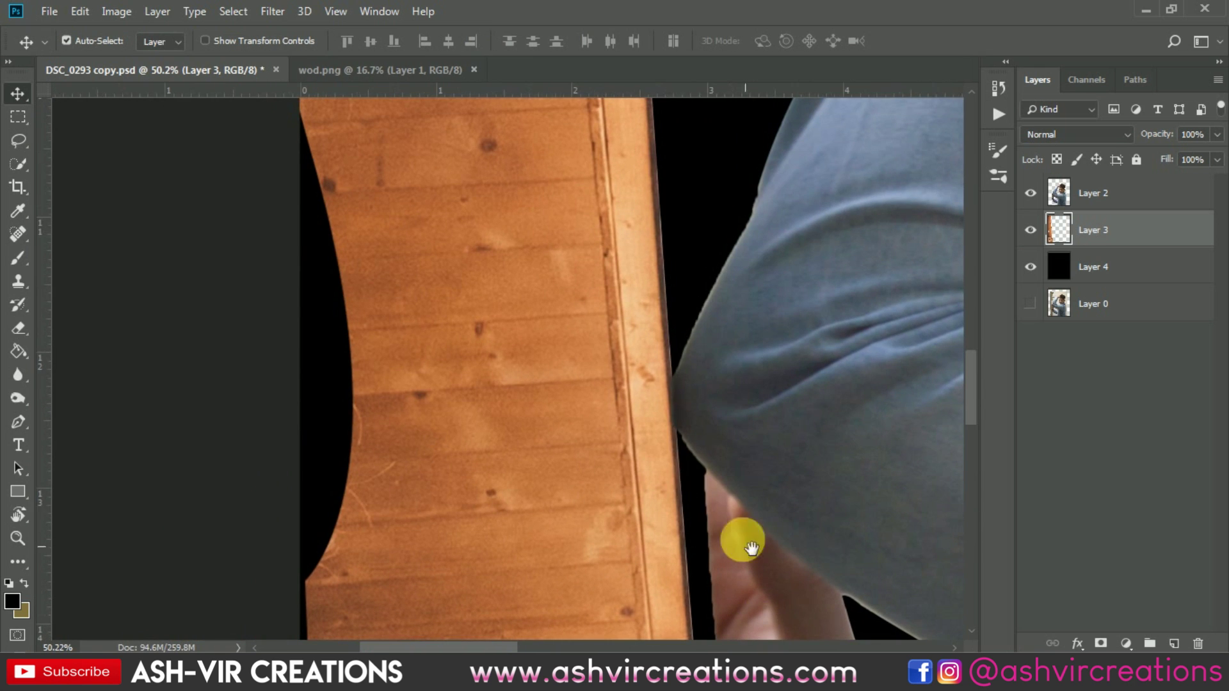
Step: Nudge the plank slightly left and move Layer 3 above the man's Layer 2
left_click_drag(665, 405, 653, 416)
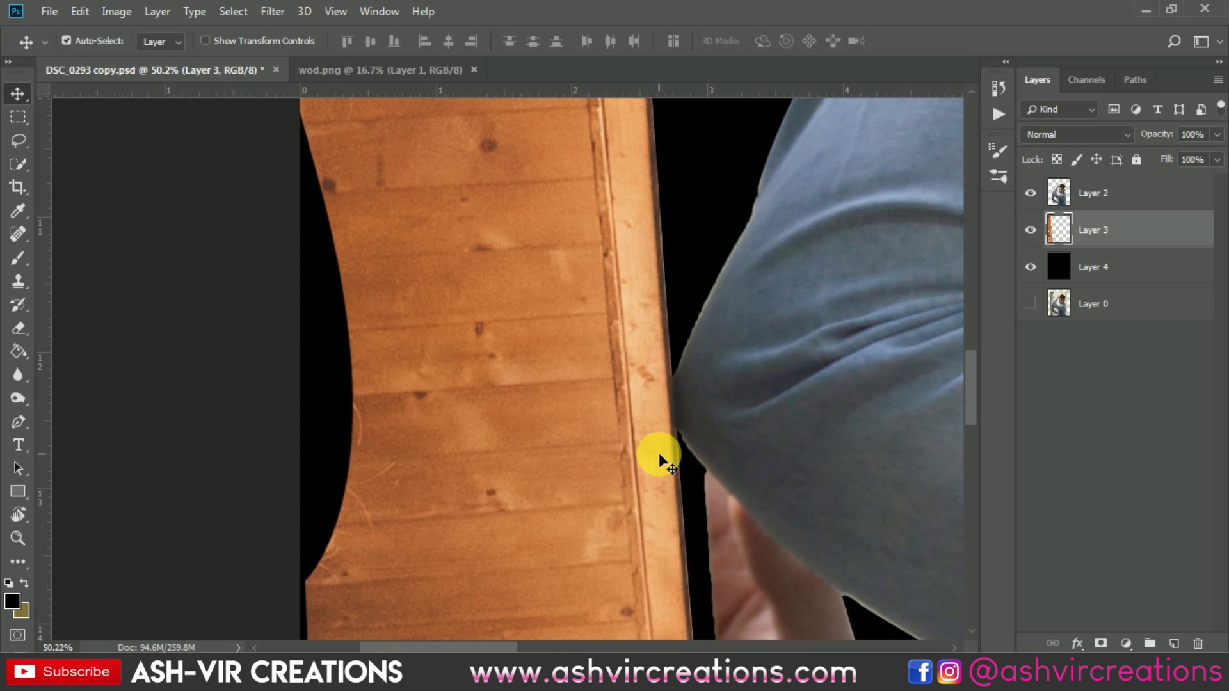
key("Left")
key("Left")
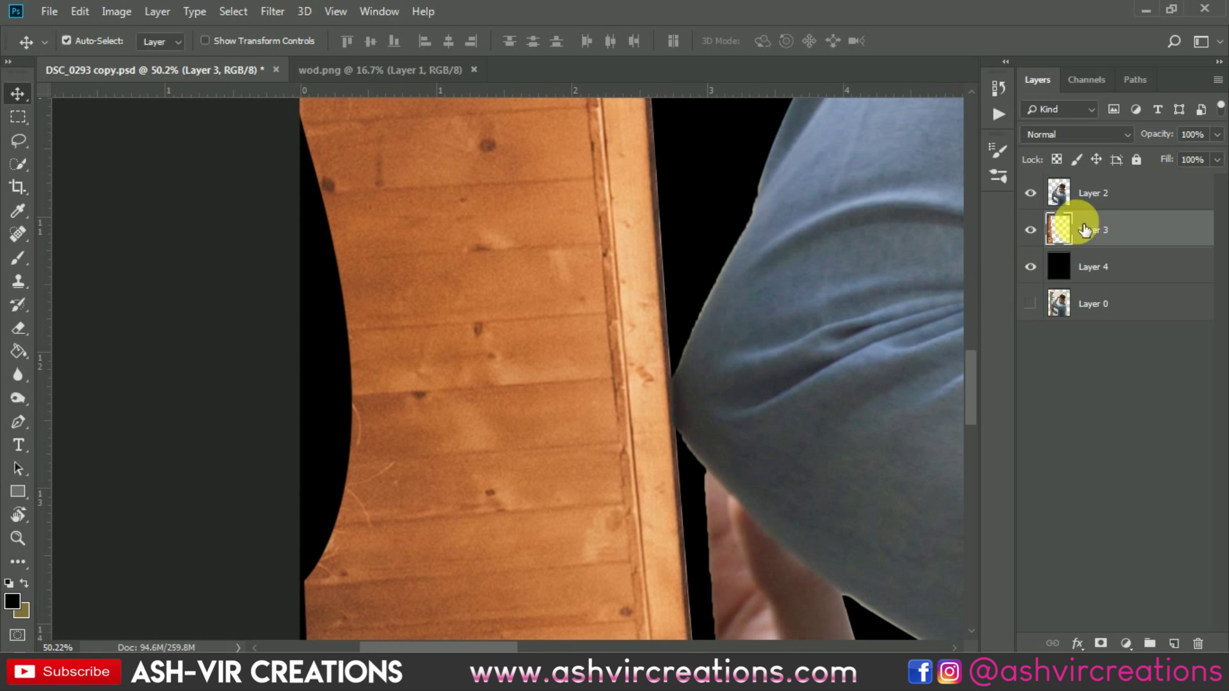
left_click_drag(1097, 216, 1097, 192)
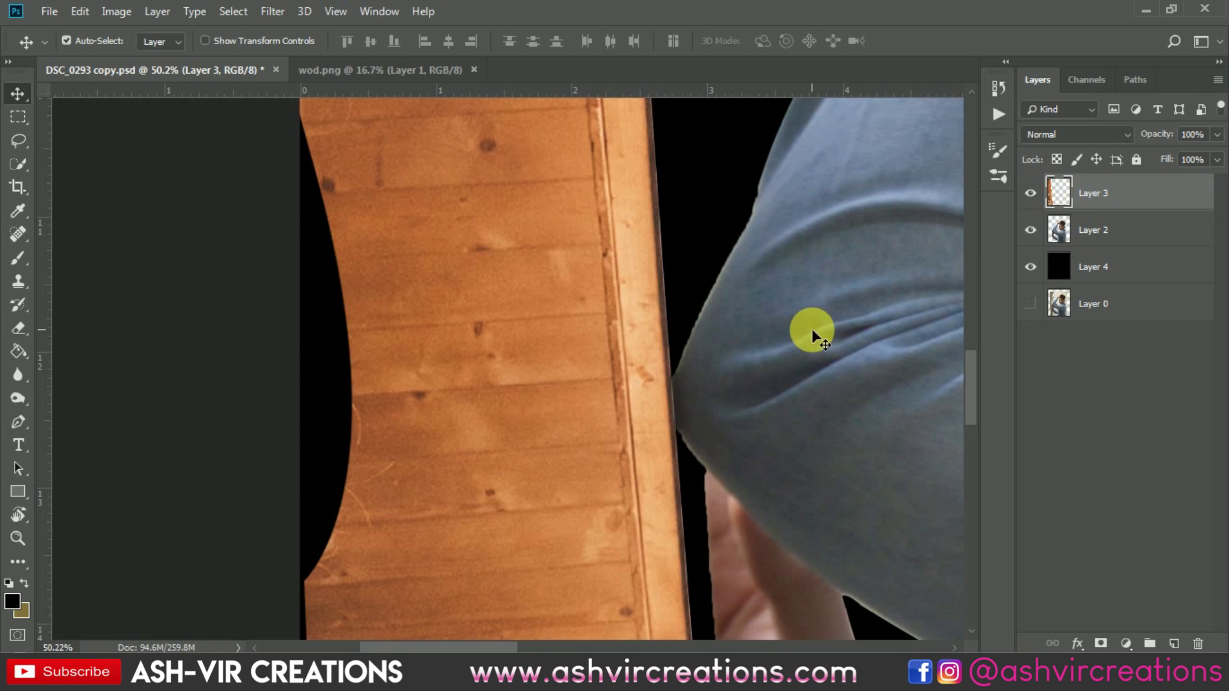
Step: Duplicate the plank layer as Layer 3 copy within DSC_0293 copy.psd
scroll(748, 384, "down", 2)
scroll(747, 384, "down", 4)
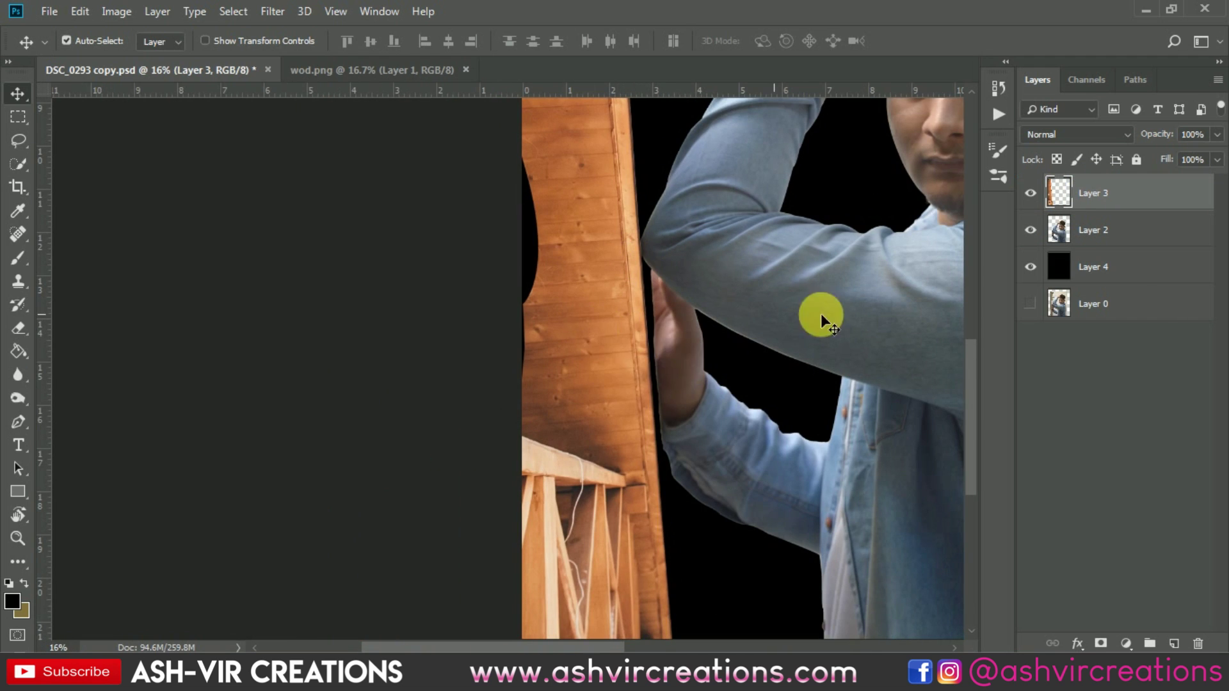
right_click(1097, 192)
left_click(931, 98)
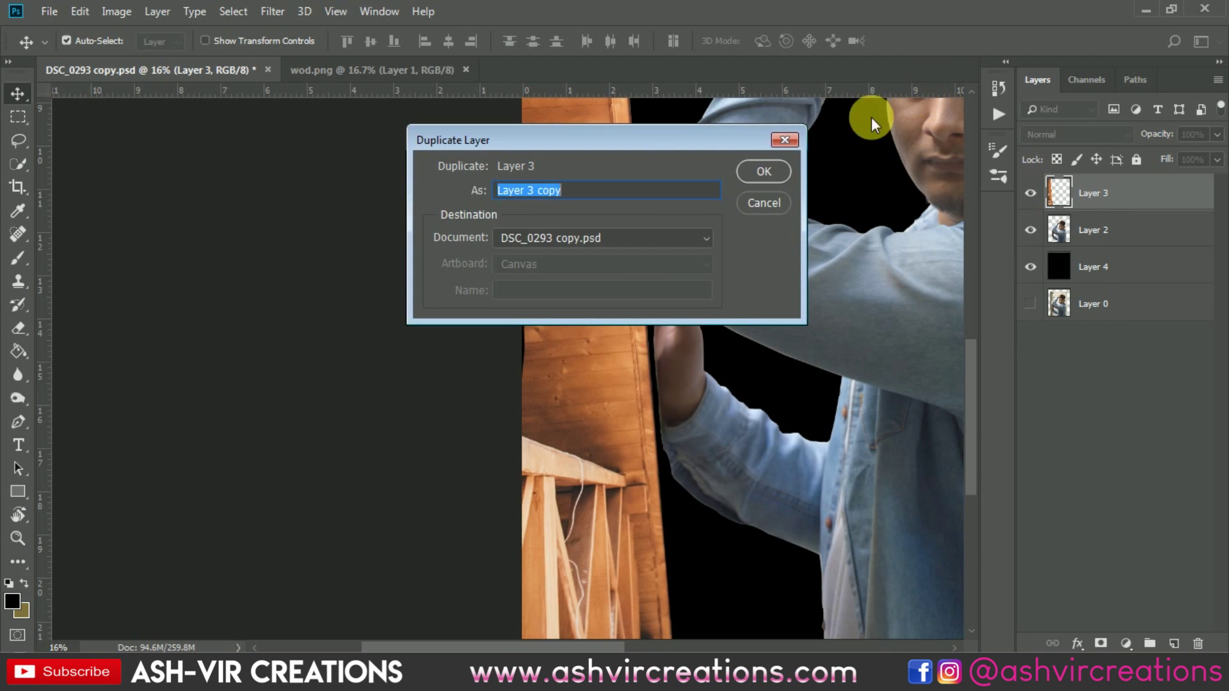
left_click(771, 168)
Step: Transform the original Layer 3, rotating it -0.14° and shifting it right to about X 293 px, Y 3226 px so it meets the palm
left_click(1060, 246)
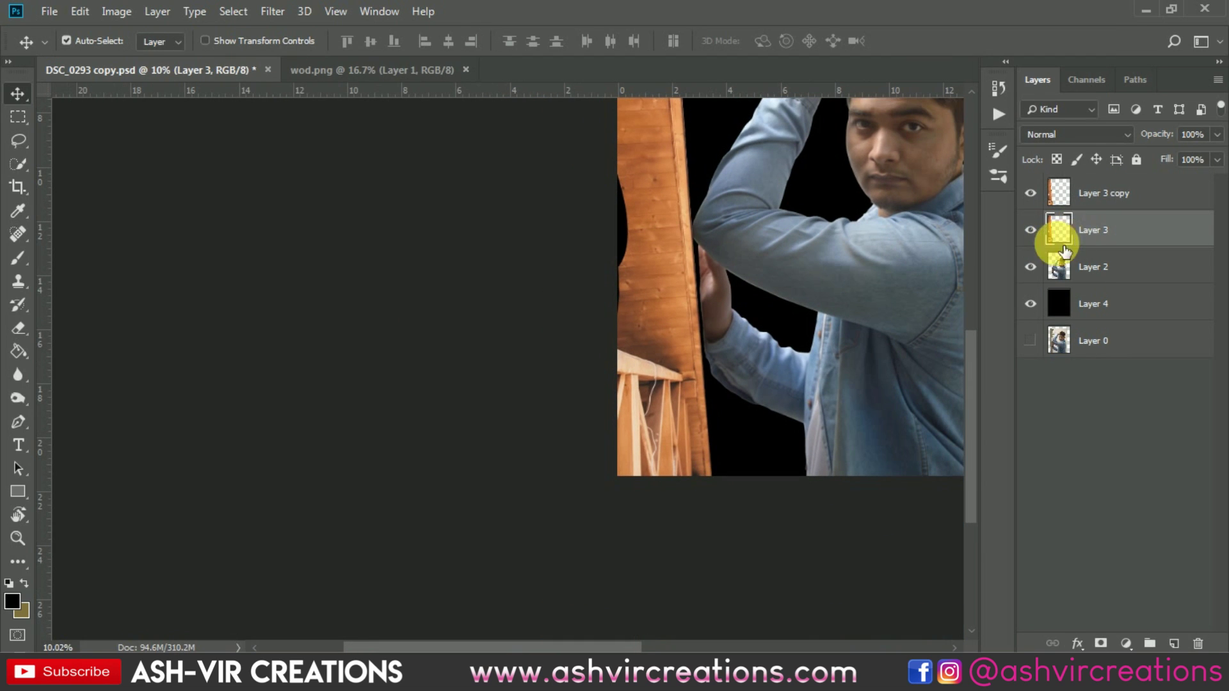
key("ctrl+t")
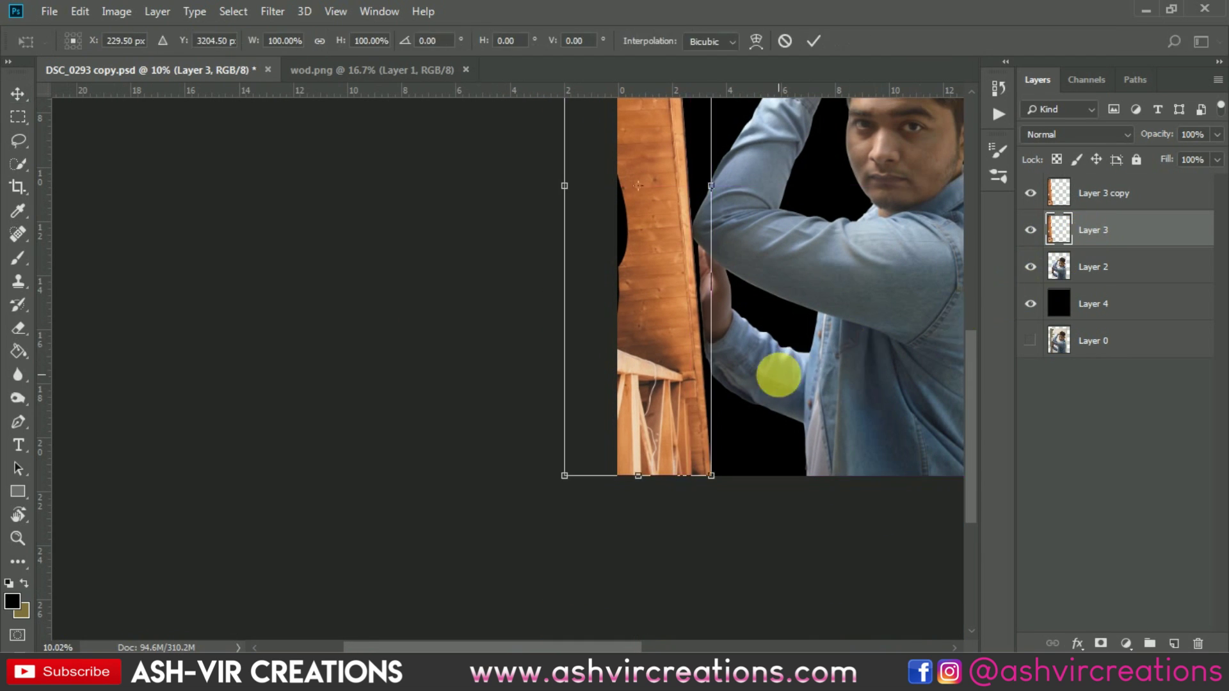
mouse_move(761, 446)
left_mouse_down()
mouse_move(767, 461)
mouse_move(760, 447)
left_mouse_up()
left_click_drag(693, 362, 698, 365)
scroll(694, 317, "up", 3)
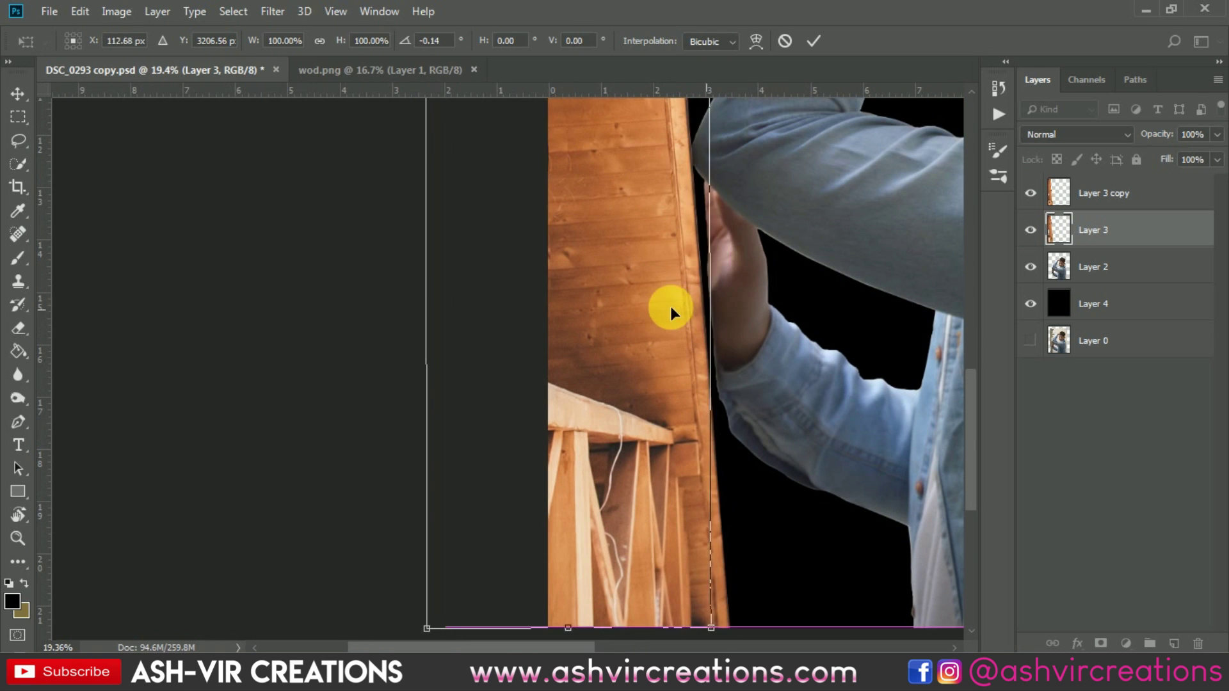
left_click_drag(670, 306, 702, 309)
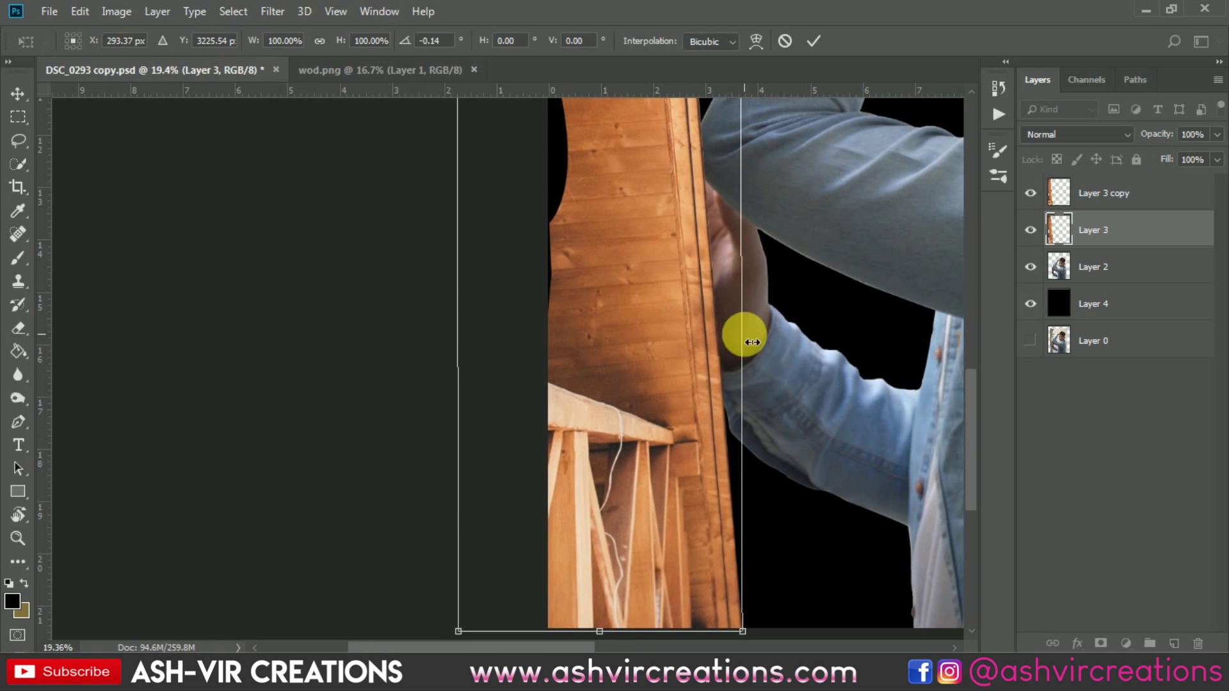
key("Return")
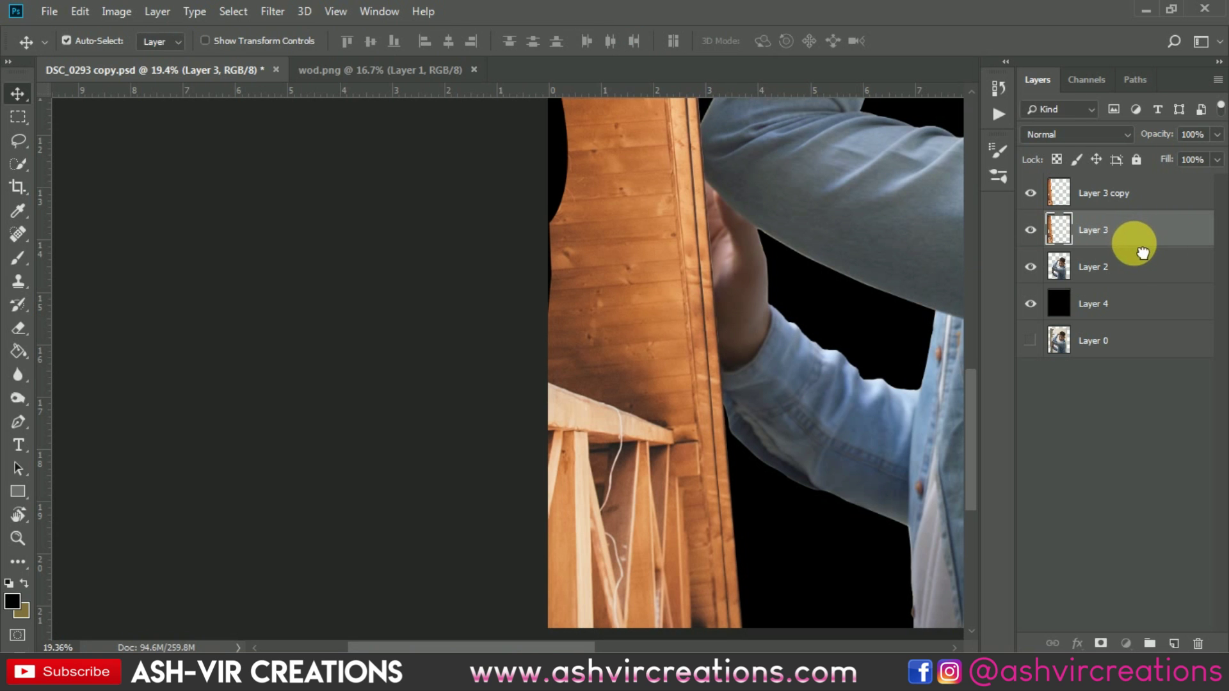
Step: Move Layer 3 below the man's Layer 2 and slightly adjust the plank's position against the palm
left_click_drag(1146, 282, 1146, 285)
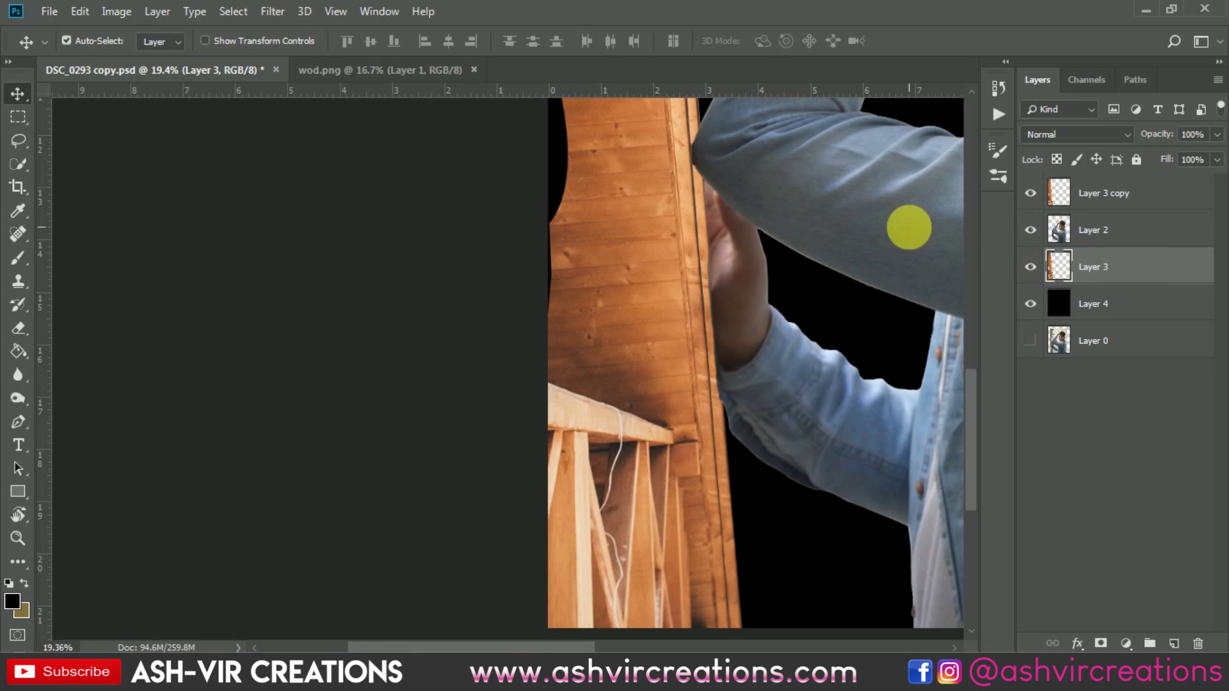
scroll(746, 205, "up", 4)
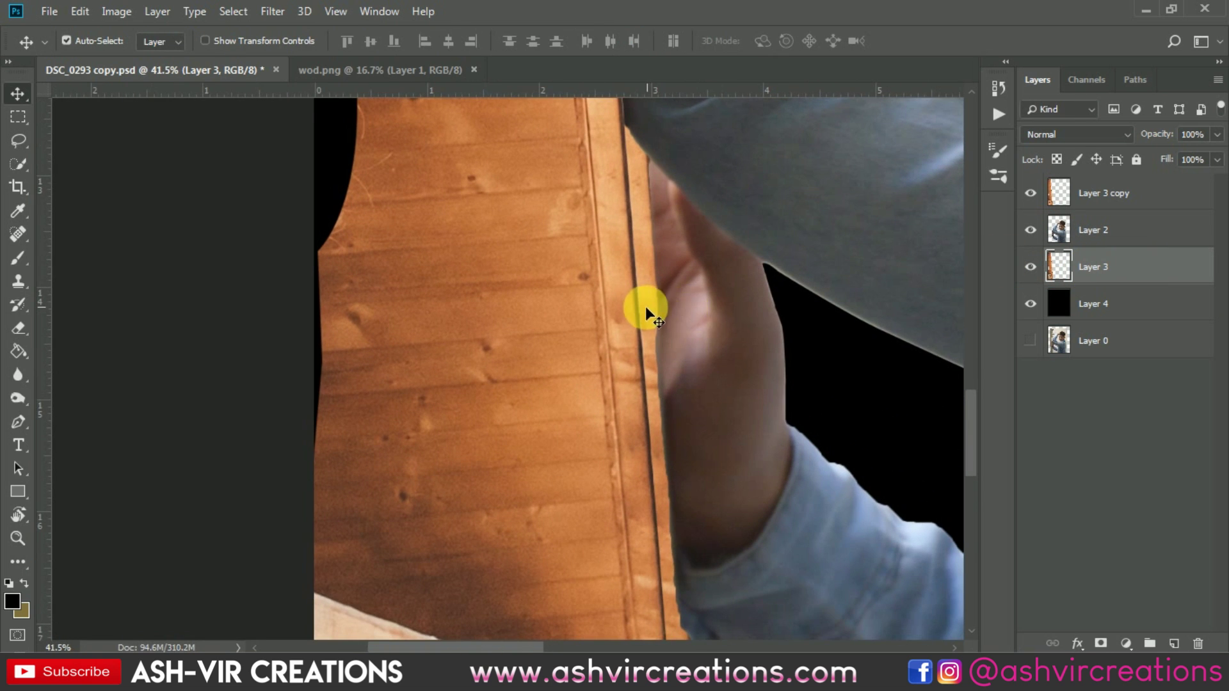
left_click_drag(646, 306, 642, 314)
scroll(642, 313, "down", 5)
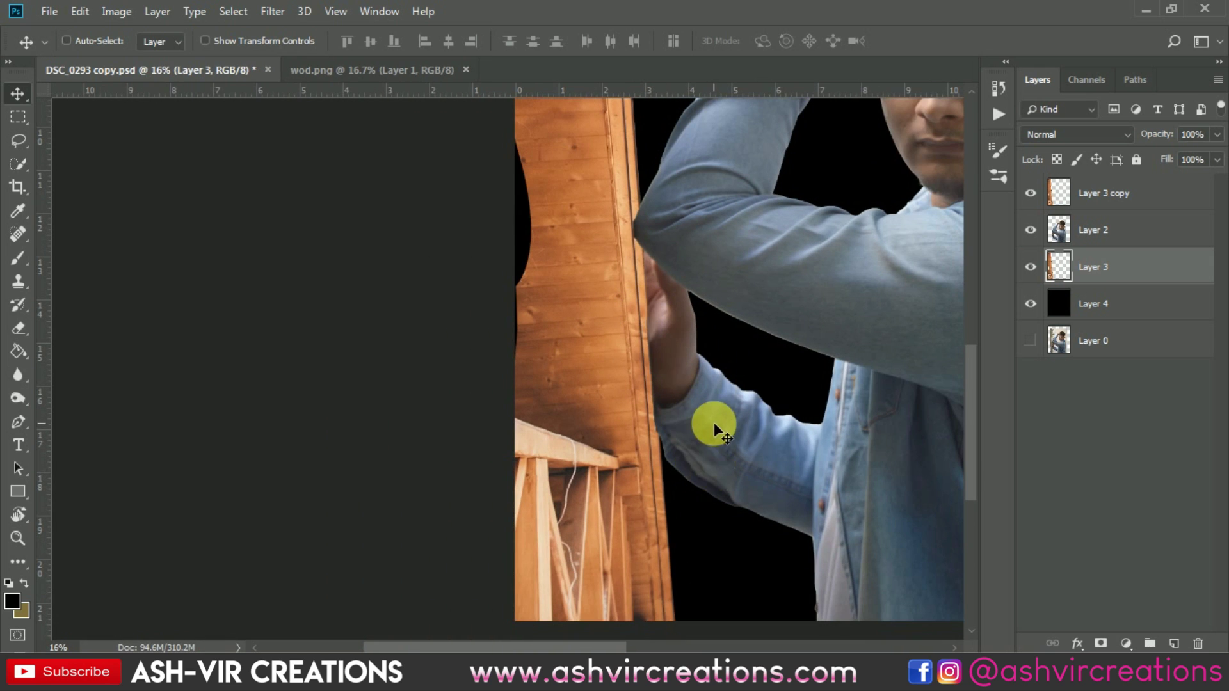
Step: Free-transform Layer 3, rotating the plank 1.30° so its edge follows the man's palm
key("ctrl+t")
left_click_drag(746, 494, 757, 503)
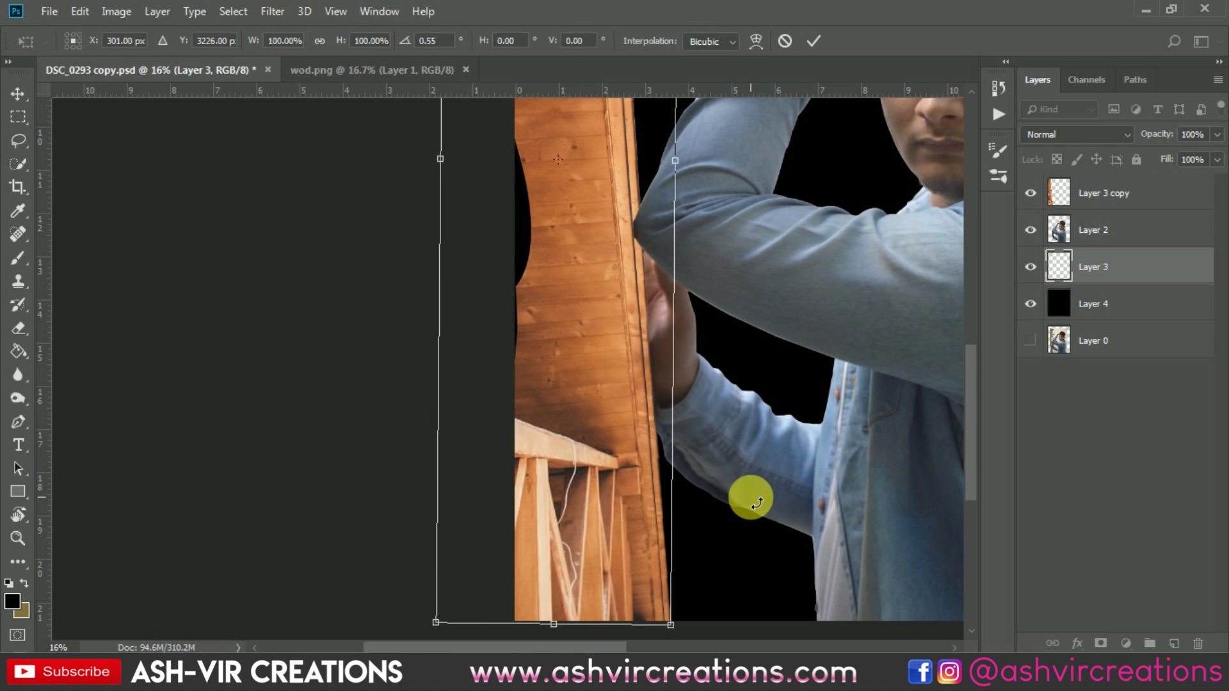
key("Left")
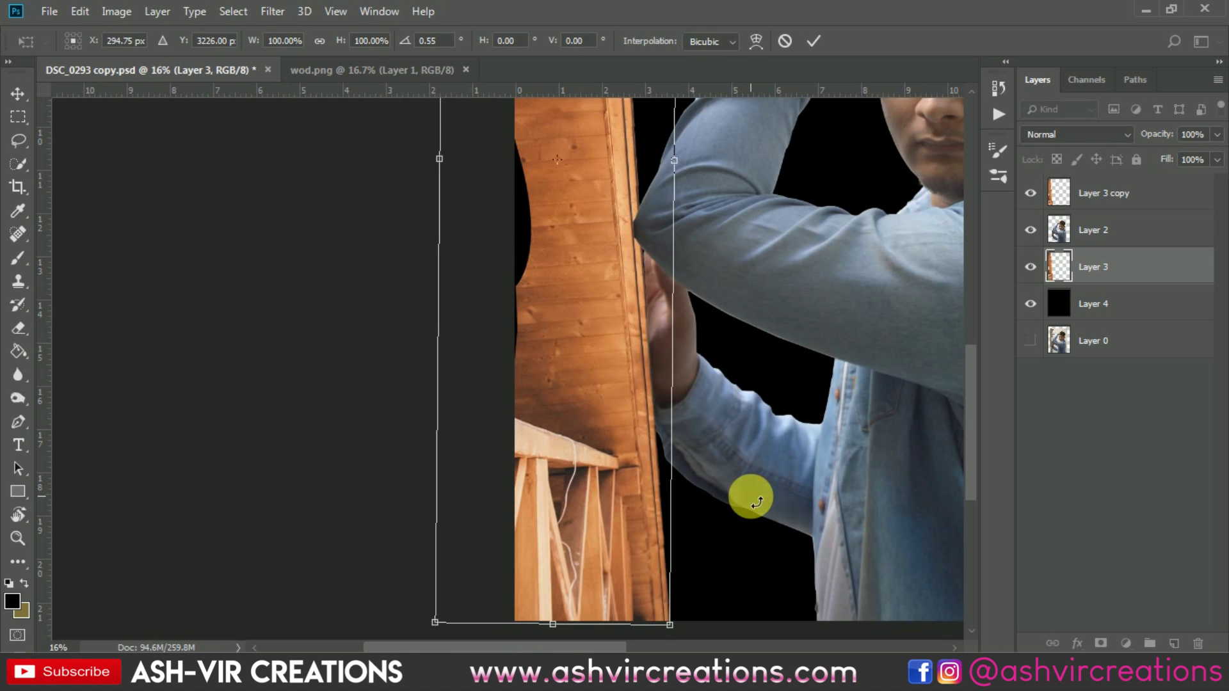
scroll(911, 447, "down", 5)
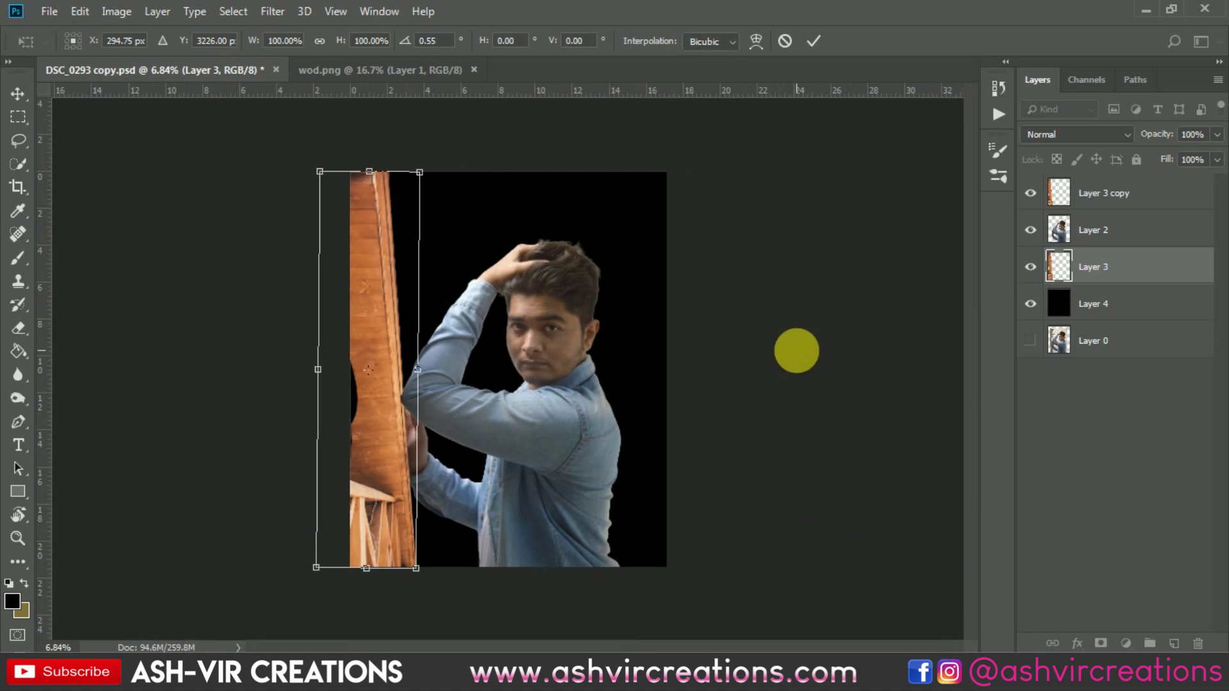
left_click_drag(451, 148, 454, 149)
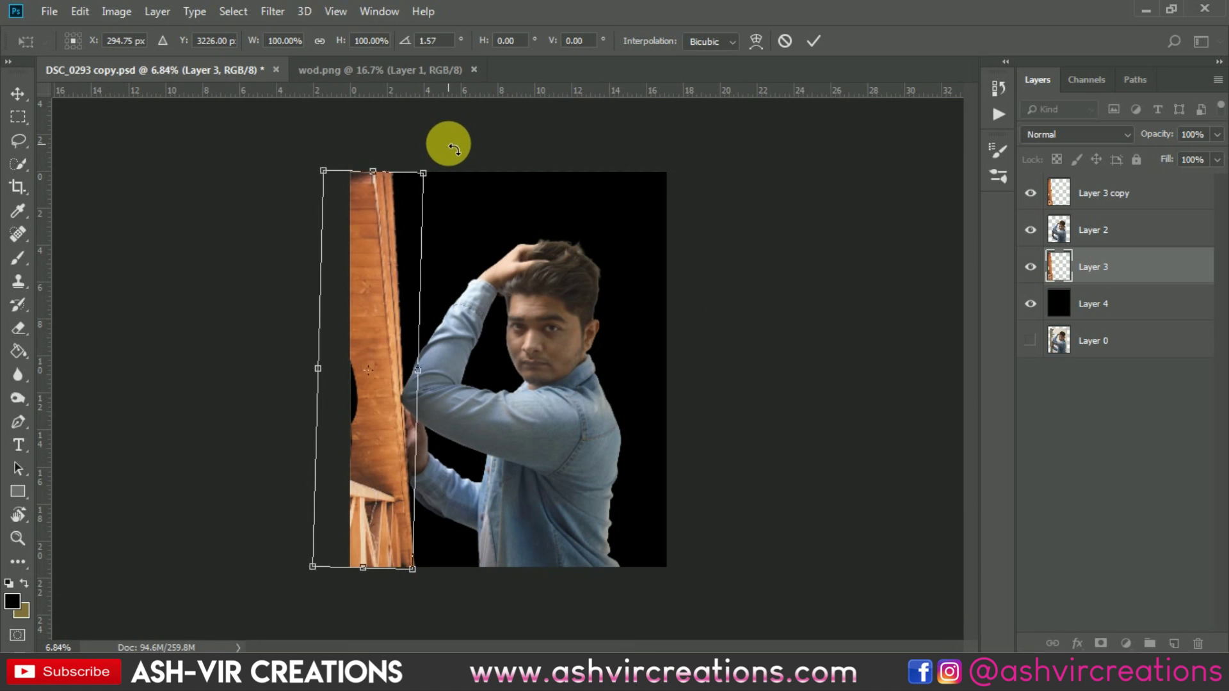
scroll(389, 405, "up", 8)
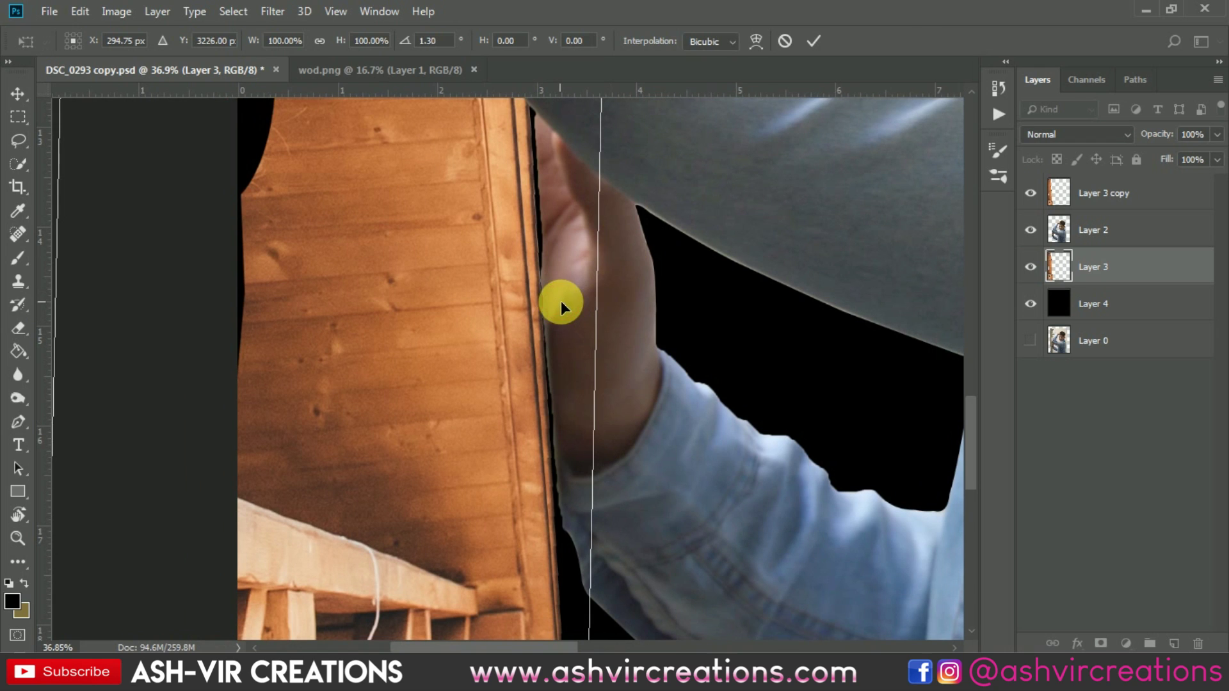
Step: Shift the rotated Layer 3 plank to about X 316 px, Y 3224 px and apply the transform
left_click_drag(561, 300, 563, 301)
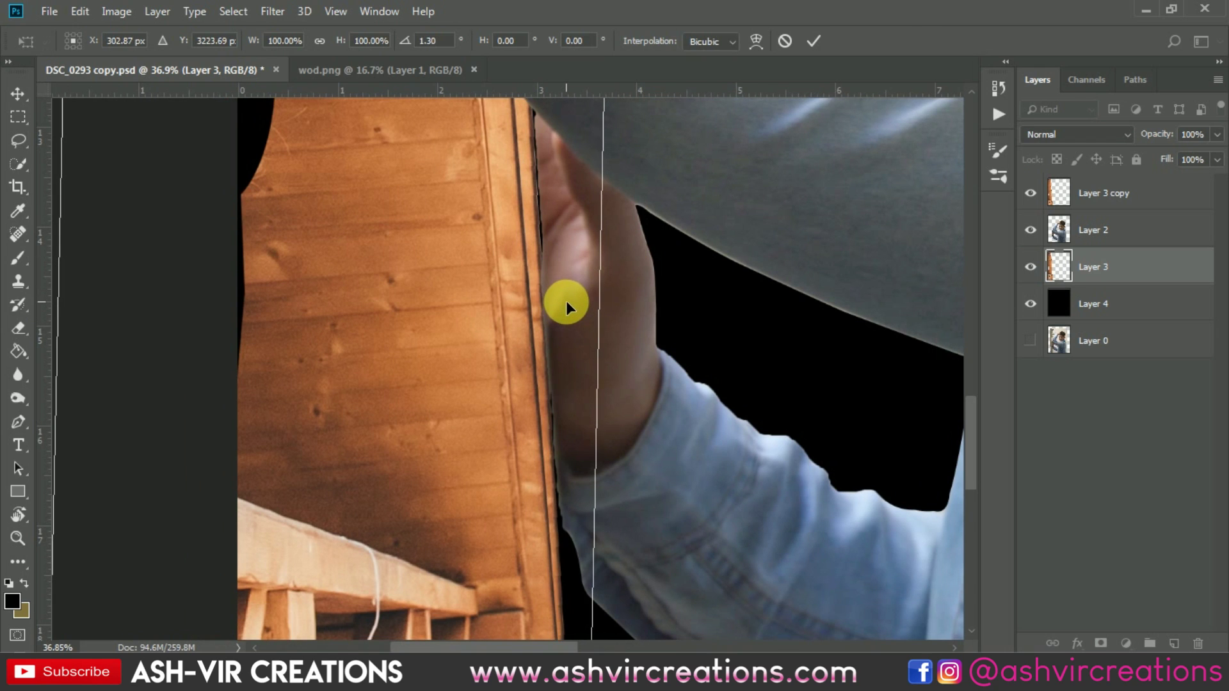
key("Right")
key("Right")
key("Right")
key("Right")
key("Right")
key("Right")
key("Right")
key("Right")
key("Right")
key("Right")
key("Right")
key("Right")
key("Right")
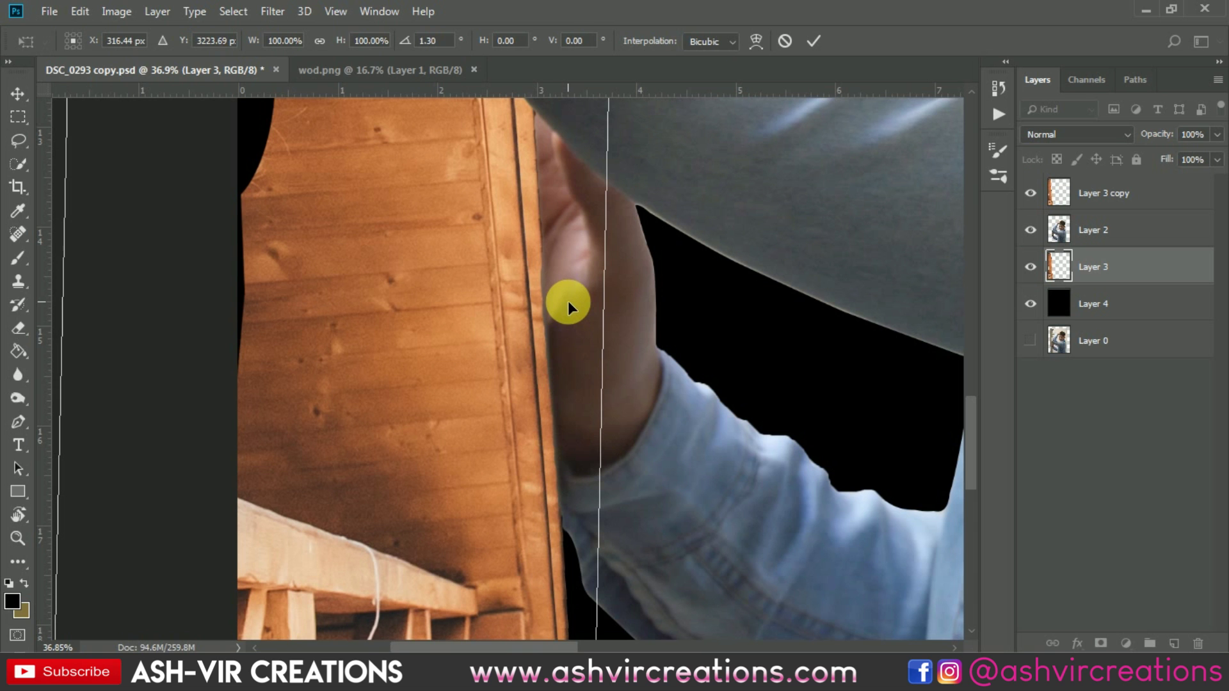
key("Return")
key("ctrl+0")
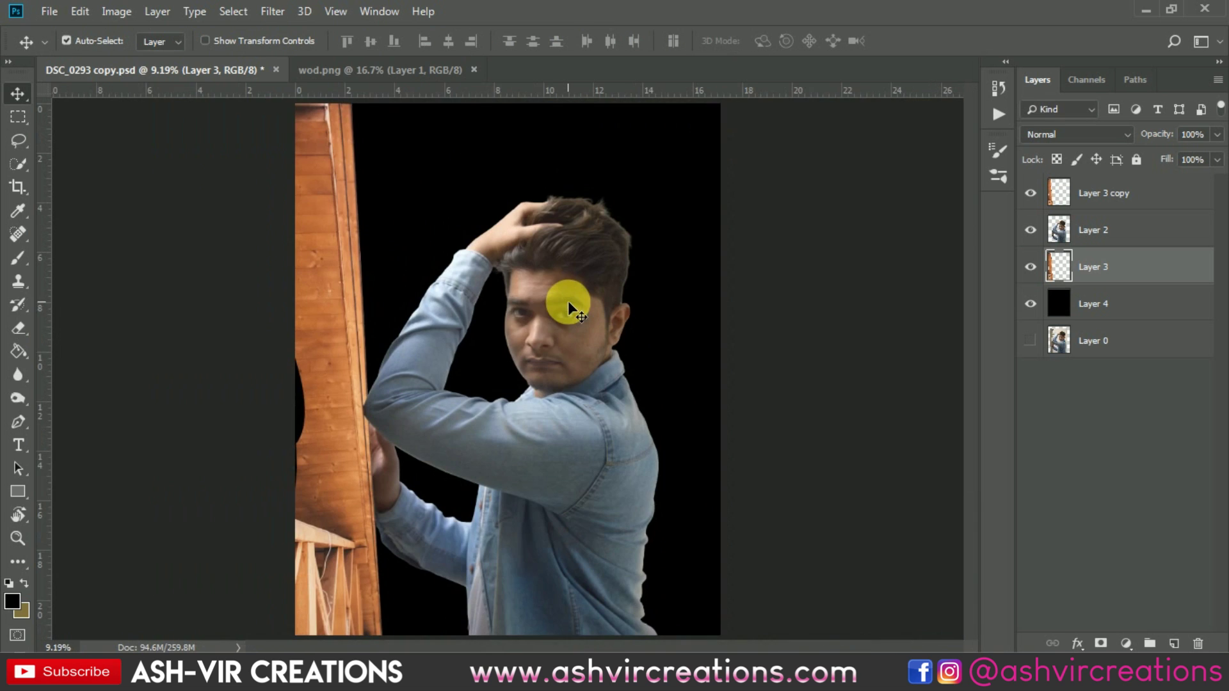
Step: Fill the notch in the outer edge of Layer 3 copy with cloned wood texture using a soft 448 px Clone Stamp
scroll(358, 133, "up", 7)
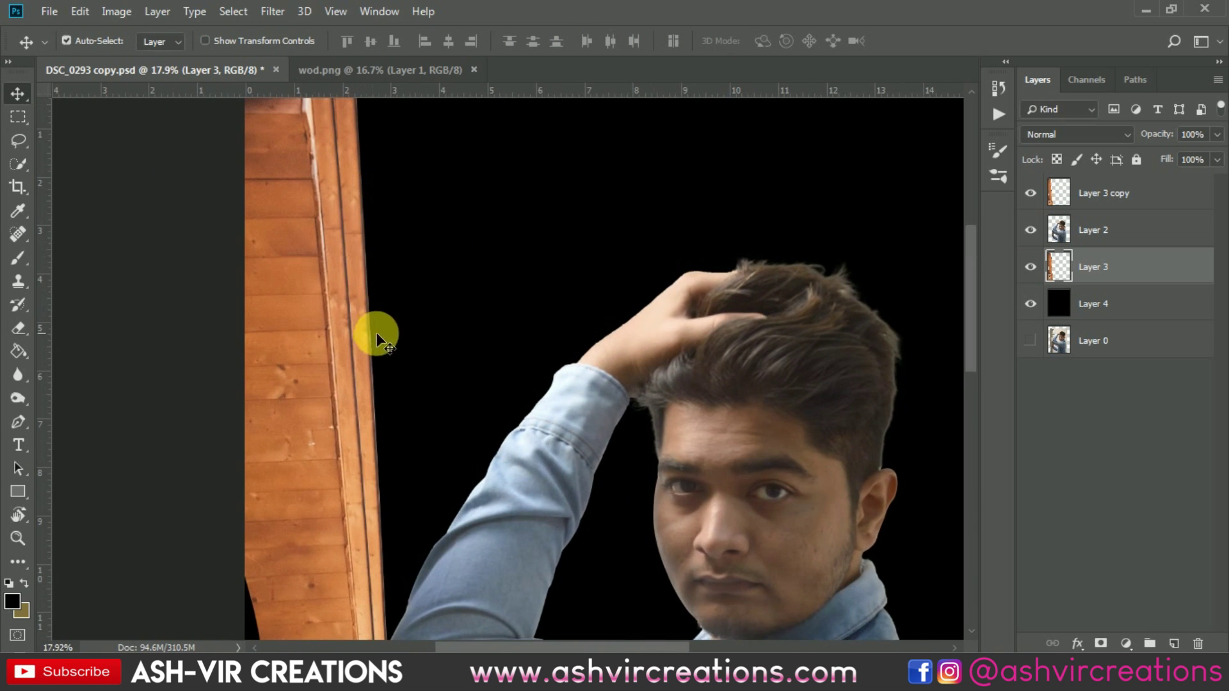
scroll(408, 350, "down", 4)
scroll(408, 514, "down", 2)
left_click_drag(417, 442, 515, 291)
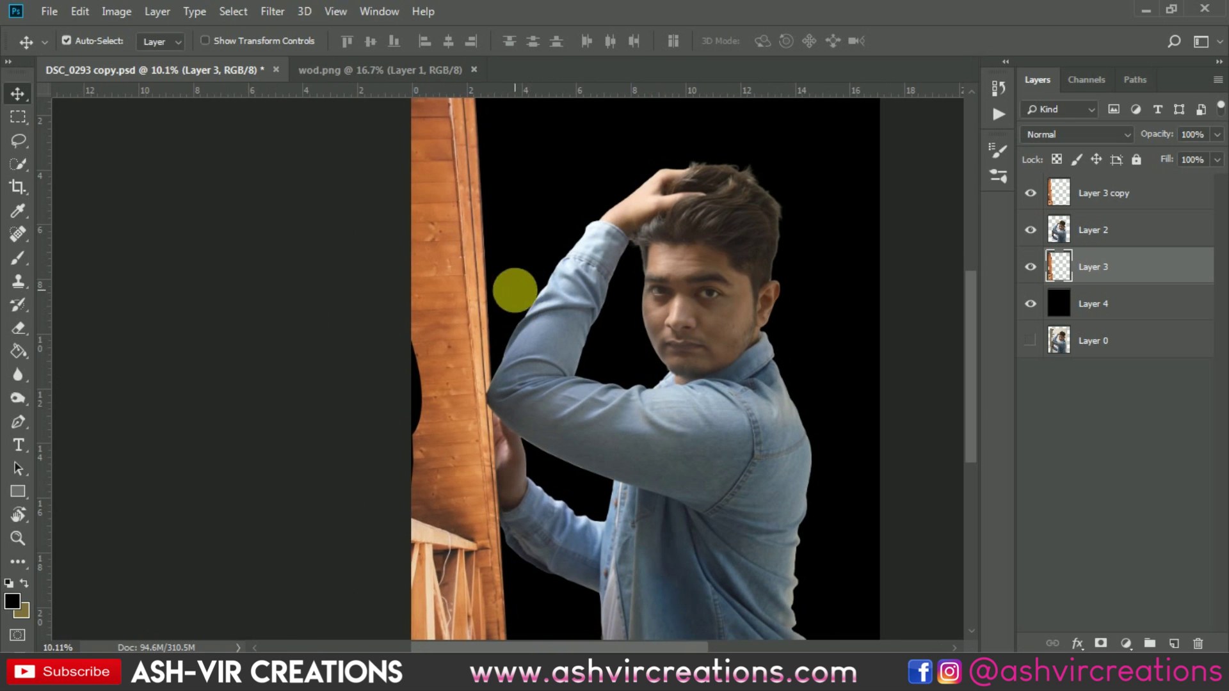
left_click(434, 276)
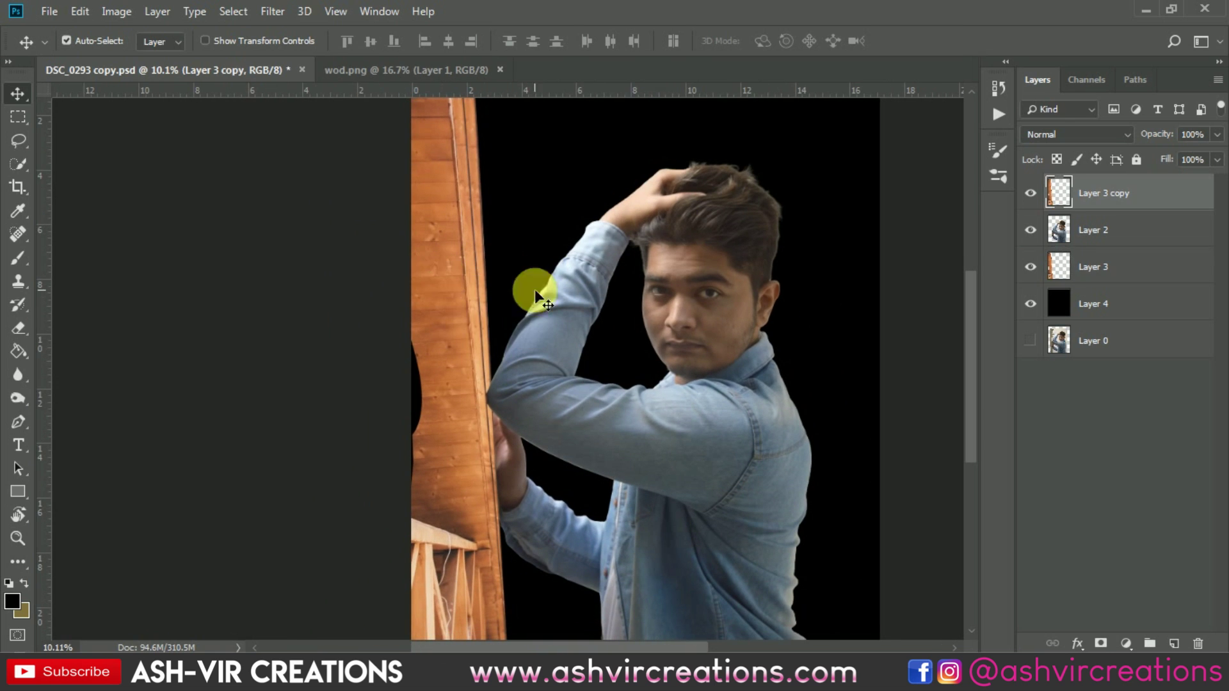
left_click(20, 276)
right_click(451, 257)
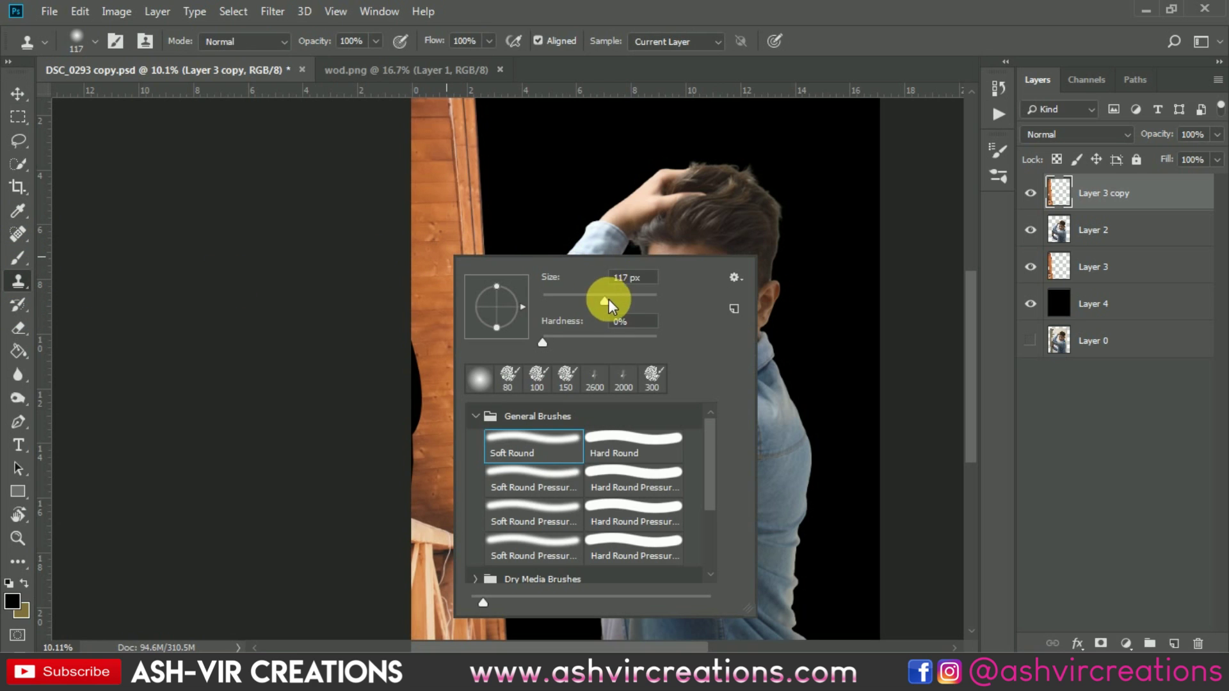
left_click(824, 40)
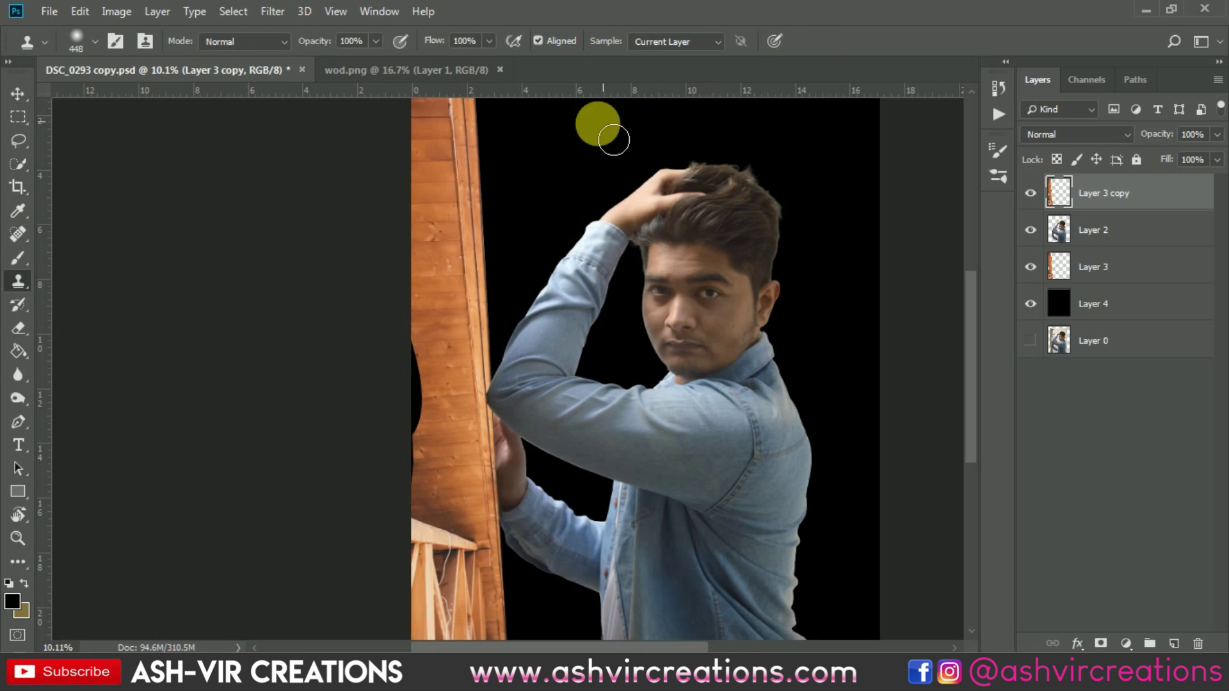
left_click(423, 288, "alt")
left_click_drag(428, 390, 430, 476)
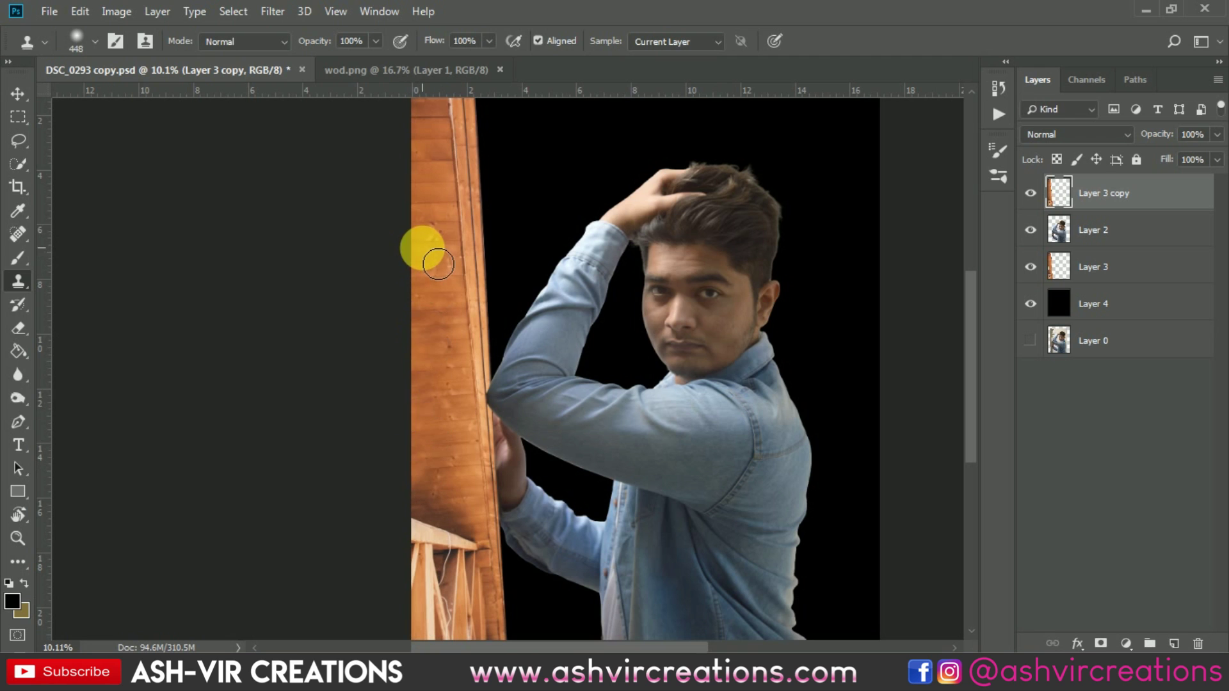
scroll(423, 255, "down", 2)
scroll(378, 237, "up", 2)
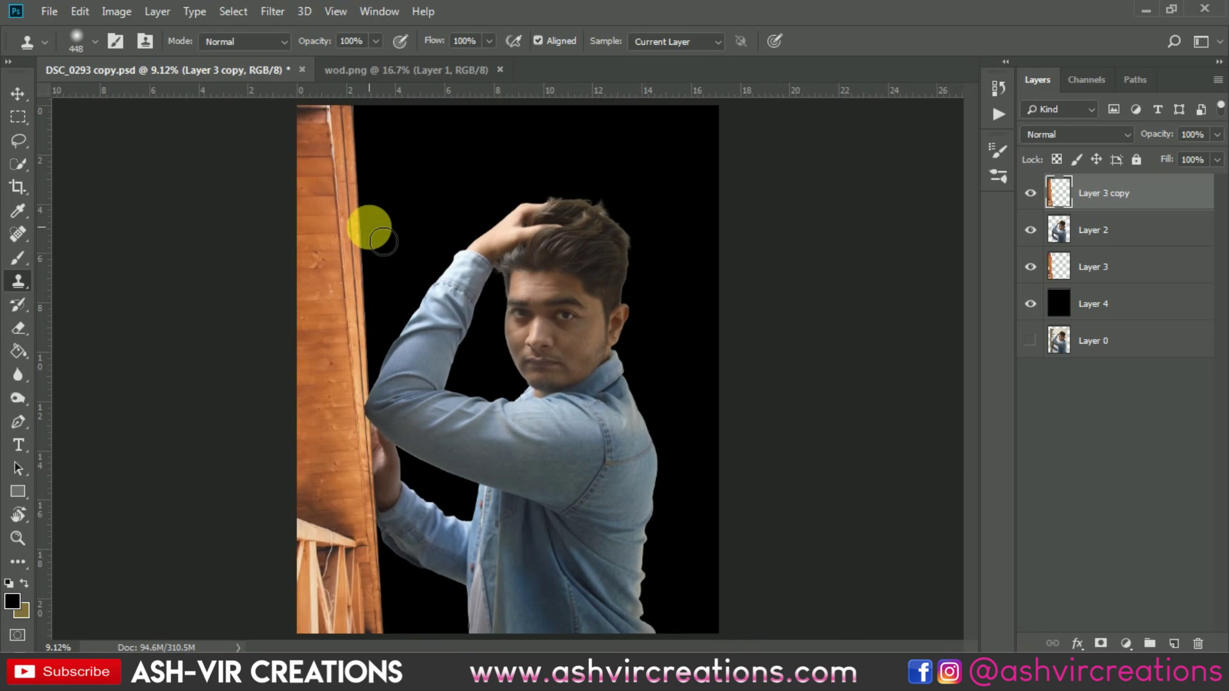
Step: Select the man's Layer 2 and set up the Blur tool with a small Hard Round brush at 100% strength
key("v")
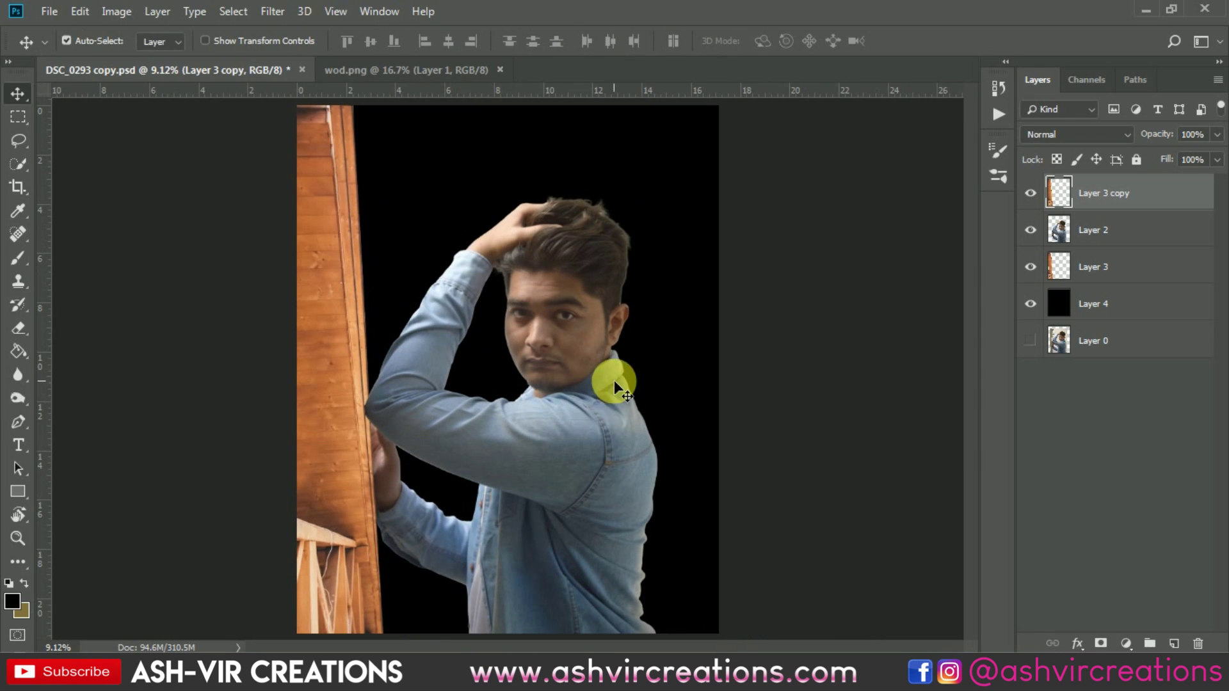
scroll(535, 450, "up", 2)
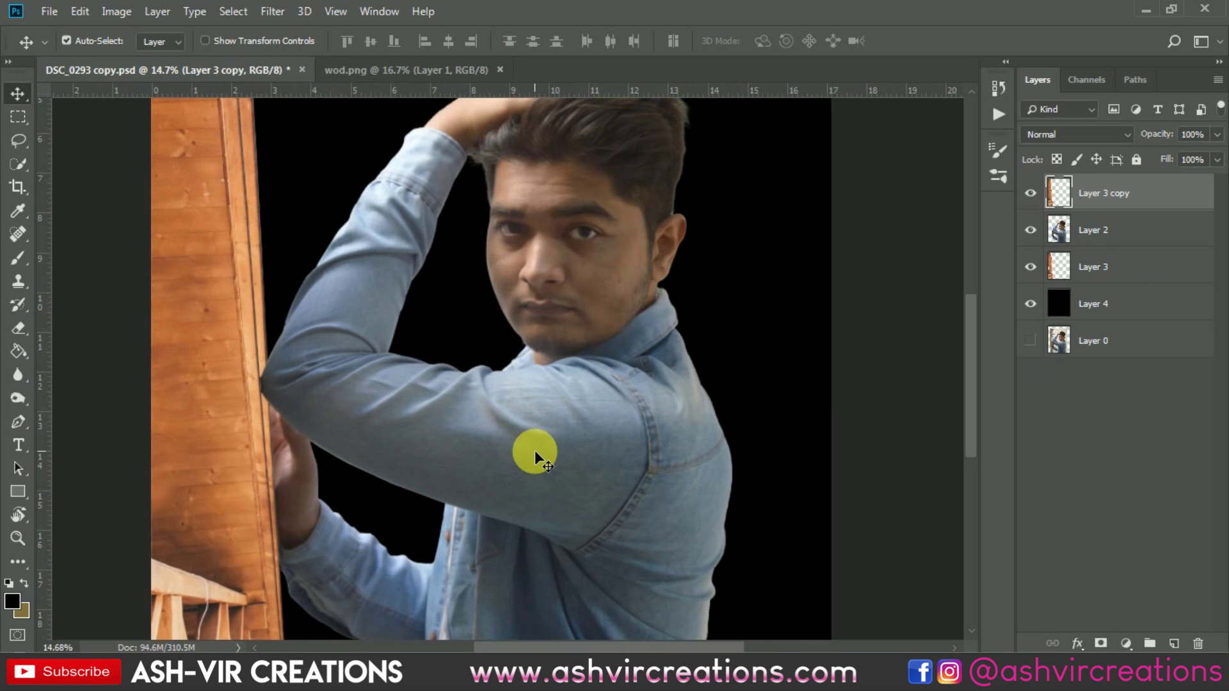
left_click(550, 448)
scroll(672, 274, "up", 2)
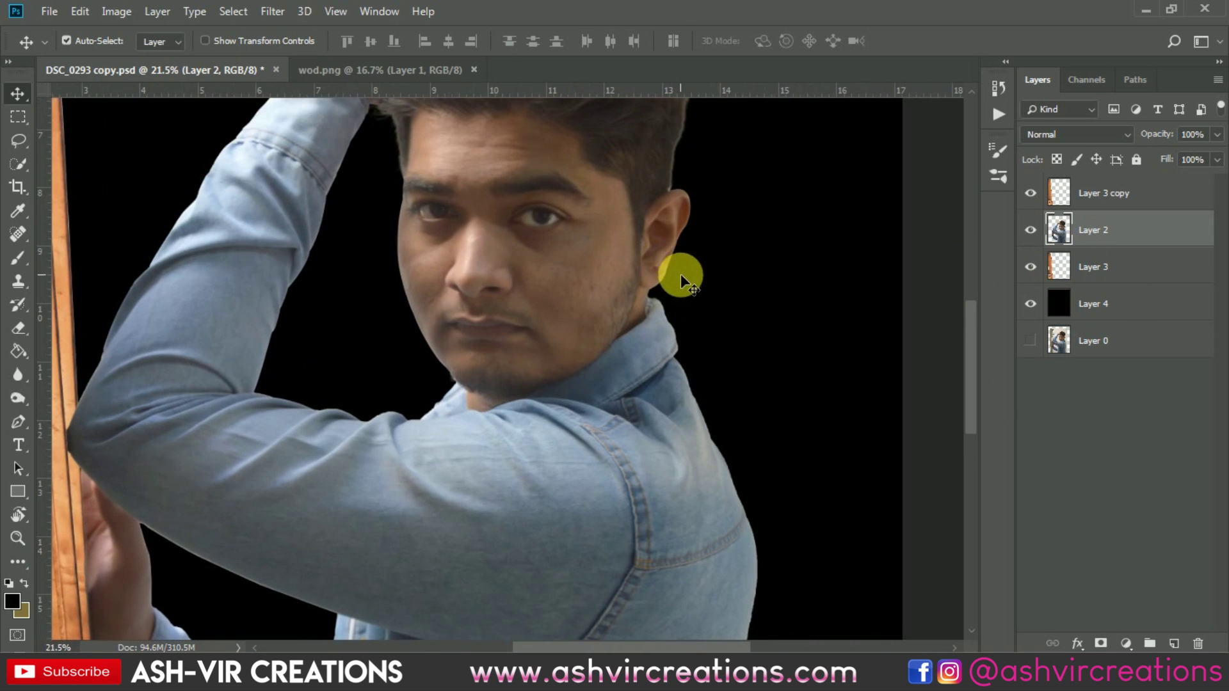
left_click_drag(735, 378, 599, 359)
scroll(519, 192, "up", 6)
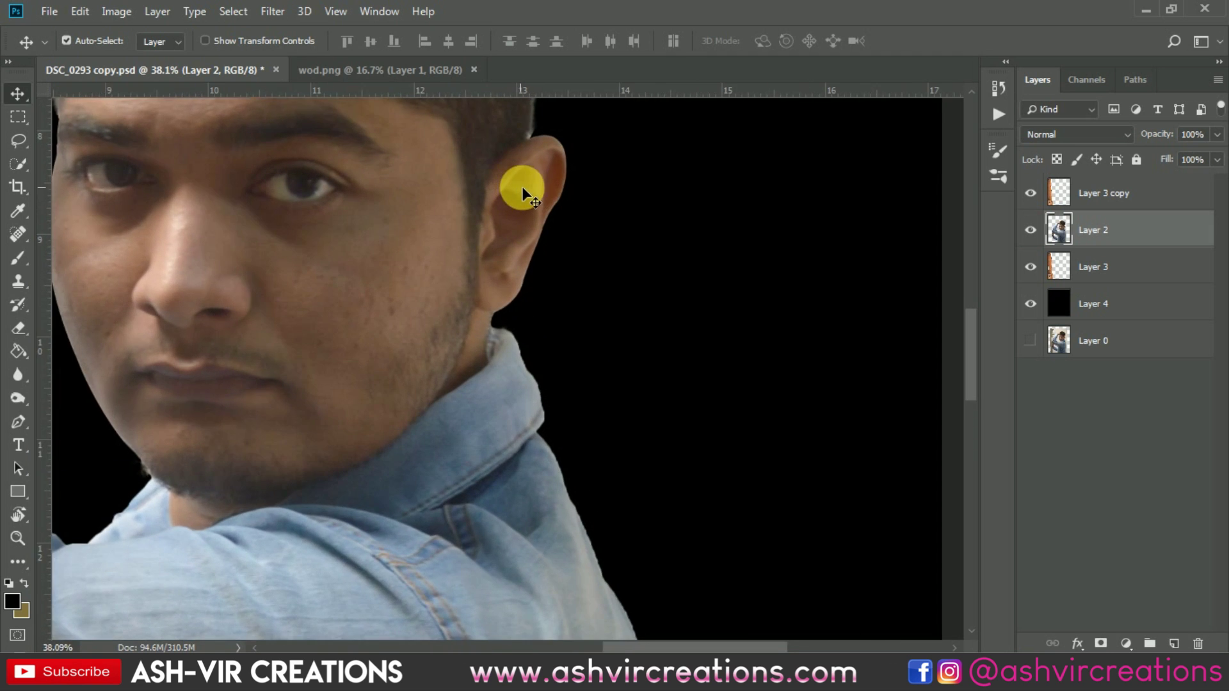
scroll(543, 340, "down", 3)
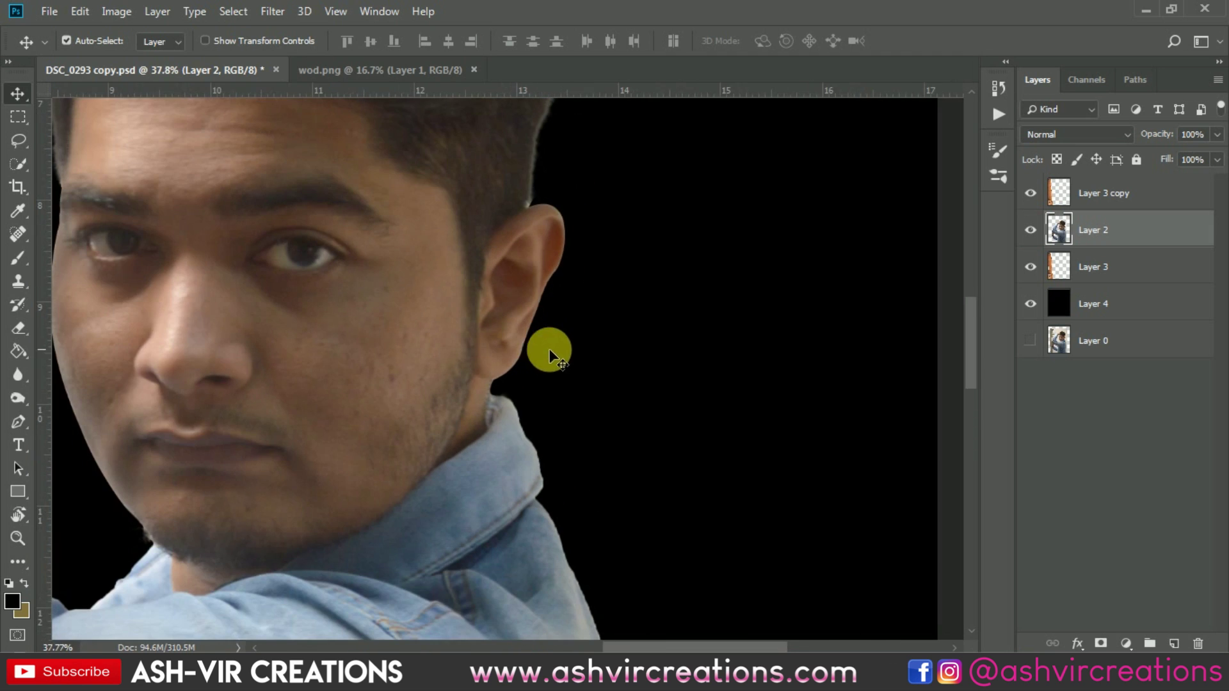
left_click(19, 377)
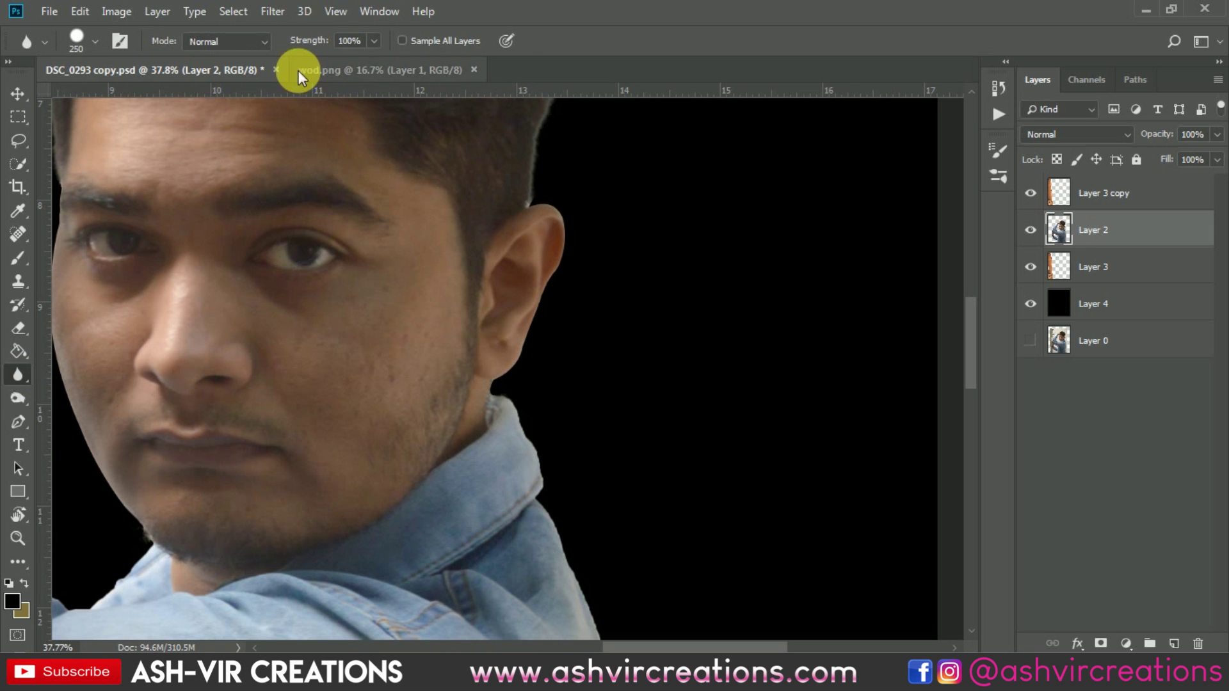
right_click(362, 209)
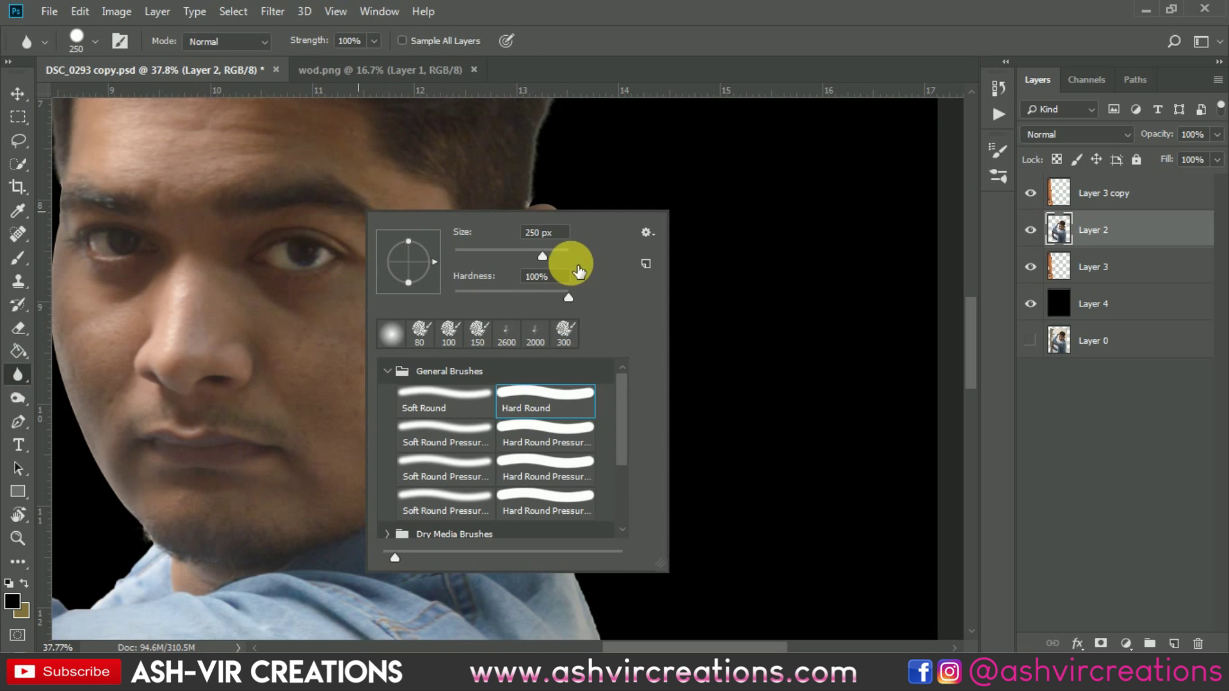
double_click(562, 394)
scroll(542, 169, "up", 3)
scroll(542, 168, "up", 1)
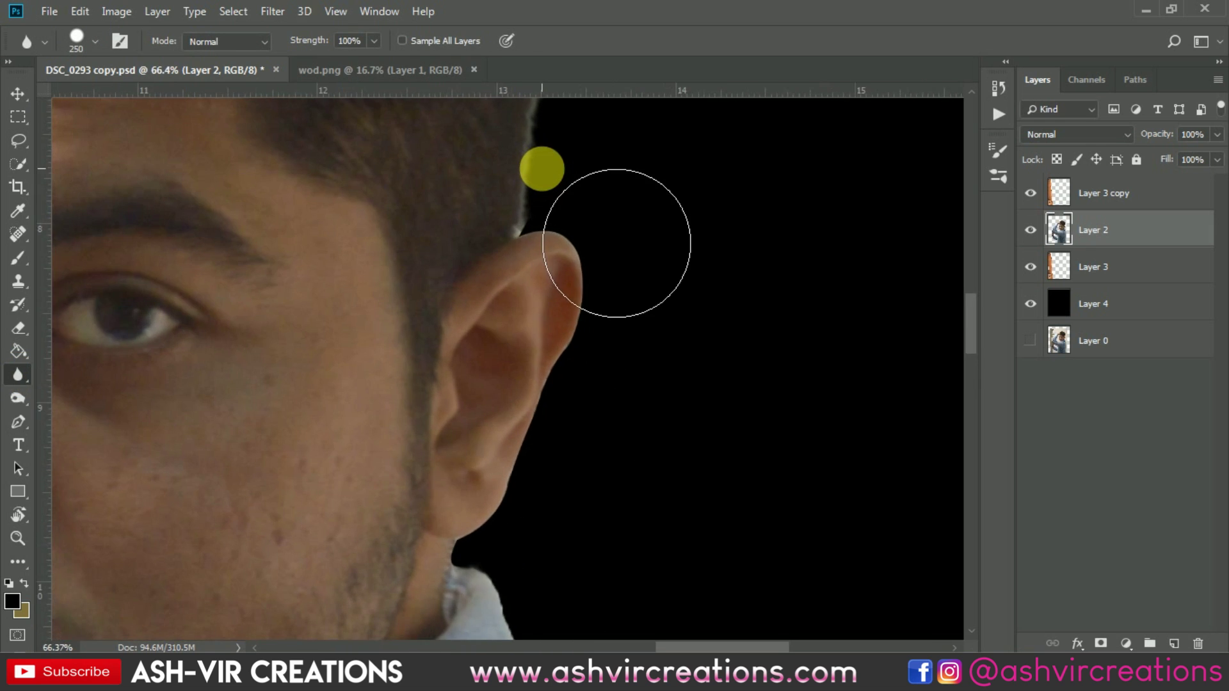
key("bracketleft")
key("bracketleft")
key("bracketleft")
key("bracketleft")
key("bracketleft")
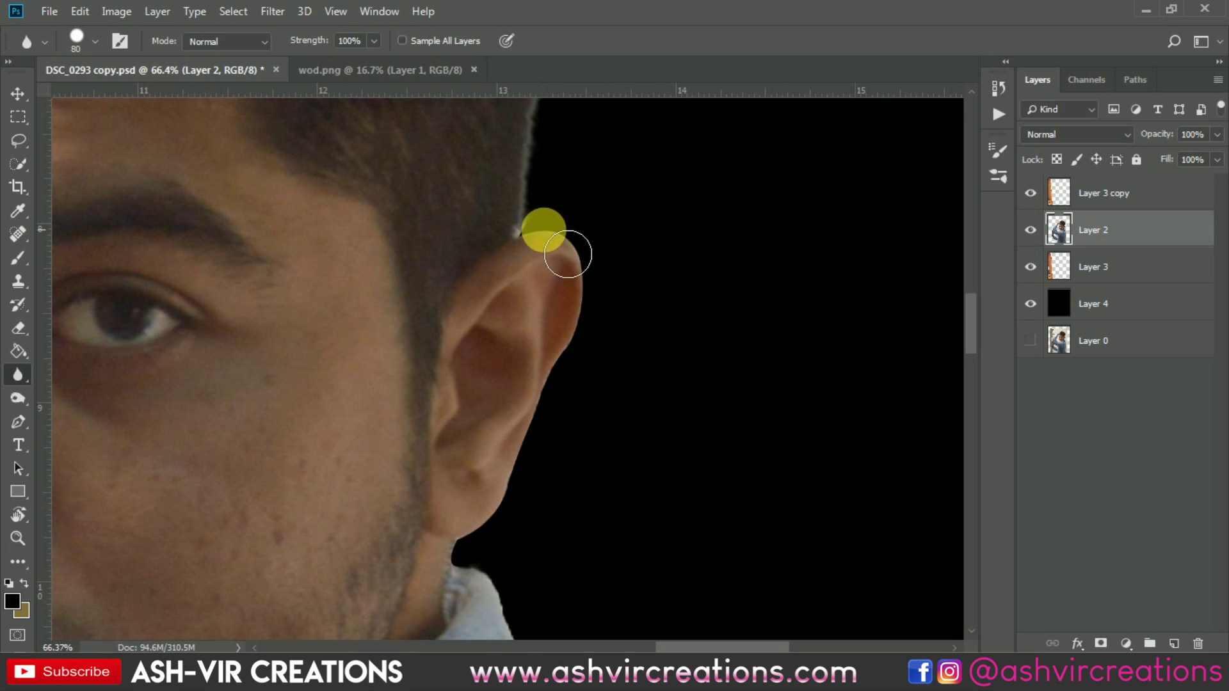
Step: Blur the man's cut-out edge around the ear and down to the shirt collar
left_click_drag(605, 271, 612, 329)
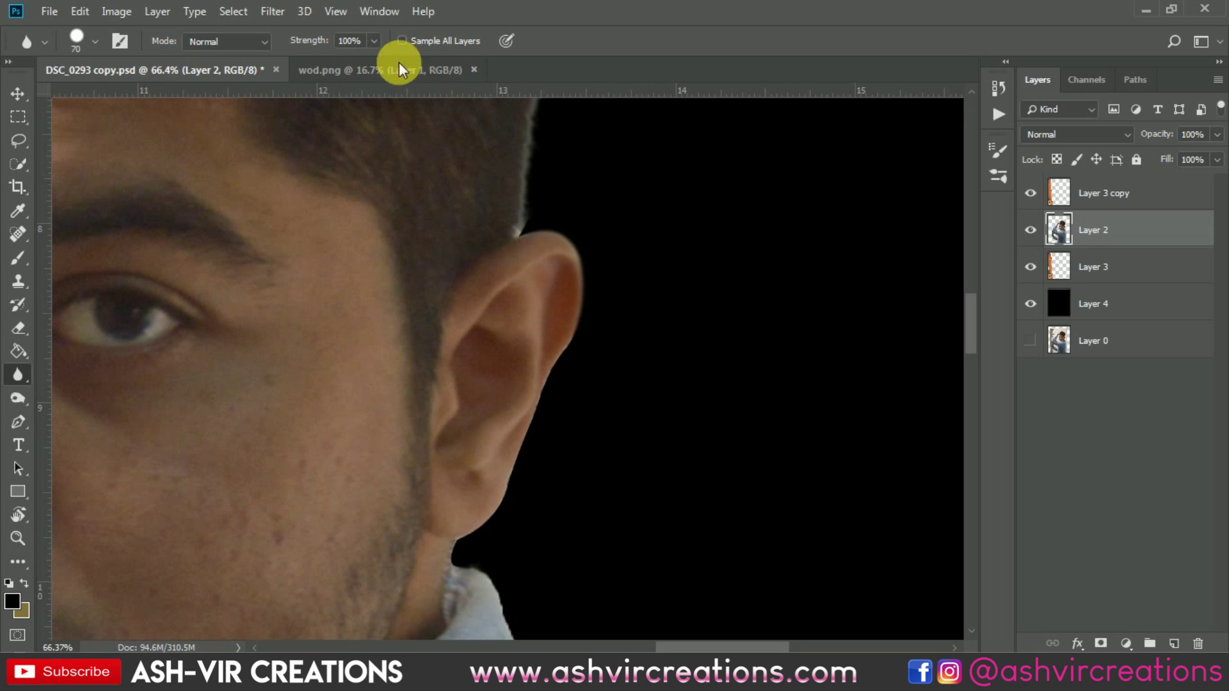
left_click_drag(631, 206, 642, 153)
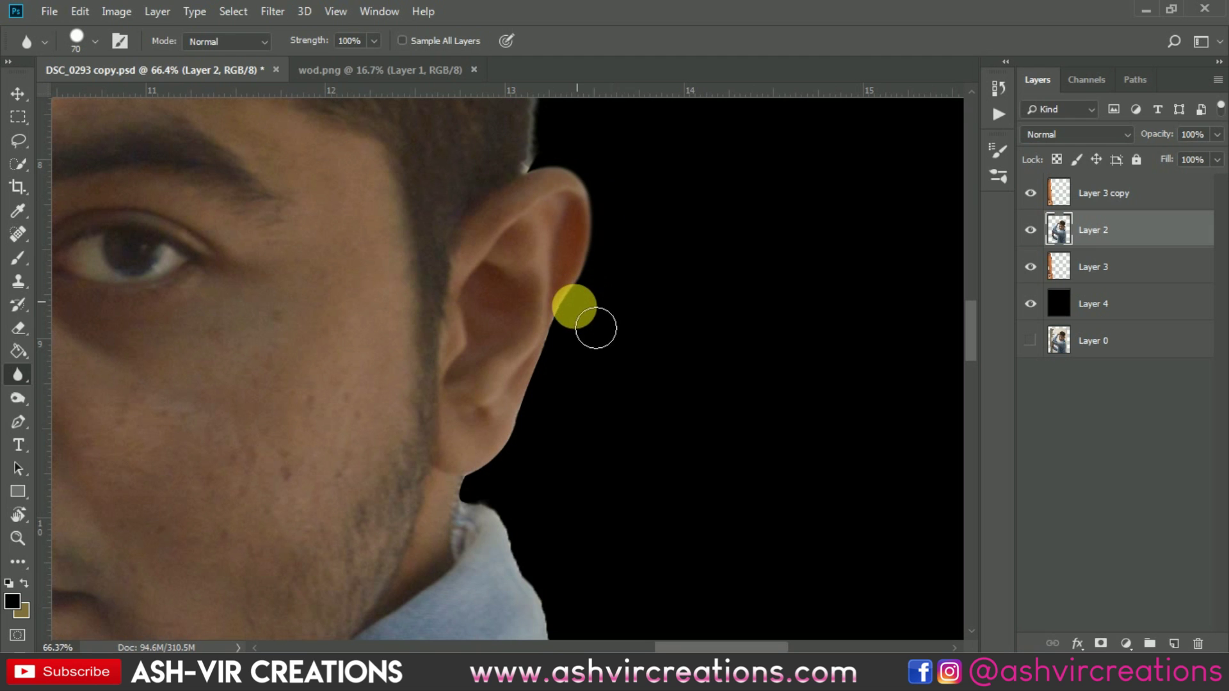
mouse_move(596, 328)
left_mouse_down()
mouse_move(547, 461)
mouse_move(494, 514)
mouse_move(529, 531)
left_mouse_up()
left_click_drag(587, 439, 459, 176)
mouse_move(433, 305)
left_mouse_down()
mouse_move(419, 332)
mouse_move(451, 405)
left_mouse_up()
Step: Blur the cut-out edge of the denim shirt along the shoulder and upper back
left_click_drag(538, 430, 386, 148)
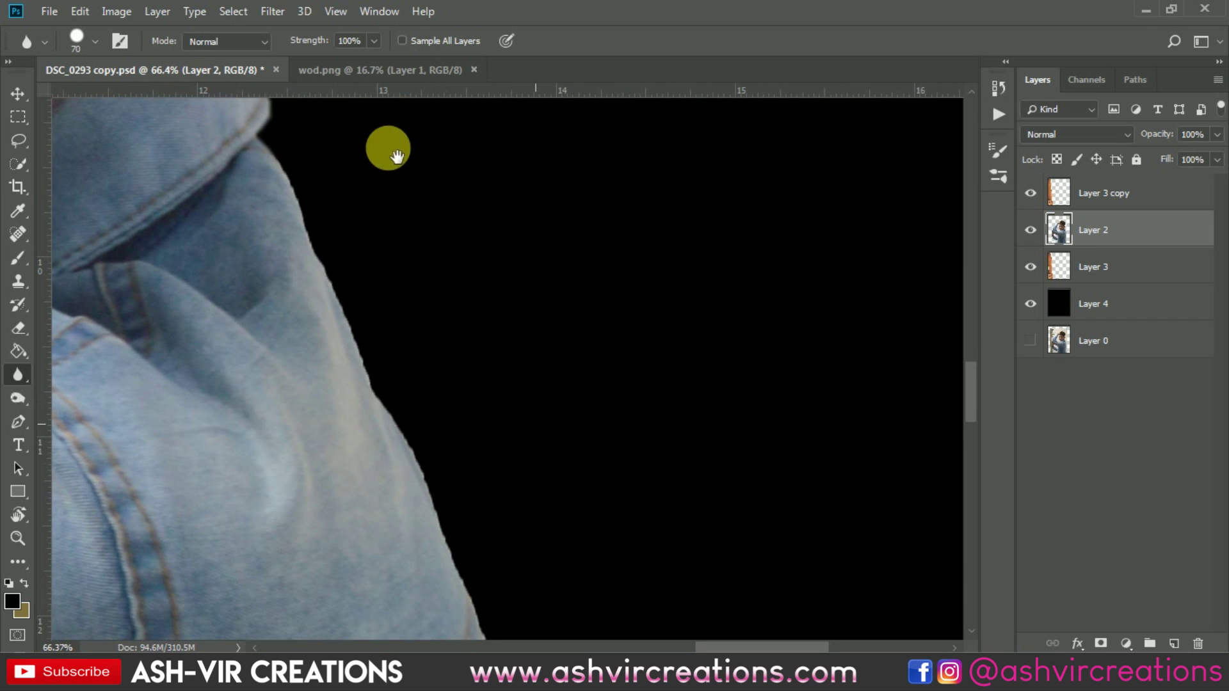
mouse_move(301, 180)
left_mouse_down()
mouse_move(417, 430)
mouse_move(525, 477)
mouse_move(462, 221)
left_mouse_up()
mouse_move(312, 159)
left_mouse_down()
mouse_move(404, 394)
mouse_move(445, 380)
mouse_move(519, 290)
mouse_move(529, 452)
mouse_move(515, 598)
left_mouse_up()
mouse_move(514, 598)
left_mouse_down()
mouse_move(661, 397)
mouse_move(656, 345)
mouse_move(601, 401)
mouse_move(606, 499)
mouse_move(638, 347)
left_mouse_up()
mouse_move(670, 508)
left_mouse_down()
mouse_move(702, 348)
mouse_move(733, 300)
mouse_move(658, 403)
mouse_move(634, 488)
left_mouse_up()
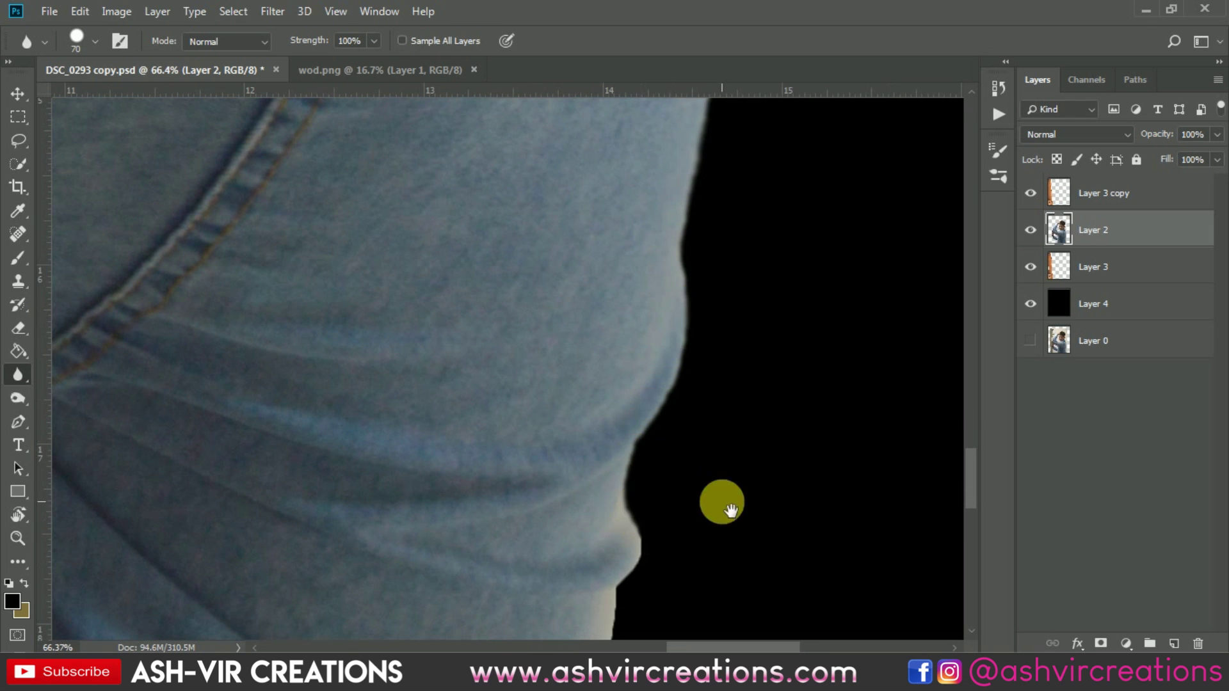
Step: Blur the wrinkled edge of the shirt's lower back down to the bottom of the canvas
left_click_drag(721, 502, 746, 286)
mouse_move(680, 307)
left_mouse_down()
mouse_move(643, 375)
mouse_move(656, 540)
mouse_move(692, 397)
mouse_move(668, 494)
mouse_move(625, 549)
left_mouse_up()
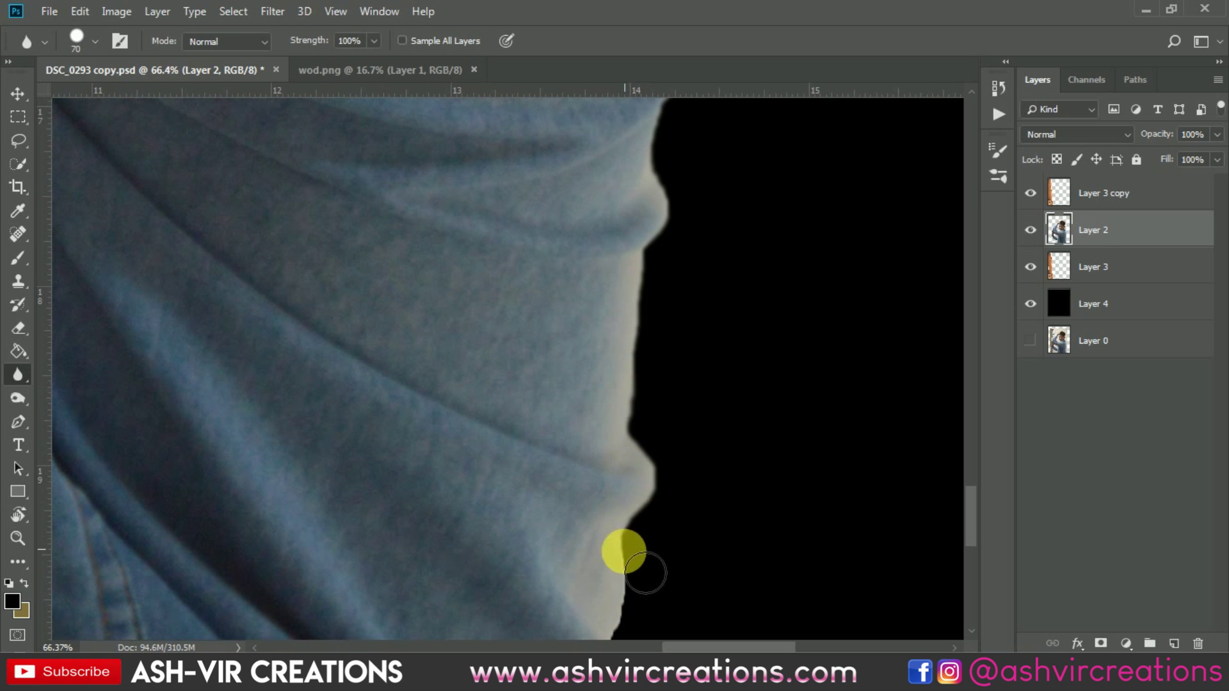
mouse_move(693, 439)
left_mouse_down()
mouse_move(705, 285)
mouse_move(643, 391)
mouse_move(667, 584)
left_mouse_up()
left_click_drag(723, 537, 684, 216)
mouse_move(683, 217)
left_mouse_down()
mouse_move(602, 307)
mouse_move(653, 334)
mouse_move(741, 433)
left_mouse_up()
Step: Blur the front edge of the shirt and white undershirt near the bottom of the canvas
left_click_drag(378, 315, 810, 465)
left_click_drag(241, 319, 778, 413)
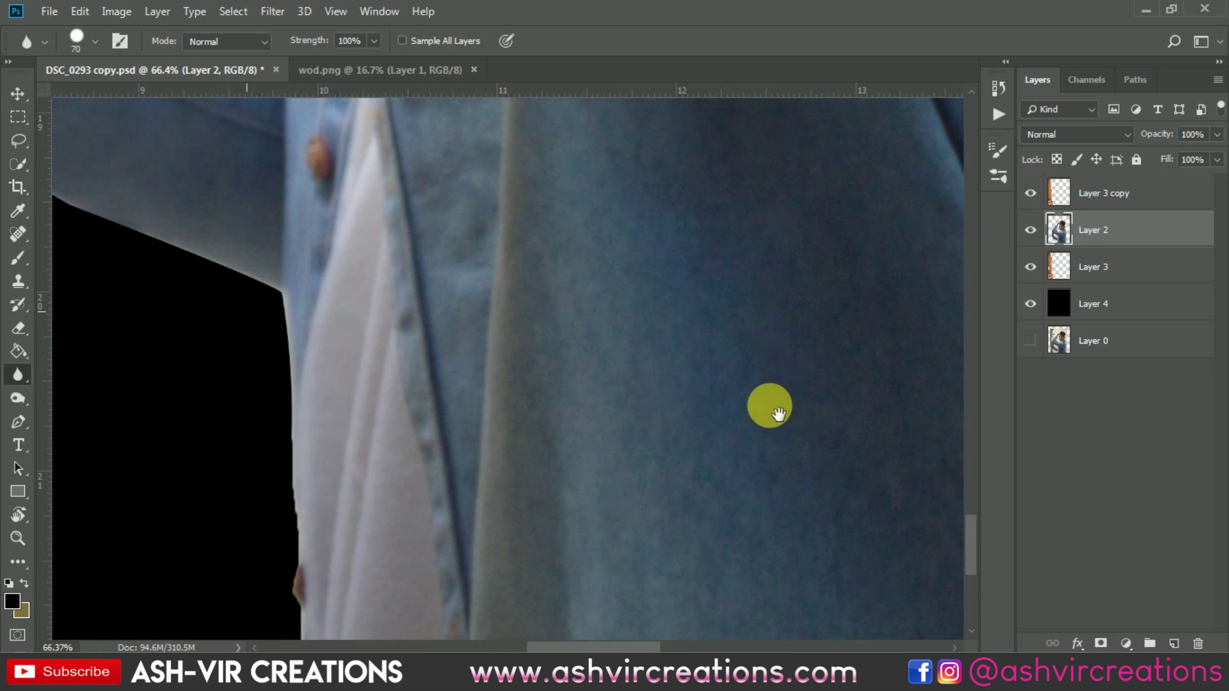
mouse_move(336, 369)
left_mouse_down()
mouse_move(603, 258)
mouse_move(639, 256)
left_mouse_up()
left_click_drag(649, 371, 622, 508)
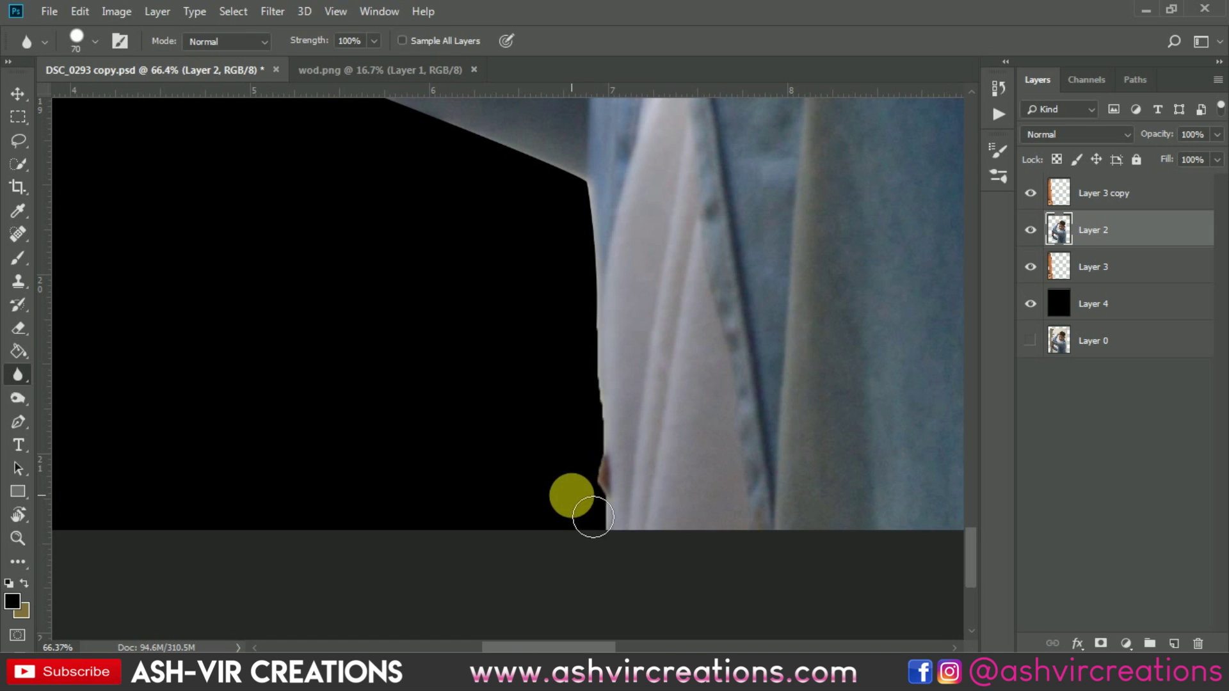
Step: Erase the brown leftover at the white undershirt's front edge near the bottom of the canvas with a 400 px eraser
key("e")
right_click(538, 471)
double_click(710, 485)
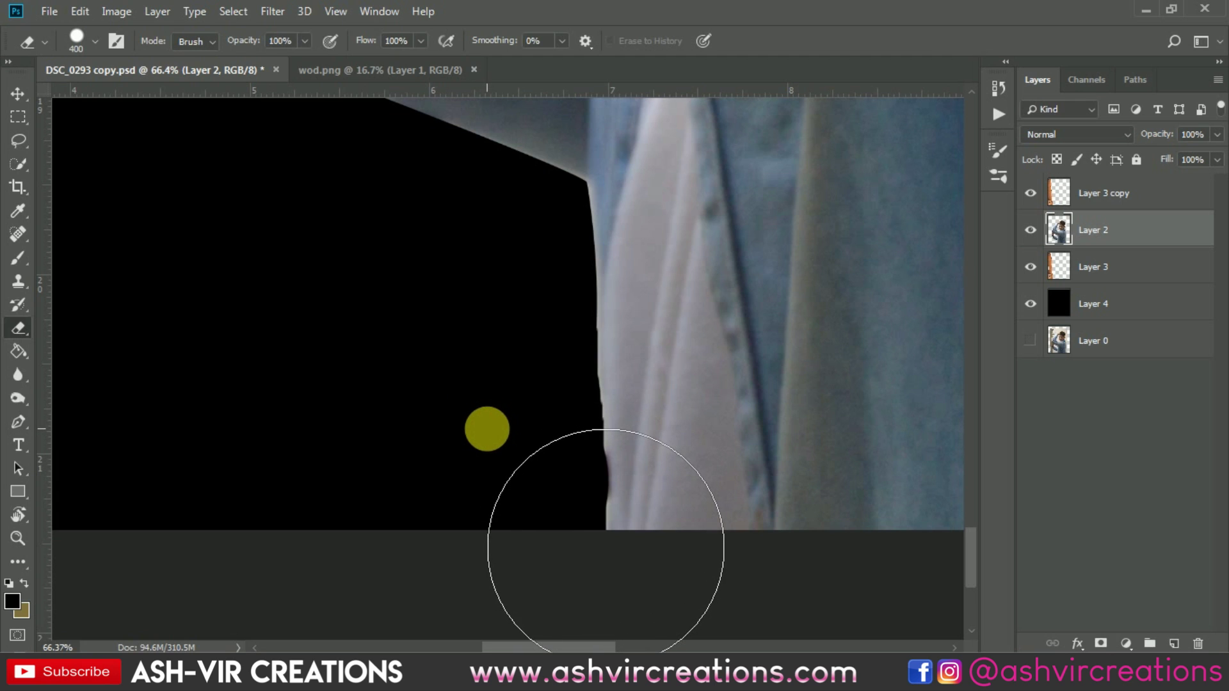
left_click(485, 427)
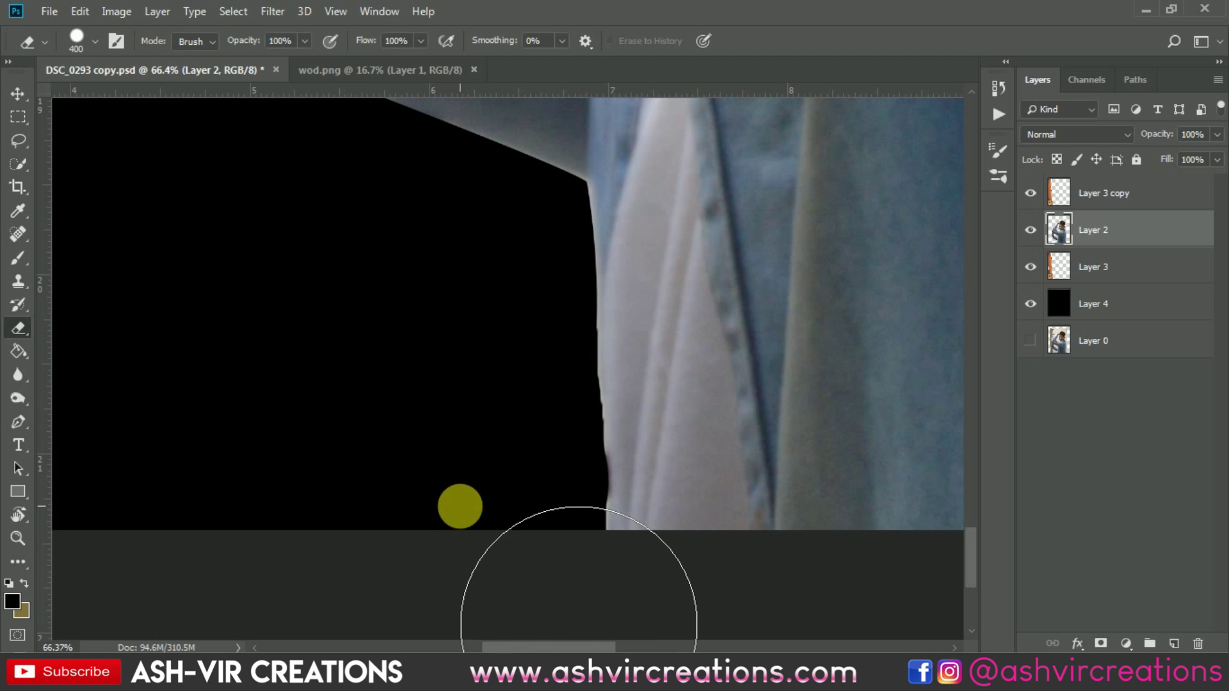
Step: Blur the white undershirt's front edge from the bottom of the canvas up to the underside of the sleeve
left_click(18, 377)
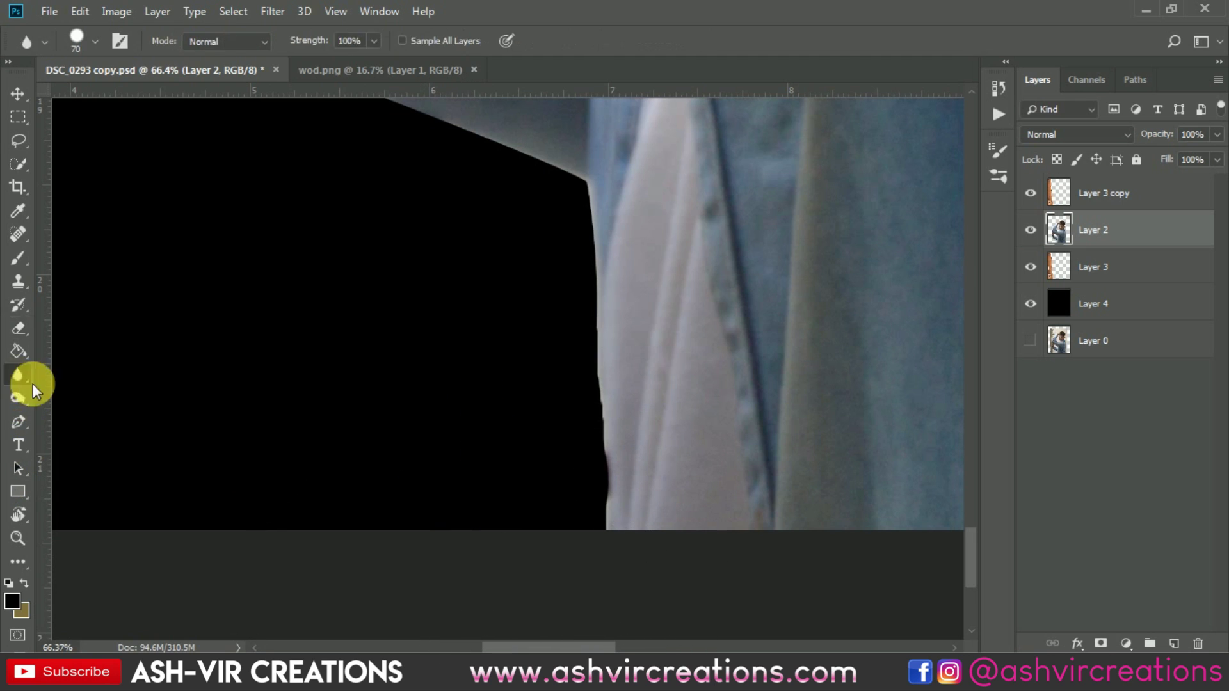
left_click_drag(624, 550, 596, 188)
mouse_move(682, 298)
left_mouse_down()
mouse_move(836, 478)
mouse_move(585, 371)
mouse_move(441, 327)
mouse_move(331, 255)
mouse_move(628, 556)
mouse_move(494, 430)
mouse_move(477, 358)
mouse_move(416, 253)
left_mouse_up()
Step: Blur the cut-out edge of the lower hand and its sleeve along the gap up to the shirt front
left_click_drag(536, 260, 628, 642)
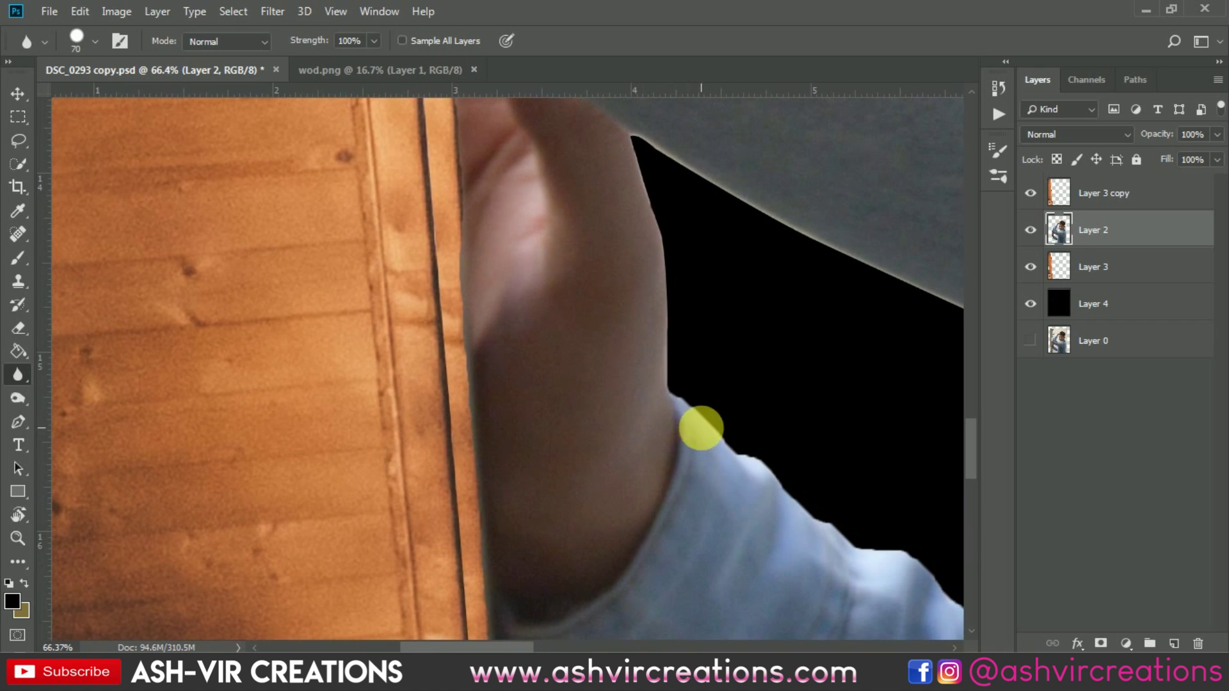
left_click_drag(699, 425, 557, 430)
mouse_move(493, 194)
left_mouse_down()
mouse_move(527, 300)
mouse_move(529, 396)
mouse_move(551, 438)
mouse_move(682, 562)
left_mouse_up()
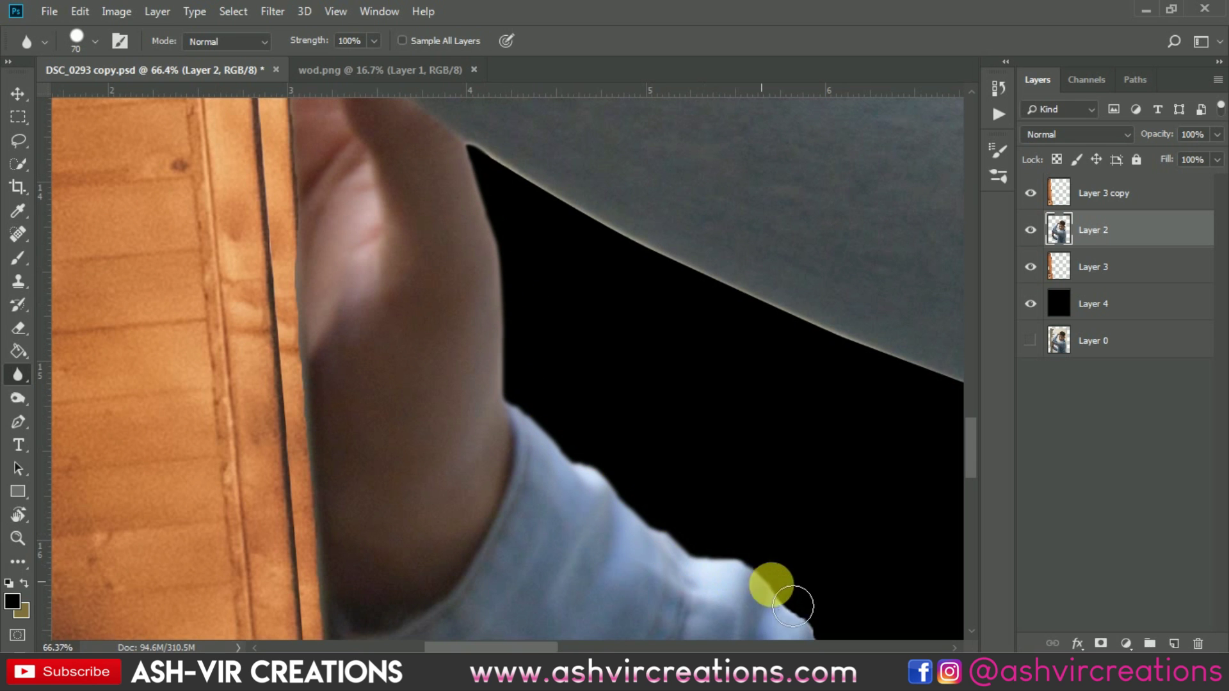
mouse_move(793, 605)
left_mouse_down()
mouse_move(809, 540)
mouse_move(497, 348)
mouse_move(510, 413)
left_mouse_up()
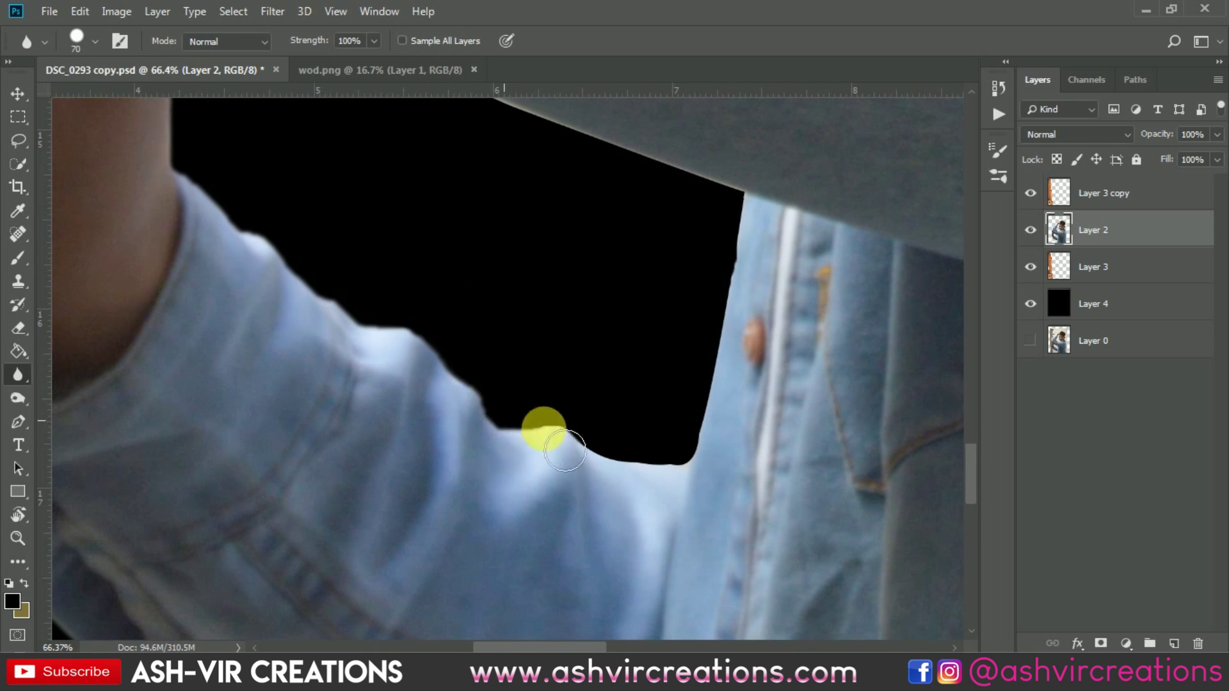
mouse_move(676, 492)
left_mouse_down()
mouse_move(729, 405)
mouse_move(767, 221)
mouse_move(825, 578)
mouse_move(637, 520)
mouse_move(475, 441)
mouse_move(260, 309)
left_mouse_up()
Step: Blur the cut-out edges of the horizontal upper sleeve, the collar and the jaw around the gap beside the face
scroll(336, 323, "down", 5)
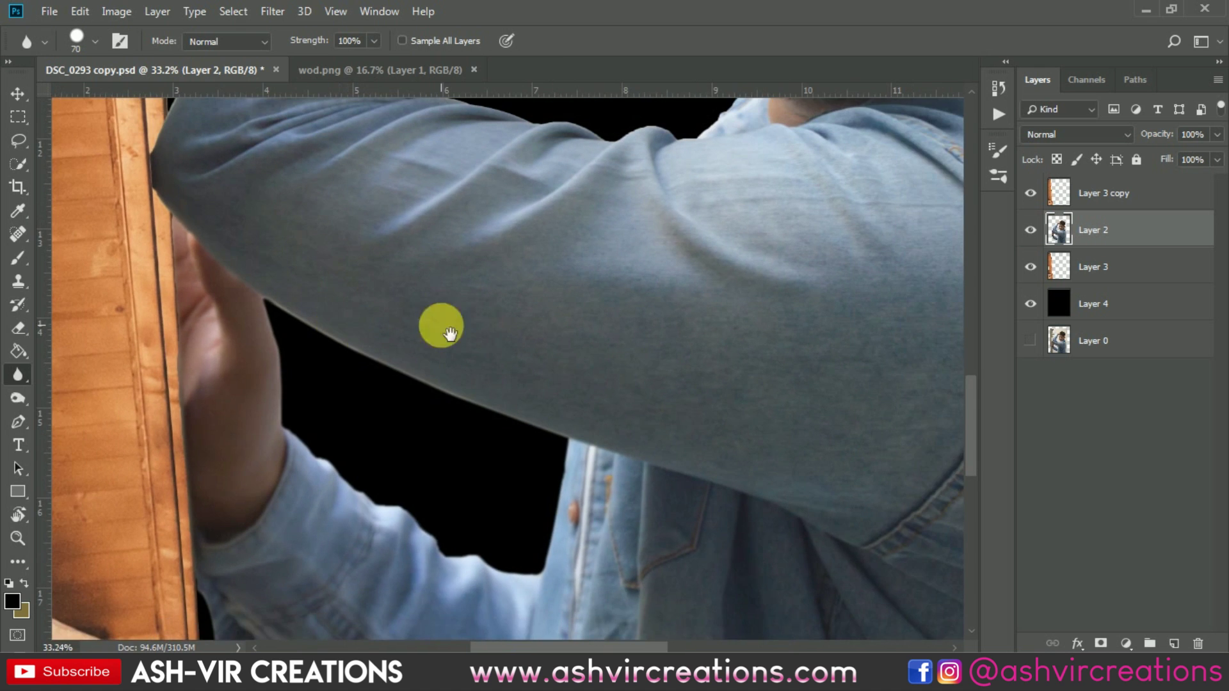
left_click_drag(499, 307, 397, 644)
scroll(546, 487, "up", 2)
scroll(546, 487, "up", 2)
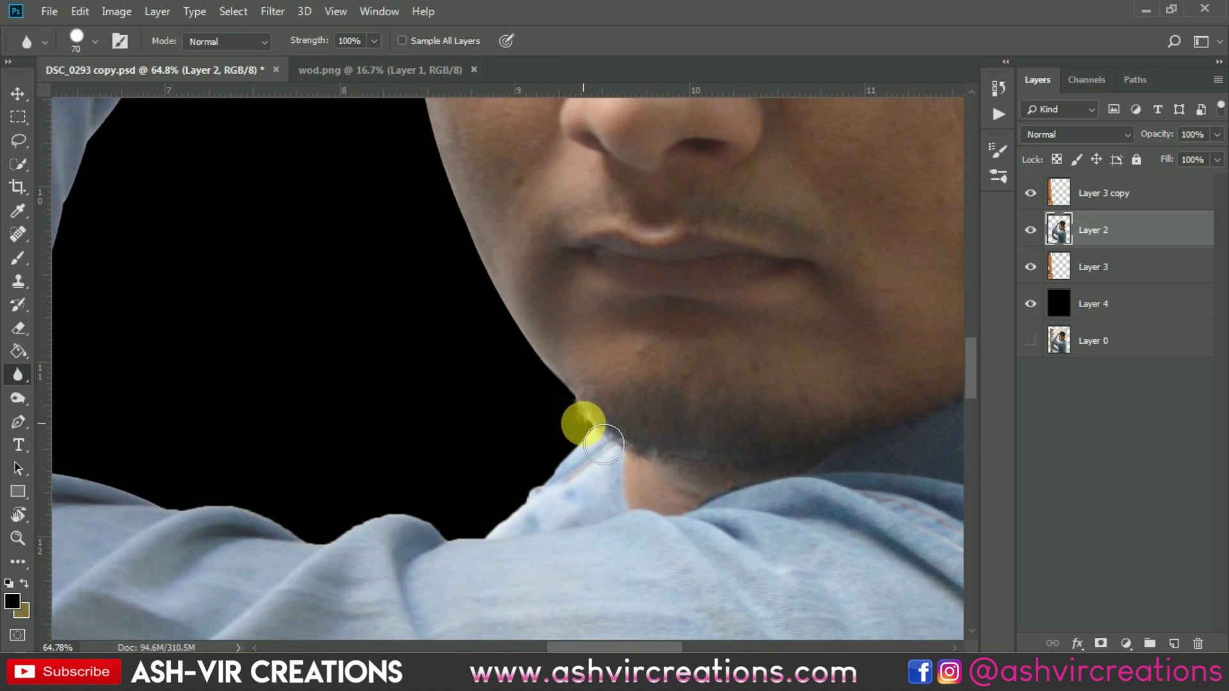
mouse_move(495, 550)
left_mouse_down()
mouse_move(413, 528)
mouse_move(345, 547)
mouse_move(210, 524)
mouse_move(178, 507)
left_mouse_up()
mouse_move(209, 462)
left_mouse_down()
mouse_move(599, 520)
mouse_move(579, 562)
mouse_move(410, 531)
mouse_move(401, 514)
mouse_move(474, 296)
mouse_move(505, 307)
mouse_move(469, 497)
mouse_move(434, 481)
mouse_move(423, 506)
mouse_move(444, 429)
mouse_move(505, 375)
mouse_move(538, 256)
mouse_move(533, 422)
mouse_move(501, 443)
left_mouse_up()
mouse_move(427, 452)
left_mouse_down()
mouse_move(464, 327)
mouse_move(590, 123)
mouse_move(559, 403)
mouse_move(557, 284)
mouse_move(654, 397)
mouse_move(612, 206)
mouse_move(642, 465)
mouse_move(620, 253)
mouse_move(615, 298)
left_mouse_up()
mouse_move(613, 341)
left_mouse_down()
mouse_move(609, 508)
mouse_move(650, 392)
mouse_move(563, 339)
mouse_move(595, 474)
mouse_move(636, 567)
mouse_move(711, 582)
mouse_move(598, 370)
mouse_move(583, 364)
mouse_move(666, 543)
left_mouse_up()
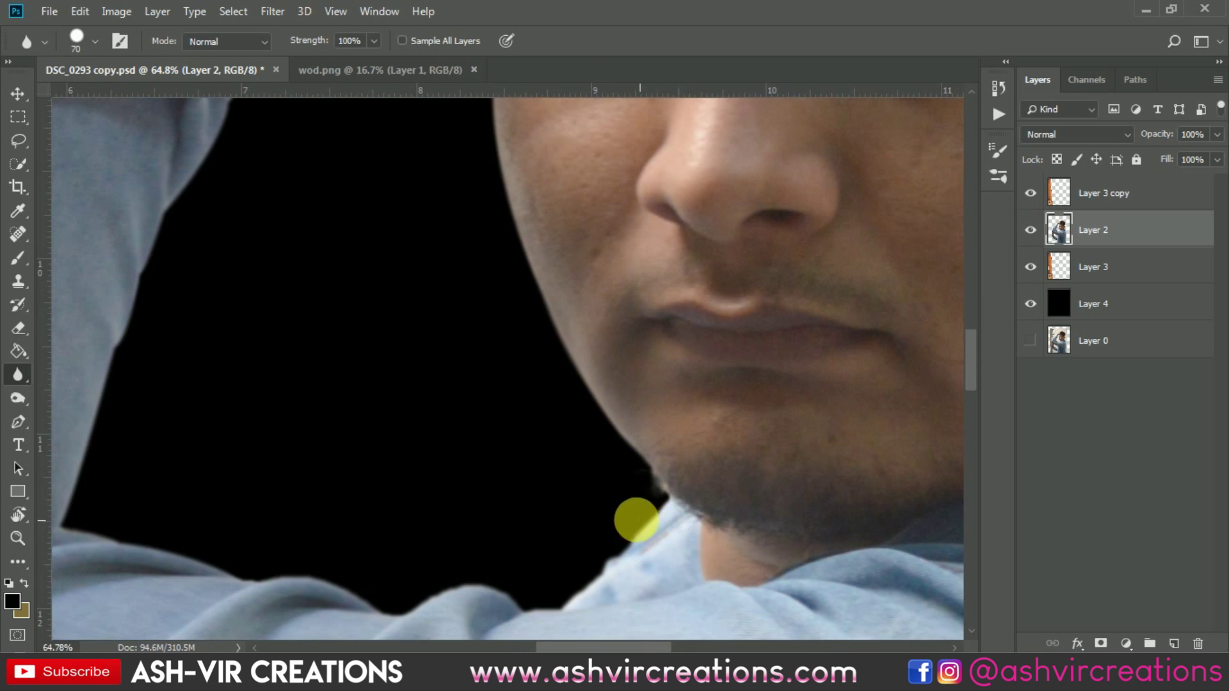
Step: Blur the outer edge of the raised hand and wrist down to the shirt cuff
scroll(506, 313, "down", 4)
left_click_drag(501, 282, 416, 637)
left_click_drag(412, 208, 616, 599)
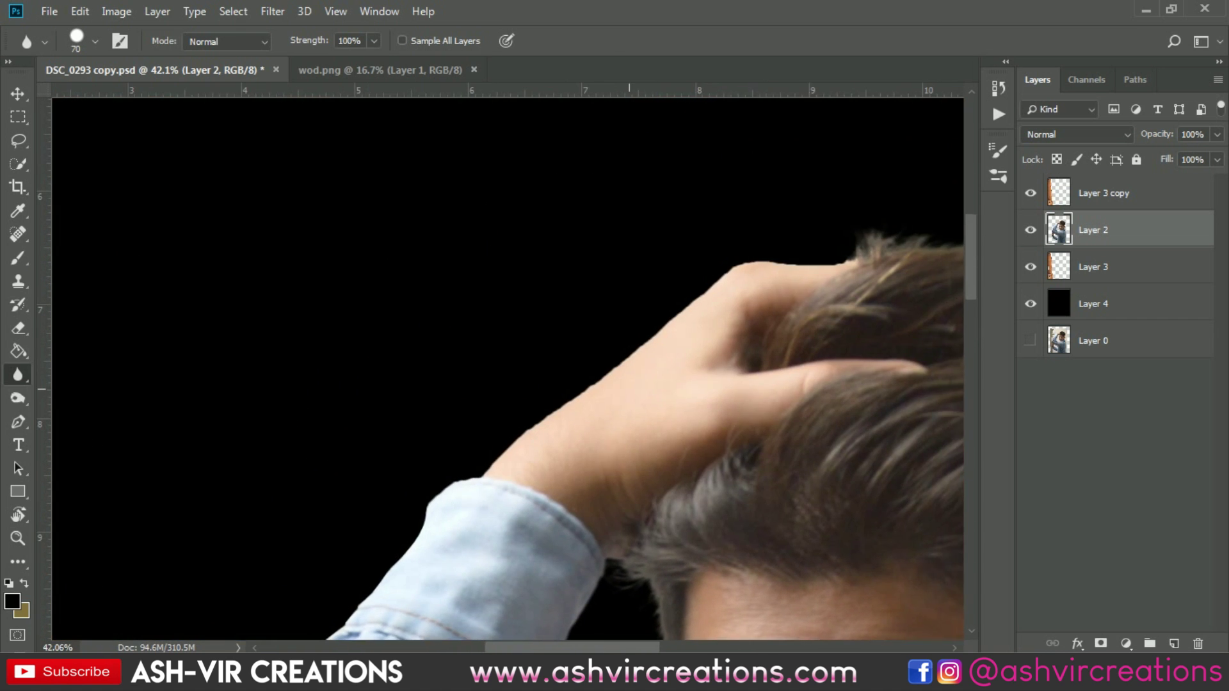
left_click_drag(832, 226, 857, 200)
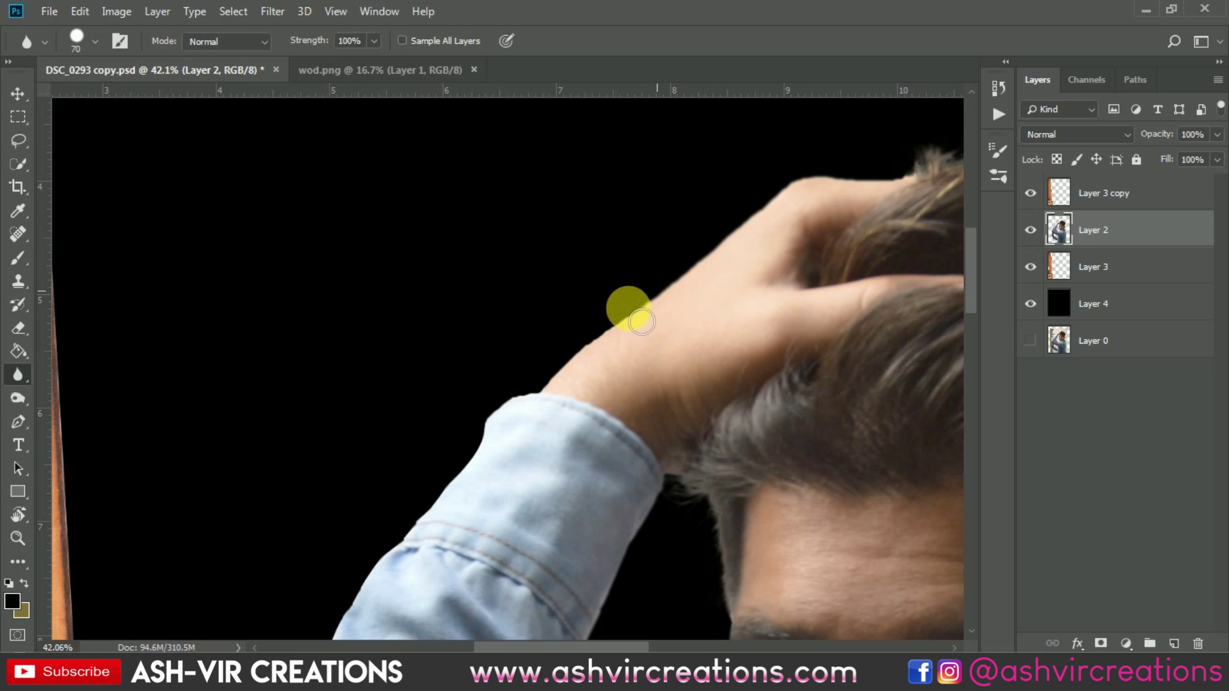
left_click_drag(511, 420, 480, 461)
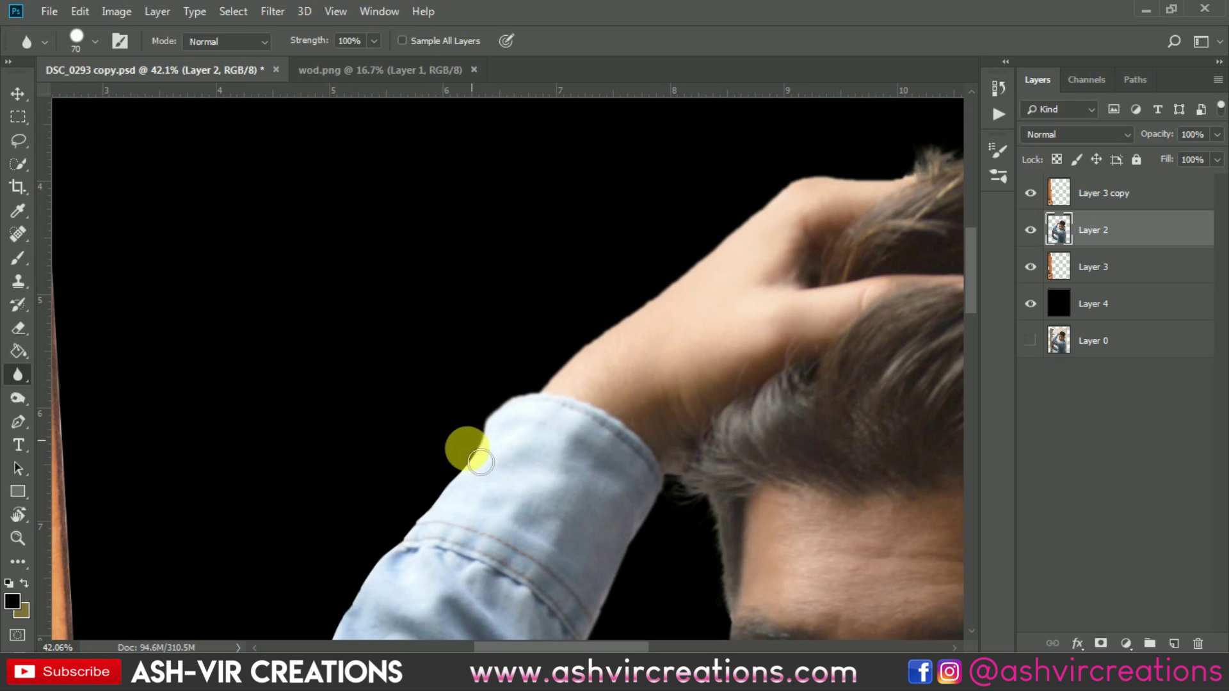
Step: Blur the outer edge of the raised sleeve from below the cuff down to the elbow at the plank
mouse_move(502, 411)
left_mouse_down()
mouse_move(614, 310)
mouse_move(552, 429)
left_mouse_up()
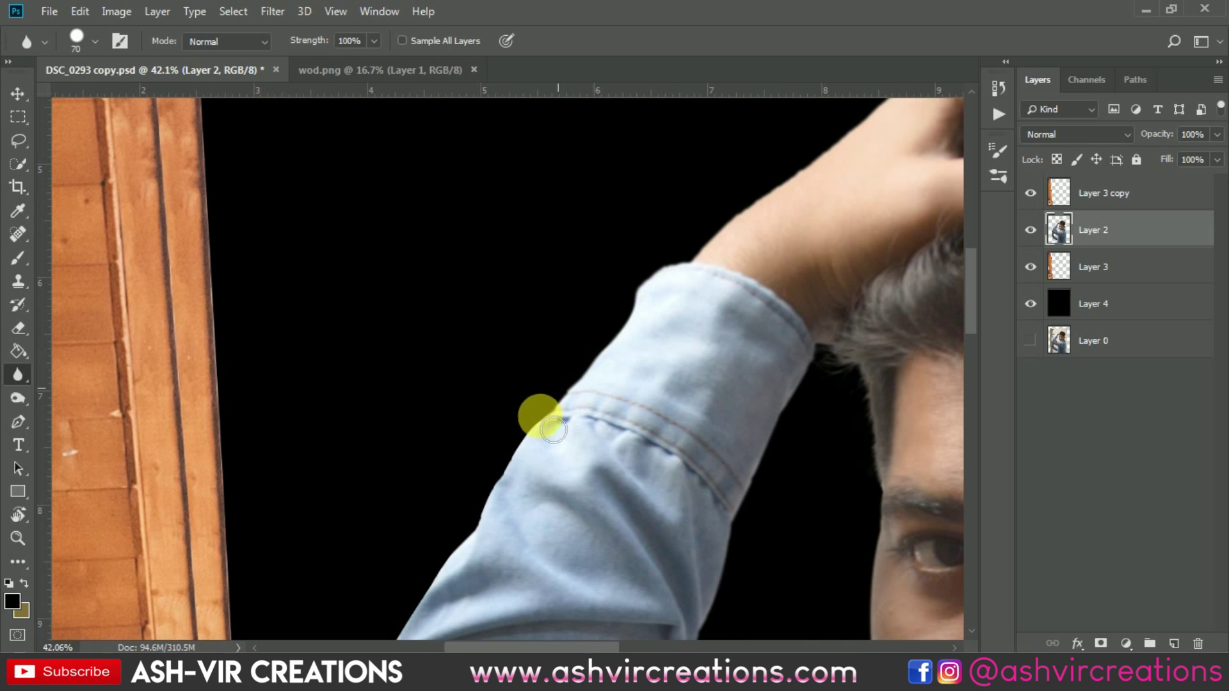
left_click_drag(498, 519, 725, 163)
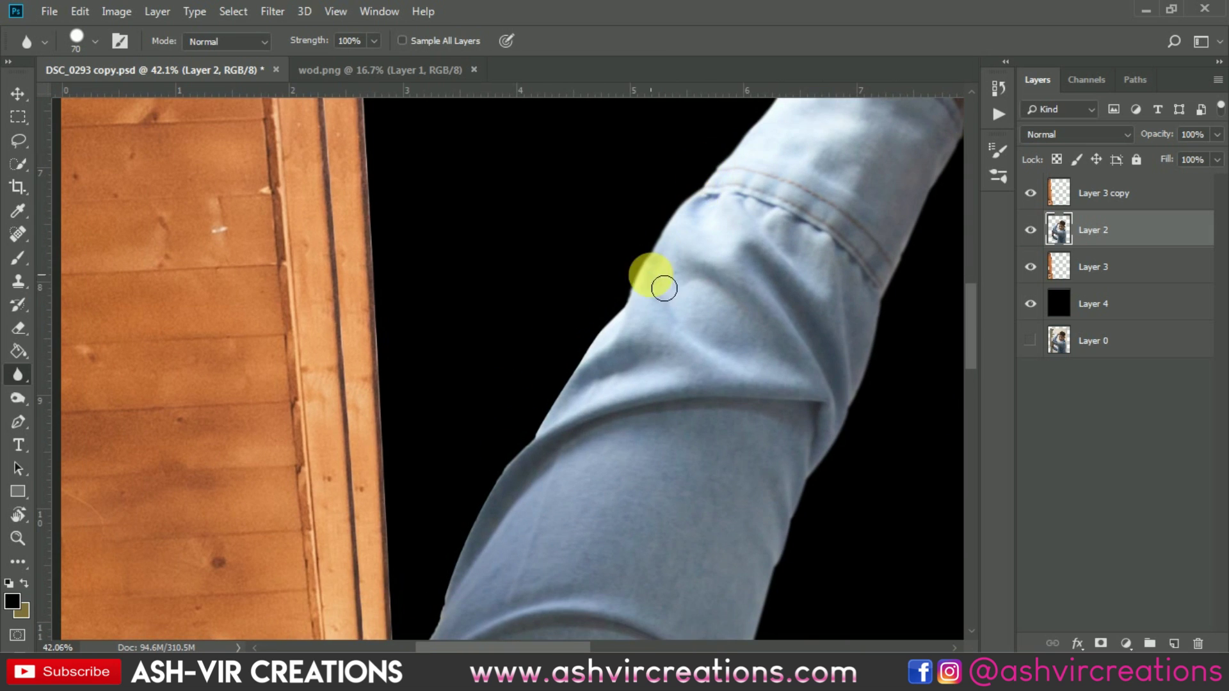
mouse_move(632, 314)
left_mouse_down()
mouse_move(562, 378)
mouse_move(471, 521)
left_mouse_up()
mouse_move(597, 332)
left_mouse_down()
mouse_move(664, 184)
mouse_move(531, 371)
mouse_move(557, 334)
mouse_move(547, 430)
left_mouse_up()
left_click_drag(520, 481, 490, 543)
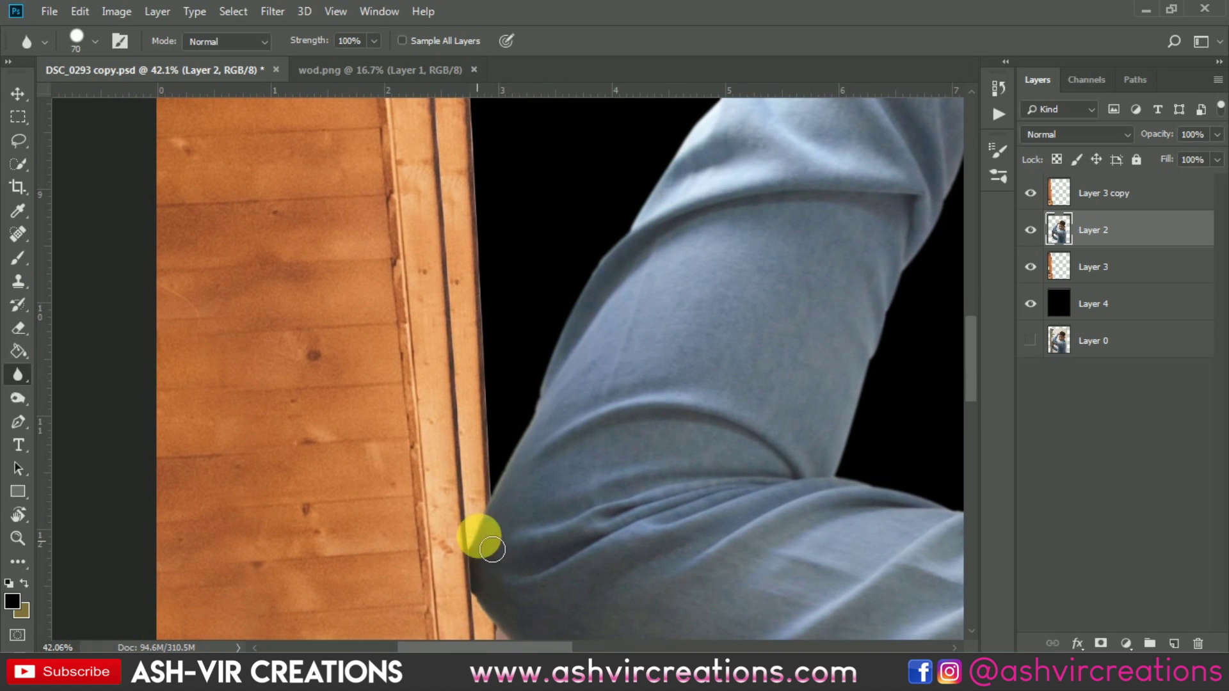
scroll(492, 549, "down", 5)
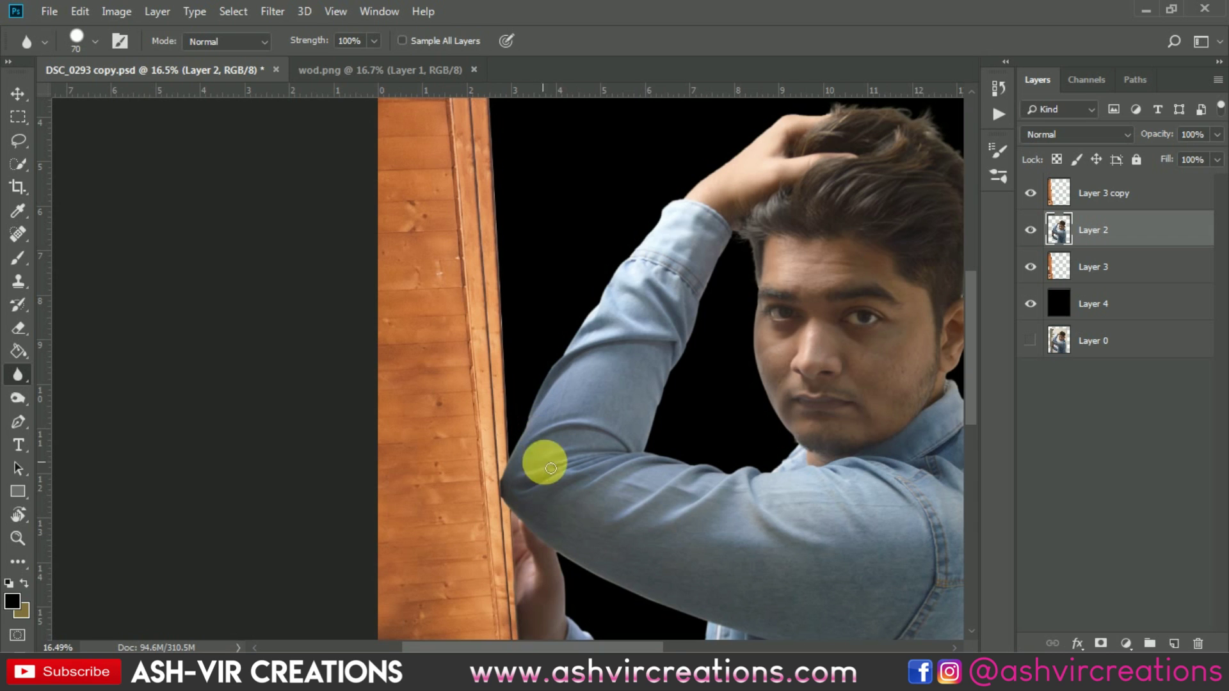
left_click_drag(567, 544, 596, 583)
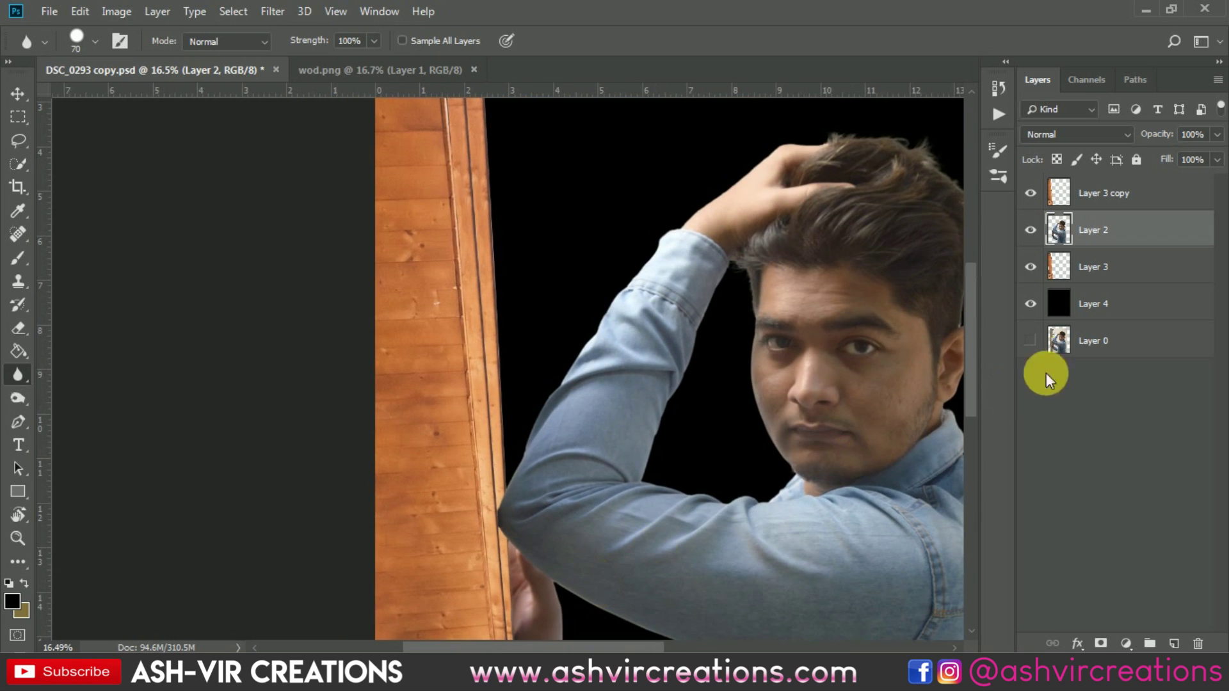
Step: Select the plank on Layer 3 and blur its outer edge along the upper part of the canvas
left_click(1031, 192)
left_click(1031, 192)
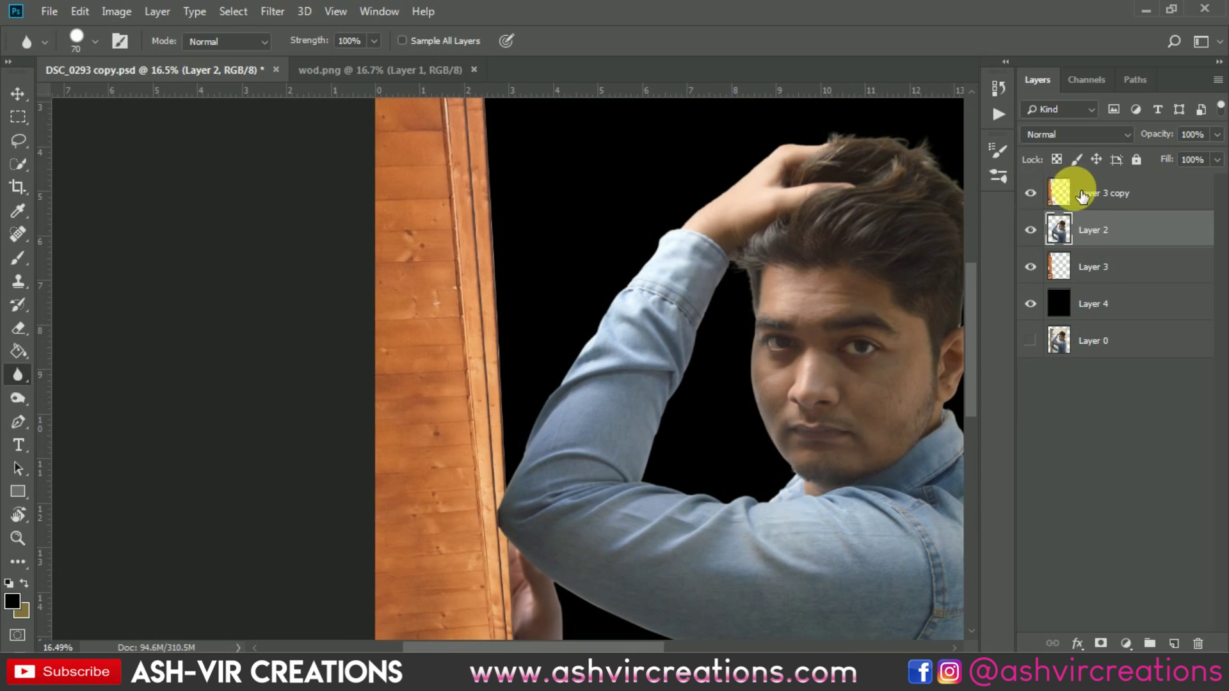
left_click(1100, 264)
scroll(461, 324, "up", 3)
mouse_move(461, 323)
left_mouse_down()
mouse_move(603, 549)
mouse_move(581, 548)
mouse_move(581, 606)
left_mouse_up()
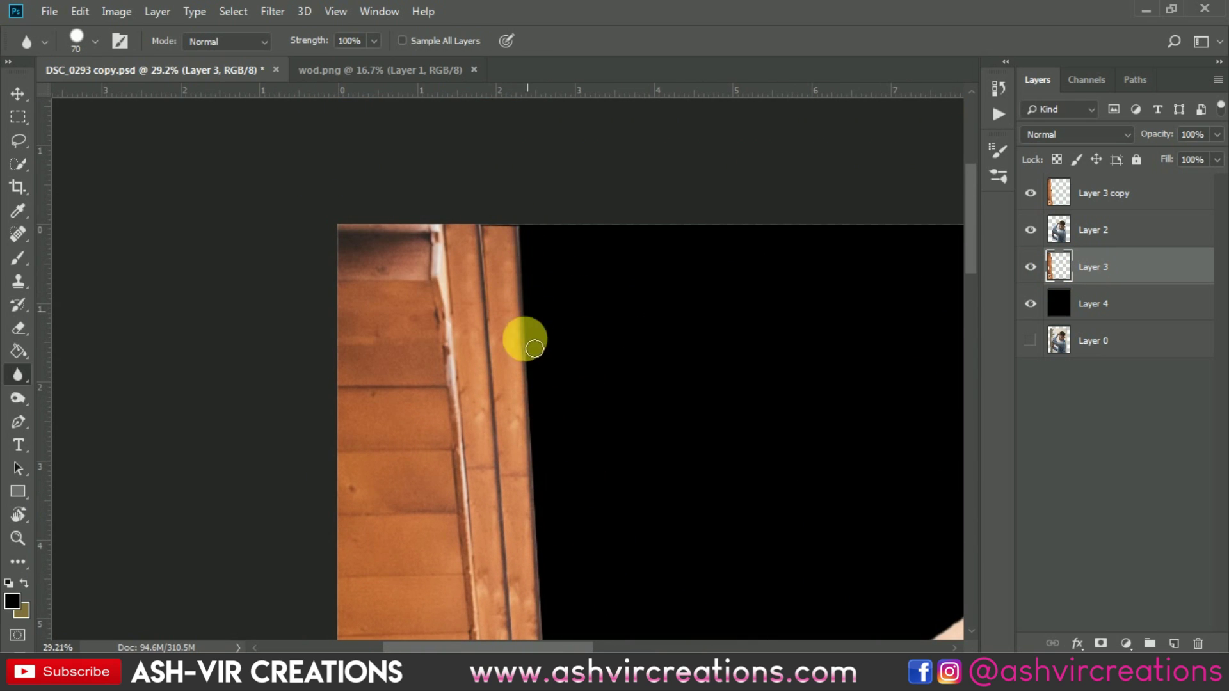
left_click_drag(535, 460, 535, 583)
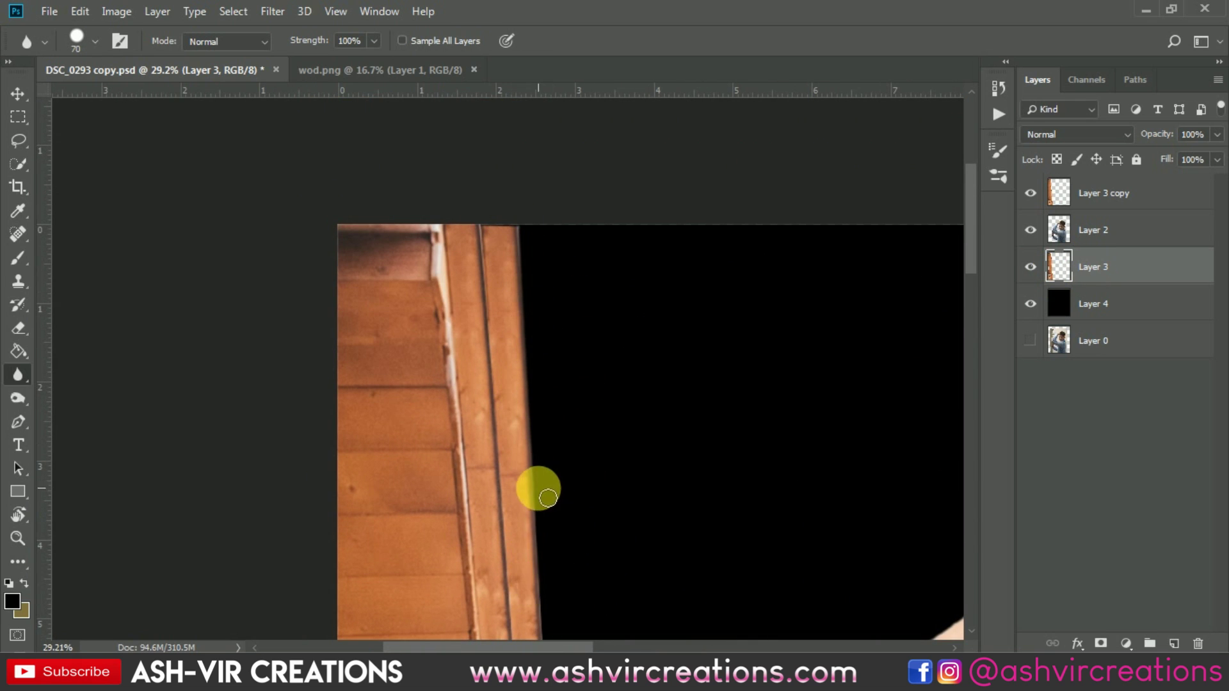
left_click_drag(539, 488, 550, 621)
Step: Blur the plank's outer edge on Layer 3 from beside the raised arm down to the elbow
left_click_drag(590, 505, 530, 138)
mouse_move(484, 279)
left_mouse_down()
mouse_move(512, 400)
mouse_move(501, 510)
left_mouse_up()
left_click_drag(485, 307, 499, 551)
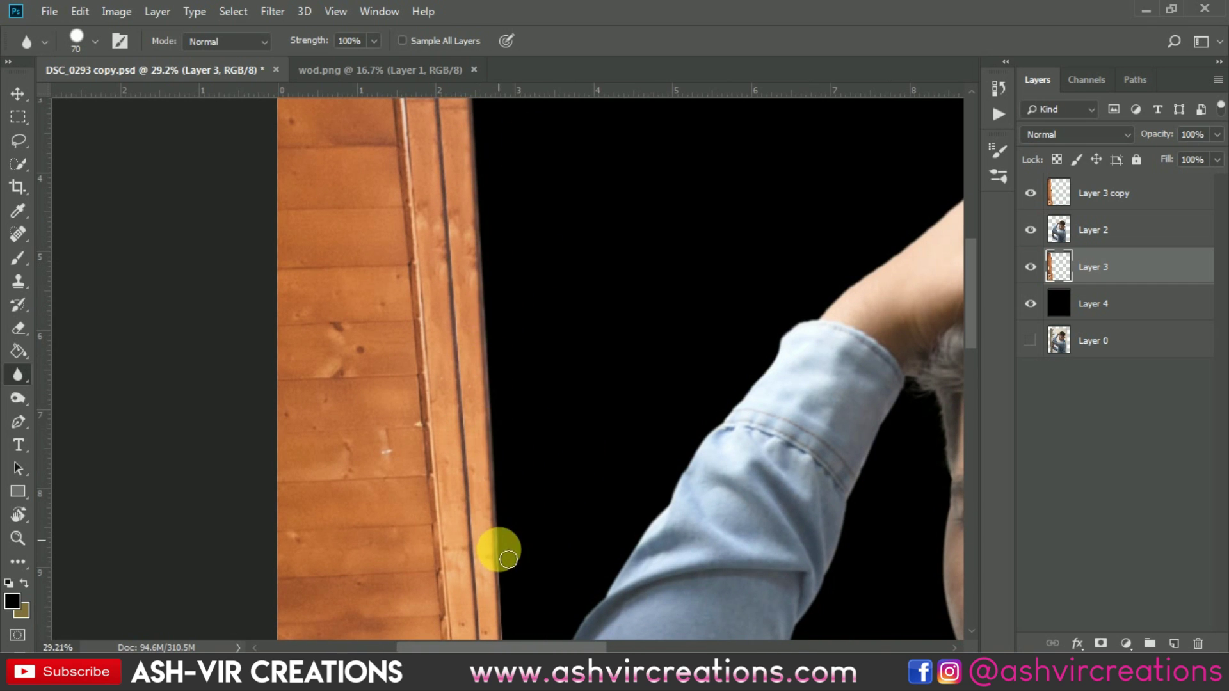
left_click_drag(568, 435, 588, 172)
left_click_drag(525, 304, 528, 546)
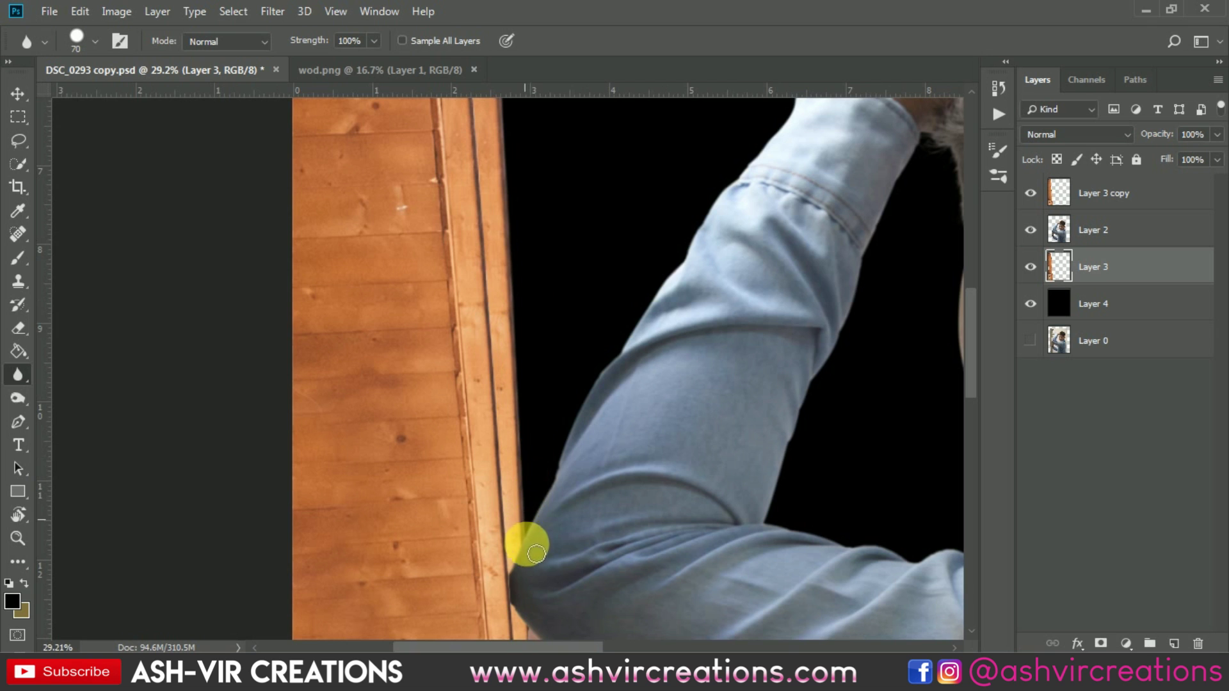
Step: Blur the plank's outer edge on Layer 3 below the elbow, past the lower hand
left_click_drag(593, 501, 548, 101)
left_click(503, 254)
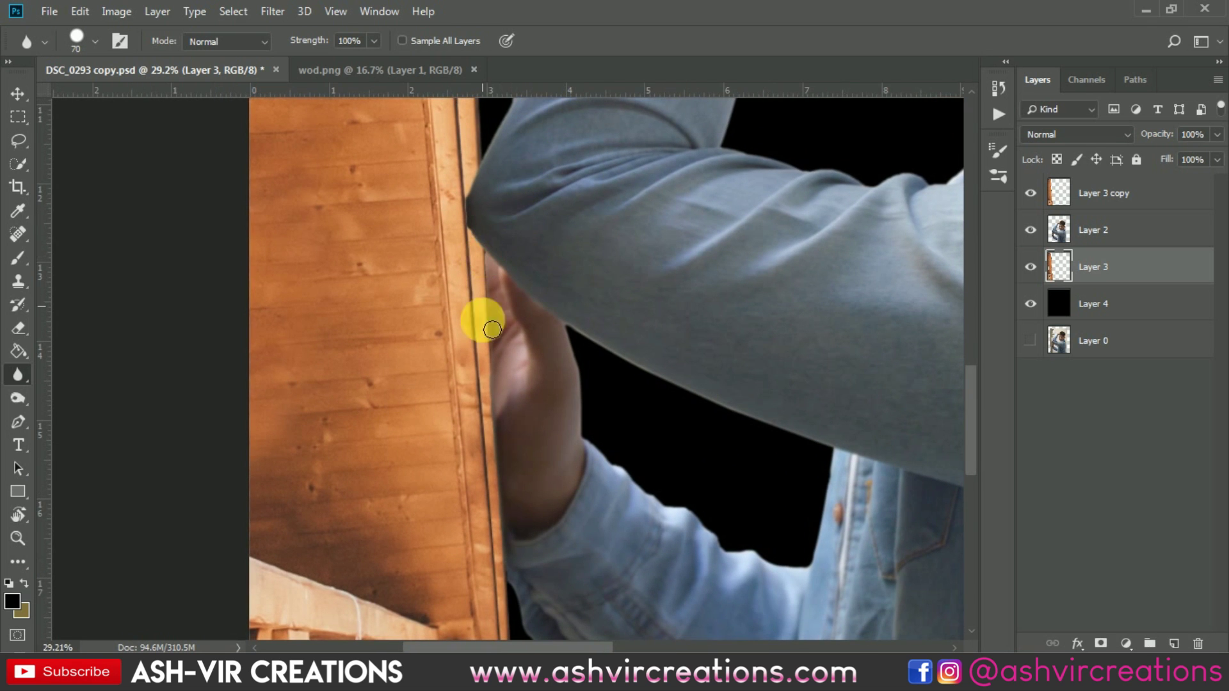
mouse_move(492, 329)
left_mouse_down()
mouse_move(488, 507)
mouse_move(532, 156)
mouse_move(509, 289)
mouse_move(541, 569)
left_mouse_up()
scroll(562, 362, "down", 5)
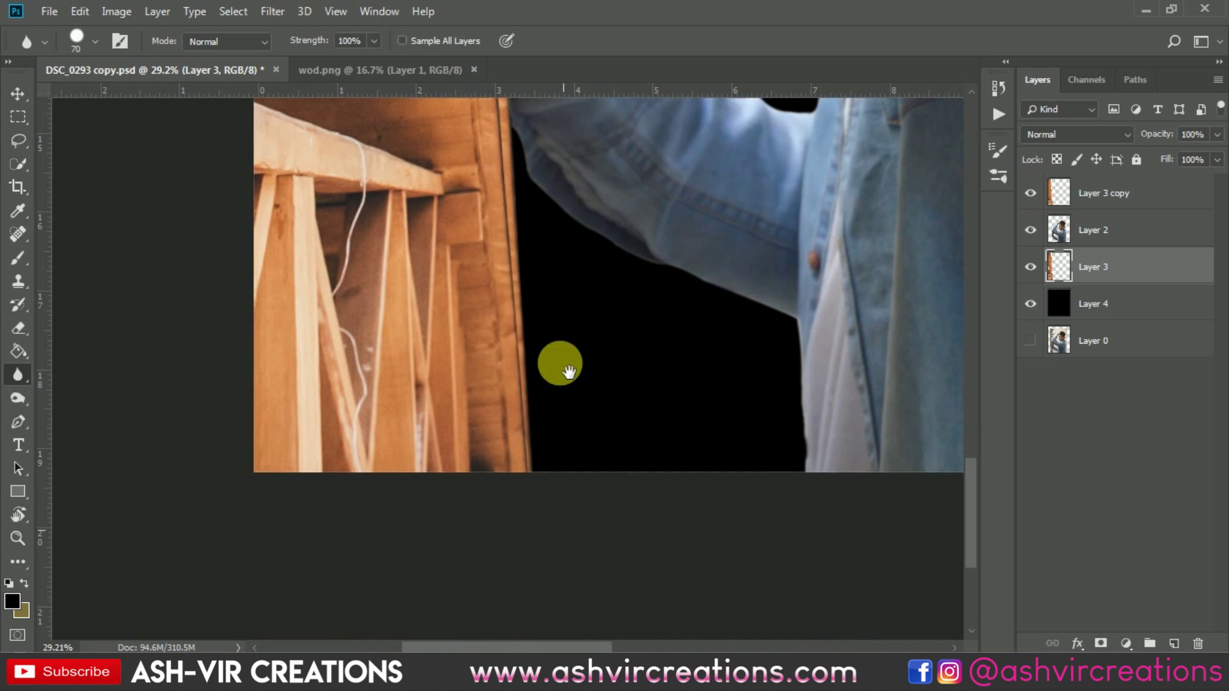
scroll(537, 275, "up", 4)
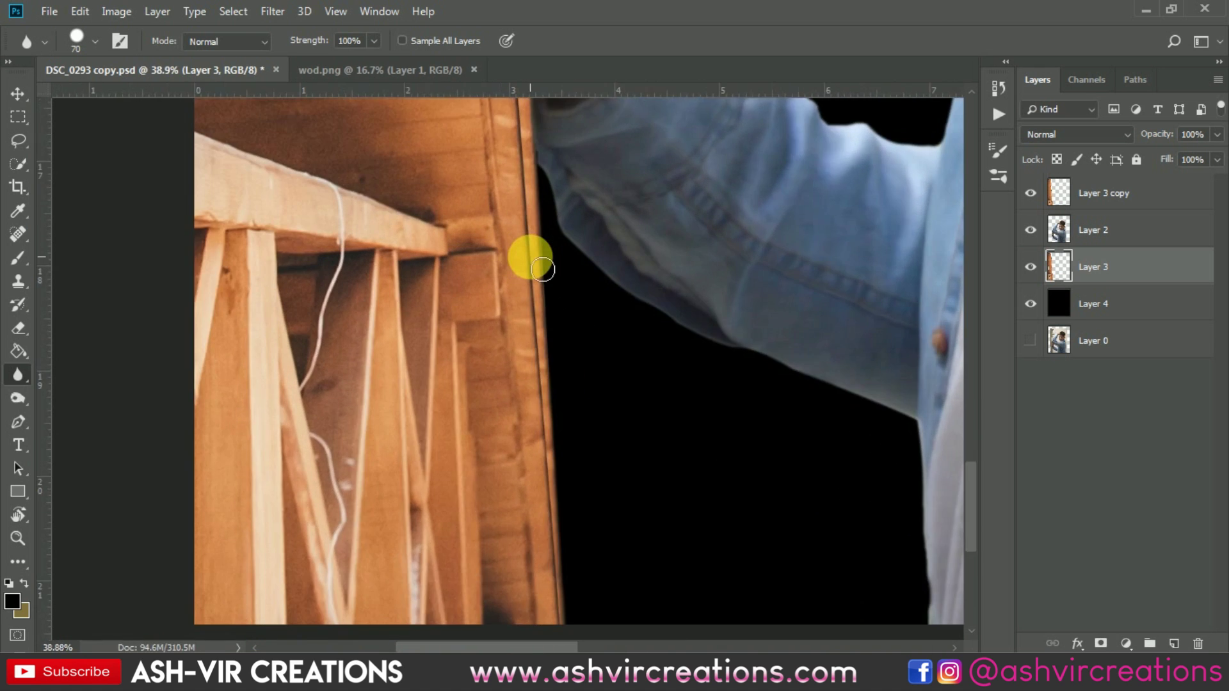
scroll(539, 266, "down", 3)
scroll(539, 266, "down", 8)
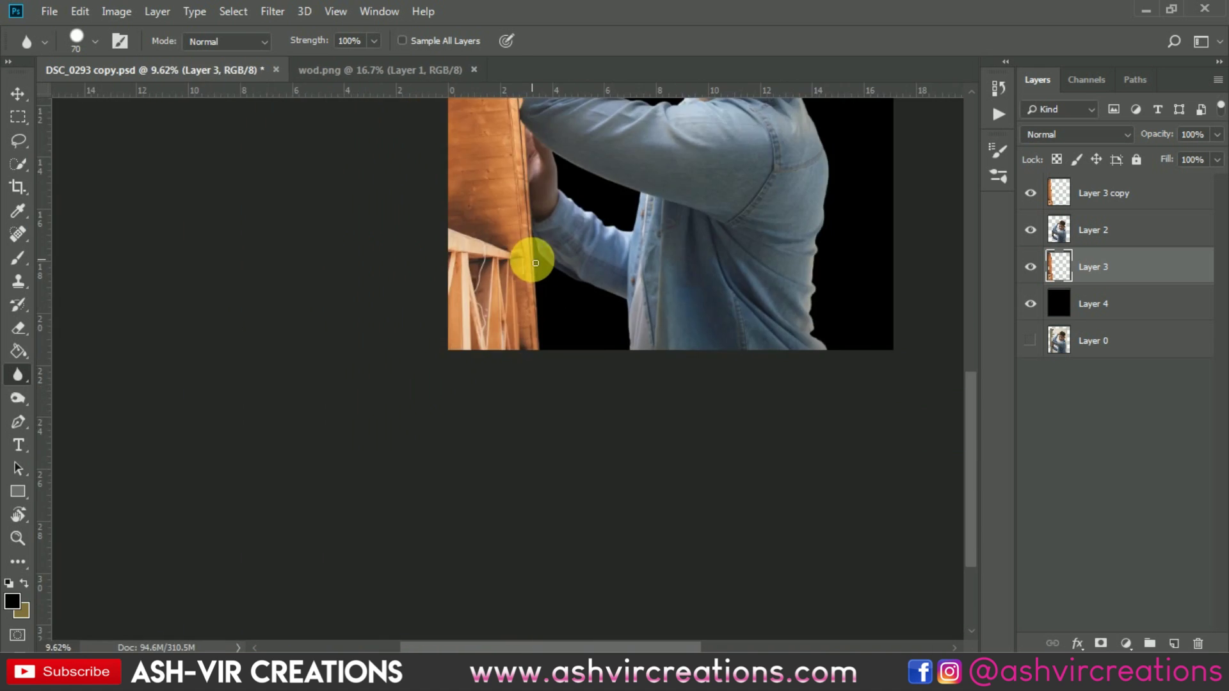
Step: Open fwe.jpg from the Desktop and bring the window photo into the composite directly above the black Layer 4
key("v")
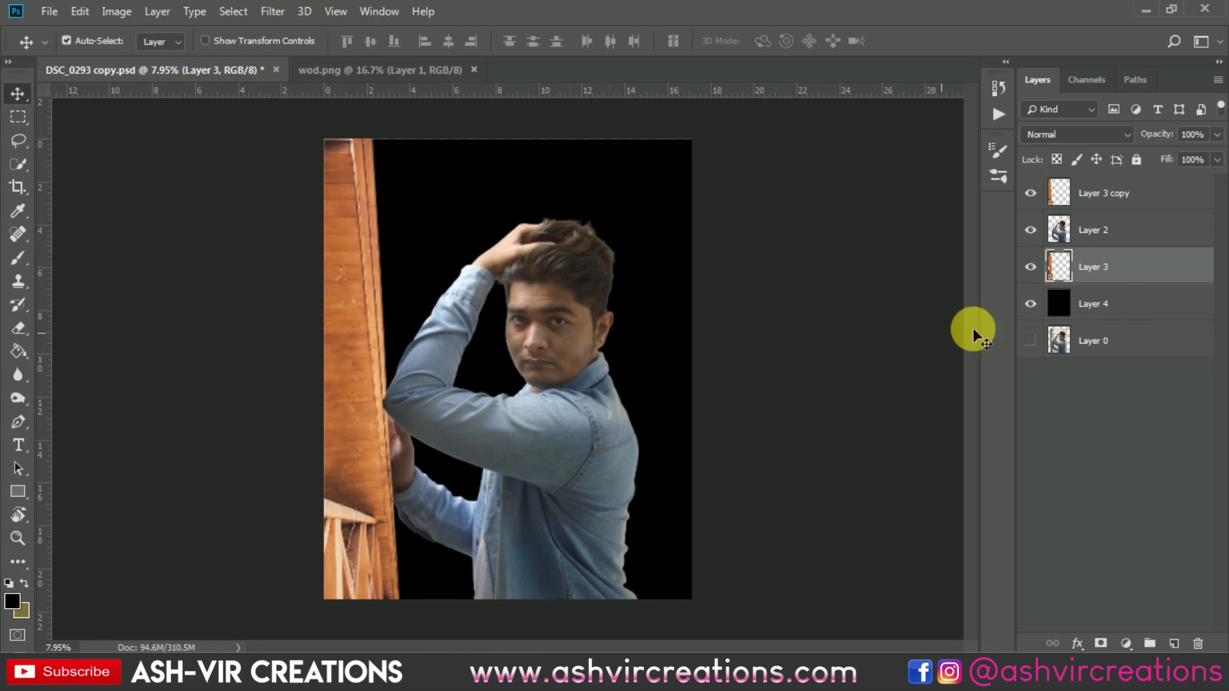
left_click(1126, 305)
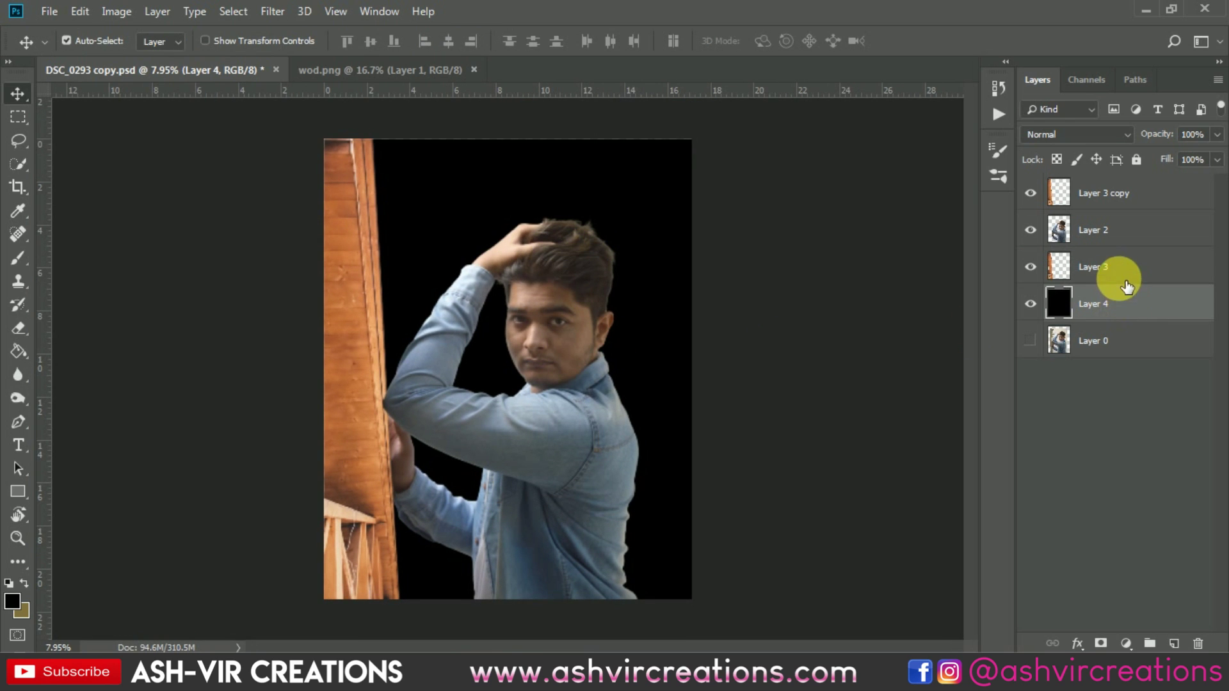
left_click(64, 11)
left_click(67, 45)
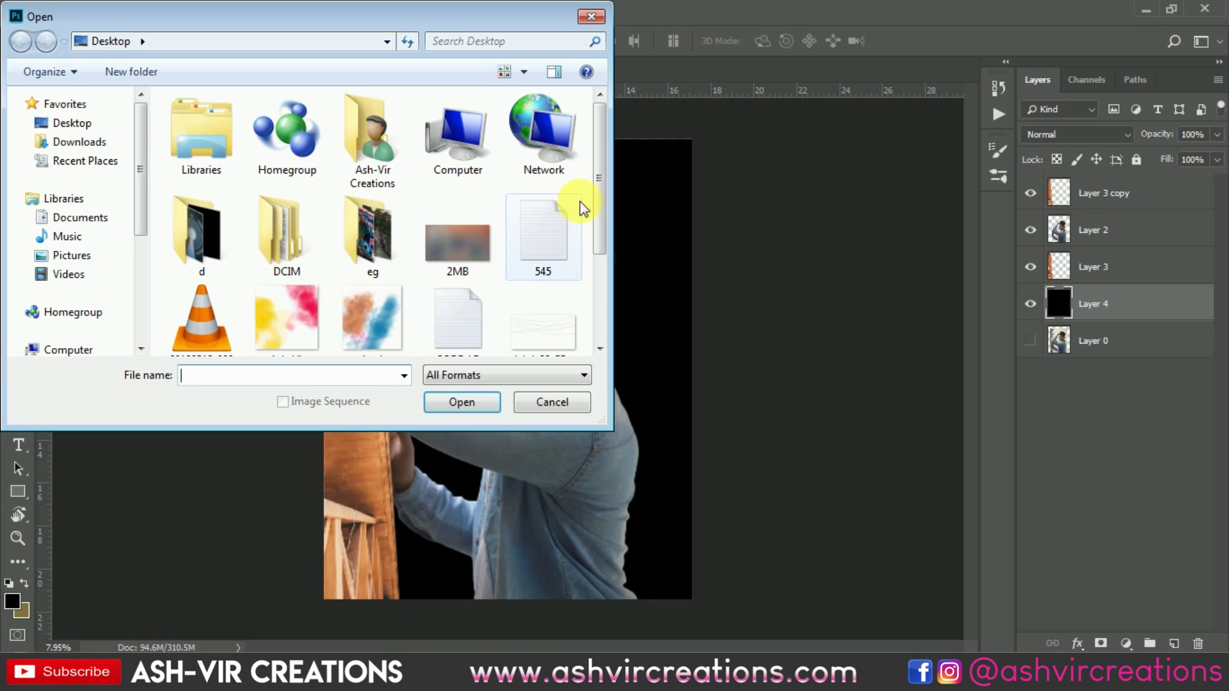
left_click_drag(598, 206, 598, 290)
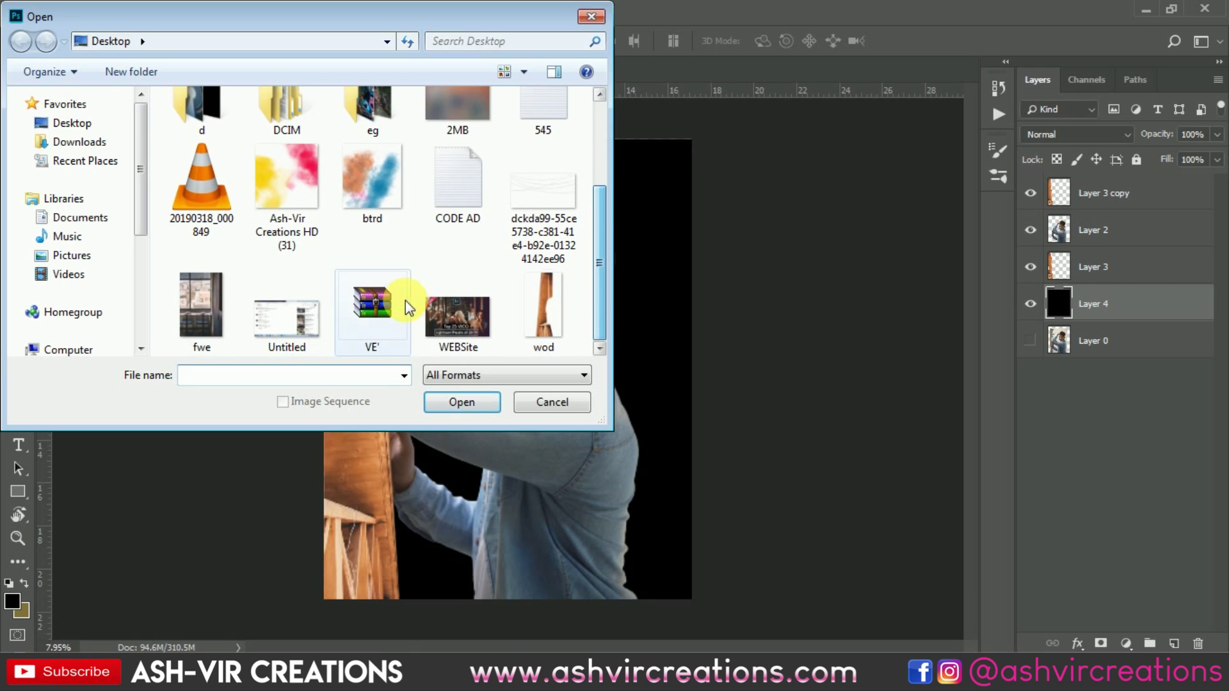
double_click(224, 294)
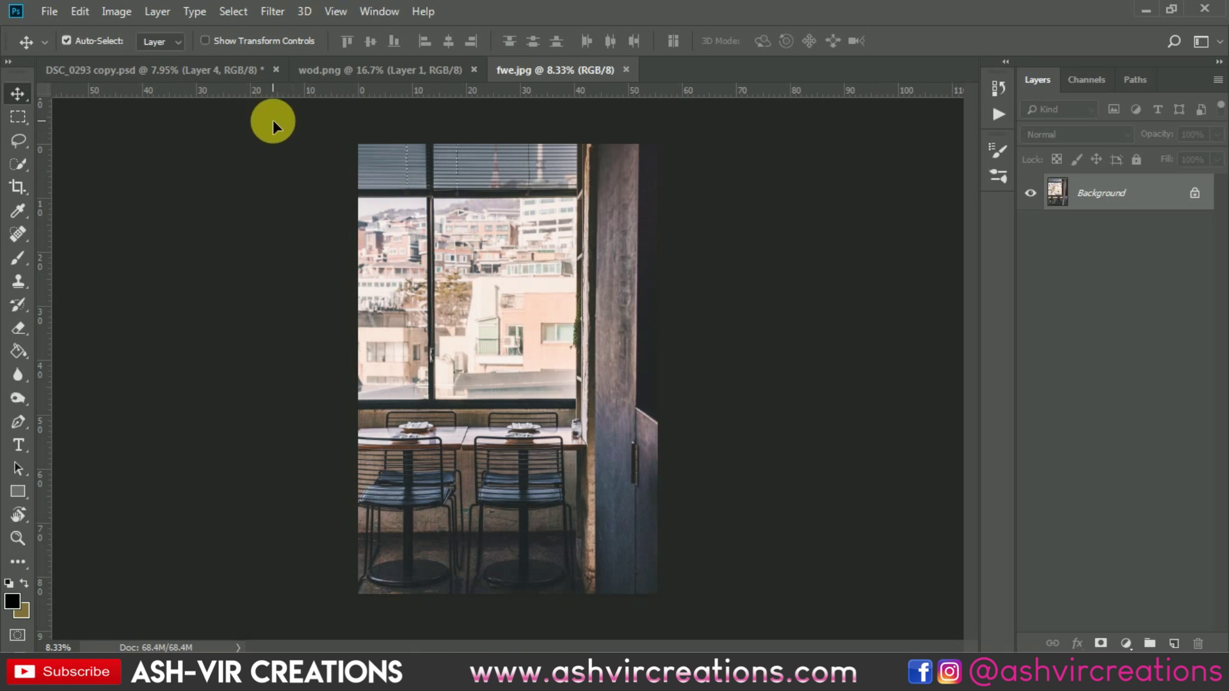
left_click_drag(201, 78, 513, 270)
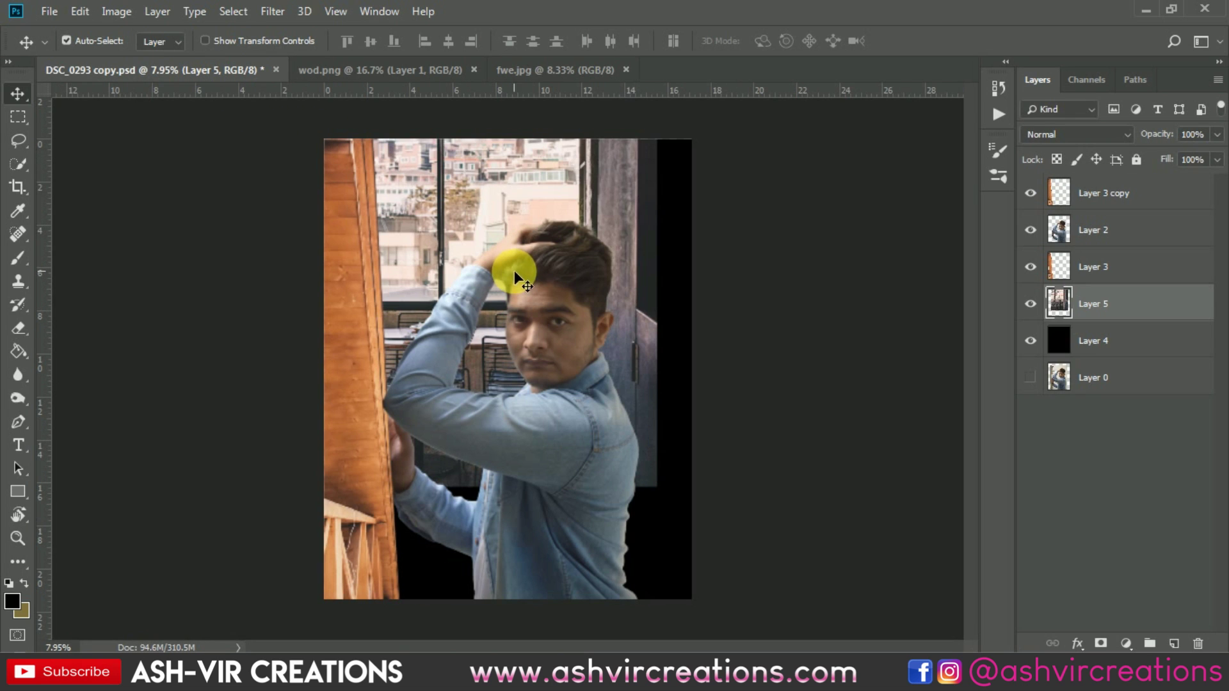
Step: Move the window photo on Layer 5 down so its lower edge meets the bottom of the canvas
left_click_drag(651, 193, 628, 300)
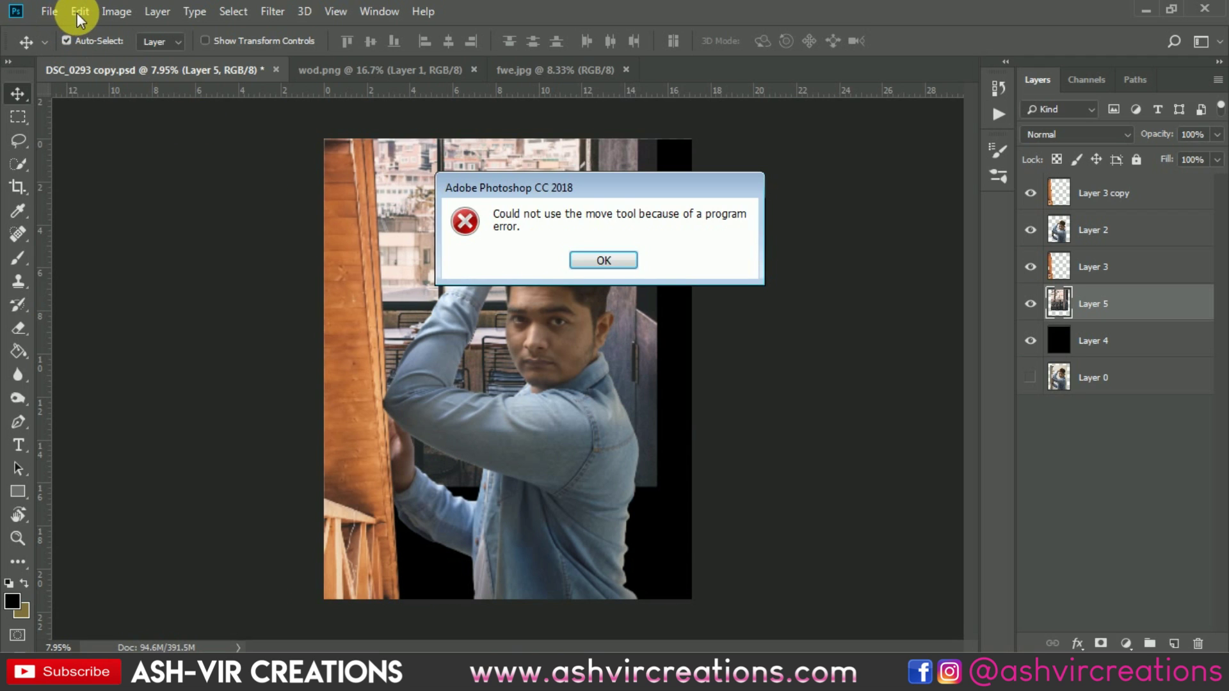
left_click(605, 260)
left_click_drag(615, 247, 635, 324)
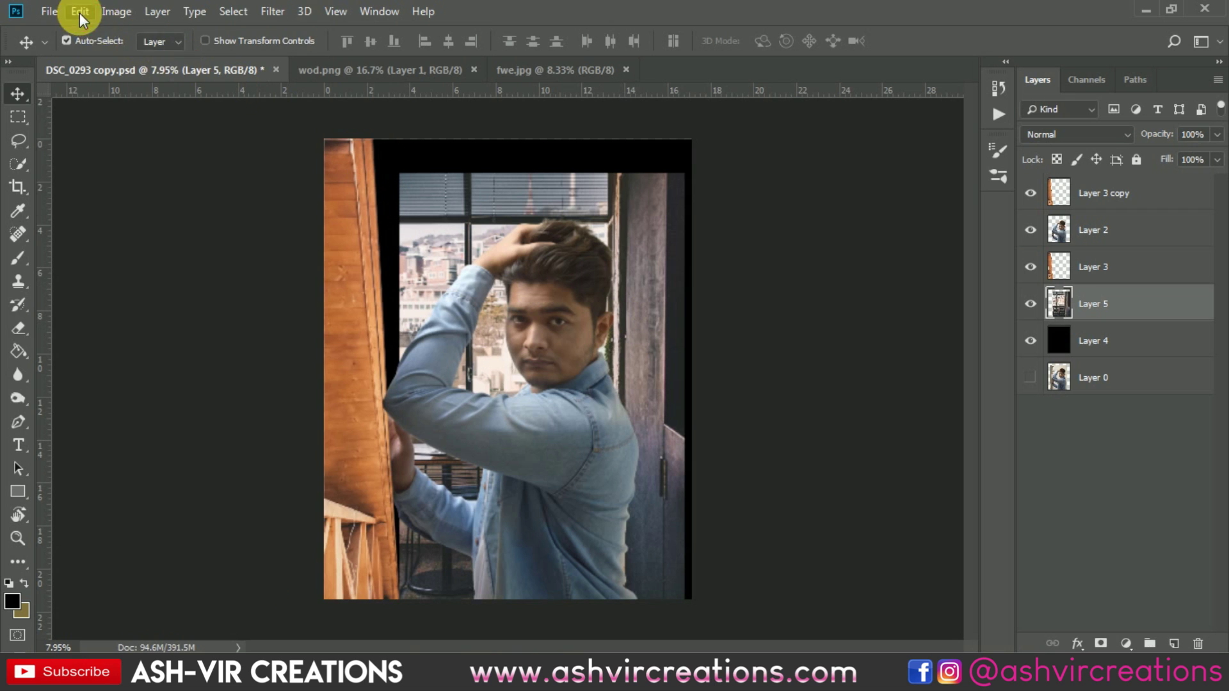
Step: Free-transform the window photo on Layer 5, enlarging it proportionally to about 113% and shifting it so it reaches behind the wooden plank
left_click(80, 12)
left_click(153, 384)
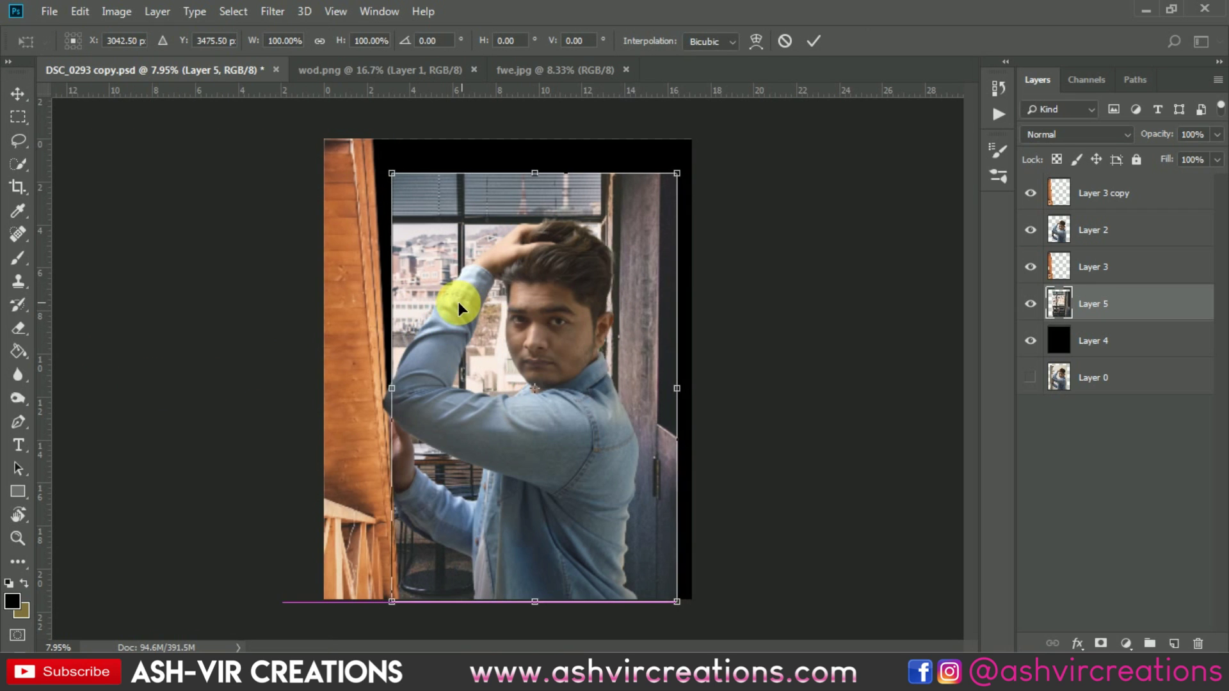
left_click_drag(458, 303, 452, 303)
left_click_drag(667, 173, 695, 132)
left_click_drag(383, 132, 383, 133)
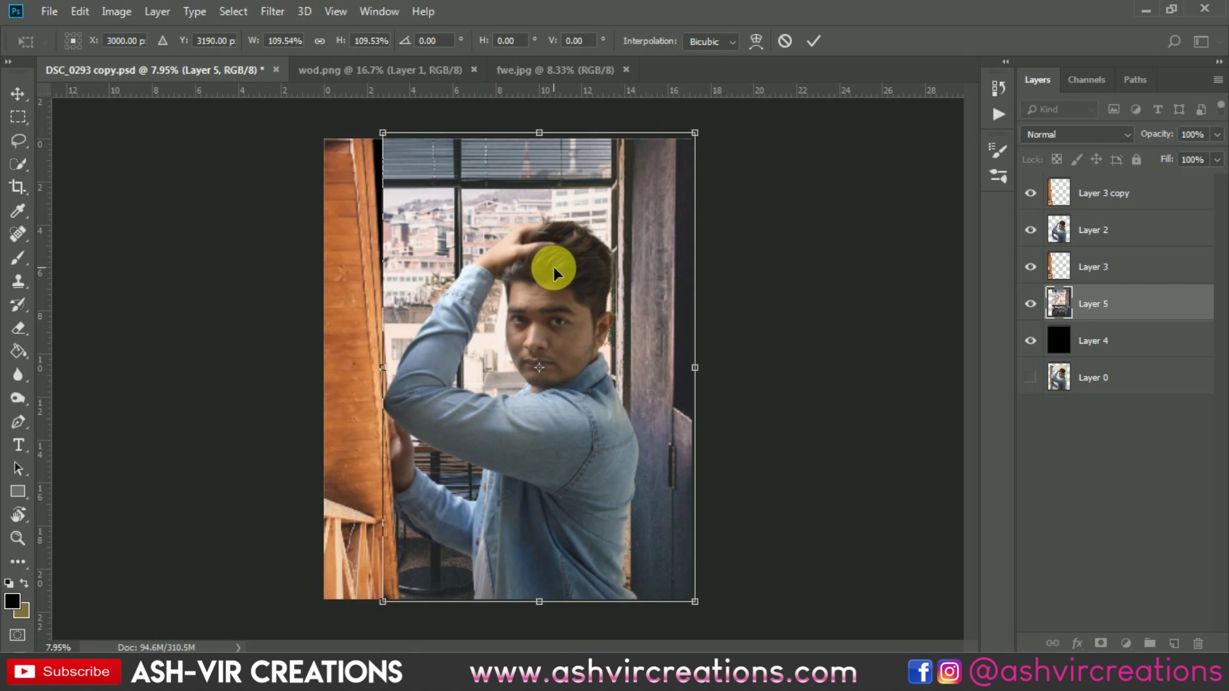
left_click_drag(624, 317, 558, 325)
left_click_drag(368, 133, 368, 137)
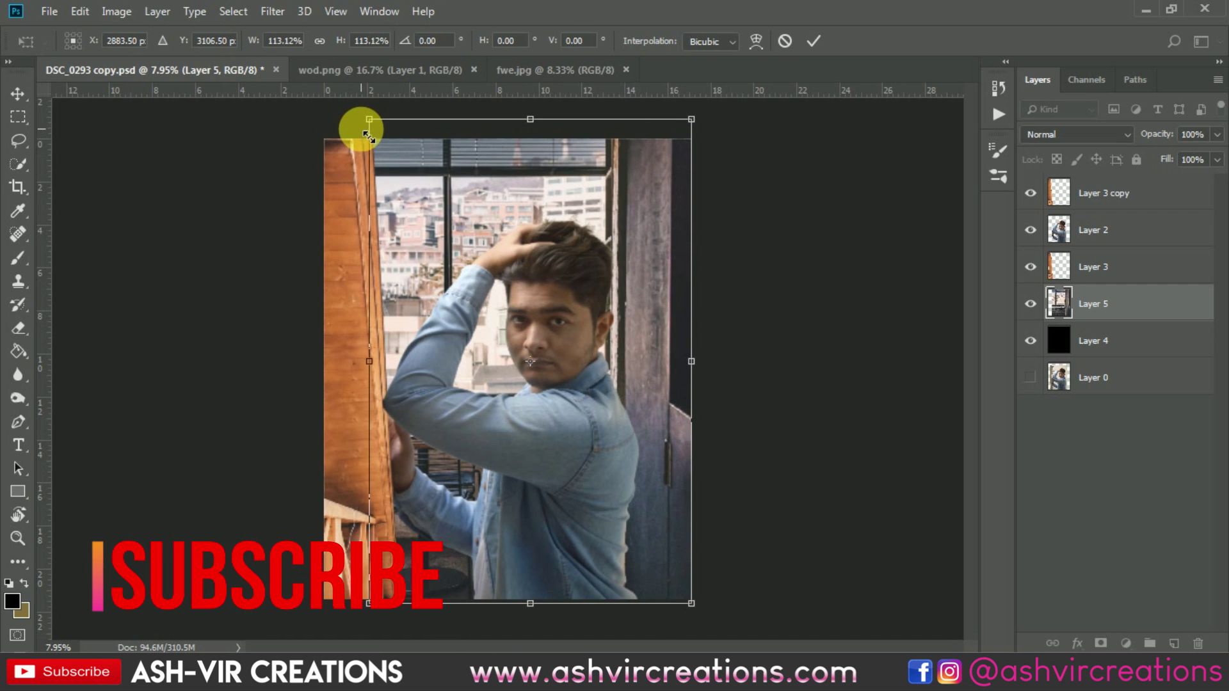
Step: Fine-tune the window photo's placement against the canvas edges at about 113.17% scale and apply the transform
scroll(486, 228, "up", 1)
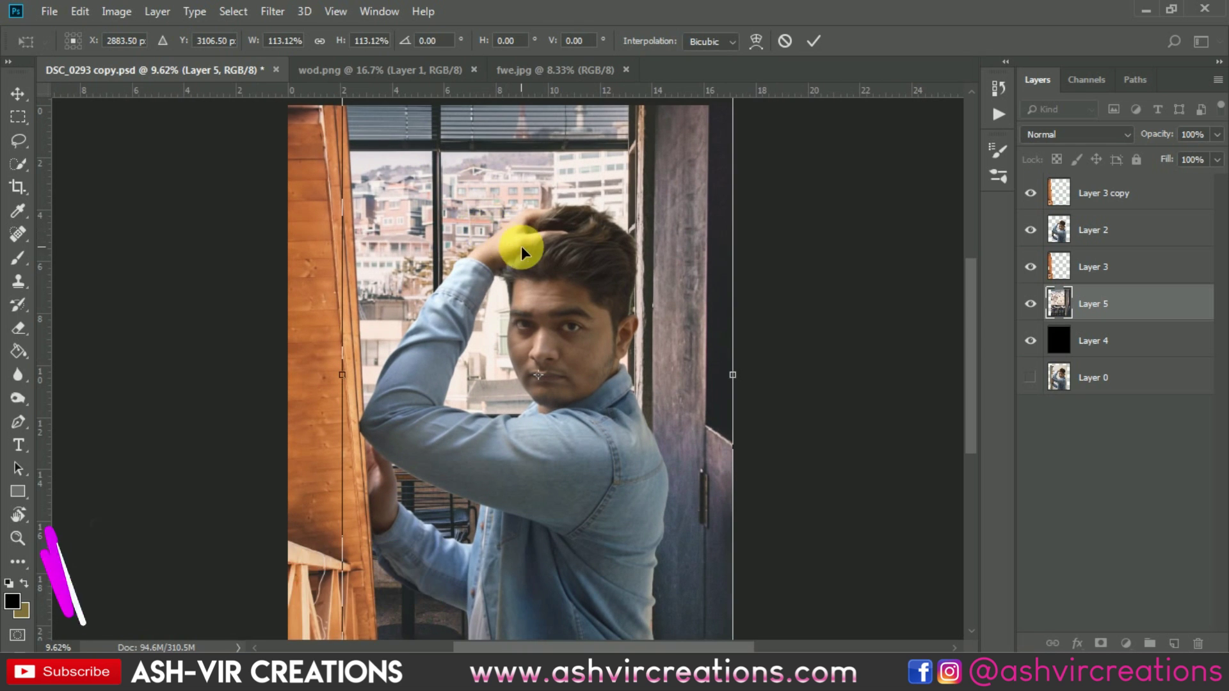
scroll(556, 237, "down", 2)
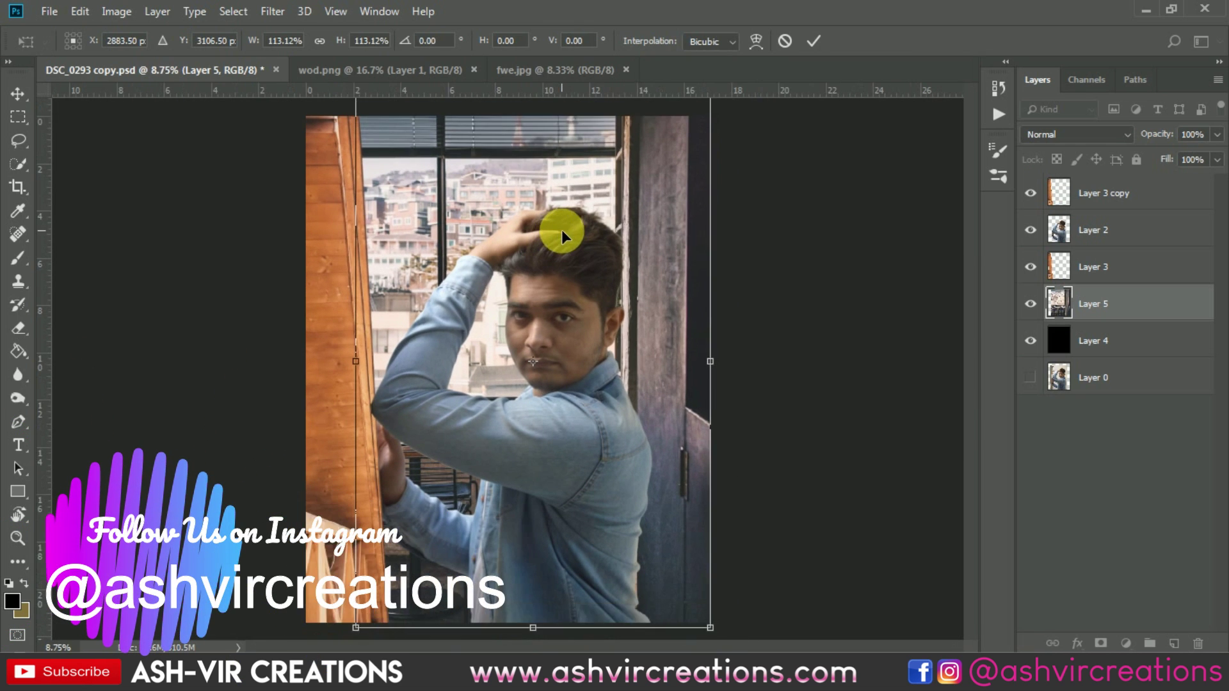
left_click_drag(592, 261, 585, 260)
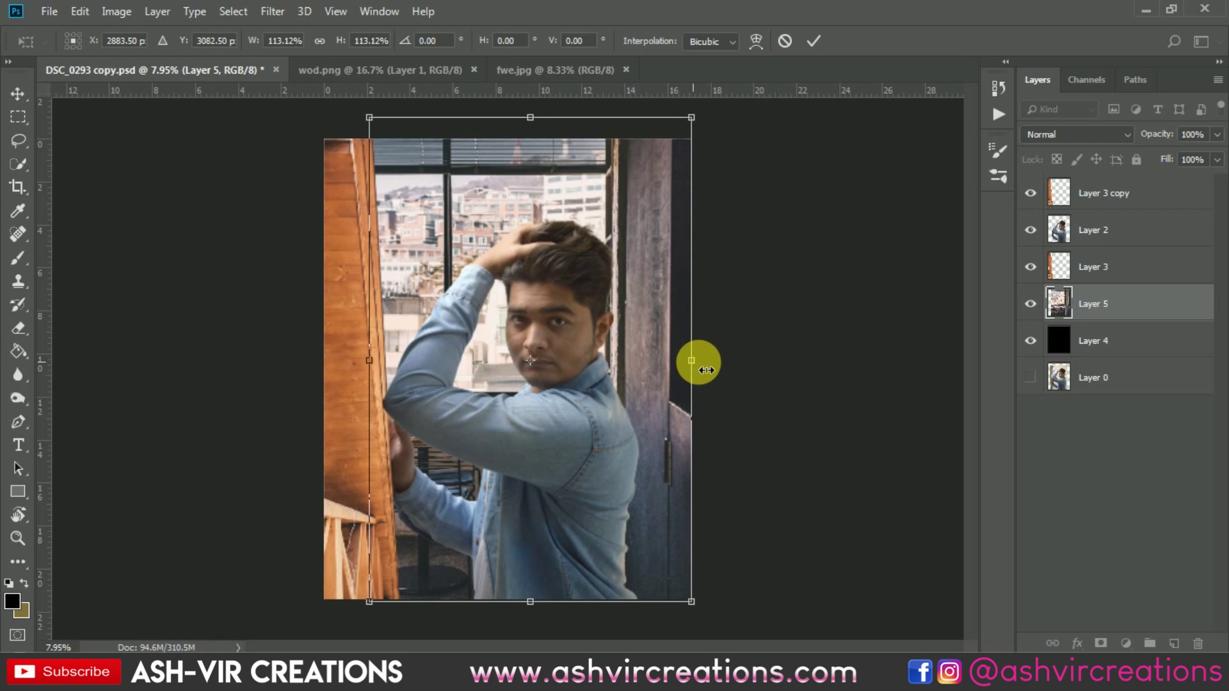
mouse_move(706, 370)
left_mouse_down()
mouse_move(716, 370)
mouse_move(702, 370)
left_mouse_up()
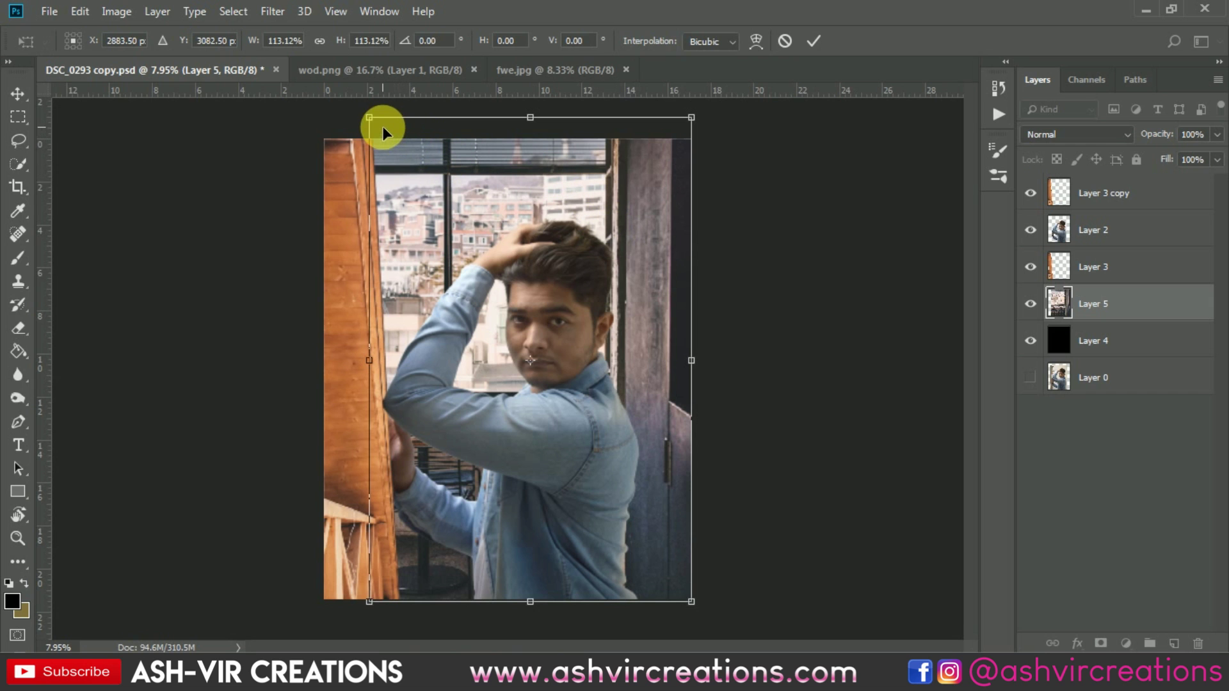
mouse_move(371, 117)
left_mouse_down()
mouse_move(420, 156)
mouse_move(377, 106)
mouse_move(392, 118)
left_mouse_up()
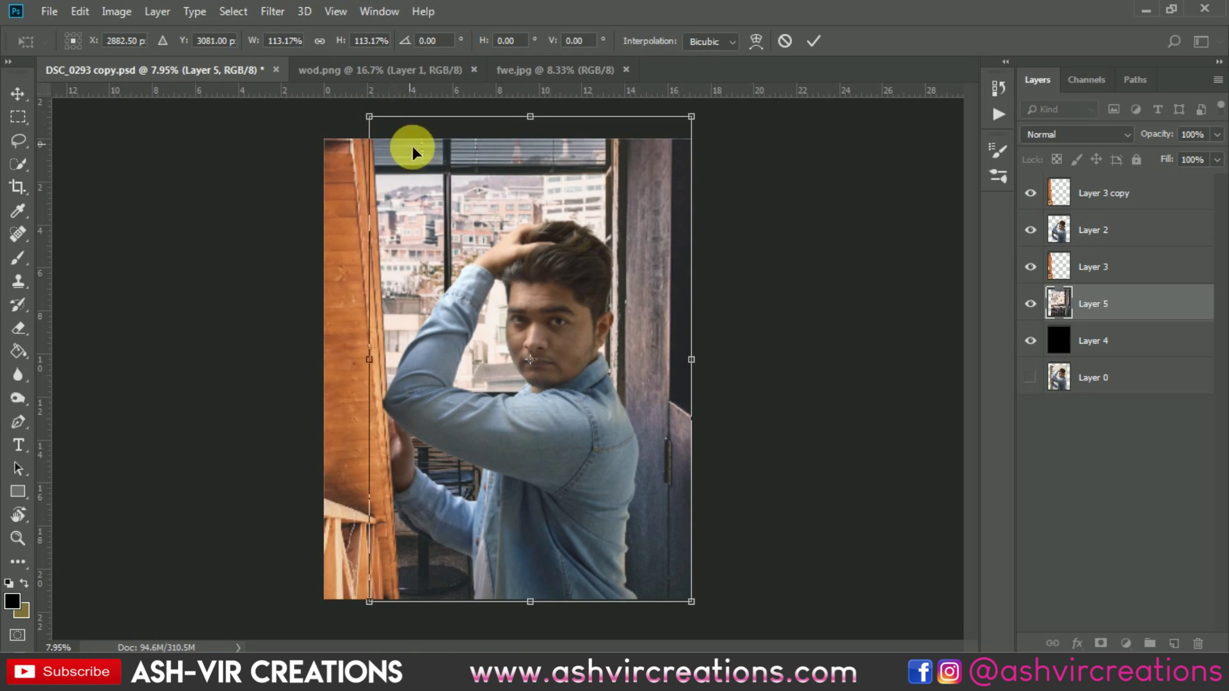
double_click(480, 195)
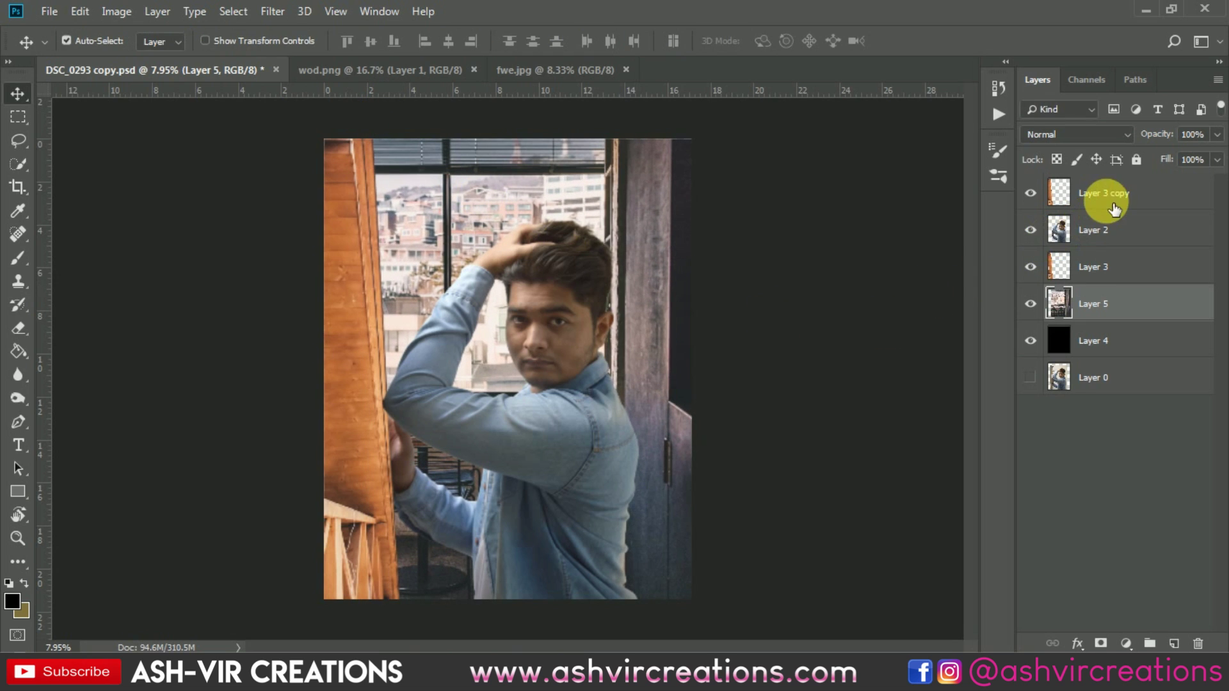
Step: Select Layer 2 and smooth the skin on the man's cheeks with the Mixer Brush, reducing the brush size to 90
scroll(576, 352, "up", 4)
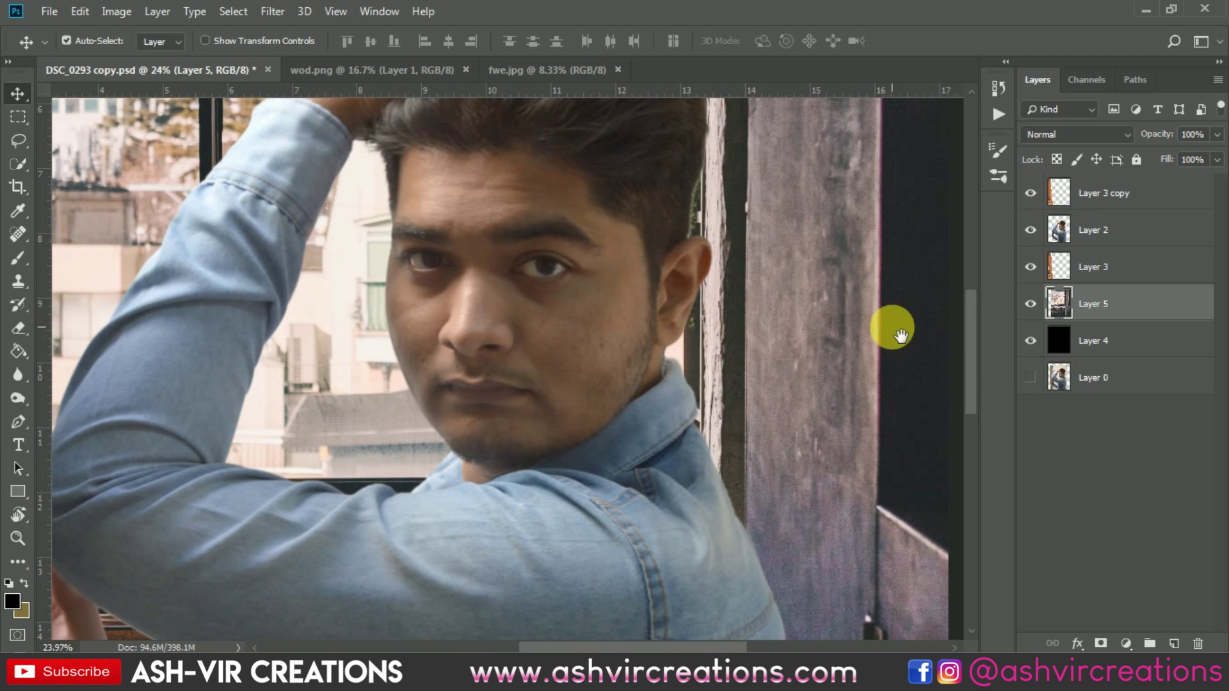
left_click(1085, 235)
right_click(18, 258)
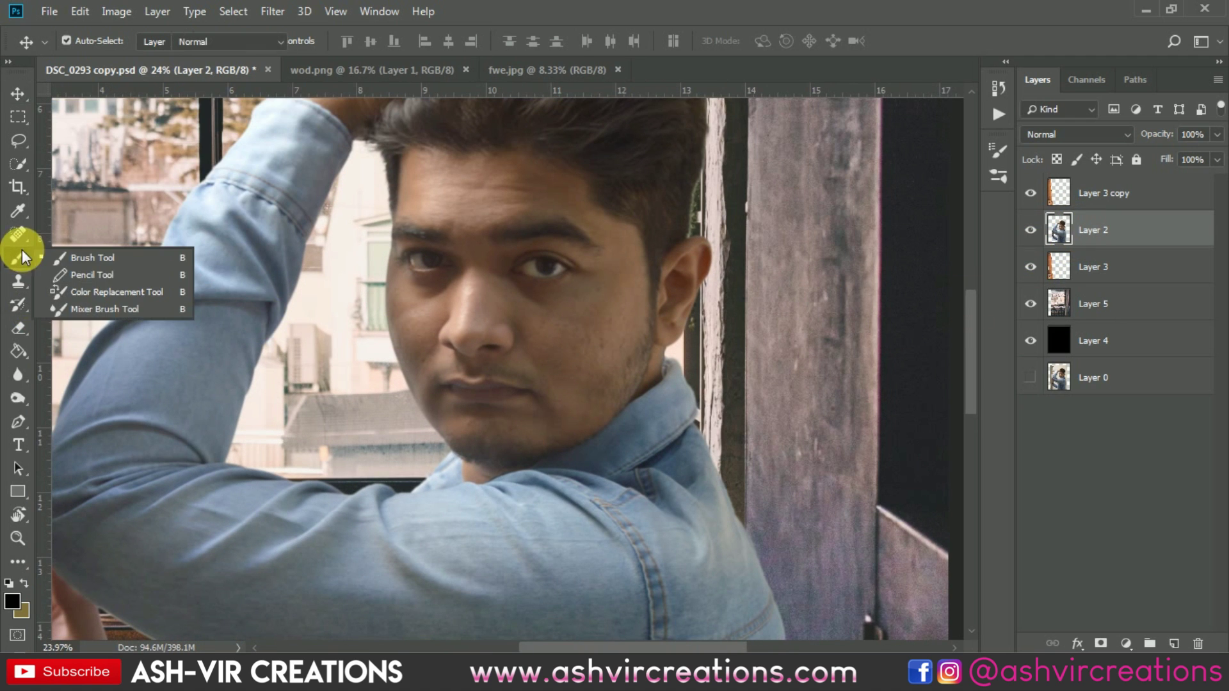
left_click(83, 305)
scroll(630, 319, "up", 2)
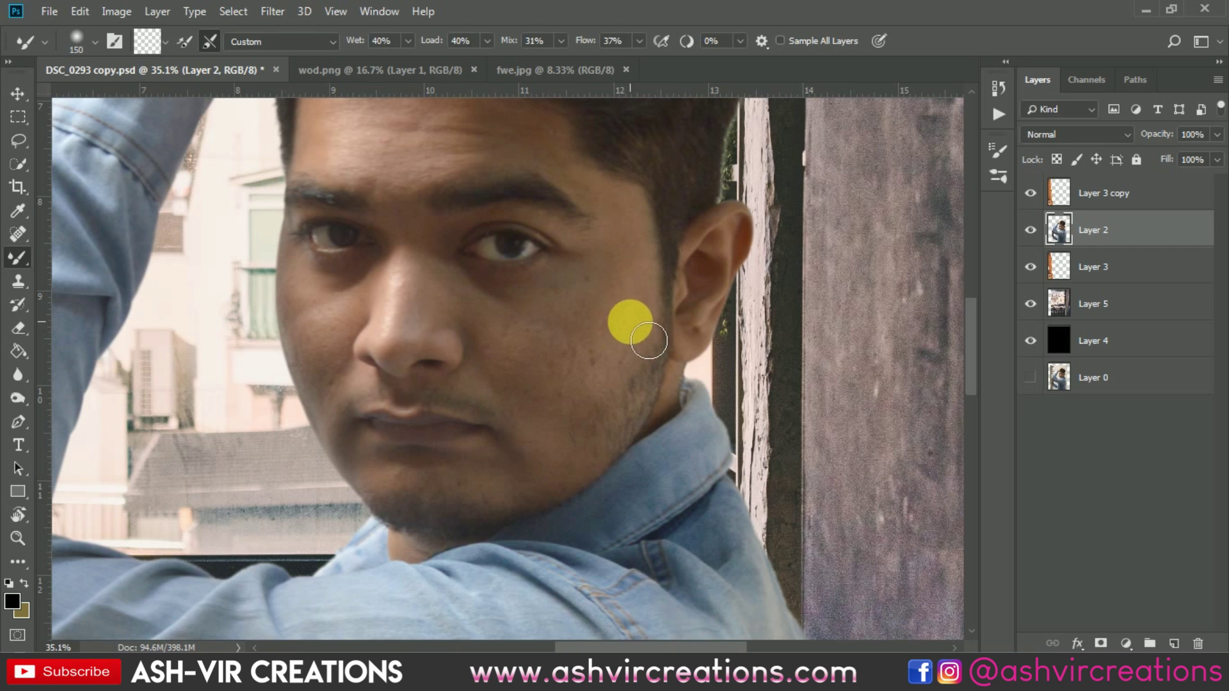
mouse_move(649, 340)
left_mouse_down()
mouse_move(591, 387)
mouse_move(624, 360)
mouse_move(630, 311)
mouse_move(592, 387)
mouse_move(514, 335)
mouse_move(583, 376)
mouse_move(543, 359)
mouse_move(583, 341)
mouse_move(552, 331)
mouse_move(616, 347)
mouse_move(638, 318)
mouse_move(573, 400)
mouse_move(596, 393)
mouse_move(537, 388)
mouse_move(604, 418)
mouse_move(529, 350)
mouse_move(627, 407)
mouse_move(644, 400)
mouse_move(524, 486)
mouse_move(533, 453)
mouse_move(537, 481)
mouse_move(597, 445)
mouse_move(617, 446)
mouse_move(415, 484)
mouse_move(373, 461)
mouse_move(349, 402)
mouse_move(365, 463)
mouse_move(343, 420)
mouse_move(374, 482)
mouse_move(414, 495)
mouse_move(443, 482)
mouse_move(375, 481)
mouse_move(343, 355)
mouse_move(348, 385)
mouse_move(500, 319)
mouse_move(481, 300)
mouse_move(460, 331)
mouse_move(387, 396)
left_mouse_up()
key("bracketleft")
key("bracketleft")
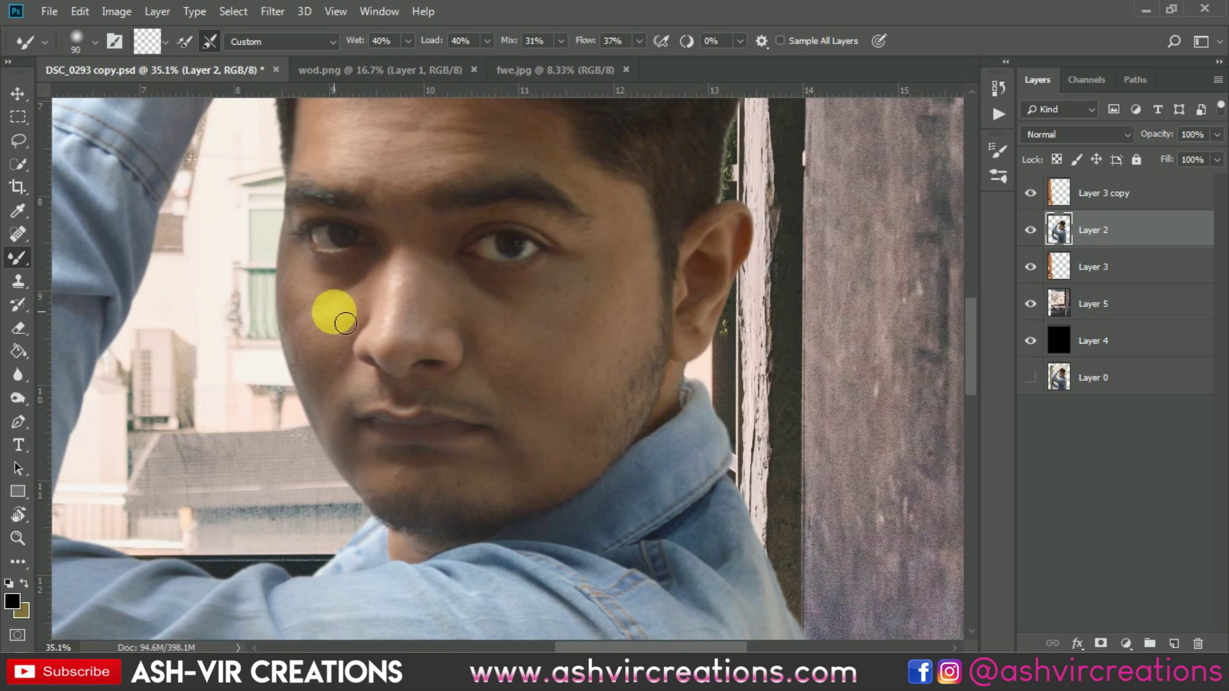
Step: Smooth the man's forehead skin down to the eyebrows with the Mixer Brush at size 175
scroll(454, 286, "down", 5)
left_click_drag(484, 275, 501, 379)
scroll(475, 310, "up", 4)
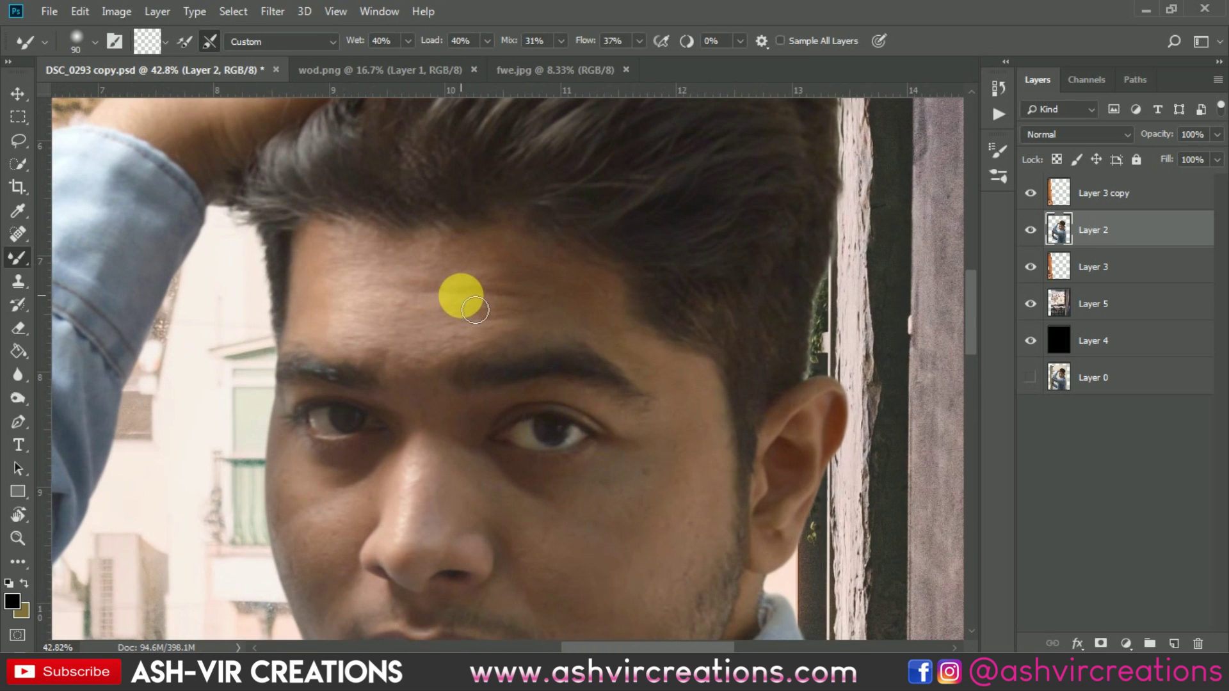
key("bracketright")
mouse_move(450, 291)
left_mouse_down()
mouse_move(393, 285)
mouse_move(425, 285)
mouse_move(417, 323)
mouse_move(435, 342)
mouse_move(546, 288)
mouse_move(460, 315)
mouse_move(570, 306)
mouse_move(499, 272)
mouse_move(455, 294)
mouse_move(439, 326)
mouse_move(354, 255)
mouse_move(393, 352)
mouse_move(461, 318)
mouse_move(431, 357)
mouse_move(428, 404)
left_mouse_up()
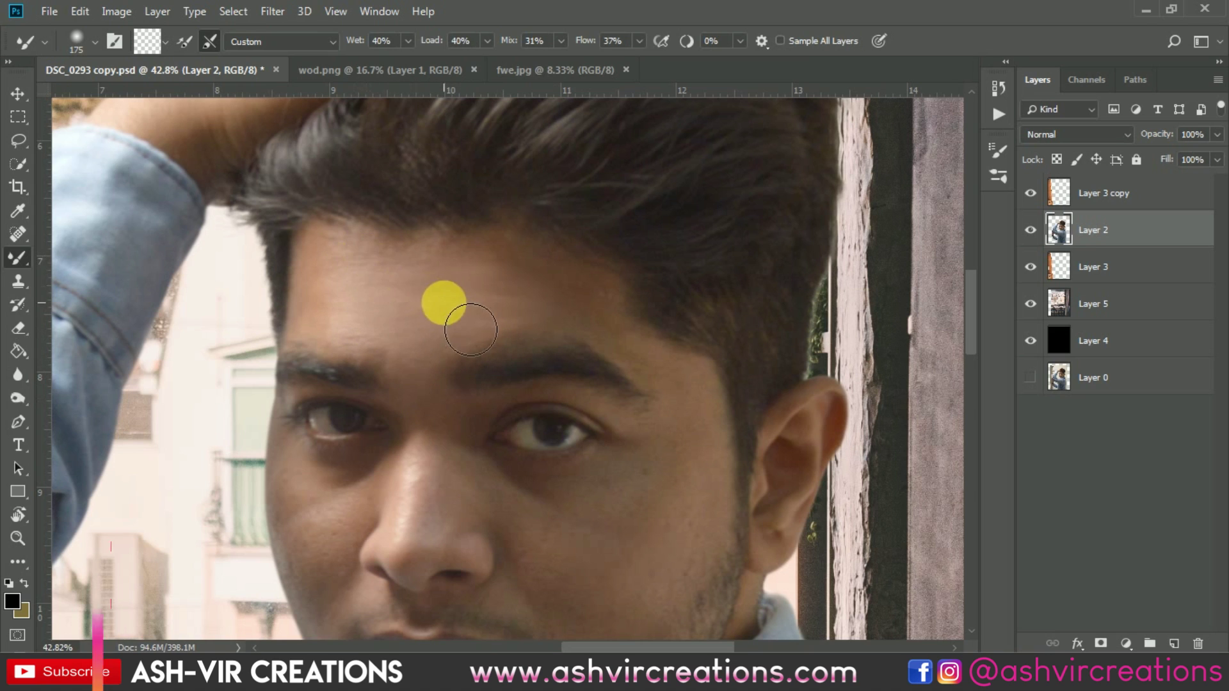
mouse_move(496, 353)
left_mouse_down()
mouse_move(459, 287)
mouse_move(581, 322)
left_mouse_up()
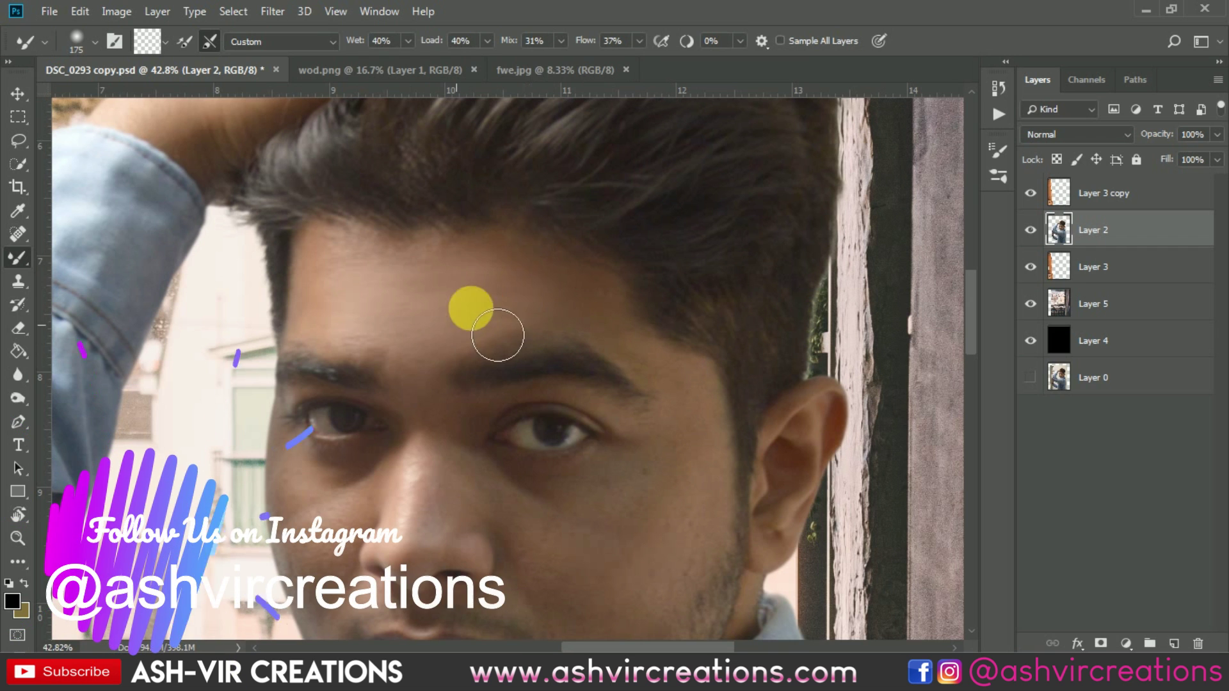
scroll(680, 314, "down", 3)
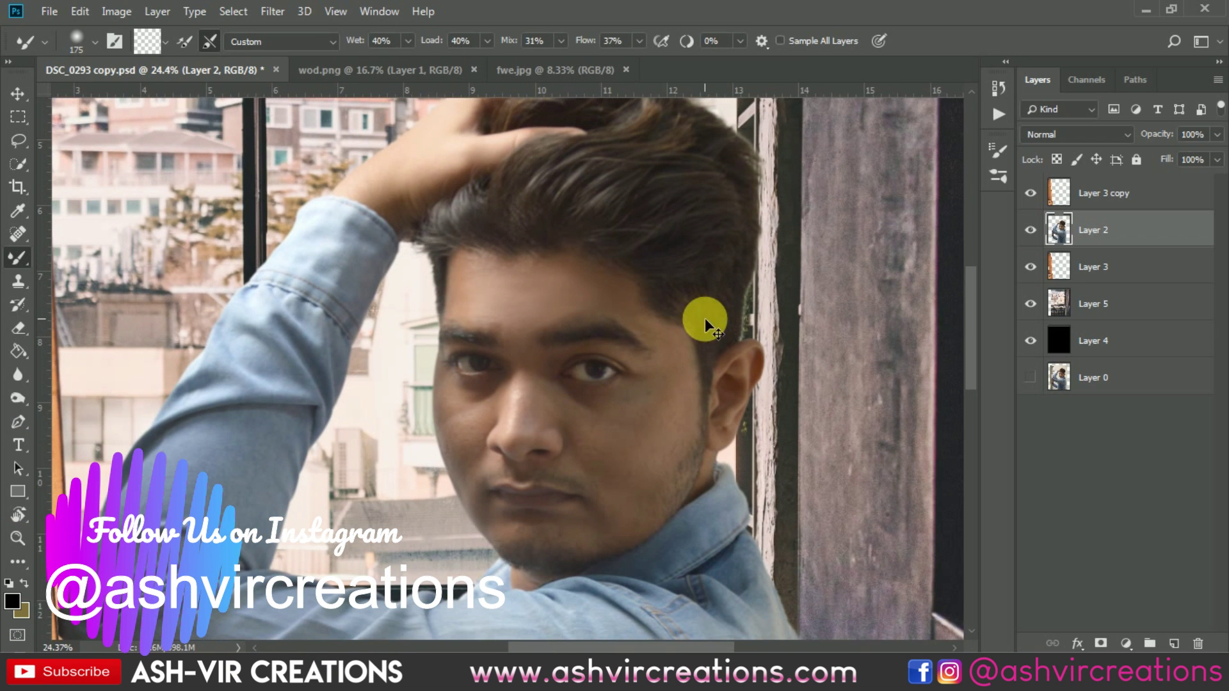
Step: Smooth the skin below the man's eyes and across the cheeks toward the jaw with the size 175 Mixer Brush
scroll(618, 311, "up", 2)
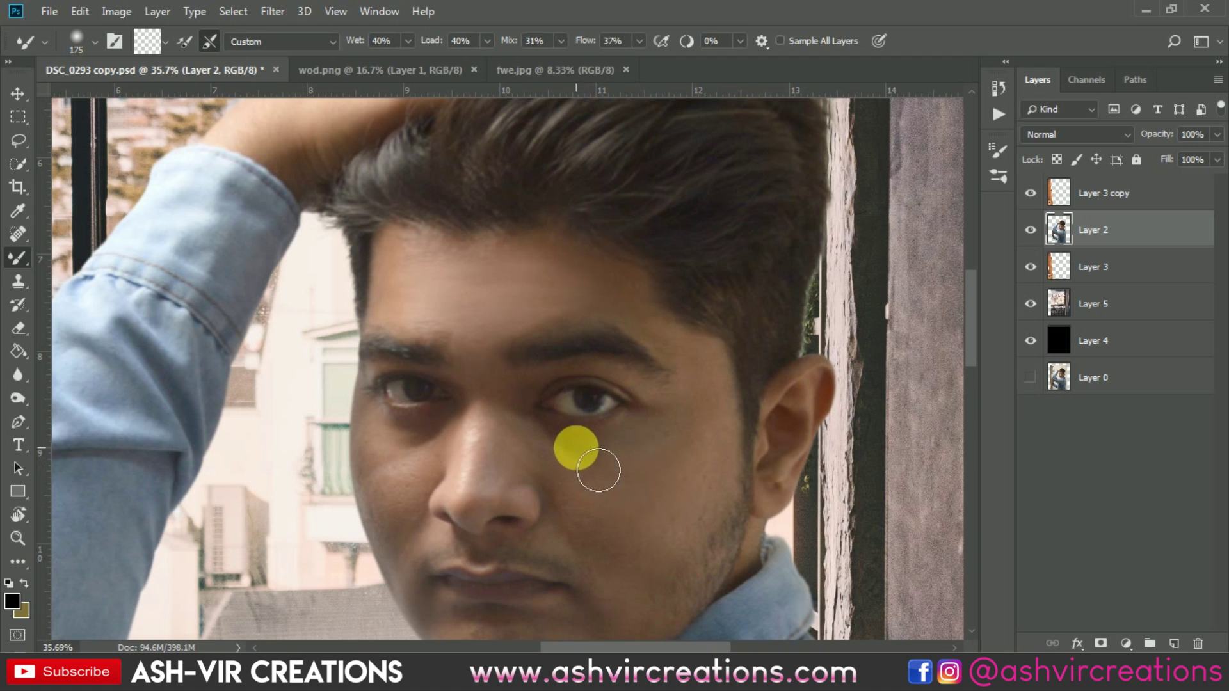
mouse_move(688, 444)
left_mouse_down()
mouse_move(590, 387)
mouse_move(562, 345)
left_mouse_up()
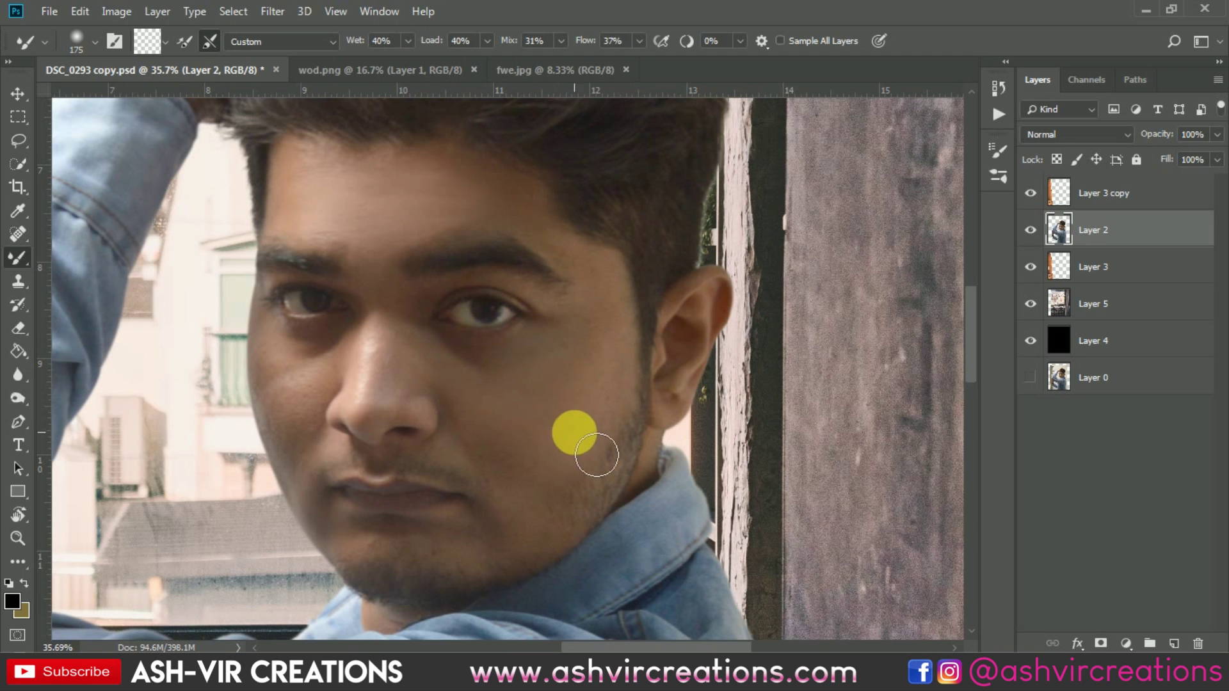
scroll(631, 430, "down", 3)
scroll(608, 409, "up", 3)
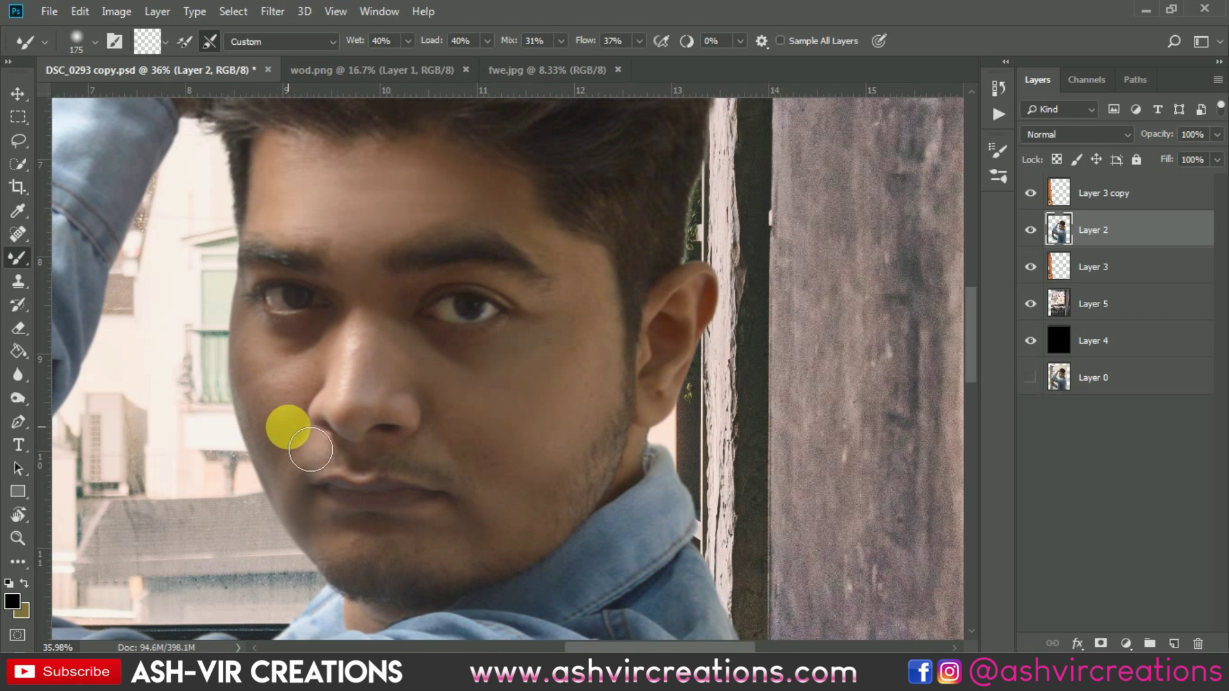
scroll(307, 403, "down", 5)
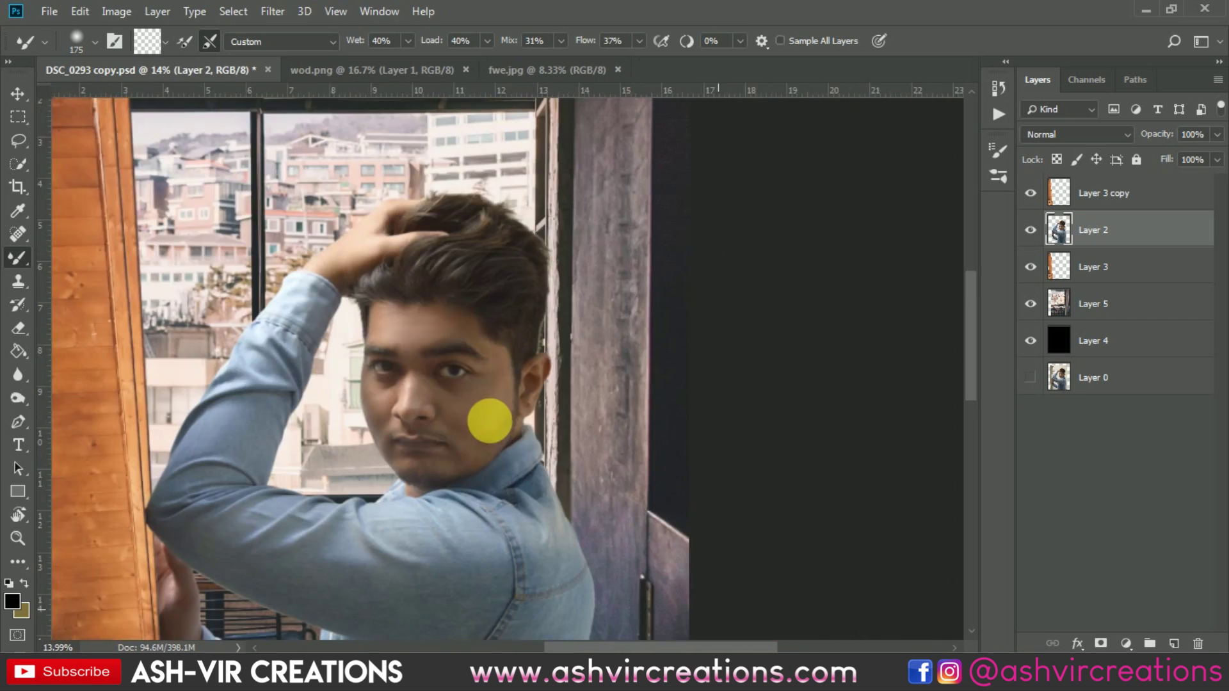
Step: Smooth the skin along the bridge of the man's nose with the Mixer Brush at size 100
scroll(499, 430, "down", 2)
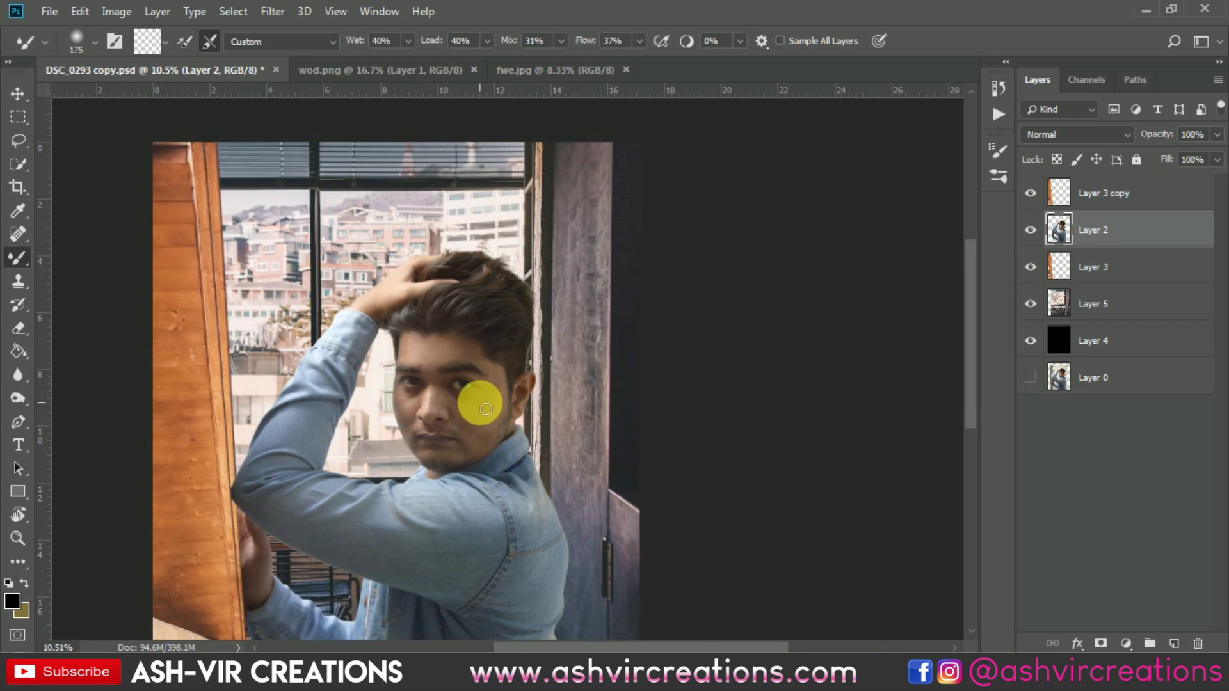
scroll(483, 400, "up", 3)
scroll(490, 414, "up", 4)
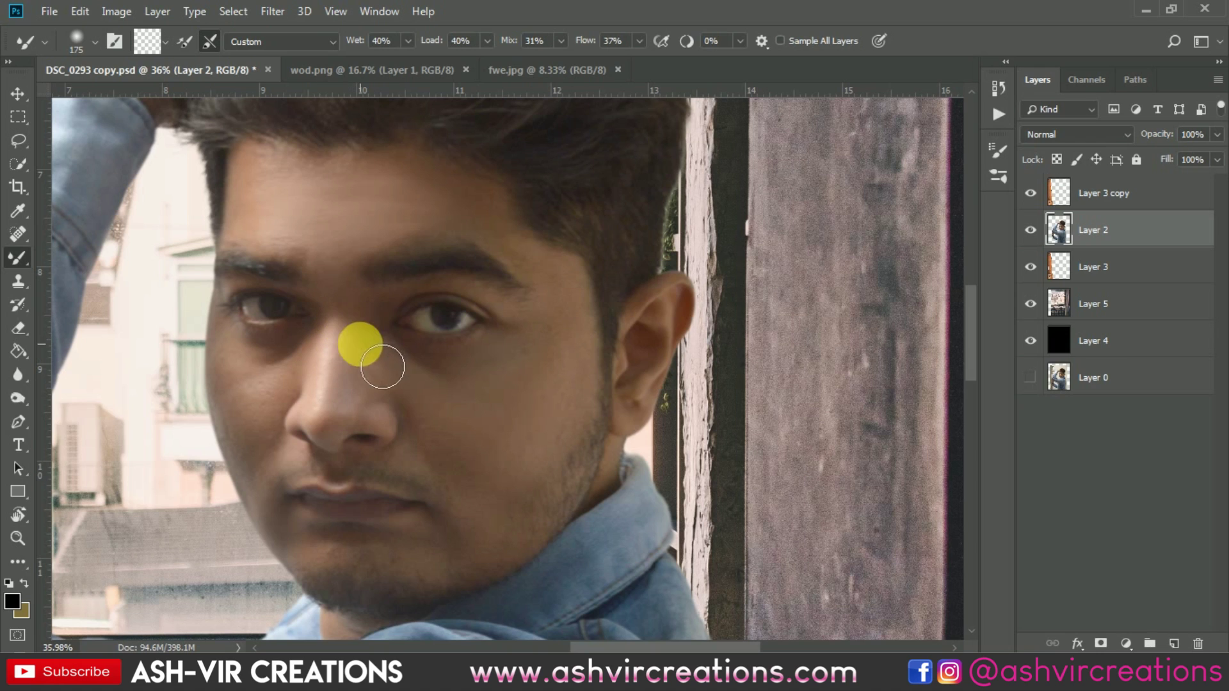
key("bracketleft")
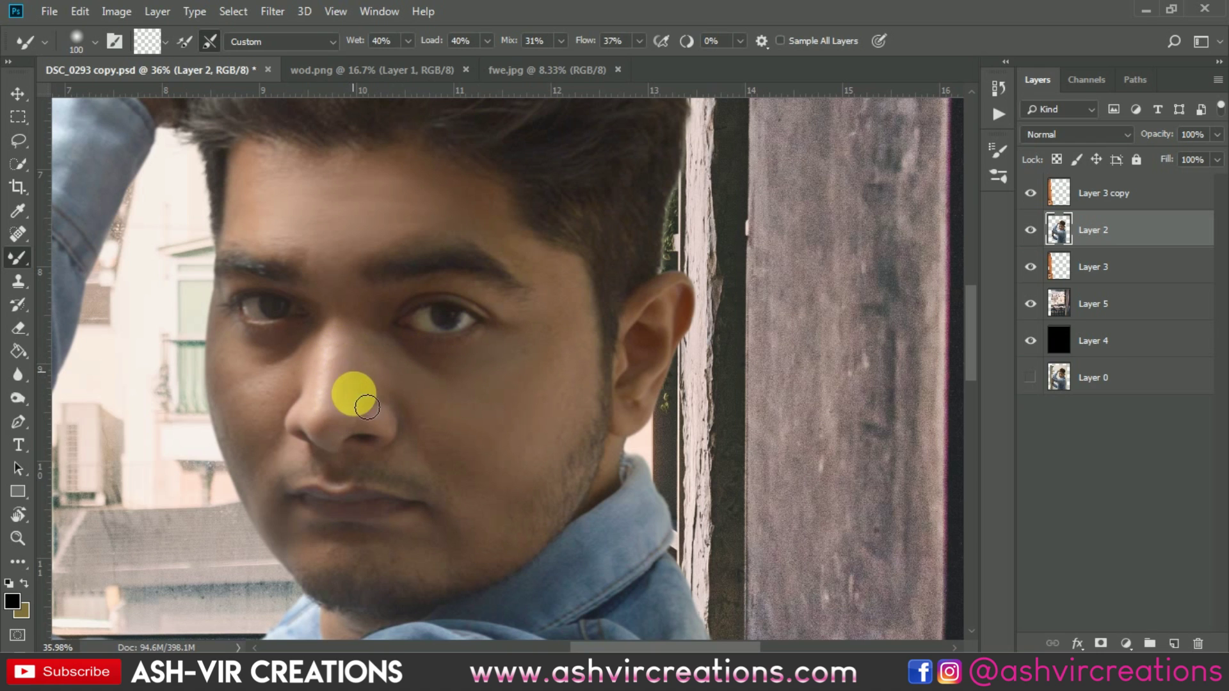
scroll(530, 433, "down", 6)
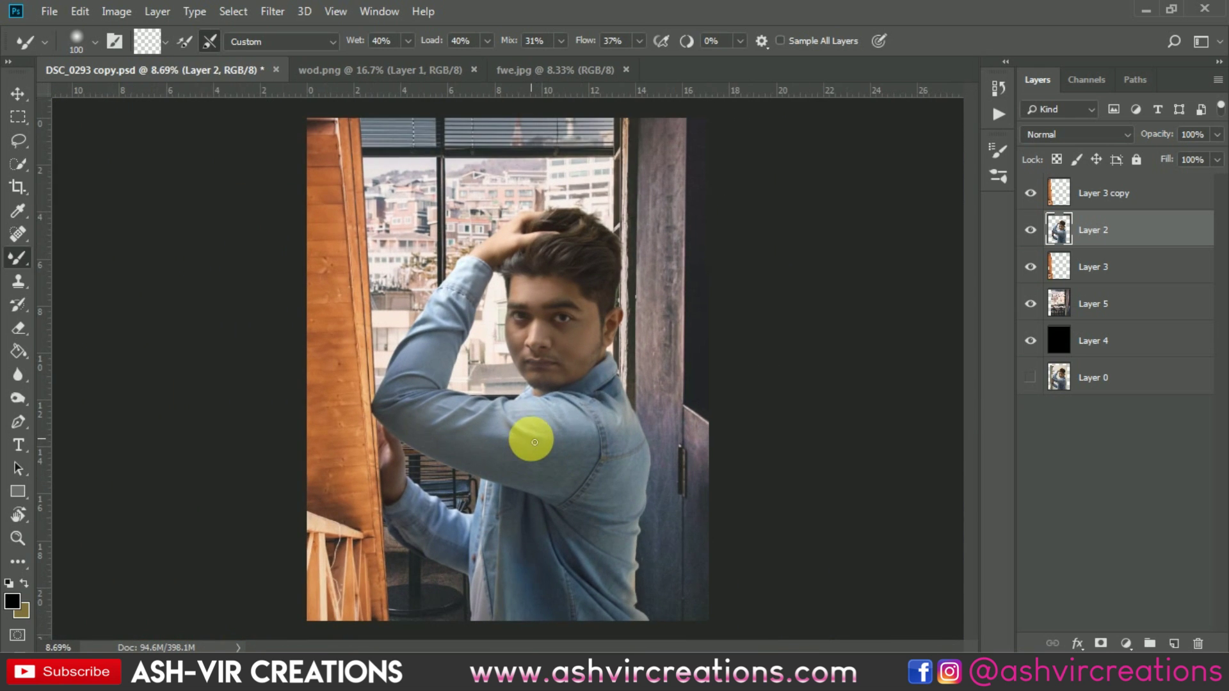
Step: Apply a Box Blur with a radius of 62 pixels to the window photo on Layer 5
key("v")
left_click(1128, 307)
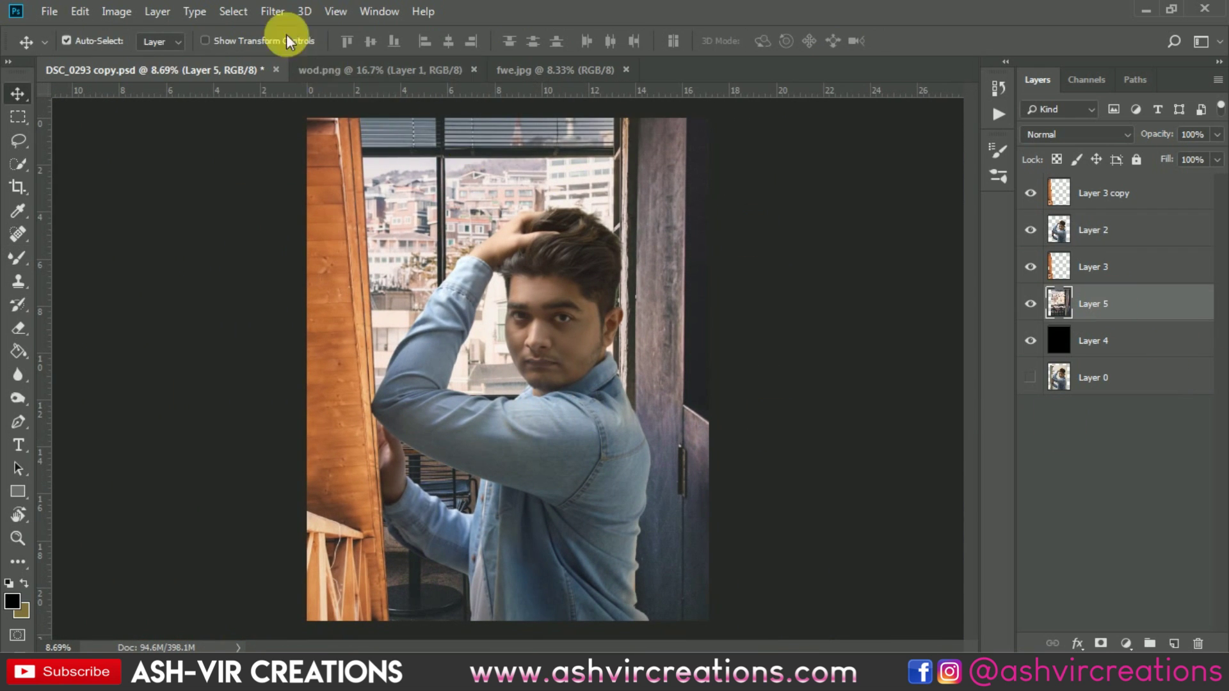
left_click(274, 12)
mouse_move(483, 217)
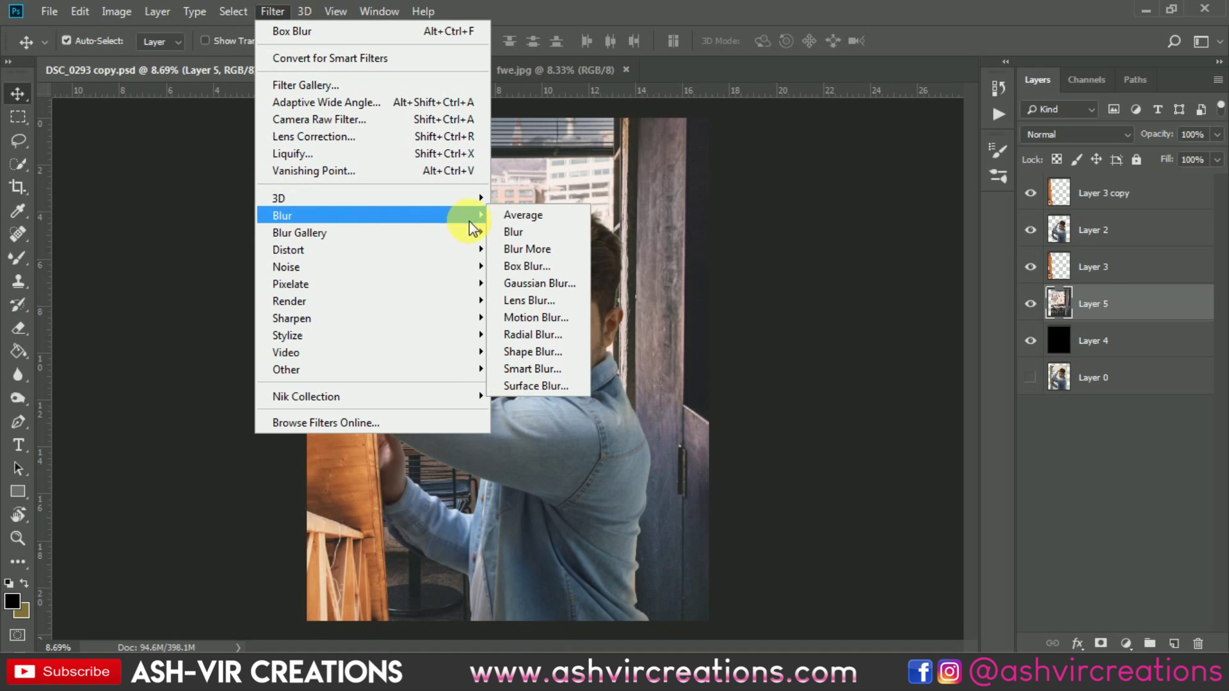
left_click(511, 266)
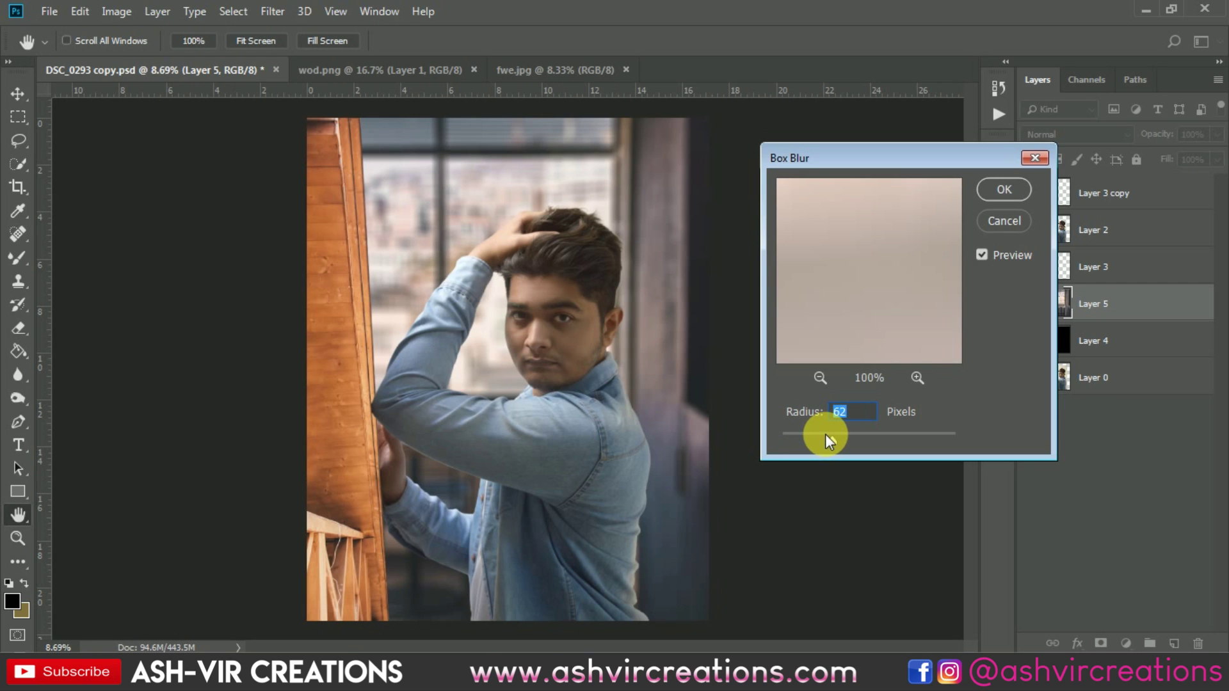
left_click(1004, 189)
Step: Try to clone the dark wall over the light fringe beside the man's lower back with the Clone Stamp on Layer 5
scroll(659, 387, "up", 3)
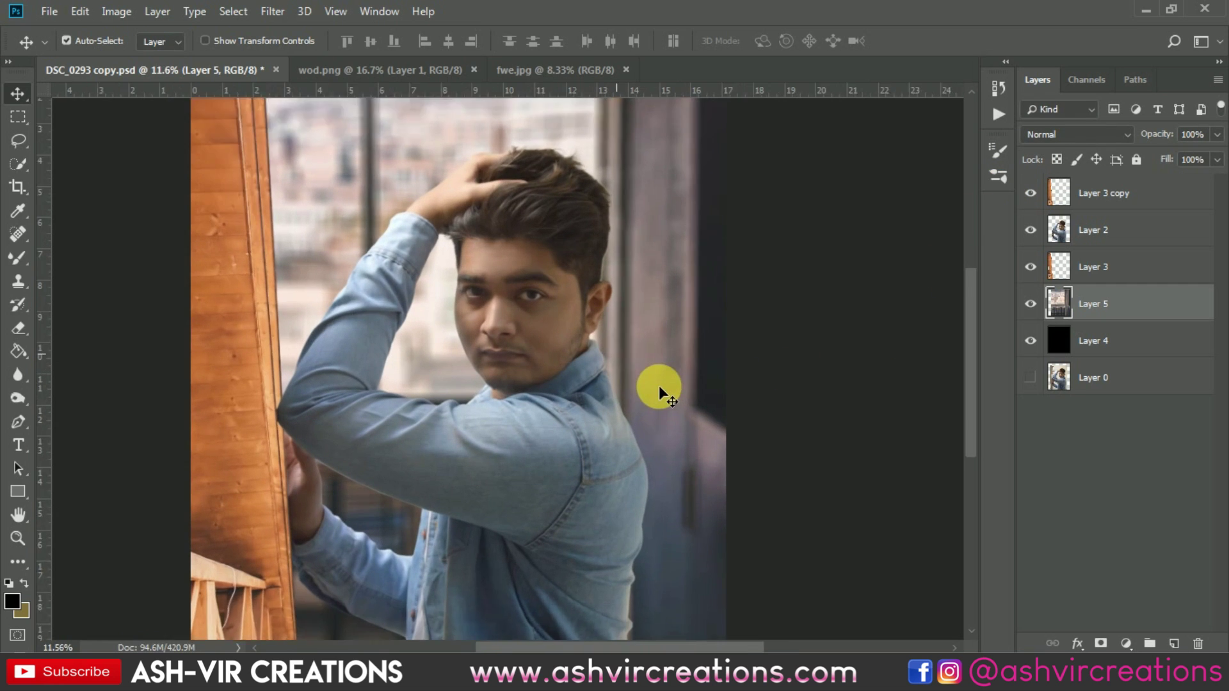
scroll(642, 444, "down", 3)
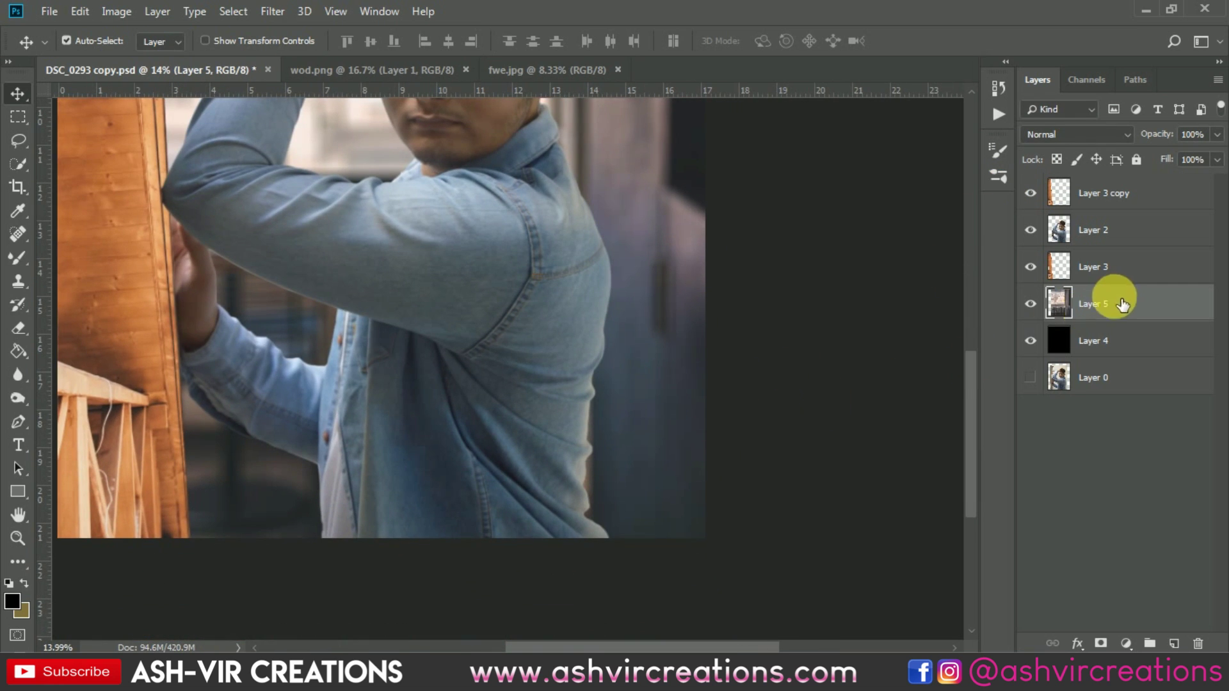
left_click(10, 269)
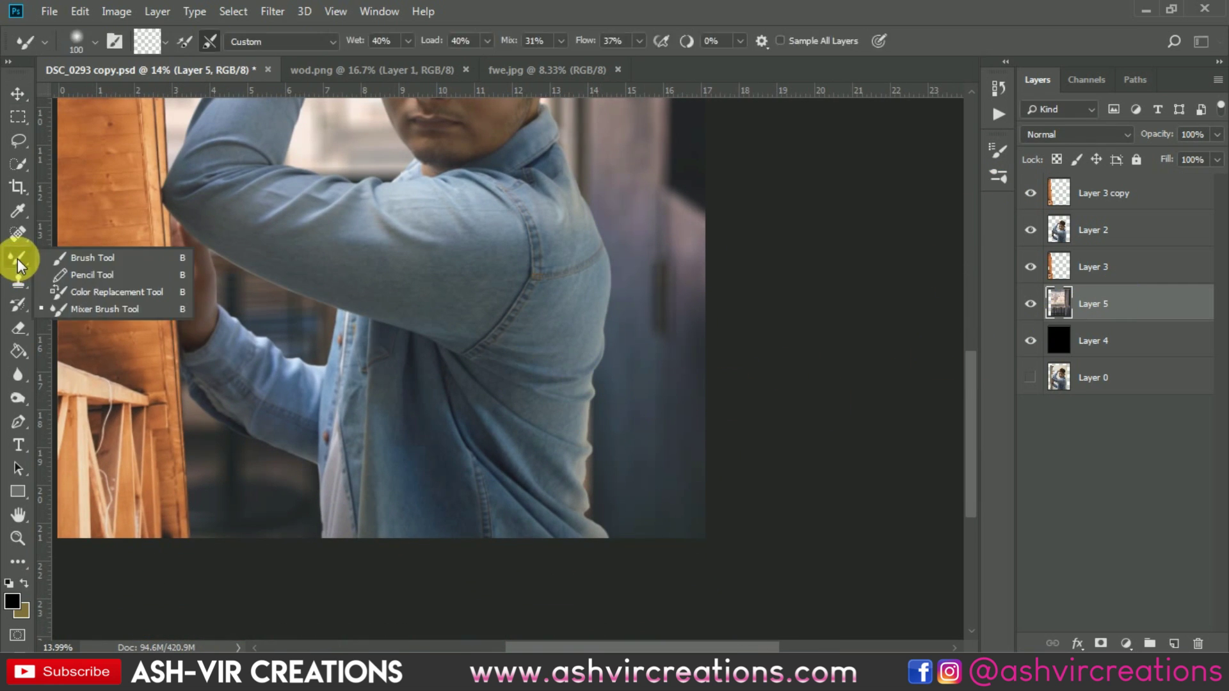
left_click(18, 285)
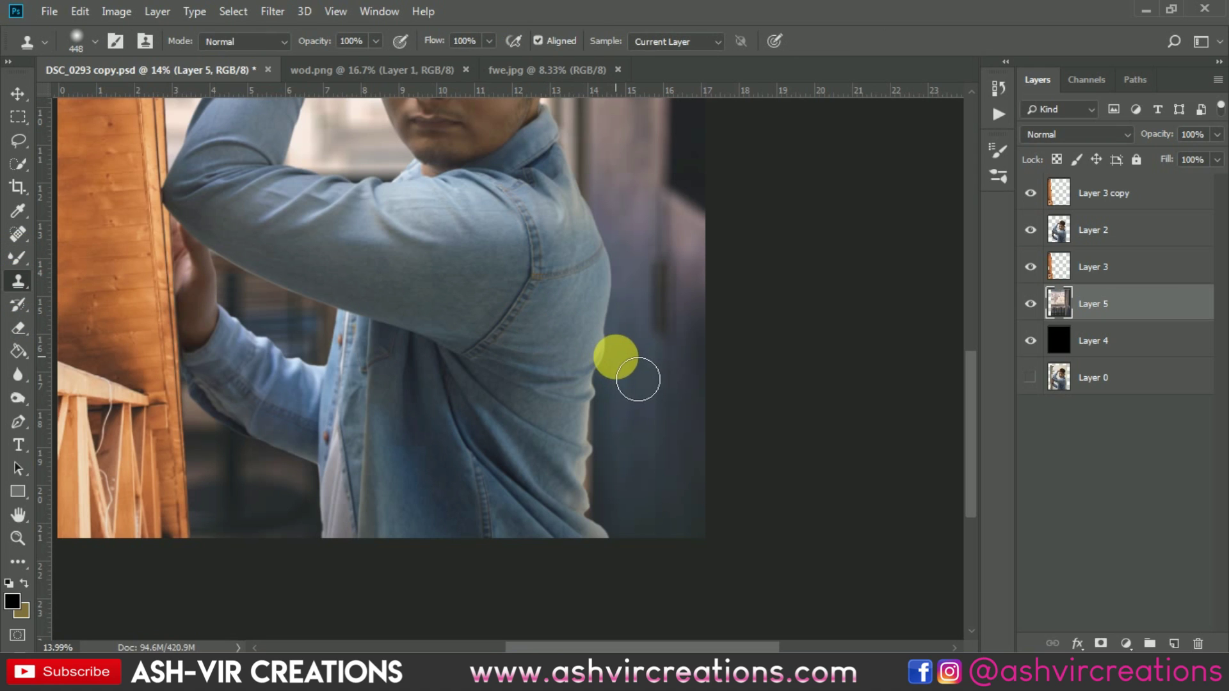
left_click(613, 344, "alt")
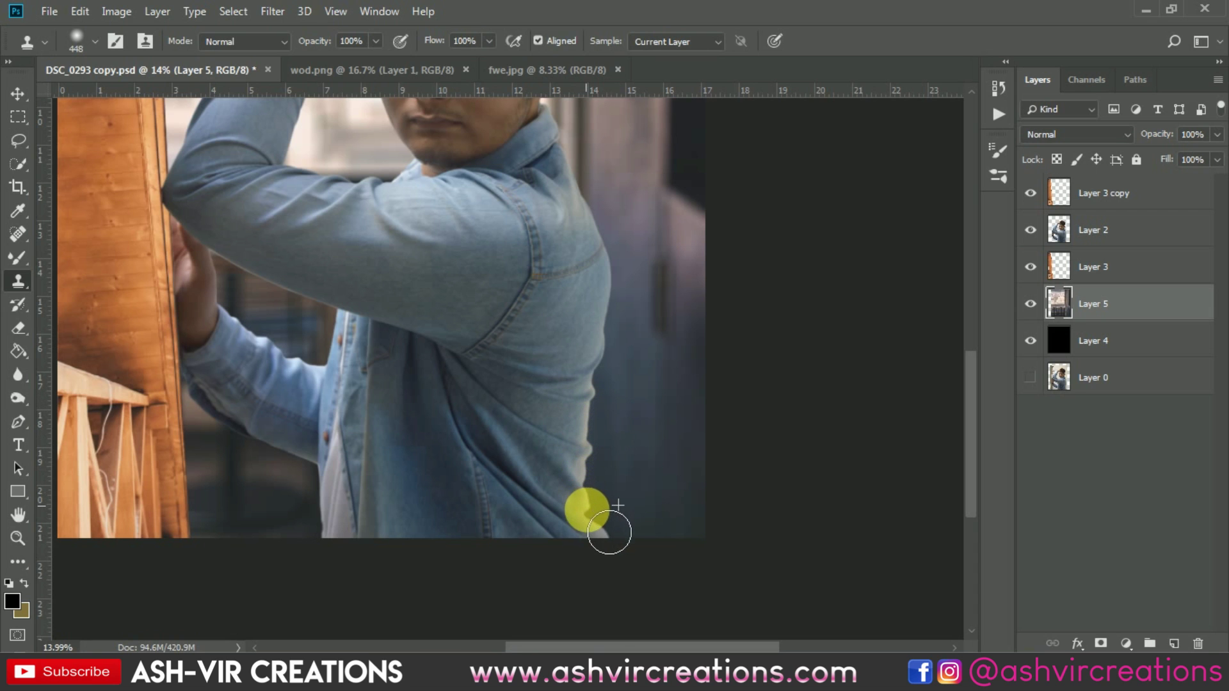
key("v")
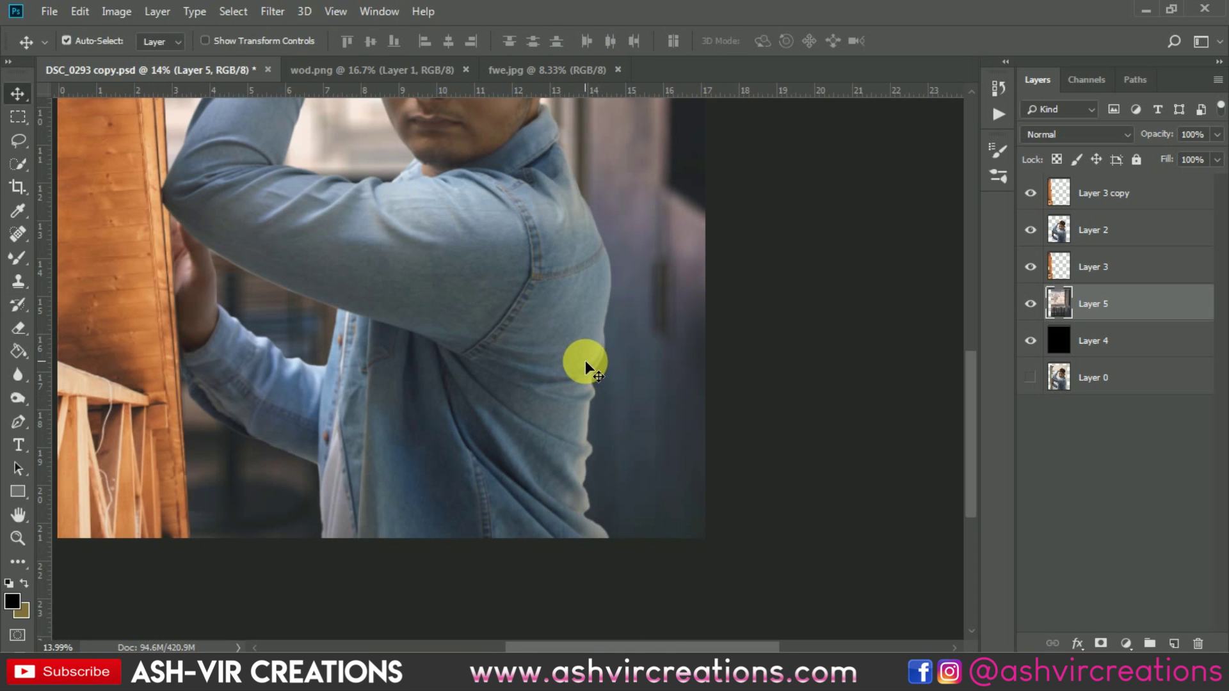
scroll(584, 365, "down", 3)
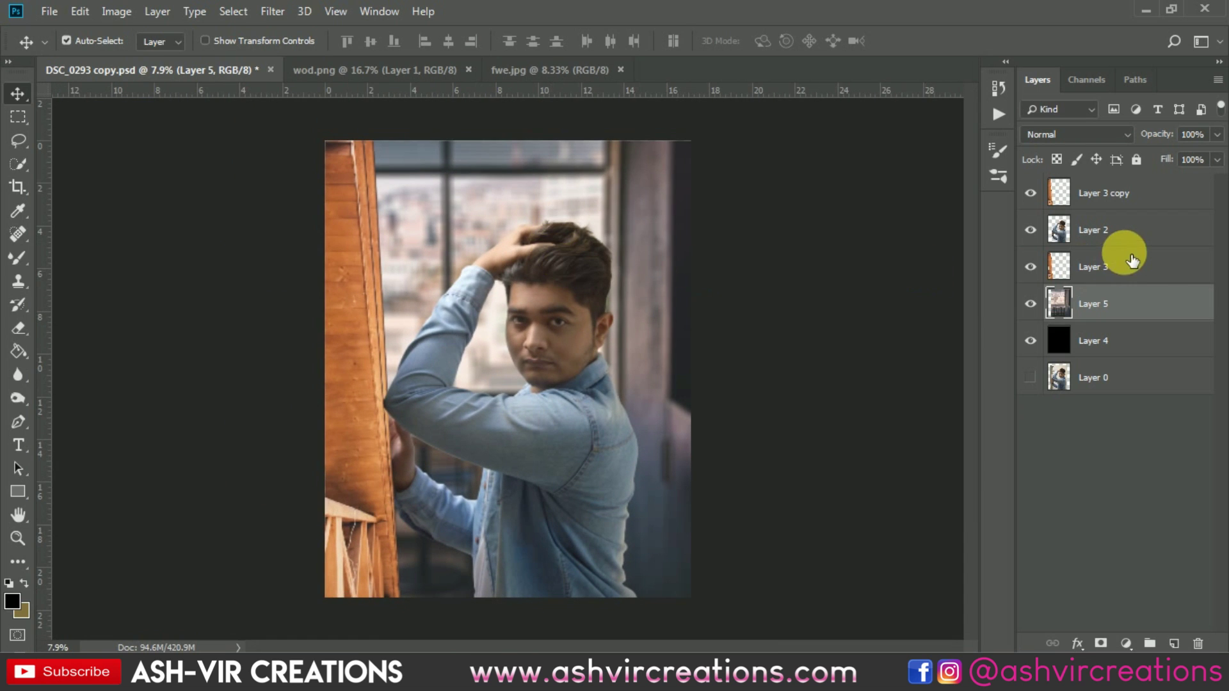
Step: Select Layer 2 and close the wod.png and fwe.jpg documents
left_click(1143, 237)
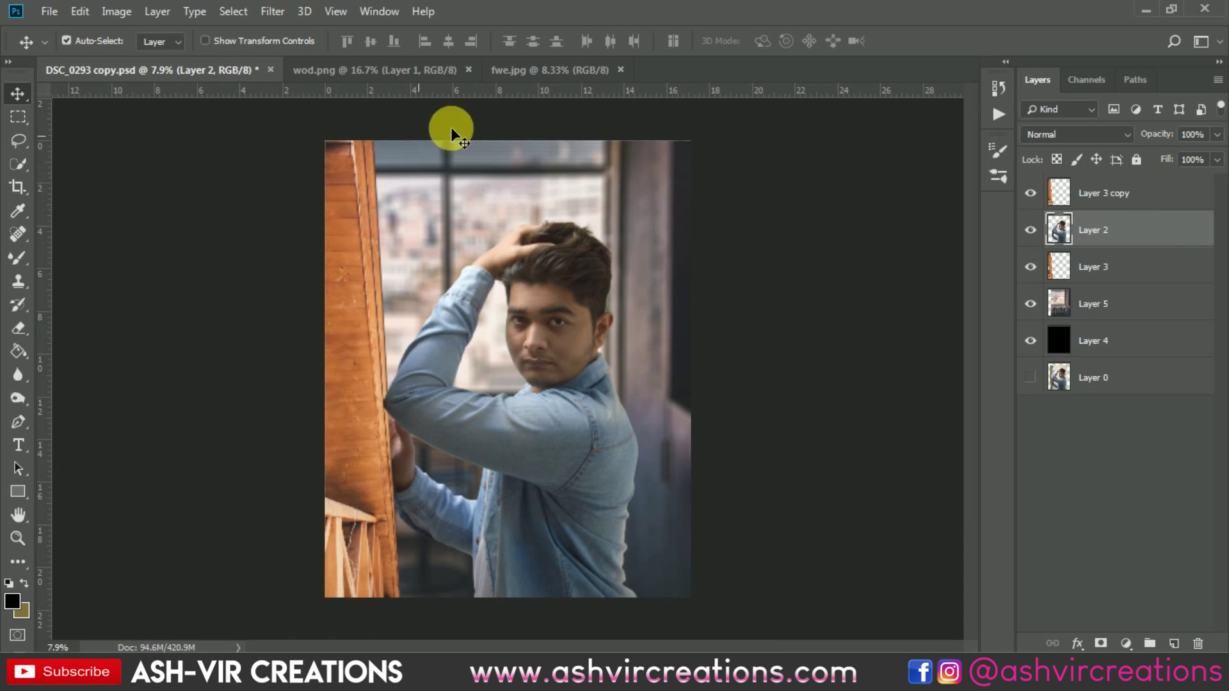
left_click(467, 68)
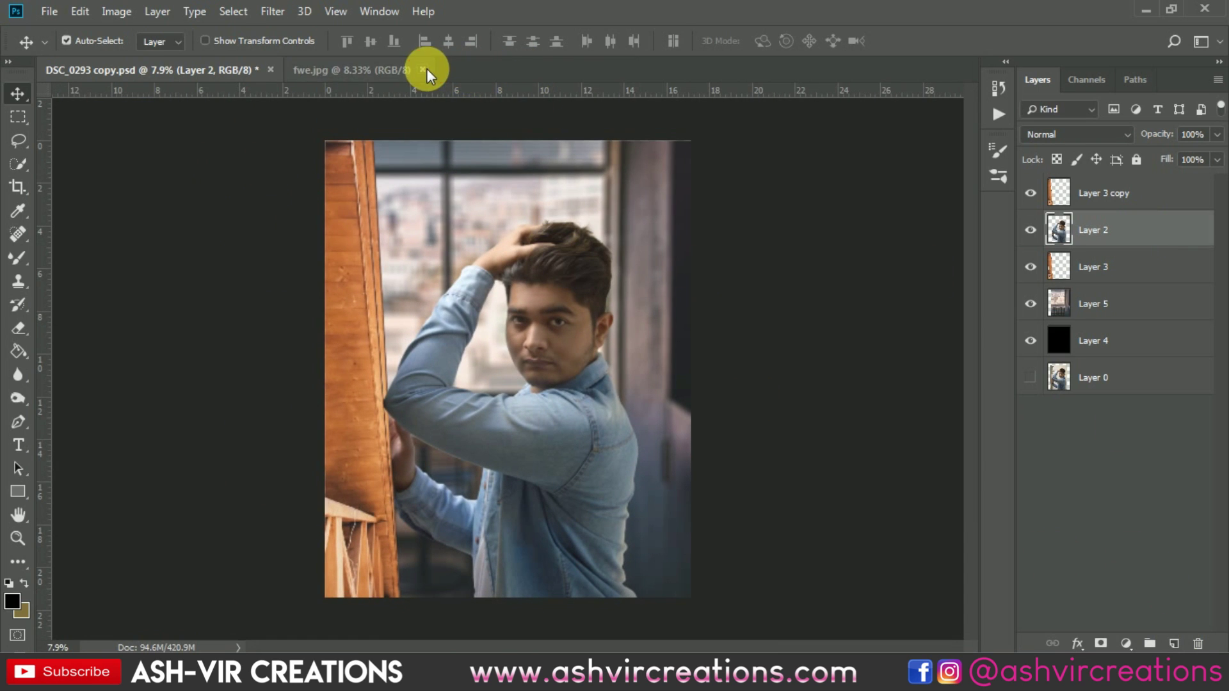
left_click(424, 69)
Step: Open btrd.png from the Desktop and move its orange and blue color powder into DSC_0293 copy.psd above Layer 2
left_click(51, 12)
left_click(64, 48)
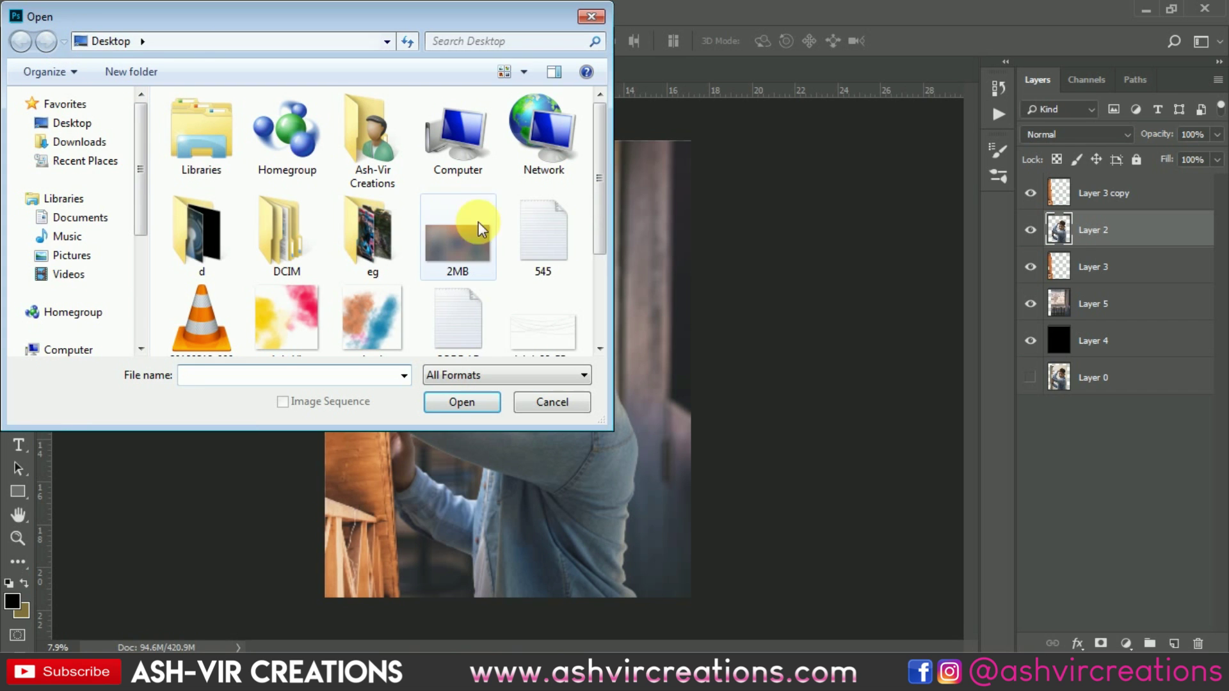
left_click(536, 274)
double_click(371, 304)
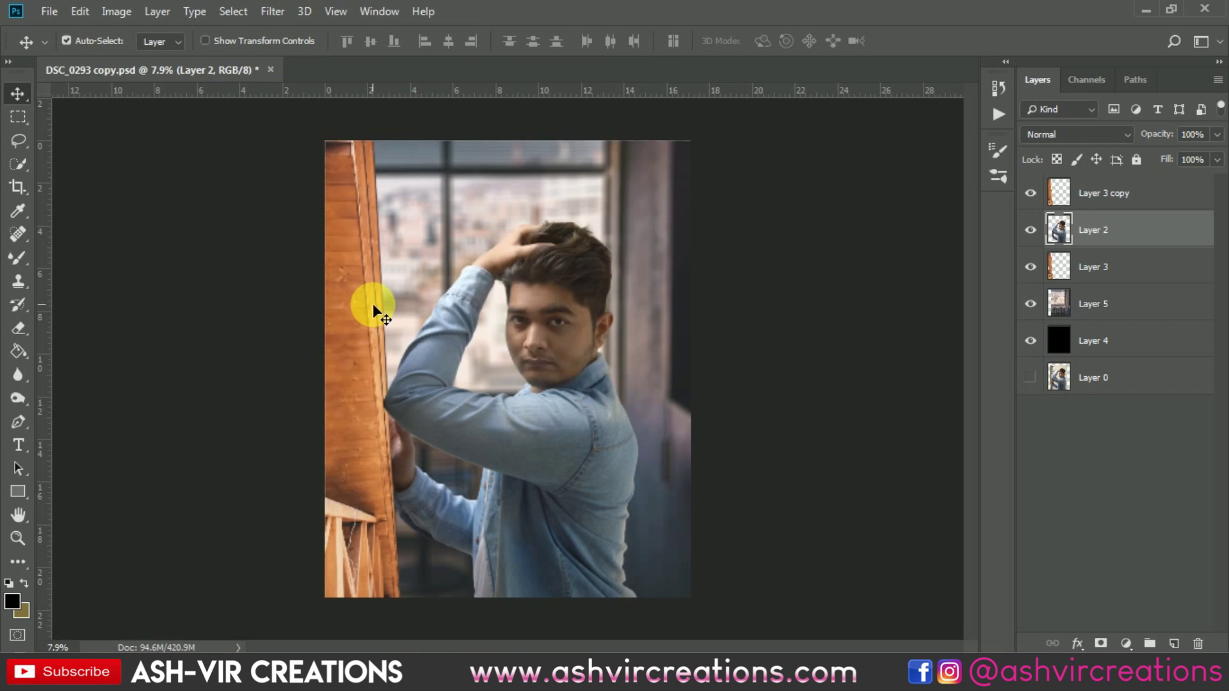
key("ctrl+minus")
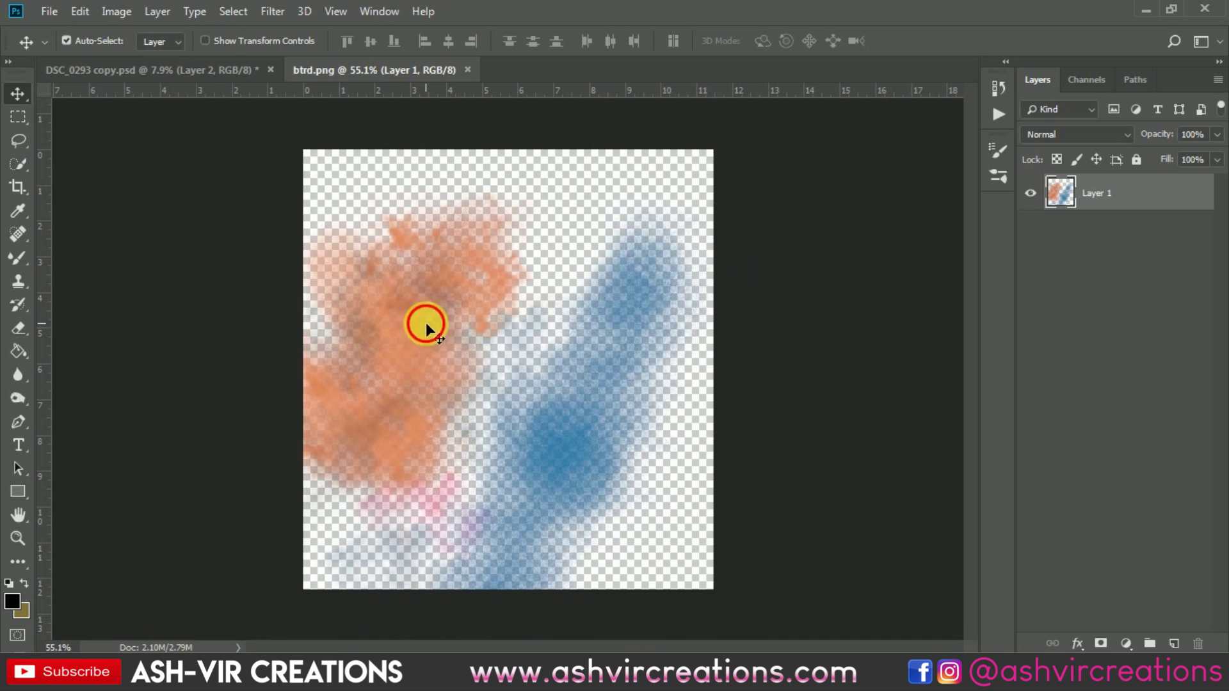
left_click_drag(425, 323, 525, 267)
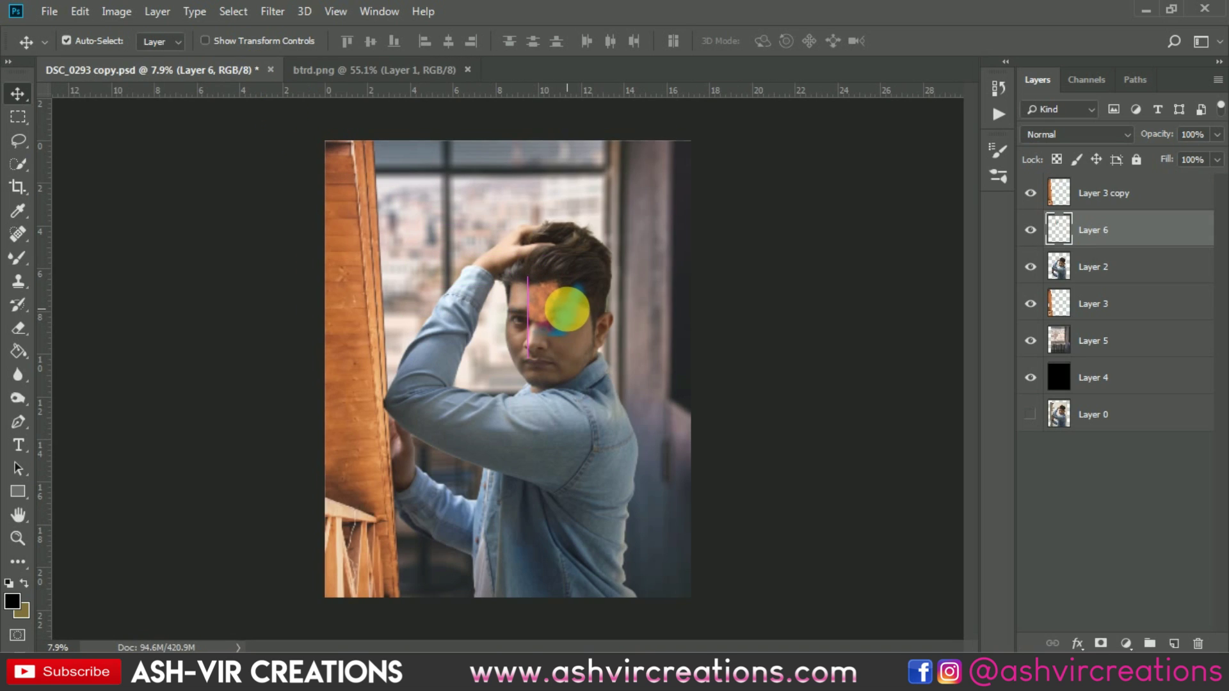
Step: Scale the color powder on Layer 6 to about 325% and place it over the man's face, raised arm and shoulder
key("ctrl+t")
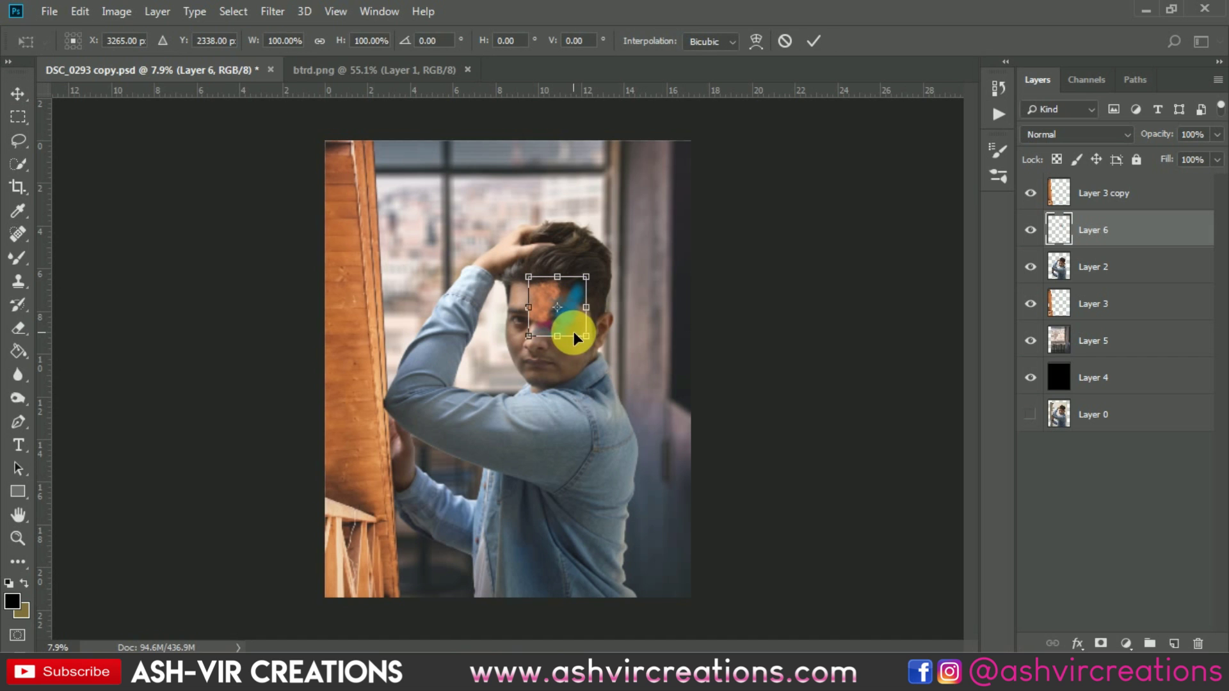
left_click_drag(587, 338, 626, 384)
scroll(575, 286, "up", 3)
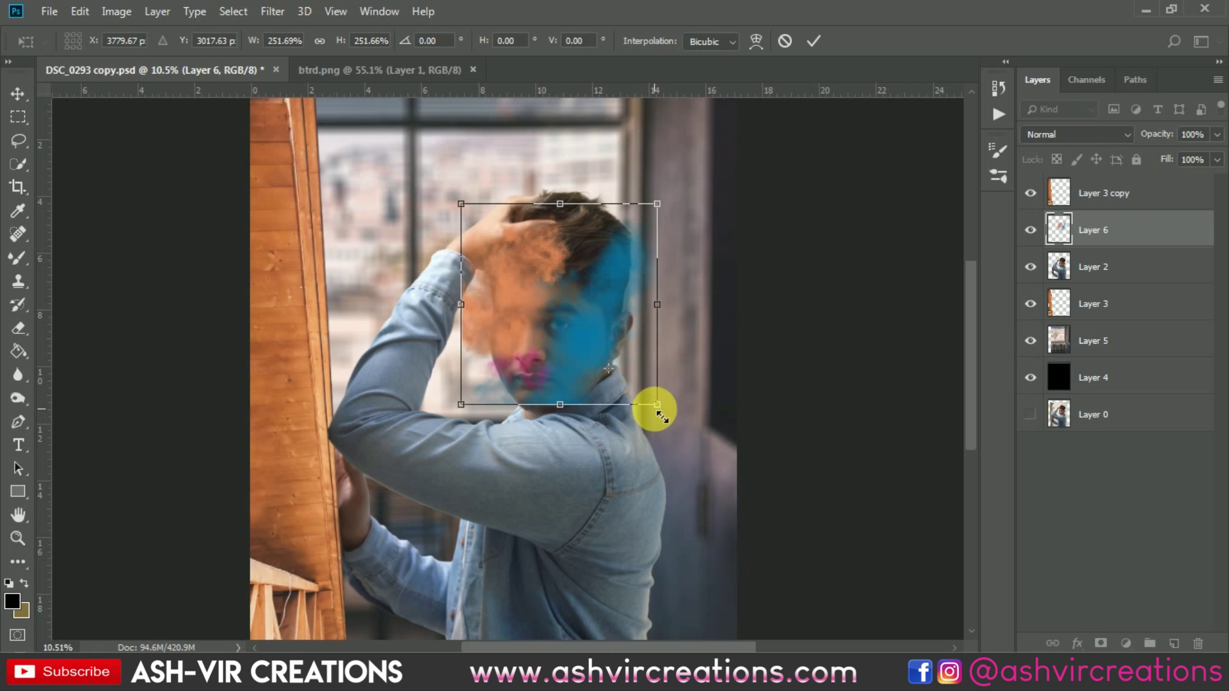
left_click_drag(659, 408, 678, 417)
left_click_drag(568, 321, 535, 414)
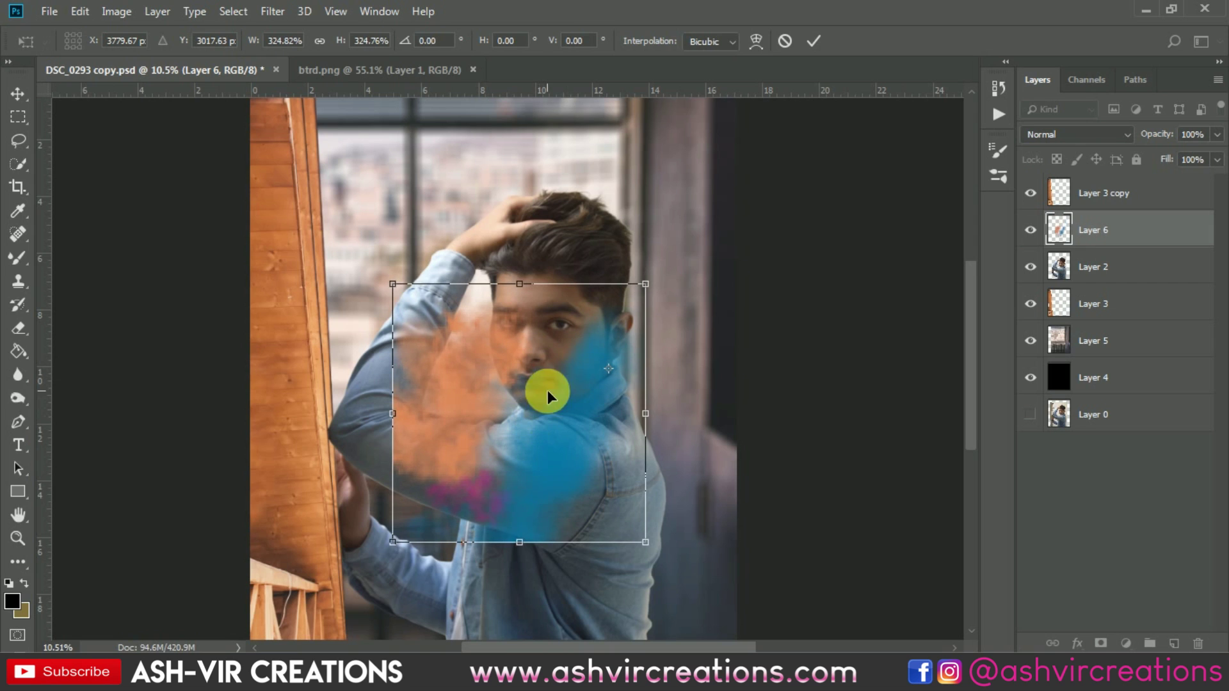
double_click(558, 362)
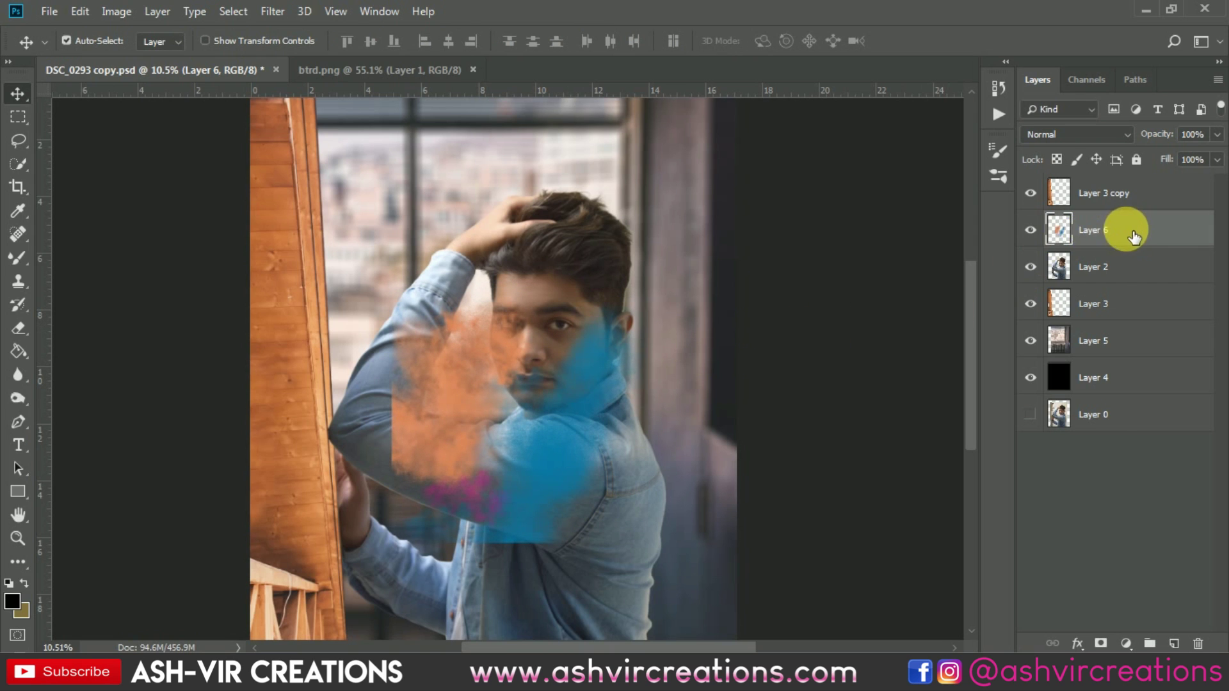
Step: Clip Layer 6 to the man on Layer 2 and keep a hidden, unclipped duplicate of it above
right_click(1056, 240)
left_click(975, 311)
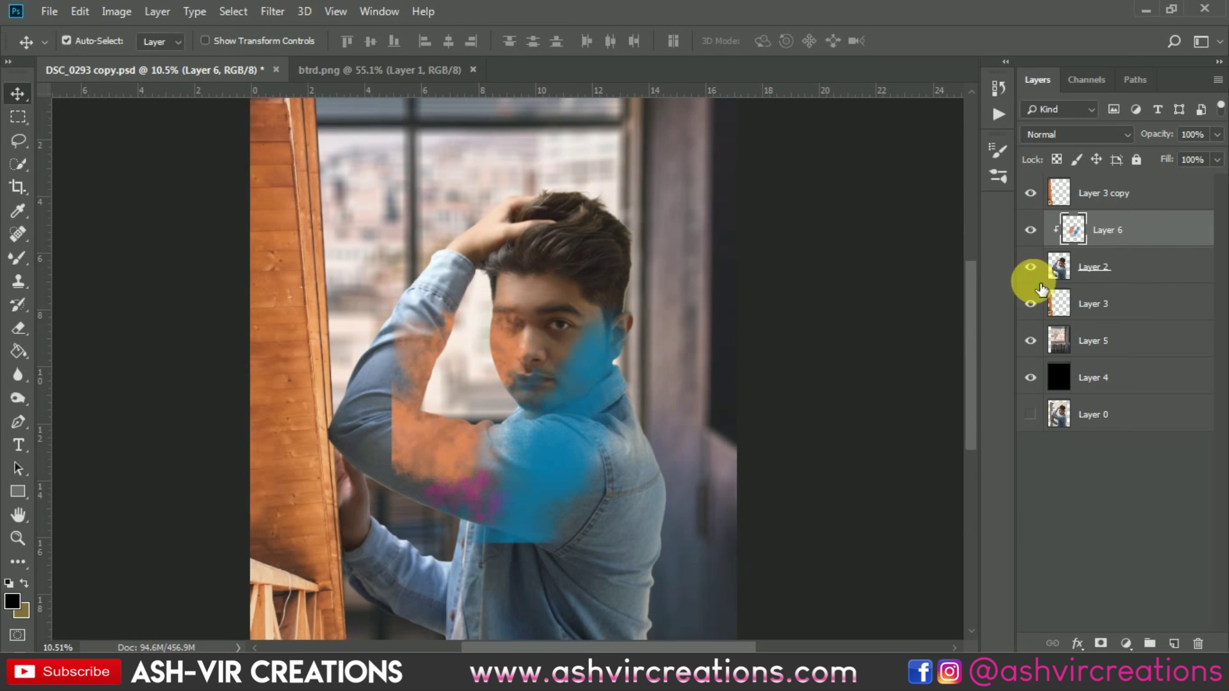
left_click_drag(1106, 241, 1044, 234)
left_click(1104, 259)
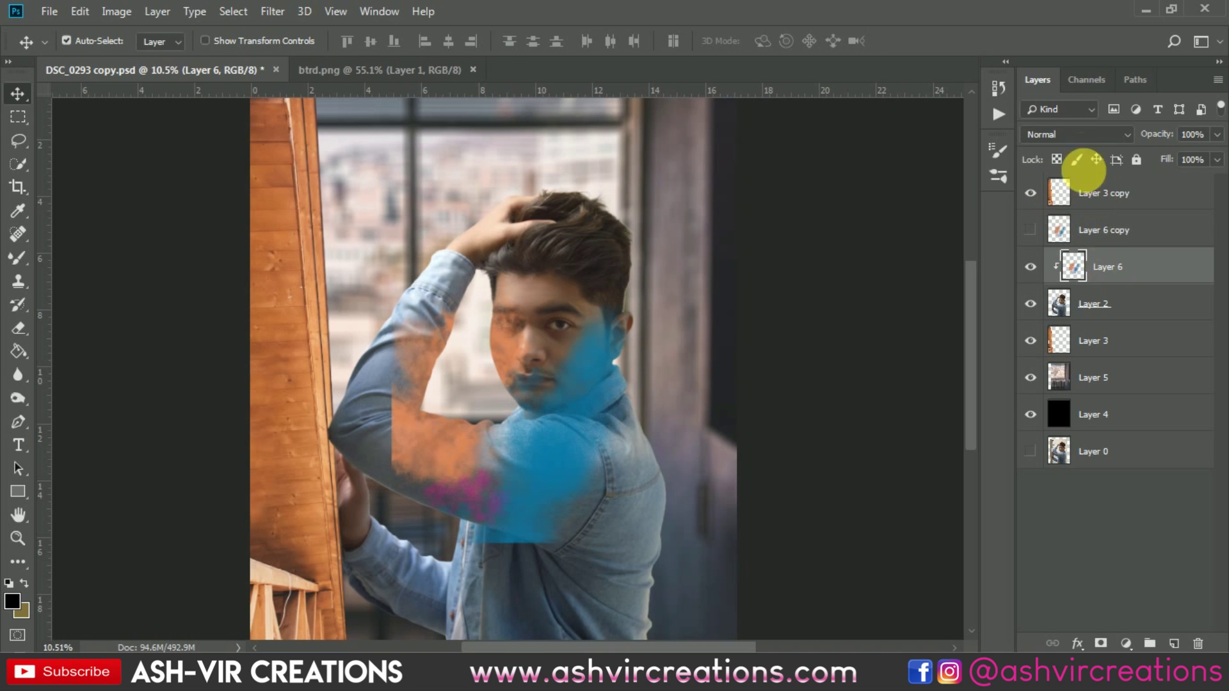
Step: Set the blend mode of the clipped Layer 6 to Overlay
left_click(1076, 133)
left_click(1048, 352)
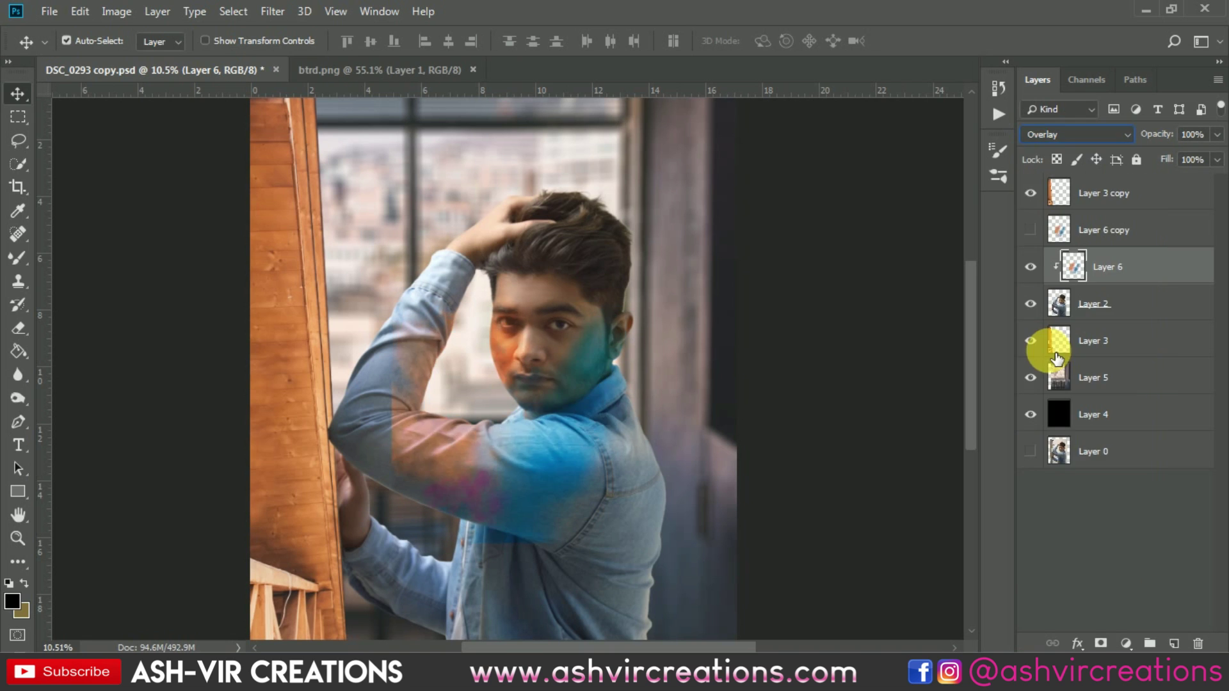
key("ctrl+plus")
key("ctrl+plus")
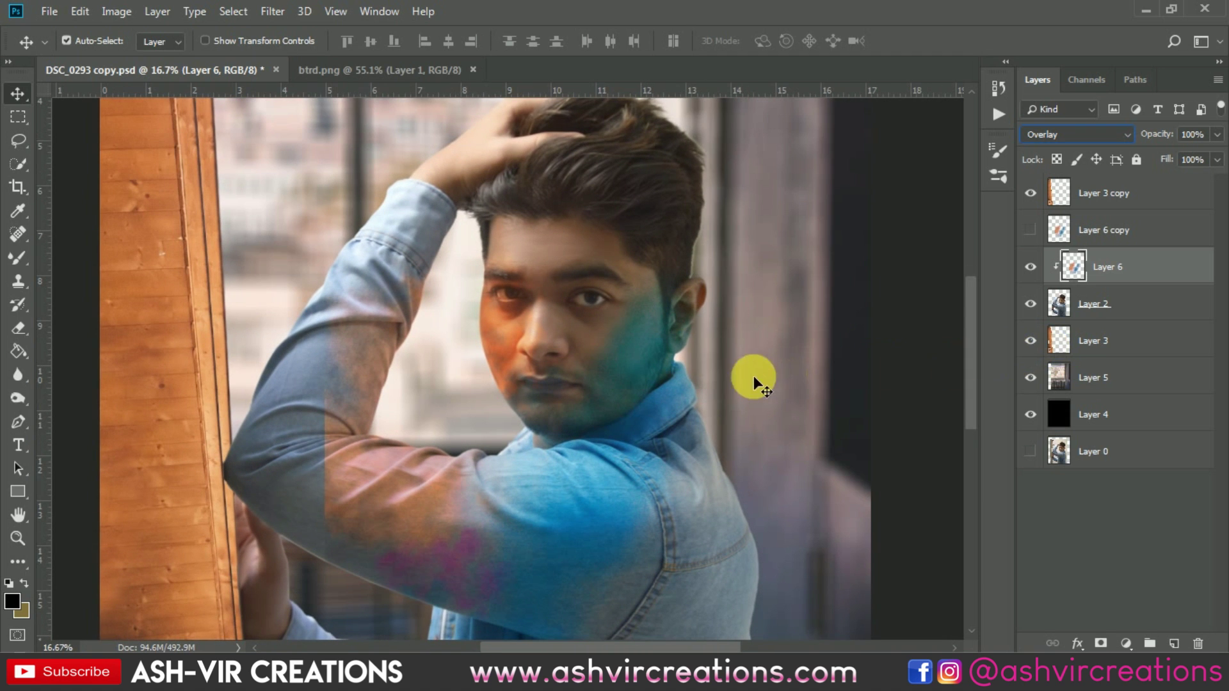
Step: Rotate Layer 6 by -2.70°, scale it to 115.56%, and position its colors over both cheeks, the sleeve and the shoulder
mouse_move(616, 356)
left_mouse_down()
mouse_move(601, 373)
mouse_move(602, 359)
mouse_move(623, 393)
mouse_move(620, 363)
mouse_move(599, 359)
left_mouse_up()
key("ctrl+t")
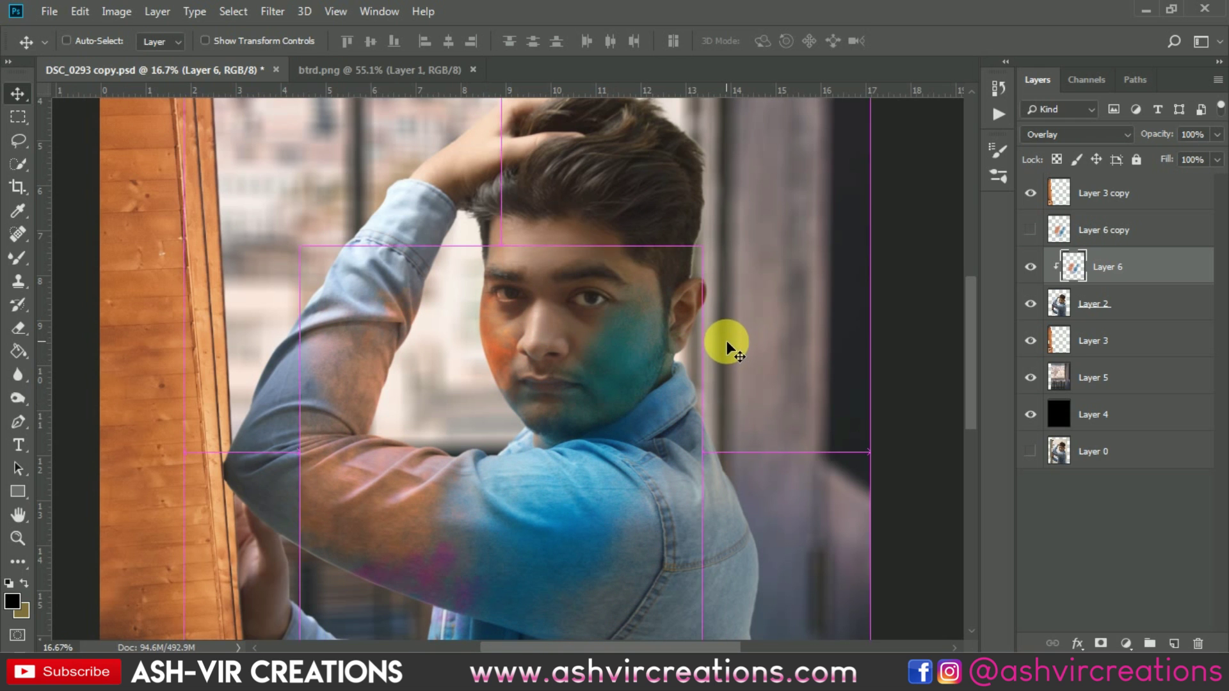
left_click_drag(788, 335, 773, 329)
left_click_drag(611, 412, 619, 428)
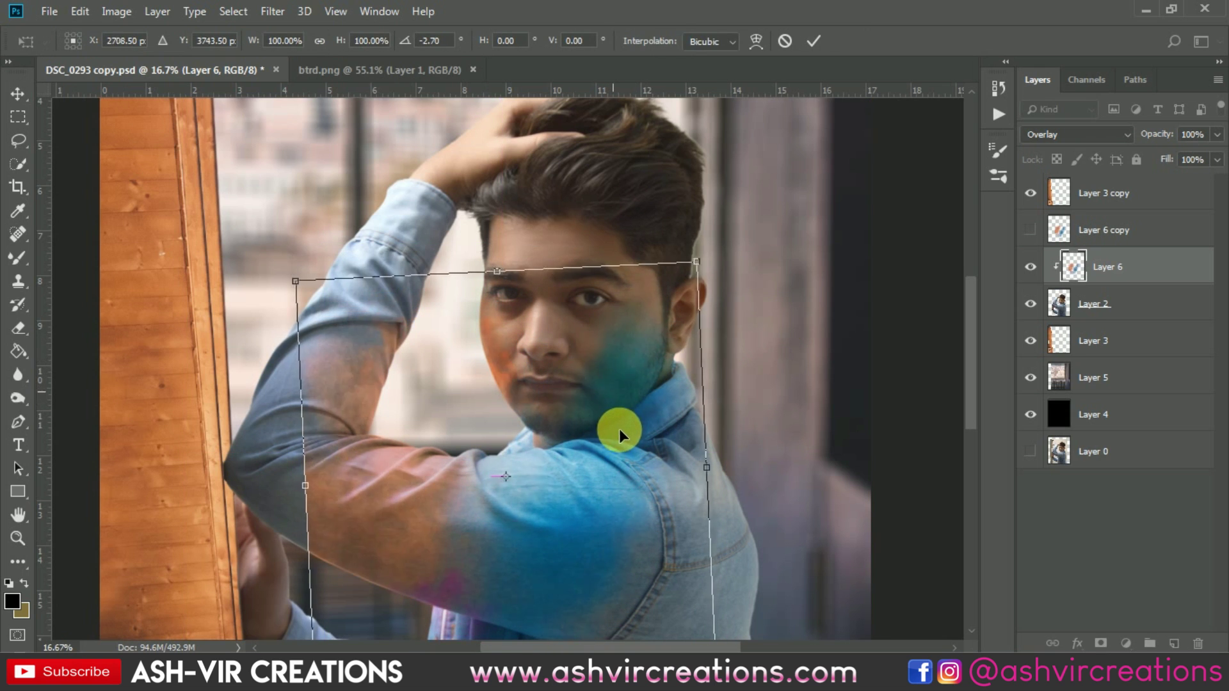
left_click_drag(691, 260, 711, 228)
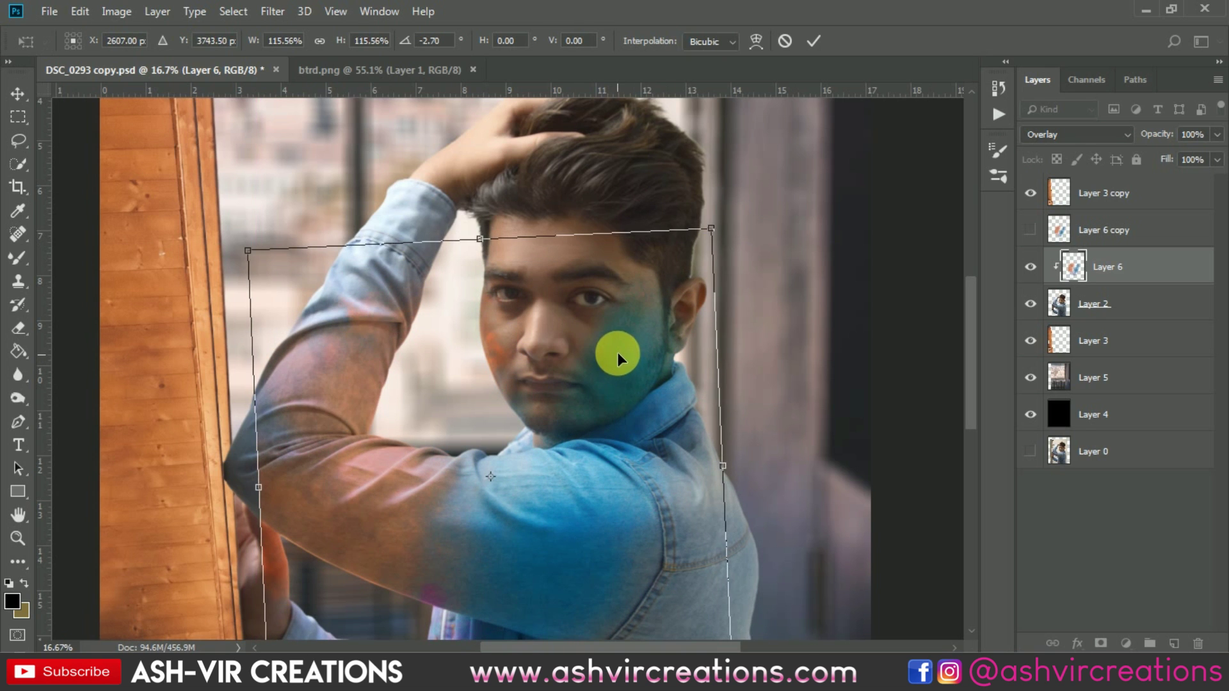
left_click_drag(617, 352, 639, 325)
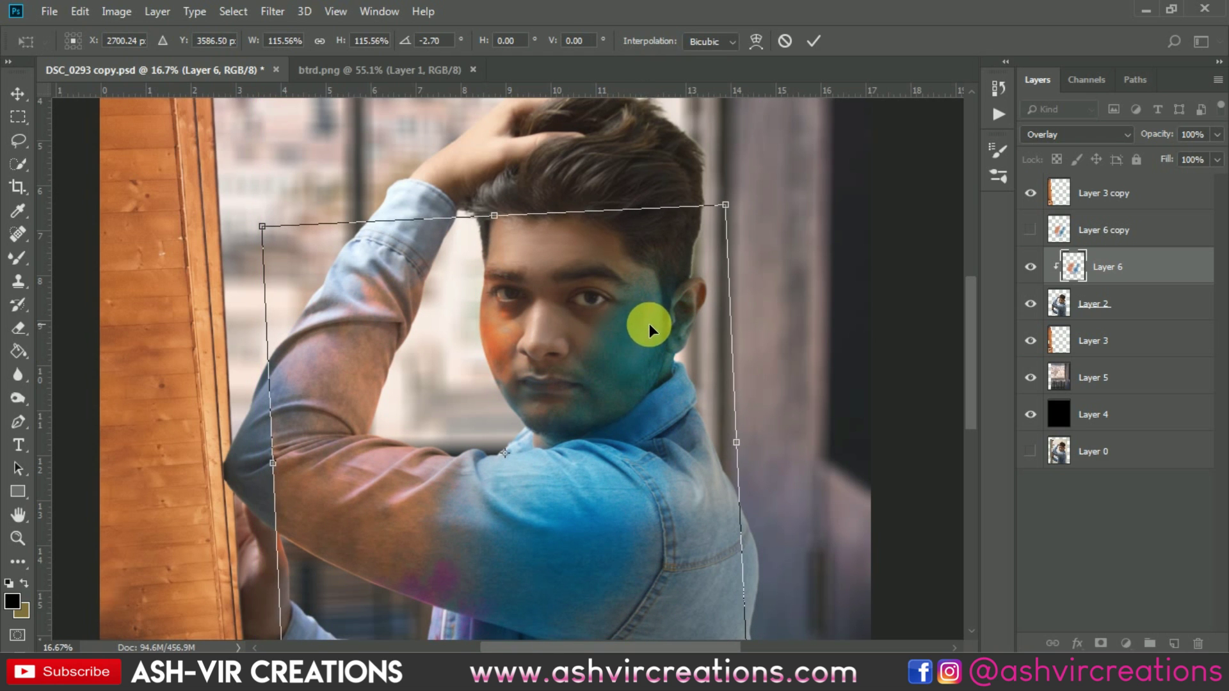
key("Return")
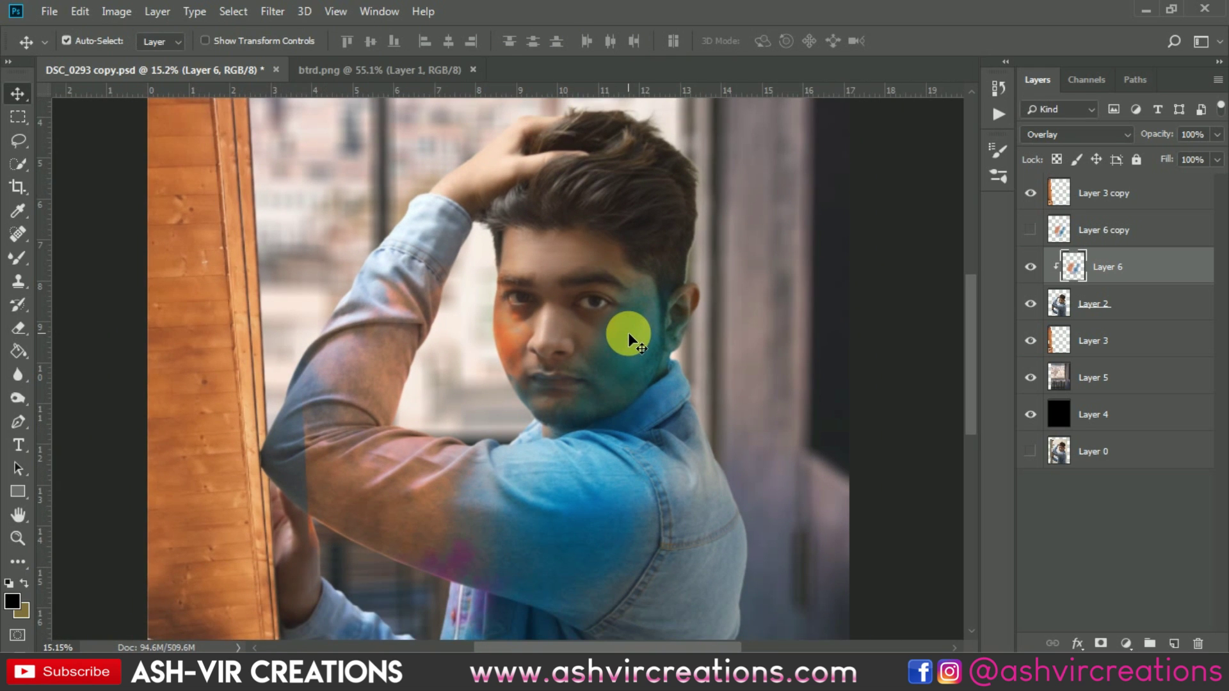
Step: Erase the hard edges of Layer 6's color on the elbow and lower shirt with a soft Eraser at size 700
left_click_drag(447, 406, 455, 348)
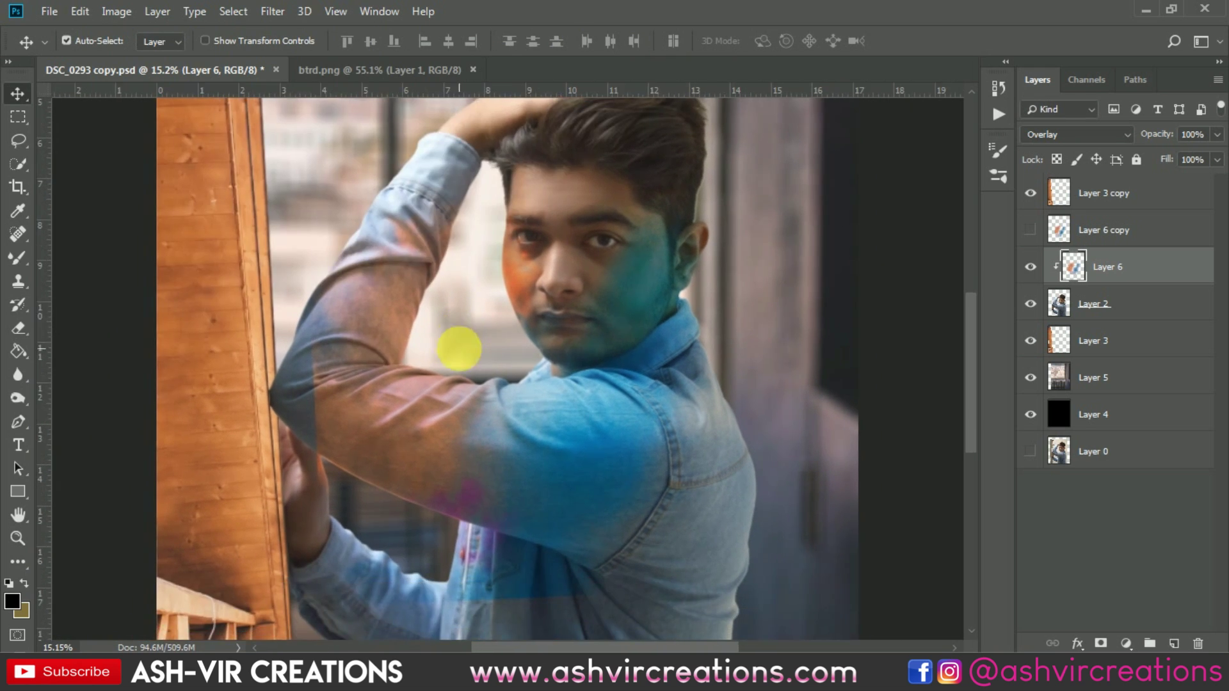
left_click(19, 329)
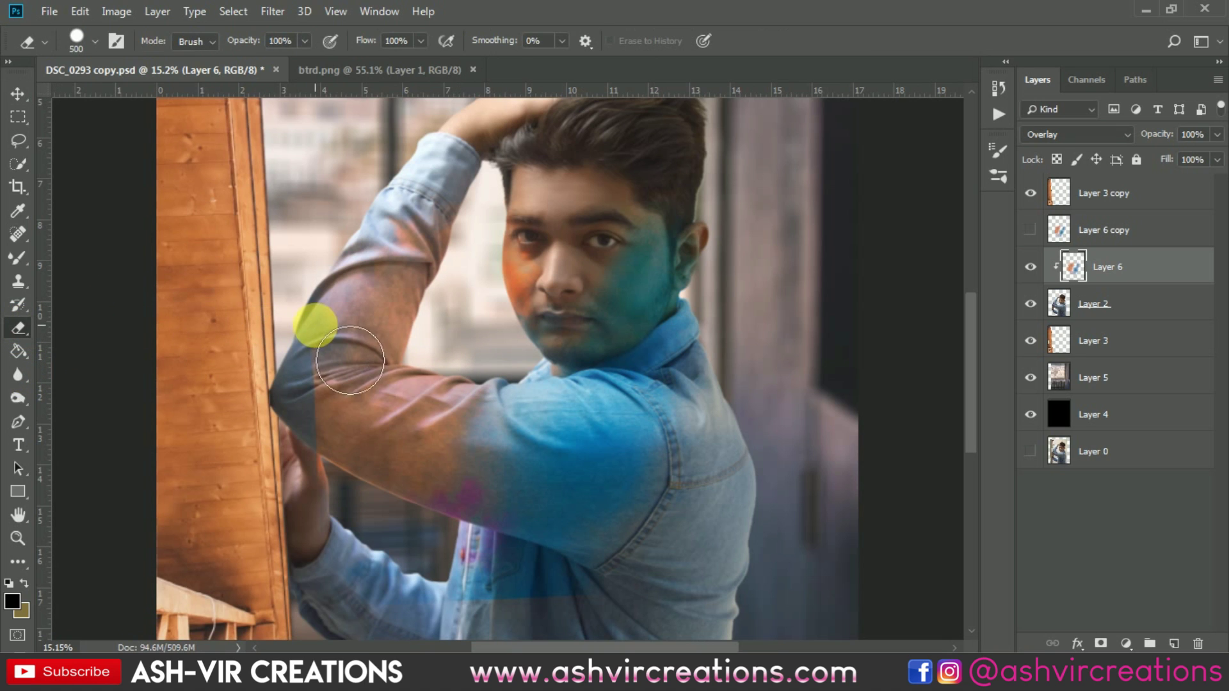
key("bracketright")
key("bracketright")
mouse_move(350, 360)
left_mouse_down()
mouse_move(330, 384)
mouse_move(357, 457)
mouse_move(349, 467)
mouse_move(360, 398)
mouse_move(339, 449)
mouse_move(367, 605)
mouse_move(476, 637)
mouse_move(633, 633)
mouse_move(675, 604)
left_mouse_up()
key("ctrl+z")
right_click(398, 295)
double_click(484, 478)
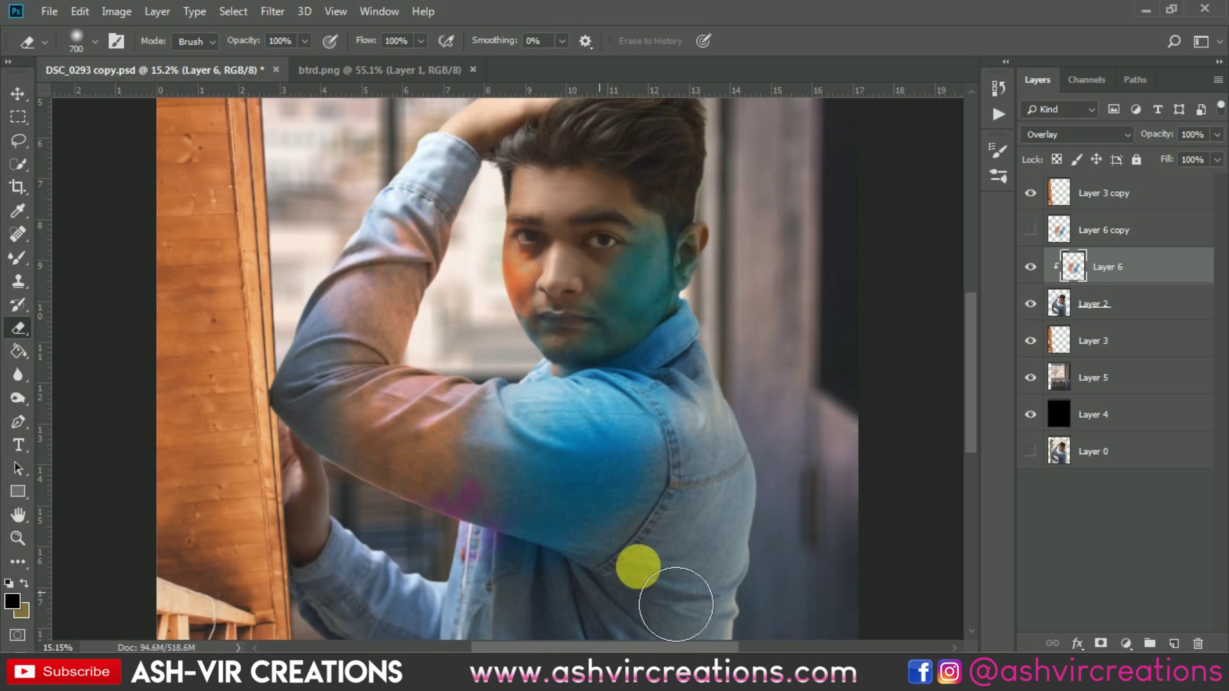
left_click_drag(638, 566, 741, 404)
Step: Compare the portrait with Layer 6's color hidden and shown
scroll(733, 520, "down", 4)
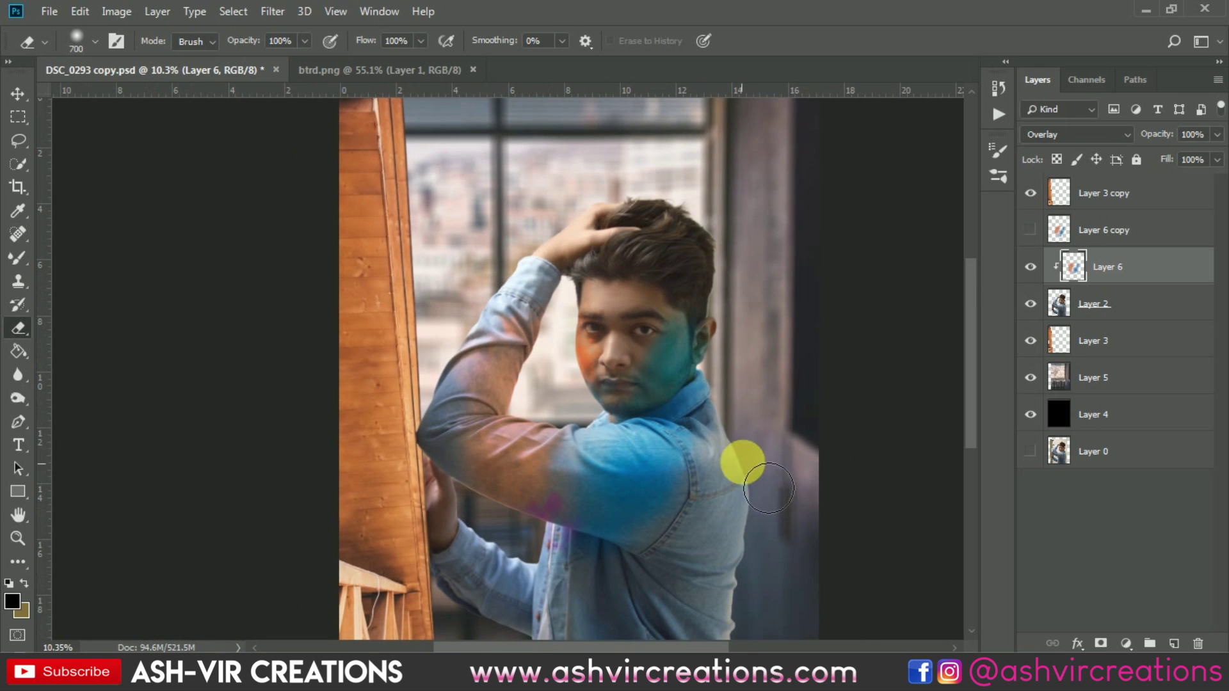
left_click(1038, 266)
scroll(551, 356, "up", 12)
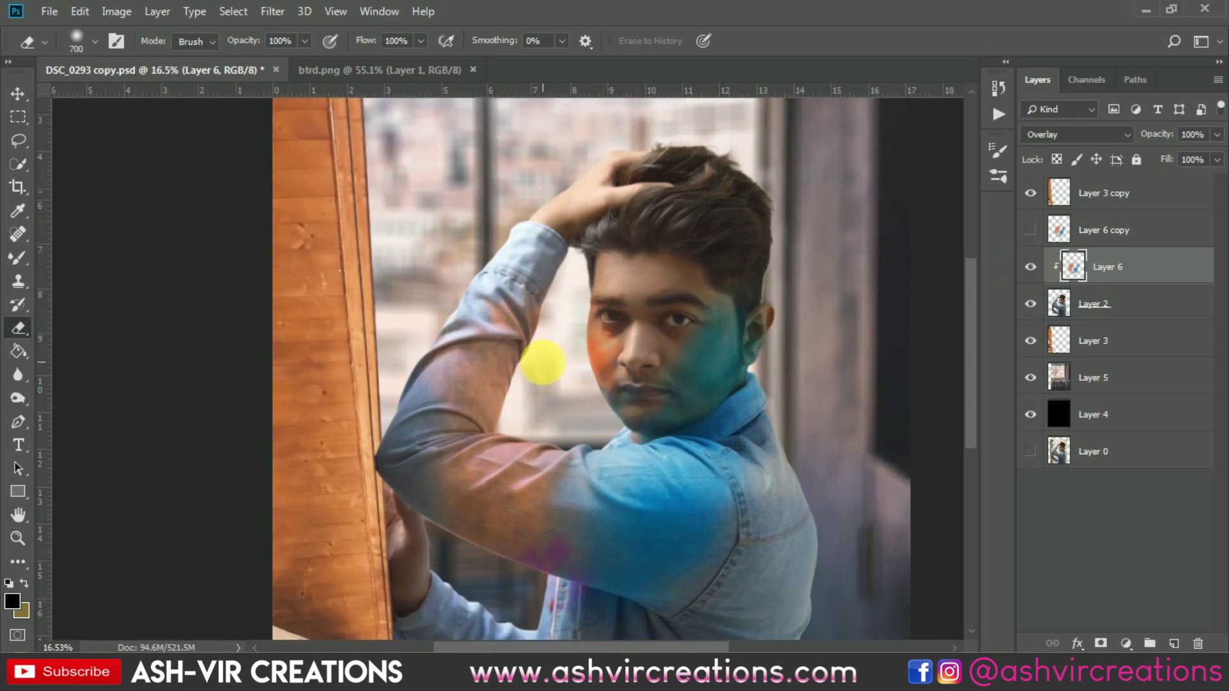
left_click(1030, 267)
left_click(1031, 267)
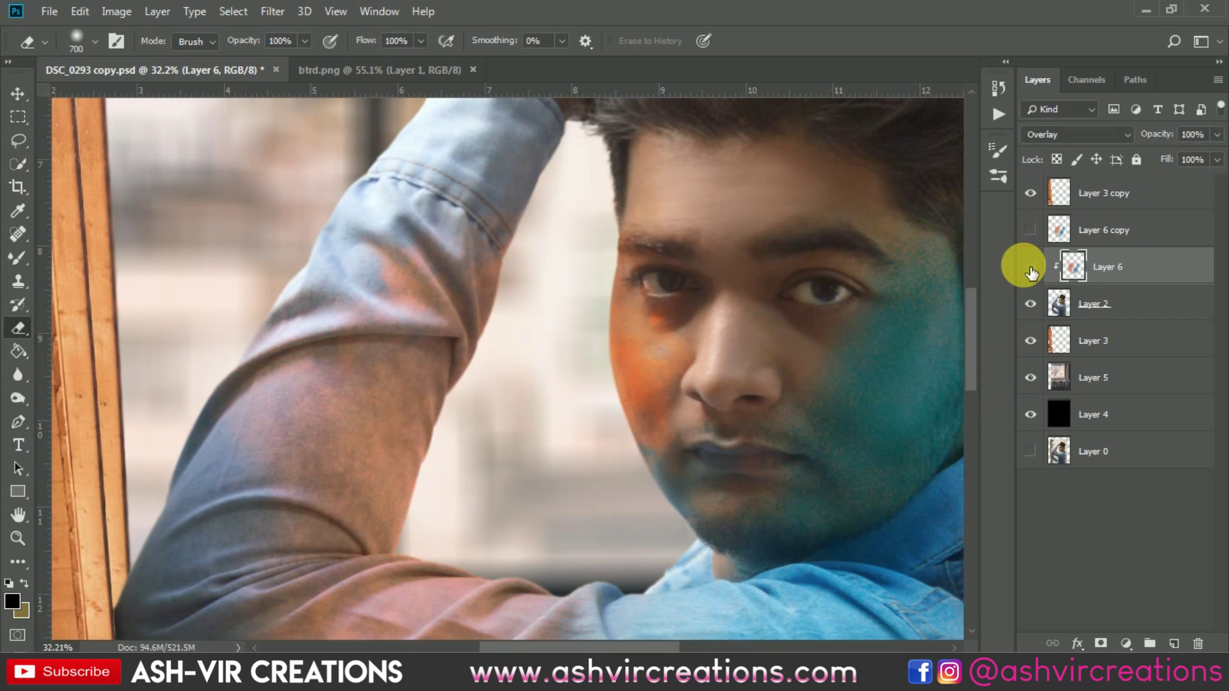
left_click(1031, 267)
left_click(1031, 267)
Step: Erase Layer 6's color spill around the eyes and bridge of the nose with a soft Eraser at size 200
scroll(701, 238, "up", 5)
key("bracketleft")
key("bracketleft")
key("bracketleft")
key("bracketleft")
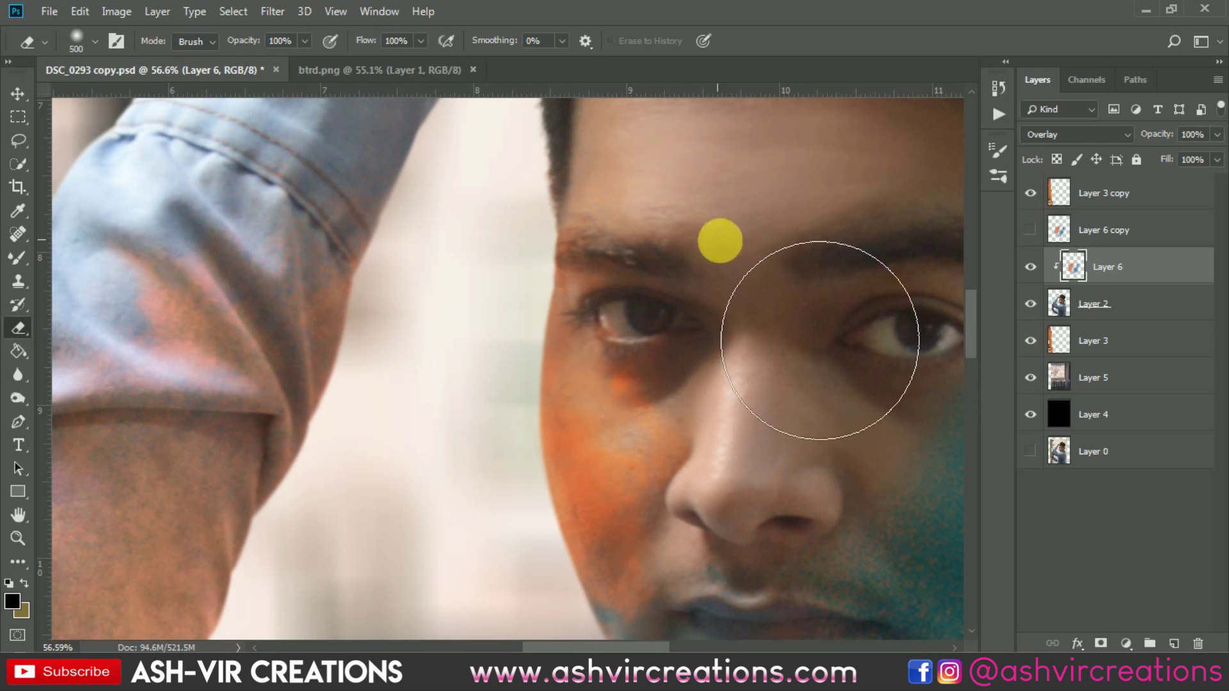
left_click_drag(872, 334, 698, 350)
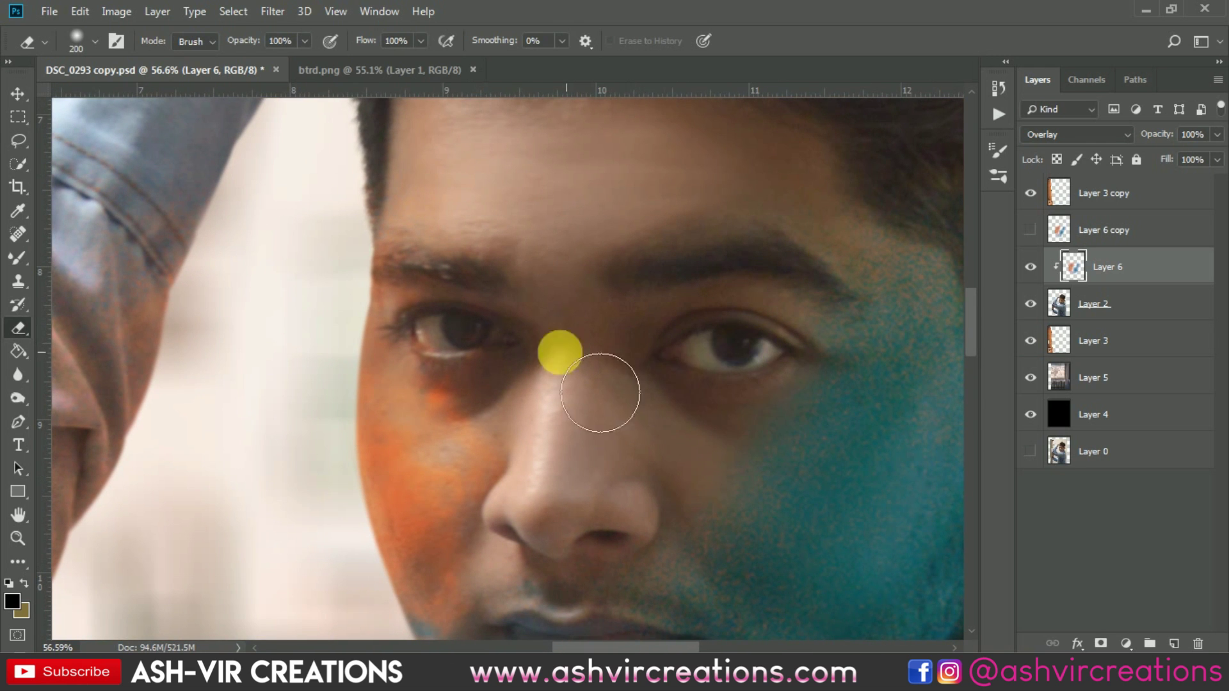
mouse_move(466, 369)
left_mouse_down()
mouse_move(517, 388)
mouse_move(580, 378)
left_mouse_up()
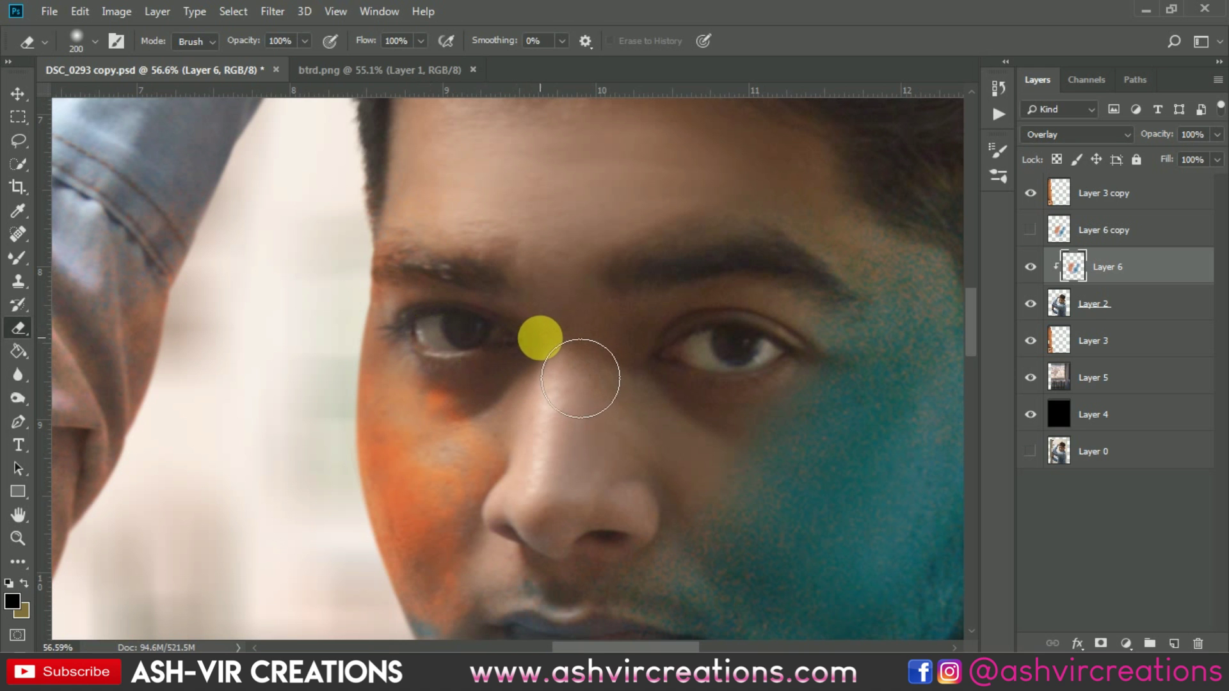
scroll(584, 377, "down", 2)
scroll(544, 336, "down", 2)
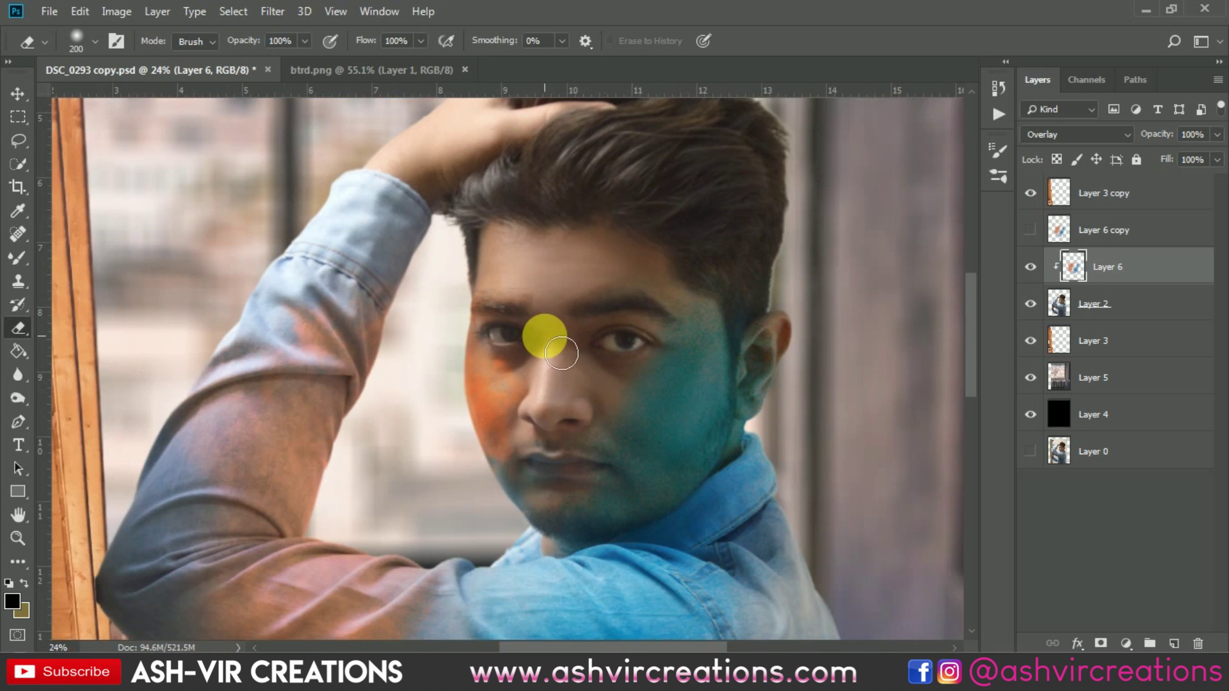
Step: Erase the light fringe on Layer 2 along the hair edge above the ear, using a soft Eraser at size 25 to 35
key("v")
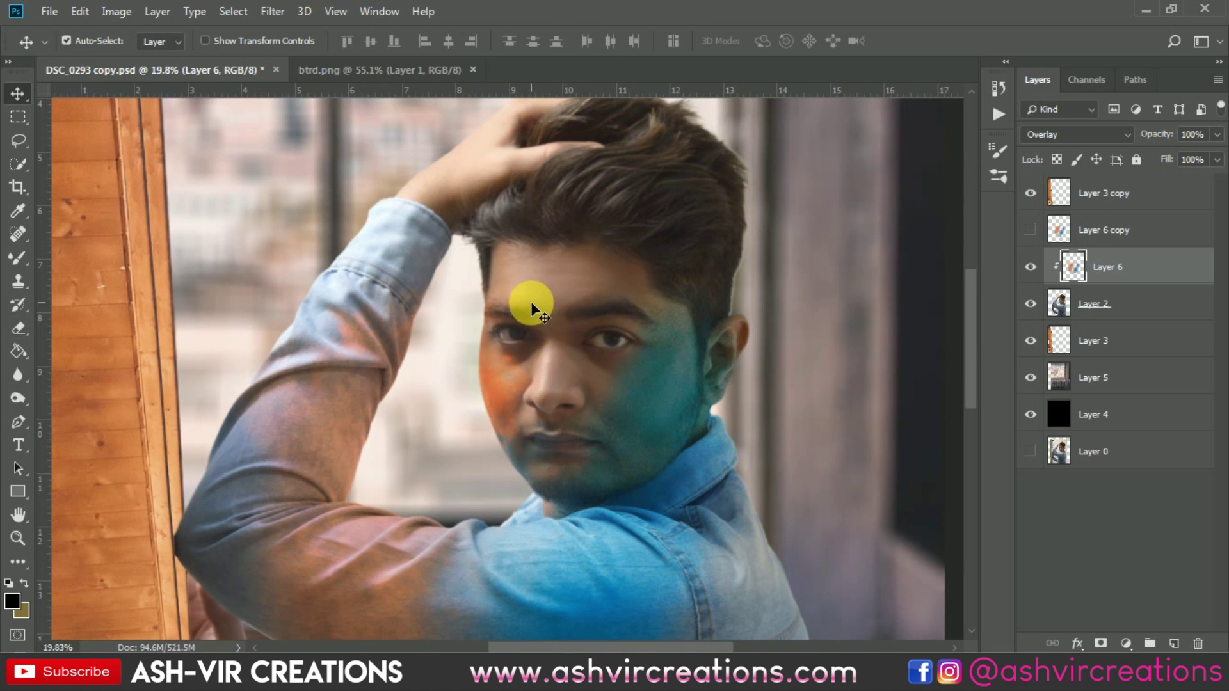
scroll(761, 275, "up", 4)
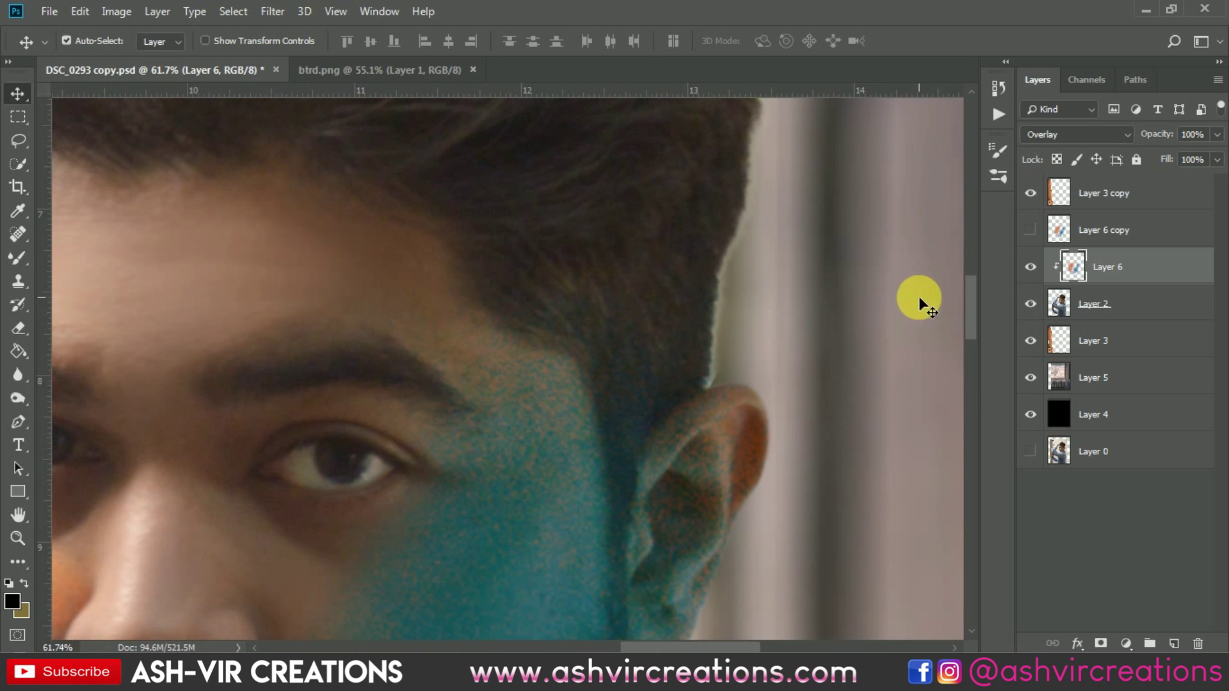
left_click(1094, 303)
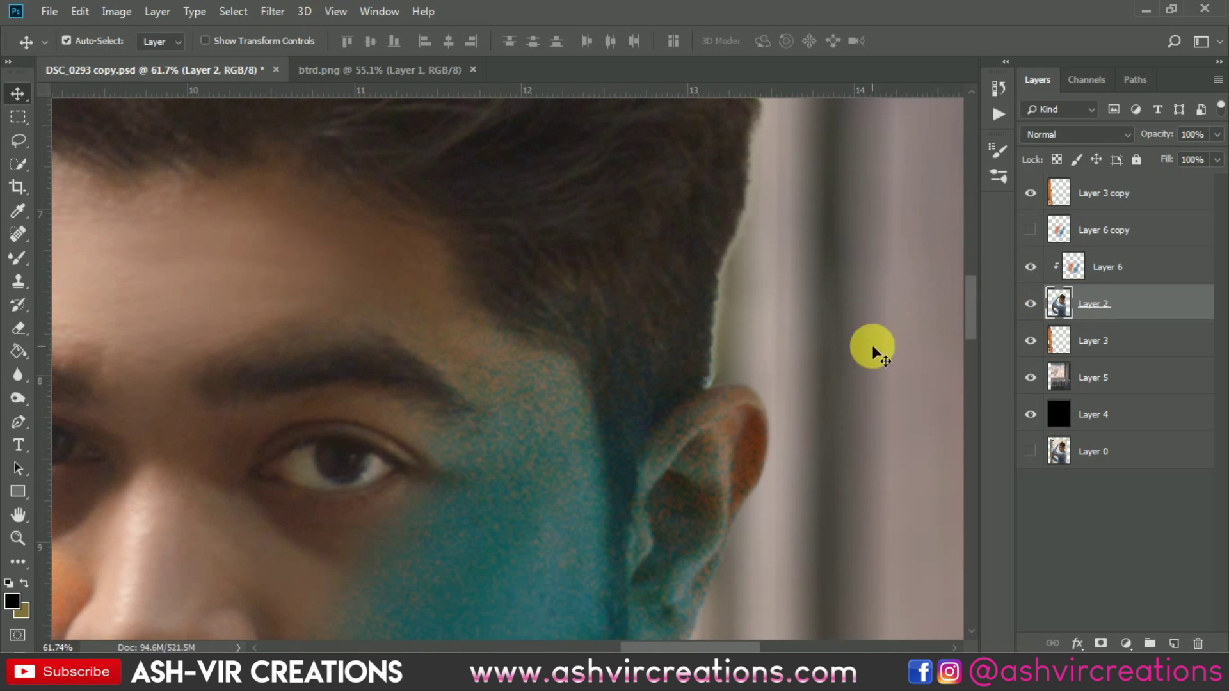
key("e")
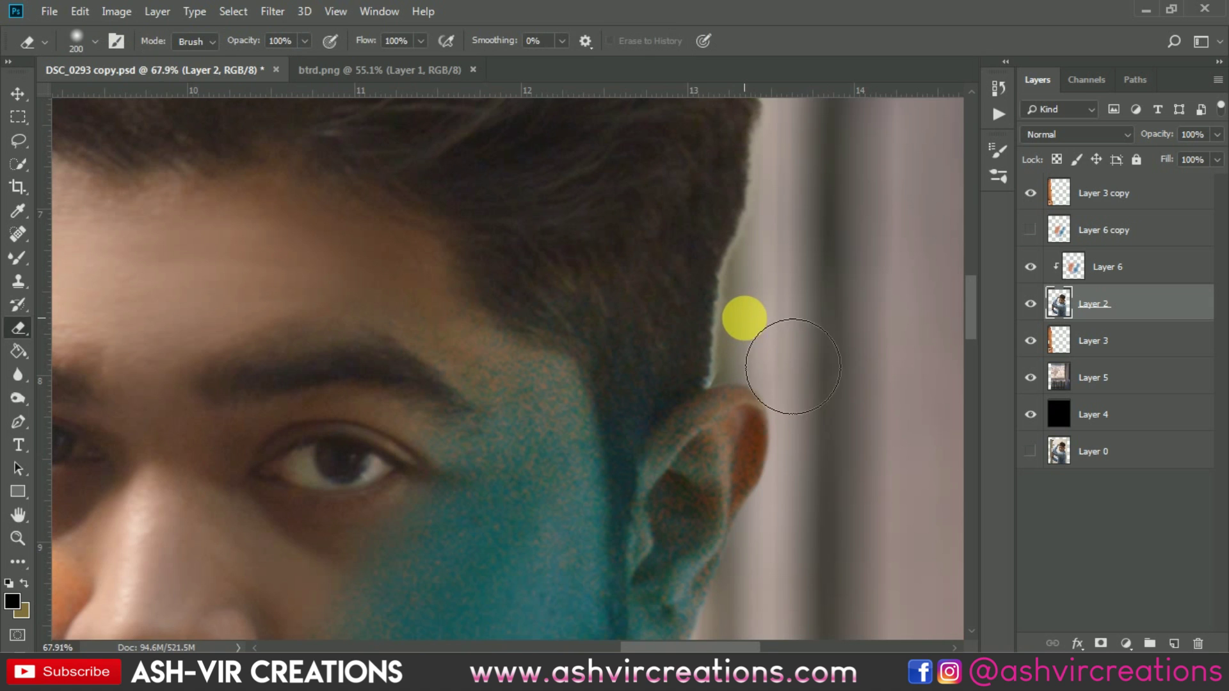
scroll(736, 320, "up", 2)
key("bracketleft")
key("bracketleft")
key("bracketleft")
key("bracketleft")
key("bracketleft")
key("bracketleft")
scroll(714, 378, "up", 3)
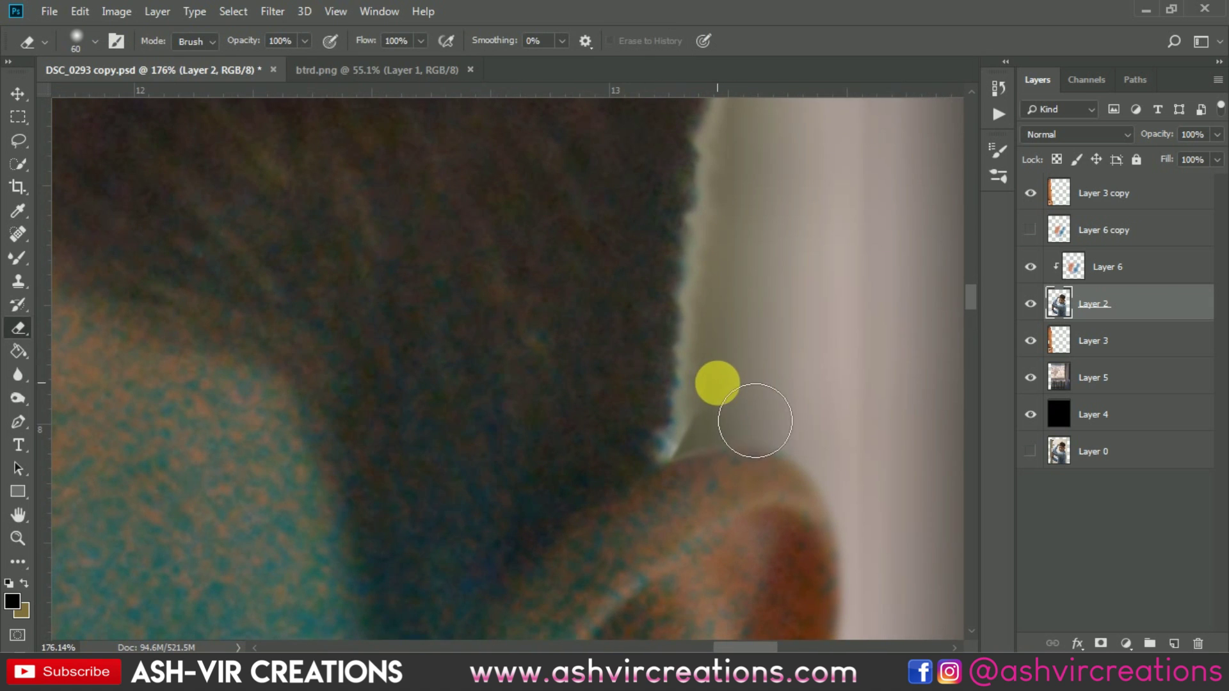
left_click_drag(674, 443, 710, 395)
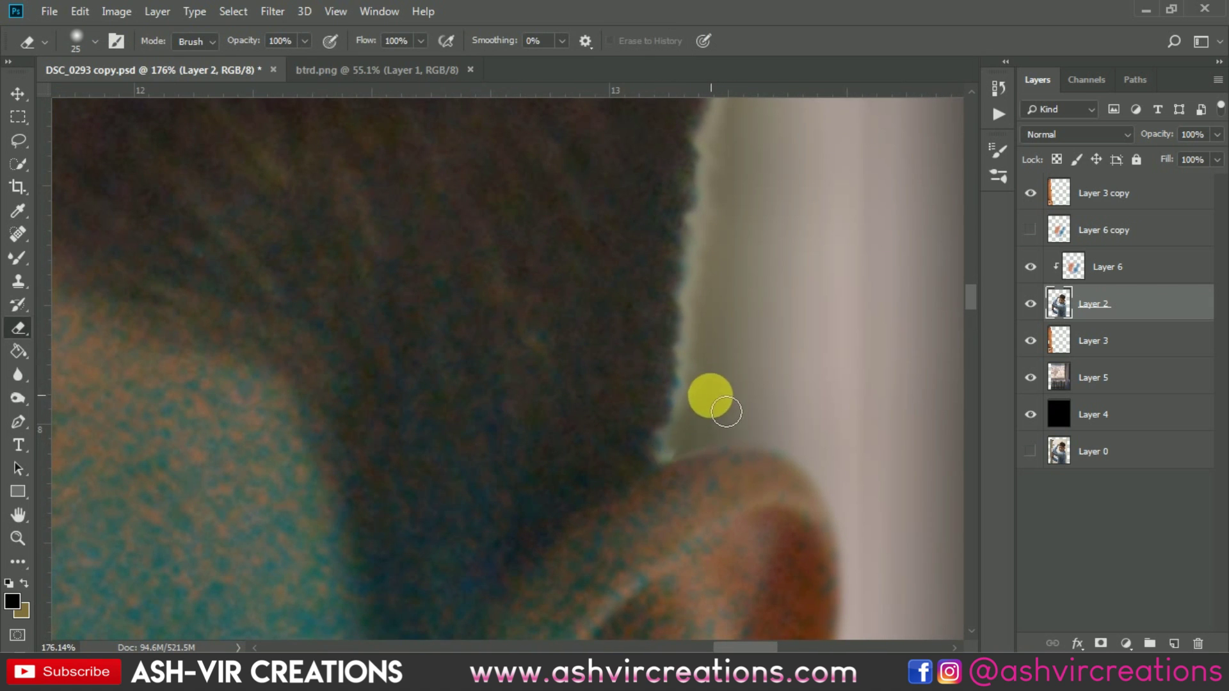
key("bracketright")
key("bracketright")
mouse_move(700, 349)
left_mouse_down()
mouse_move(708, 211)
mouse_move(714, 457)
mouse_move(694, 346)
mouse_move(763, 189)
left_mouse_up()
mouse_move(723, 276)
left_mouse_down()
mouse_move(756, 177)
mouse_move(748, 389)
left_mouse_up()
scroll(774, 312, "down", 5)
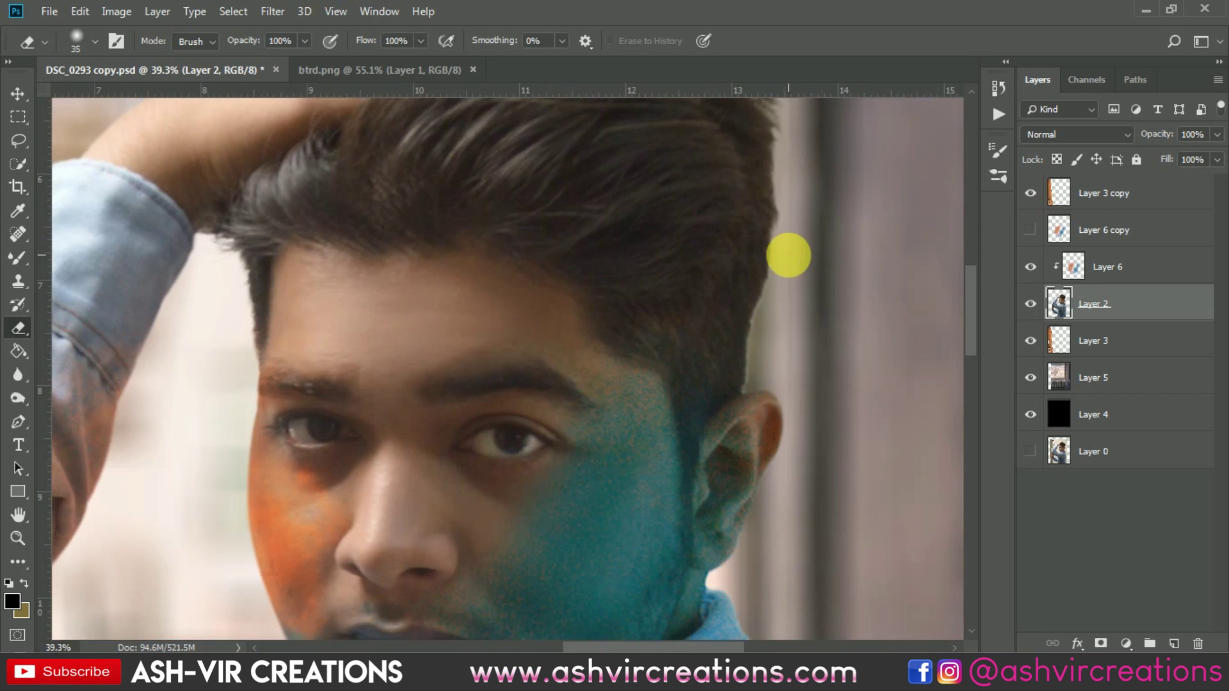
scroll(794, 260, "down", 2)
scroll(789, 277, "up", 2)
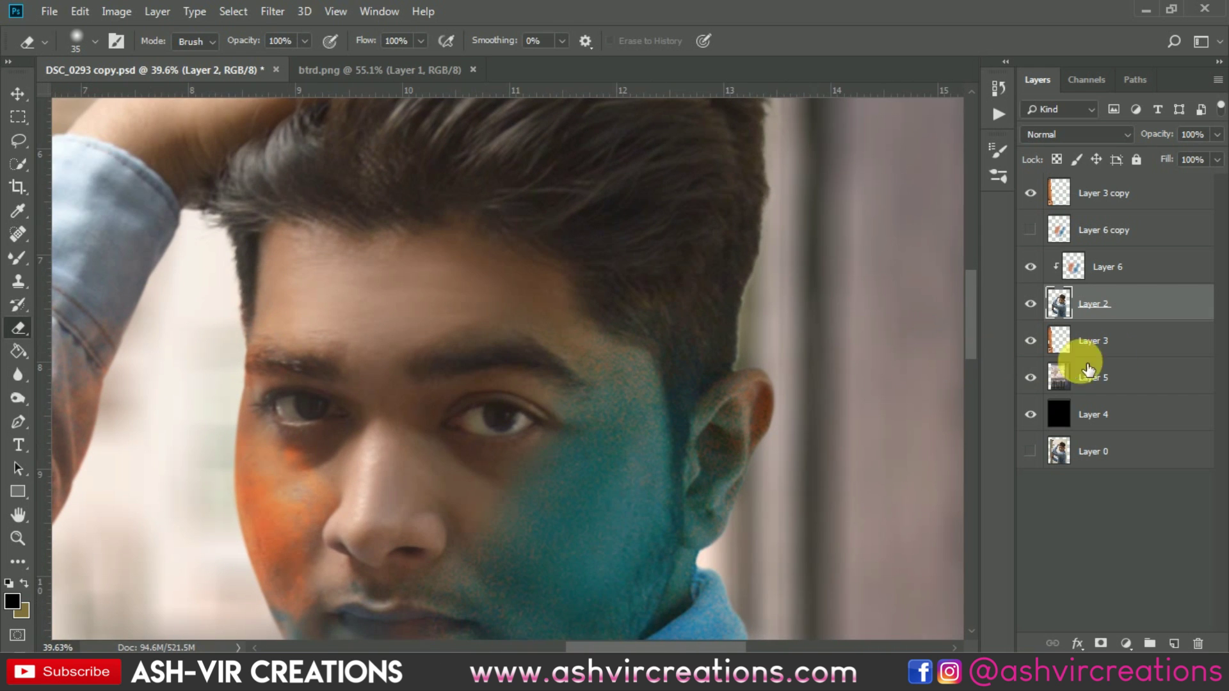
Step: Paint the sampled dark hair color over the pale hair edge above the ear on Layer 6 with an 80 px Soft Round brush
left_click(1143, 274)
left_click(18, 258)
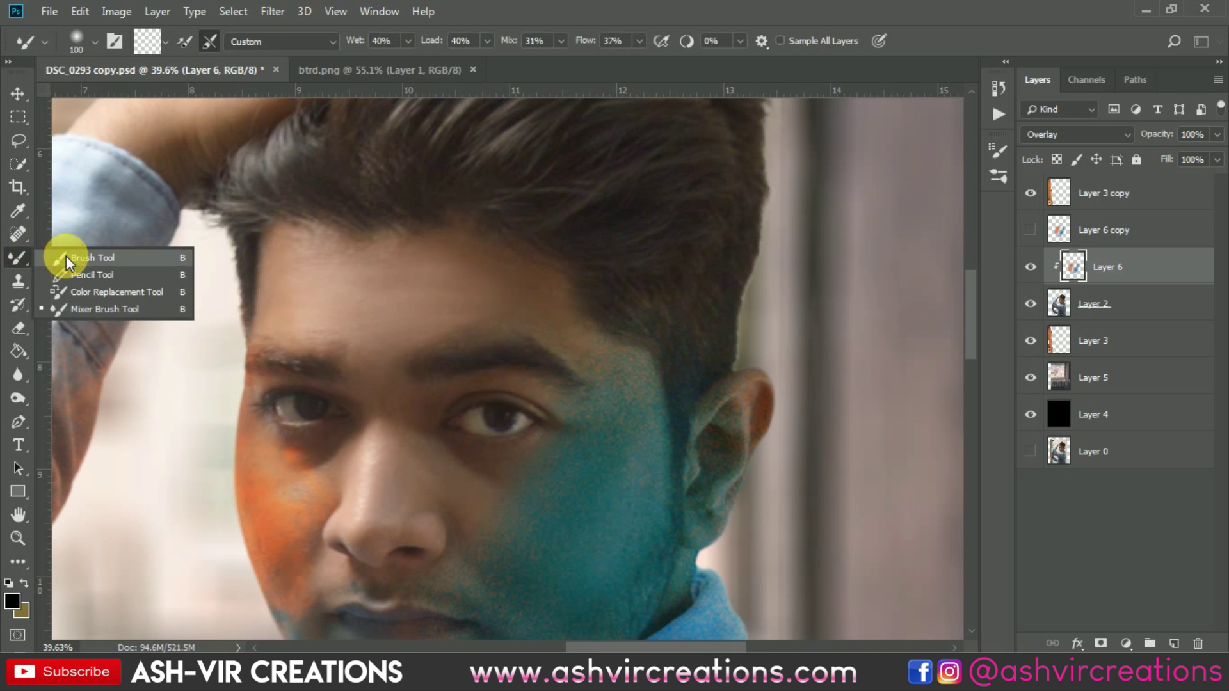
left_click(64, 252)
scroll(746, 340, "up", 4)
right_click(743, 318)
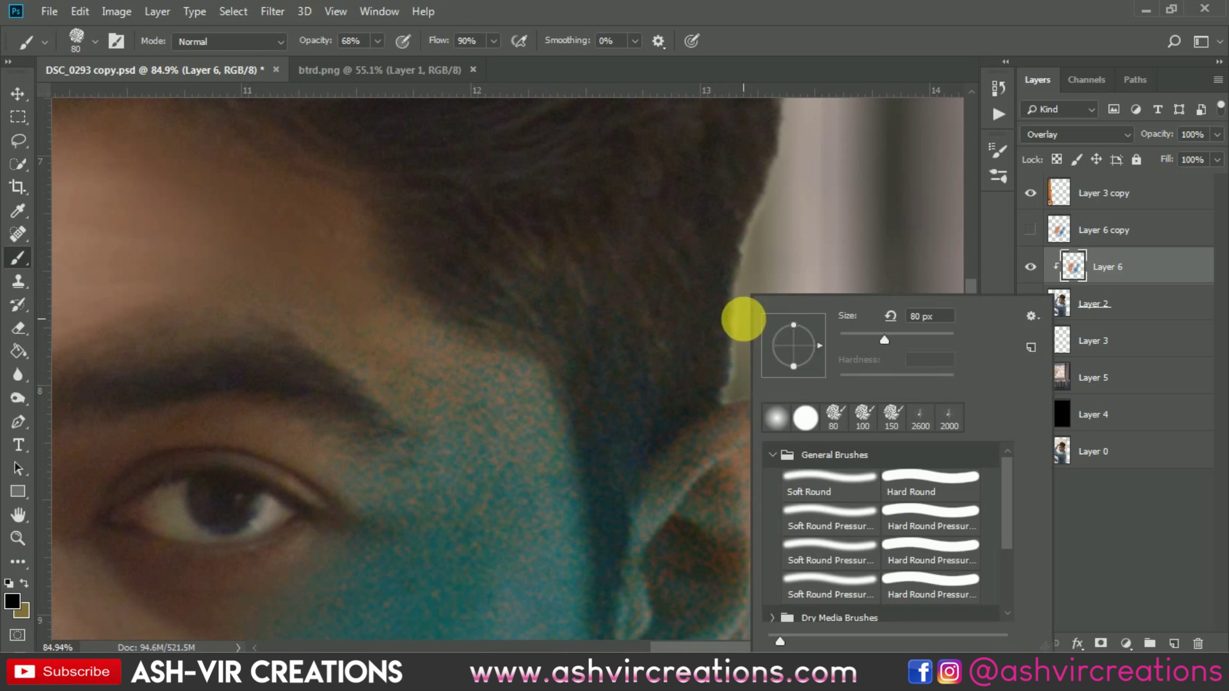
left_click(849, 499)
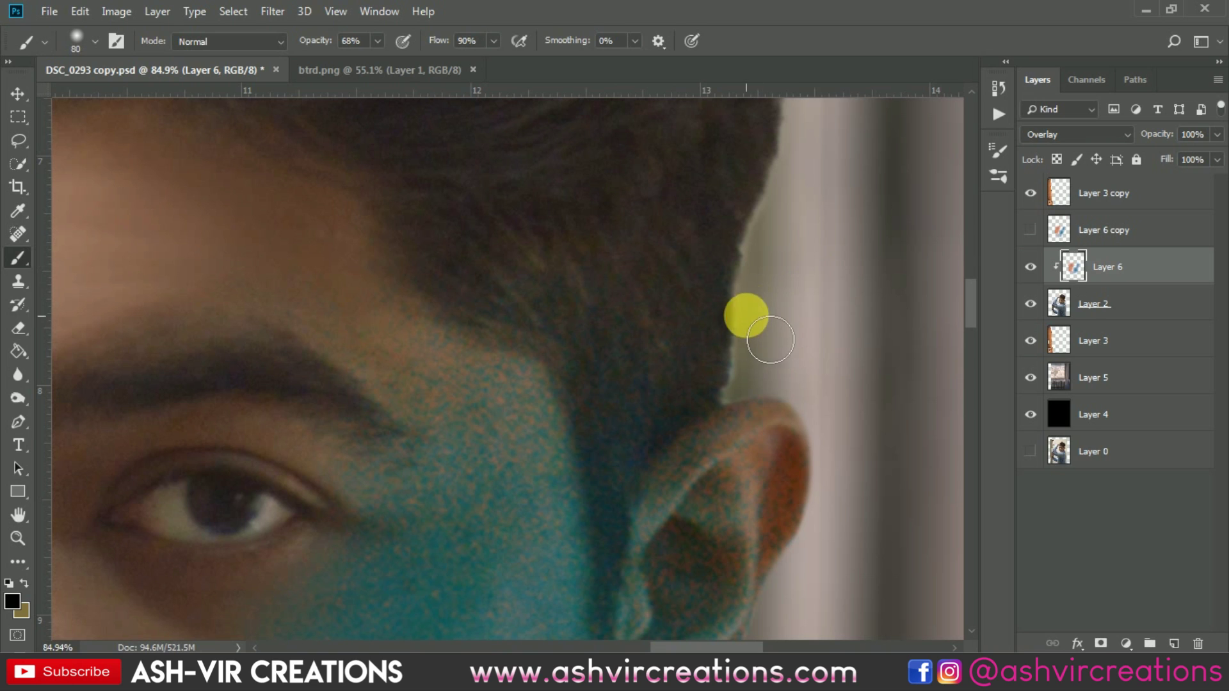
key("alt")
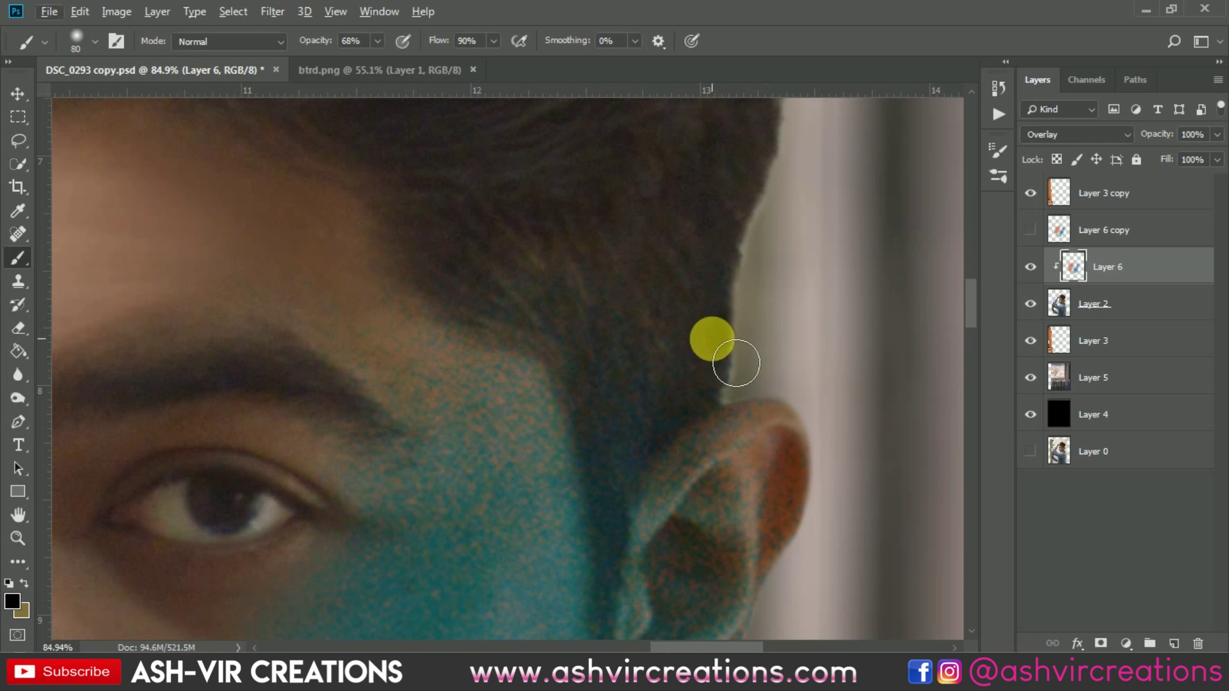
key("ctrl+z")
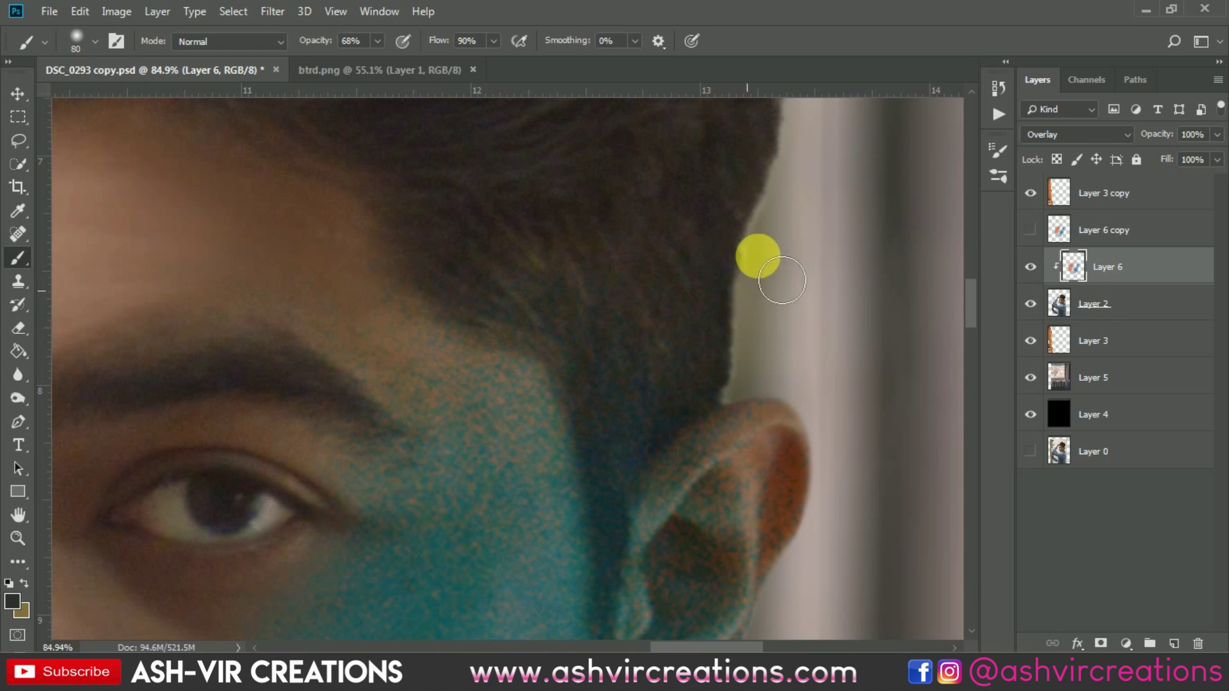
scroll(801, 268, "down", 5)
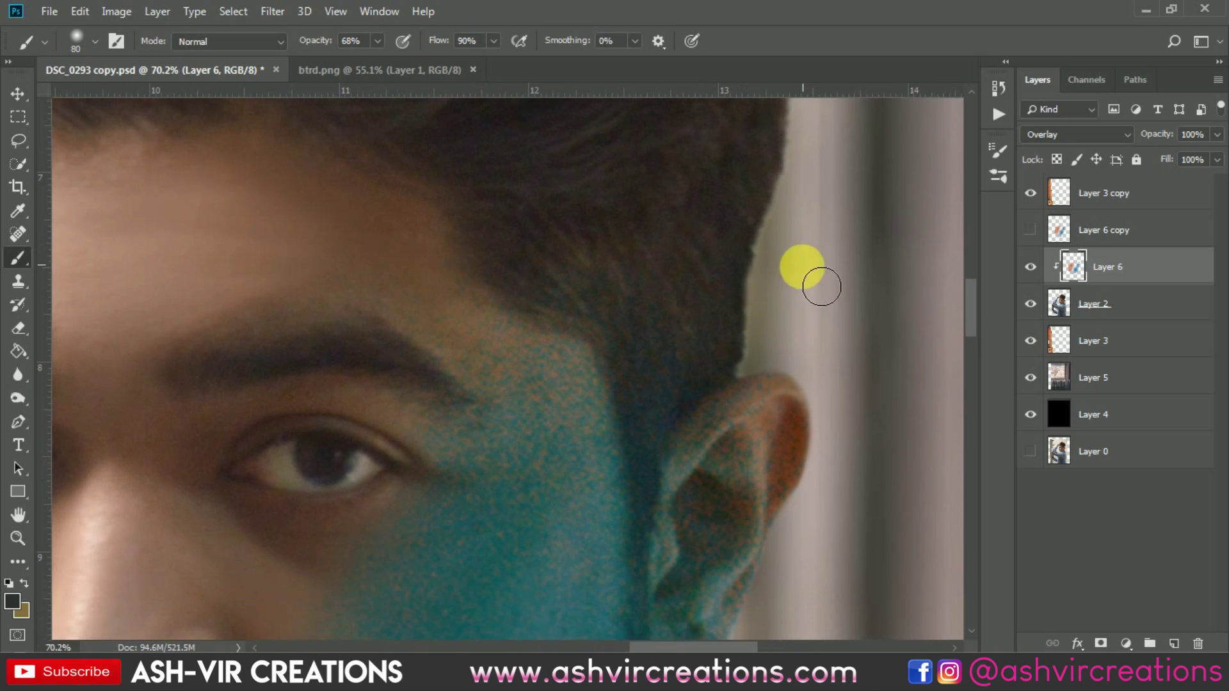
scroll(780, 286, "up", 7)
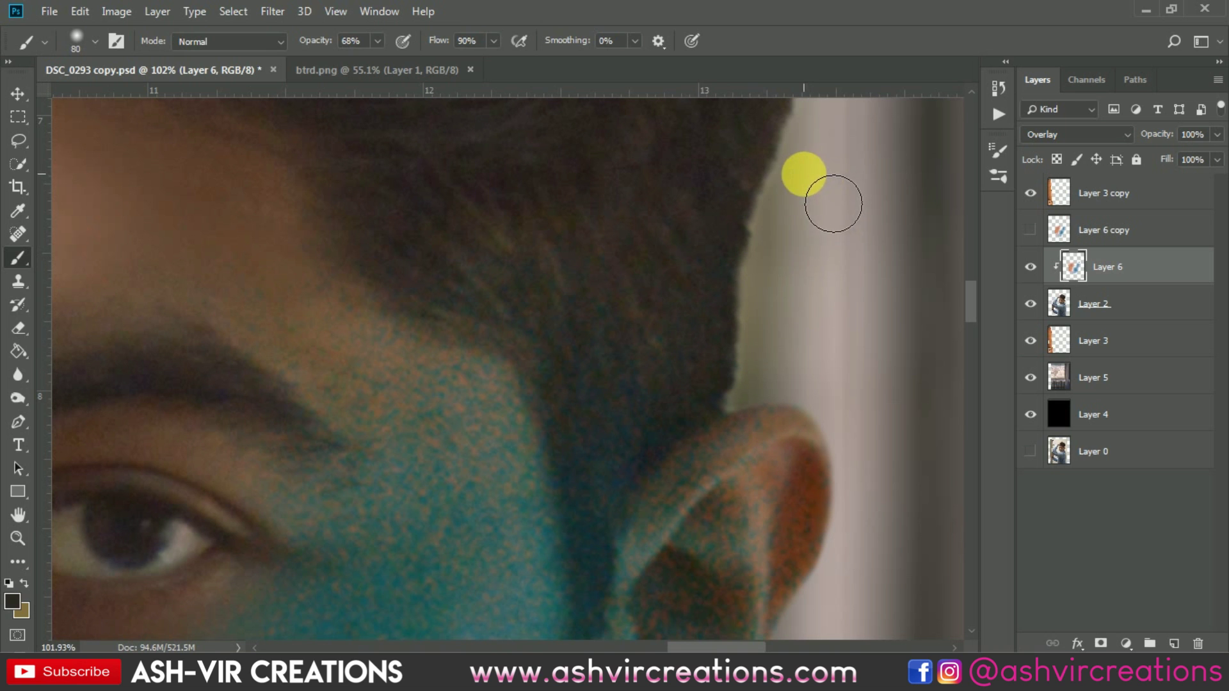
scroll(810, 253, "down", 5)
scroll(810, 253, "down", 4)
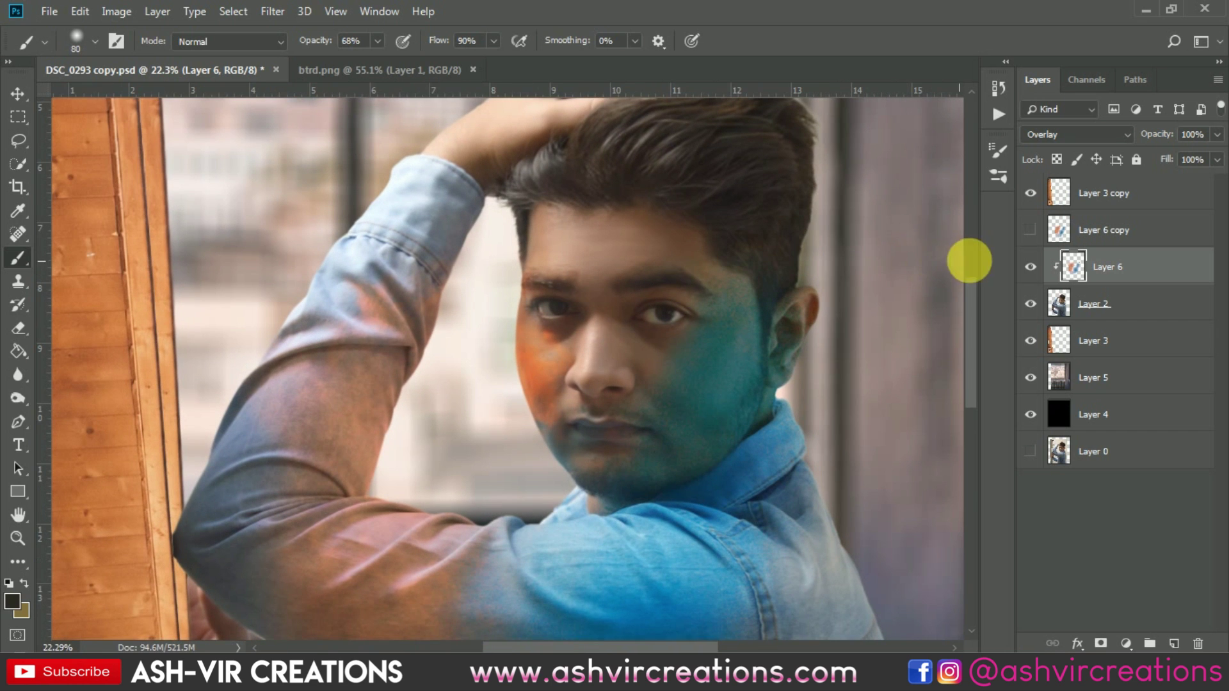
Step: Compare the portrait with and without Layer 6's color after the hair edge cleanup
left_click(1031, 267)
left_click(1031, 266)
left_click(1030, 266)
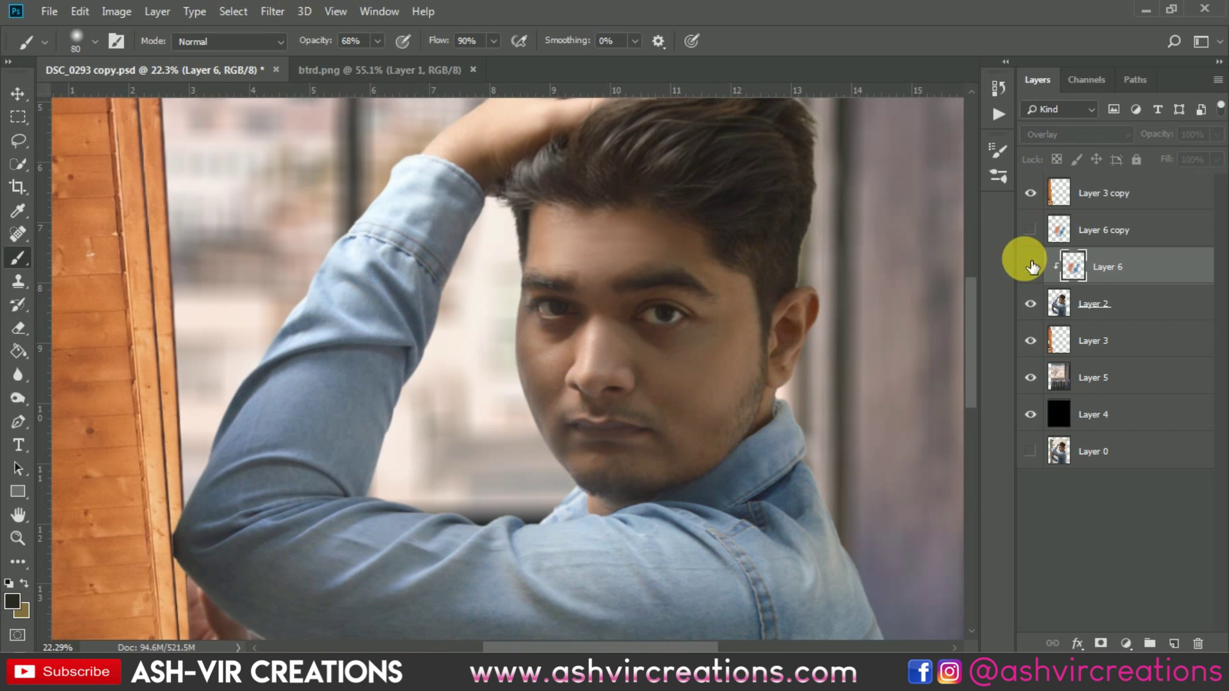
left_click(1031, 266)
Step: Clone clean background over the discolored strip beside the hair and ear on Layer 5 with the Clone Stamp at size 200
scroll(856, 243, "up", 6)
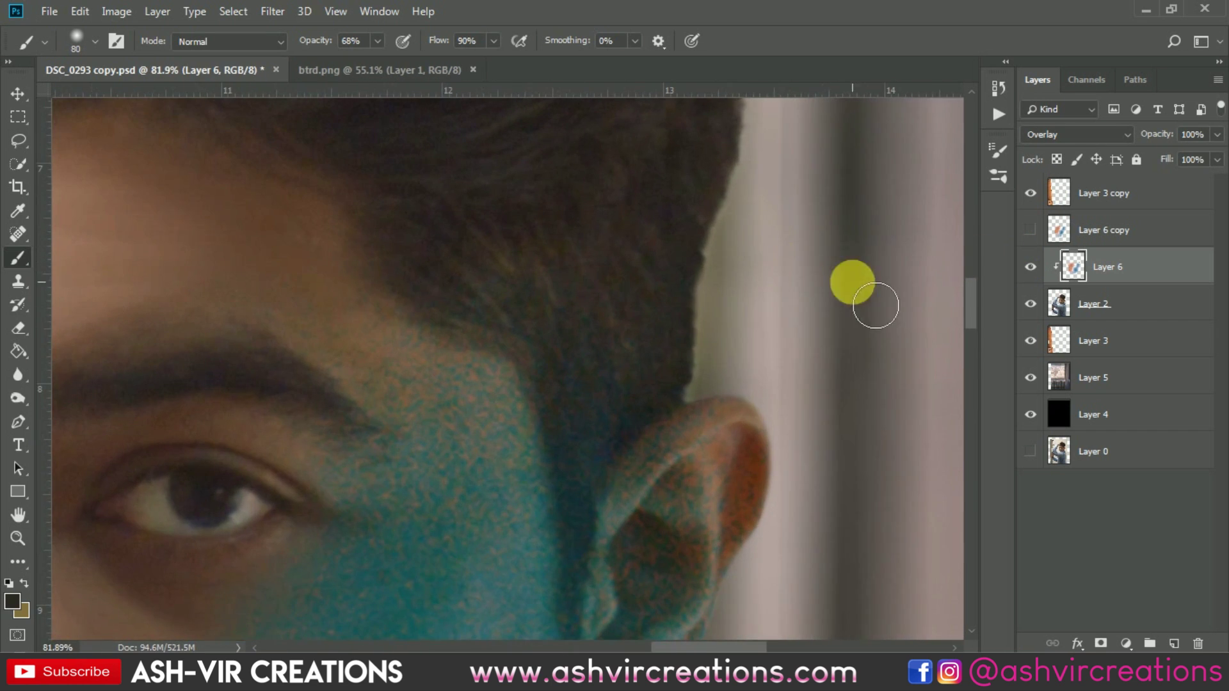
left_click(1038, 381)
left_click(1030, 378)
left_click(1082, 376)
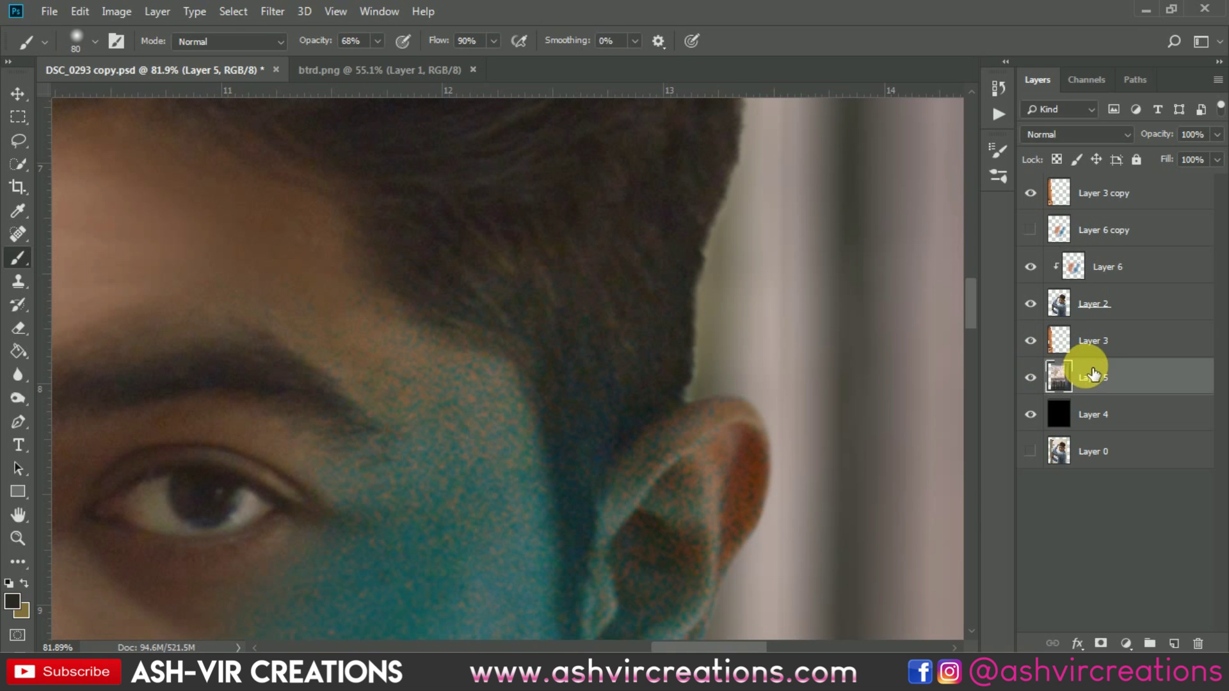
key("s")
scroll(725, 221, "down", 2)
key("alt")
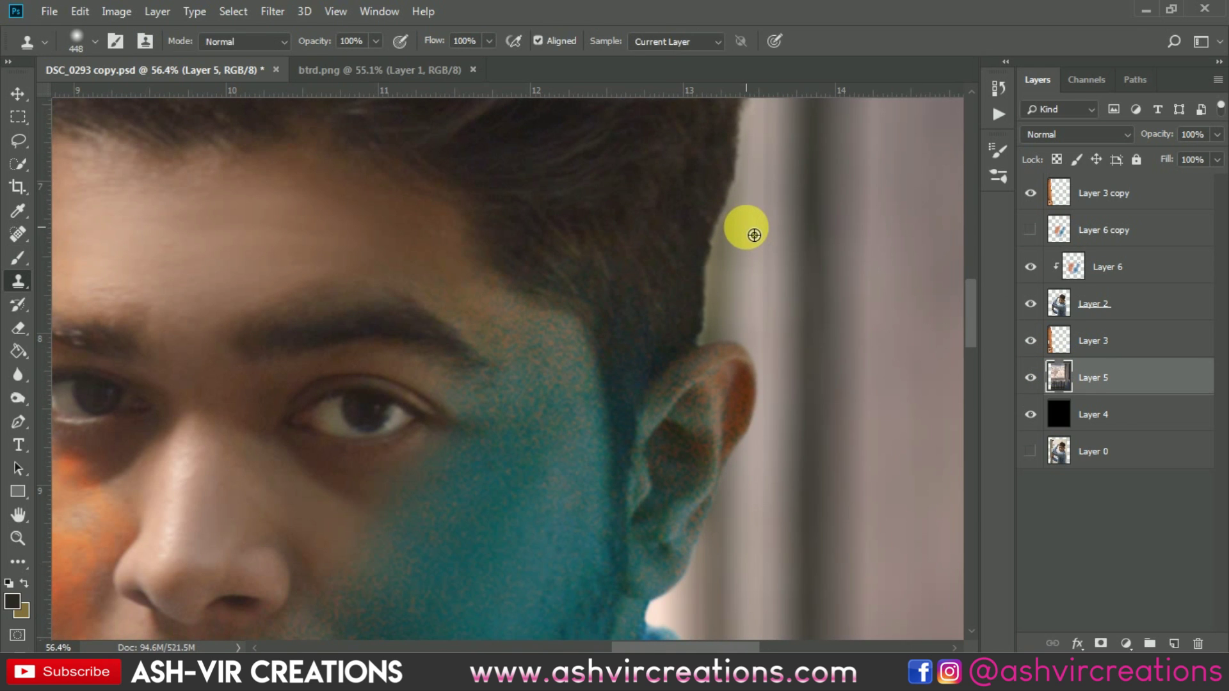
key("bracketleft")
left_click(746, 227)
key("bracketleft")
left_click(747, 227)
left_click(755, 277)
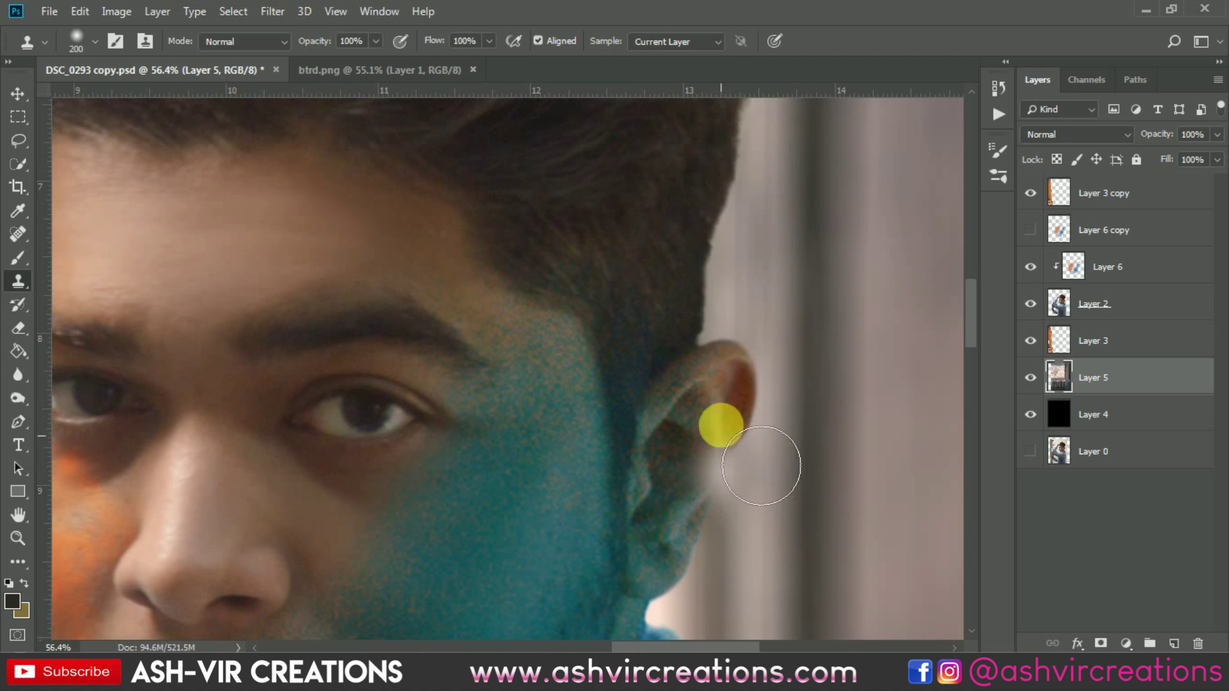
scroll(730, 233, "down", 2)
scroll(729, 234, "down", 3)
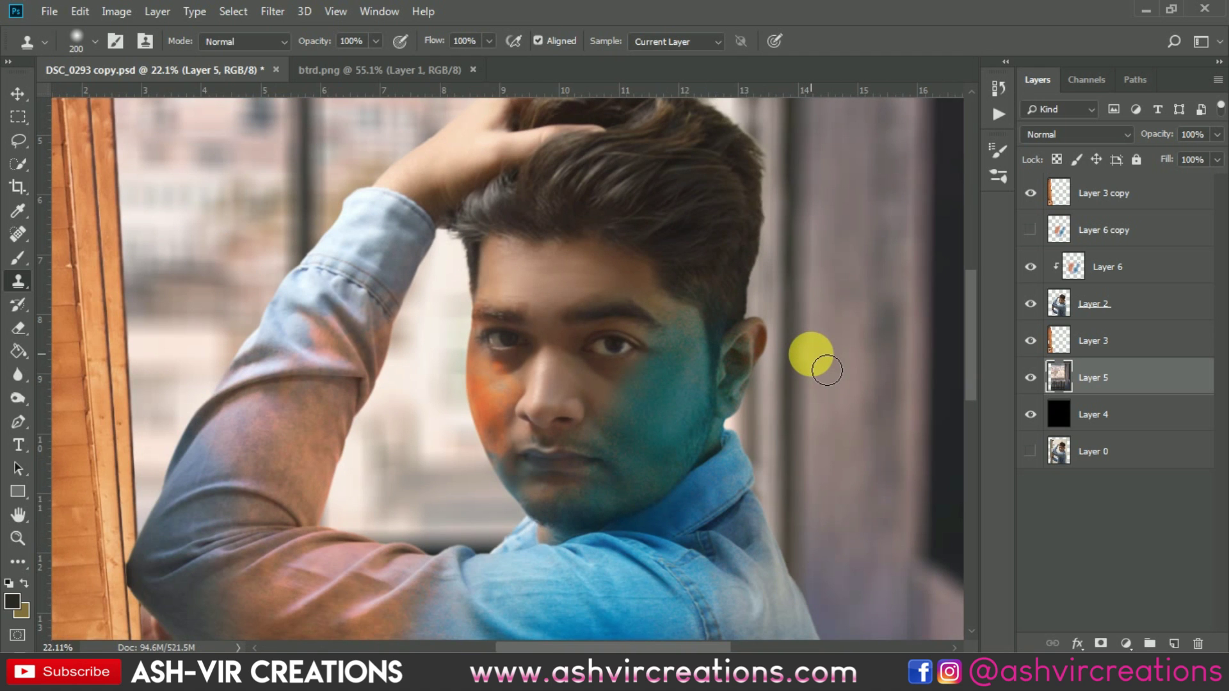
scroll(827, 370, "down", 1)
key("v")
scroll(704, 323, "down", 2)
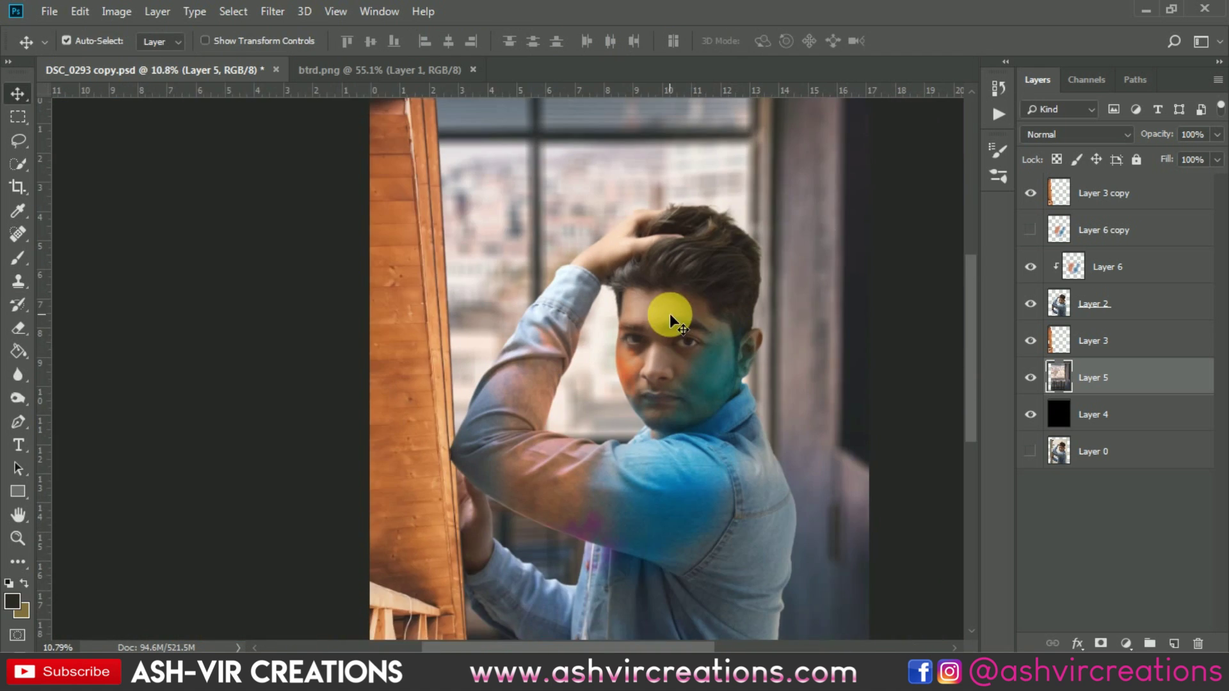
Step: Duplicate the hidden Layer 6 copy
left_click(1121, 270)
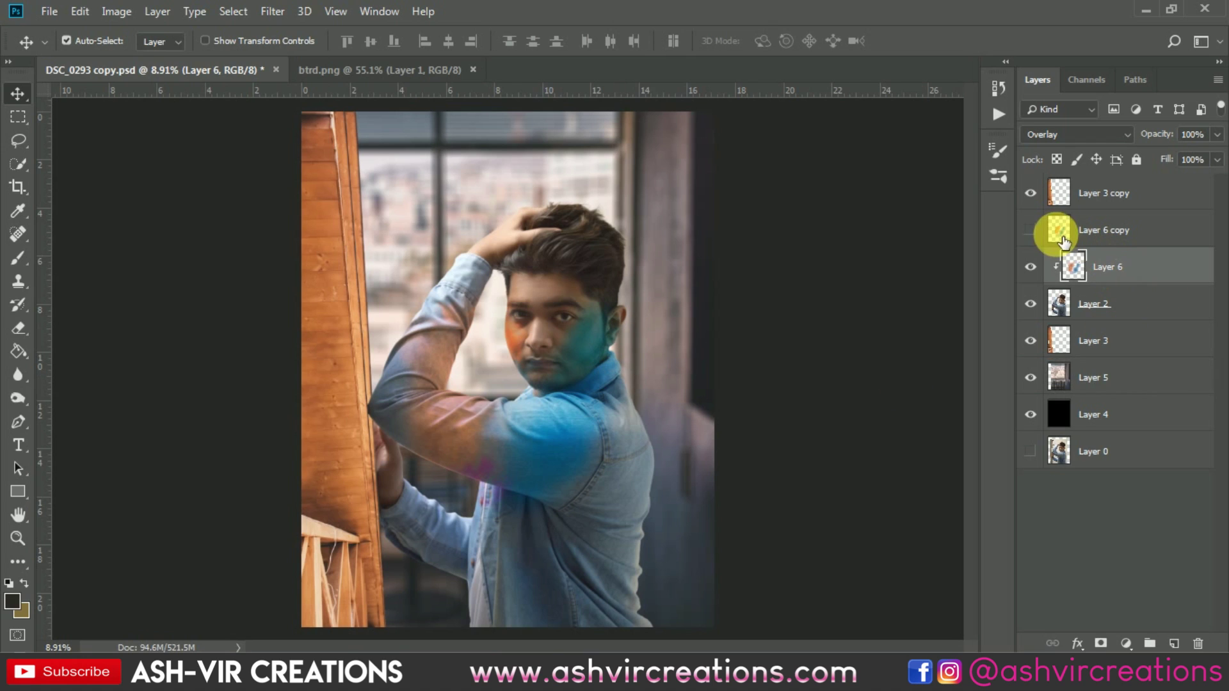
left_click(1119, 237)
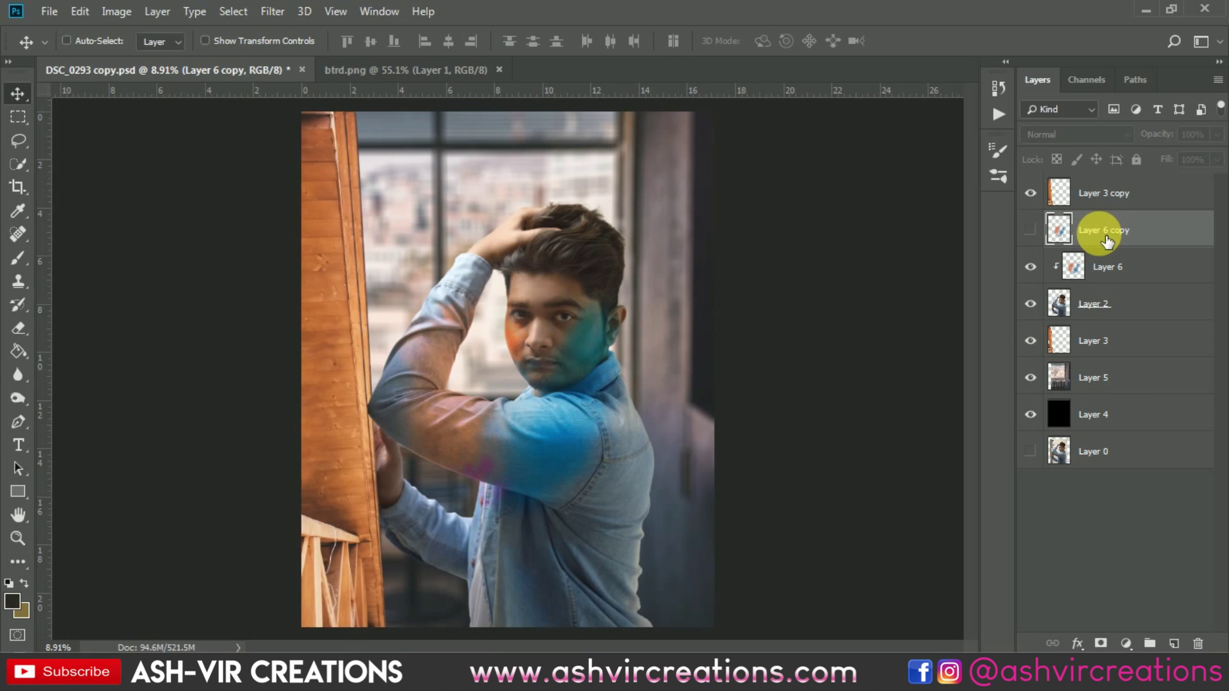
key("ctrl+j")
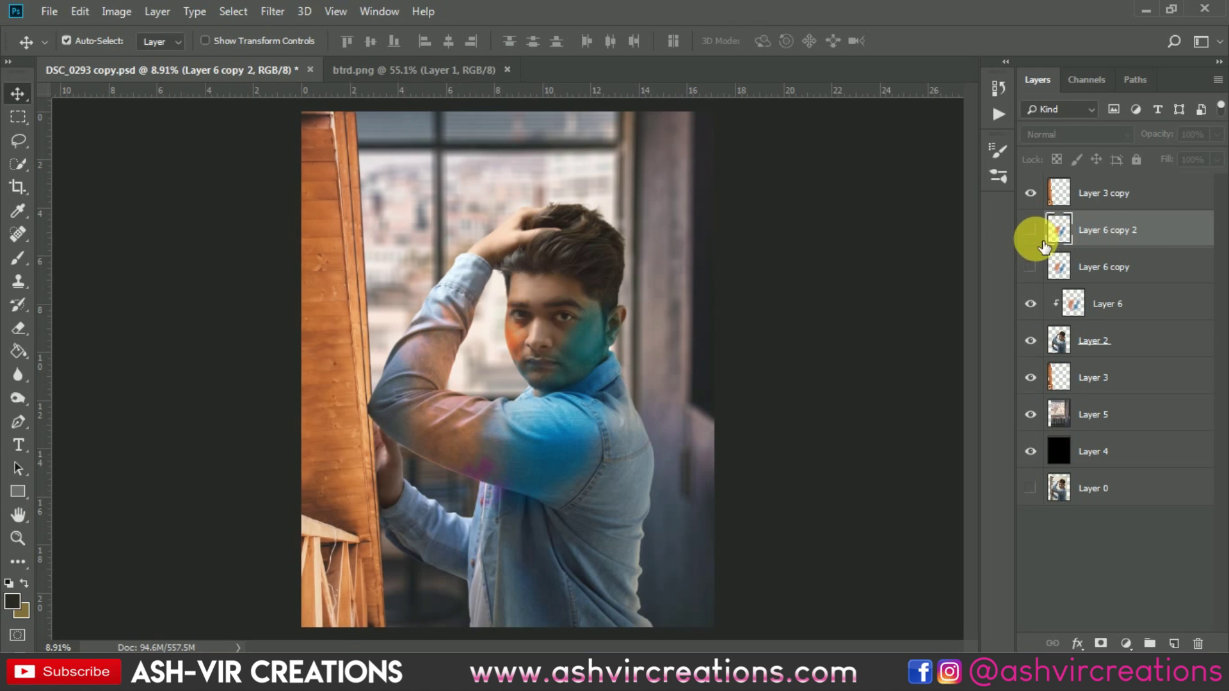
Step: Show Layer 6 copy and clip it to the portrait together with Layer 6
left_click(1100, 272)
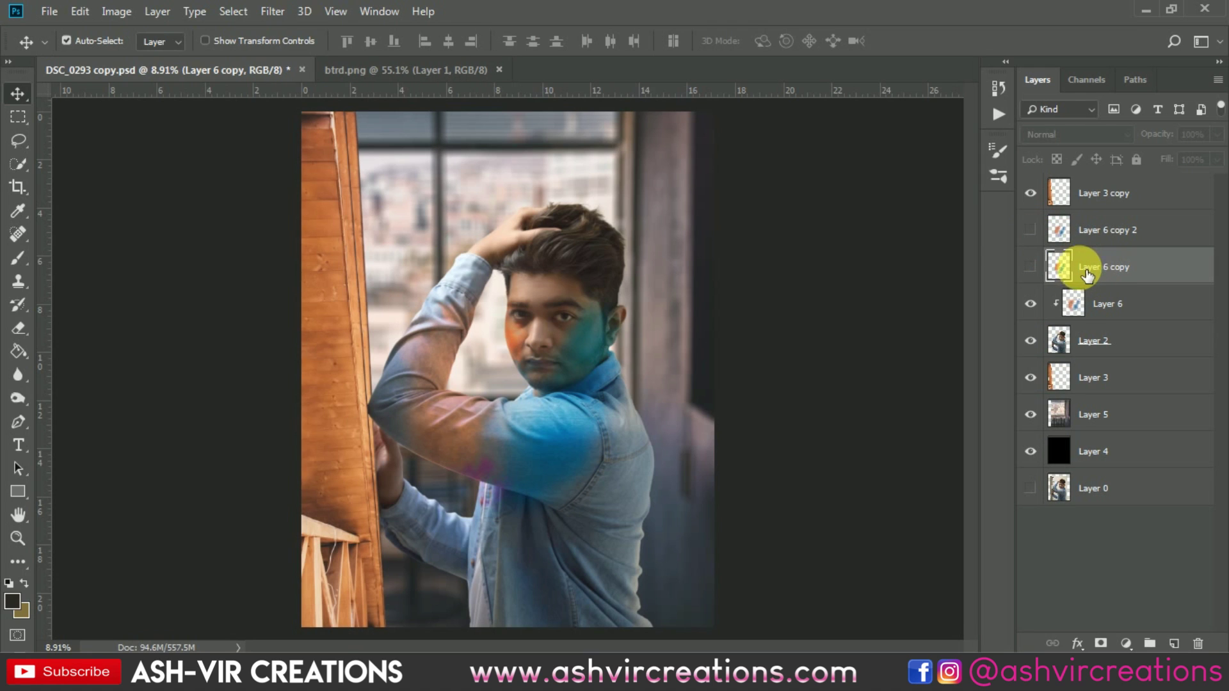
left_click(1032, 269)
right_click(1105, 266)
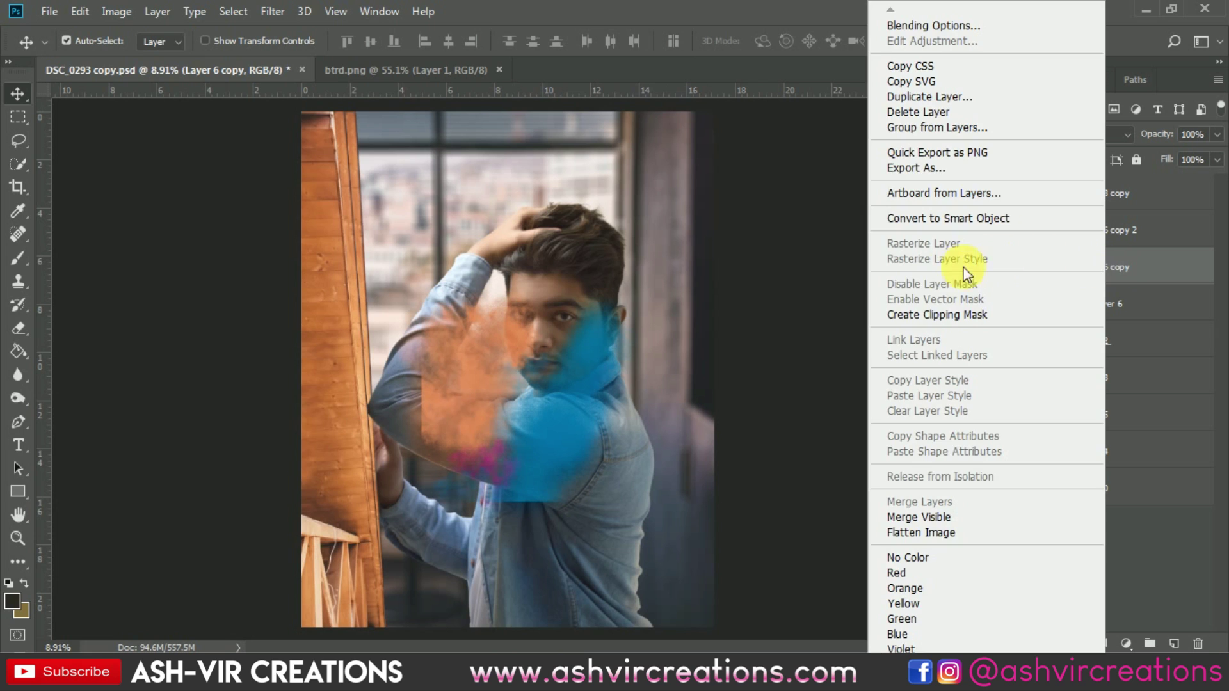
left_click(919, 314)
Step: Start transforming Layer 6 copy, move its colors down over the lower shirt and set its blend mode to Overlay
key("ctrl+t")
left_click_drag(521, 383, 550, 570)
left_click(1049, 134)
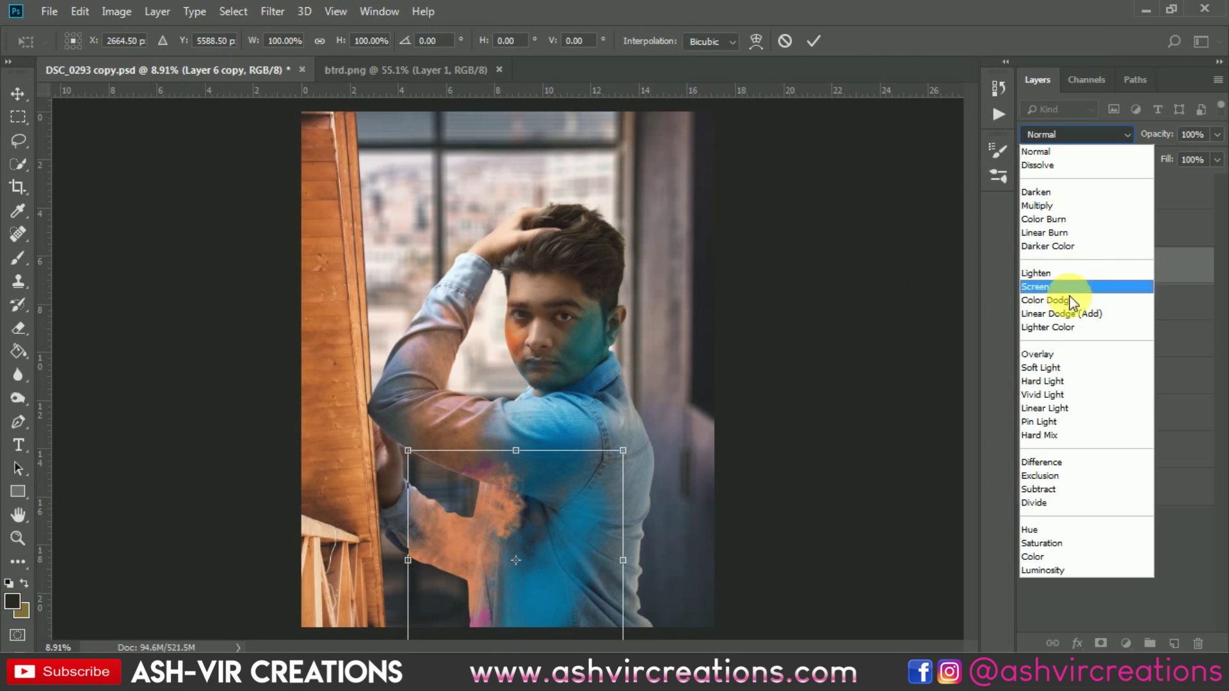
left_click(1062, 356)
Step: Rotate Layer 6 copy to about -42°, place its colors over the lower sleeve and shirt front, and apply the transform
left_click_drag(571, 544, 530, 585)
left_click_drag(517, 560, 521, 543)
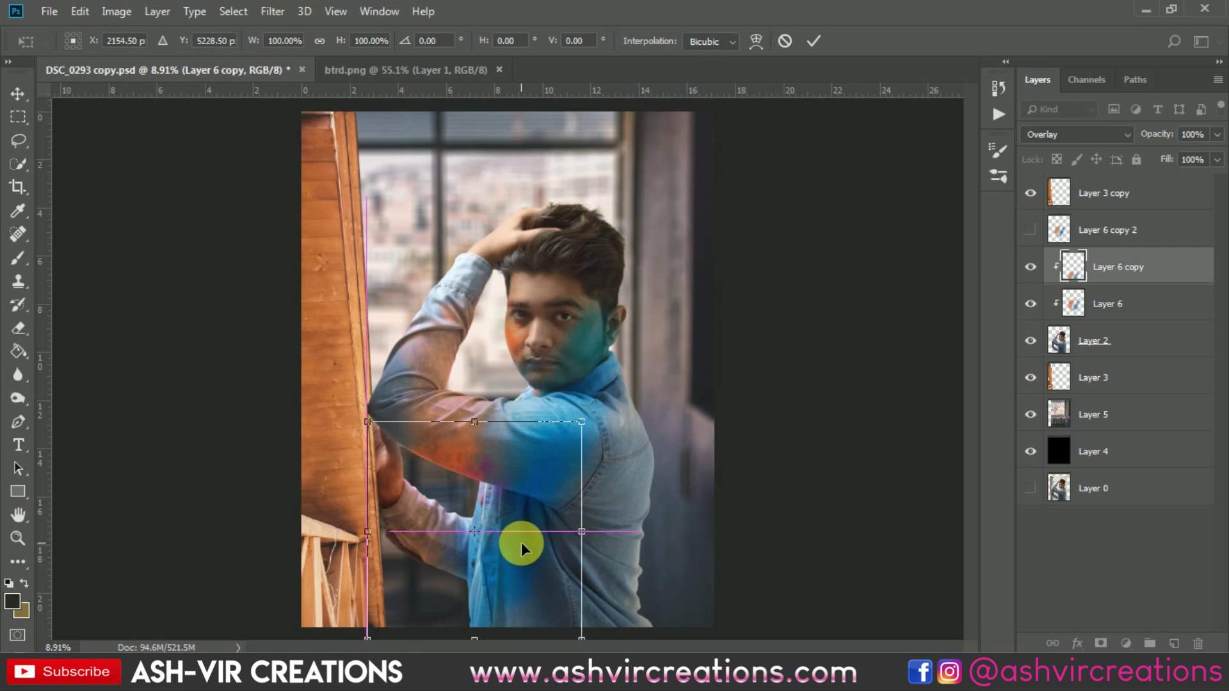
left_click_drag(702, 496, 636, 362)
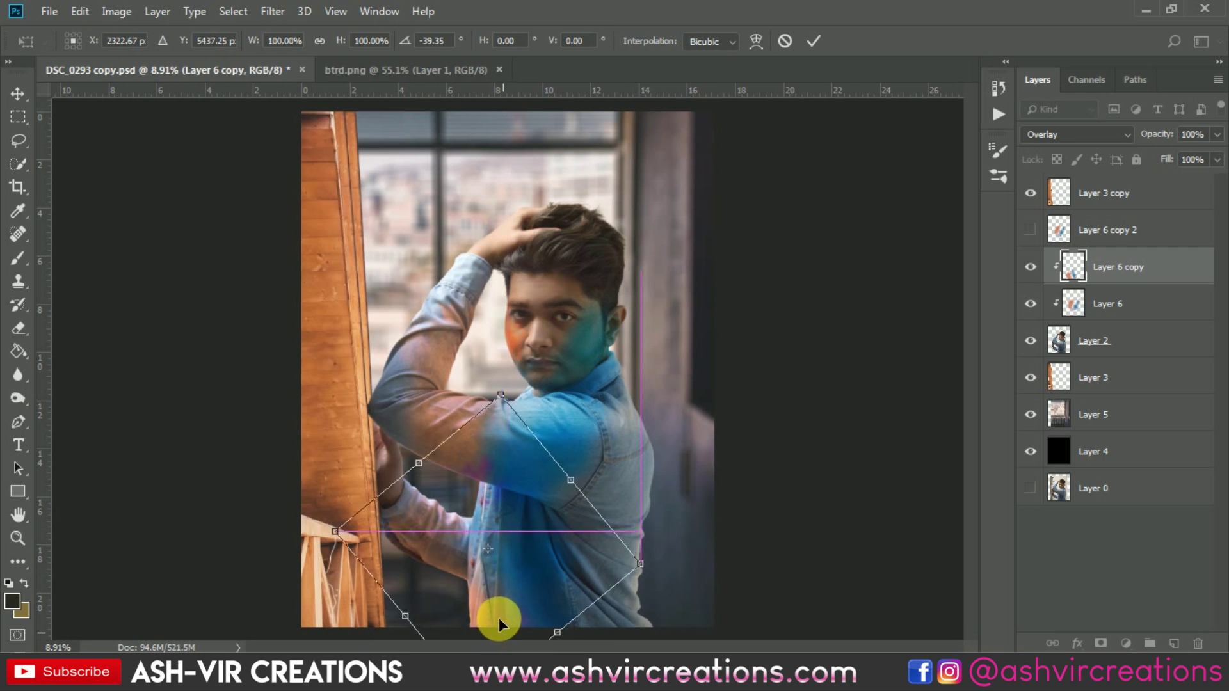
mouse_move(650, 510)
left_mouse_down()
mouse_move(654, 522)
mouse_move(647, 499)
left_mouse_up()
mouse_move(479, 515)
left_mouse_down()
mouse_move(521, 595)
mouse_move(478, 516)
mouse_move(459, 514)
mouse_move(477, 531)
mouse_move(467, 481)
mouse_move(466, 505)
mouse_move(577, 457)
mouse_move(478, 525)
left_mouse_up()
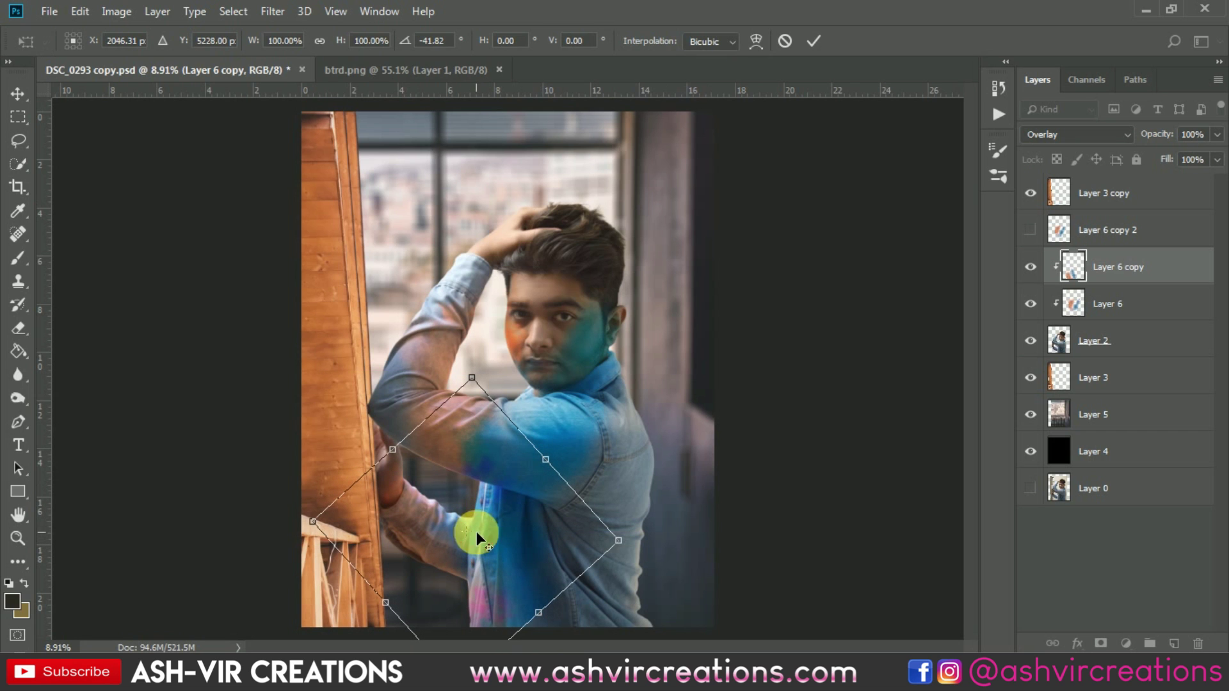
key("Return")
scroll(484, 529, "up", 3)
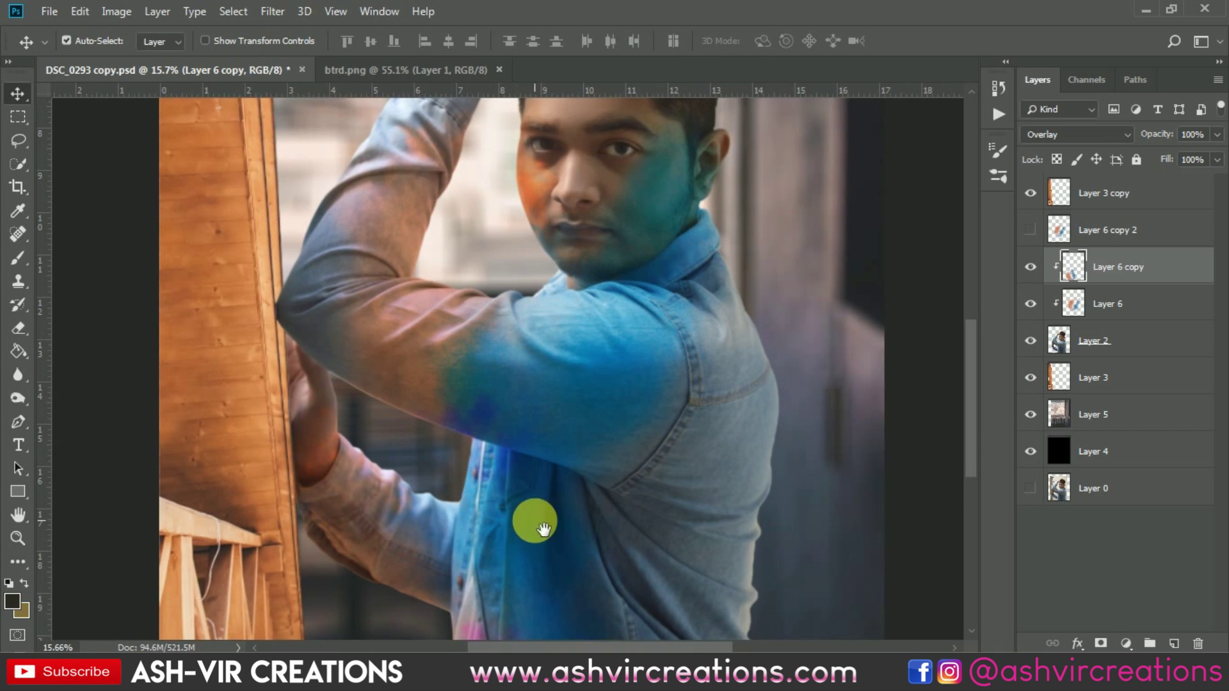
Step: Erase the hard color edge on the lower shirt of Layer 6 copy with a soft round Eraser at size 700
key("e")
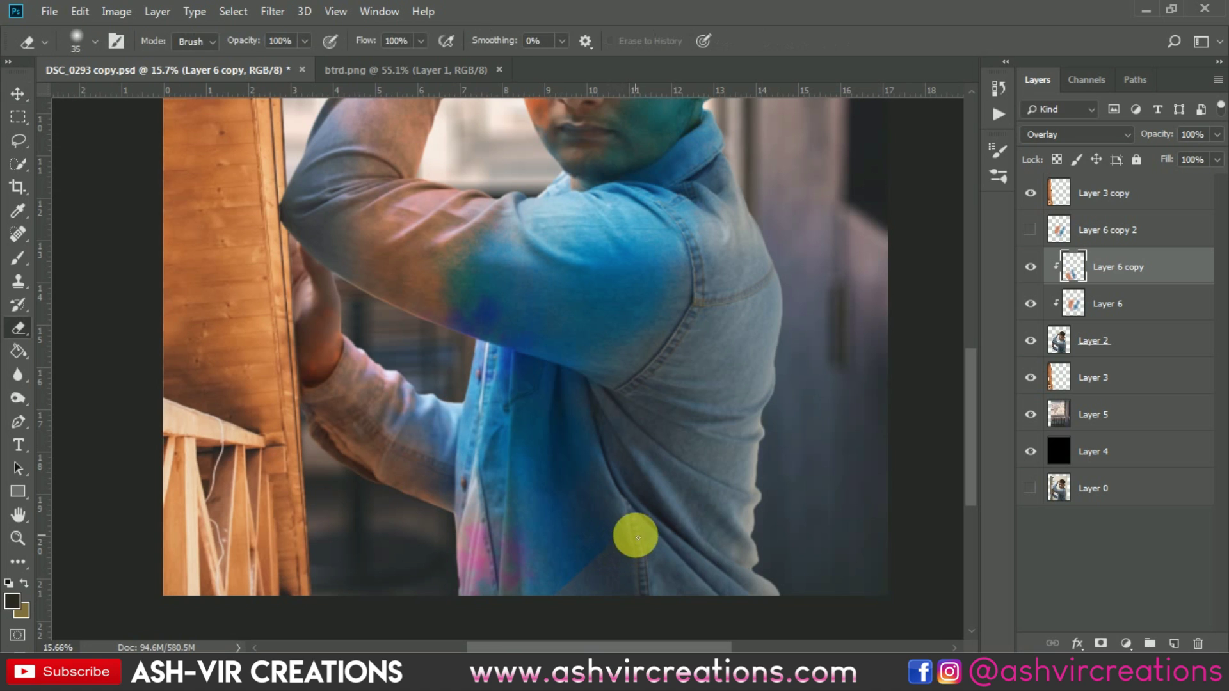
right_click(631, 536)
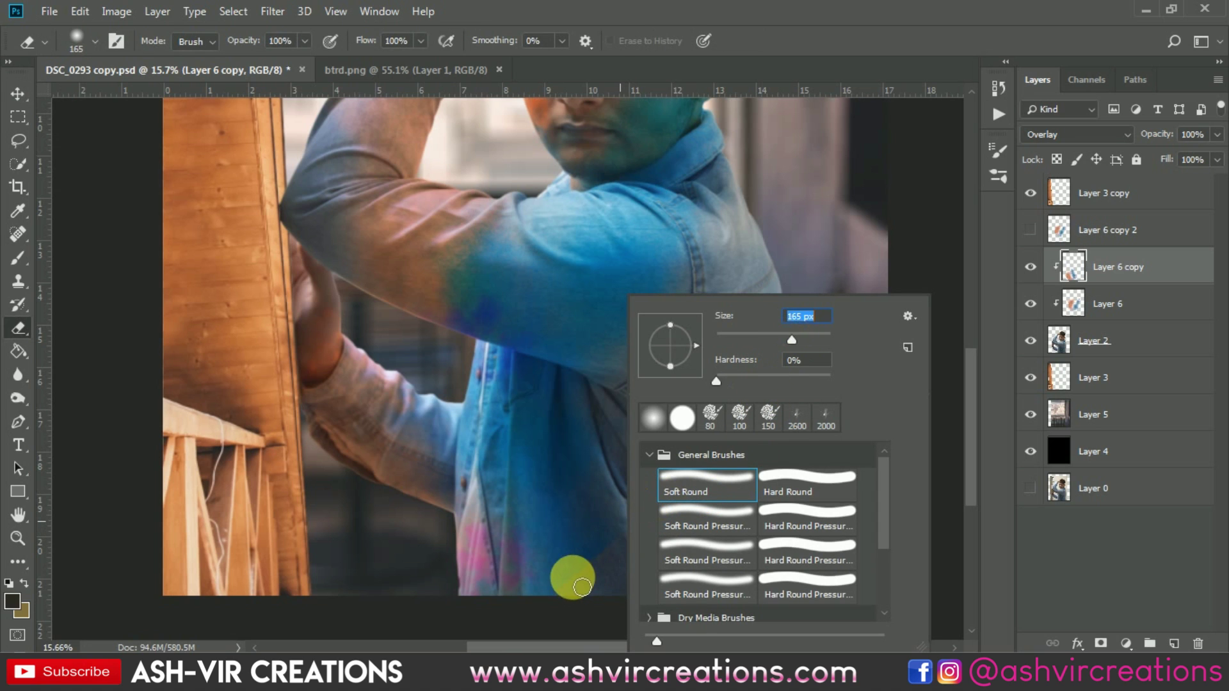
left_click(809, 340)
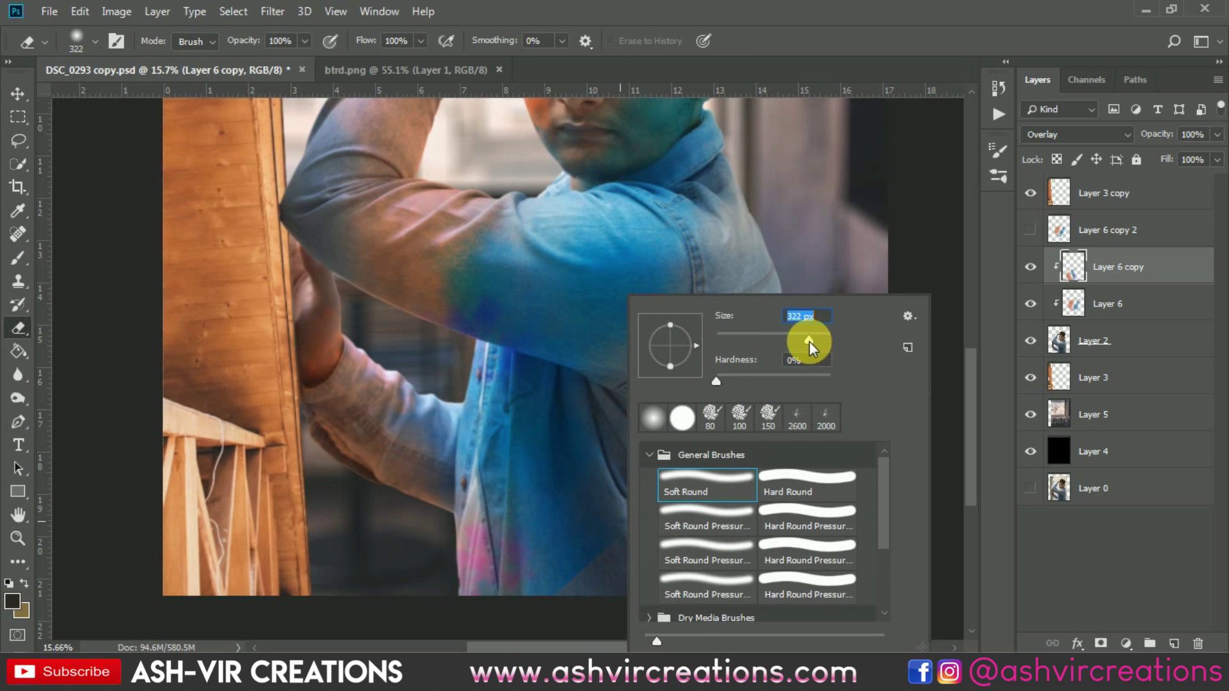
left_click(803, 21)
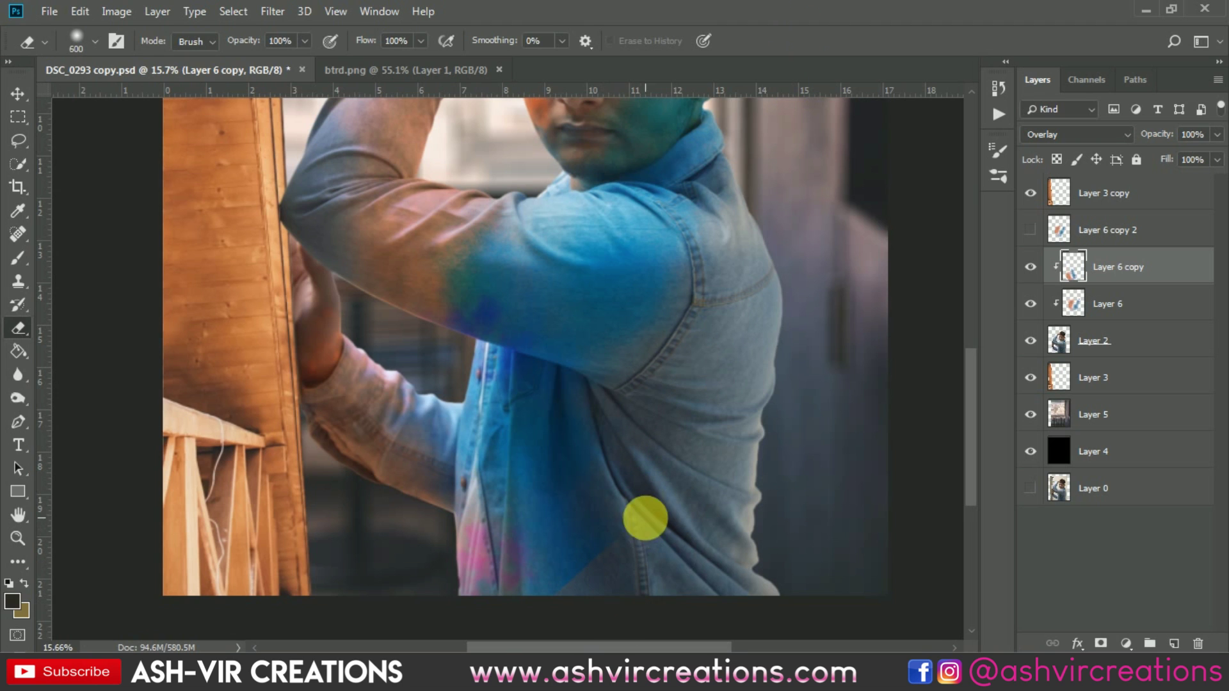
key("bracketright")
key("bracketright")
key("bracketright")
key("bracketright")
key("bracketright")
key("bracketright")
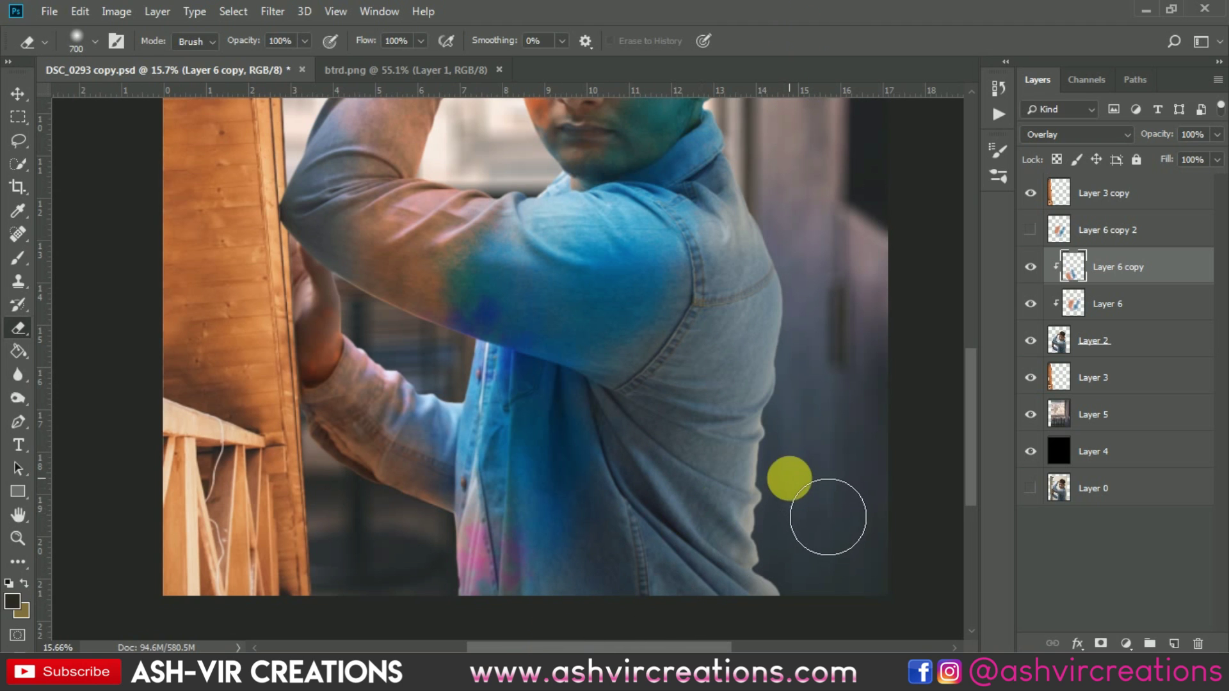
Step: Erase the extra dark blue and green of Layer 6 copy from the raised upper sleeve
left_click(1031, 267)
left_click(1031, 266)
left_click(1030, 267)
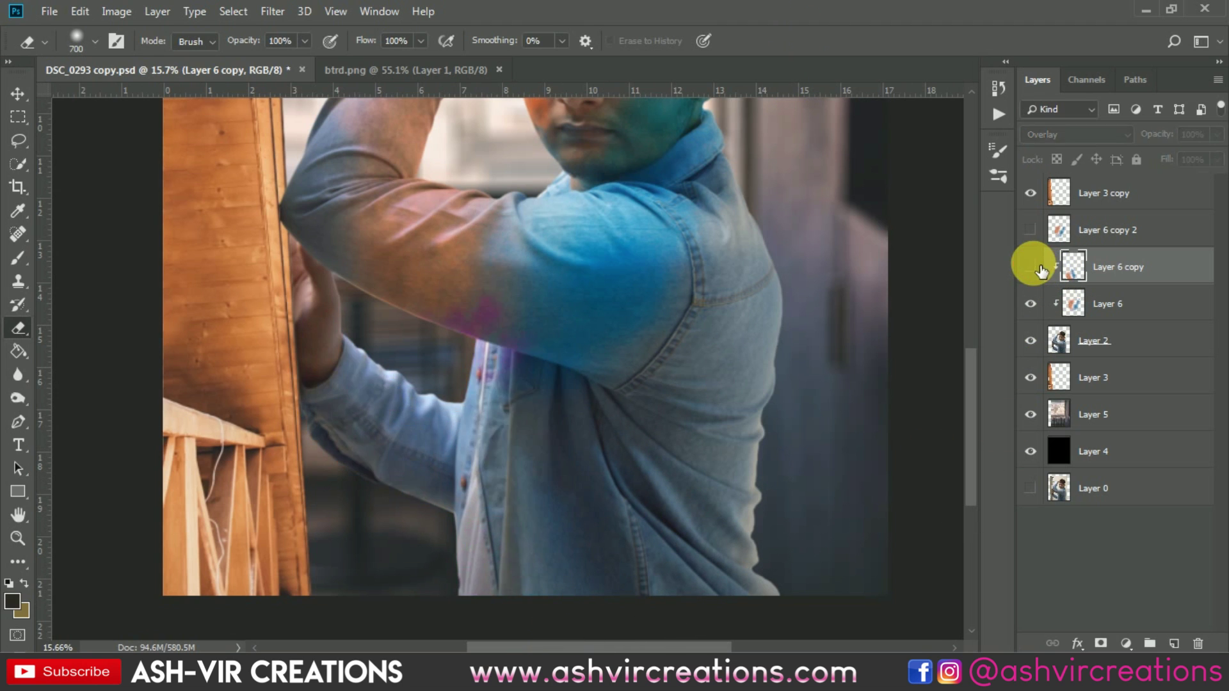
left_click(1030, 267)
mouse_move(496, 311)
left_mouse_down()
mouse_move(575, 284)
mouse_move(460, 319)
mouse_move(595, 375)
left_mouse_up()
Step: Compare the shirt coloring with Layer 6 copy hidden and shown
left_click(1032, 270)
left_click(1031, 270)
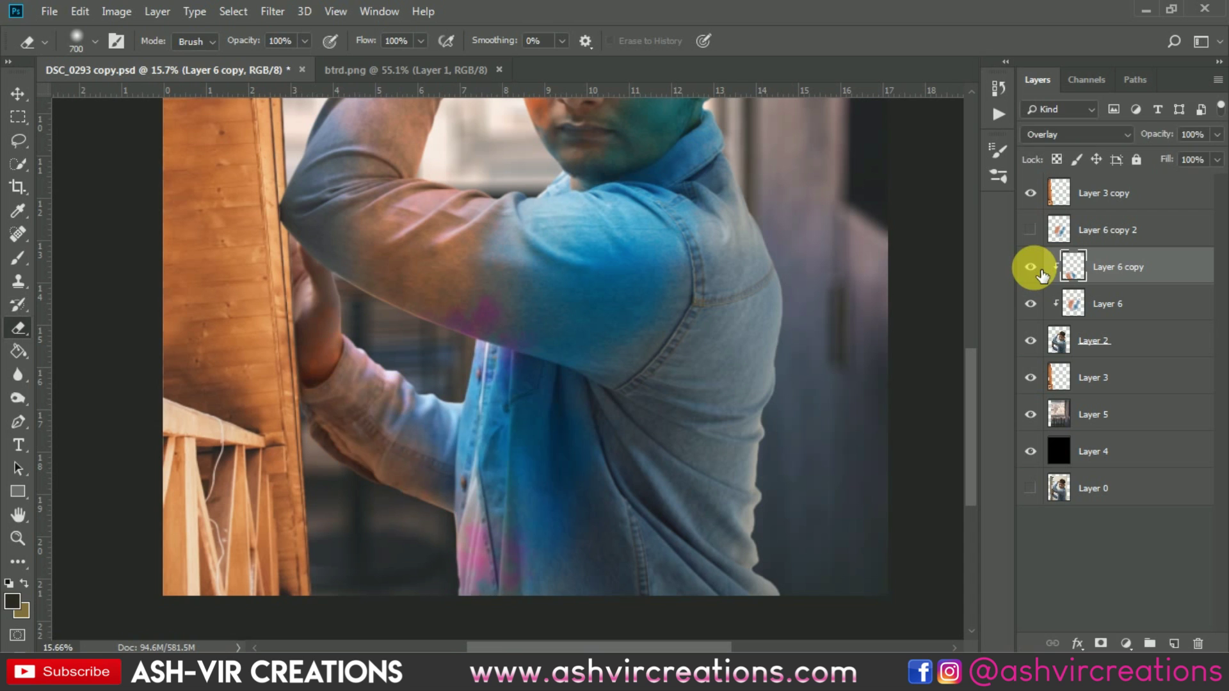
left_click(1031, 269)
left_click(1032, 269)
left_click(1039, 272)
left_click(1040, 271)
left_click(1039, 272)
left_click(1040, 271)
left_click(1040, 272)
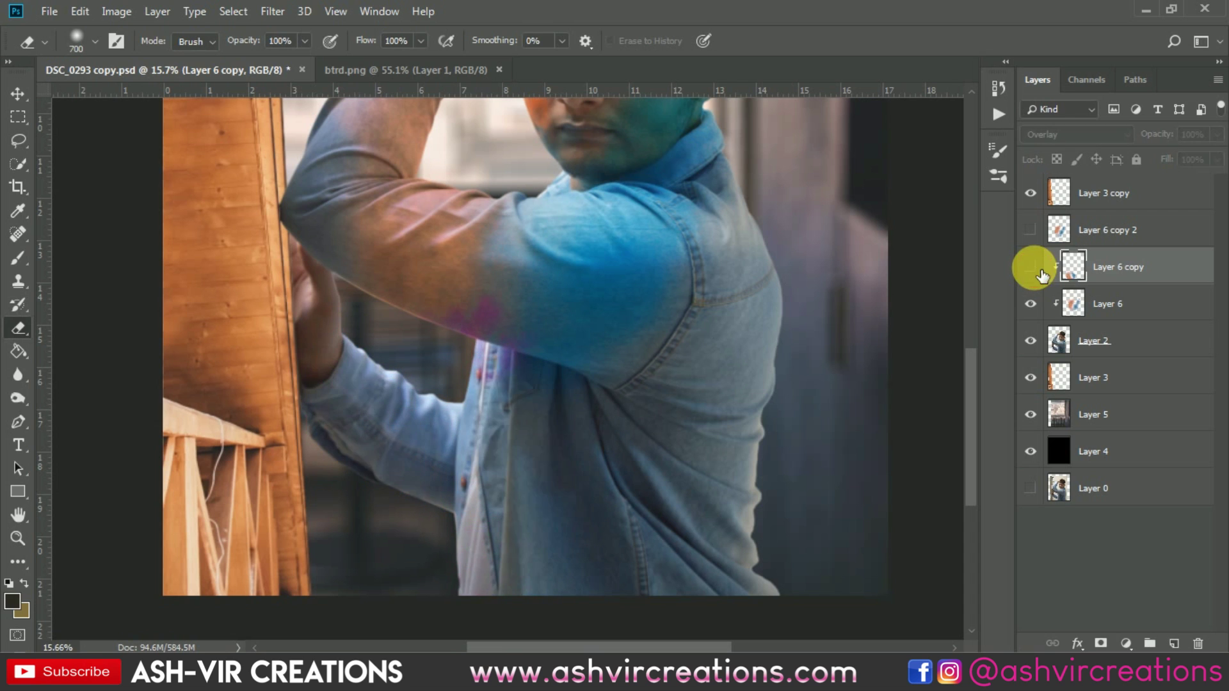
left_click(1040, 272)
Step: Show Layer 6 copy 2, duplicate it and hide the duplicate
scroll(734, 393, "down", 3)
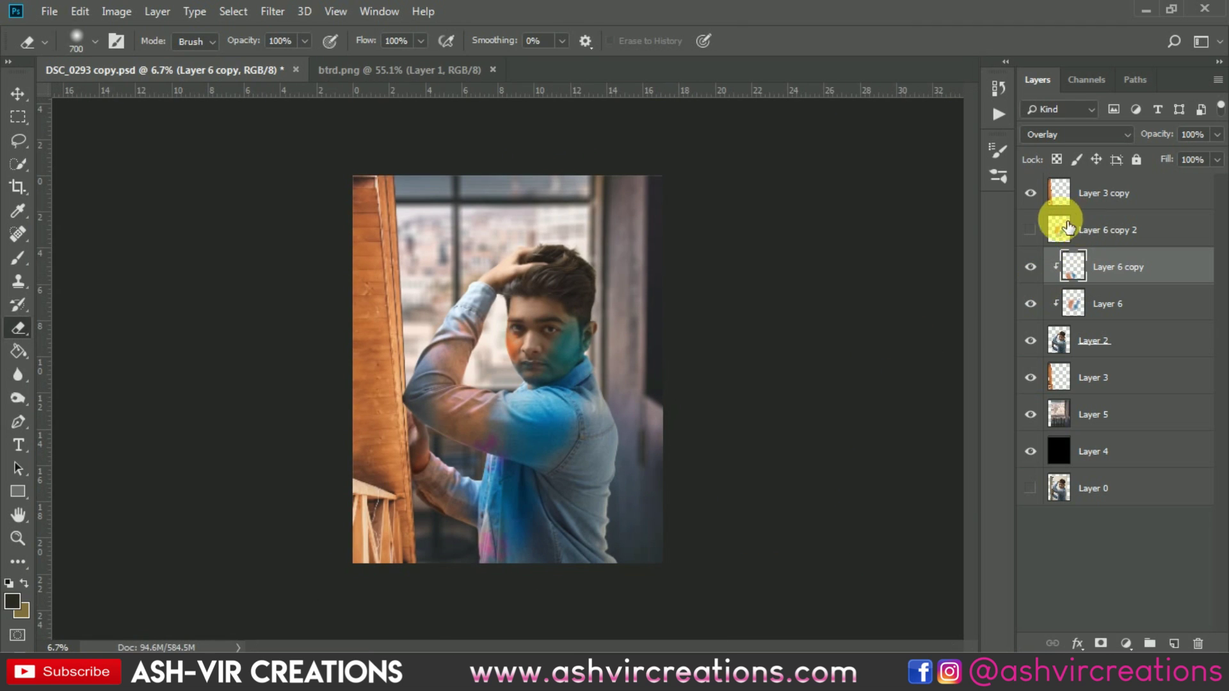
left_click(1031, 230)
left_click(1109, 238)
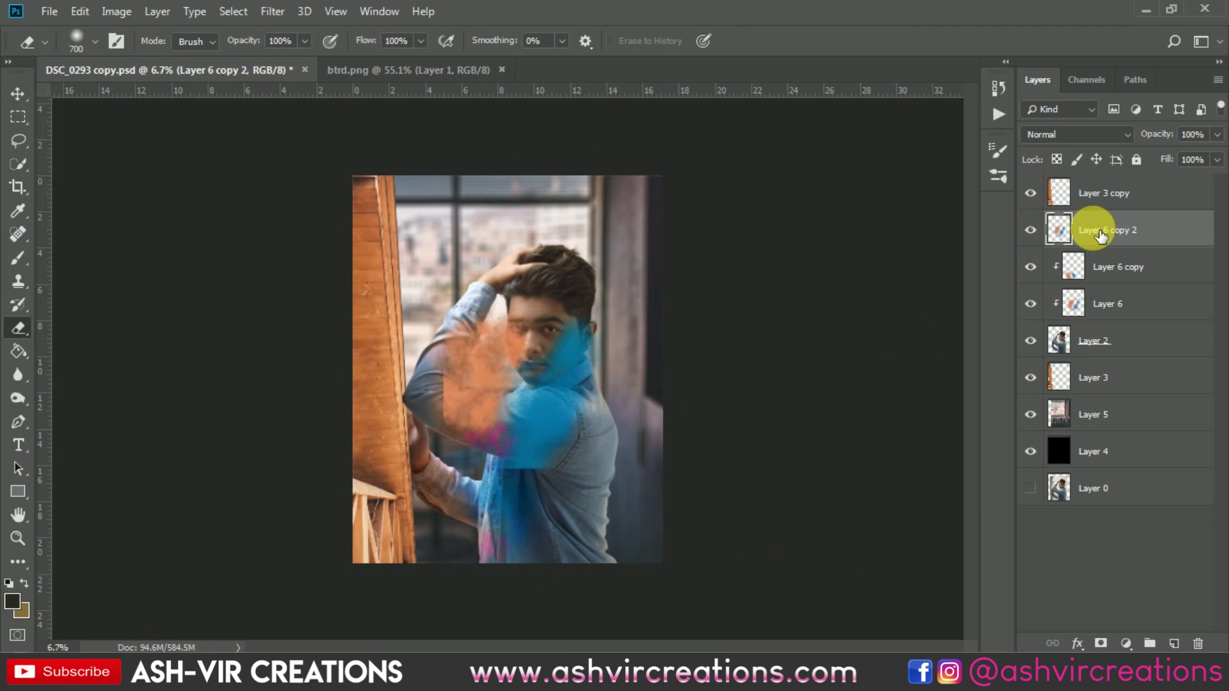
key("ctrl+j")
left_click(1031, 231)
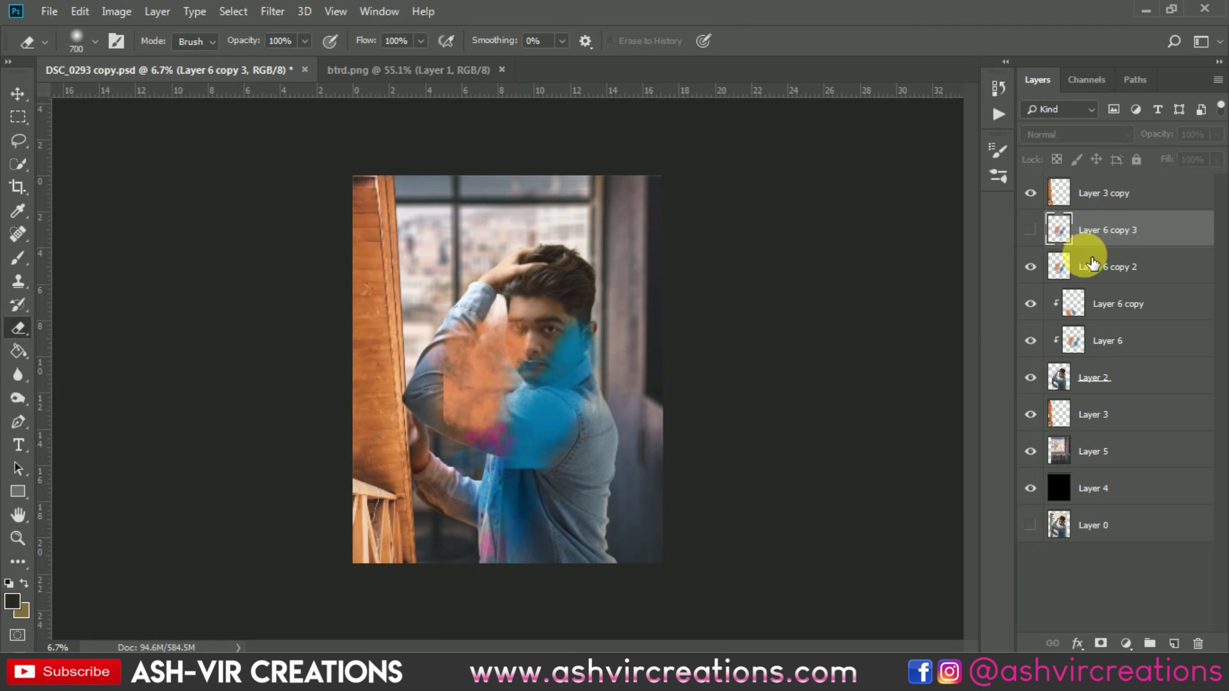
Step: Clip Layer 6 copy 2 to the portrait and set its blend mode to Overlay
left_click(1091, 263)
right_click(1093, 262)
left_click(953, 314)
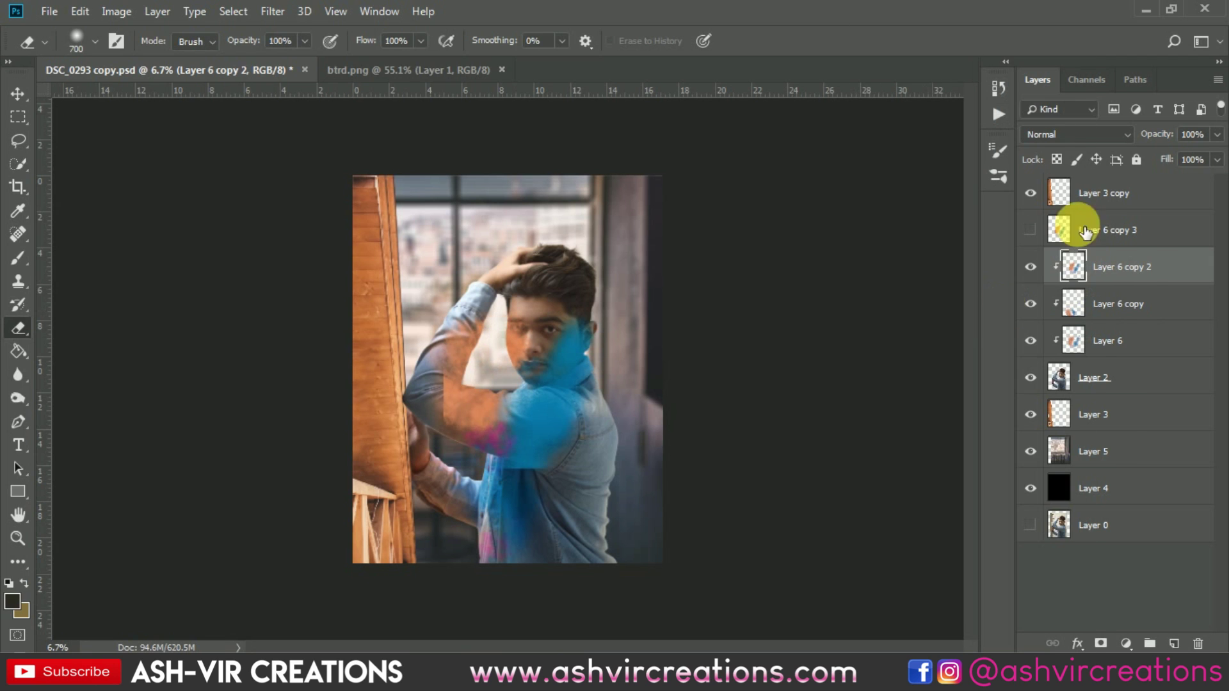
left_click(1057, 134)
left_click(1066, 354)
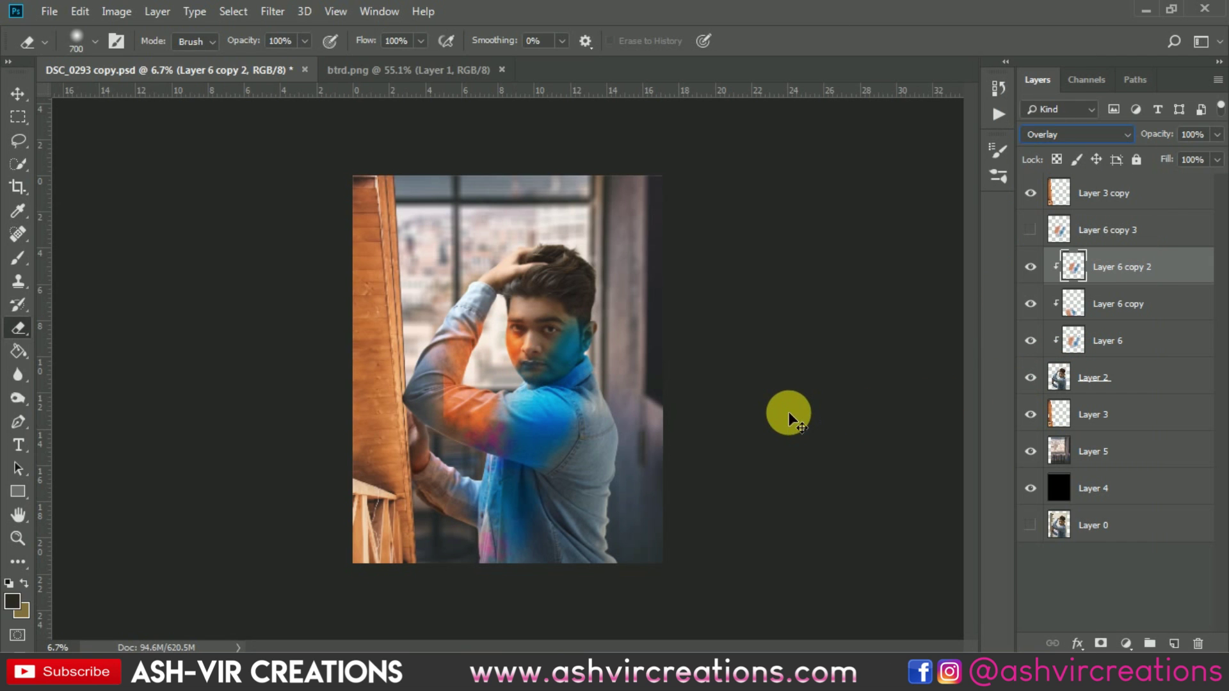
Step: Transform Layer 6 copy 2, rotating it to about 141° and placing its orange over the raised hand and front hair
key("ctrl+t")
left_click_drag(631, 425, 625, 324)
scroll(487, 352, "up", 3)
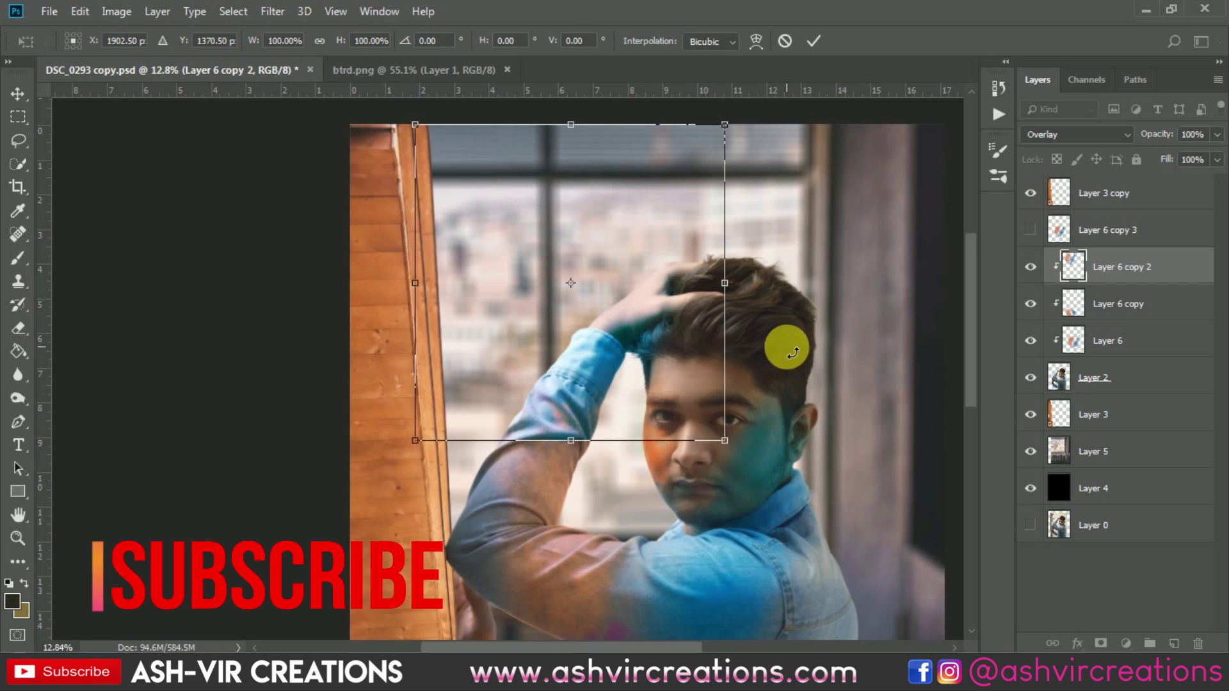
left_click_drag(787, 346, 782, 488)
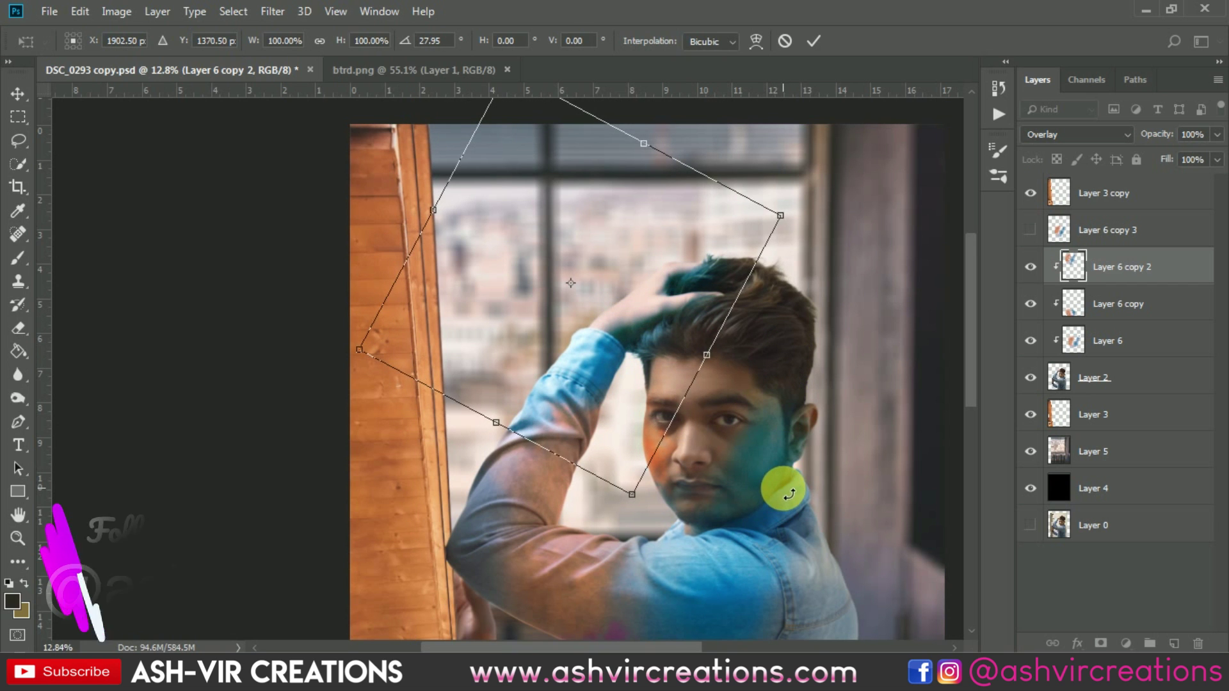
mouse_move(669, 311)
left_mouse_down()
mouse_move(681, 298)
mouse_move(745, 309)
mouse_move(748, 288)
mouse_move(691, 320)
left_mouse_up()
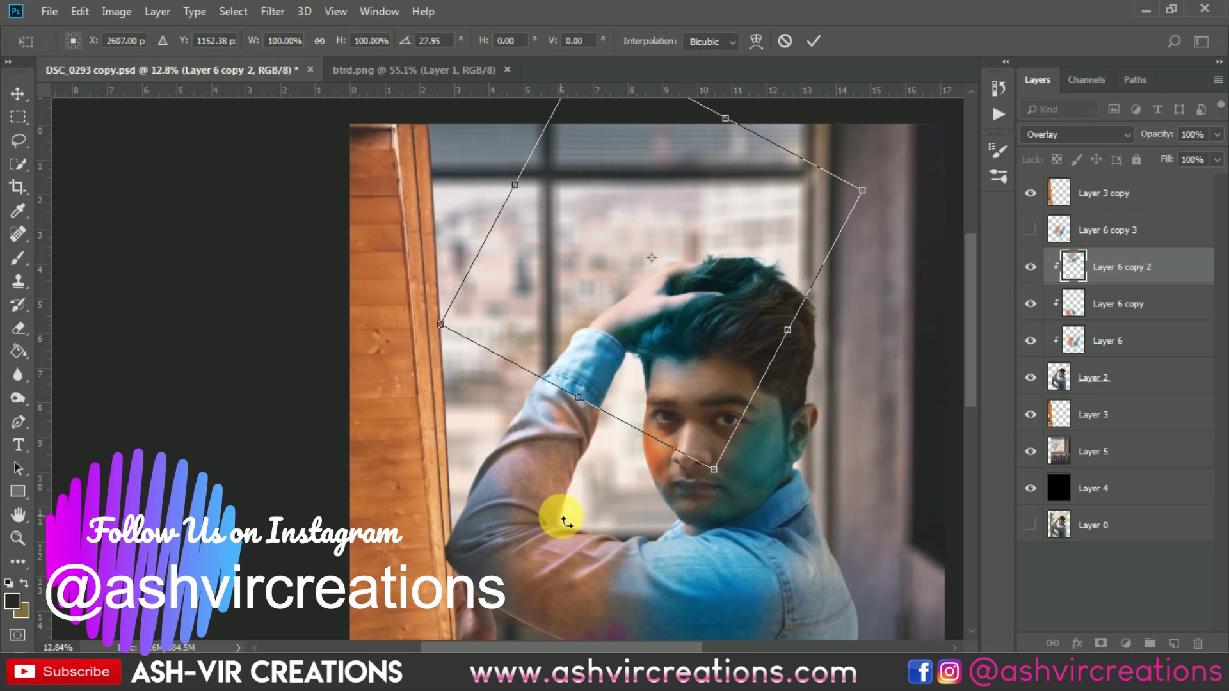
left_click_drag(697, 511, 510, 241)
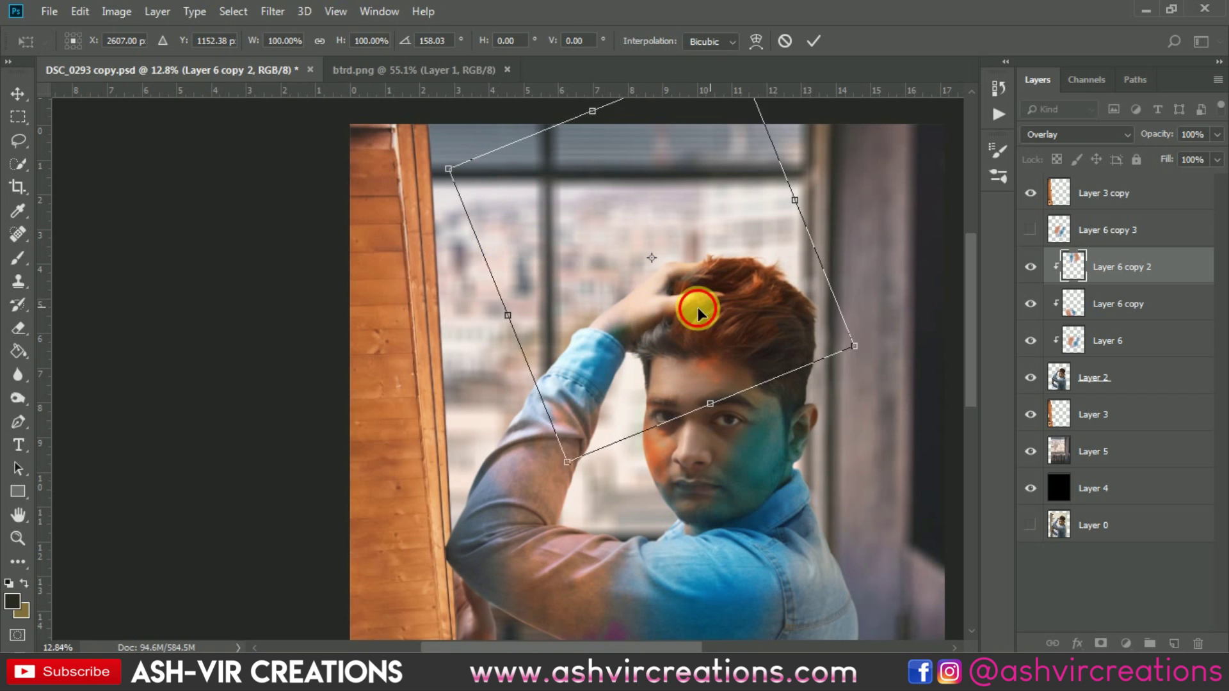
left_click_drag(694, 307, 635, 340)
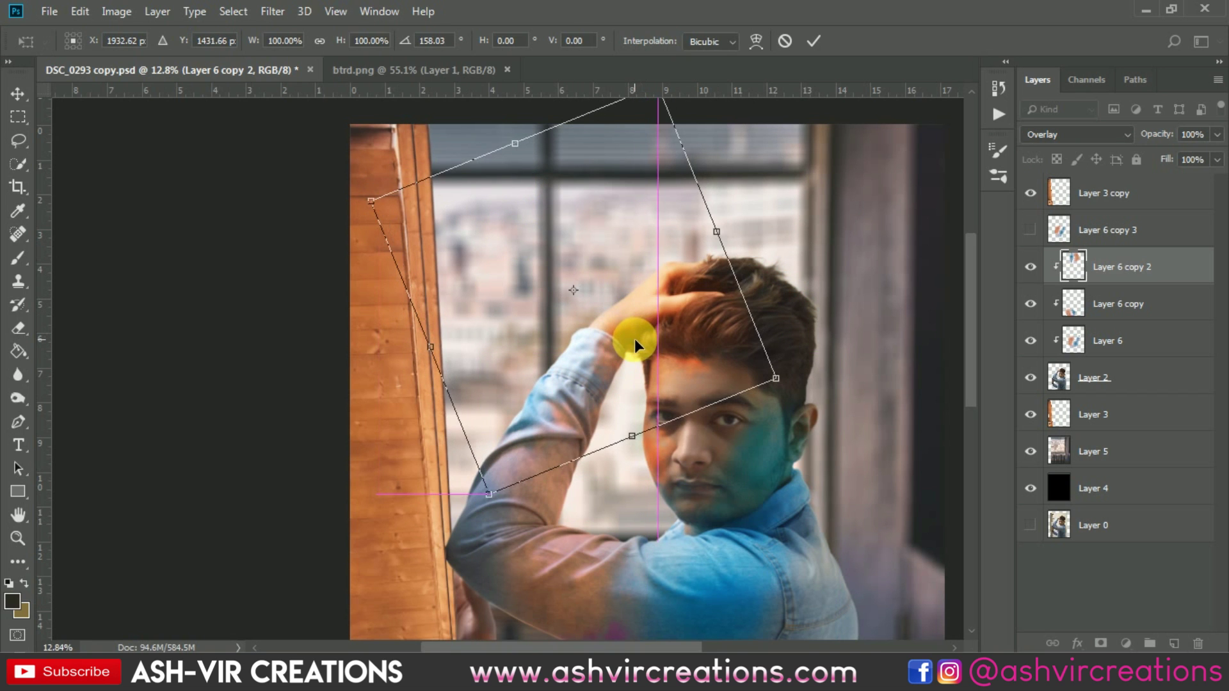
left_click_drag(866, 460, 876, 332)
left_click_drag(788, 366, 634, 346)
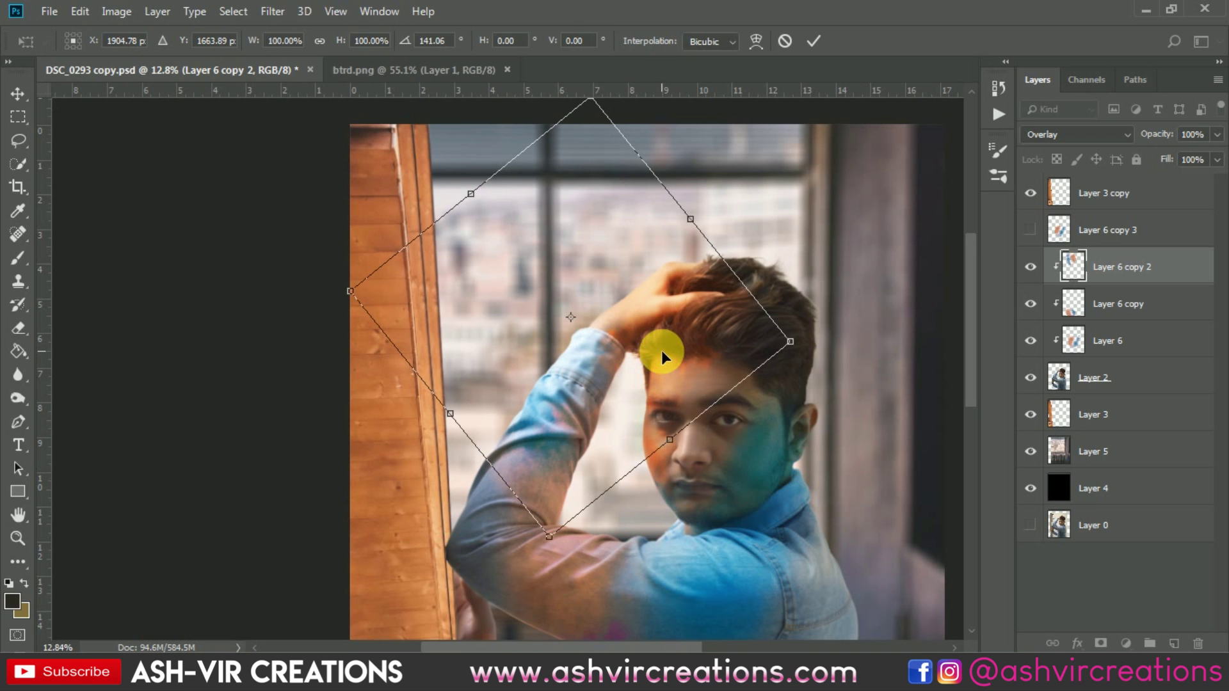
key("Return")
Step: Compare the hand, hair and sleeve coloring with Layer 6 copy 2 hidden and shown
scroll(663, 351, "up", 3)
scroll(664, 350, "down", 9)
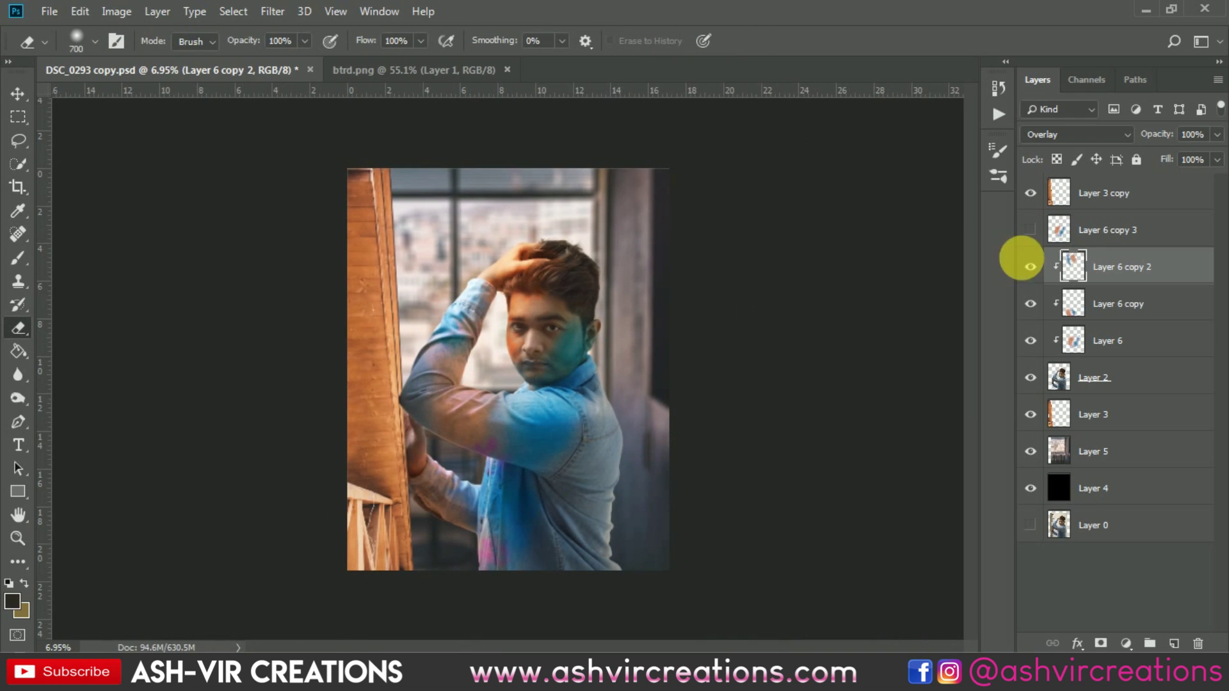
left_click(1040, 274)
left_click(1040, 274)
left_click(1040, 274)
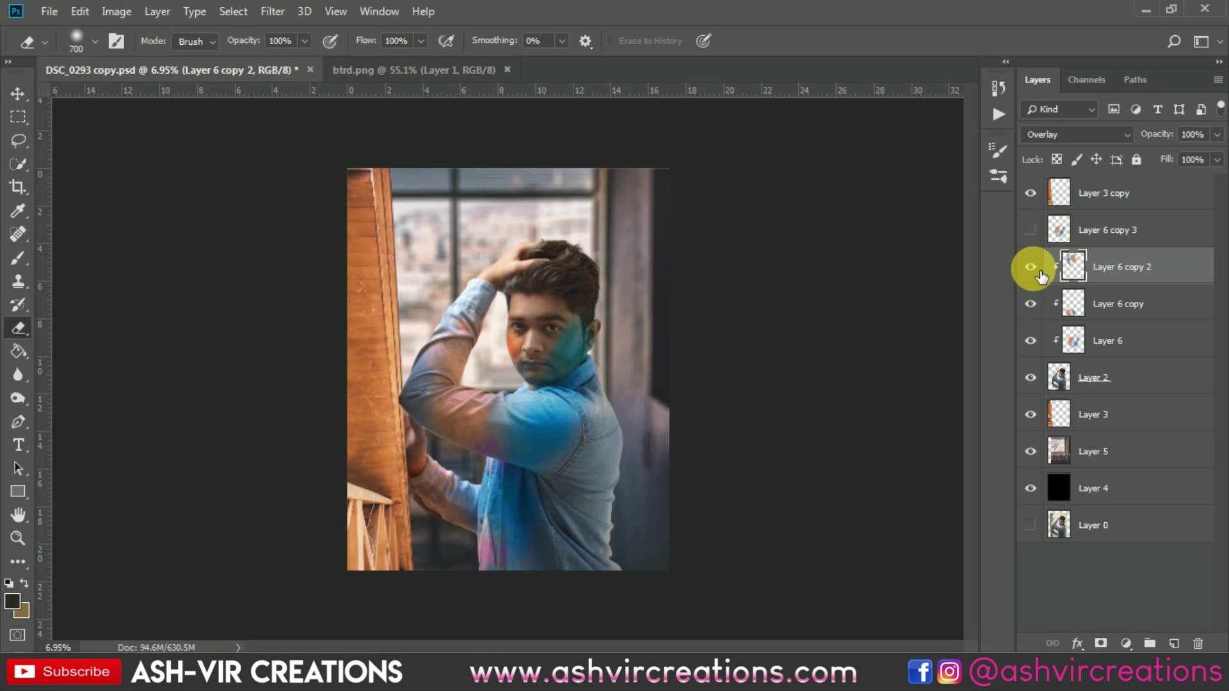
left_click(1040, 274)
left_click(1040, 274)
scroll(584, 247, "up", 3)
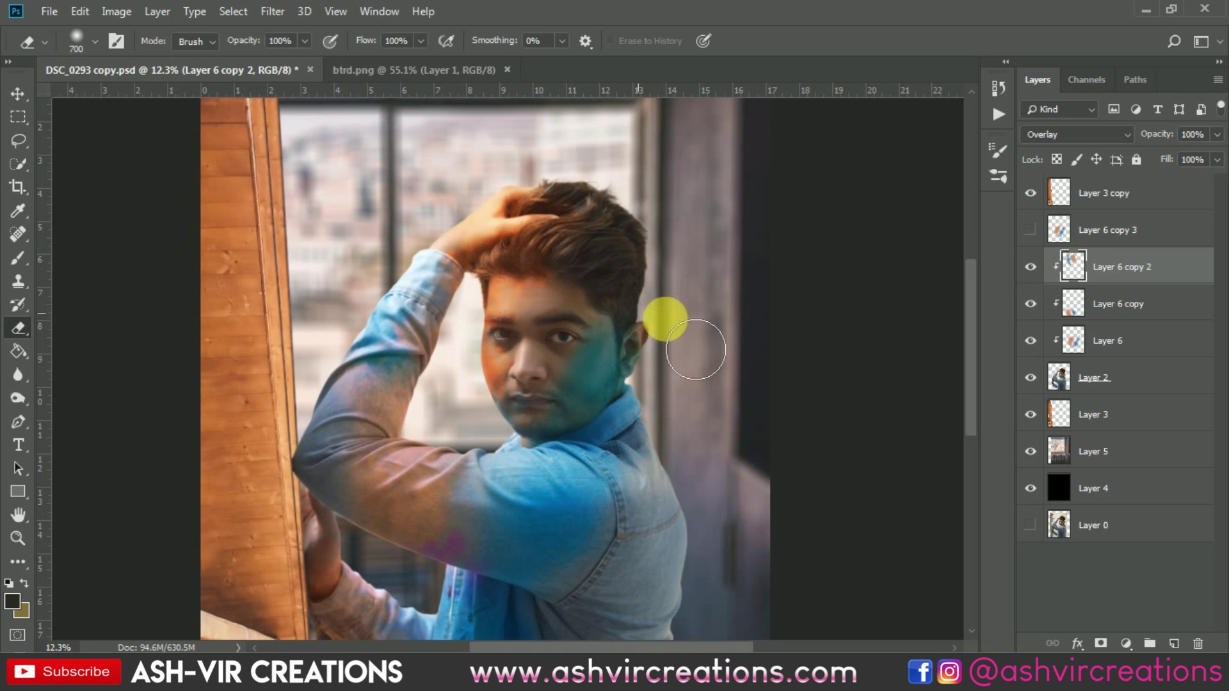
left_click(1043, 274)
left_click(1043, 274)
left_click(1043, 274)
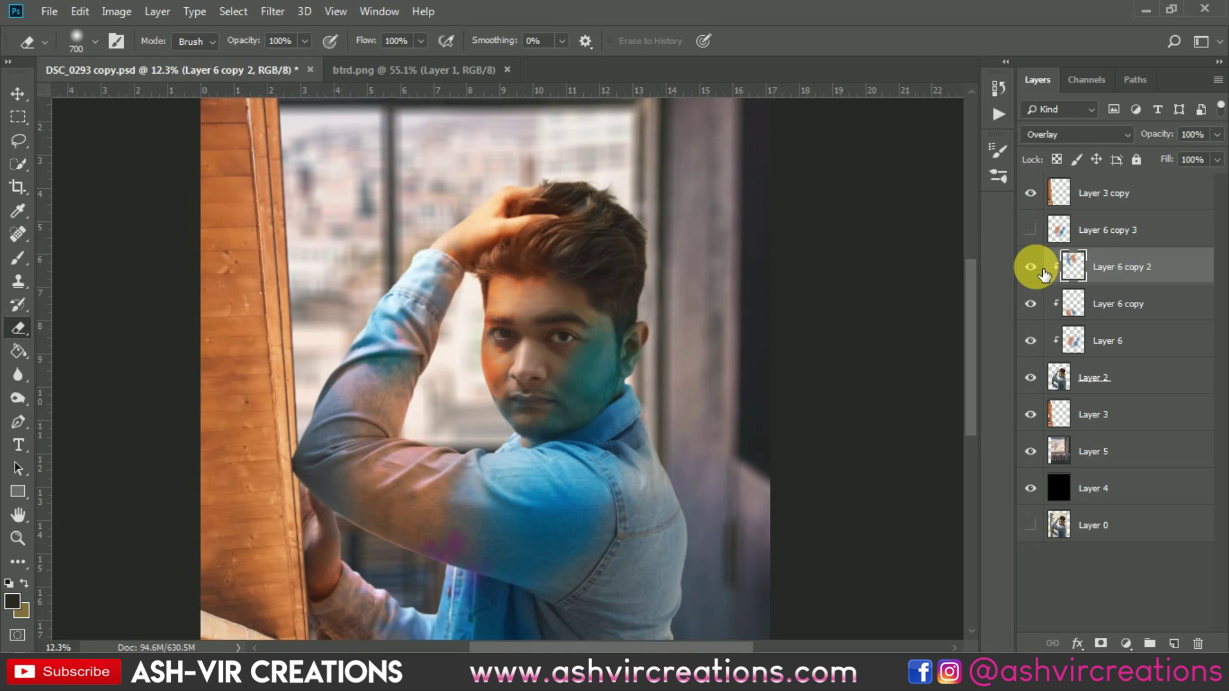
left_click(1043, 274)
left_click(1044, 274)
left_click(1044, 274)
left_click(1044, 274)
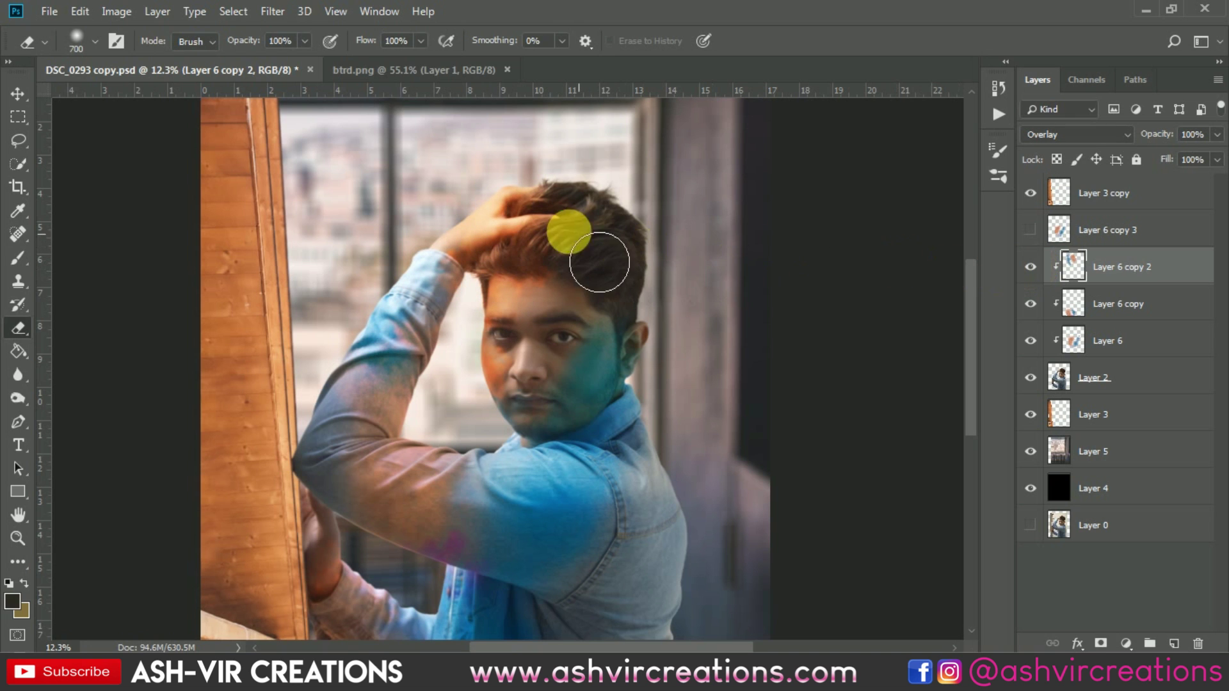
scroll(543, 250, "up", 1)
left_click(1043, 274)
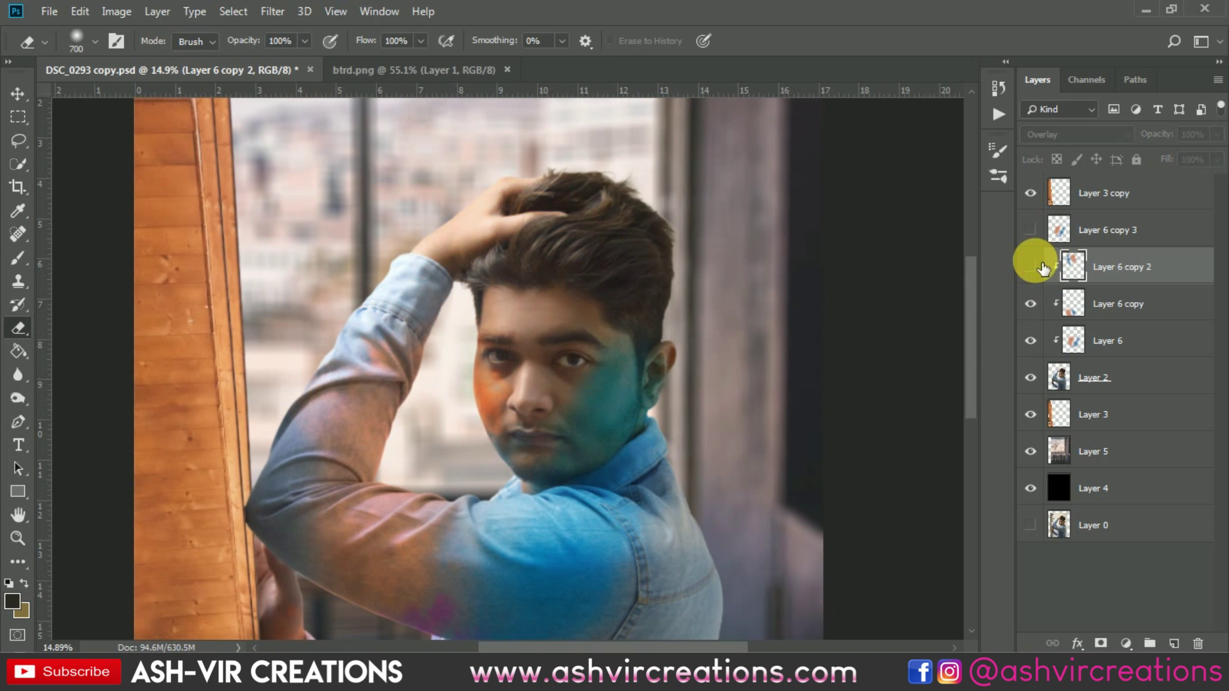
left_click(1043, 274)
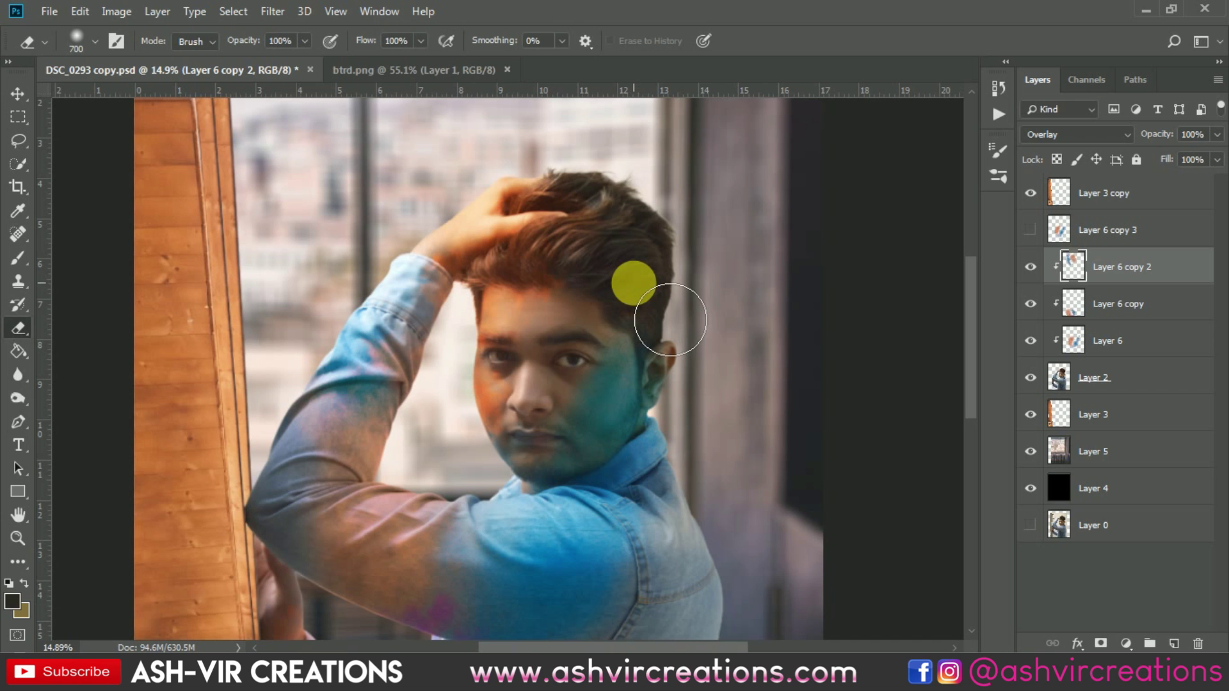
Step: Dodge the midtones around the eyes, nose and upper cheeks on Layer 2 at 29% exposure
key("v")
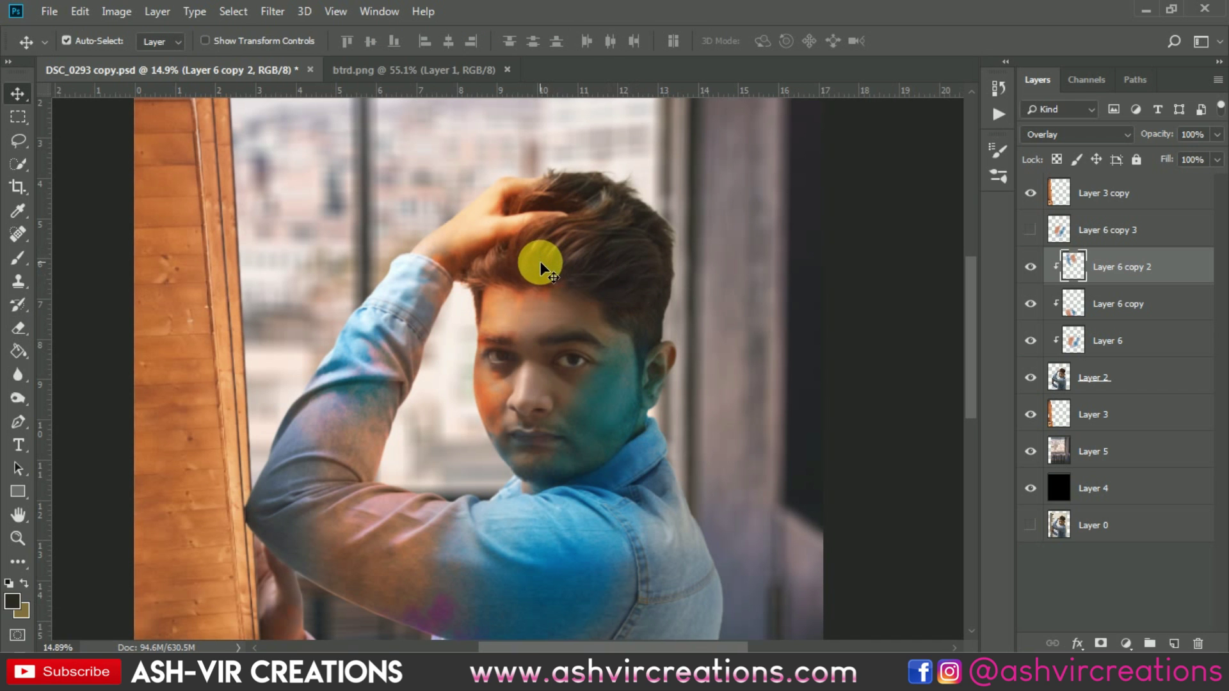
scroll(541, 269, "up", 4)
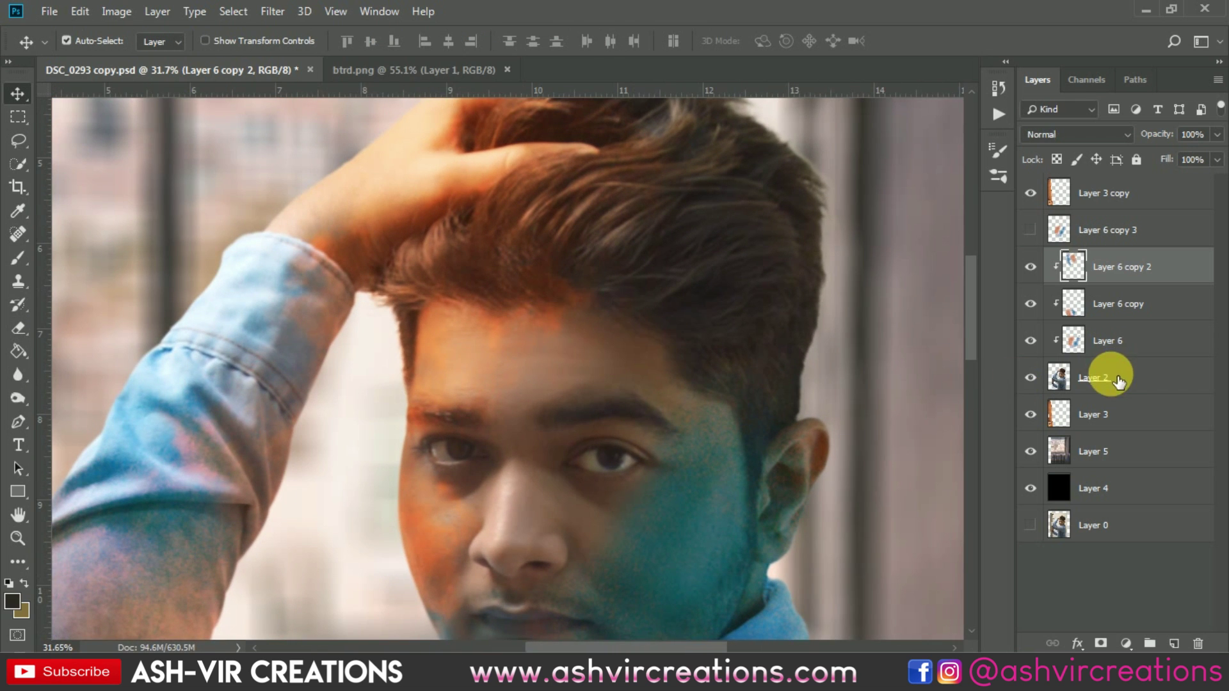
left_click(1118, 382)
left_click(17, 374)
left_click(19, 398)
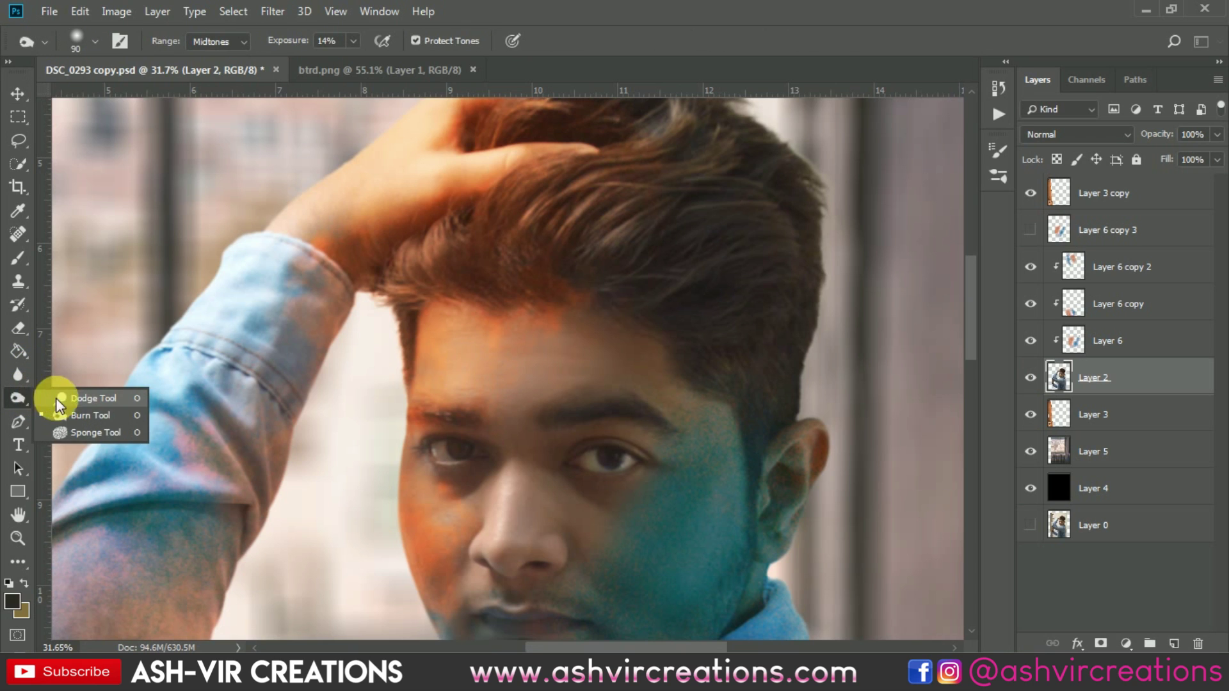
left_click(71, 403)
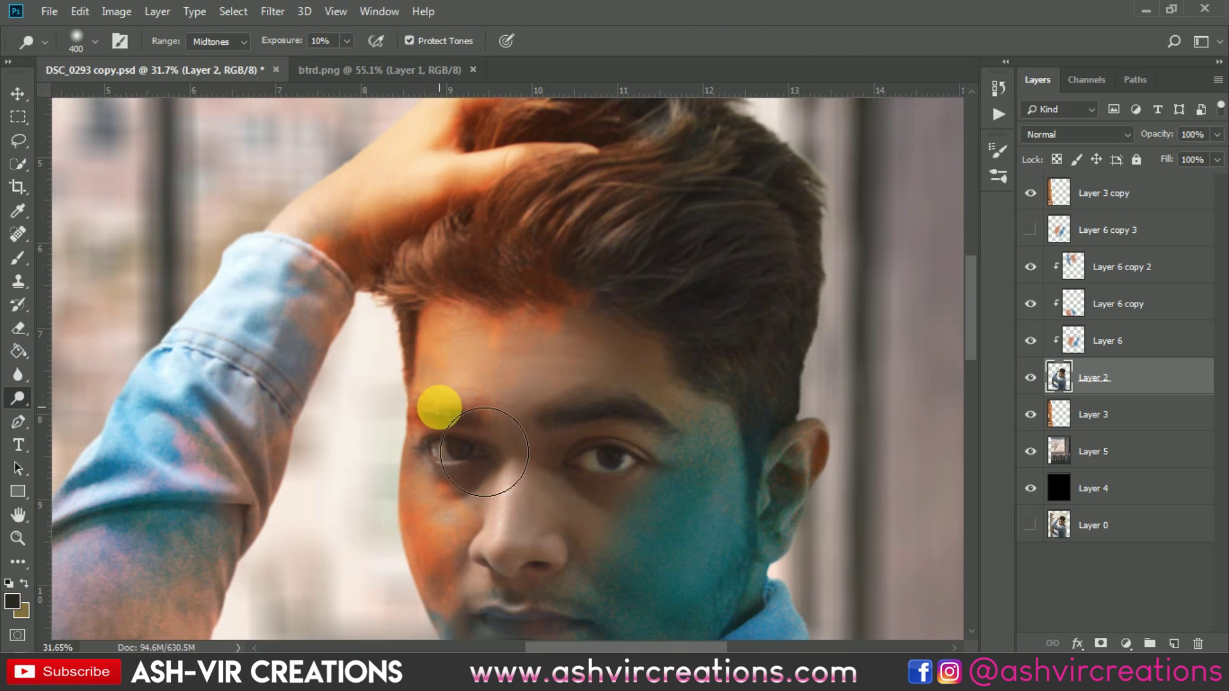
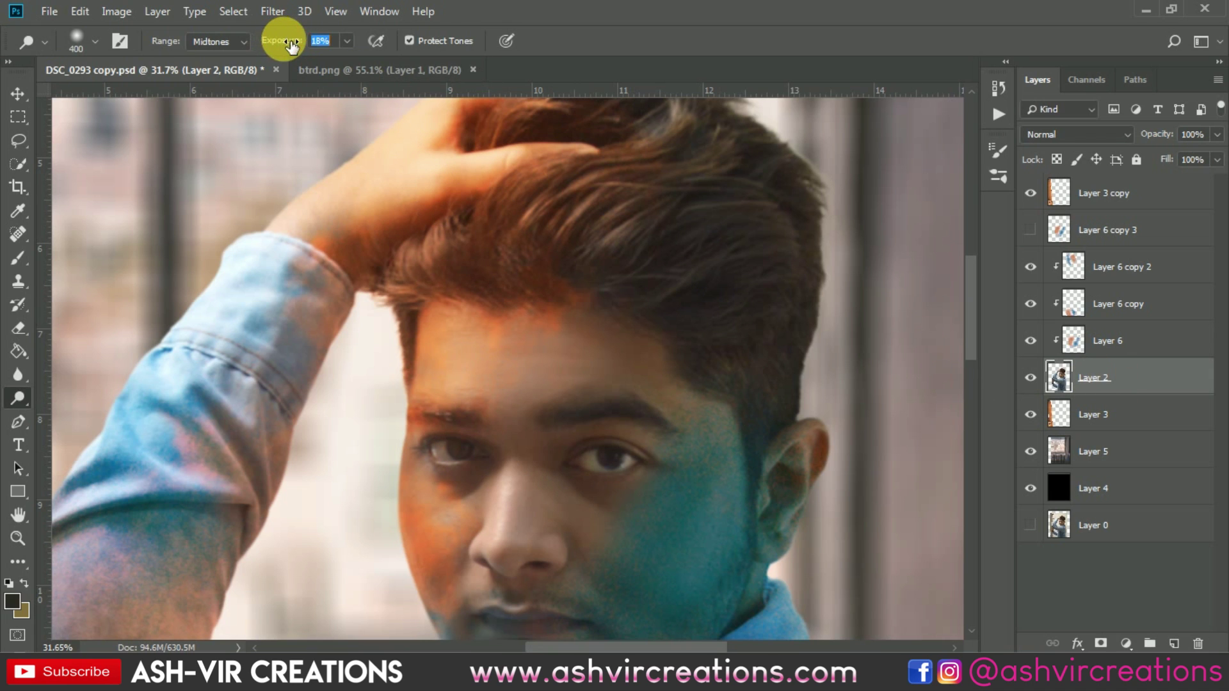
mouse_move(494, 497)
left_mouse_down()
mouse_move(617, 514)
mouse_move(647, 504)
left_mouse_up()
scroll(762, 495, "down", 4)
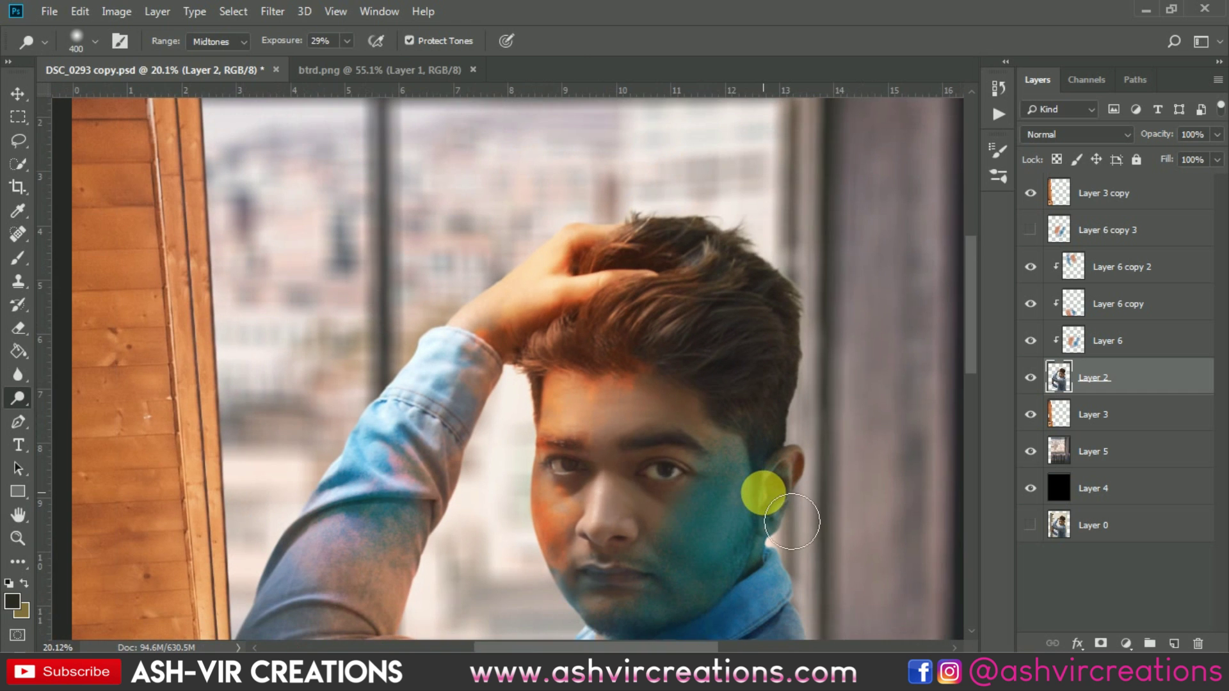
left_click_drag(599, 497, 717, 503)
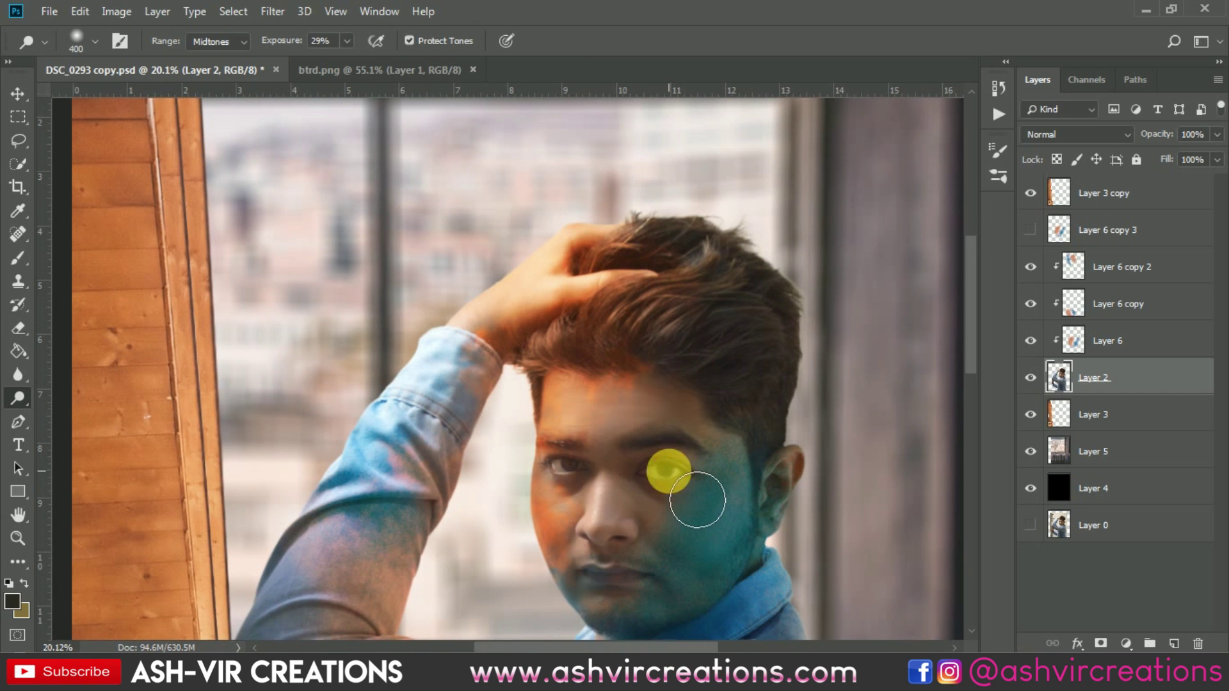
Step: Brighten the ear and the teal side of the face on Layer 2 with the Dodge tool at 29% exposure
scroll(755, 461, "down", 2)
scroll(797, 449, "up", 2)
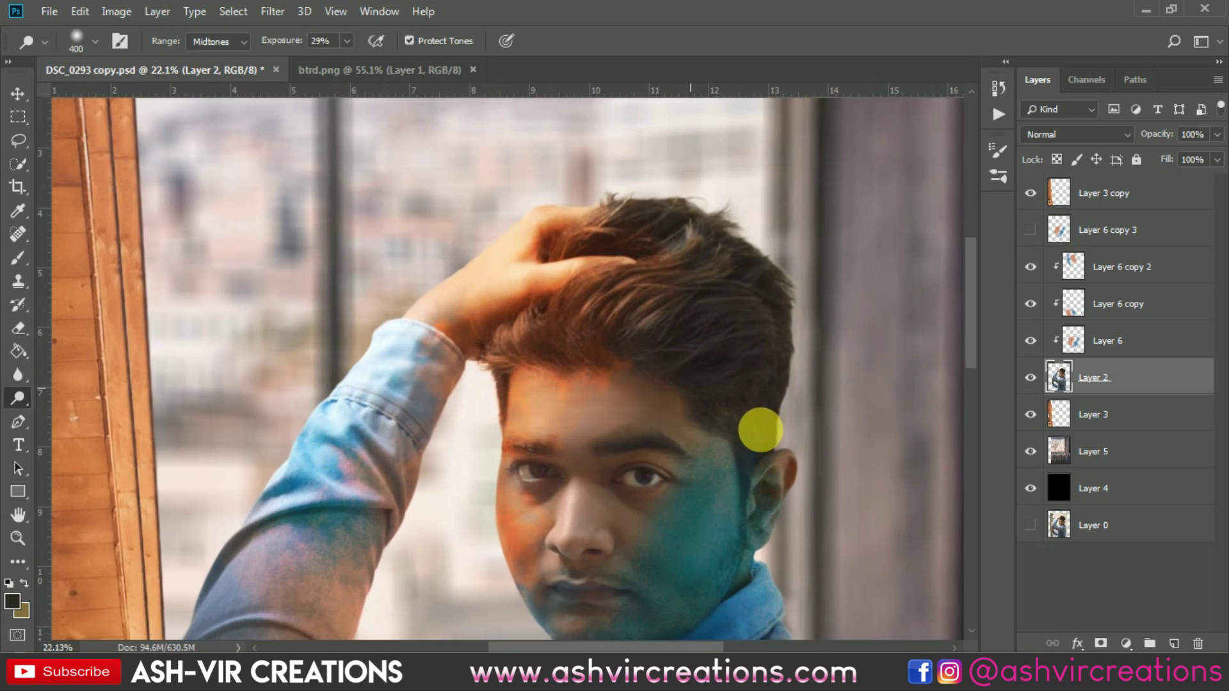
mouse_move(799, 503)
left_mouse_down()
mouse_move(831, 501)
mouse_move(638, 419)
mouse_move(792, 499)
mouse_move(785, 529)
mouse_move(627, 541)
mouse_move(626, 529)
mouse_move(723, 563)
mouse_move(747, 517)
mouse_move(679, 583)
mouse_move(726, 621)
mouse_move(780, 624)
mouse_move(756, 572)
mouse_move(760, 543)
mouse_move(720, 605)
mouse_move(747, 525)
left_mouse_up()
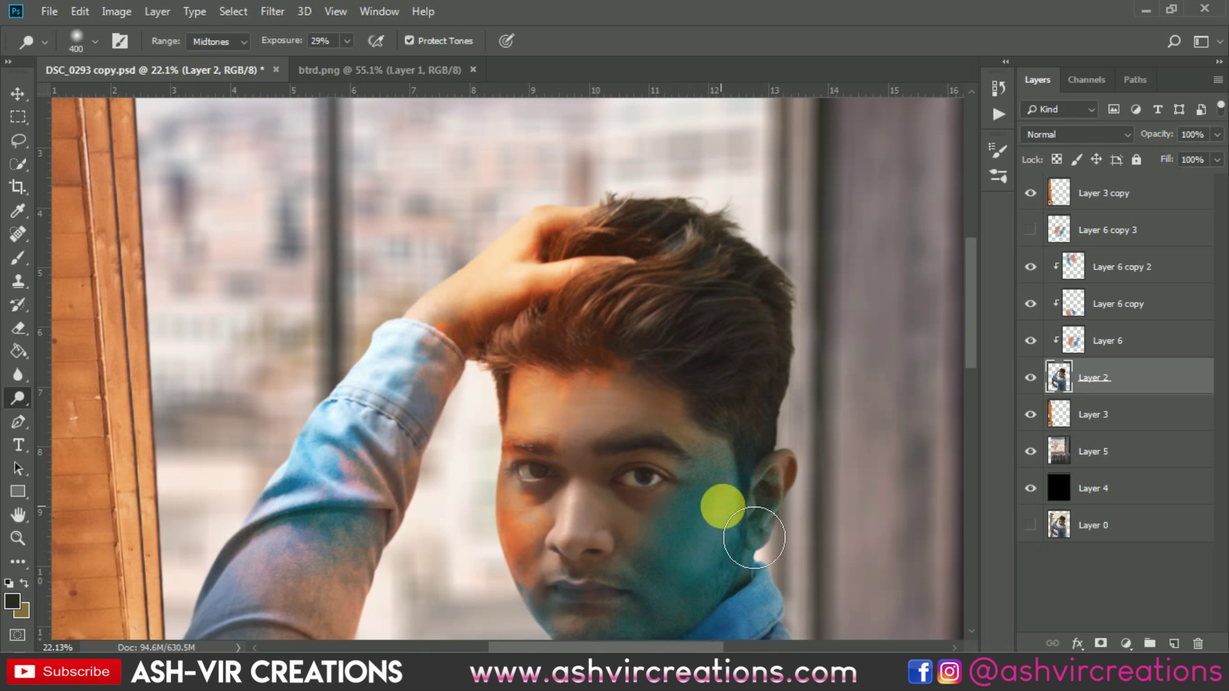
scroll(766, 516, "down", 3)
mouse_move(784, 470)
left_mouse_down()
mouse_move(709, 378)
mouse_move(651, 421)
left_mouse_up()
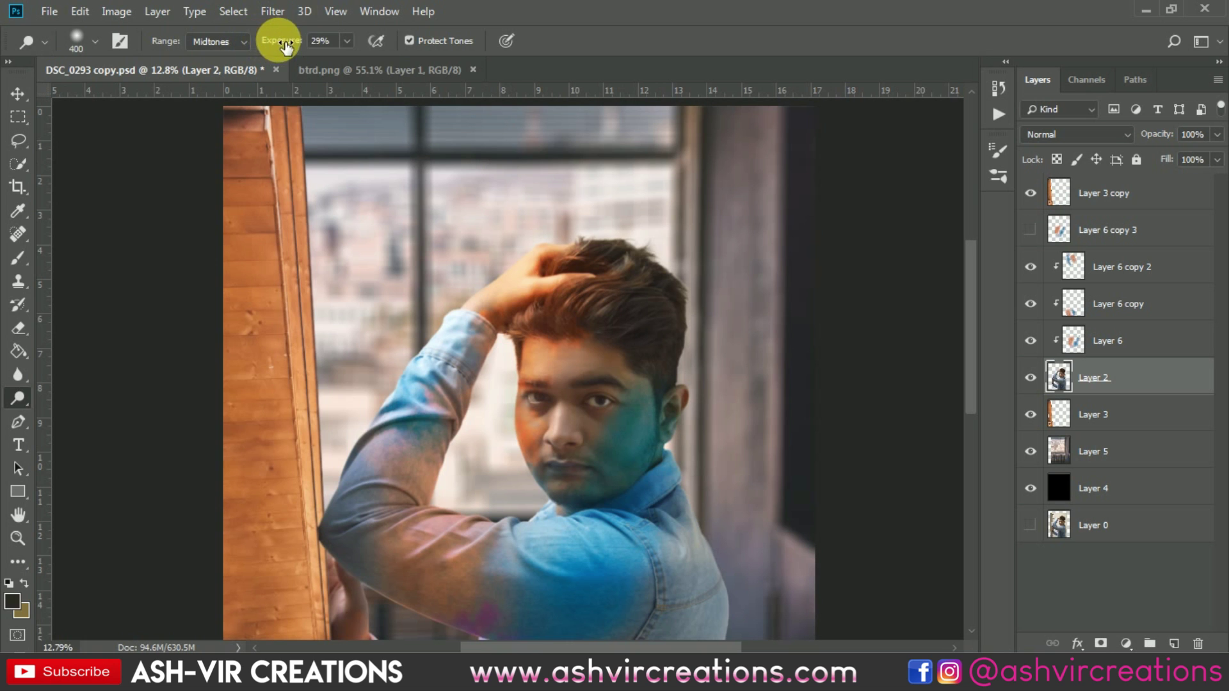
Step: Set the Dodge exposure to 10% and lighten the teal cheek, jaw, collar and shoulder on Layer 2
left_click_drag(268, 42, 263, 41)
left_click_drag(661, 418, 627, 471)
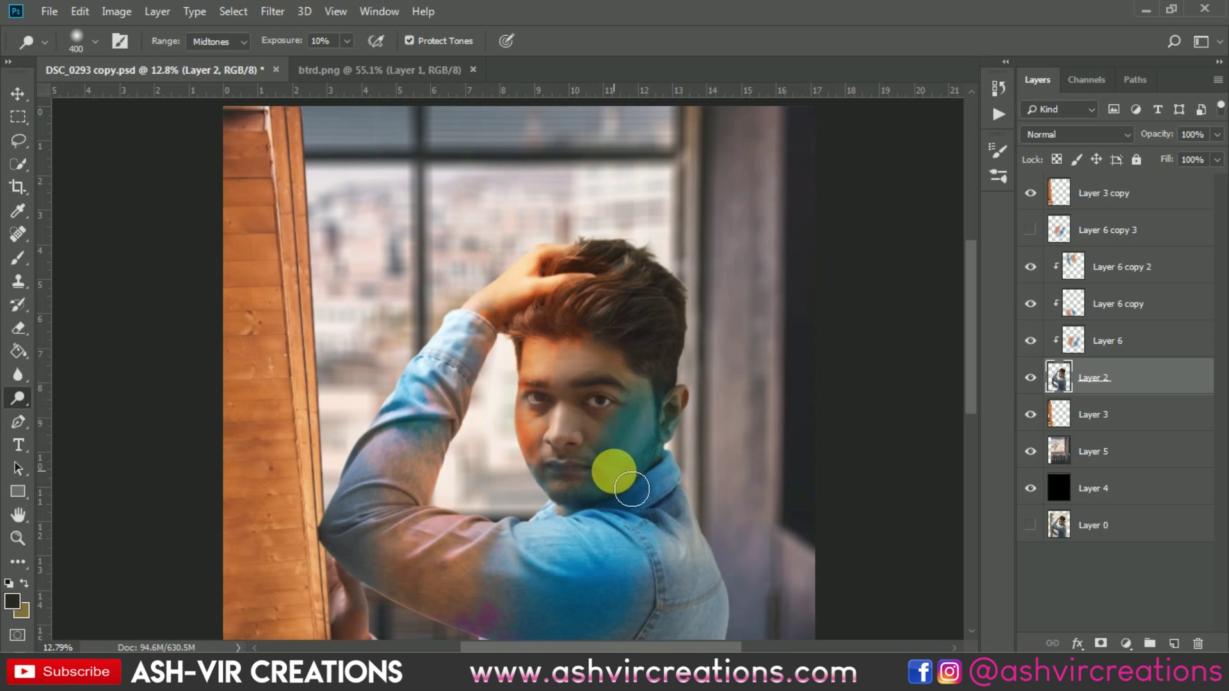
scroll(685, 510, "down", 2)
scroll(659, 467, "up", 6)
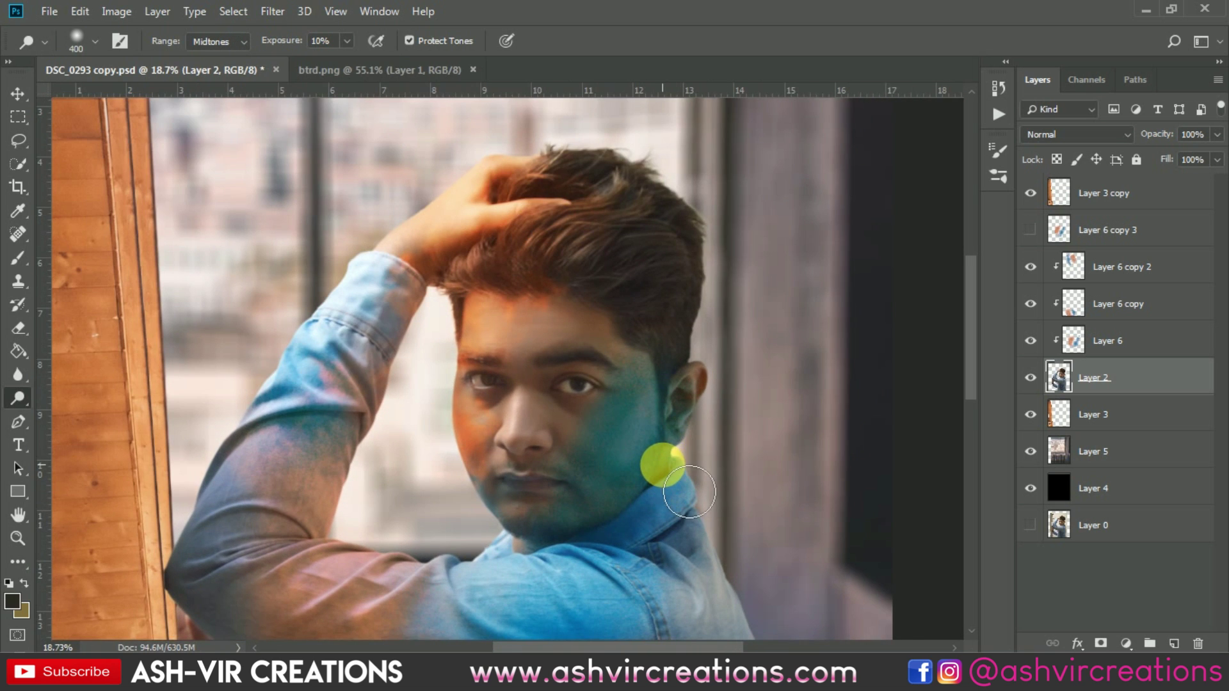
mouse_move(665, 440)
left_mouse_down()
mouse_move(664, 478)
mouse_move(669, 469)
mouse_move(597, 542)
mouse_move(693, 599)
left_mouse_up()
scroll(693, 596, "down", 3)
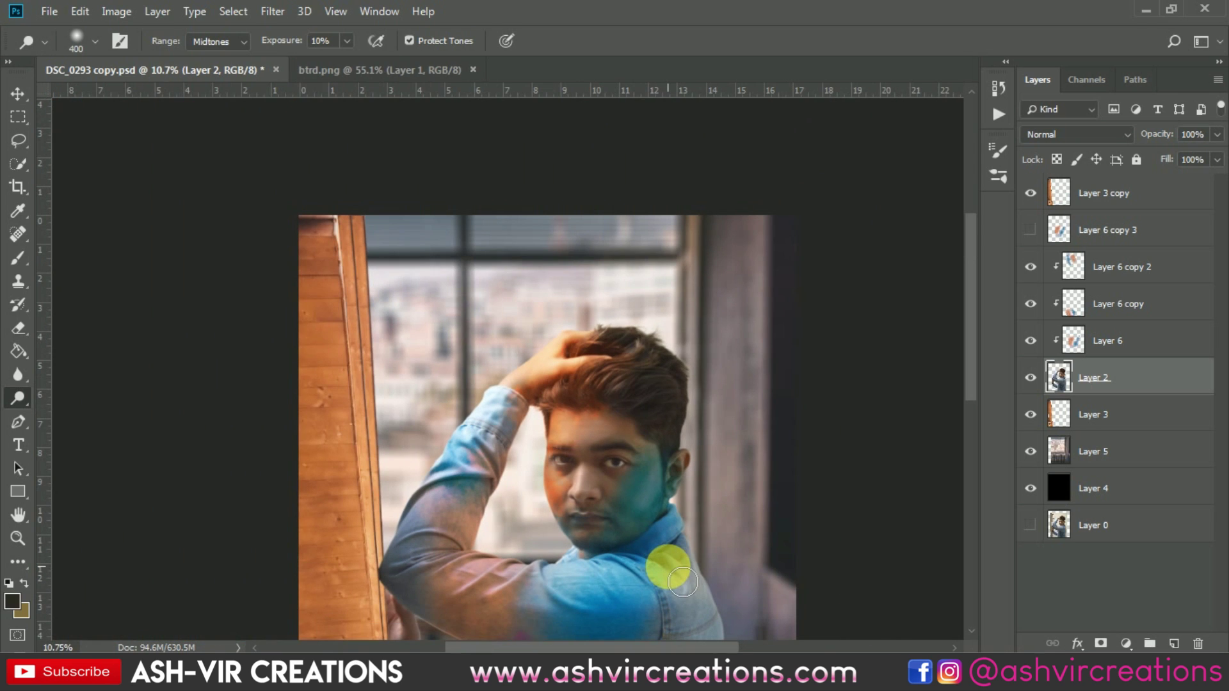
scroll(683, 580, "down", 2)
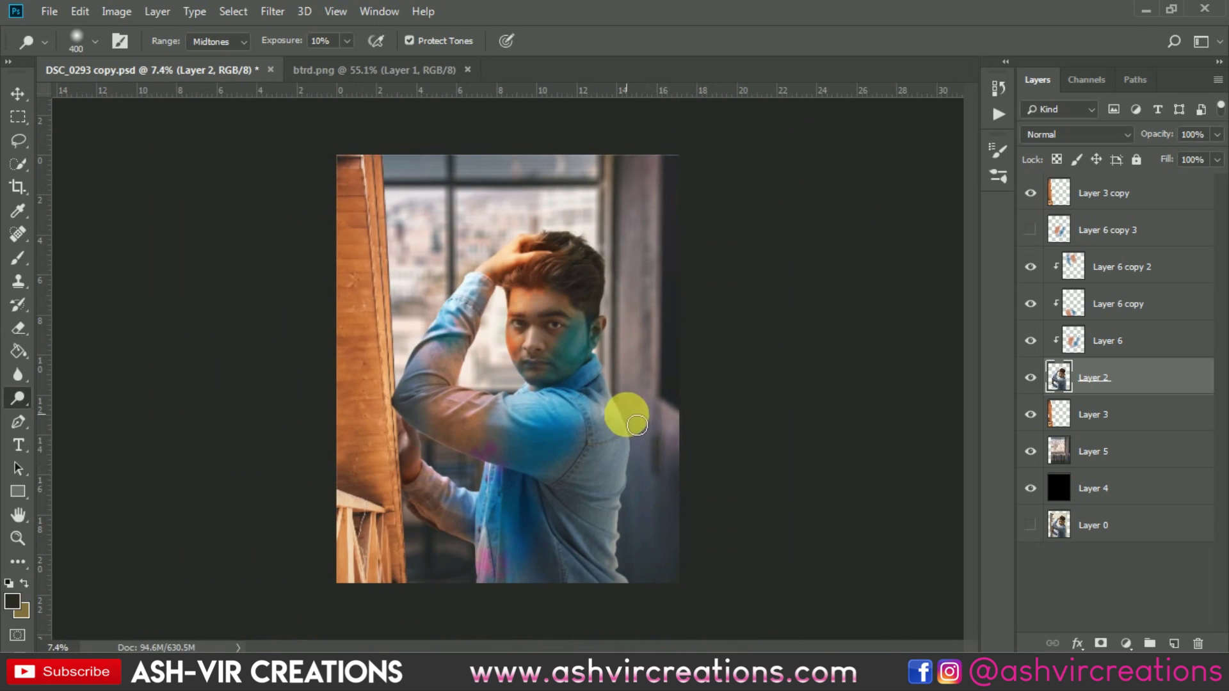
scroll(586, 355, "up", 5)
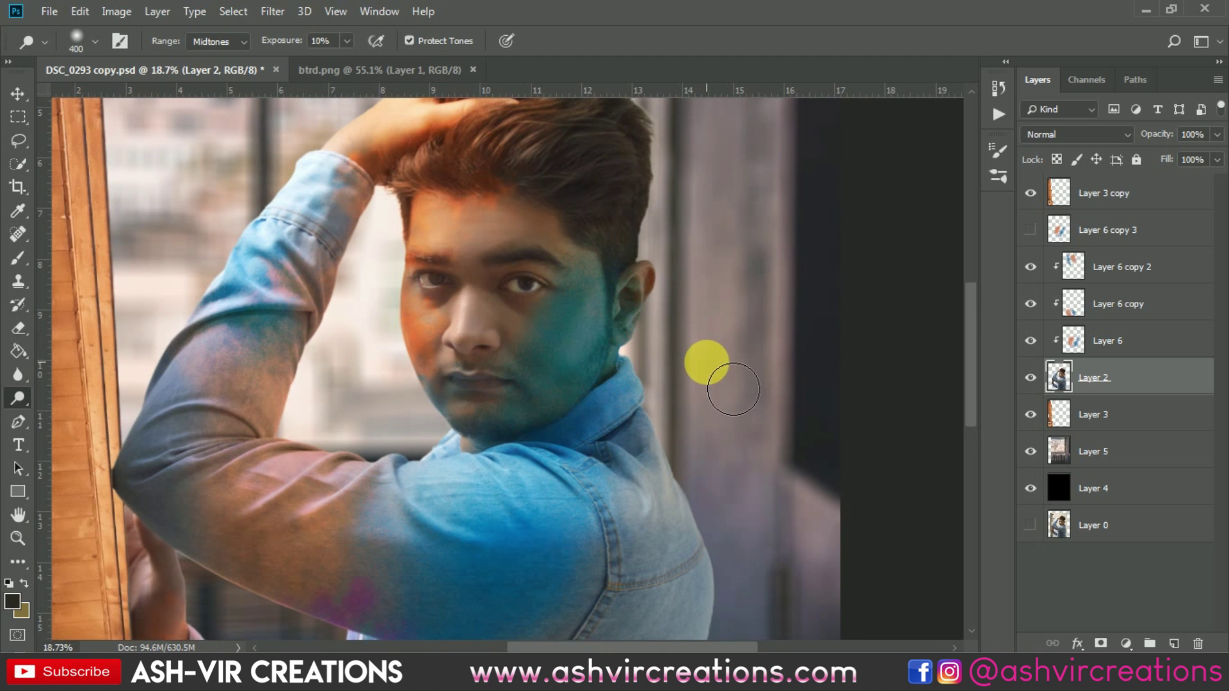
scroll(579, 360, "down", 1)
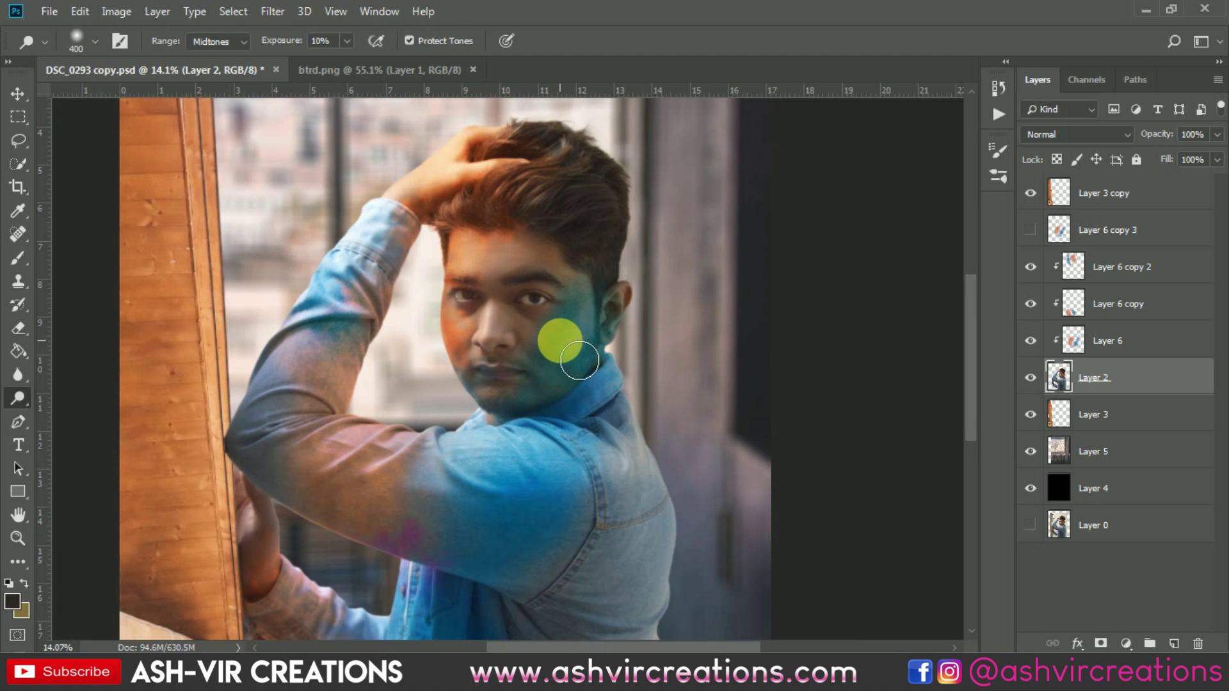
Step: Duplicate Layer 6 copy 3, keeping the duplicate hidden and Layer 6 copy 3 shown
scroll(579, 361, "down", 2)
key("v")
scroll(570, 352, "down", 1)
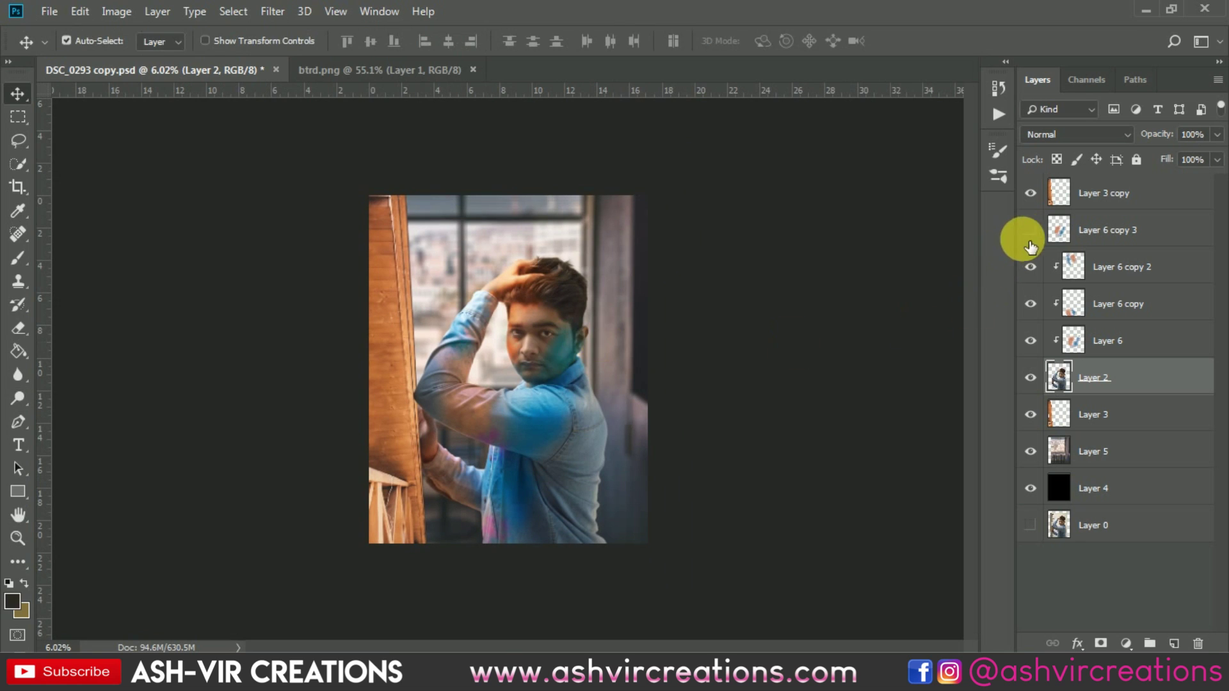
left_click(1031, 231)
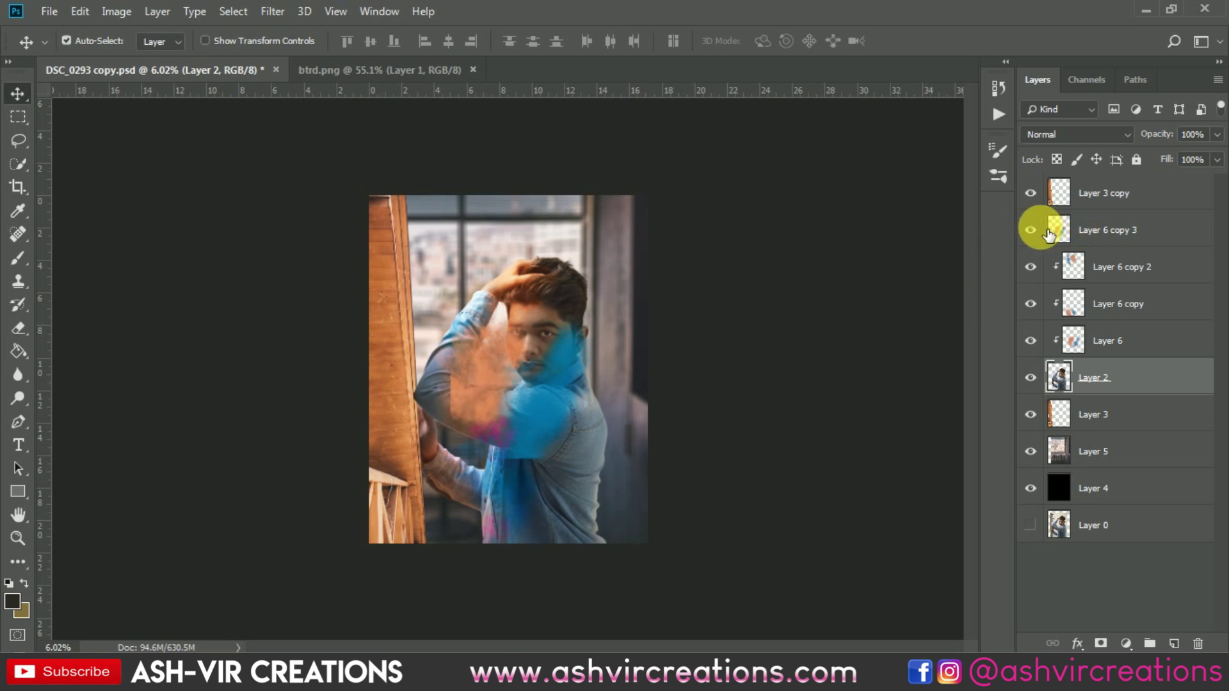
right_click(1118, 230)
left_click(938, 97)
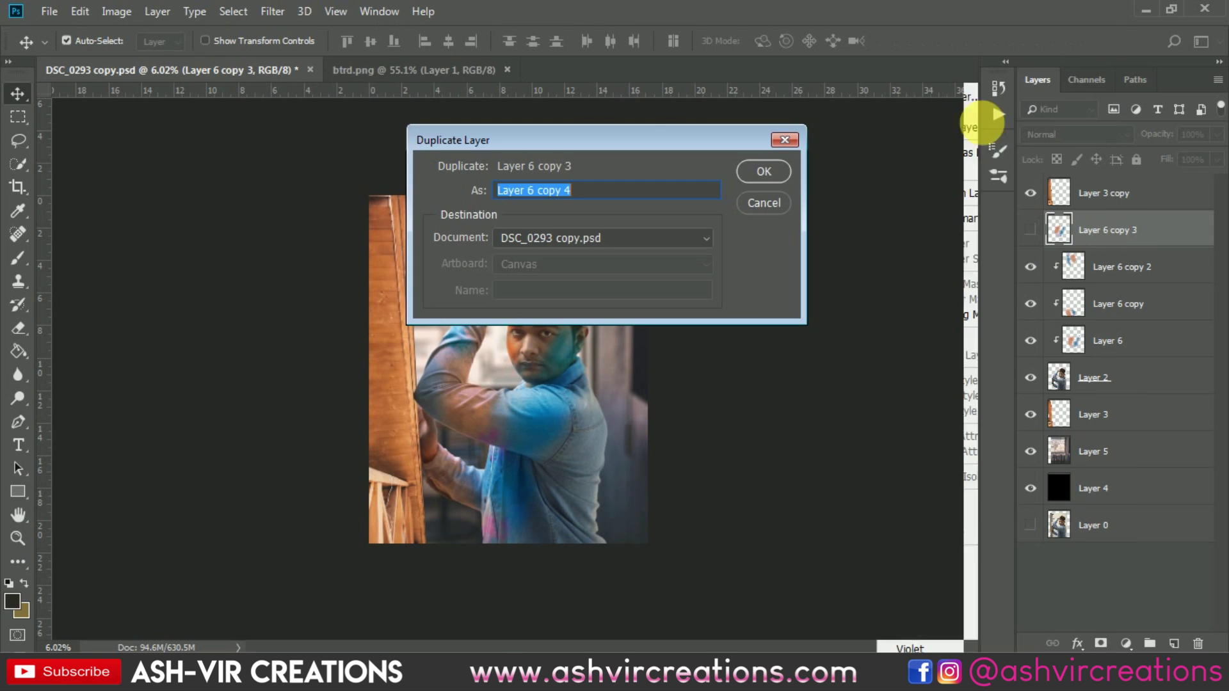
left_click(772, 170)
left_click(1030, 266)
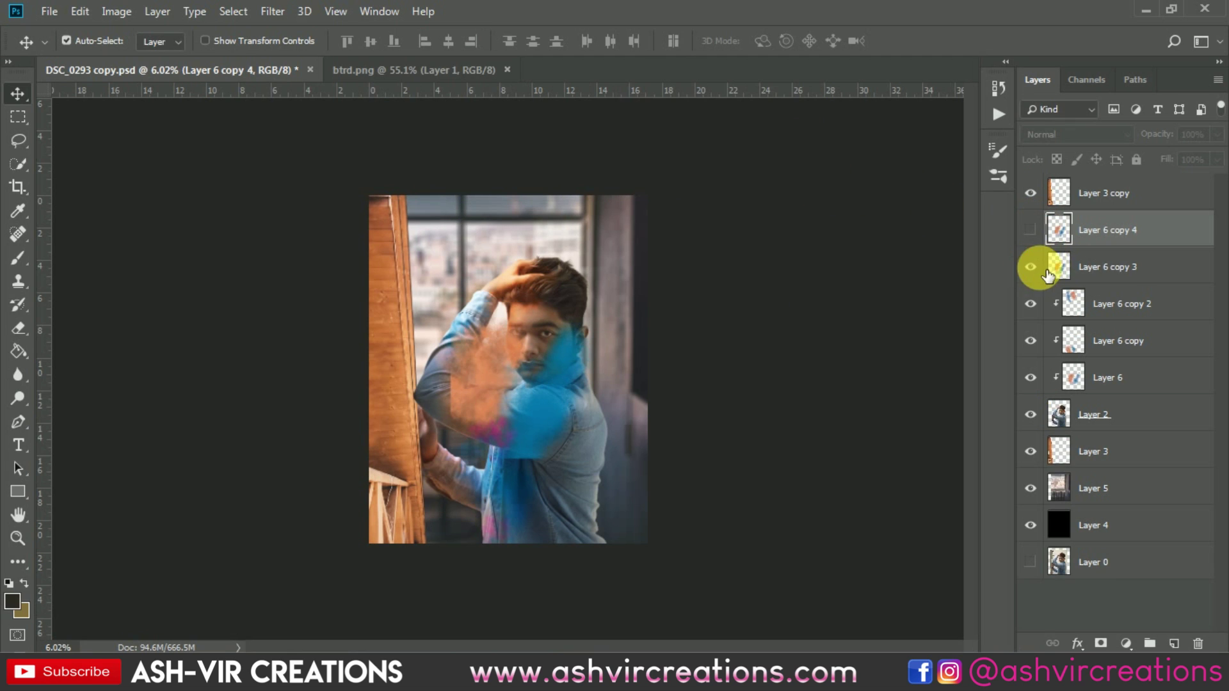
Step: Clip Layer 6 copy 3 to the portrait and set its blend mode to Overlay
right_click(1120, 265)
left_click(952, 316)
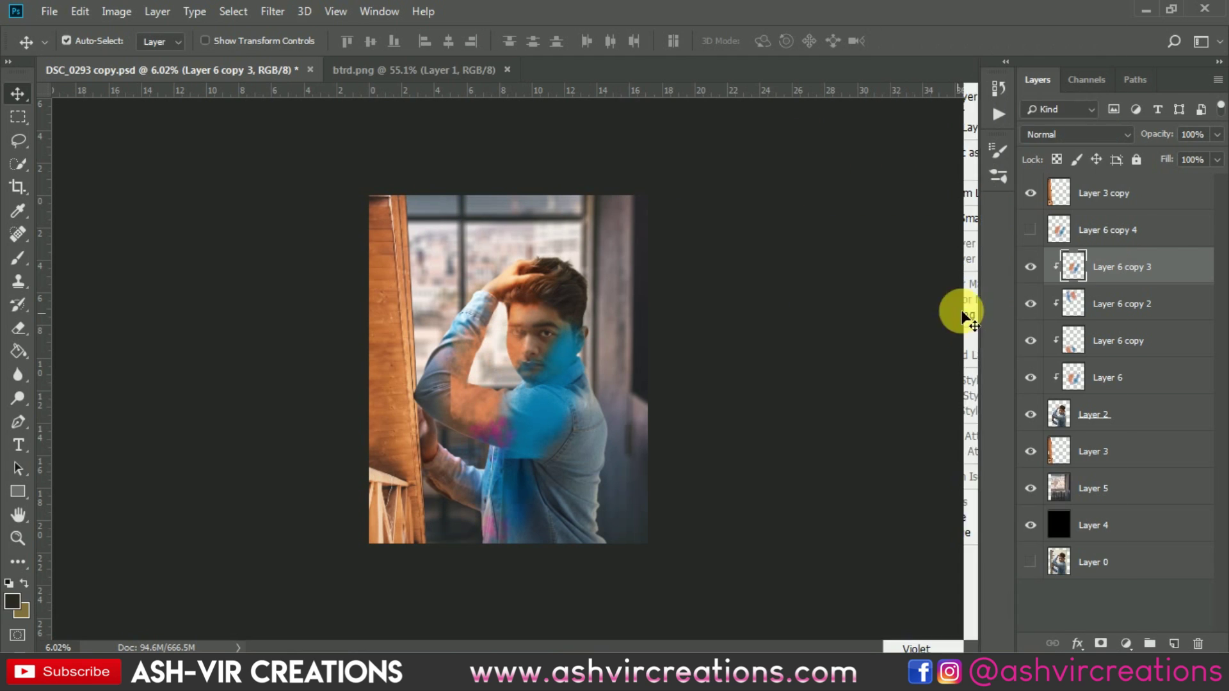
left_click(1070, 134)
left_click(1069, 355)
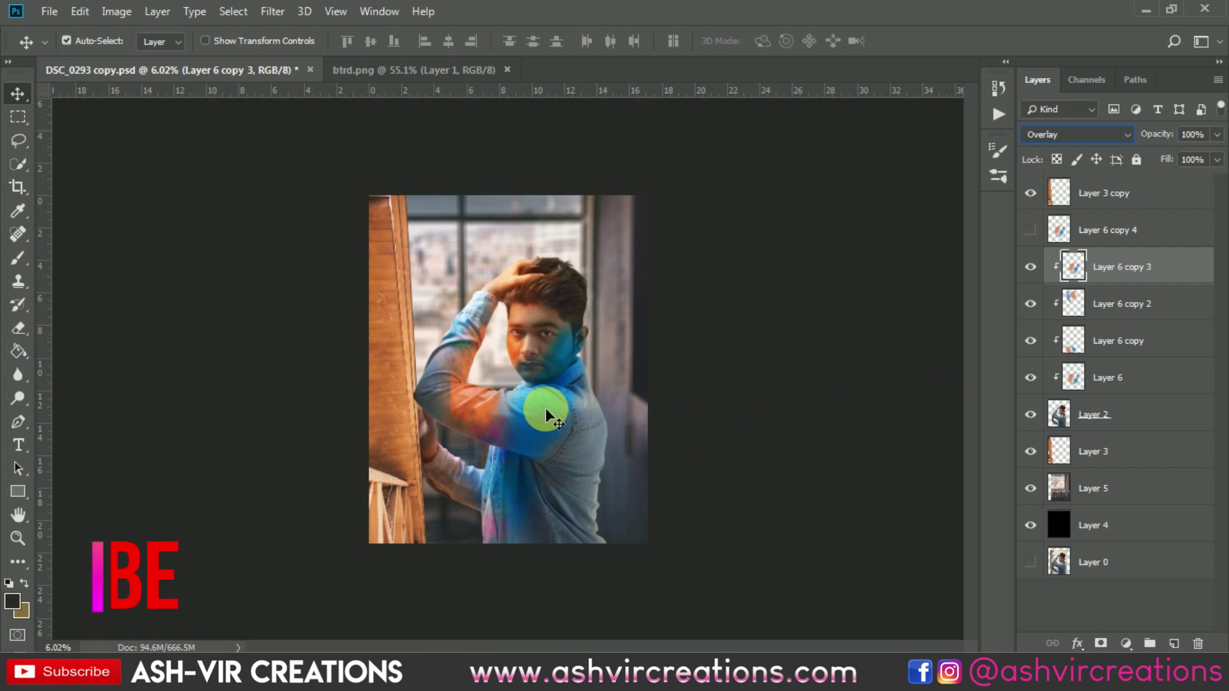
Step: Transform Layer 6 copy 3, scaling it to about 158%, rotating it about 60° and placing its colors over the back of the shirt
key("ctrl+t")
left_click_drag(597, 461, 694, 516)
key("ctrl+plus")
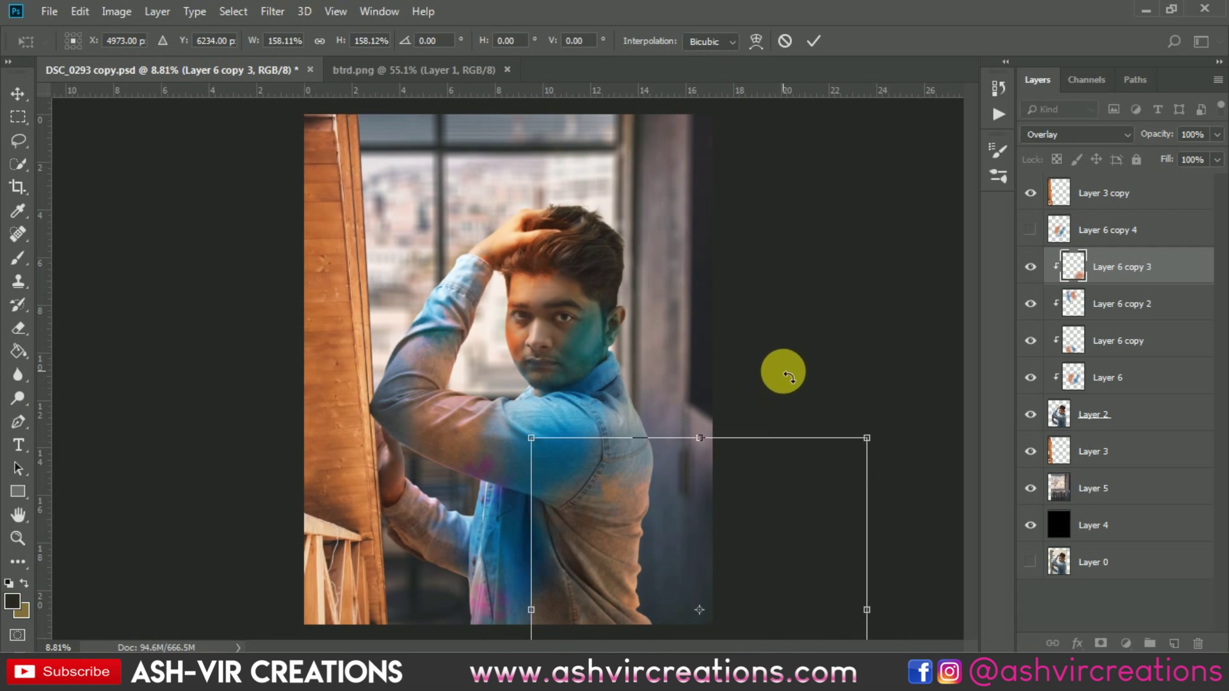
left_click_drag(697, 614, 694, 516)
left_click_drag(606, 549, 630, 463)
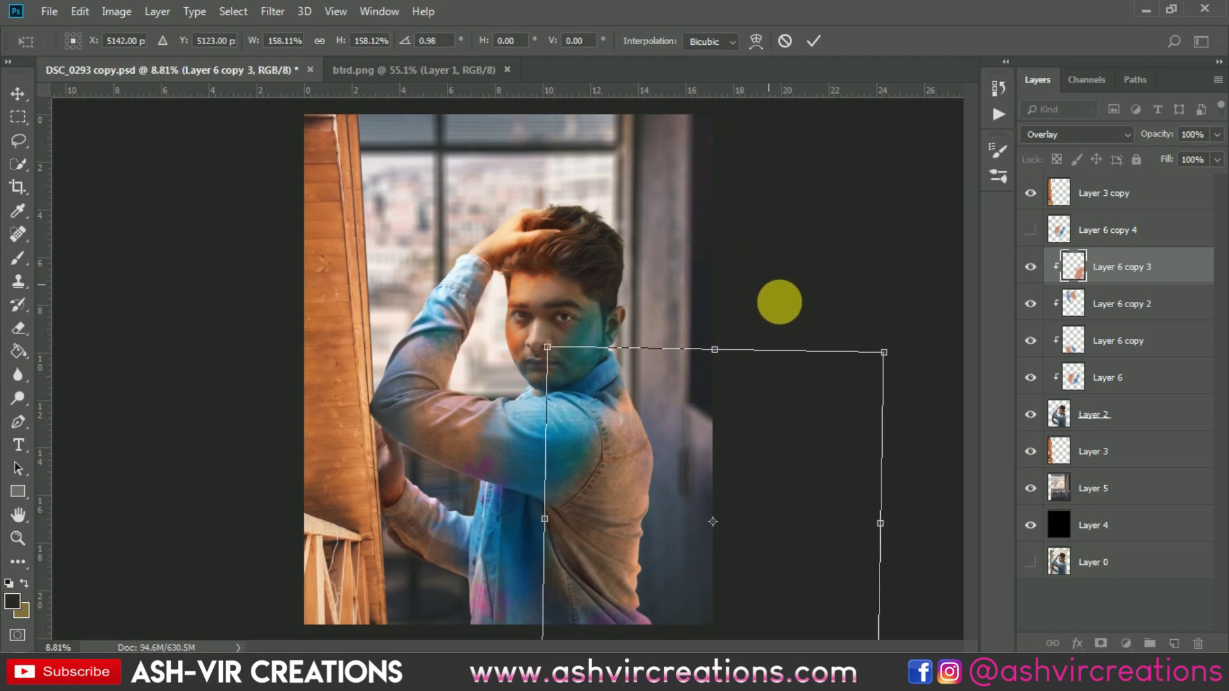
left_click_drag(779, 299, 814, 401)
mouse_move(659, 593)
left_mouse_down()
mouse_move(643, 629)
mouse_move(648, 615)
mouse_move(692, 645)
mouse_move(665, 612)
left_mouse_up()
left_click_drag(793, 382, 845, 458)
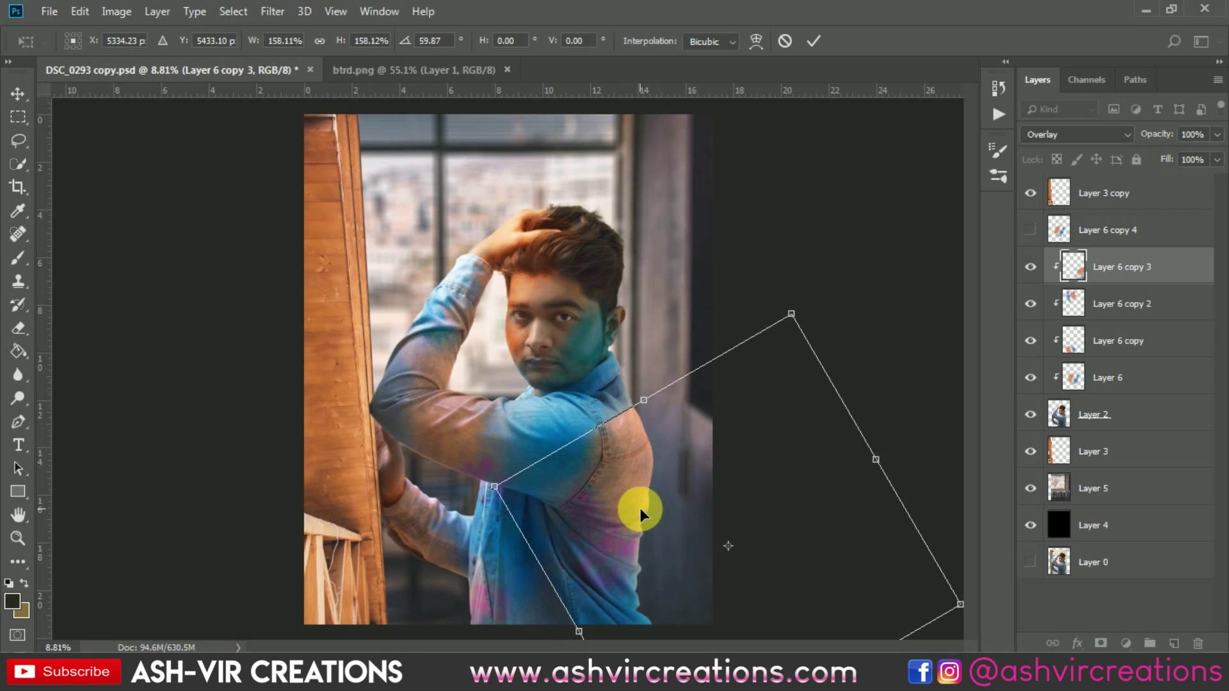
key("Return")
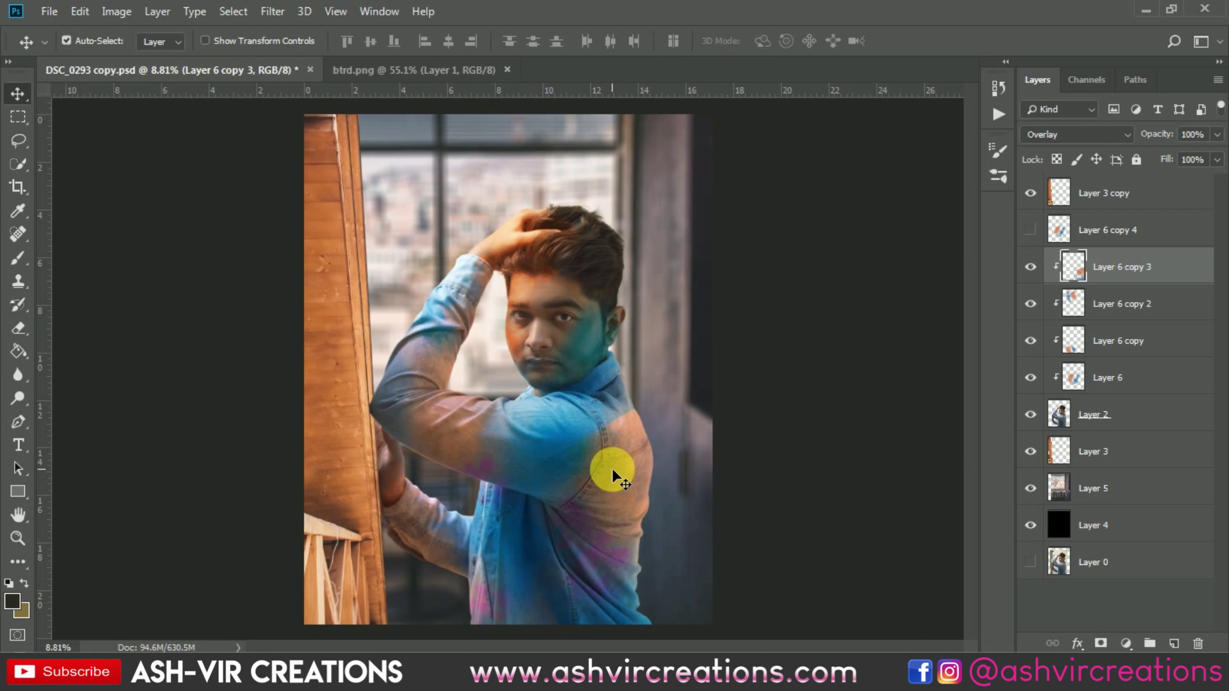
Step: Erase parts of Layer 6 copy 3 over the lower shirt front and the shoulder seam with the 700 px eraser
scroll(612, 474, "up", 1)
key("e")
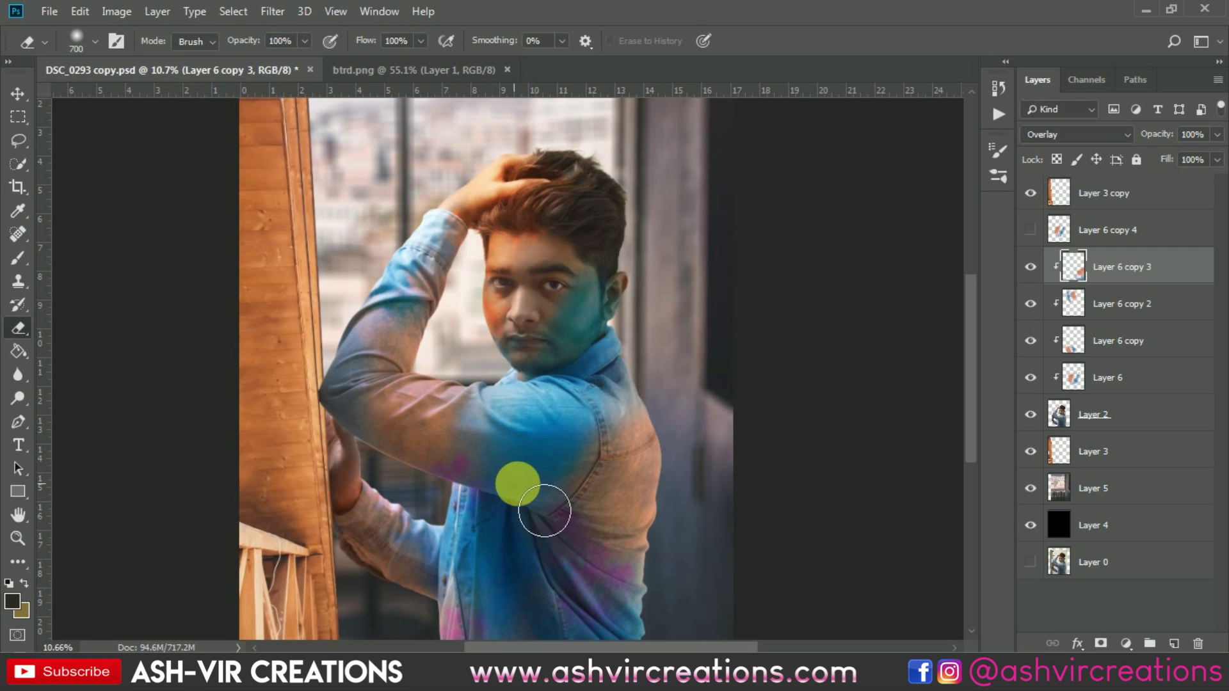
left_click_drag(536, 471, 538, 356)
left_click(1037, 266)
left_click(1036, 266)
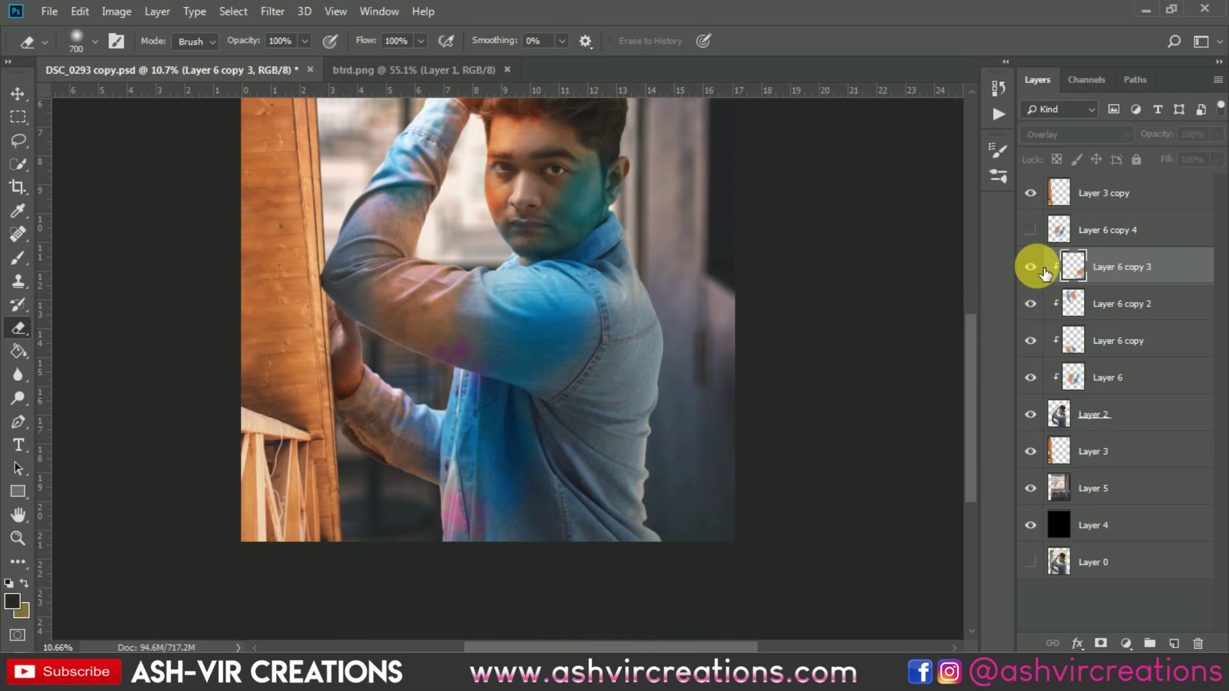
left_click(1036, 266)
left_click(1036, 267)
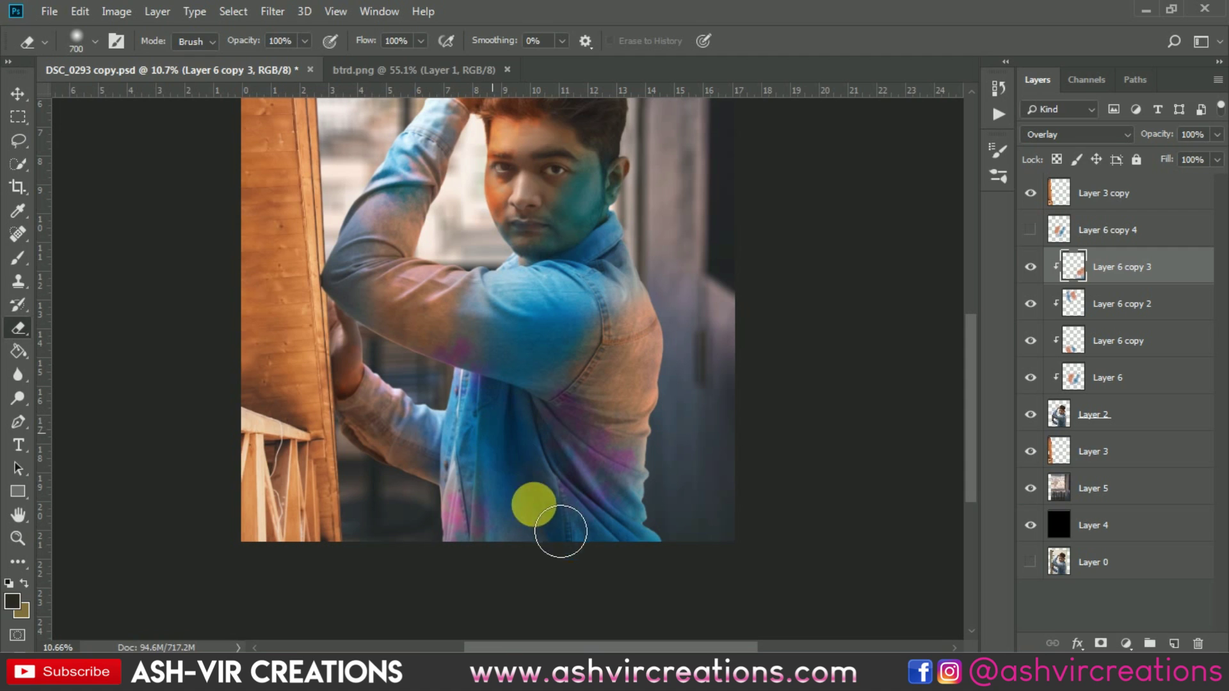
left_click(529, 458)
left_click(624, 310)
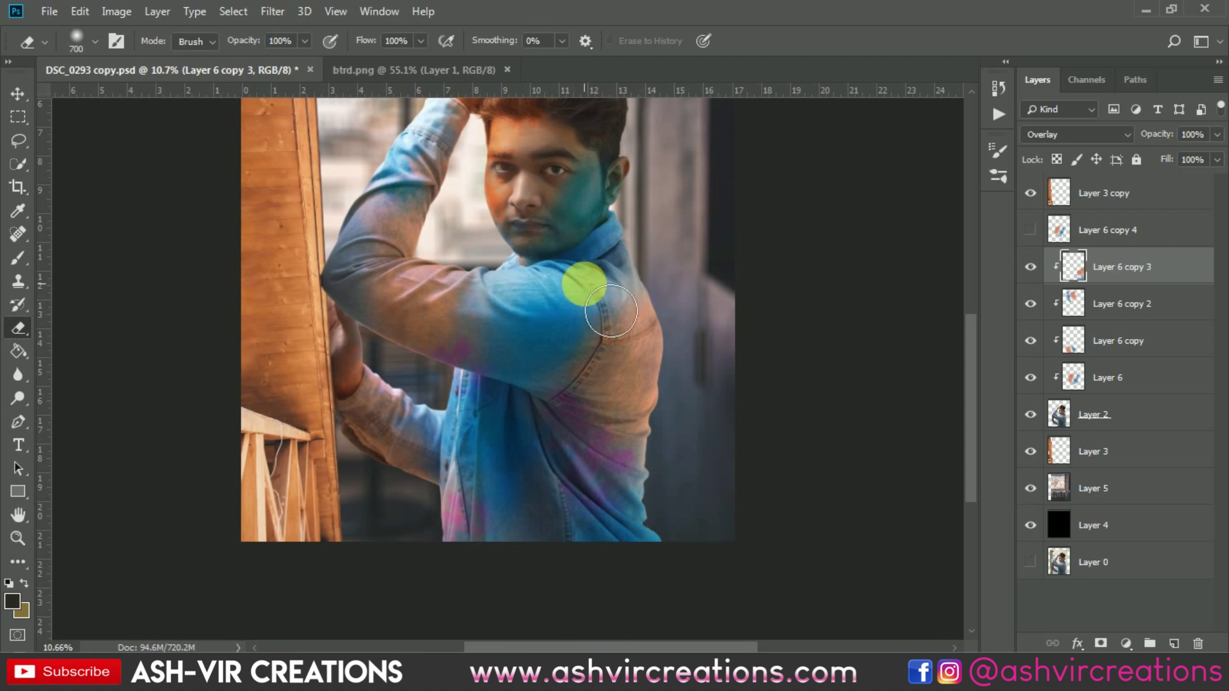
Step: Compare the shirt coloring with Layer 6 copy 3 hidden and shown, and examine the sleeve and lower hand up close
left_click(1030, 267)
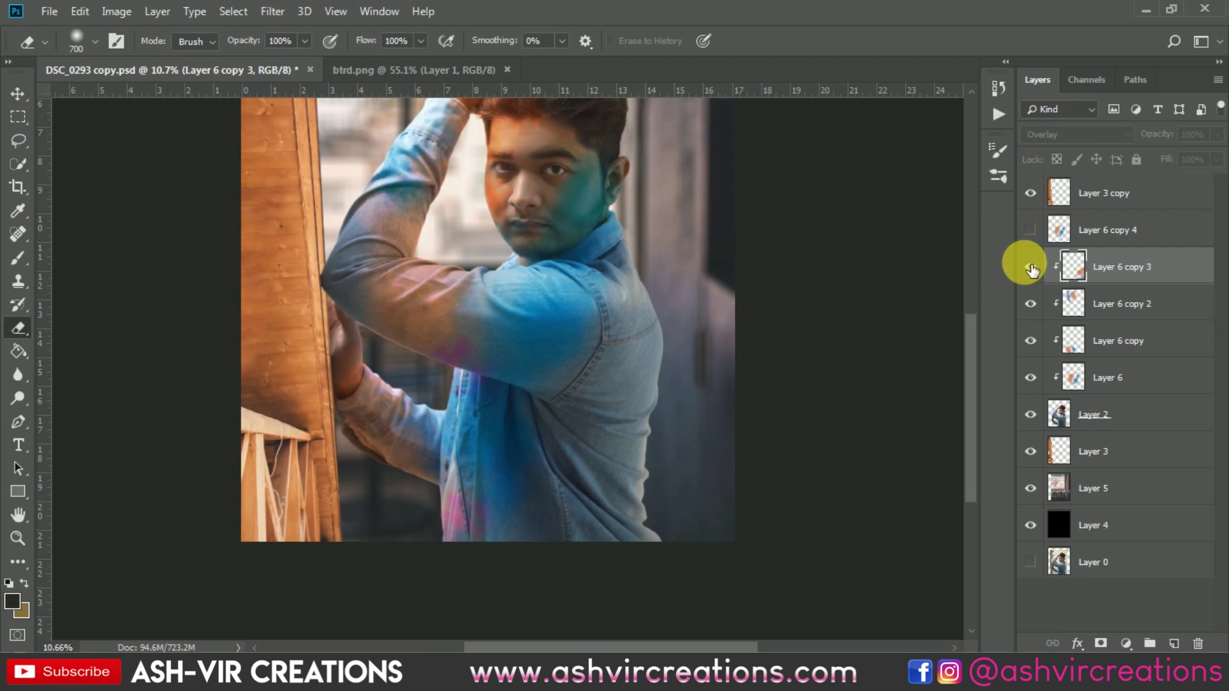
left_click(1030, 267)
left_click(1029, 267)
left_click(1030, 267)
scroll(636, 377, "down", 3)
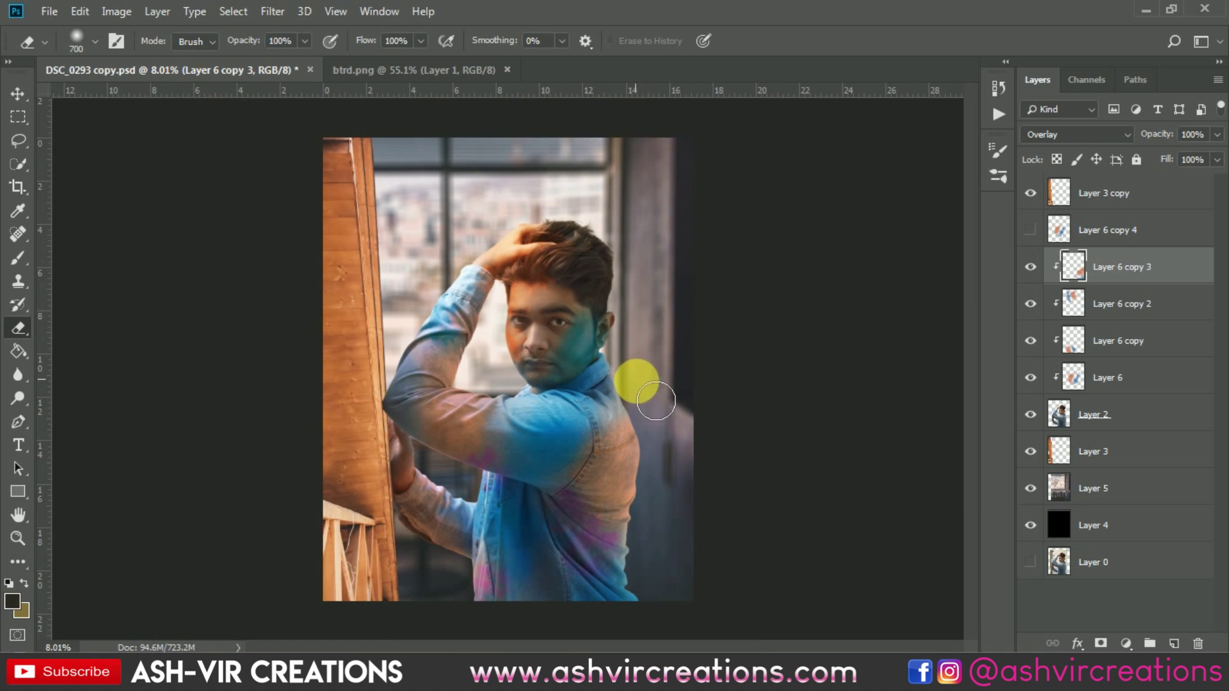
key("v")
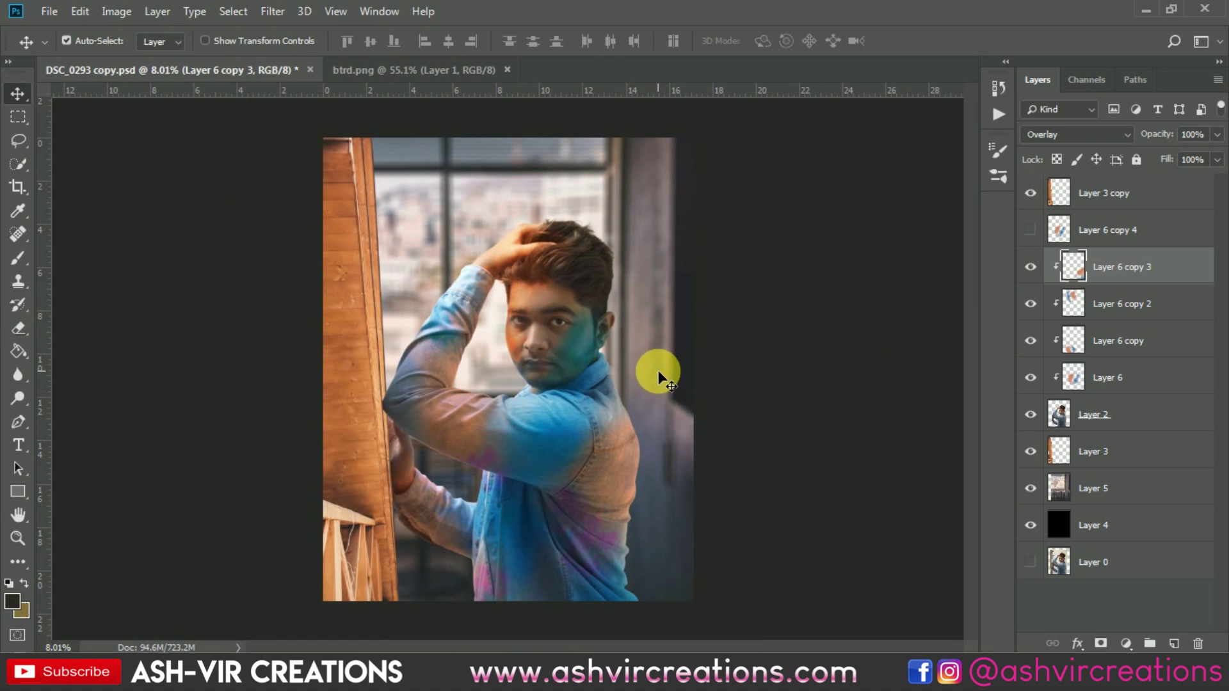
scroll(405, 475, "up", 5)
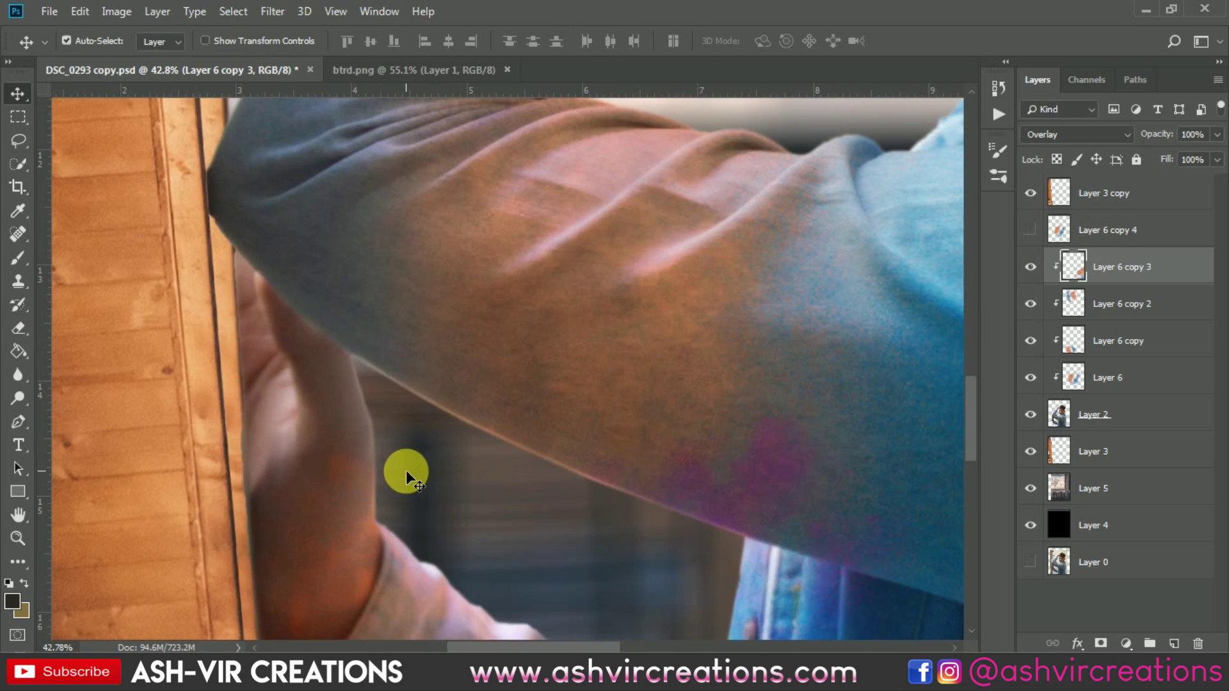
scroll(405, 470, "down", 4)
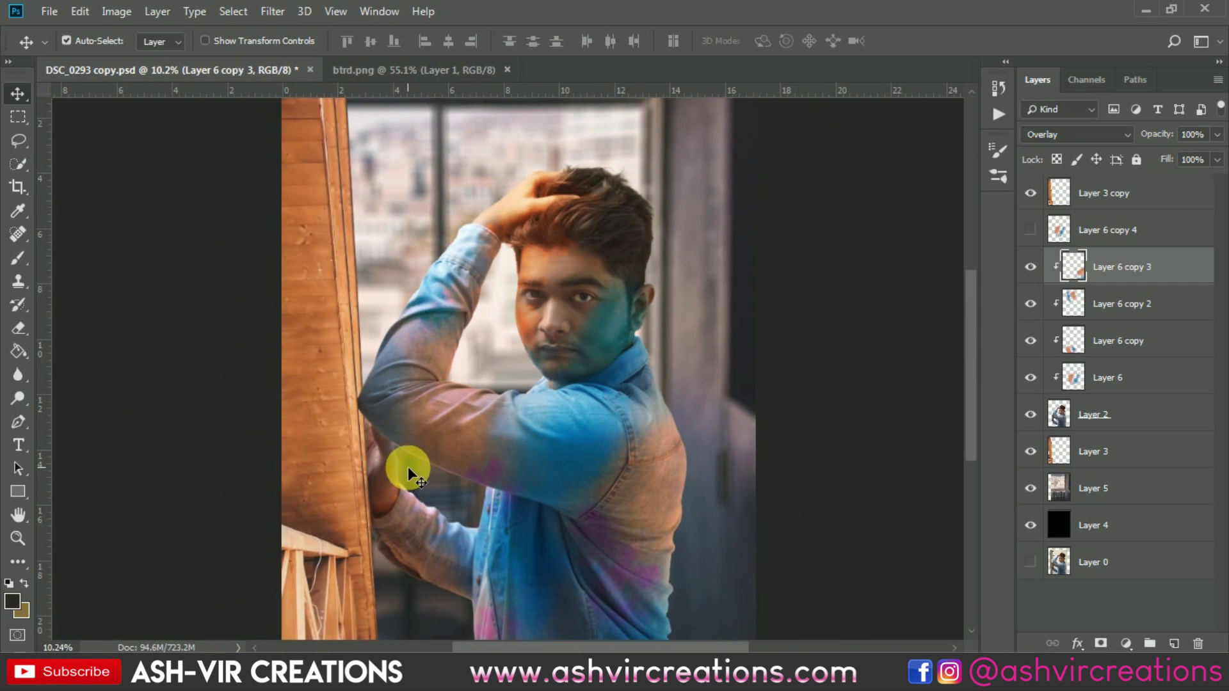
Step: Add a Curves adjustment layer clipped to the portrait on Layer 2, beneath the color powder layers
scroll(528, 325, "up", 3)
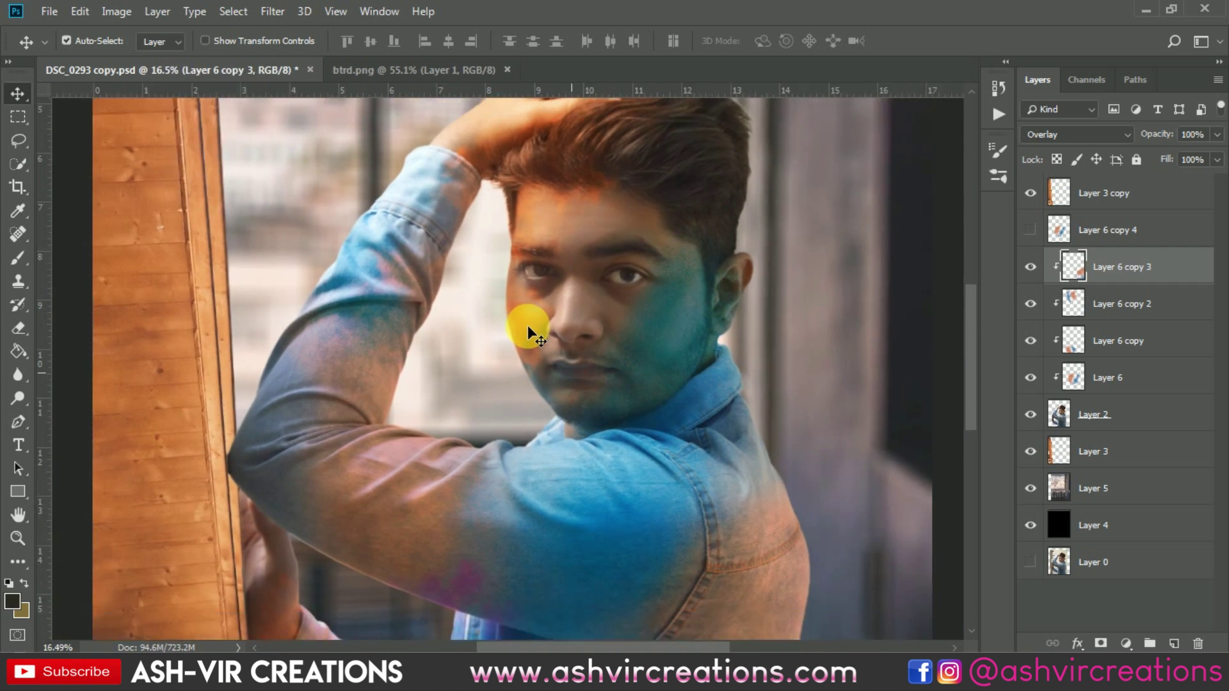
scroll(527, 325, "down", 5)
left_click(1134, 427)
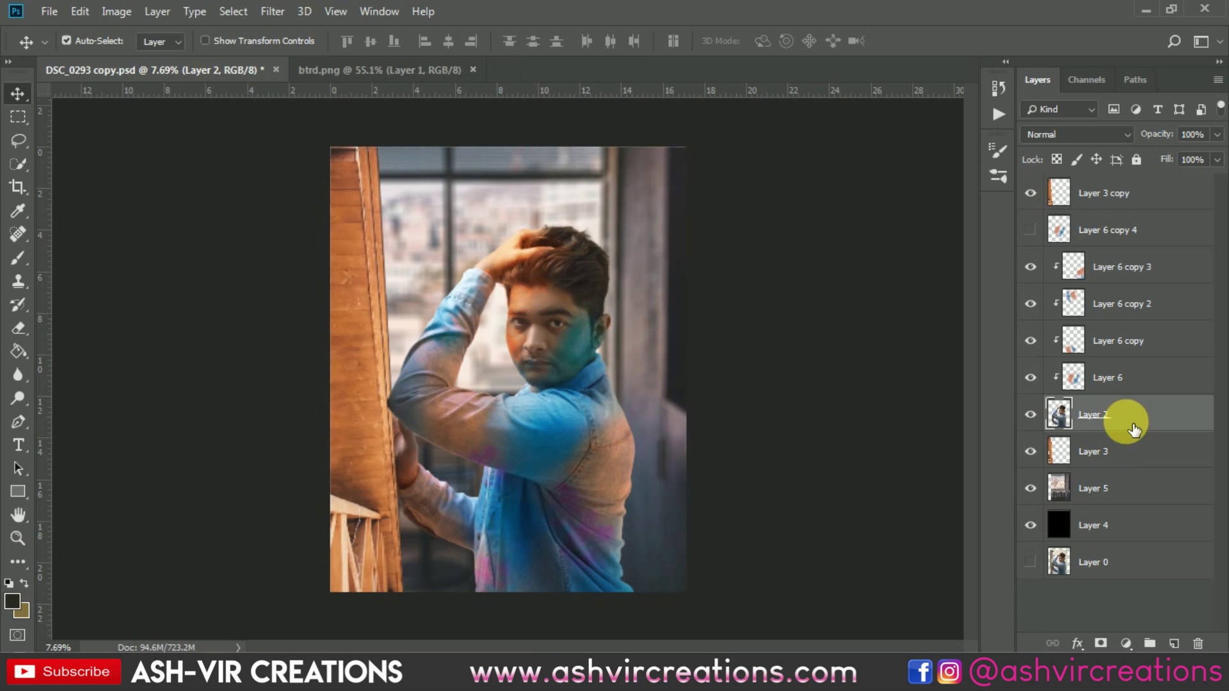
left_click(1125, 643)
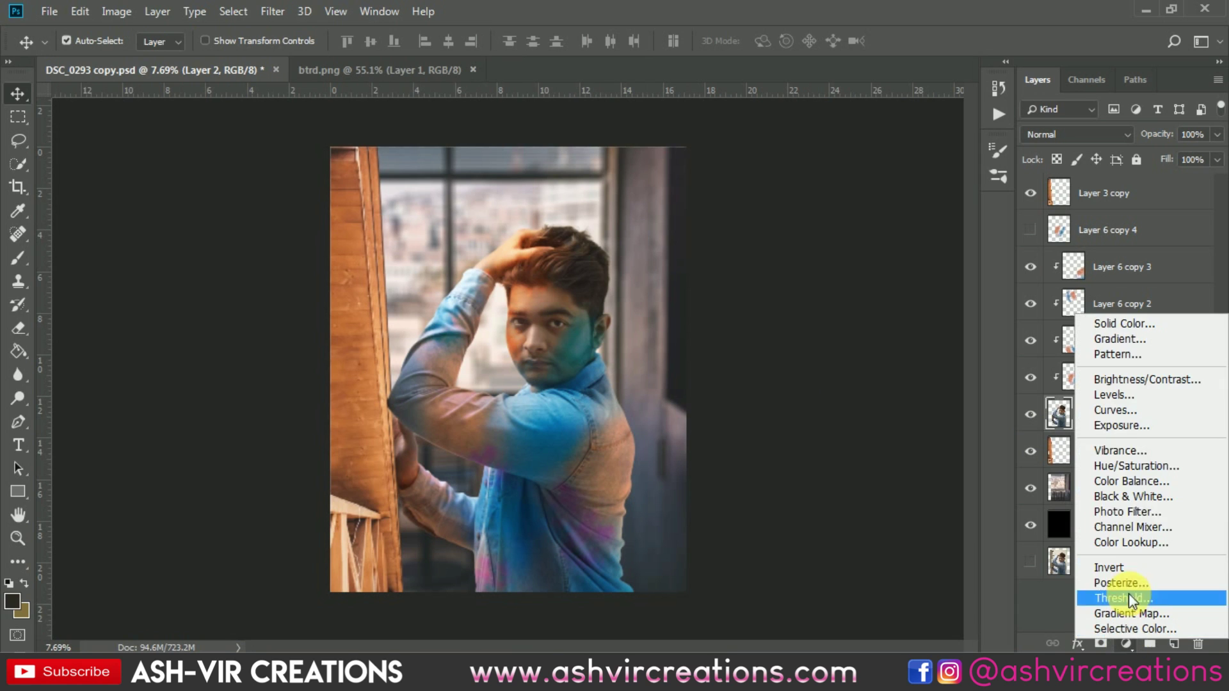
left_click(1143, 415)
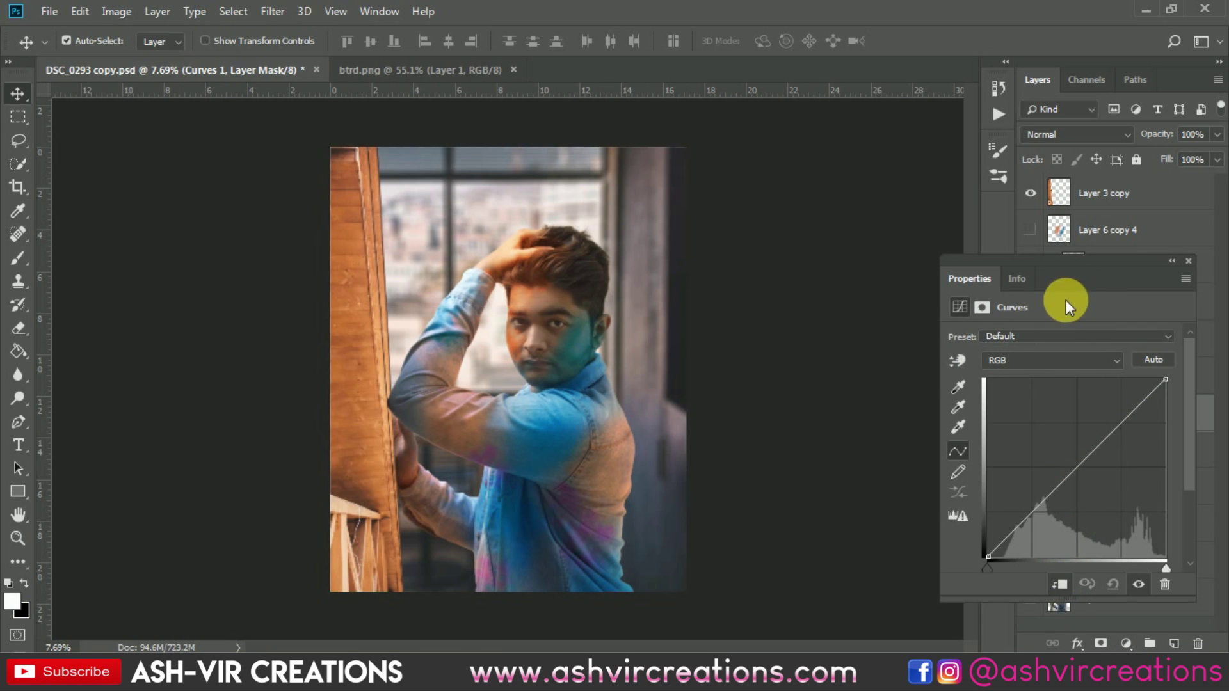
left_click_drag(1074, 262, 832, 208)
left_click_drag(914, 132, 914, 131)
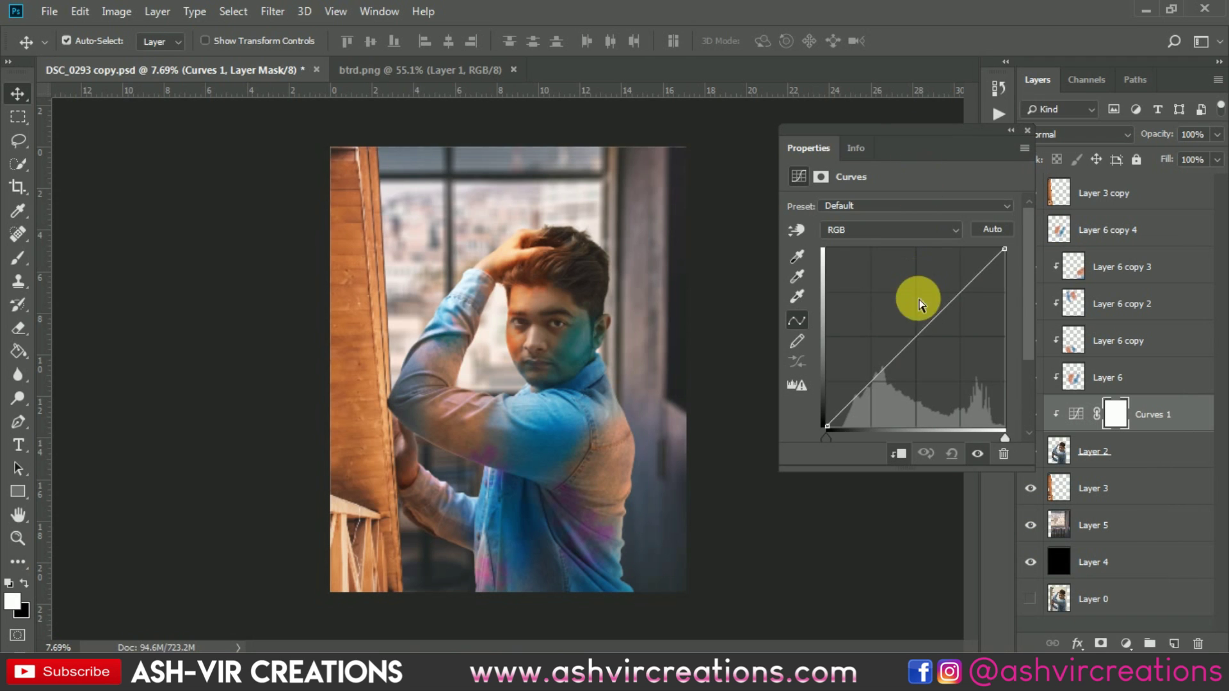
Step: Brighten the portrait by raising the RGB curve's midtones and shadows, and shift the black point slightly inward
mouse_move(925, 340)
left_mouse_down()
mouse_move(908, 332)
mouse_move(923, 328)
left_mouse_up()
left_click(880, 378)
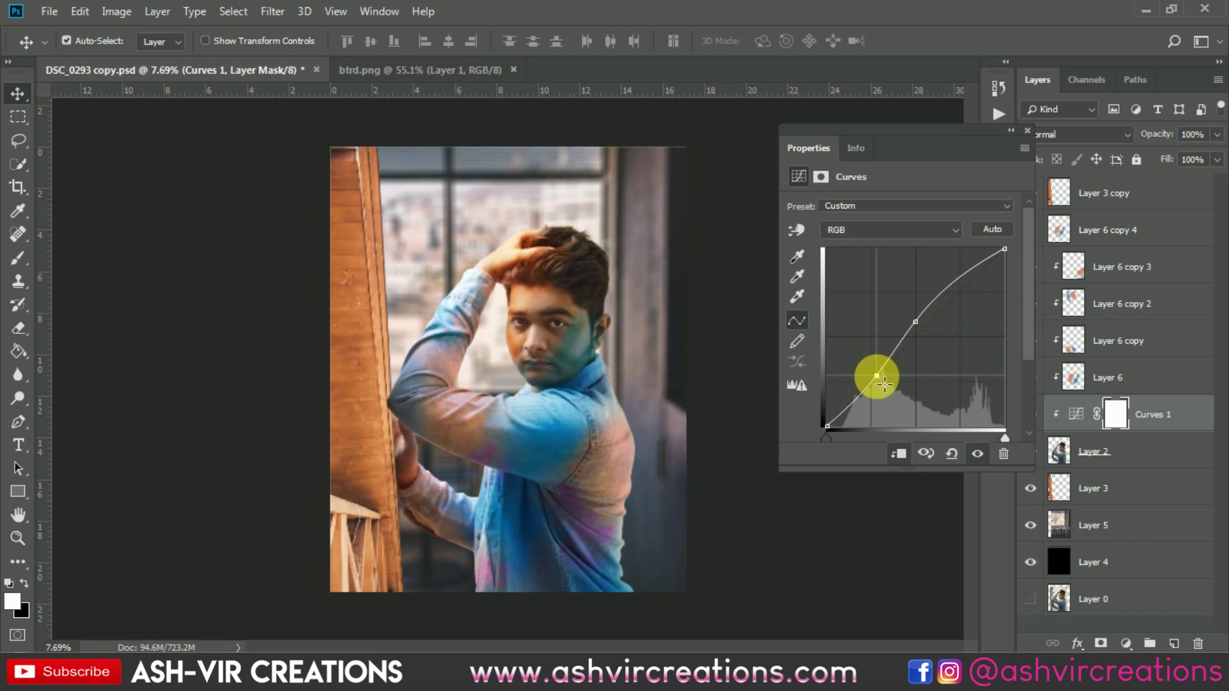
left_click_drag(880, 377, 878, 378)
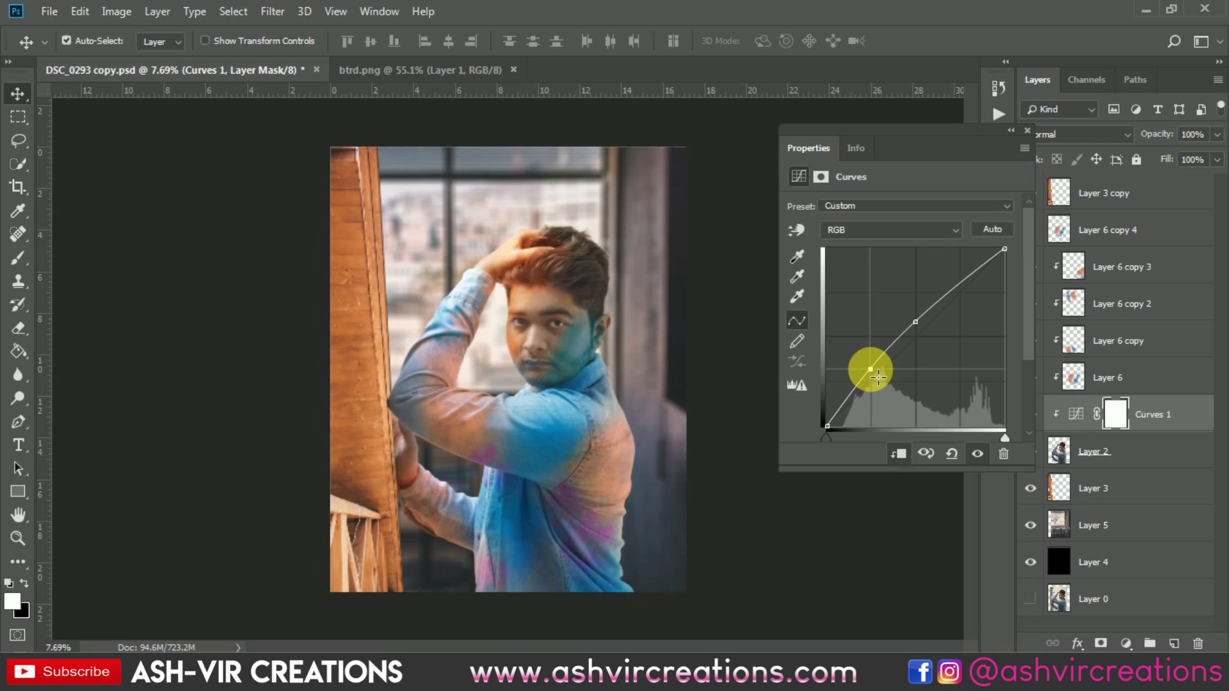
mouse_move(827, 426)
left_mouse_down()
mouse_move(854, 446)
mouse_move(830, 439)
left_mouse_up()
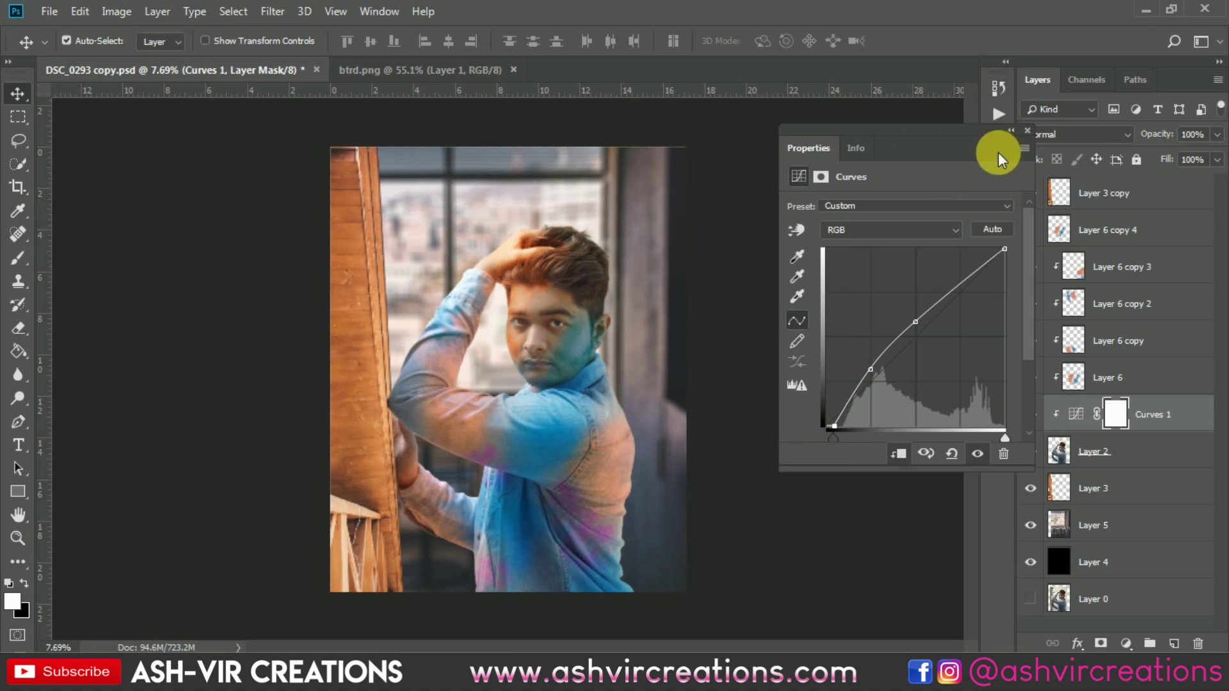
left_click(1027, 131)
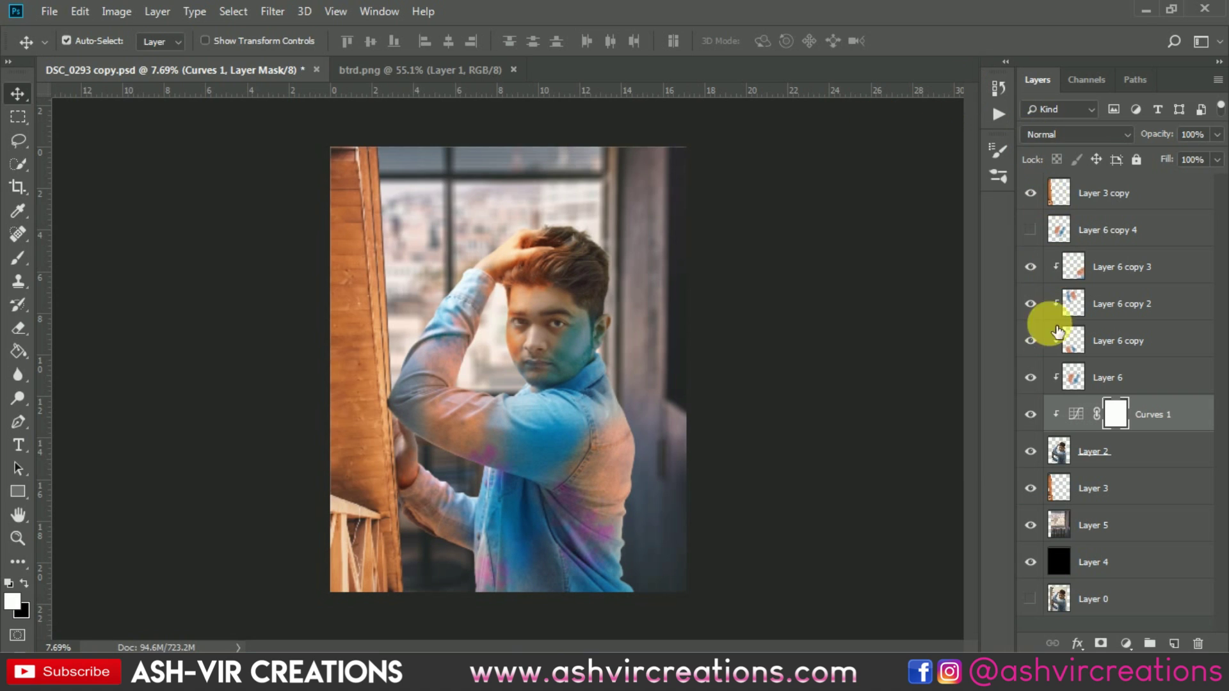
Step: Compare the portrait's brightness with the Curves 1 adjustment hidden and shown
left_click(1031, 414)
left_click(1030, 414)
scroll(503, 308, "up", 2)
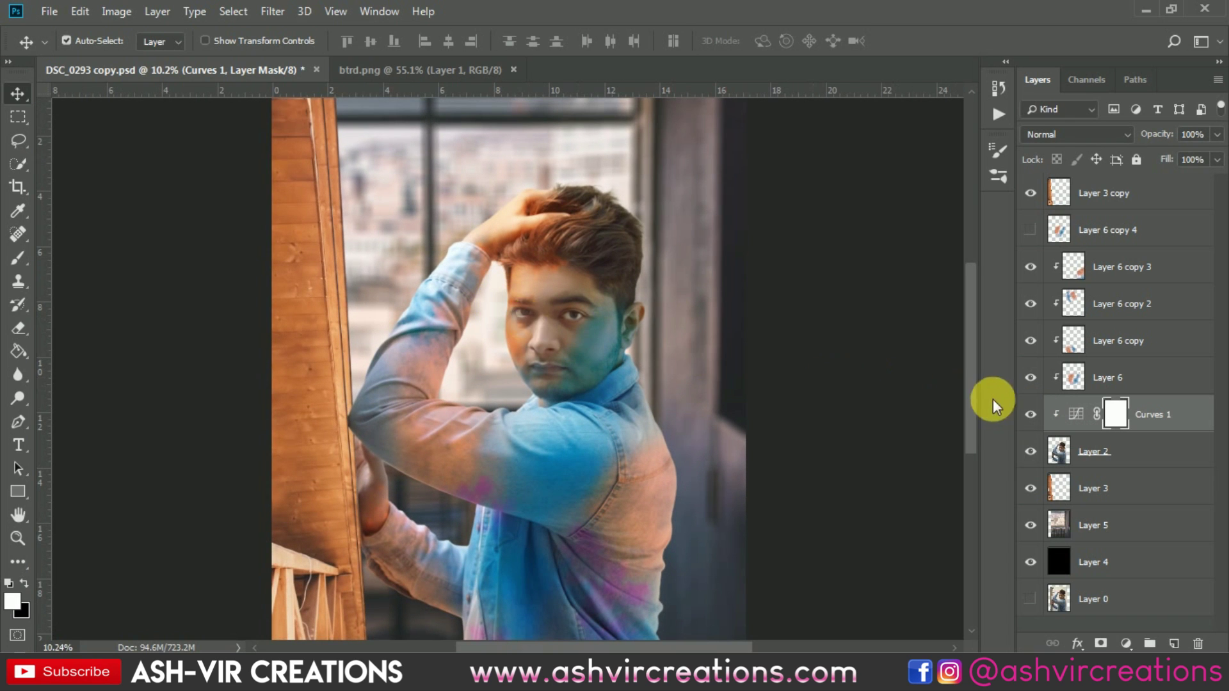
left_click(1033, 416)
left_click(1032, 416)
left_click(1032, 416)
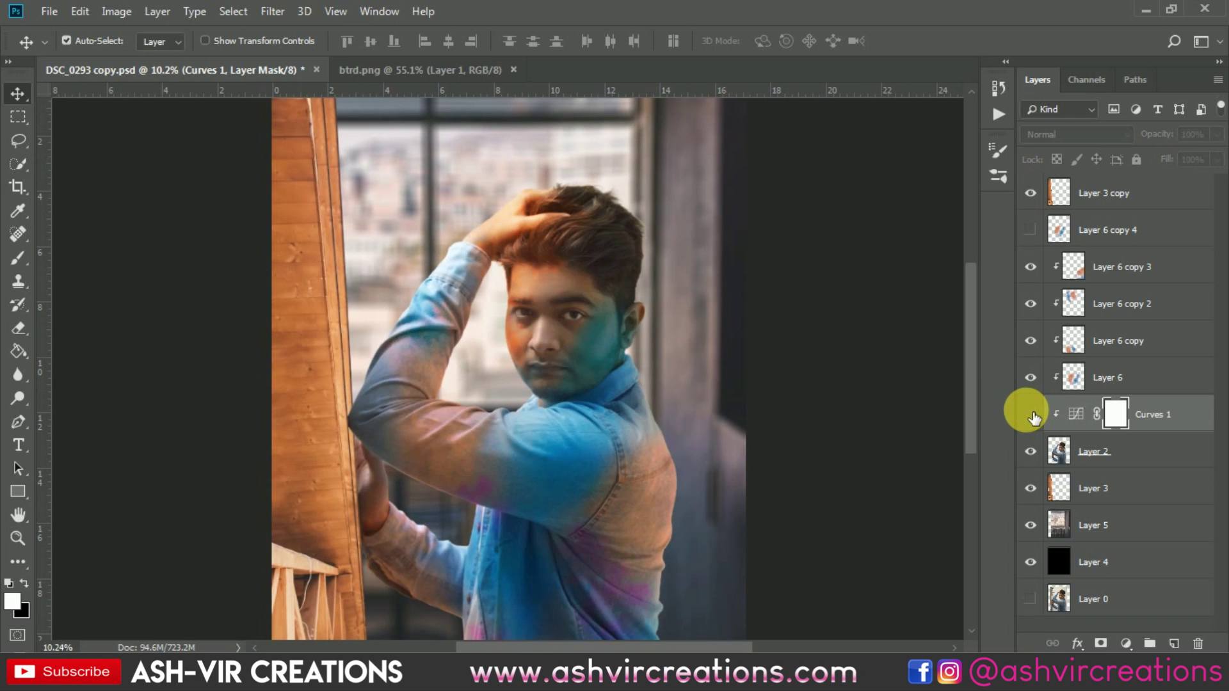
left_click(1032, 416)
left_click(1032, 416)
left_click(1031, 416)
left_click(1032, 416)
left_click(1032, 416)
left_click(1032, 416)
left_click(1032, 416)
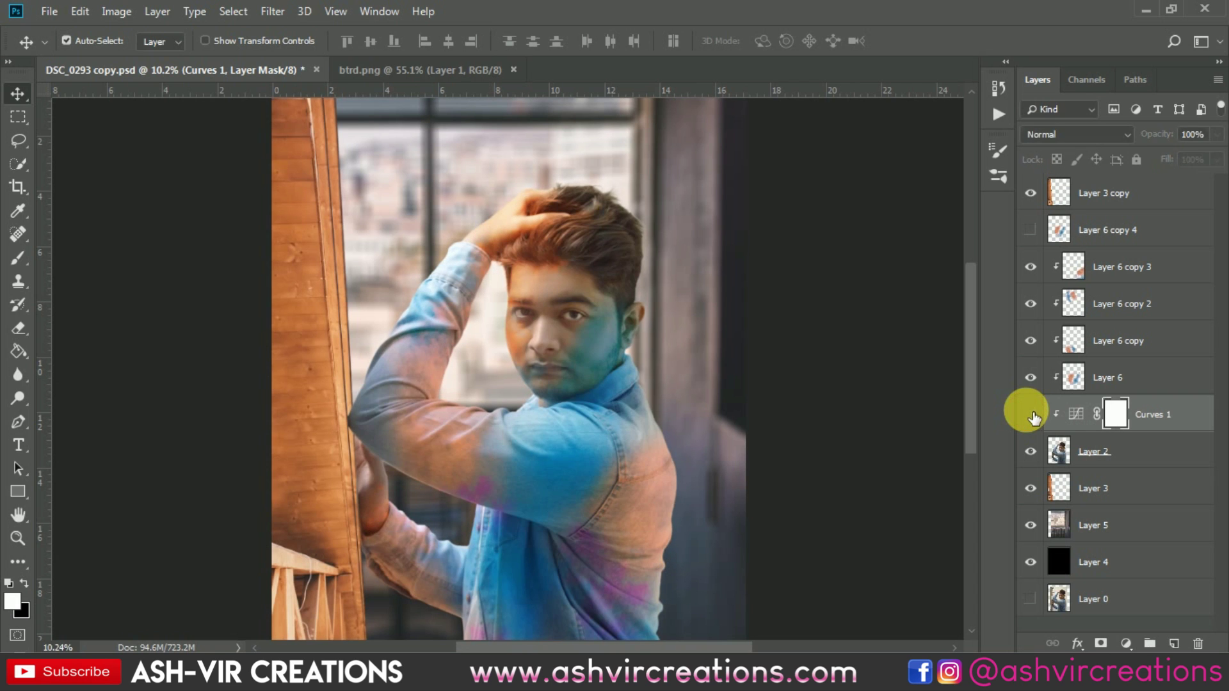
left_click(1031, 416)
left_click(1031, 416)
left_click(1031, 416)
left_click(1032, 416)
left_click(1032, 416)
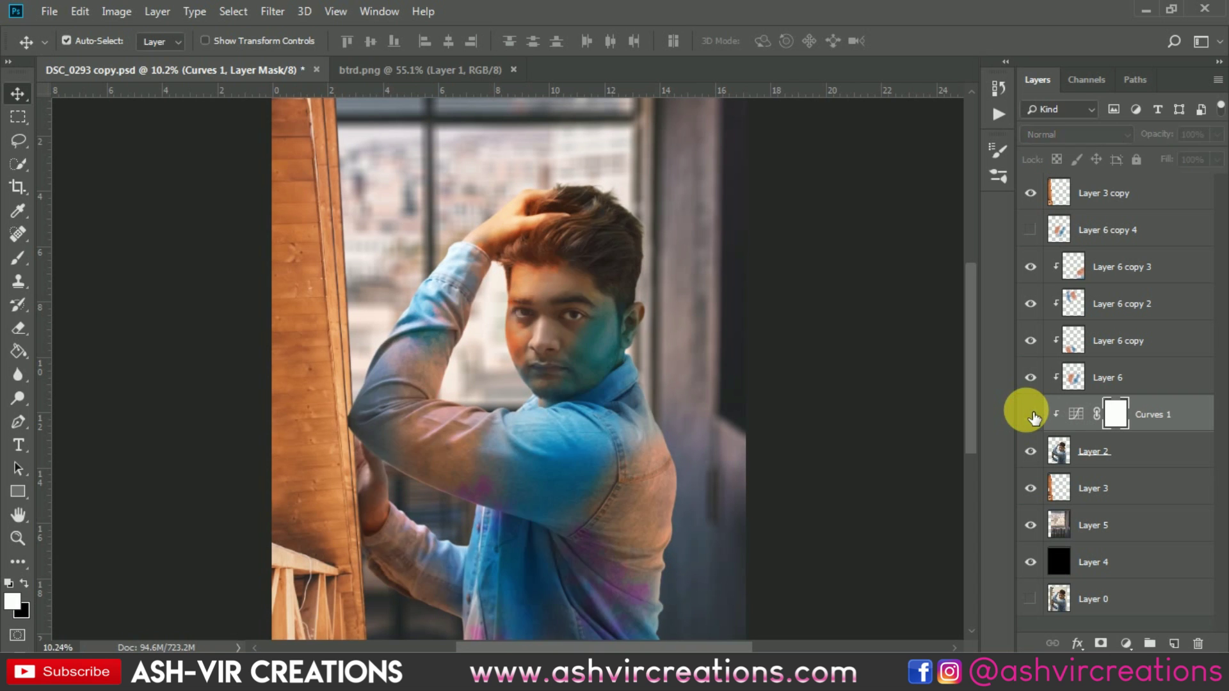
Step: Reduce the Curves 1 layer's opacity to 81% and check the portrait with the adjustment hidden and shown
left_click(1032, 416)
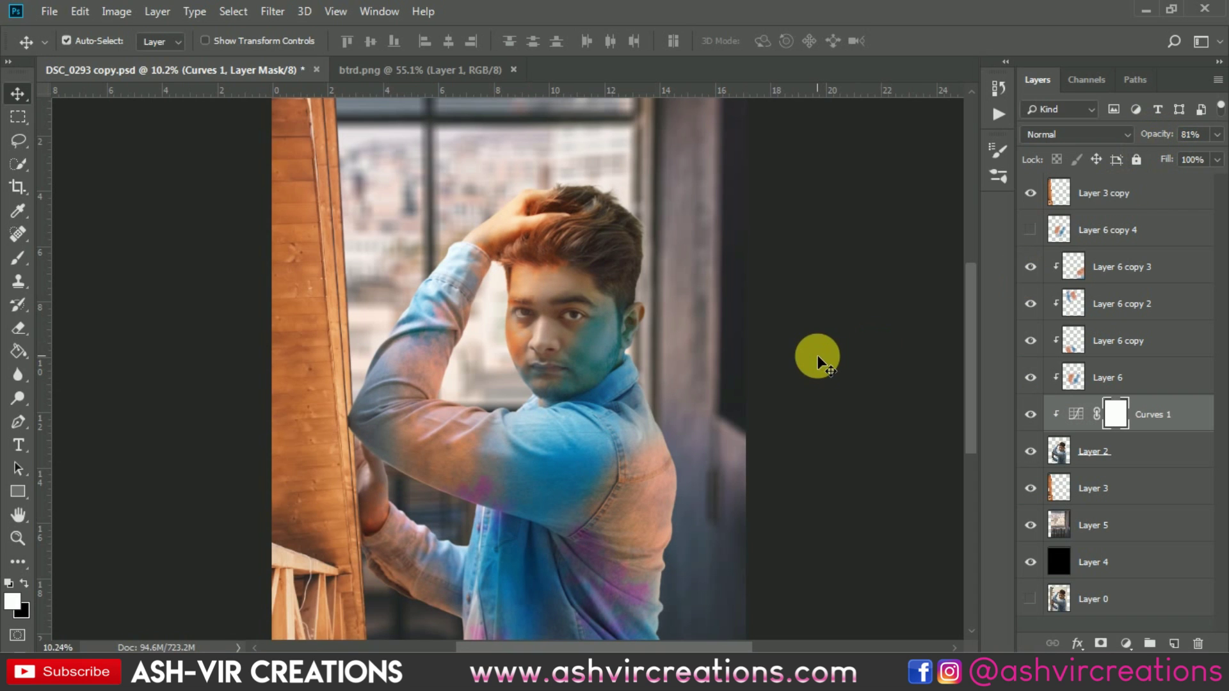
key("ctrl+minus")
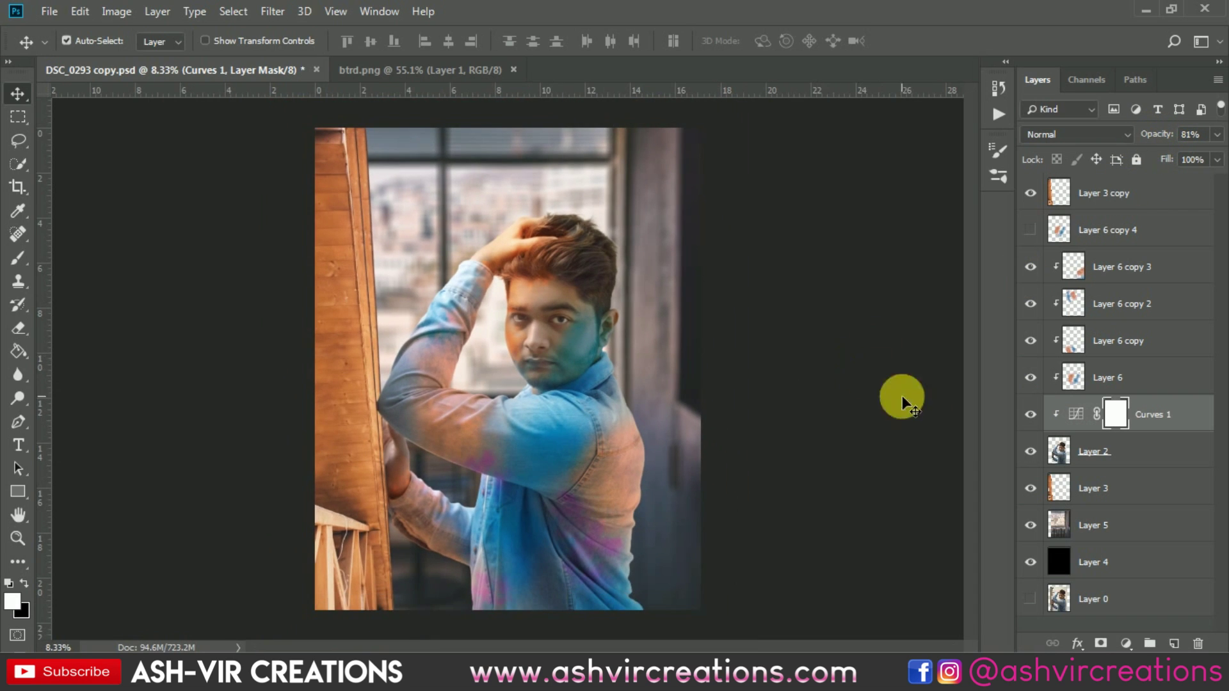
left_click(1031, 414)
left_click(1031, 414)
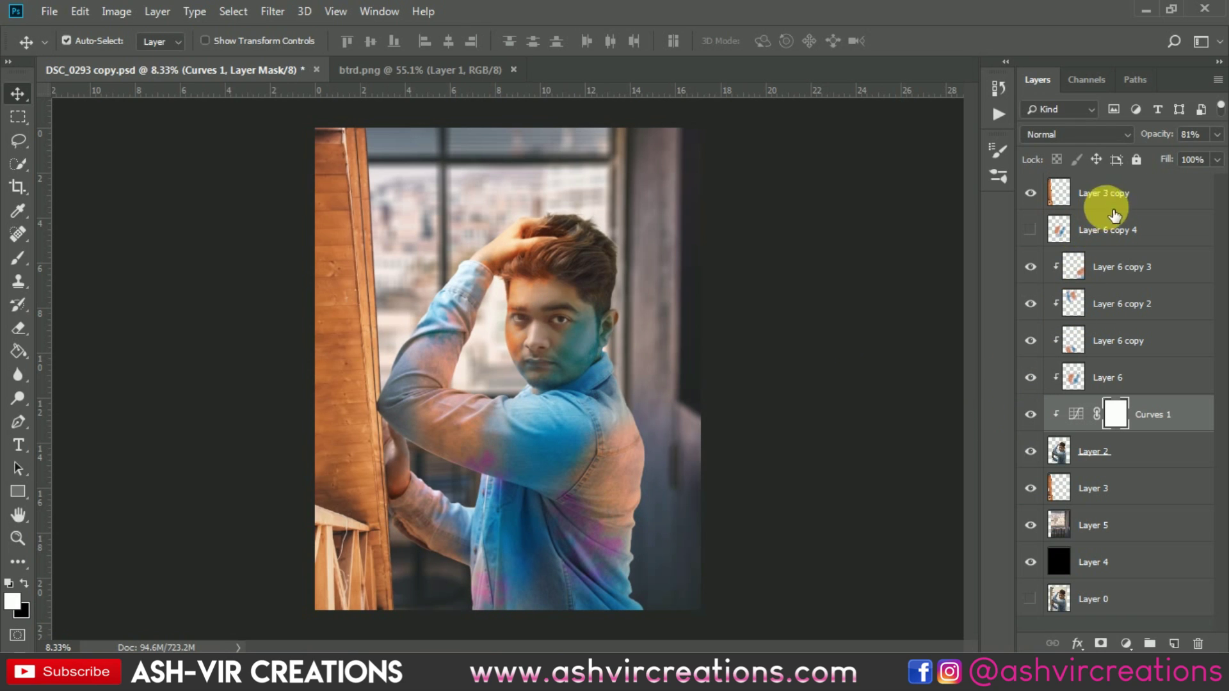
Step: Show Layer 6 copy 4, move it above Layer 3 copy and clip it to that plank layer
left_click(1130, 260)
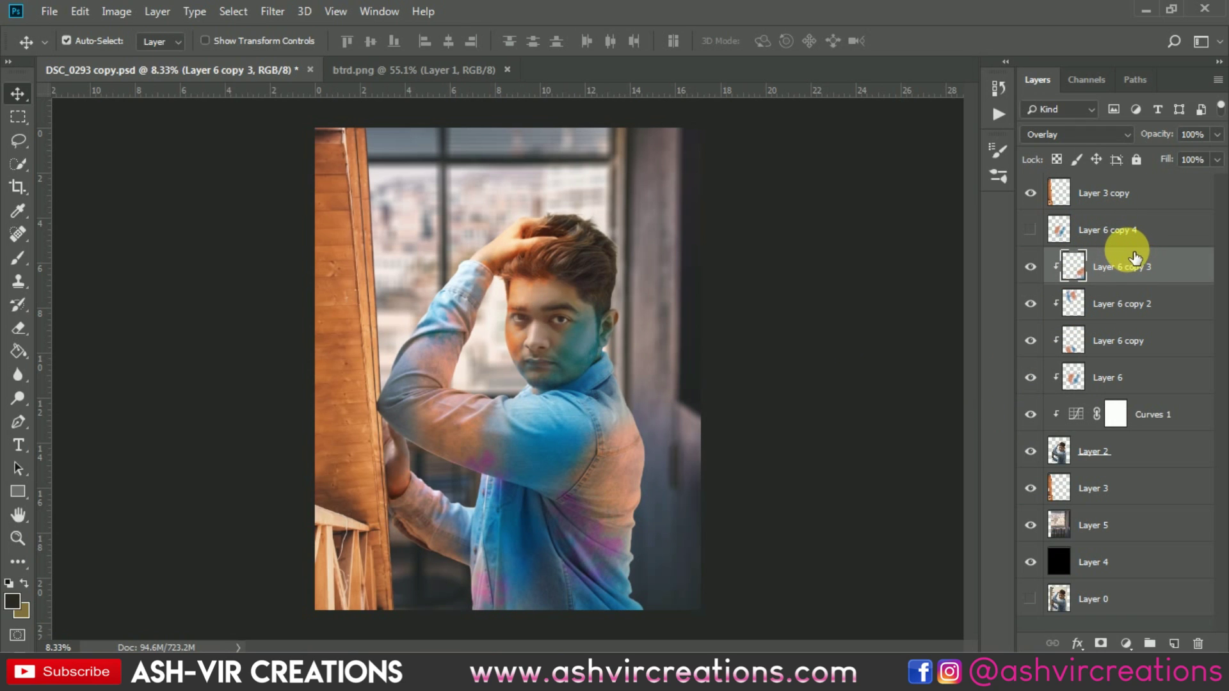
left_click(1062, 229)
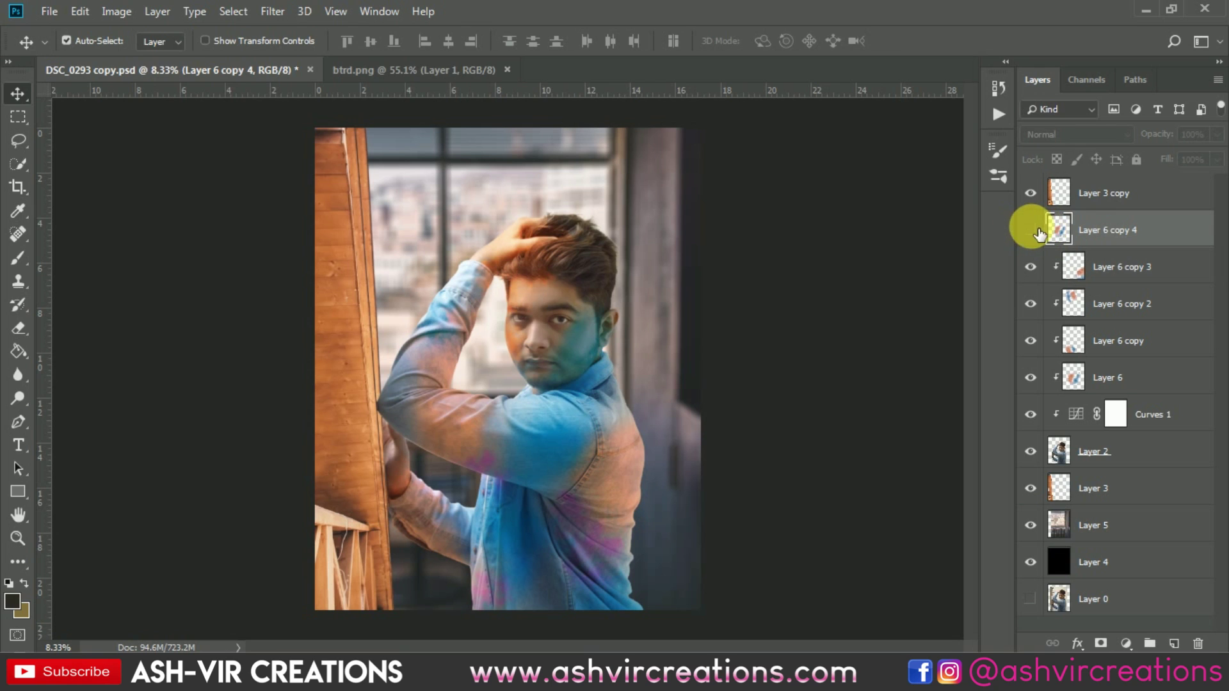
left_click(1031, 229)
left_click_drag(1105, 231, 1114, 197)
right_click(1124, 199)
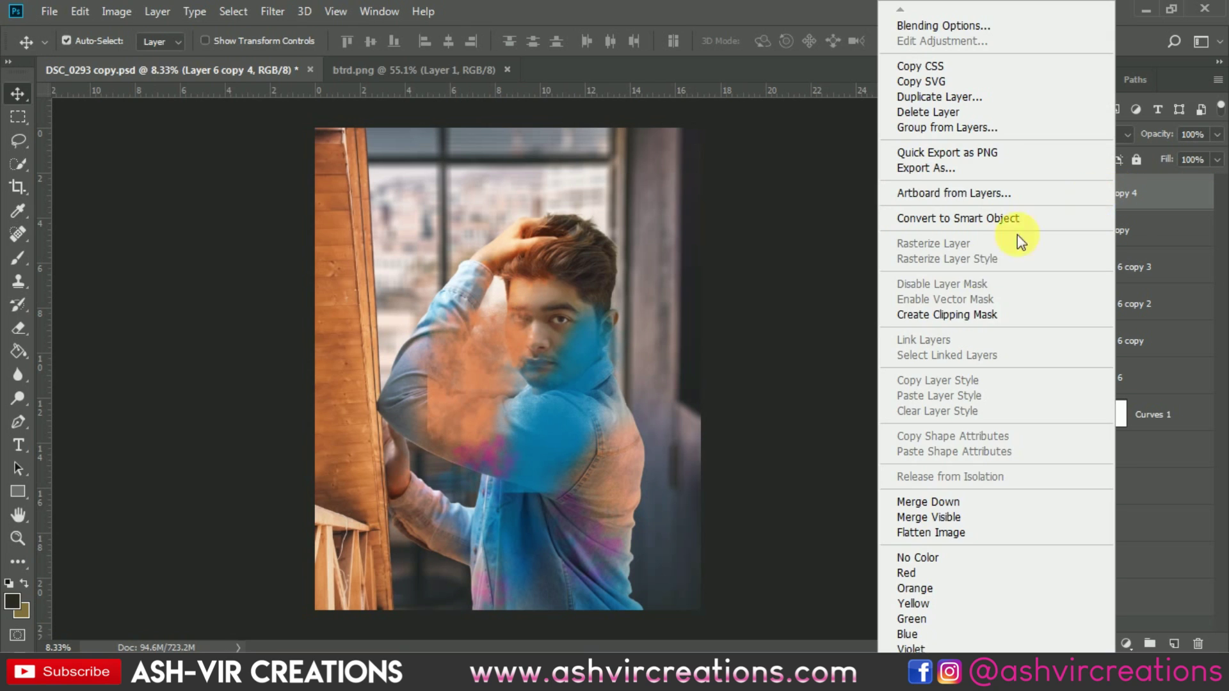
left_click(955, 318)
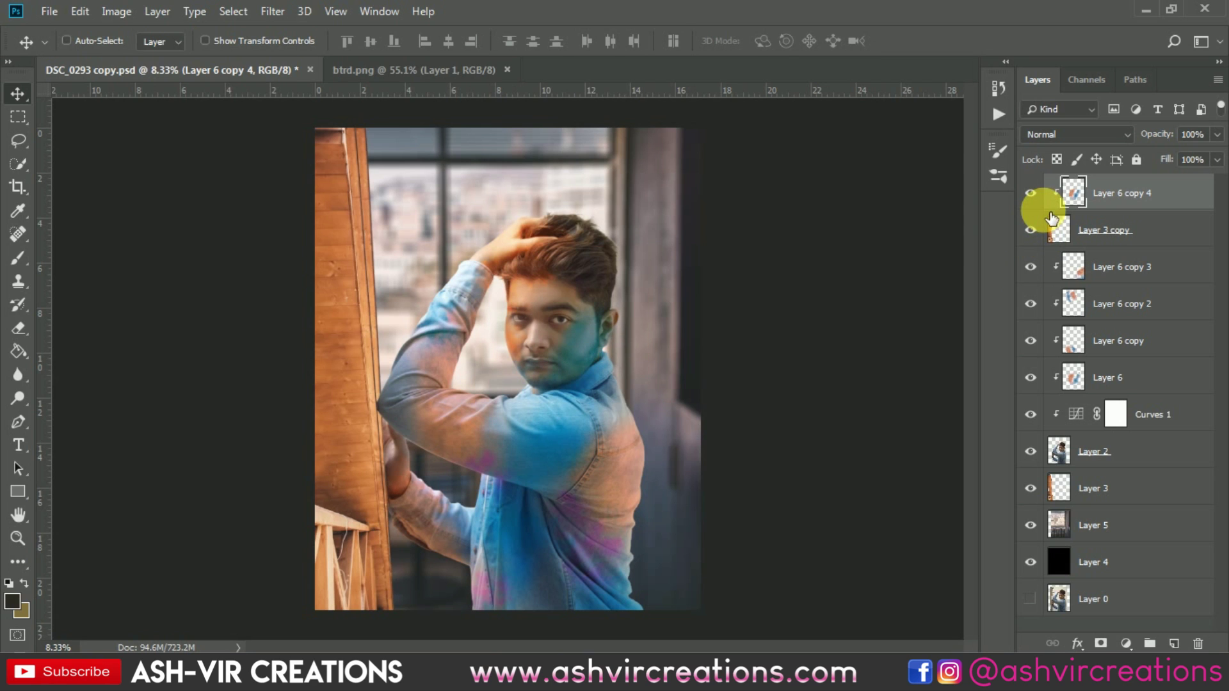
Step: Start transforming Layer 6 copy 4, move its colors over the upper plank and set its blend mode to Overlay
key("ctrl+t")
left_click_drag(666, 365, 455, 214)
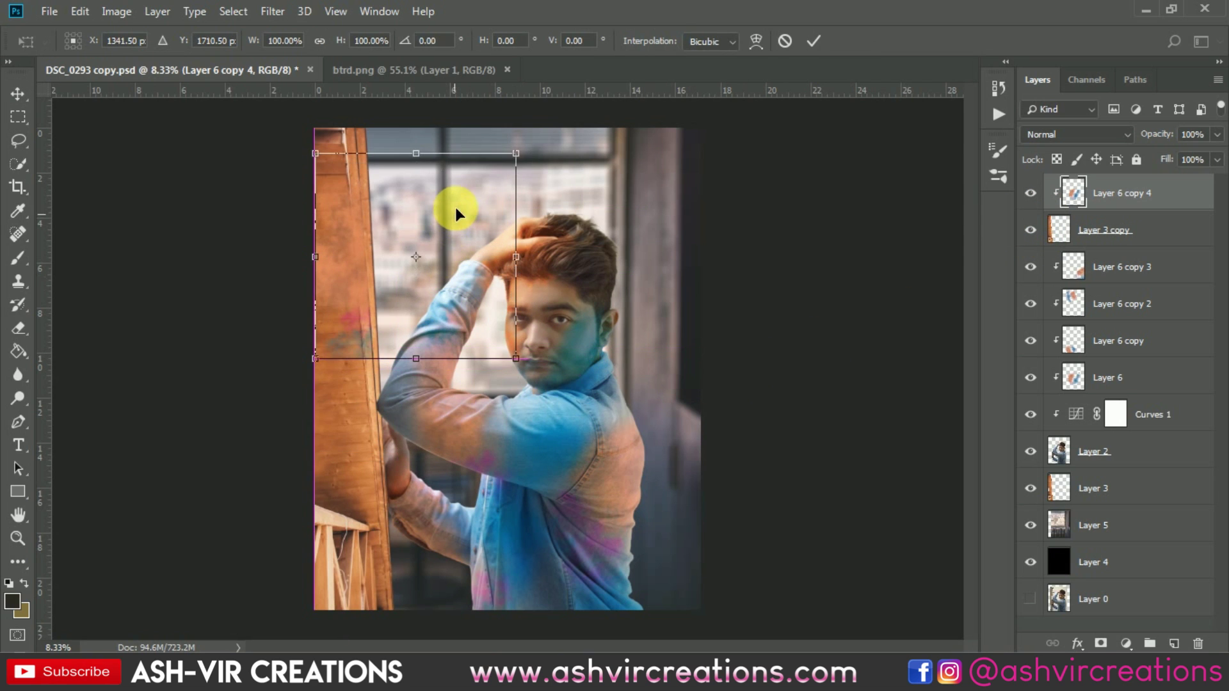
left_click_drag(352, 218, 374, 197)
left_click(1063, 135)
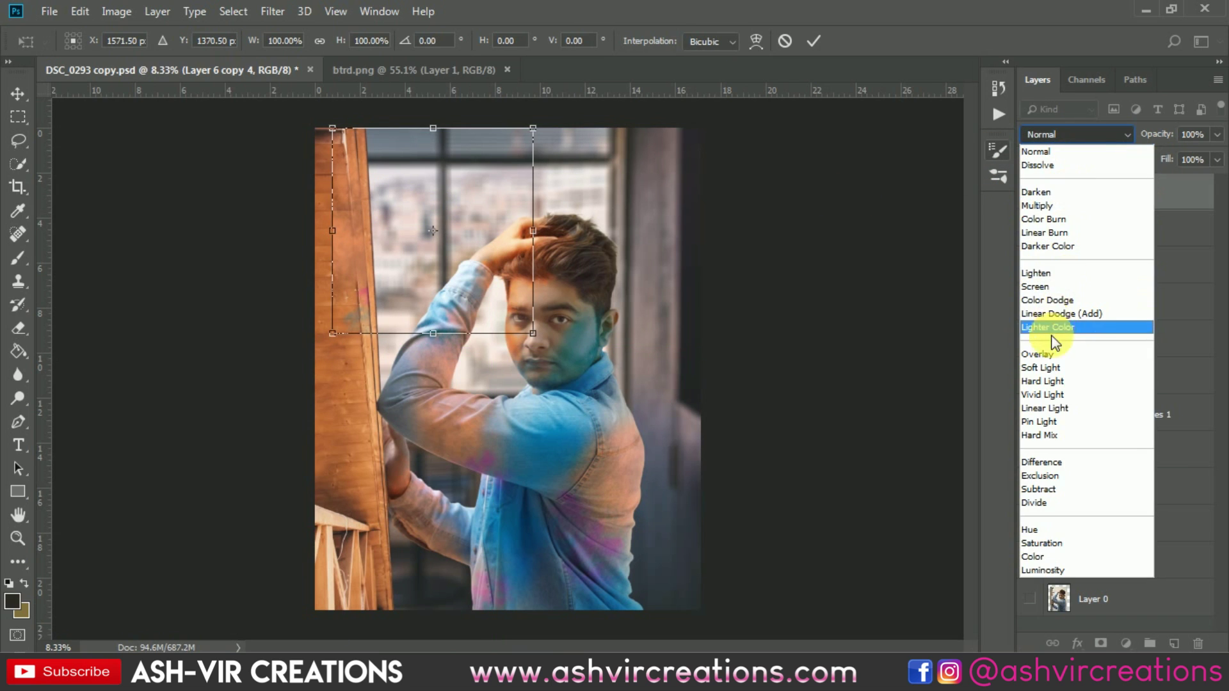
left_click(1050, 352)
Step: Scale Layer 6 copy 4 to about 256% and position its colors along the wooden plank and lower railing
left_click_drag(441, 294, 405, 393)
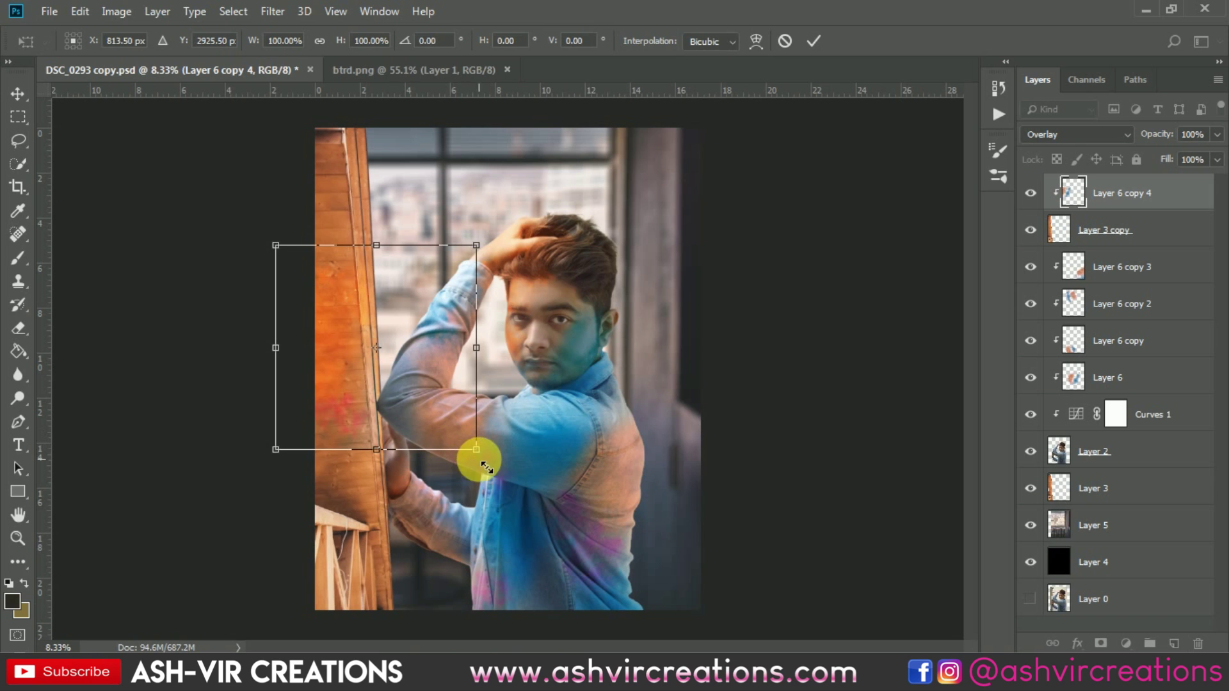
left_click_drag(476, 449, 625, 616)
mouse_move(428, 443)
left_mouse_down()
mouse_move(440, 454)
mouse_move(419, 405)
mouse_move(439, 436)
mouse_move(459, 433)
mouse_move(448, 456)
left_mouse_up()
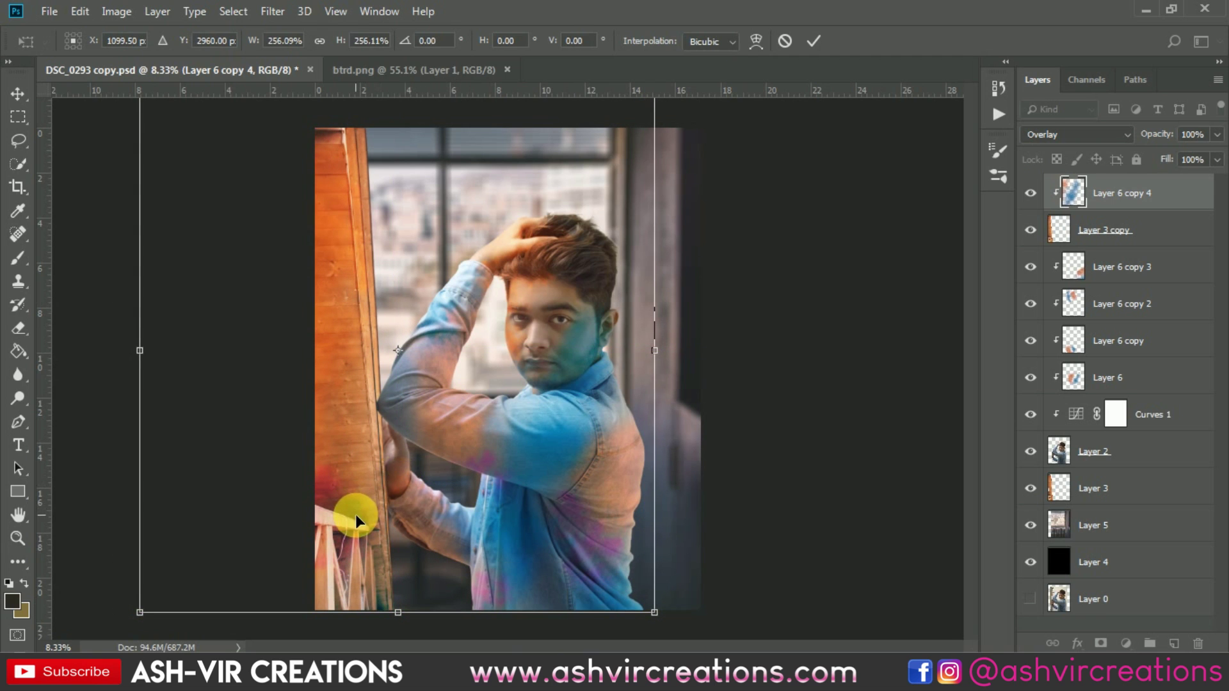
left_click_drag(356, 496, 355, 497)
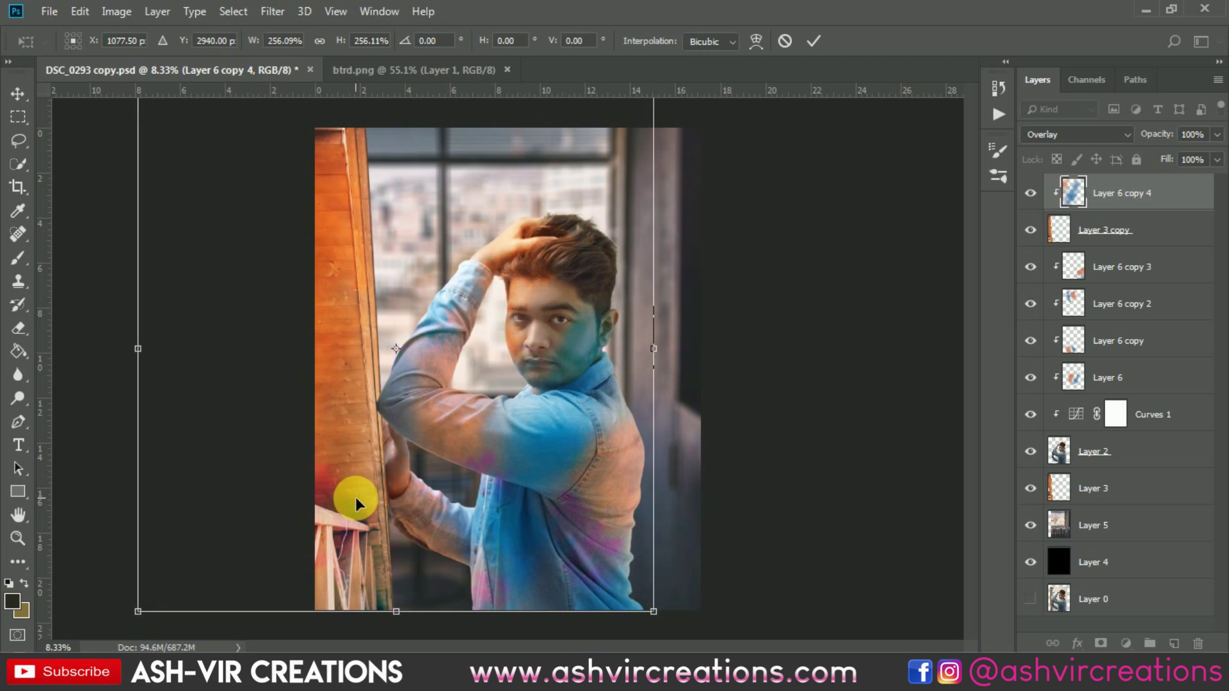
double_click(356, 498)
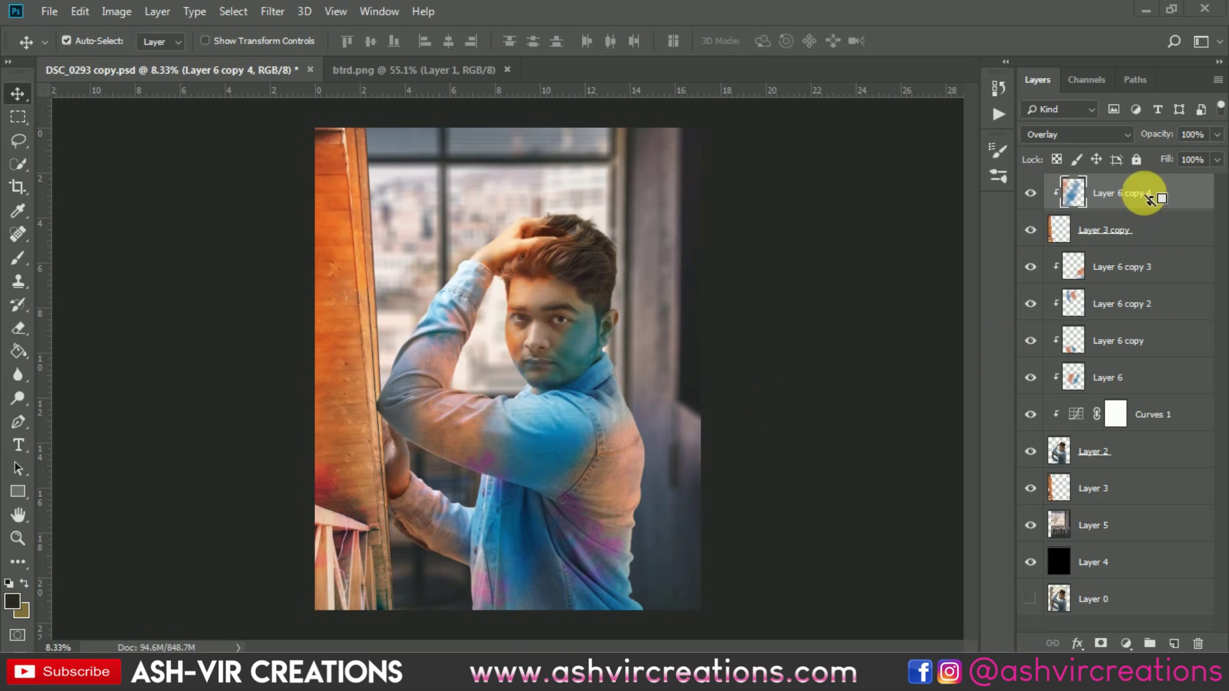
key("super")
left_click(905, 8)
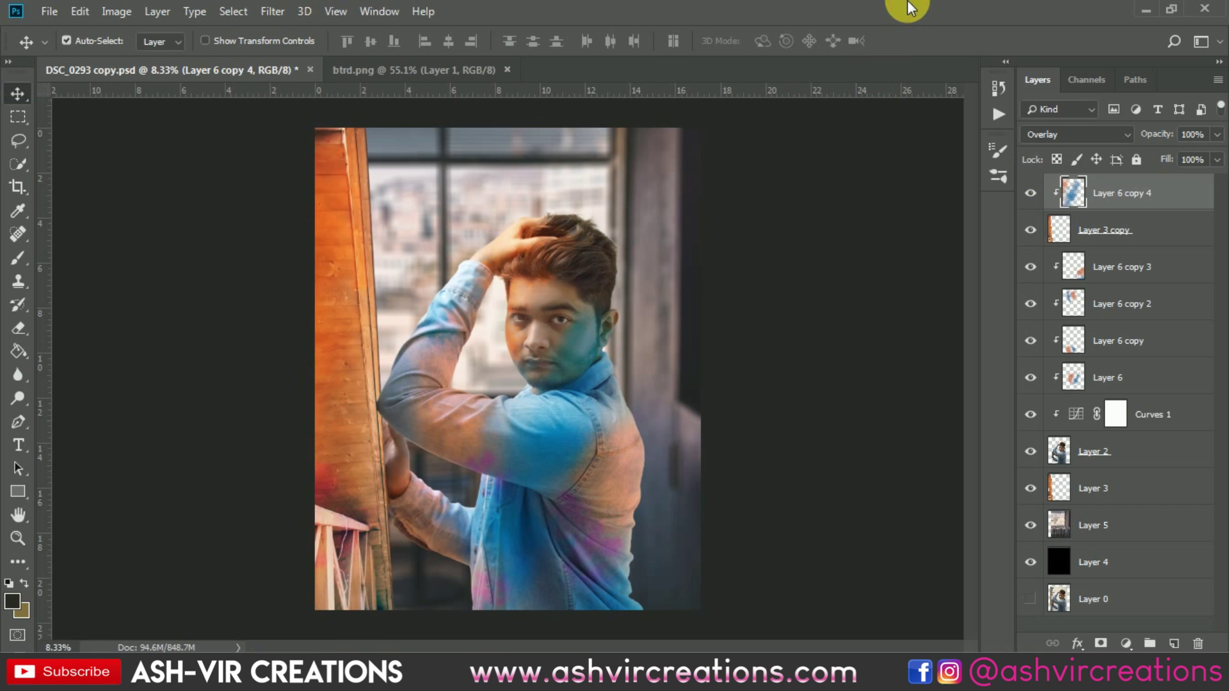
Step: Duplicate Layer 6 copy 4, move the duplicate directly above Layer 3 and clip it to Layer 3
right_click(1127, 186)
left_click(1001, 97)
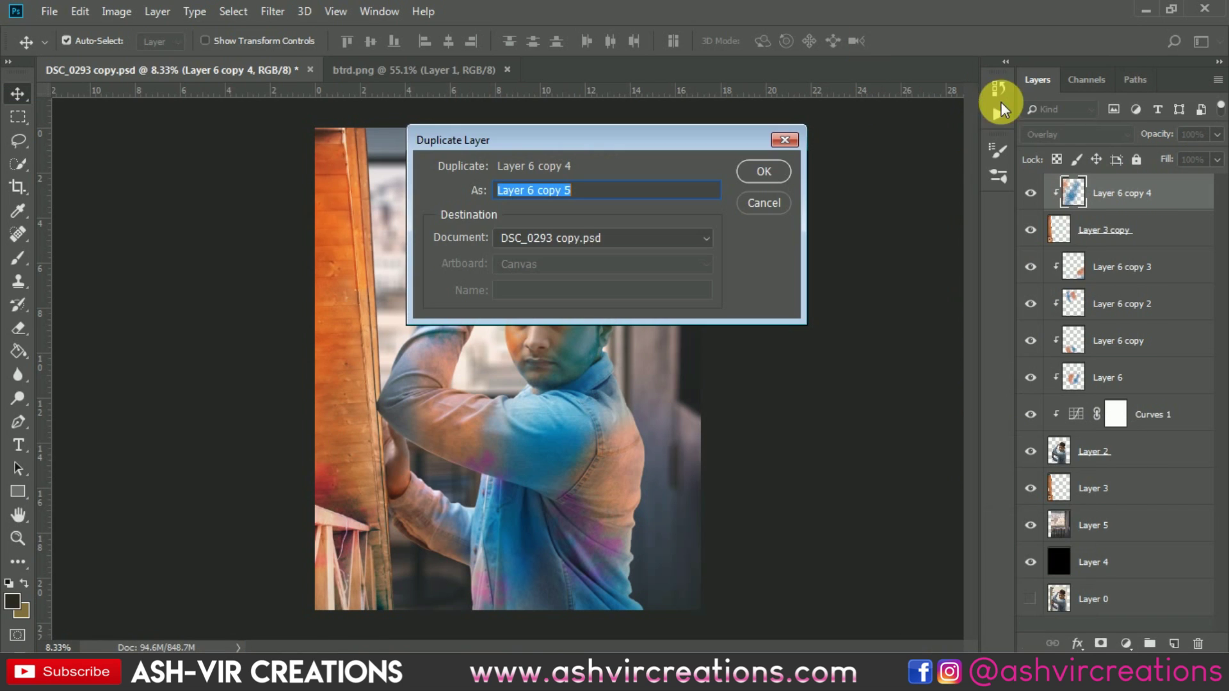
left_click(787, 174)
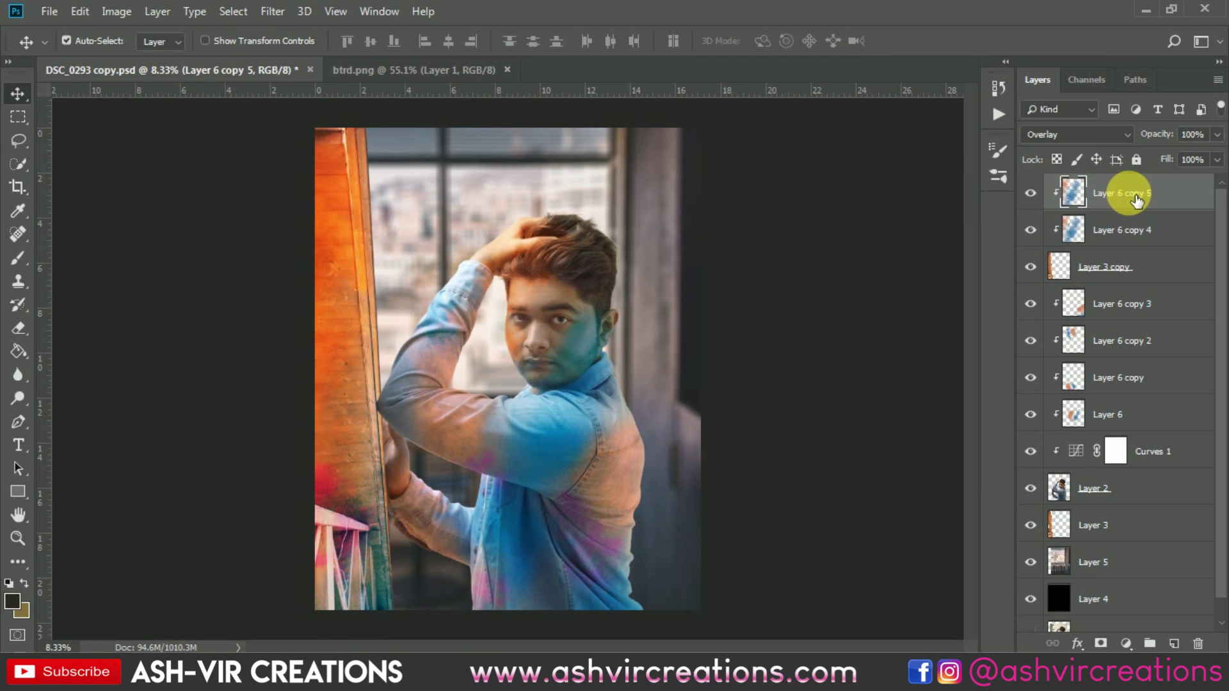
left_click_drag(1136, 201, 1139, 496)
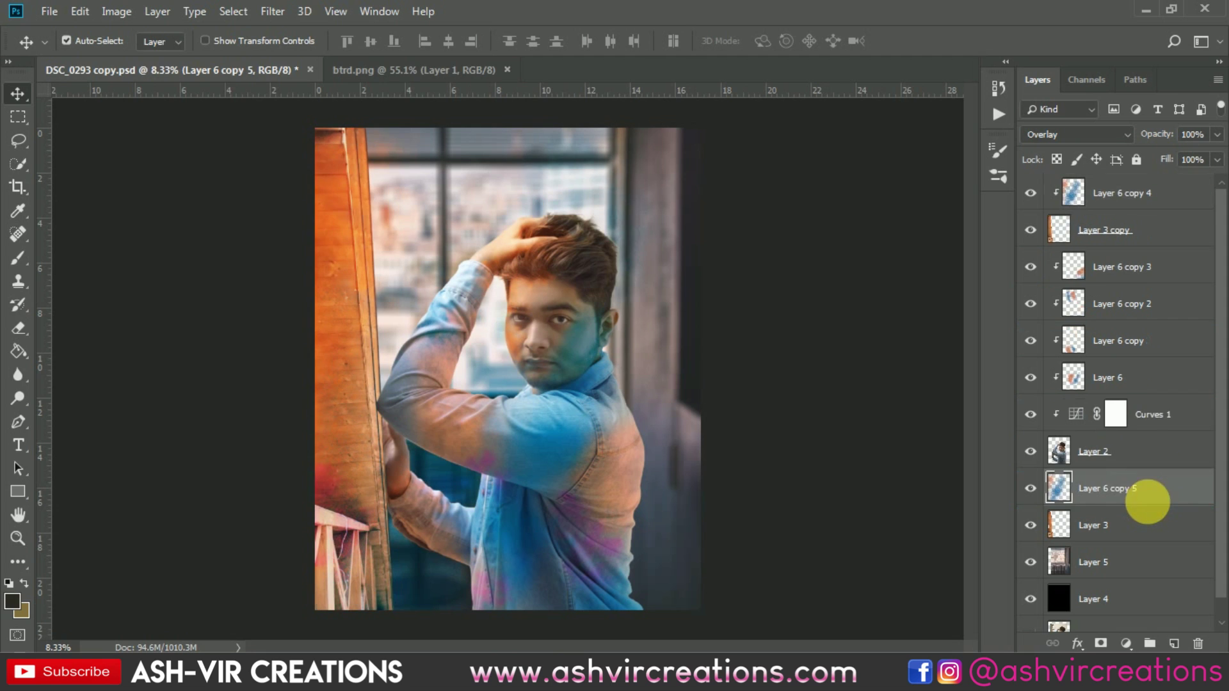
right_click(1110, 490)
left_click(939, 322)
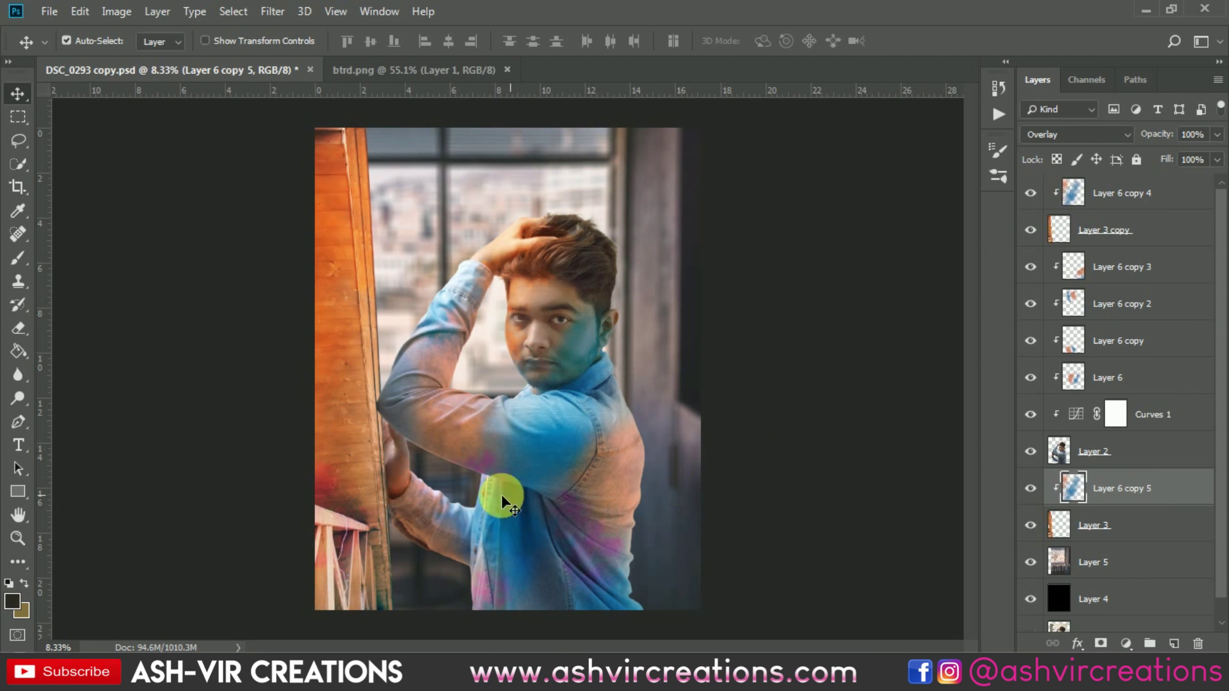
Step: Rotate Layer 6 copy 5 about 140° and reposition its colors over the plank edge behind the man
key("ctrl+t")
left_click_drag(428, 506, 521, 499)
left_click_drag(728, 337, 283, 536)
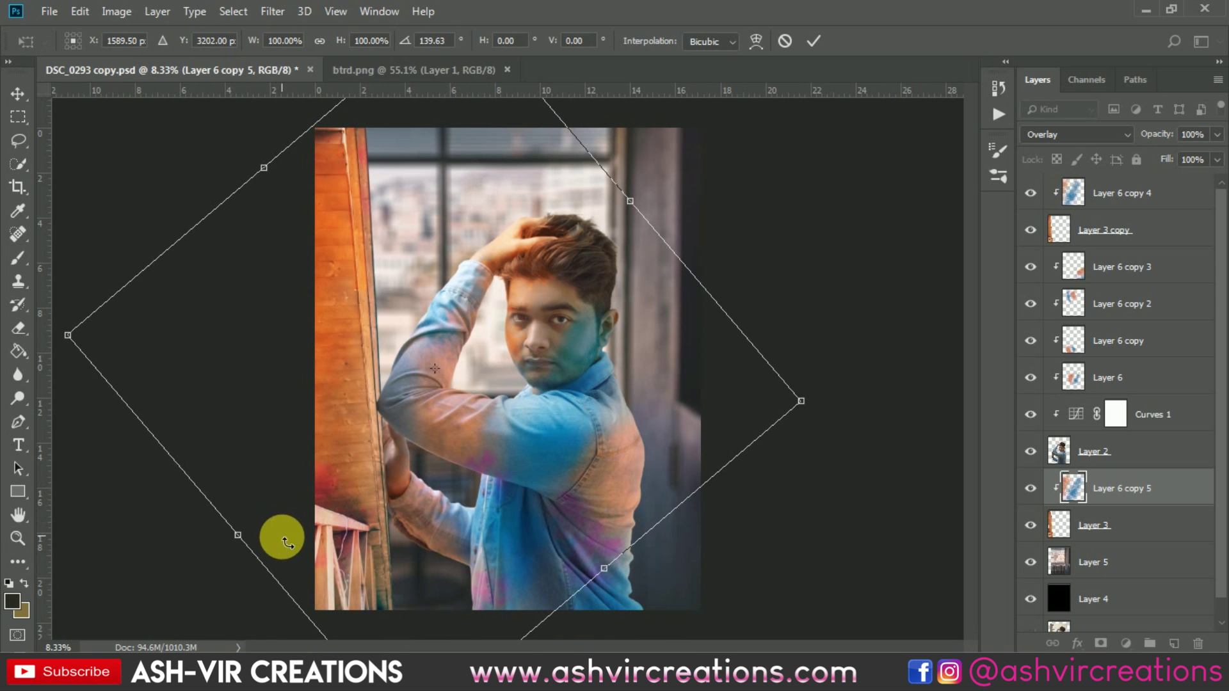
double_click(389, 453)
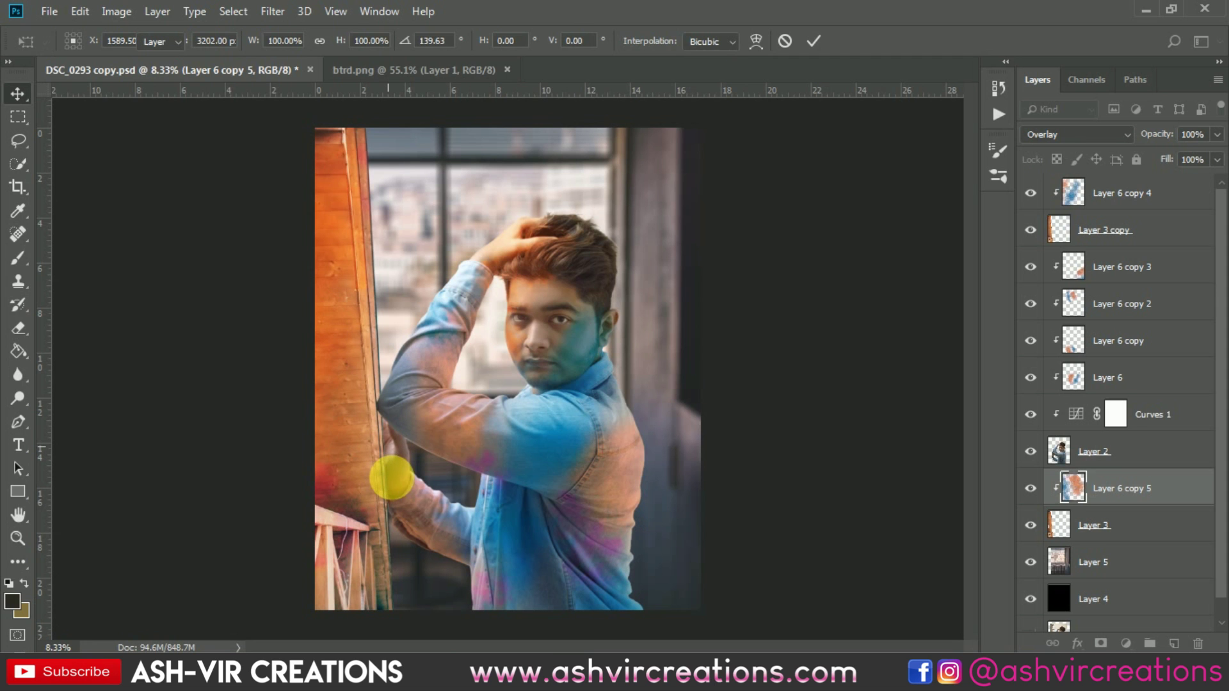
scroll(392, 478, "up", 3)
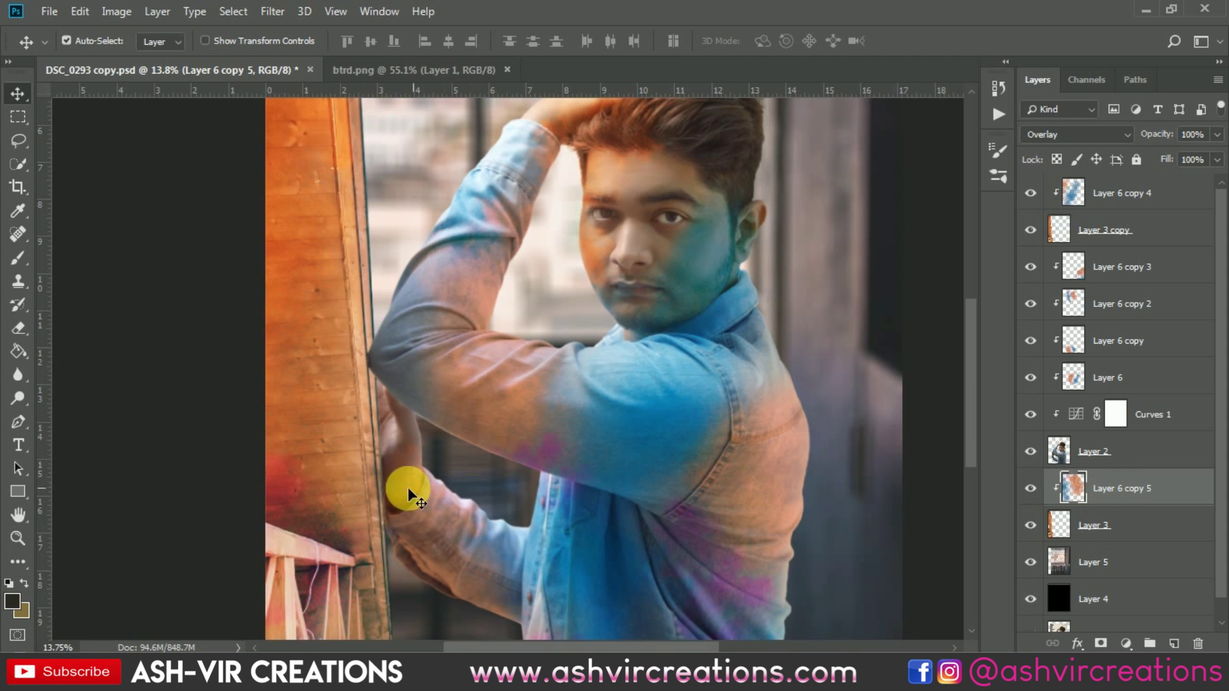
scroll(408, 493, "down", 3)
scroll(755, 412, "up", 2)
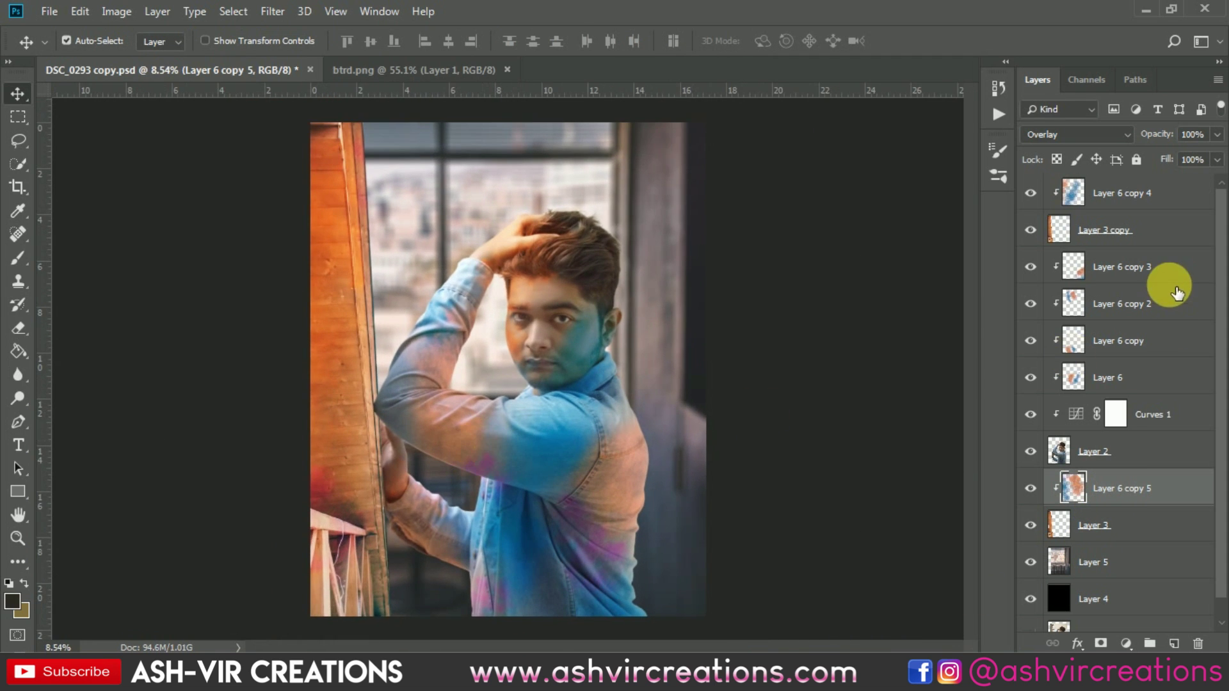
Step: Duplicate Layer 6 copy 4, move the duplicate directly above Layer 6 copy 3 and clip it to the man's layer
left_click(1130, 198)
right_click(1125, 192)
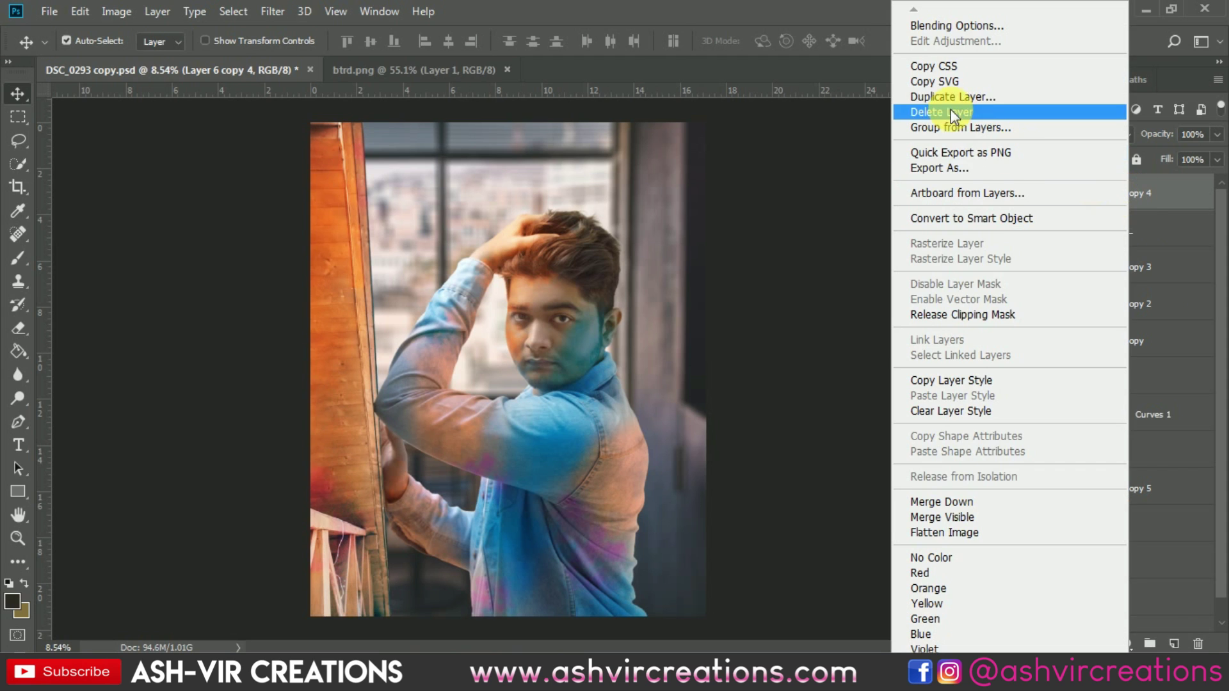
left_click(950, 109)
left_click(767, 173)
left_click_drag(1125, 192, 1120, 282)
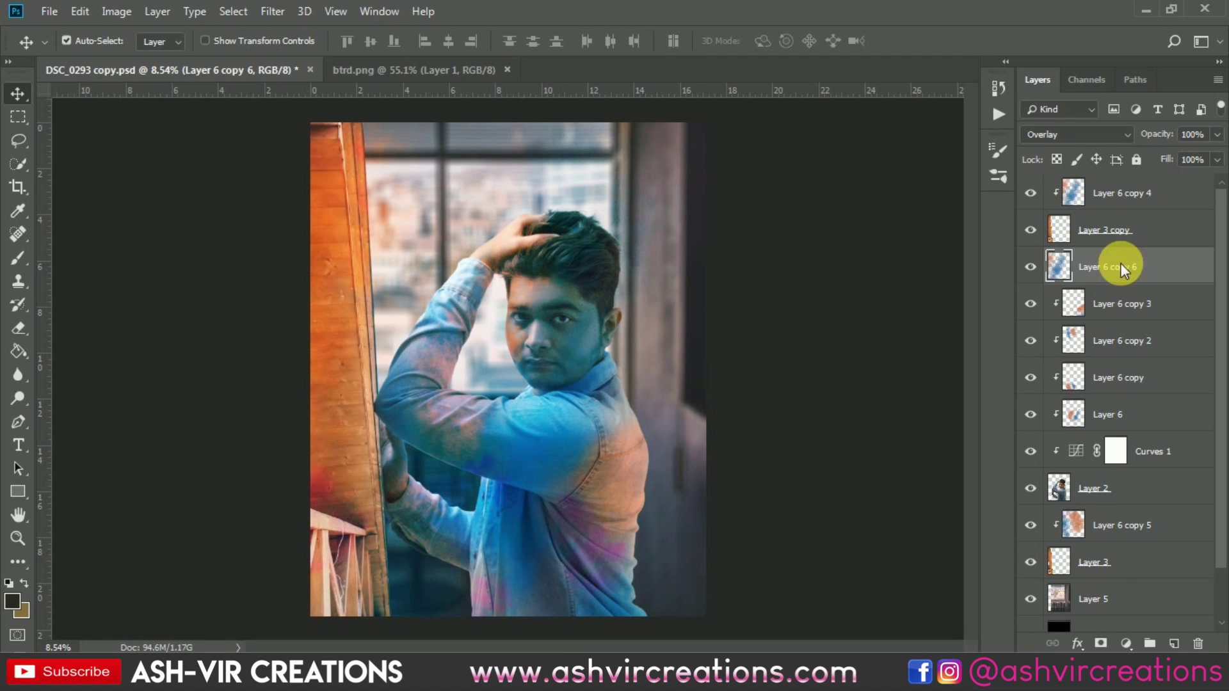
right_click(1120, 264)
left_click(931, 317)
Step: Scale Layer 6 copy 6 to about 52% and position its colors over the man's raised elbow and lower hand
scroll(405, 460, "up", 3)
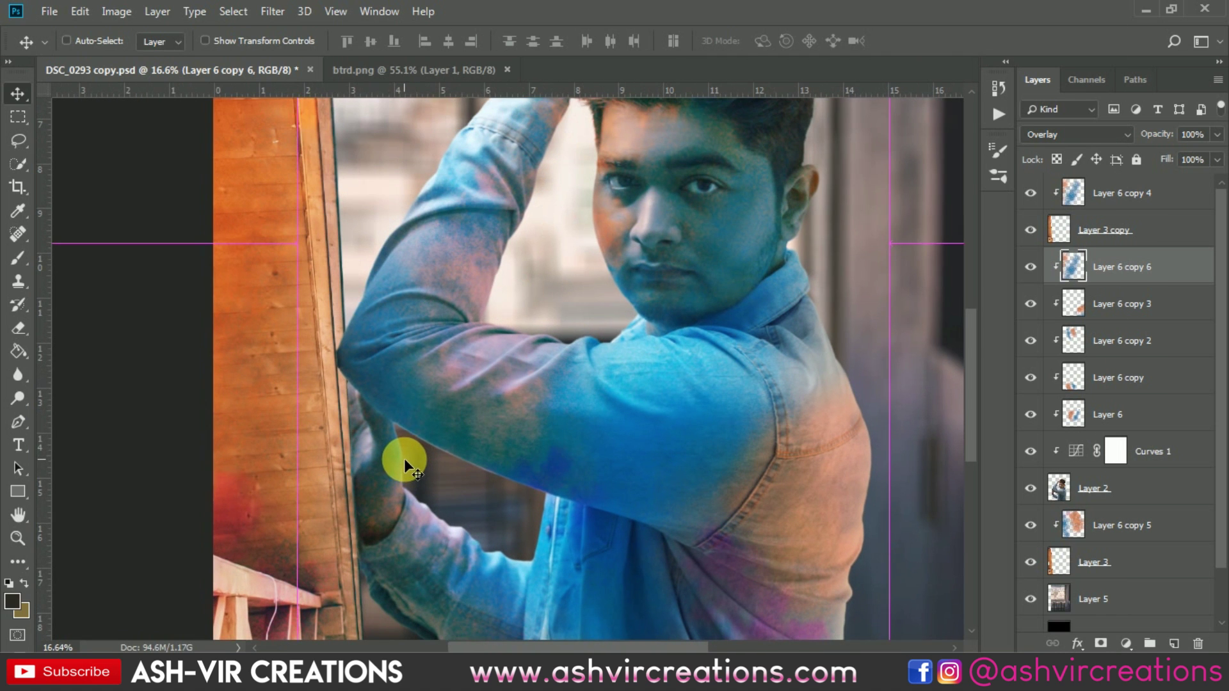
key("ctrl+t")
left_click_drag(626, 471, 450, 314)
scroll(402, 516, "down", 2)
left_click_drag(429, 458, 499, 489)
left_click_drag(595, 624, 406, 489)
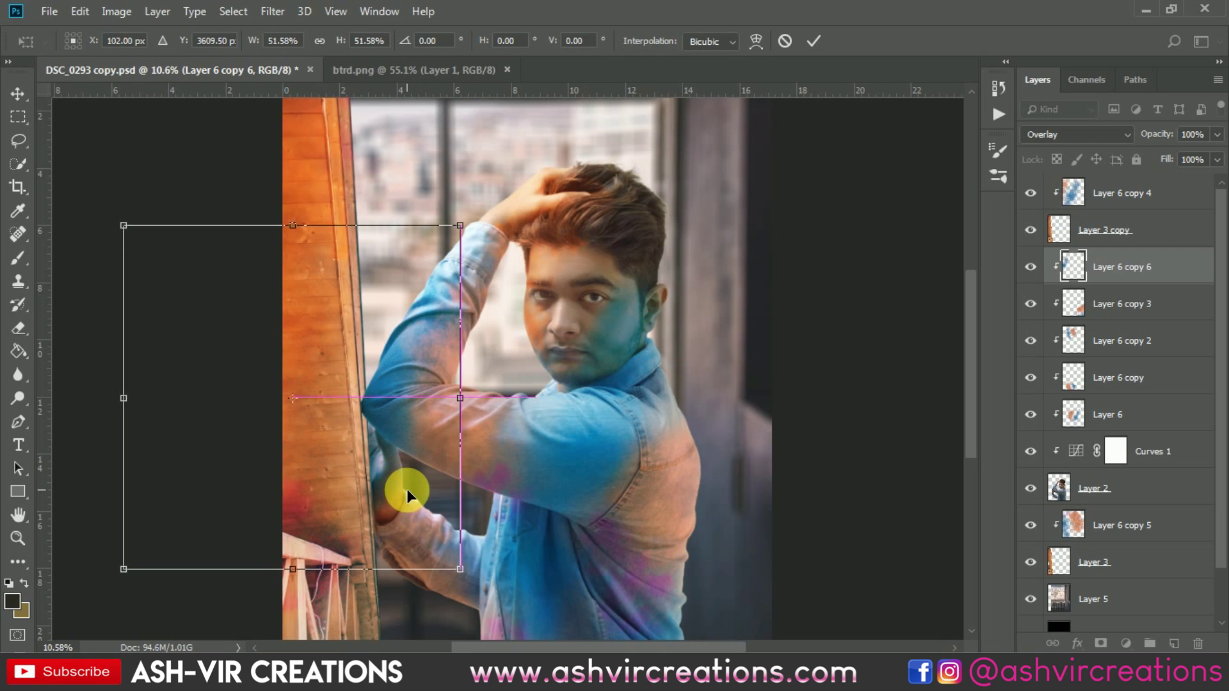
double_click(411, 462)
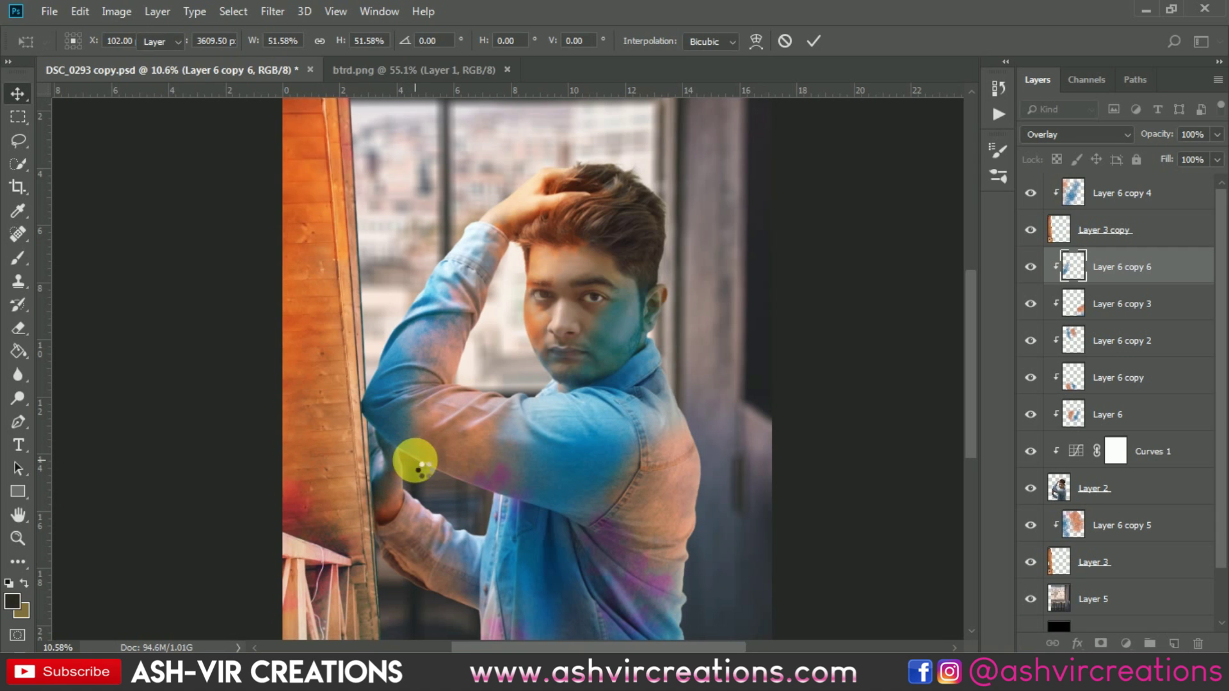
Step: Toggle the visibility of Layer 6 copy 6 to compare the man's arm and hand with and without its colors
left_click(1038, 268)
left_click(1038, 268)
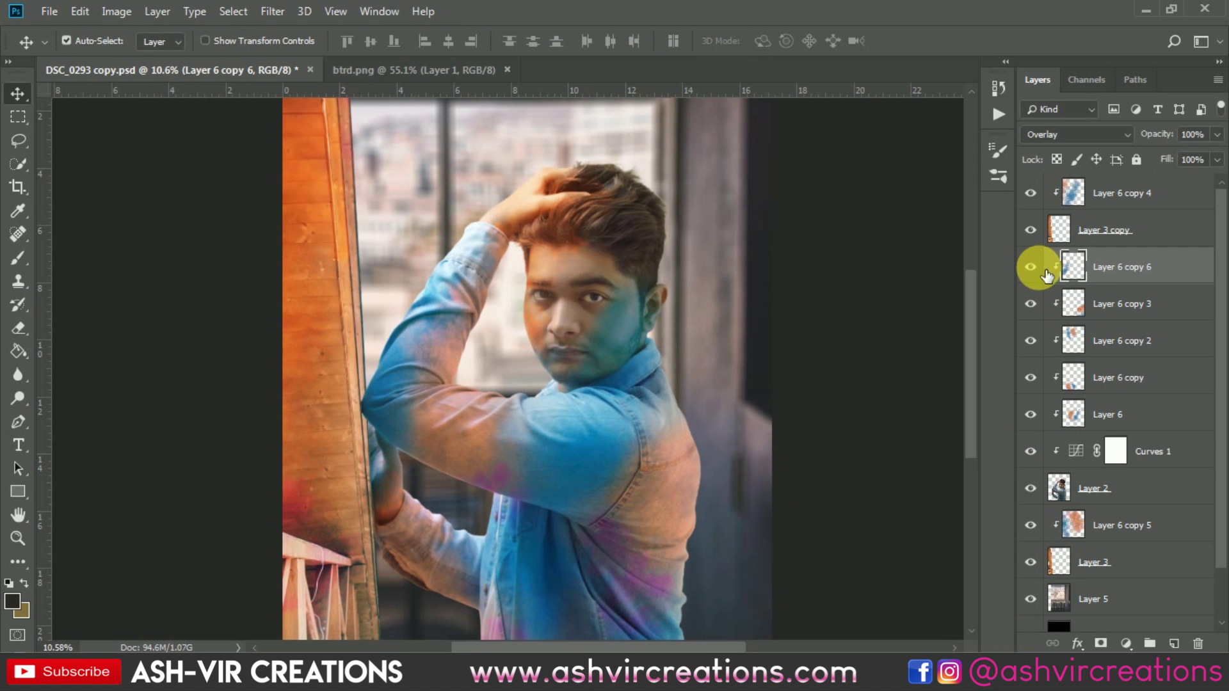
left_click(1038, 267)
left_click(1038, 268)
key("ctrl+minus")
key("ctrl+minus")
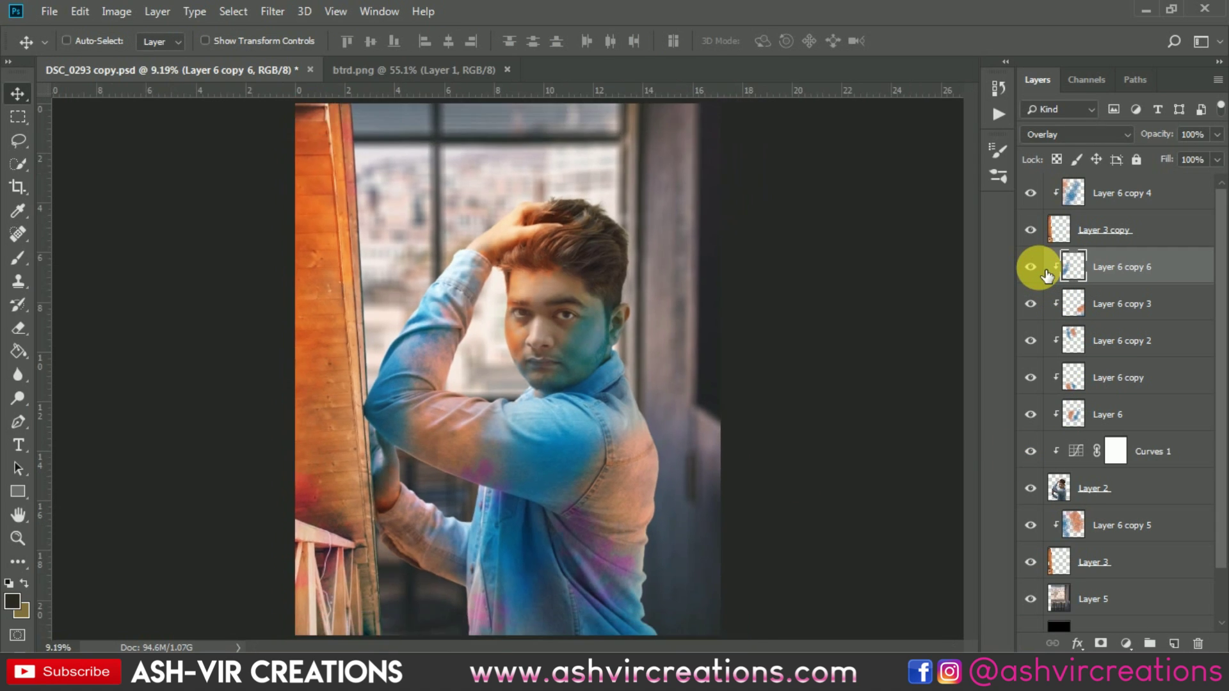
Step: Add a Color Lookup adjustment layer above Layer 6 copy 4 using the 3DLUT file AVC-Cinematic Film-a4.cube
left_click(1140, 207)
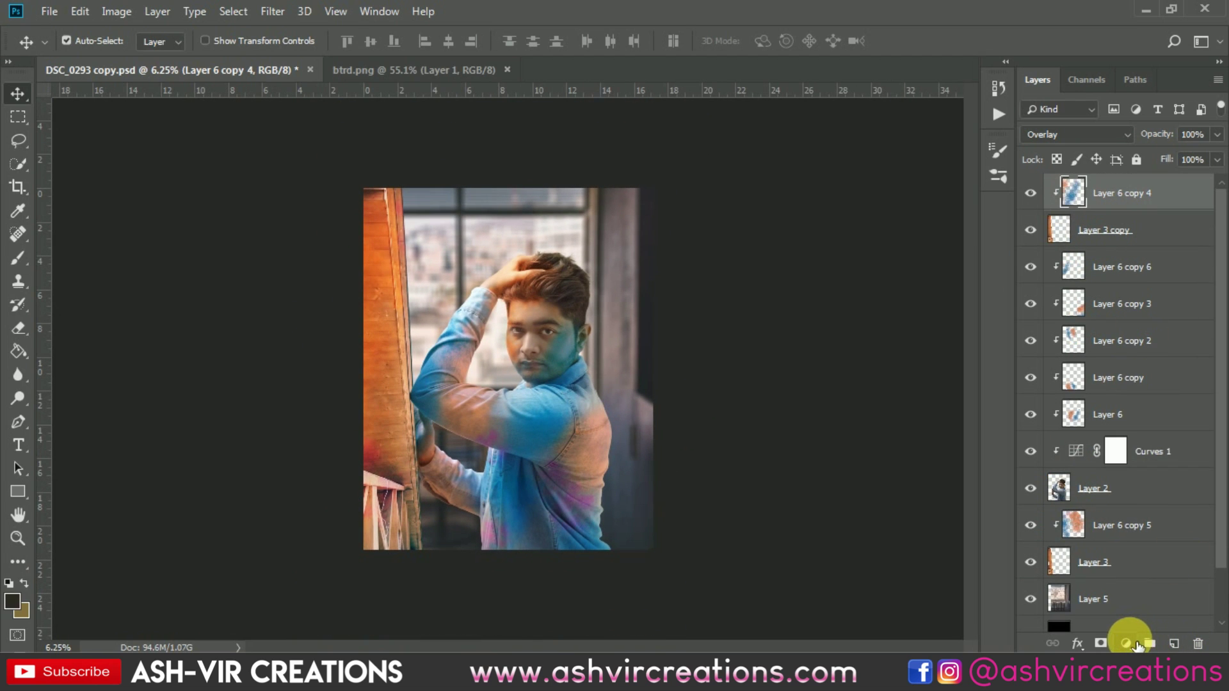
left_click(1136, 644)
left_click(1139, 536)
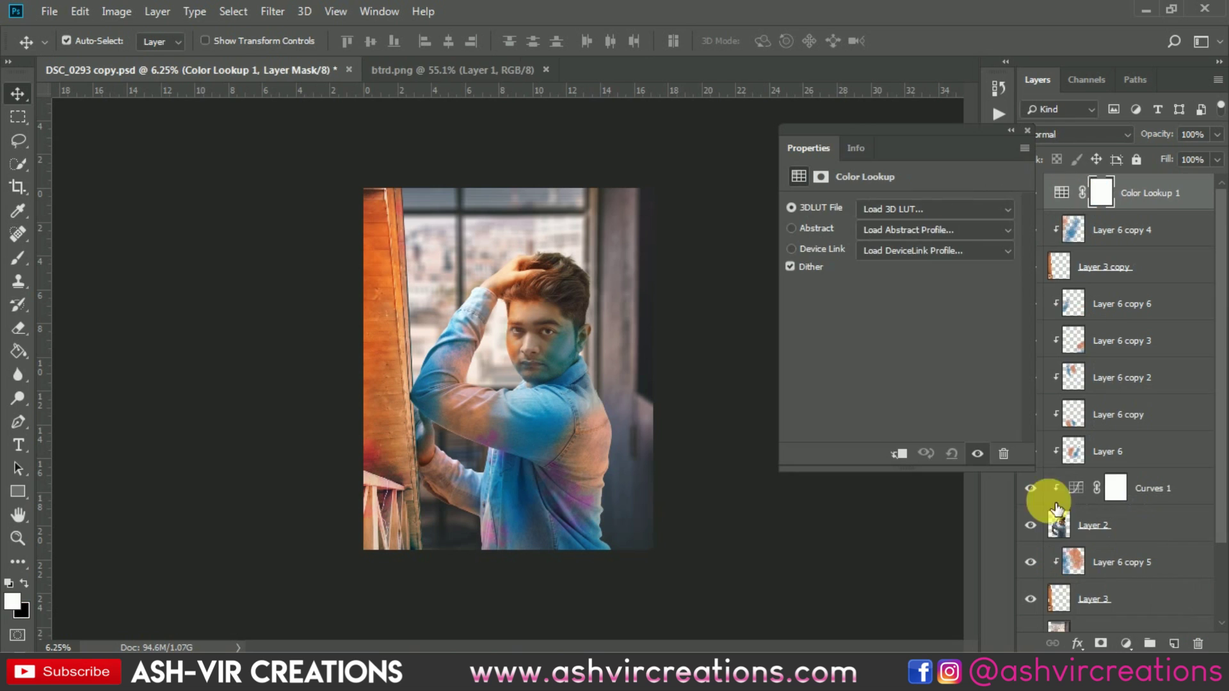
left_click(927, 210)
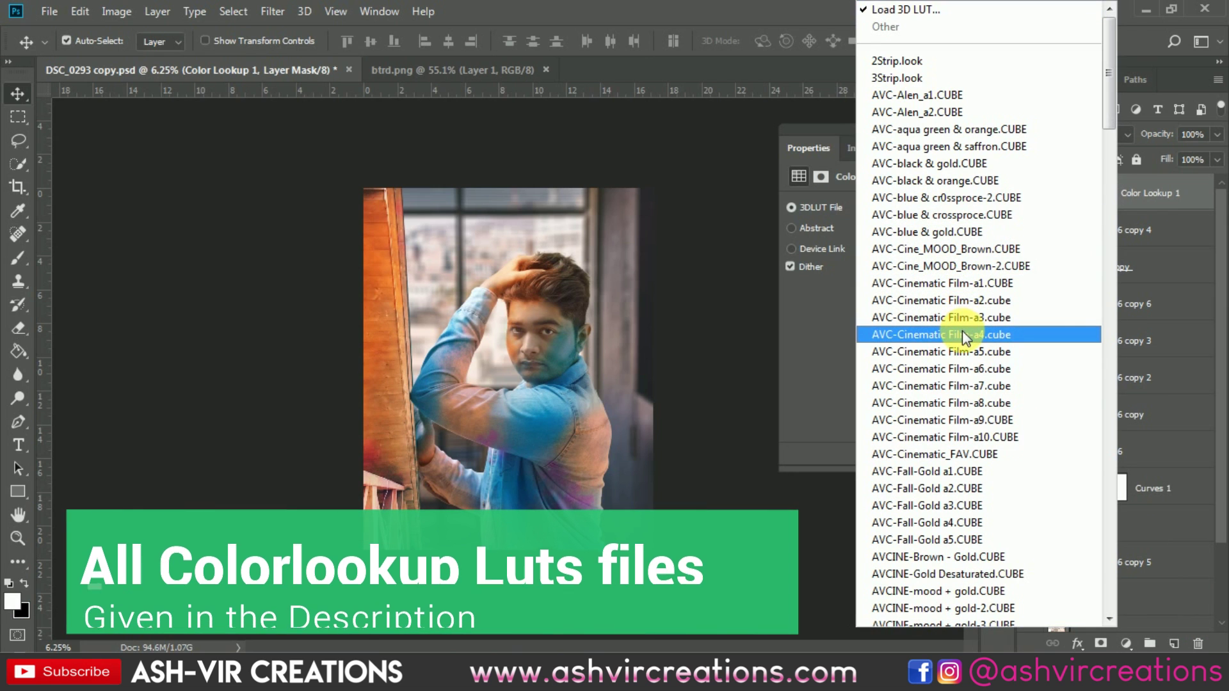
left_click(962, 334)
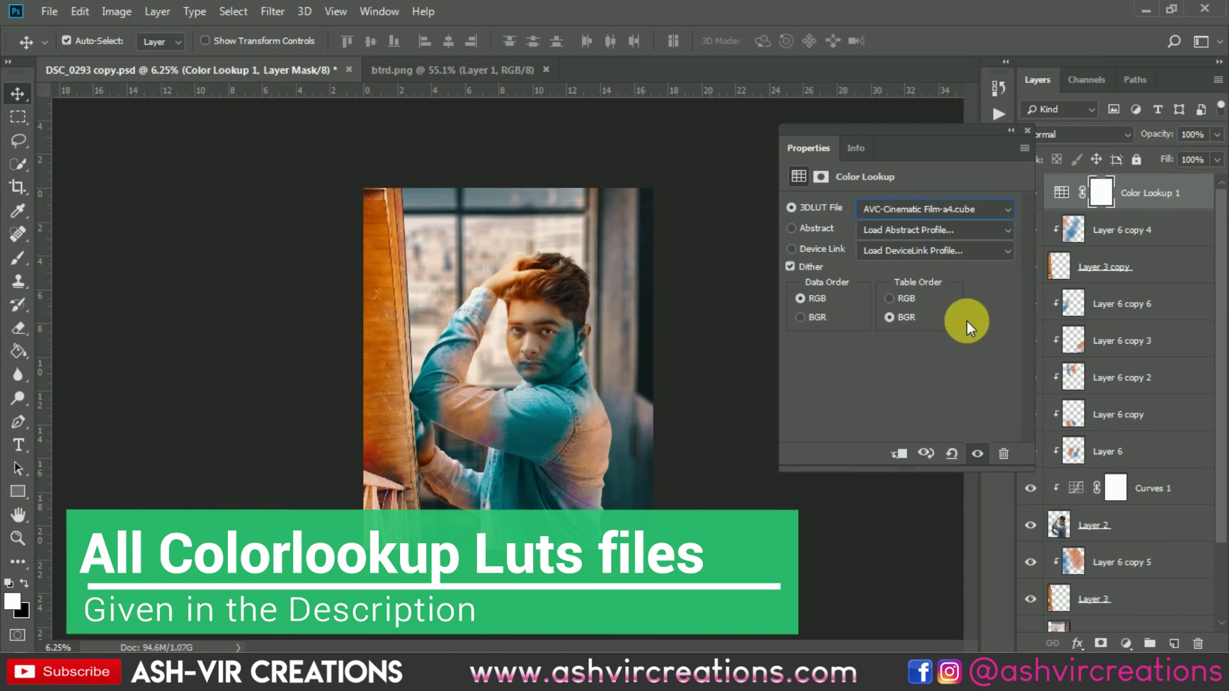
left_click(1026, 130)
key("ctrl+equal")
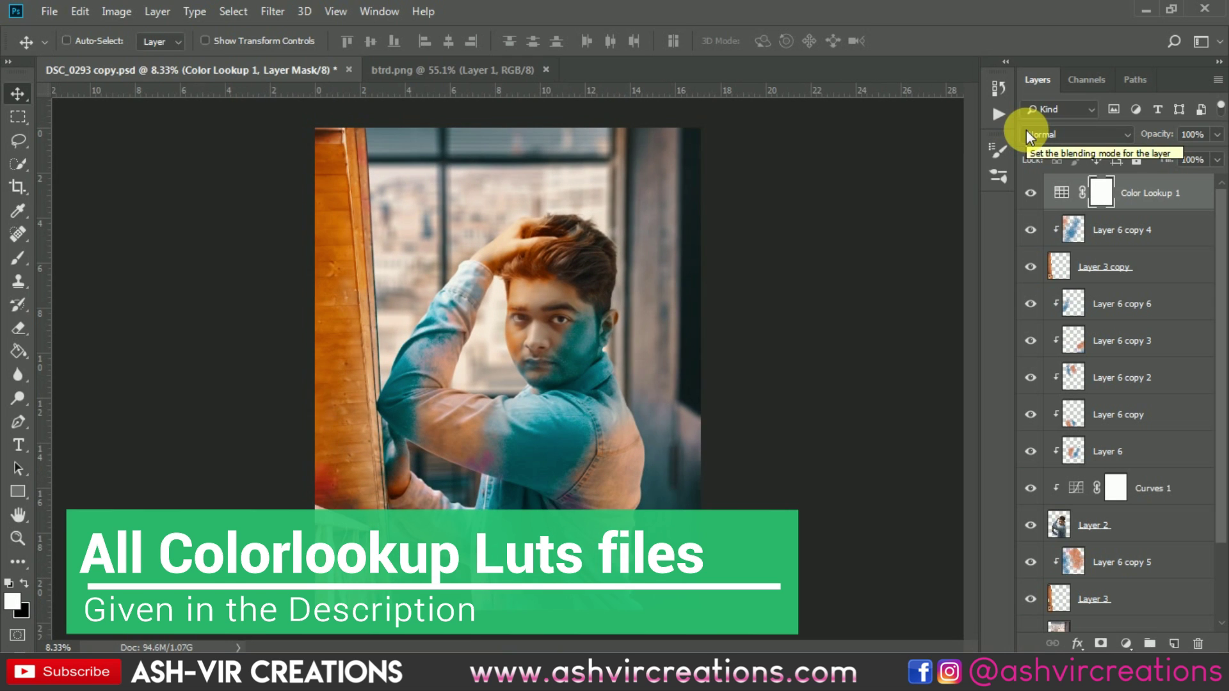
Step: Toggle the visibility of the Color Lookup 1 layer repeatedly to compare the portrait with and without the colour grade
left_click(1034, 194)
left_click(1033, 193)
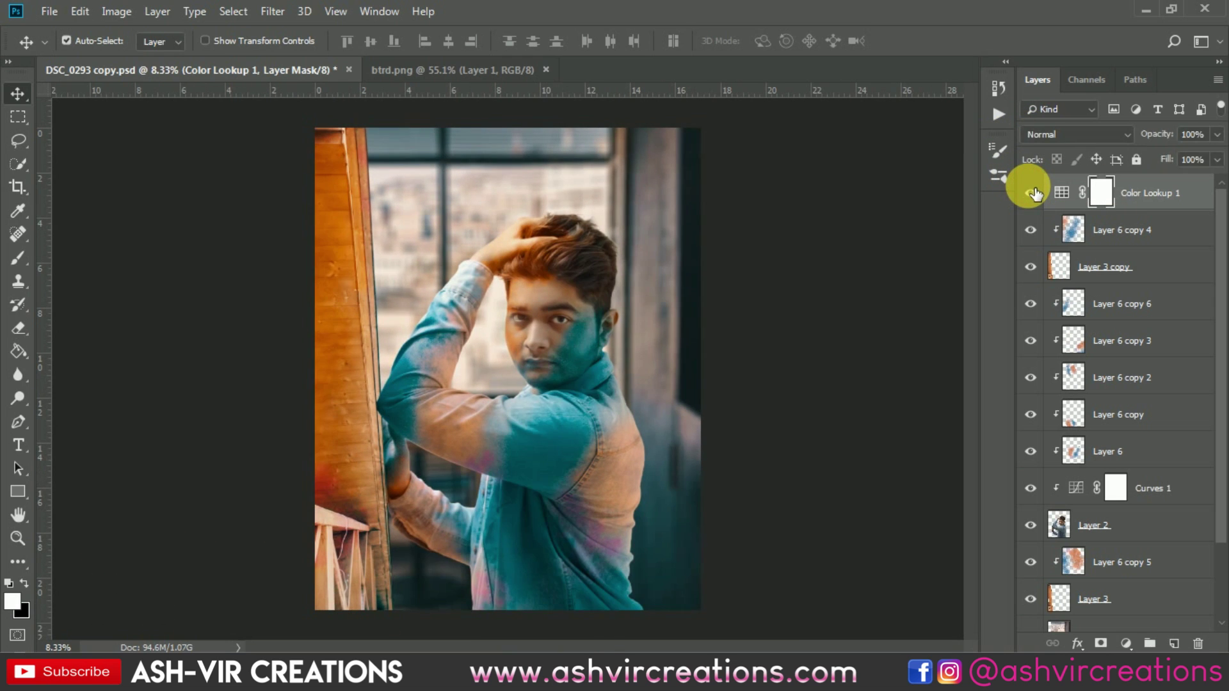
left_click(1034, 193)
left_click(1034, 193)
left_click(1033, 194)
left_click(1034, 193)
left_click(1033, 193)
left_click(1034, 193)
left_click(1033, 193)
left_click(1033, 194)
left_click(1033, 193)
left_click(1033, 193)
left_click(1034, 193)
left_click(1033, 193)
left_click(1034, 193)
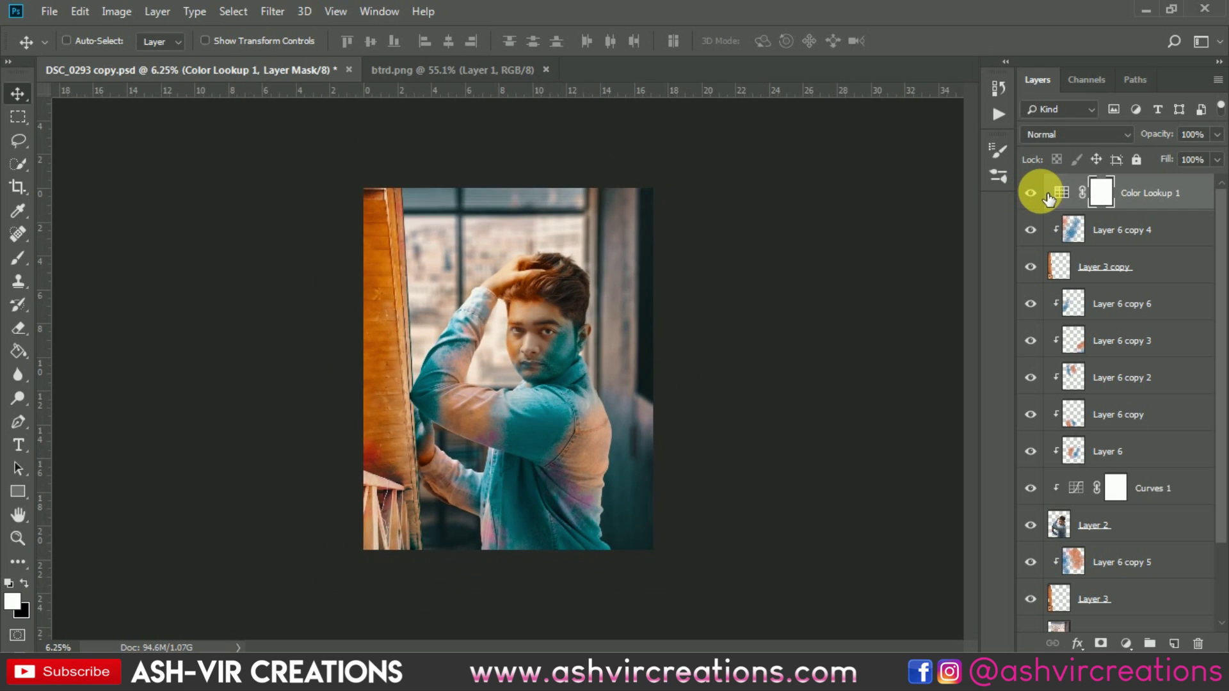
left_click(1033, 193)
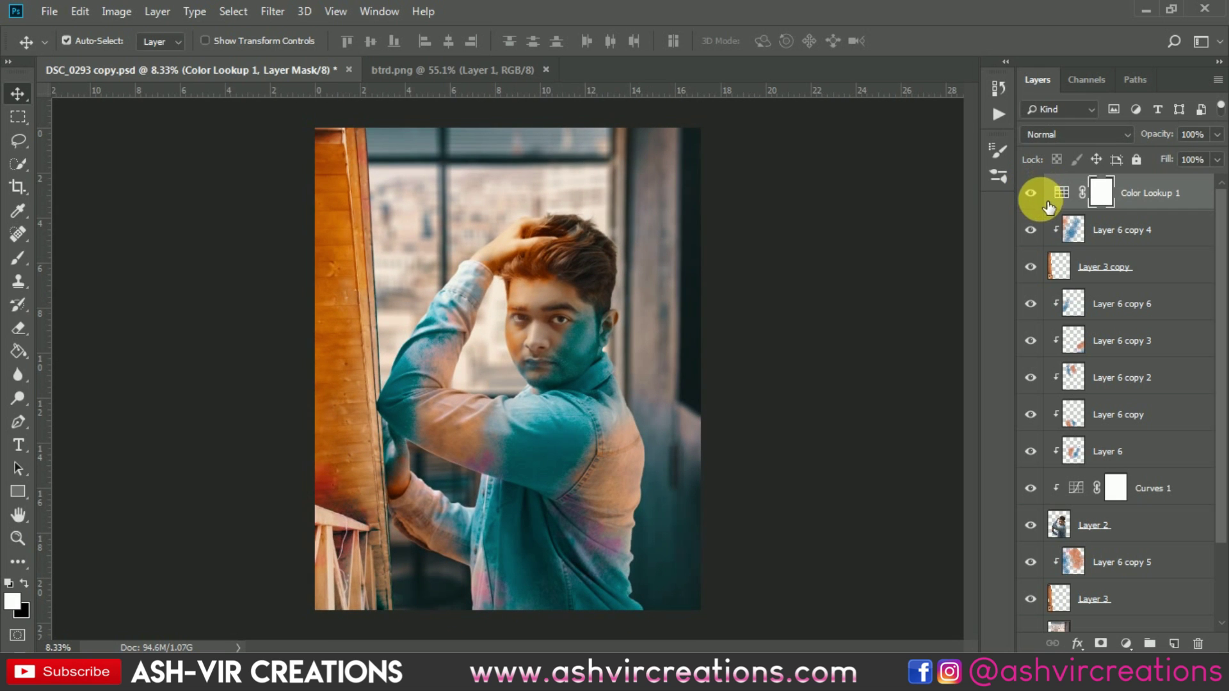
left_click(1046, 201)
left_click(1045, 195)
Step: Examine the graded portrait as a whole and up close around the hair and face
scroll(545, 455, "up", 1)
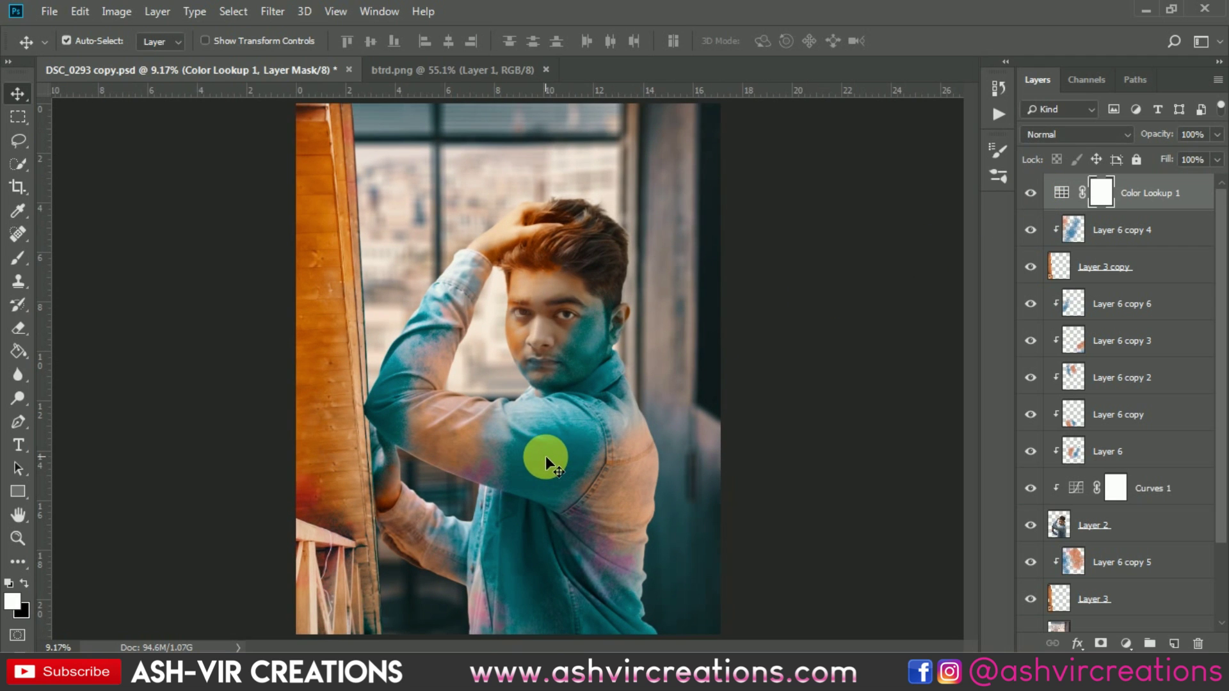
scroll(583, 441, "down", 1)
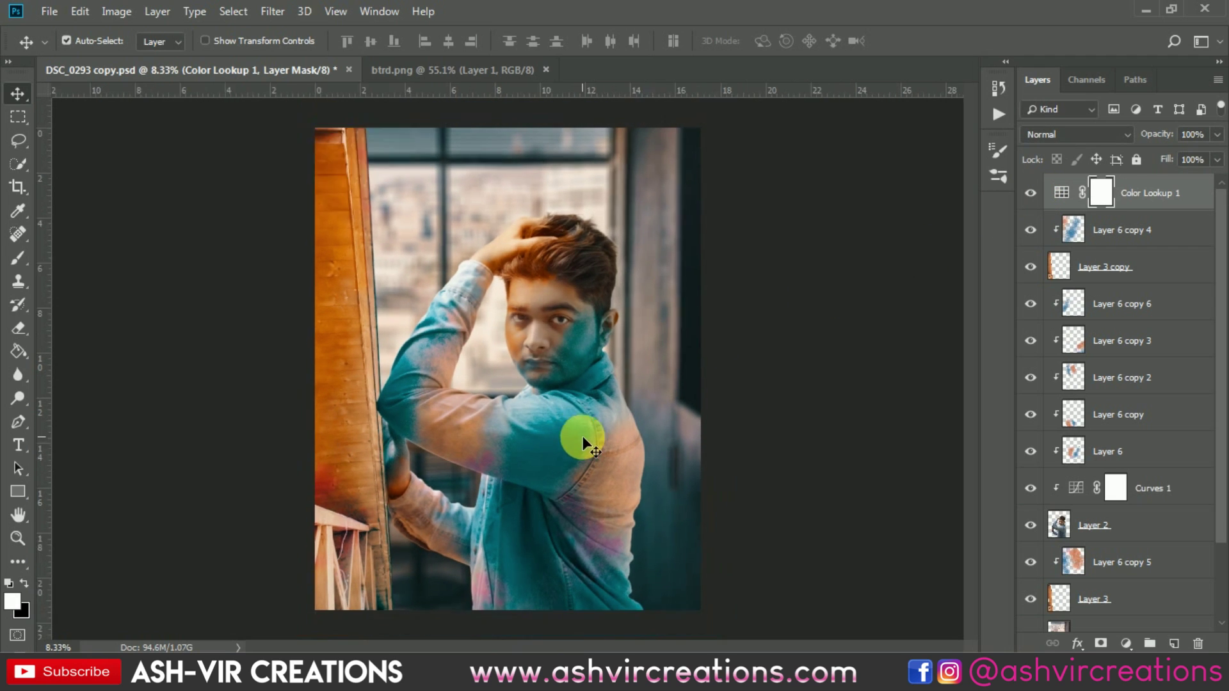
scroll(583, 442, "up", 1)
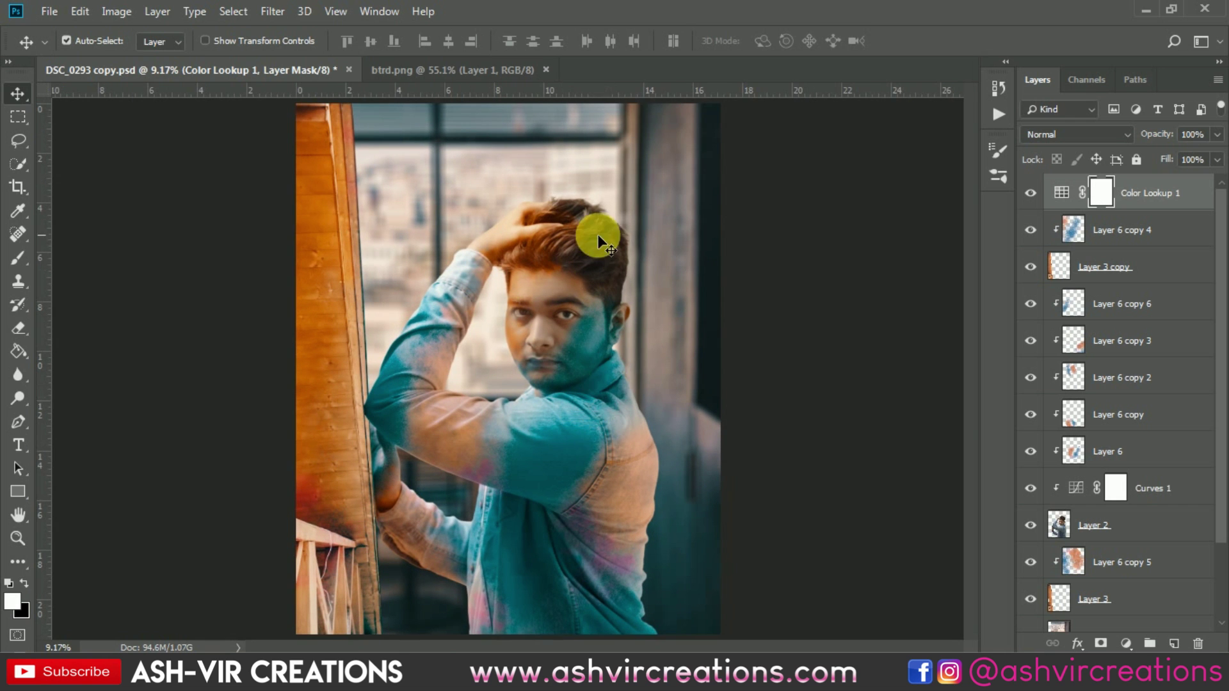
scroll(615, 220, "up", 4)
scroll(646, 229, "up", 2)
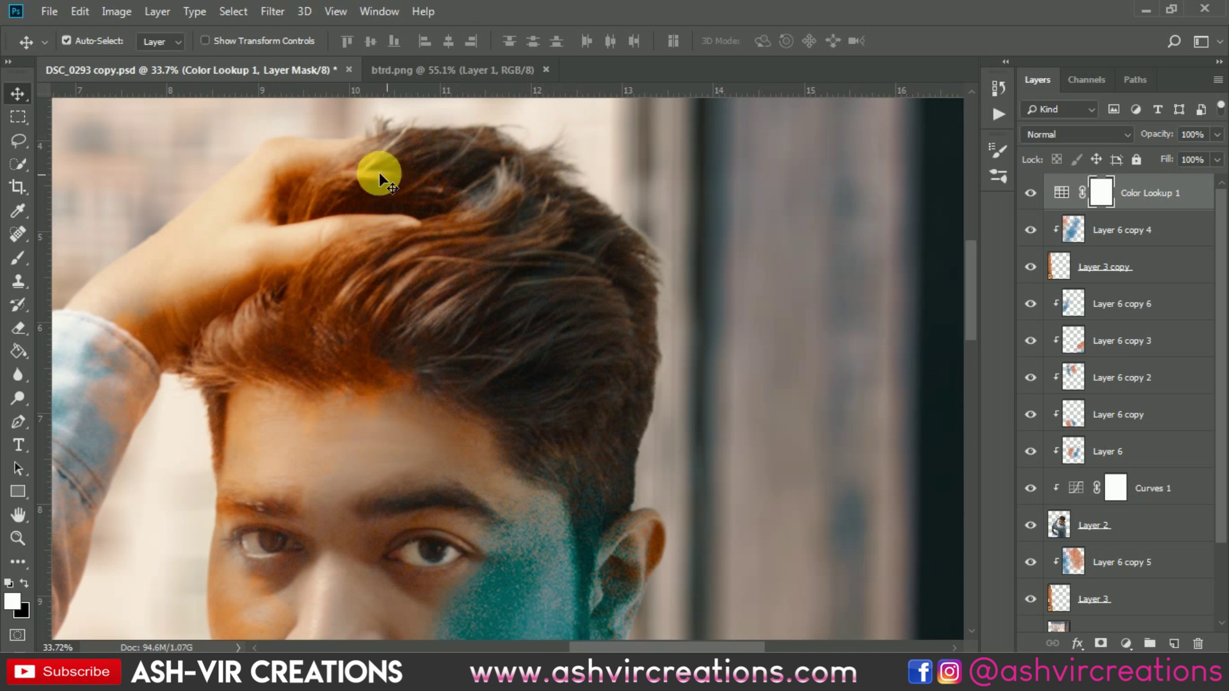
scroll(507, 250, "down", 4)
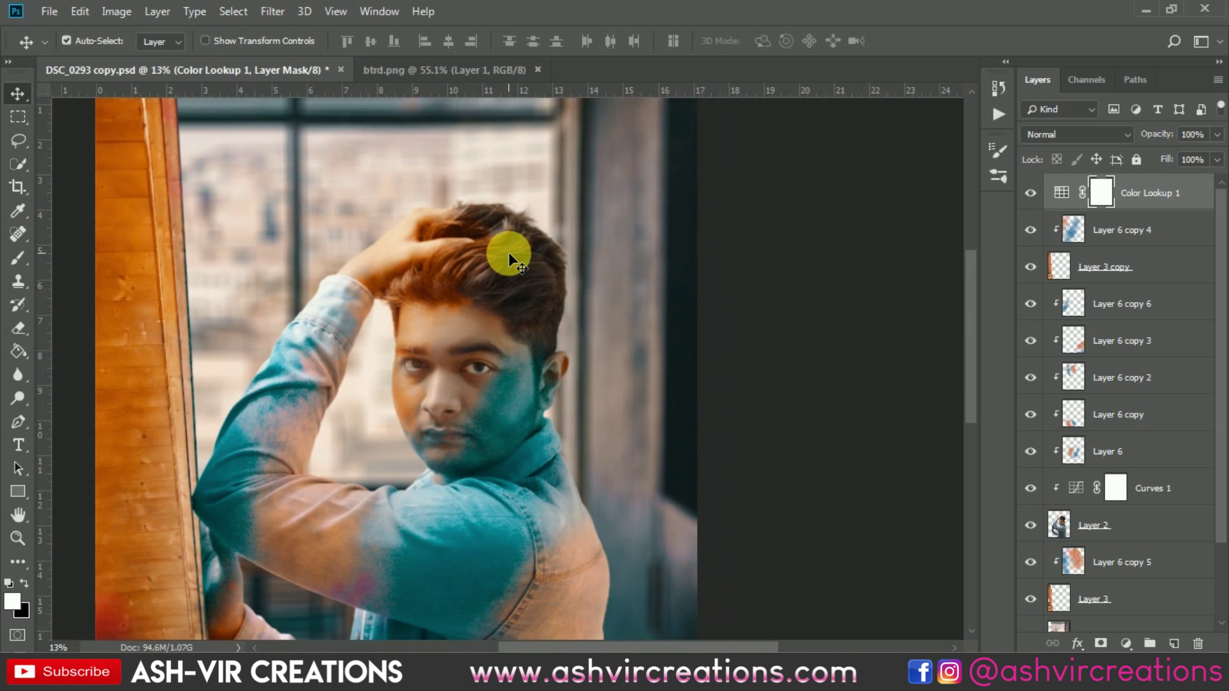
scroll(508, 252, "down", 1)
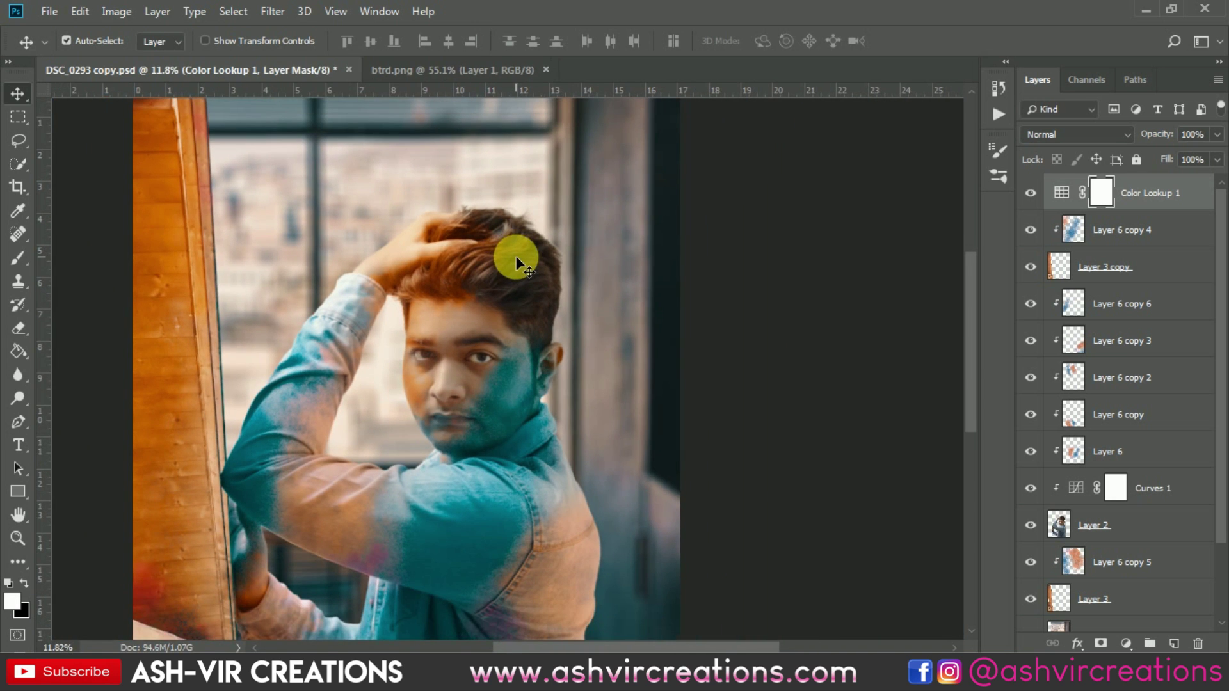
scroll(515, 256, "down", 3)
scroll(552, 248, "up", 1)
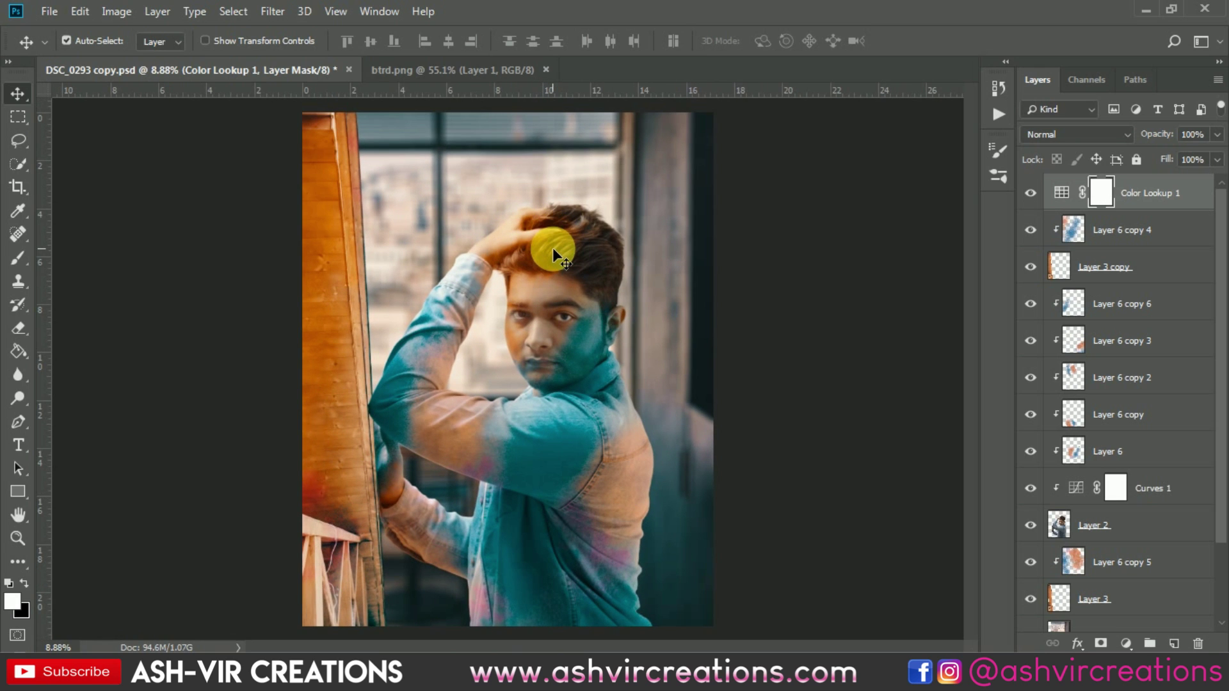
scroll(552, 251, "down", 1)
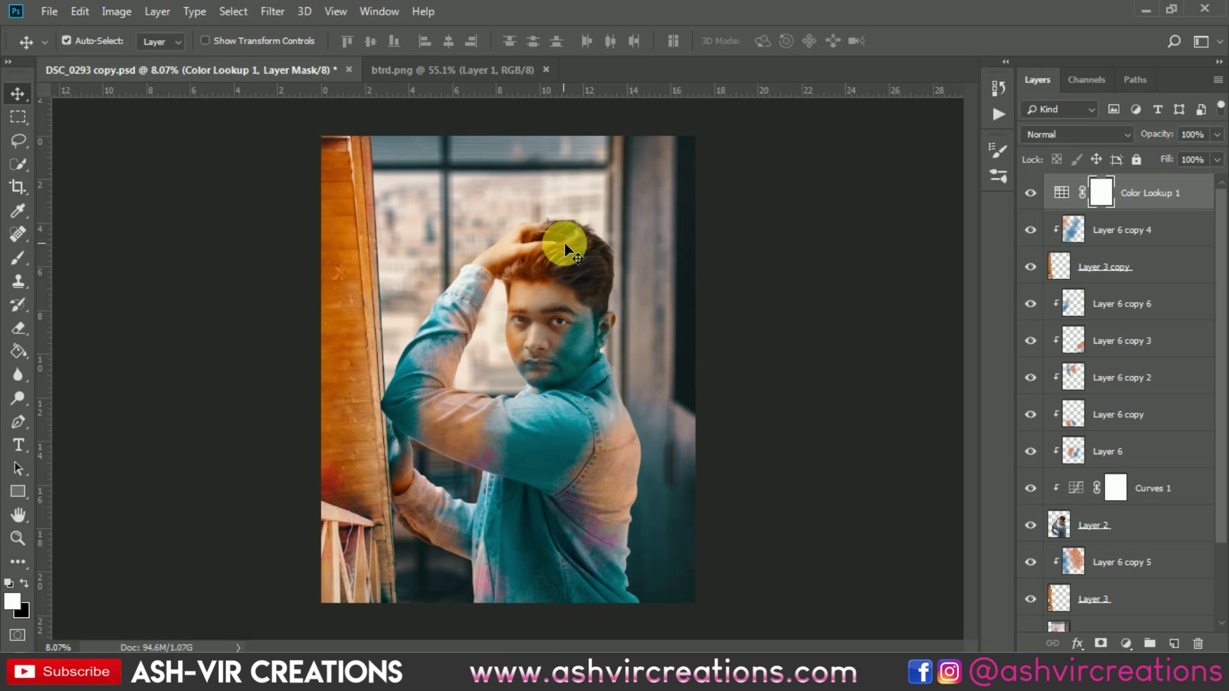
scroll(554, 329, "up", 2)
scroll(554, 329, "down", 2)
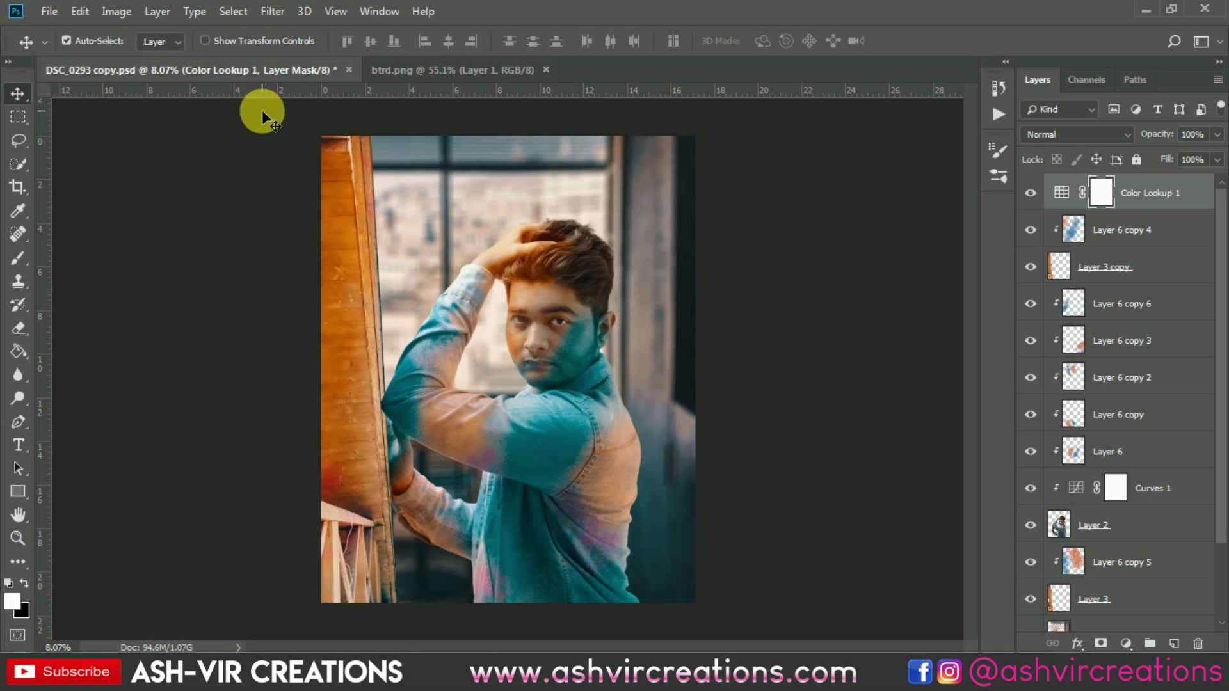
Step: Open Ash-Vir Creations HD (31).png from the desktop and bring its yellow and red colour splash into DSC_0293 copy.psd as a layer
left_click(51, 14)
left_click(58, 42)
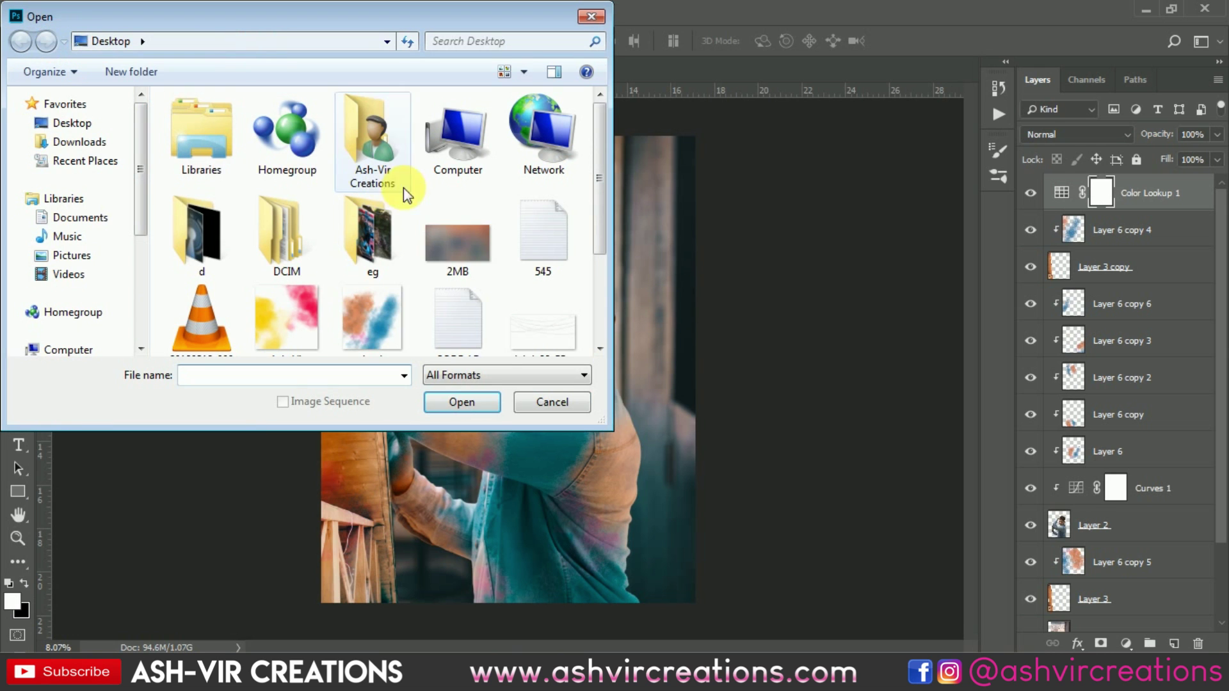
scroll(363, 301, "down", 1)
double_click(313, 308)
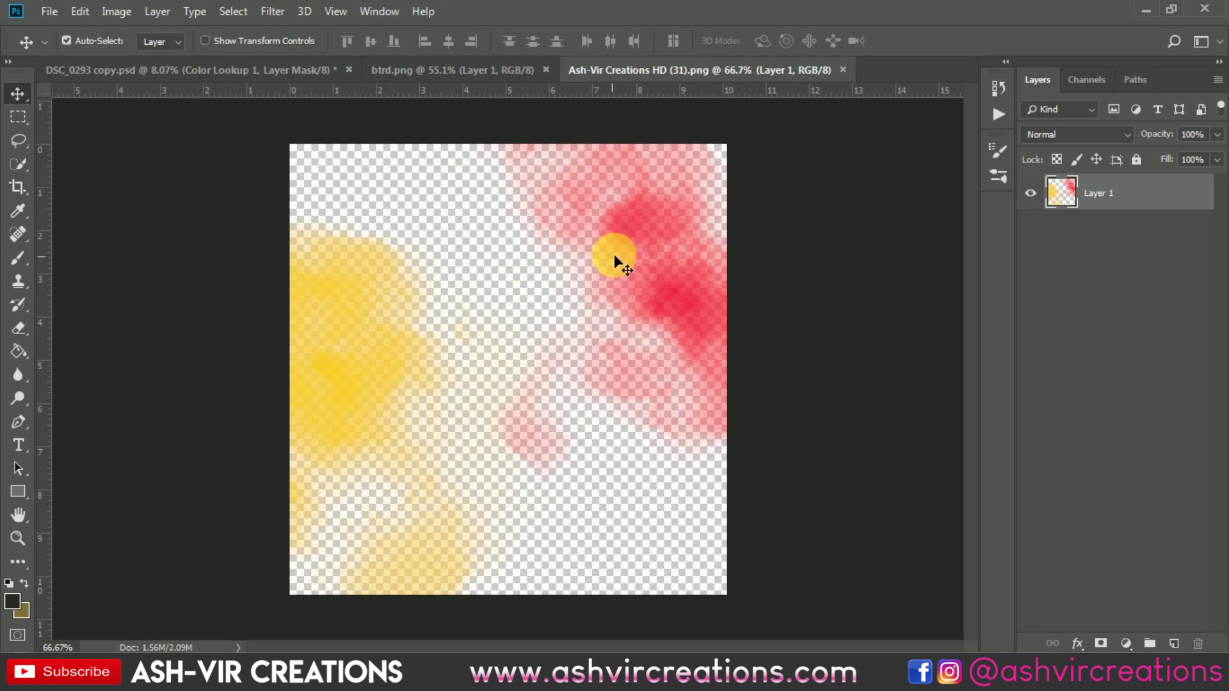
left_click_drag(613, 255, 502, 214)
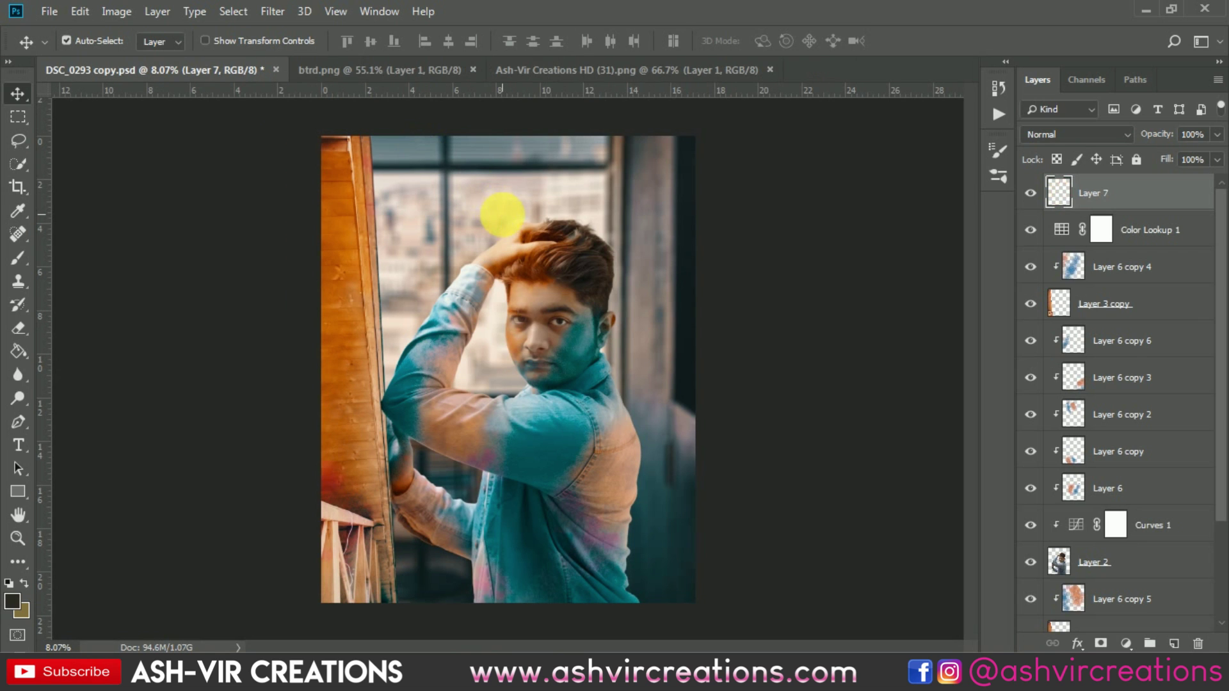
Step: Scale the colour splash layer to about 1103%, rotate it about 23°, and place its red area over the photo's upper right
key("ctrl+t")
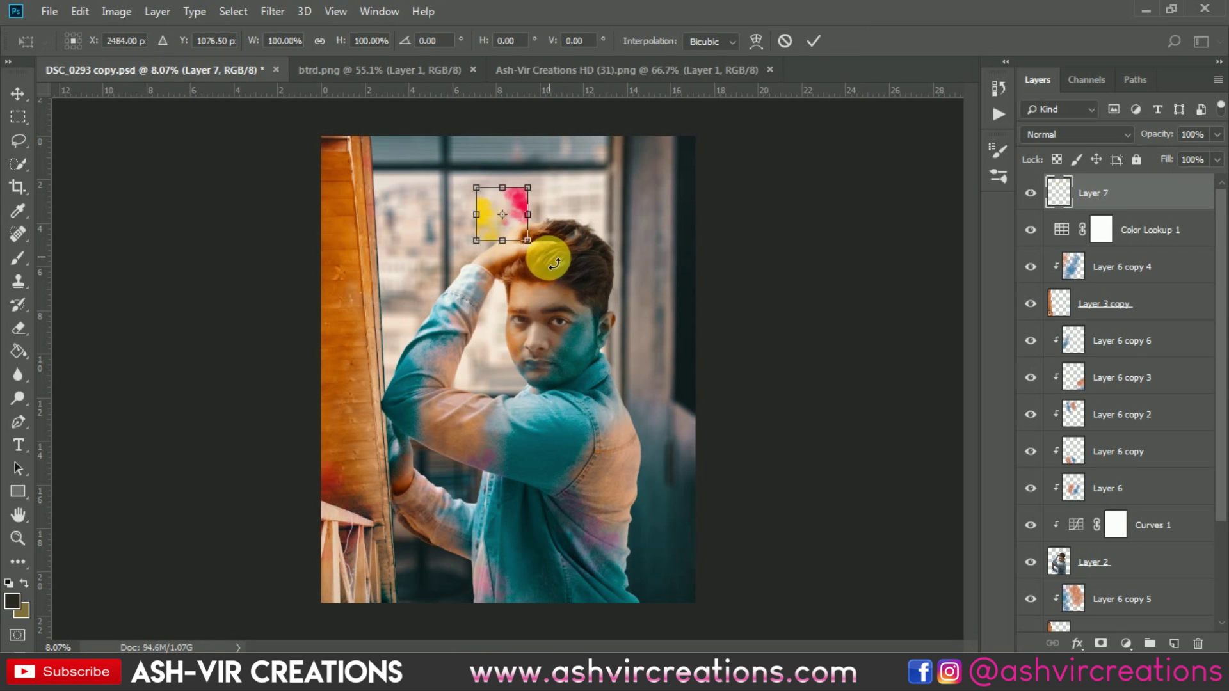
left_click_drag(536, 254, 878, 608)
left_click_drag(661, 327, 657, 239)
left_click_drag(803, 236, 811, 479)
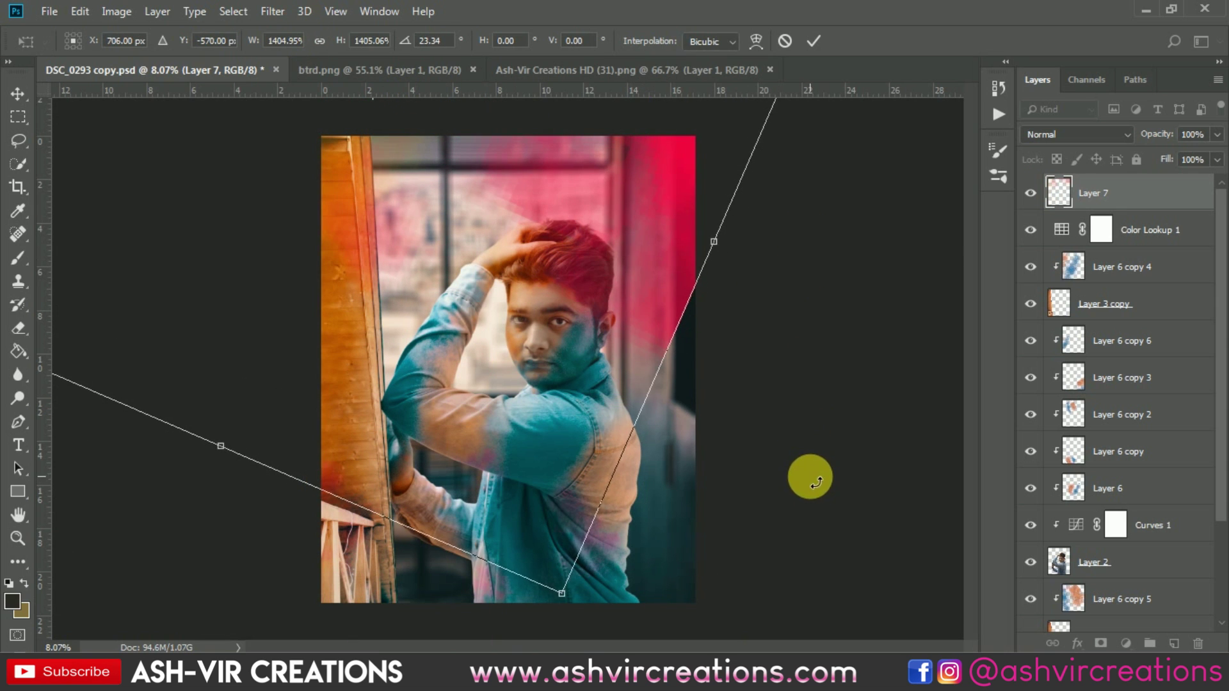
left_click_drag(527, 357, 630, 340)
left_click_drag(648, 566, 586, 484)
left_click_drag(569, 299, 584, 330)
key("Return")
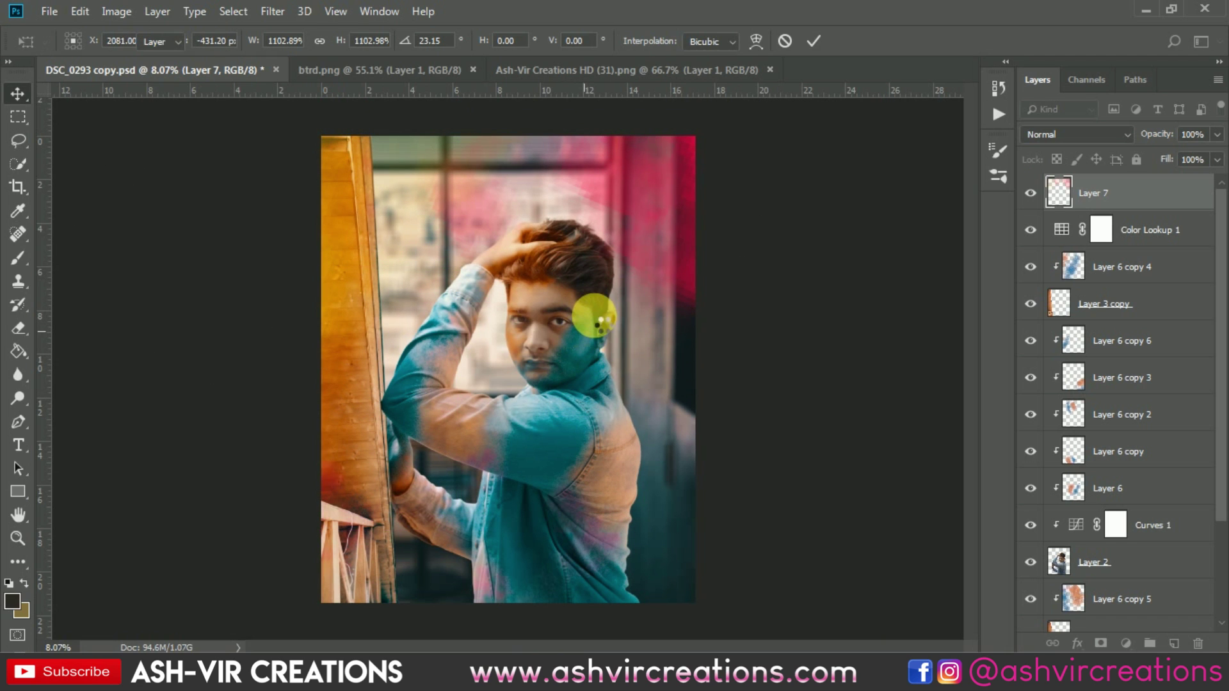
Step: Rotate the splash layer about -26° and reposition it so red covers the background wall and yellow covers the wooden plank
left_click_drag(666, 255, 716, 532)
scroll(637, 357, "down", 4)
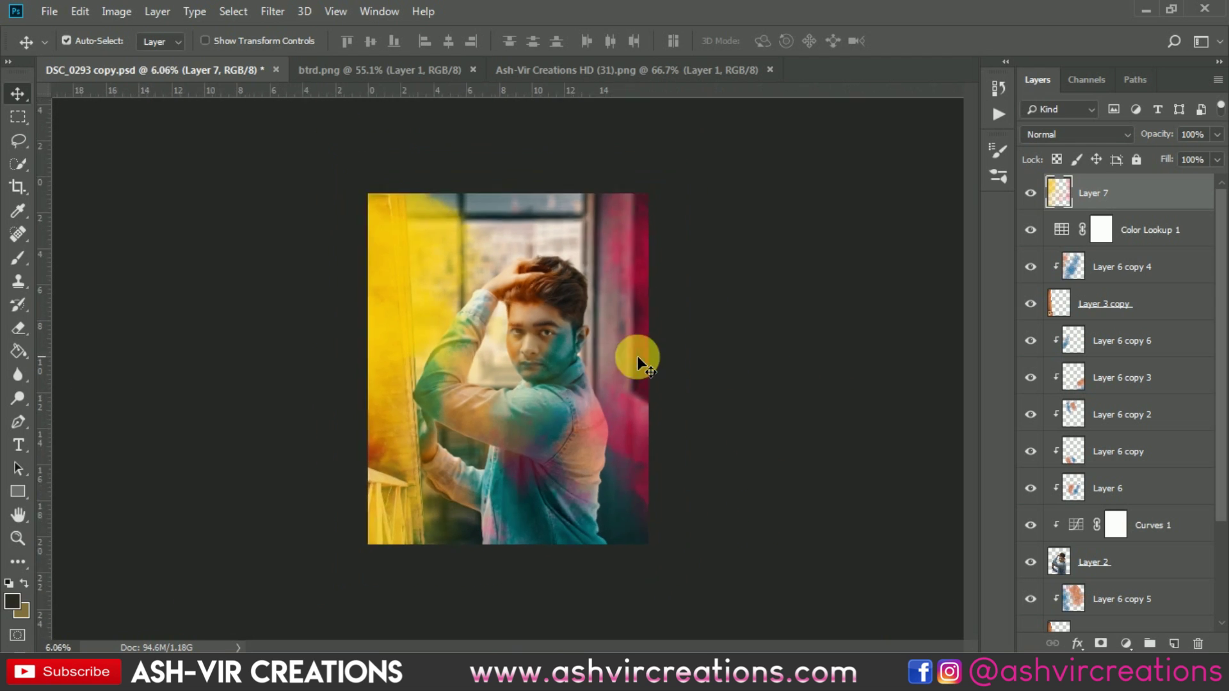
key("ctrl+t")
left_click_drag(749, 359, 756, 182)
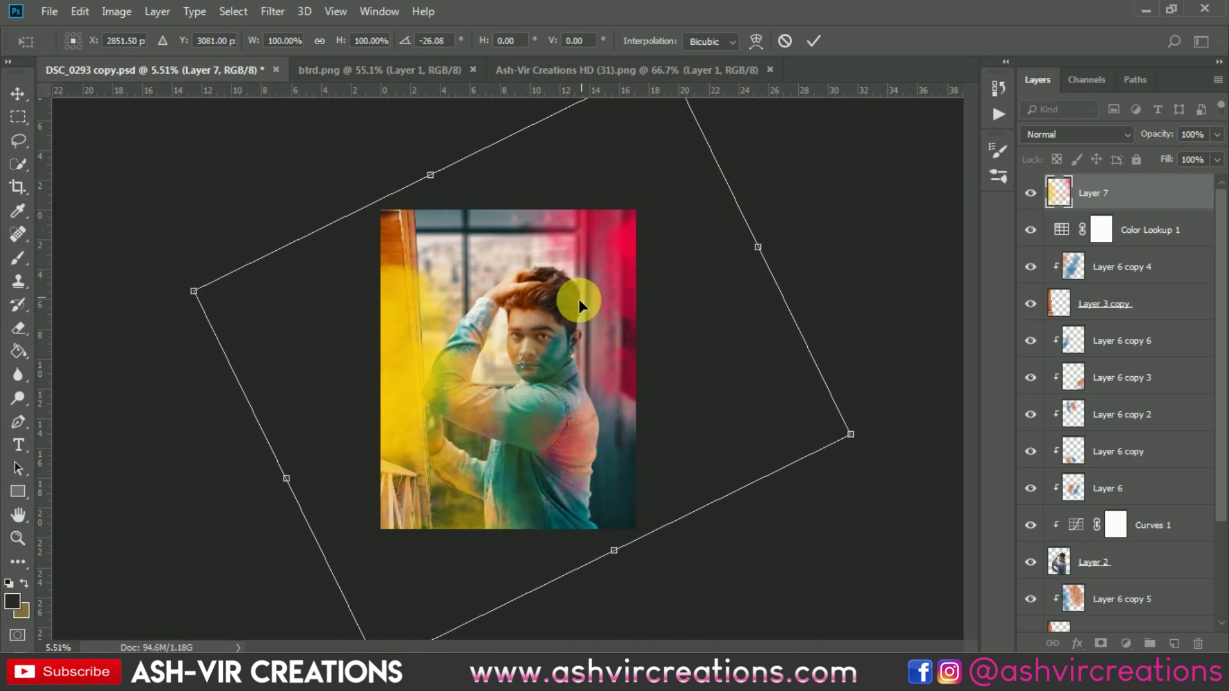
scroll(571, 325, "down", 1)
mouse_move(562, 352)
left_mouse_down()
mouse_move(472, 466)
mouse_move(590, 323)
mouse_move(562, 336)
mouse_move(654, 316)
mouse_move(547, 359)
left_mouse_up()
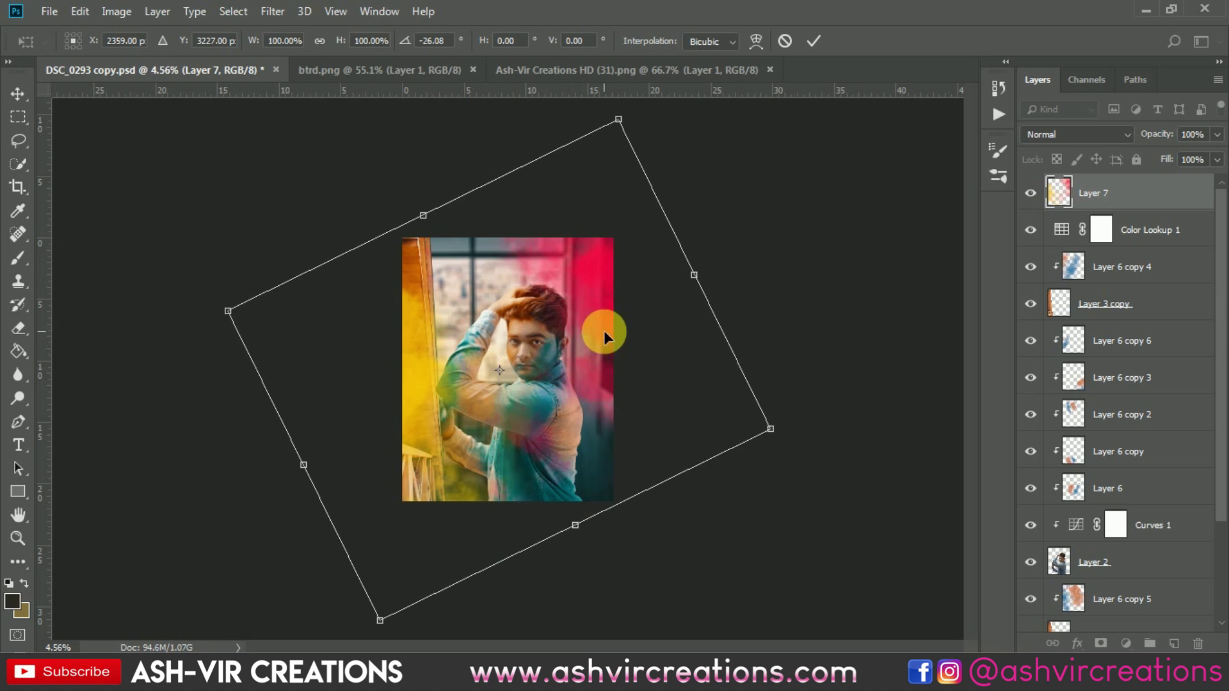
scroll(640, 343, "up", 3)
left_click_drag(674, 339, 648, 321)
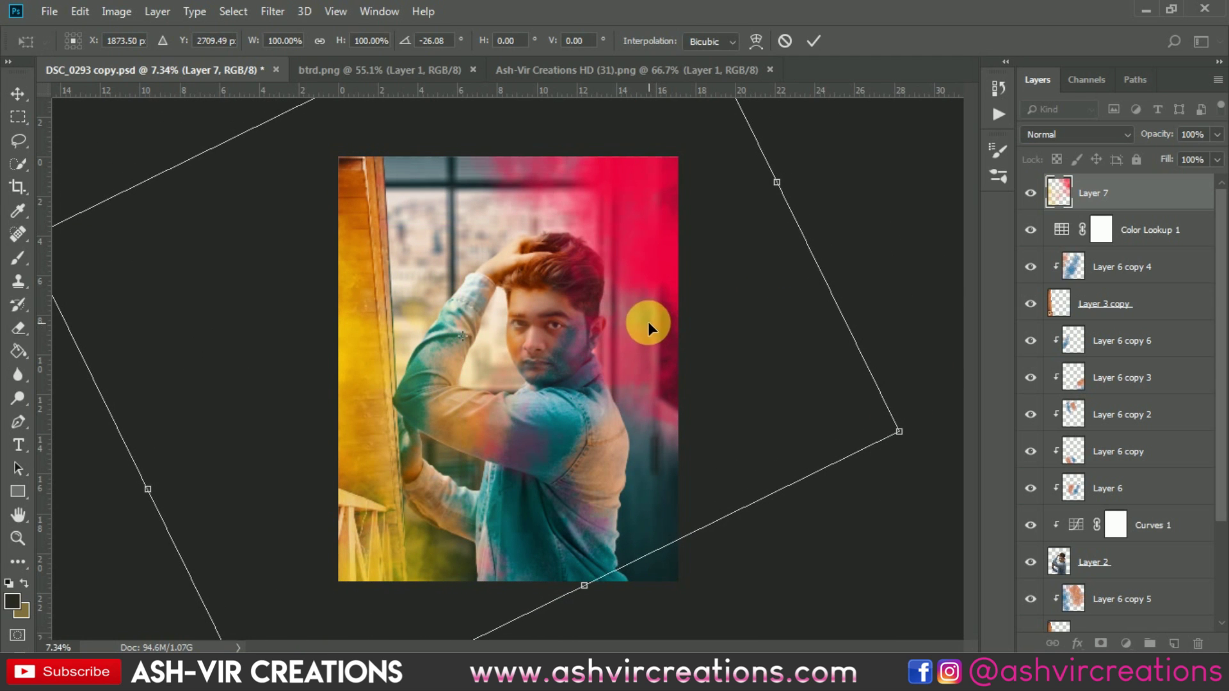
double_click(647, 321)
Step: Toggle the splash layer's visibility to compare the photo with and without the yellow and red colours
left_click(1086, 180)
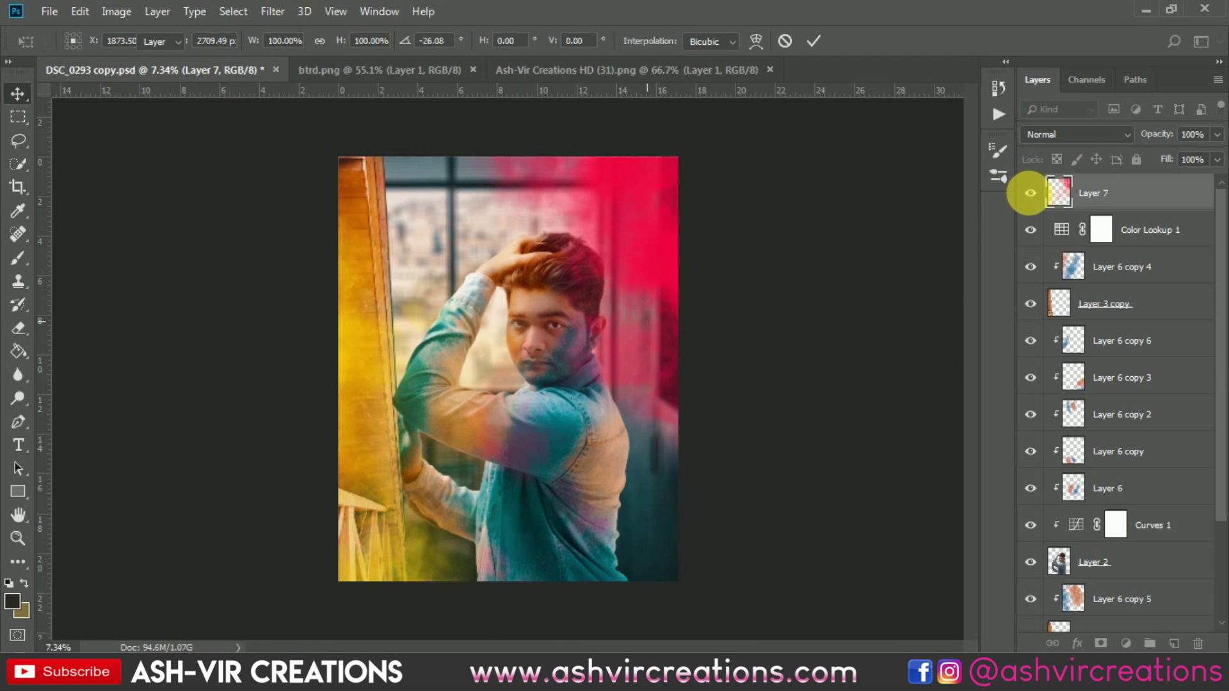
left_click(1030, 193)
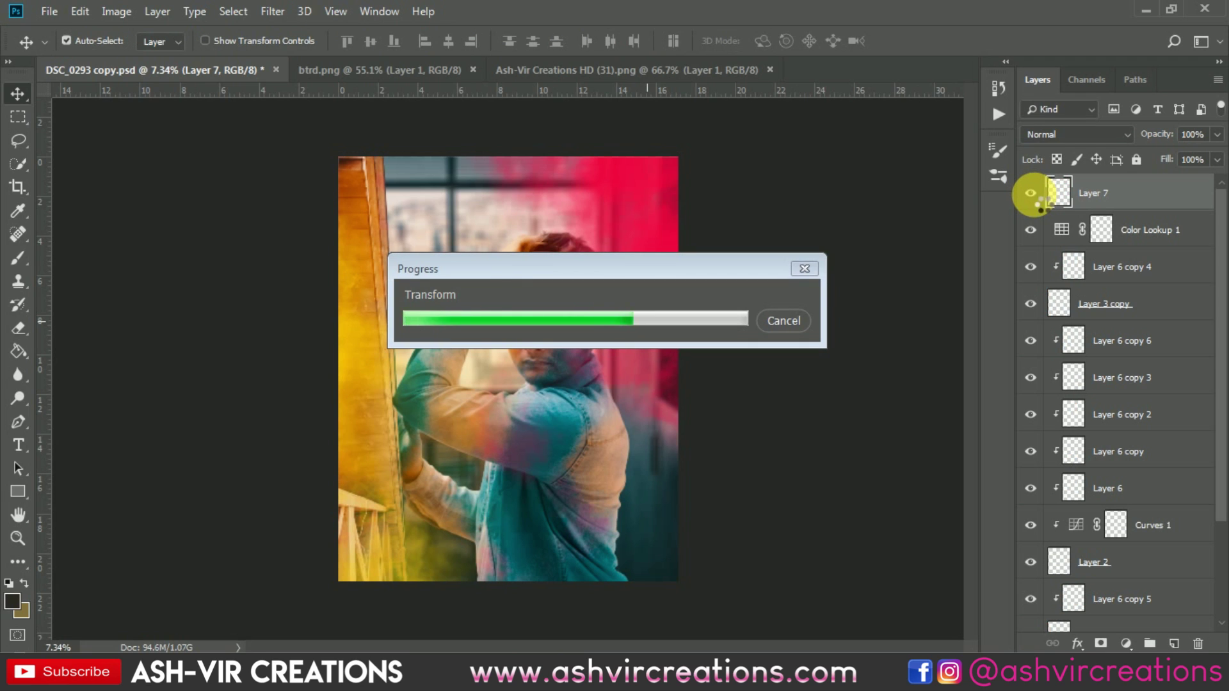
left_click(1032, 193)
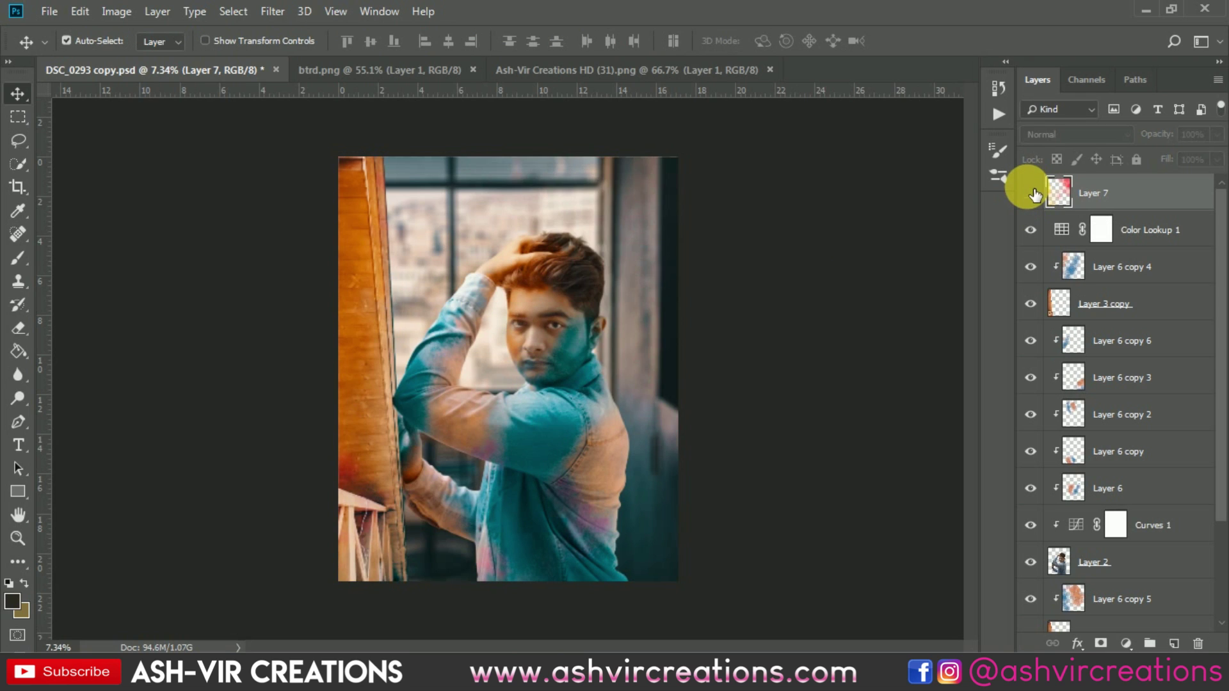
left_click(1031, 193)
left_click(1031, 193)
left_click(1031, 193)
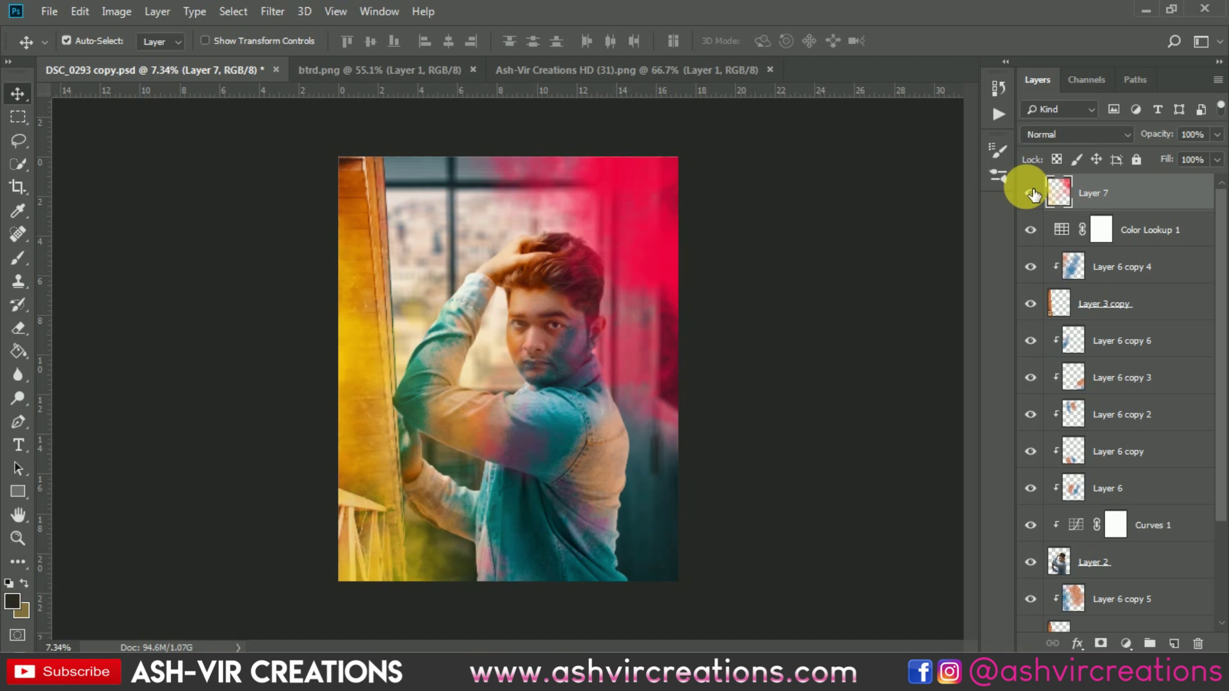
left_click(1031, 192)
left_click(1031, 192)
Step: Shift the splash layer slightly right and down, and check its effect by hiding and showing it
left_click_drag(634, 264, 672, 283)
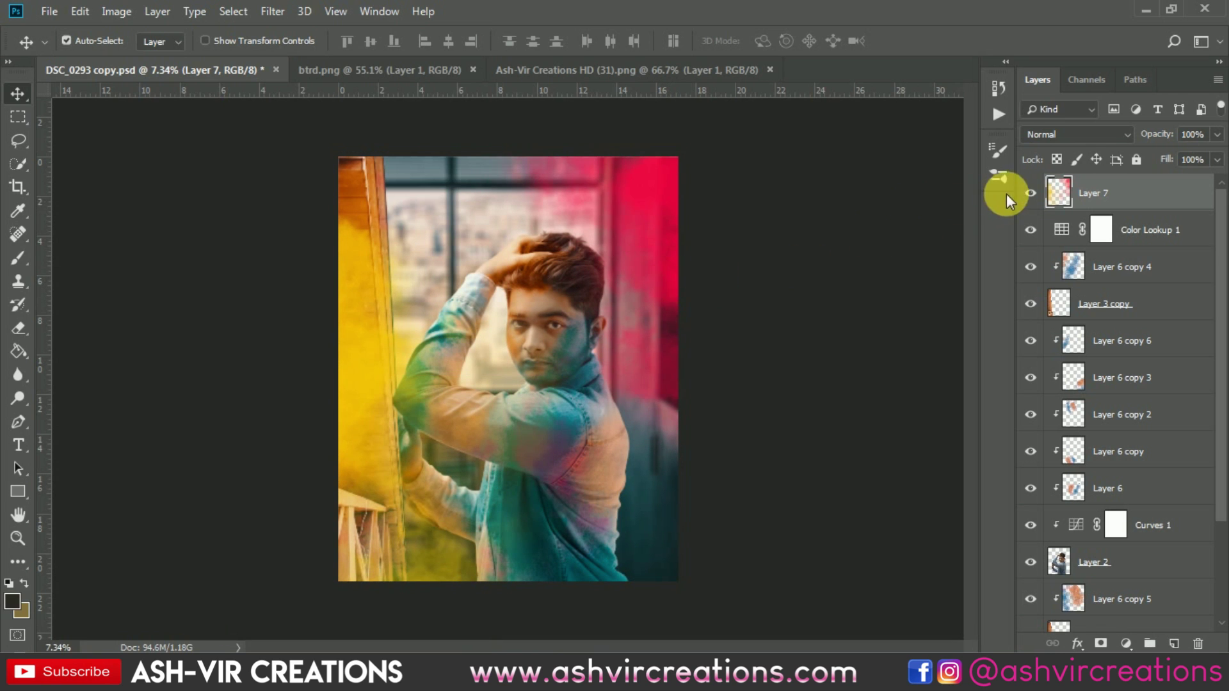
left_click(1030, 193)
left_click(1030, 193)
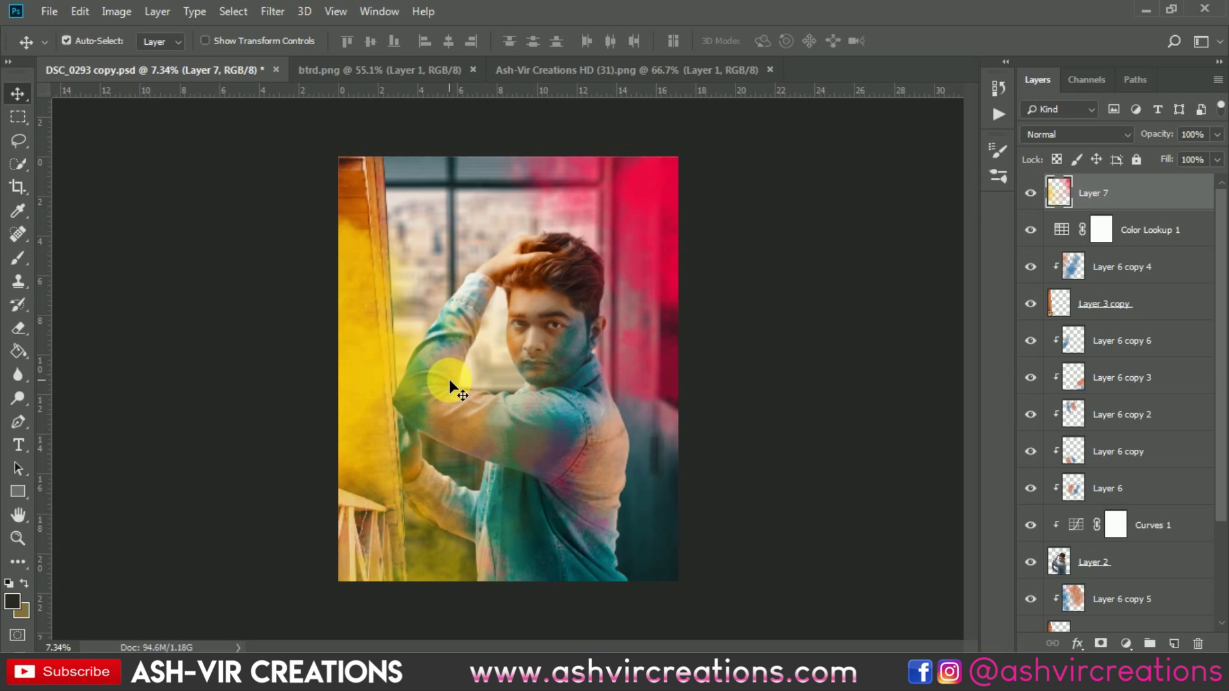
scroll(450, 382, "up", 1)
left_click(1032, 192)
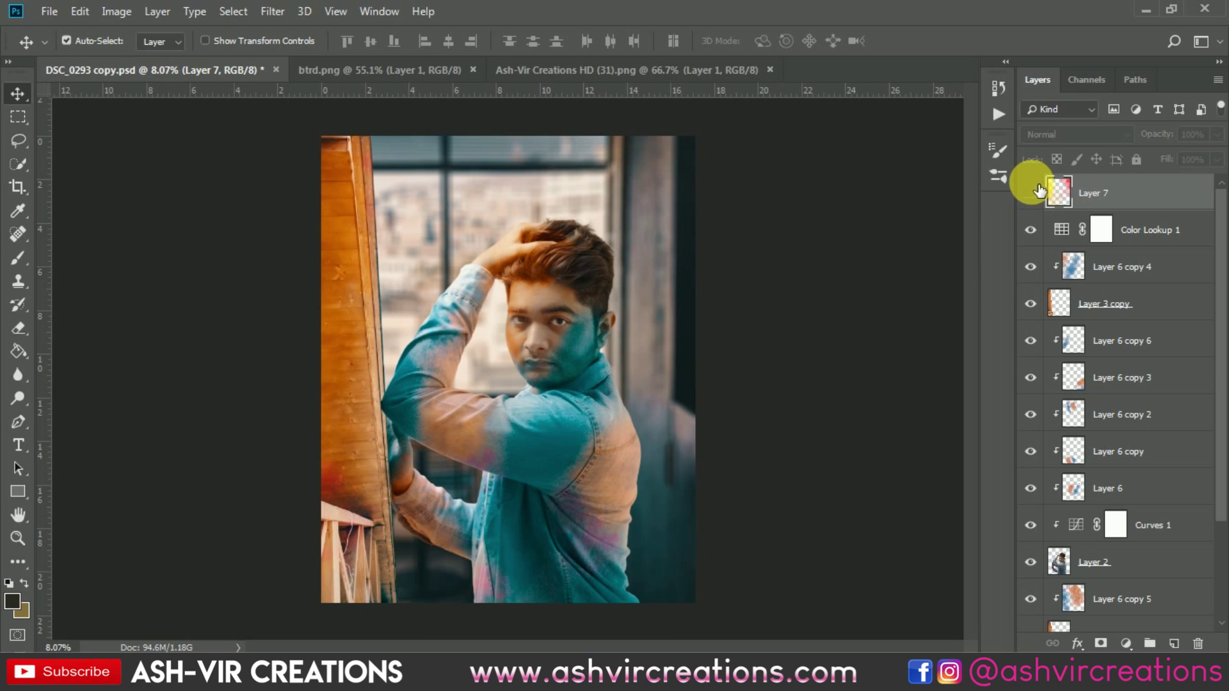
left_click(1032, 192)
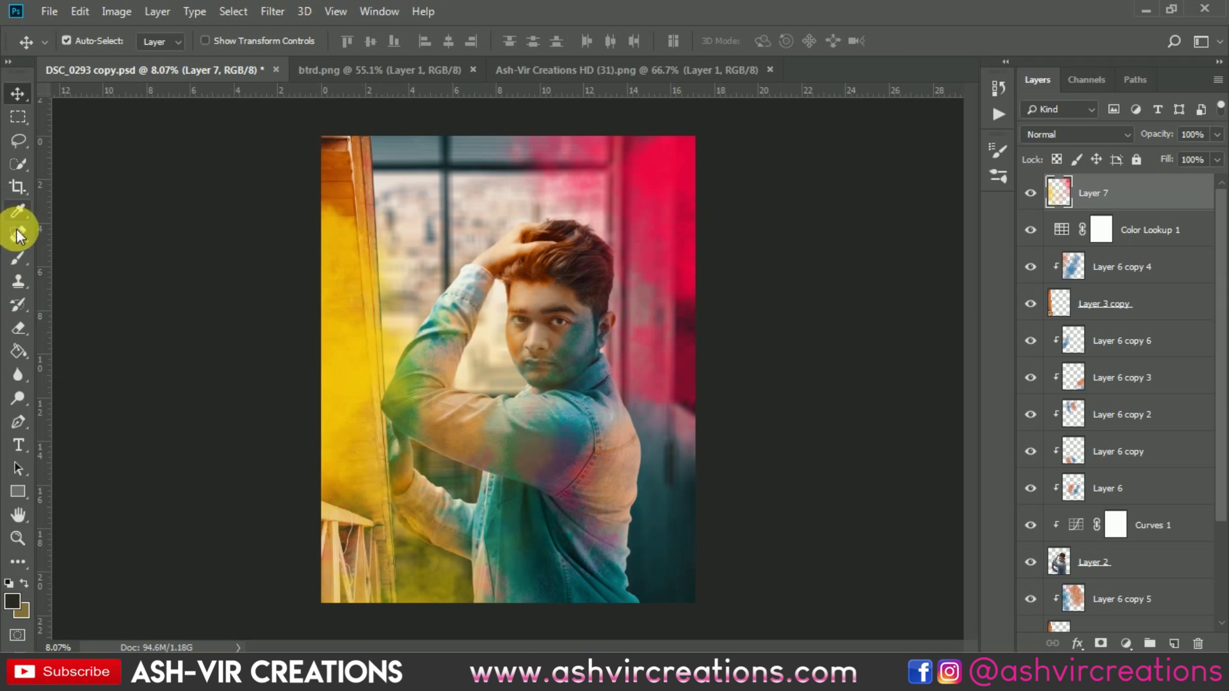
Step: Erase the yellow from the wooden plank, arm and nearby window with a soft round Eraser, enlarging the brush to 1300 px
left_click(19, 328)
right_click(351, 257)
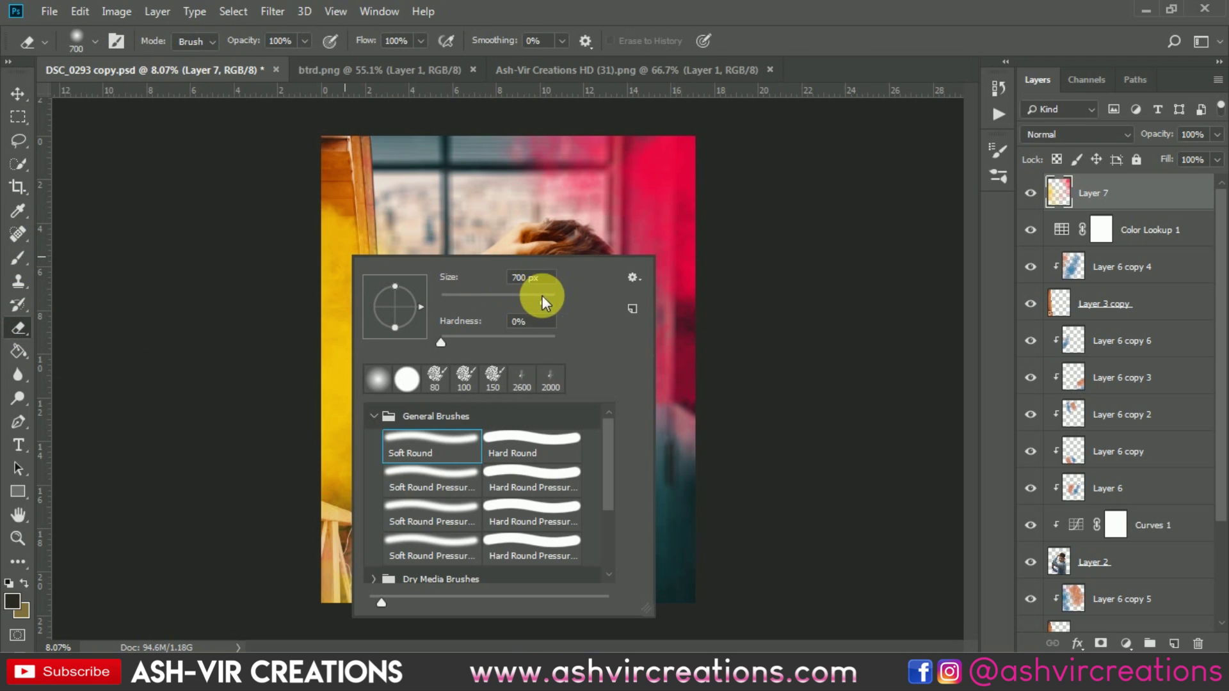
left_click(394, 221)
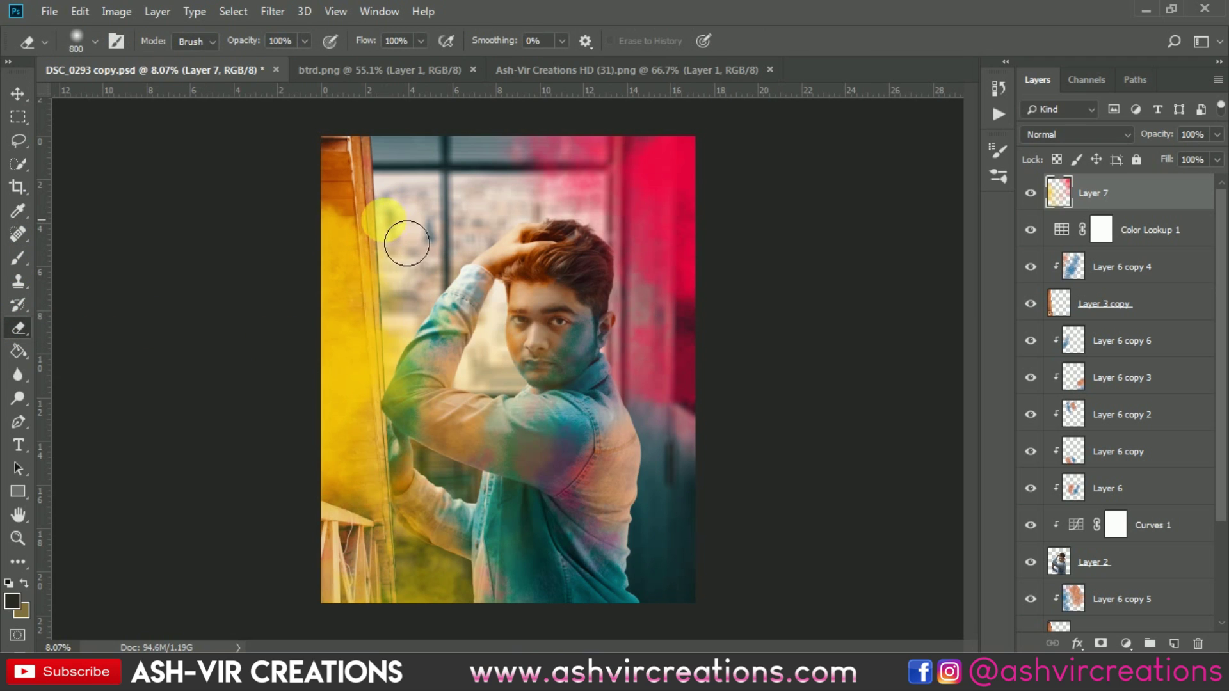
mouse_move(363, 201)
left_mouse_down()
mouse_move(355, 276)
mouse_move(370, 467)
mouse_move(374, 267)
mouse_move(469, 513)
left_mouse_up()
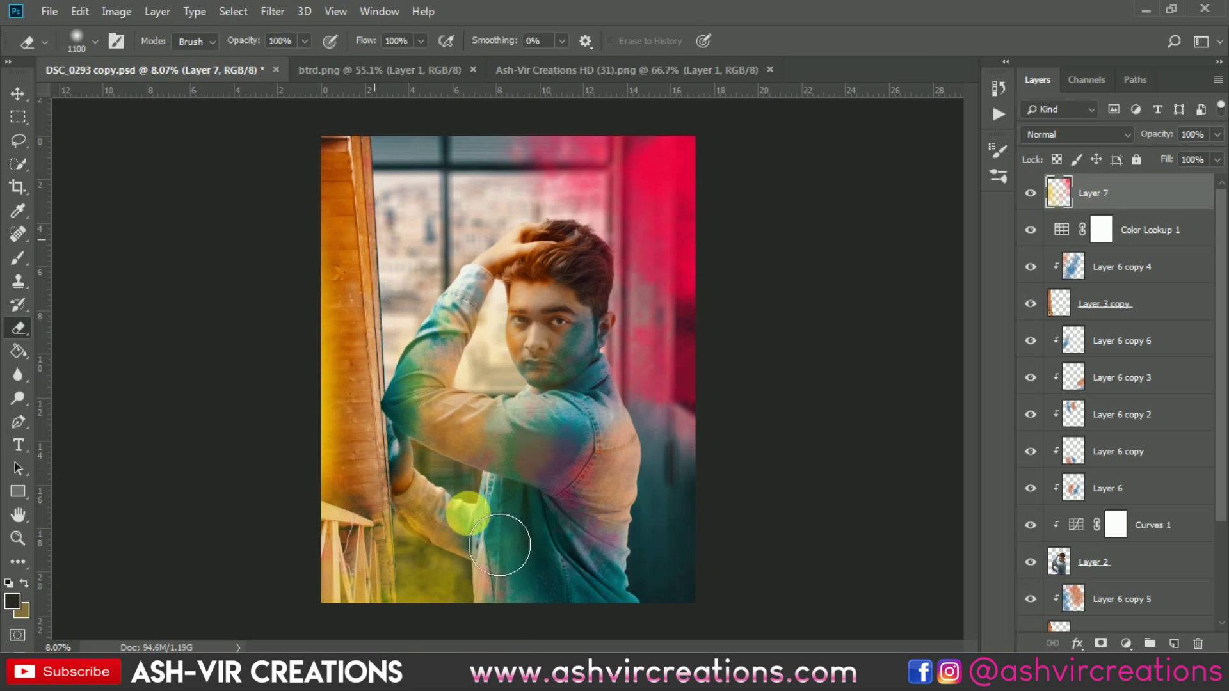
key("bracketright")
key("bracketright")
key("bracketright")
mouse_move(468, 253)
left_mouse_down()
mouse_move(493, 368)
mouse_move(524, 288)
mouse_move(488, 471)
mouse_move(417, 467)
mouse_move(461, 568)
mouse_move(392, 568)
mouse_move(384, 447)
mouse_move(348, 409)
mouse_move(324, 346)
mouse_move(324, 166)
mouse_move(395, 228)
mouse_move(327, 617)
mouse_move(336, 126)
mouse_move(392, 471)
left_mouse_up()
Step: Hide and show Layer 7 to review the remaining red splash against the original photo
left_click(1032, 195)
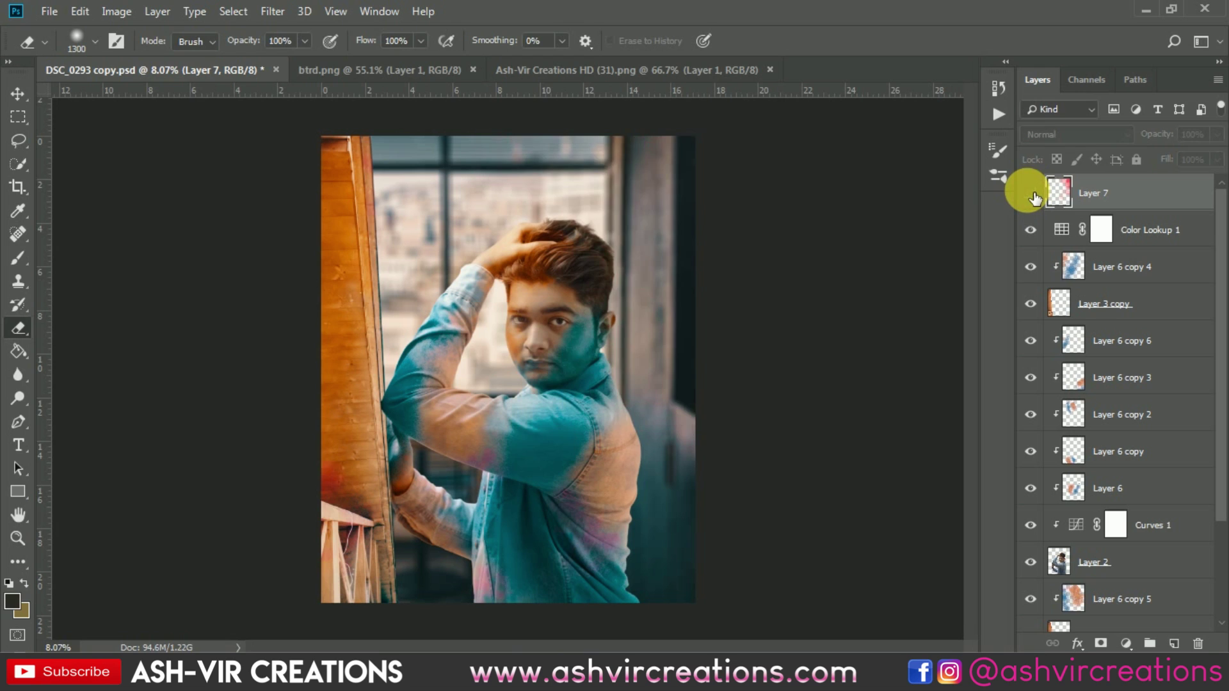
left_click(1032, 195)
left_click(1033, 195)
left_click(1033, 196)
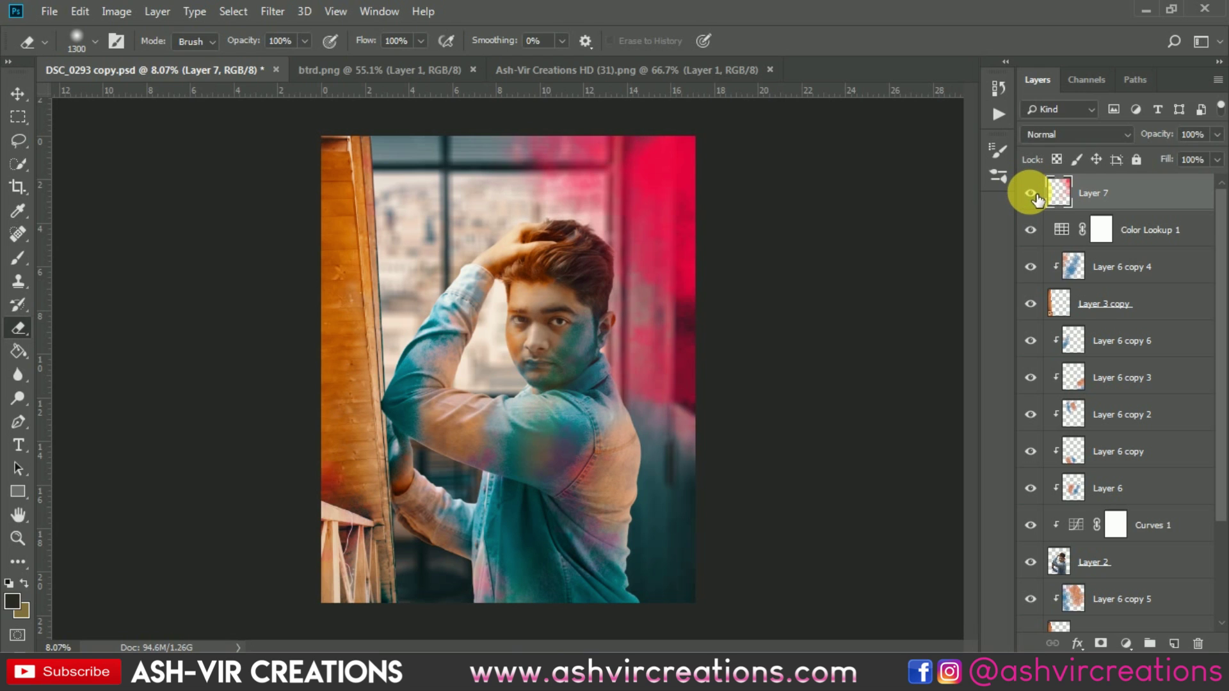
Step: Compare the photo with and without Layer 7, and erase its colour from the face and neck with an 1100 px soft Eraser
left_click(1033, 196)
left_click(1033, 196)
left_click(1034, 196)
left_click(1034, 196)
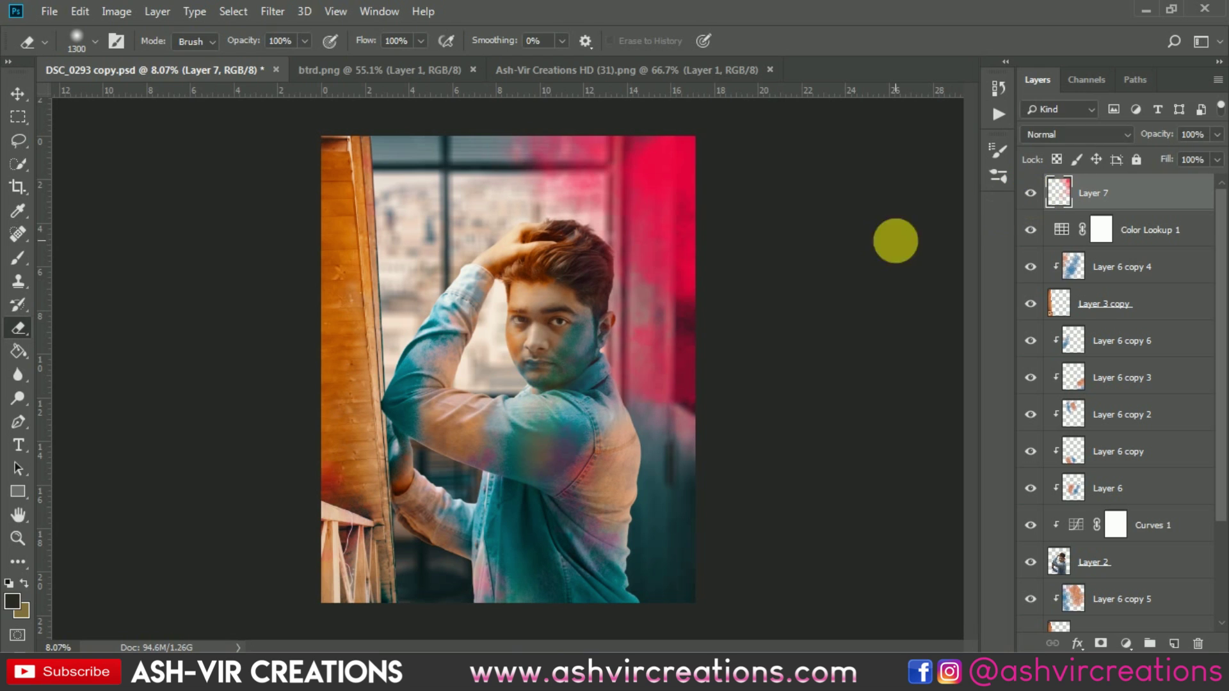
key("bracketleft")
key("bracketleft")
mouse_move(581, 361)
left_mouse_down()
mouse_move(502, 340)
mouse_move(519, 358)
left_mouse_up()
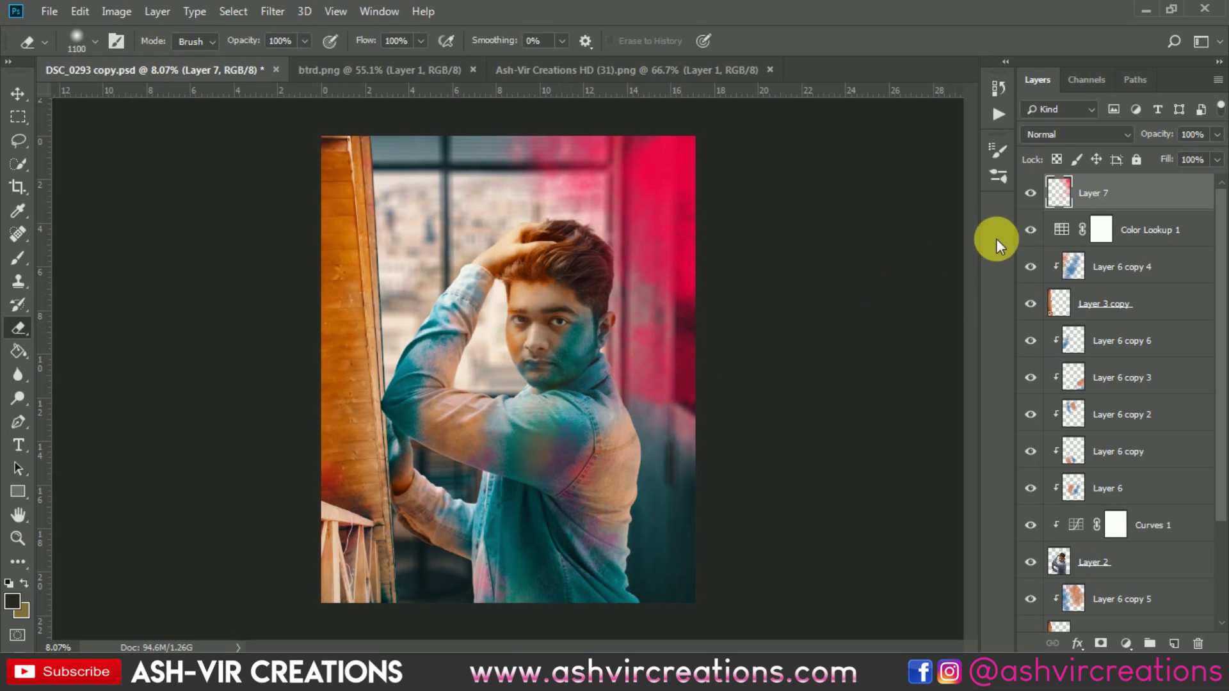
Step: Toggle Layer 7's visibility repeatedly to examine how the cleaned red splash blends into the background
left_click(1033, 197)
left_click(1033, 197)
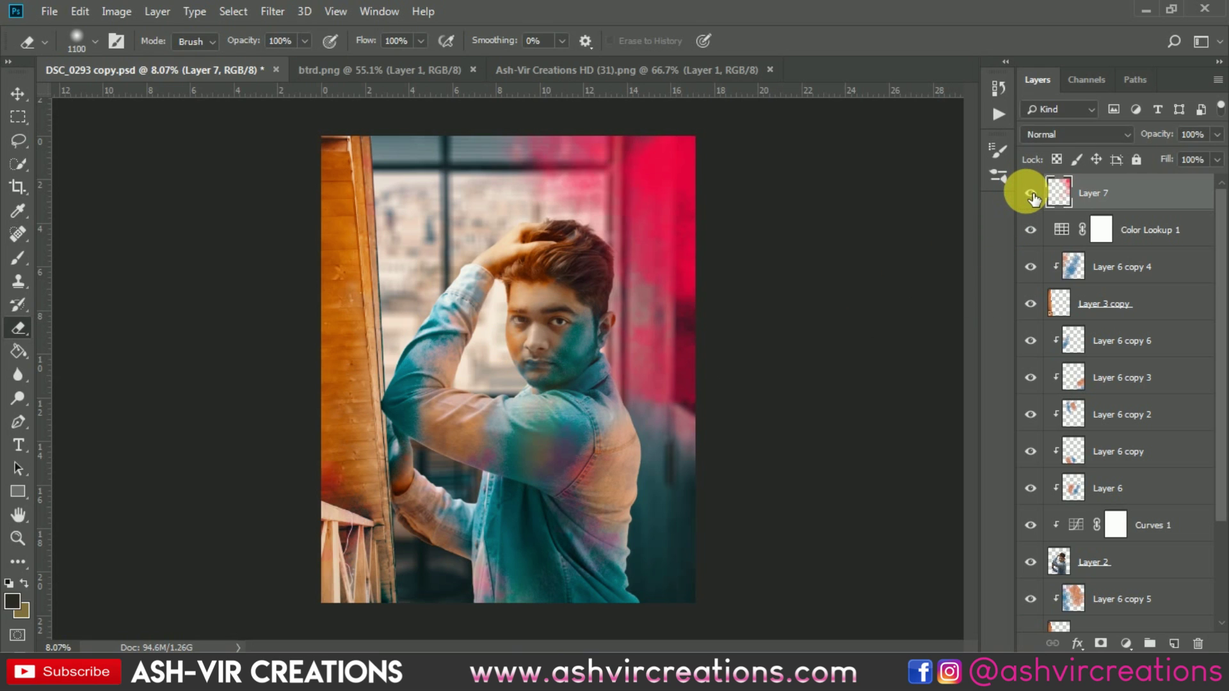
left_click(1033, 198)
left_click(1035, 199)
left_click(1033, 198)
left_click(1033, 198)
left_click(1034, 199)
left_click(1034, 199)
left_click(1034, 199)
left_click(1034, 199)
left_click(1033, 199)
left_click(1035, 200)
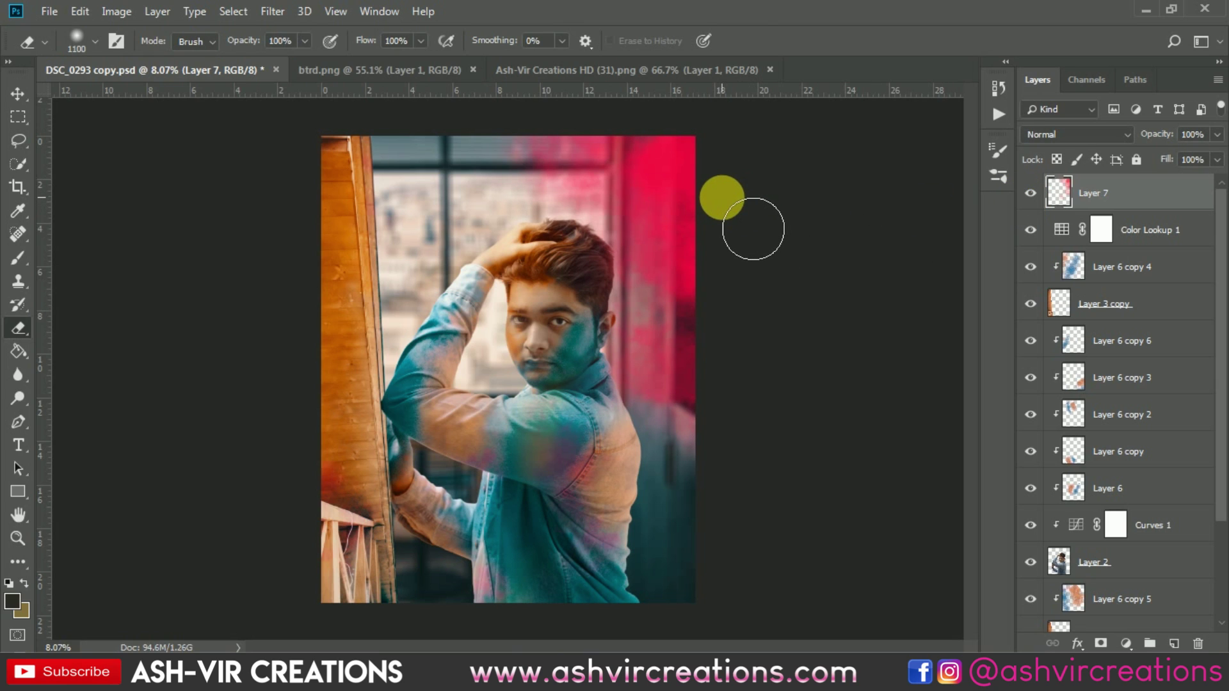
Step: Duplicate Layer 7 and free-transform the copy, rotating it about 81° and moving it over the lower half of the portrait
key("v")
key("ctrl+j")
scroll(687, 236, "down", 3)
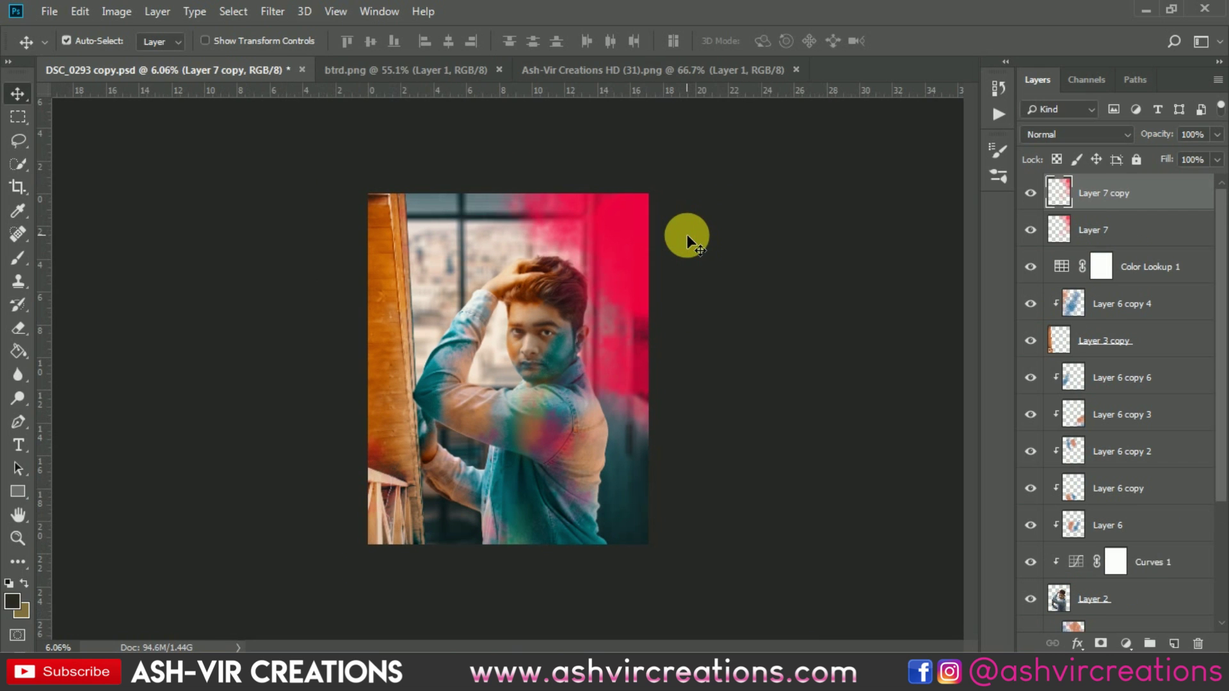
key("ctrl+t")
left_click_drag(681, 217, 508, 529)
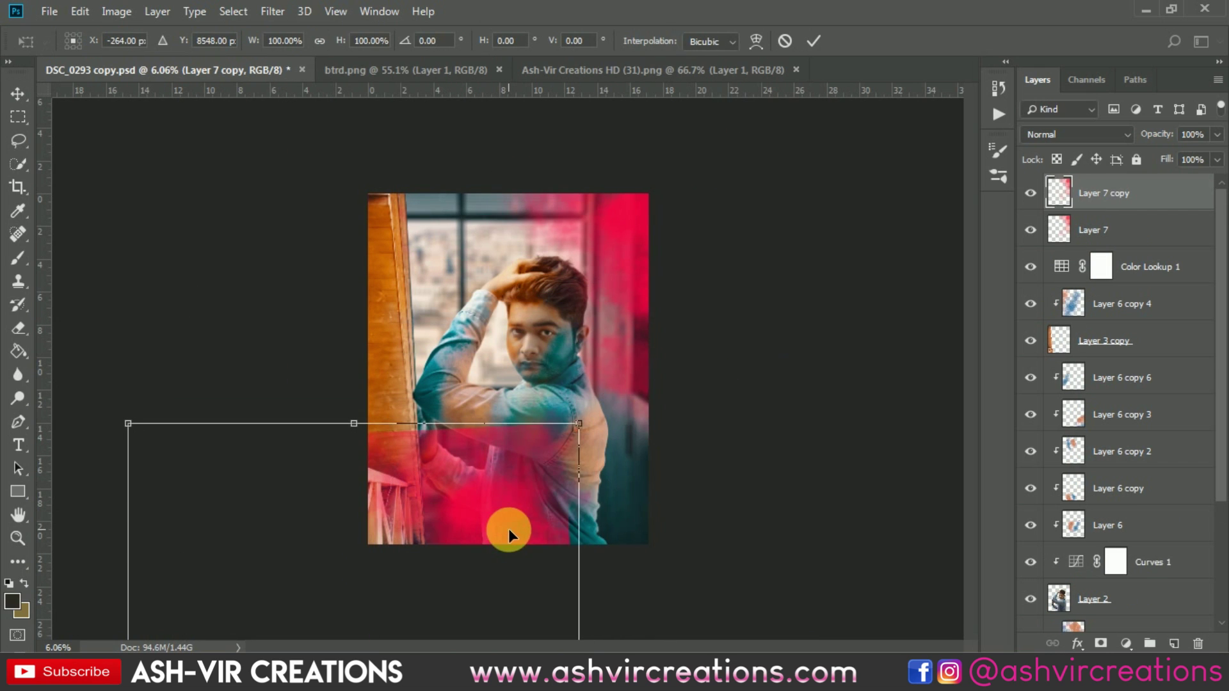
left_click_drag(605, 470, 536, 587)
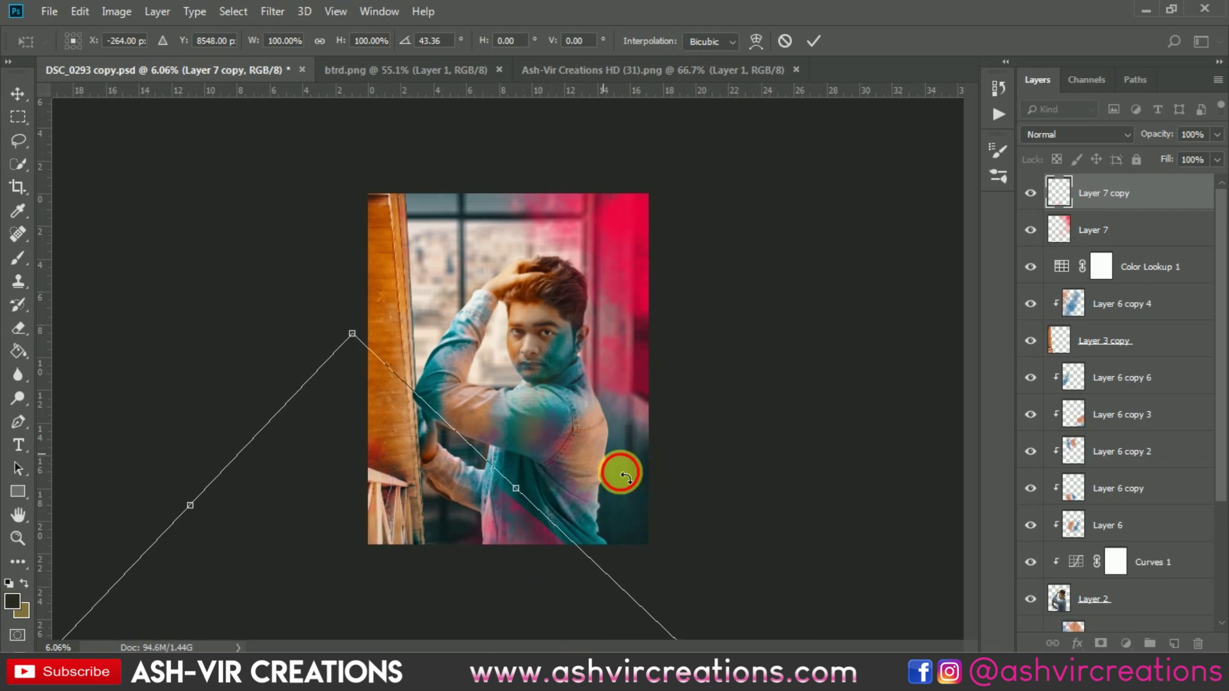
left_click_drag(622, 474, 649, 649)
left_click_drag(473, 586, 693, 527)
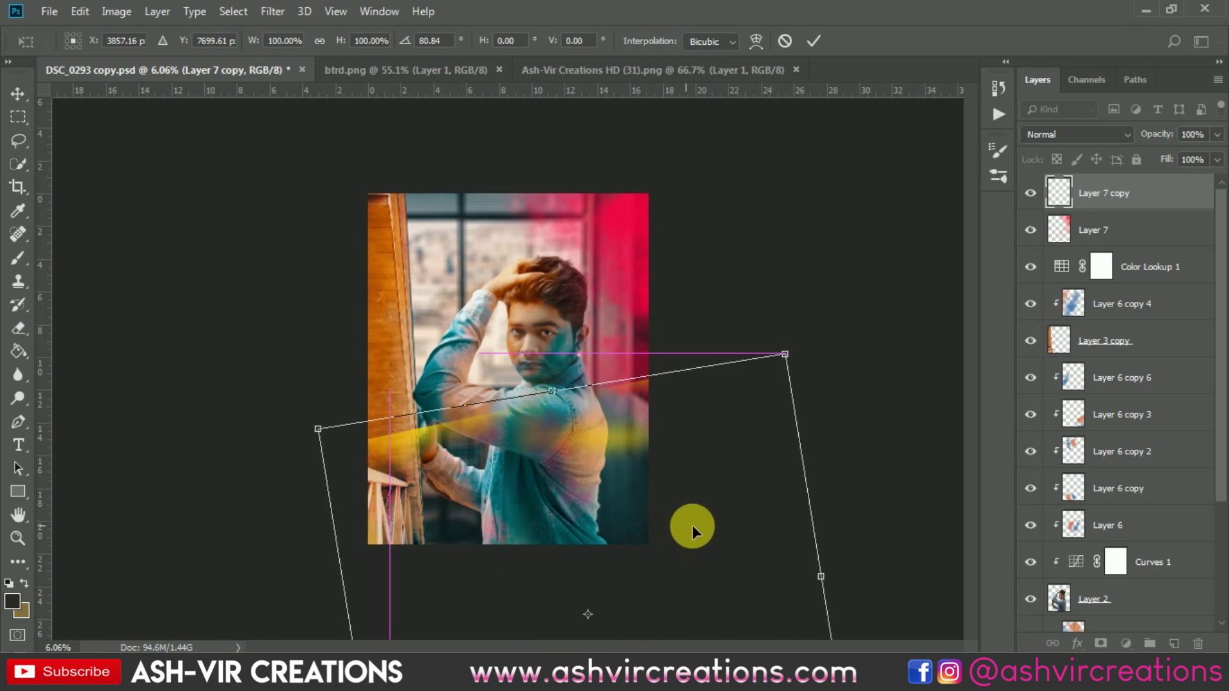
Step: Rotate the splash copy to about 148° and place its red over the photo's lower-left railing and gap, applying the transform
left_click_drag(761, 294, 880, 640)
left_click_drag(618, 609, 446, 408)
scroll(474, 500, "up", 4)
left_click_drag(468, 594, 498, 589)
scroll(497, 589, "down", 3)
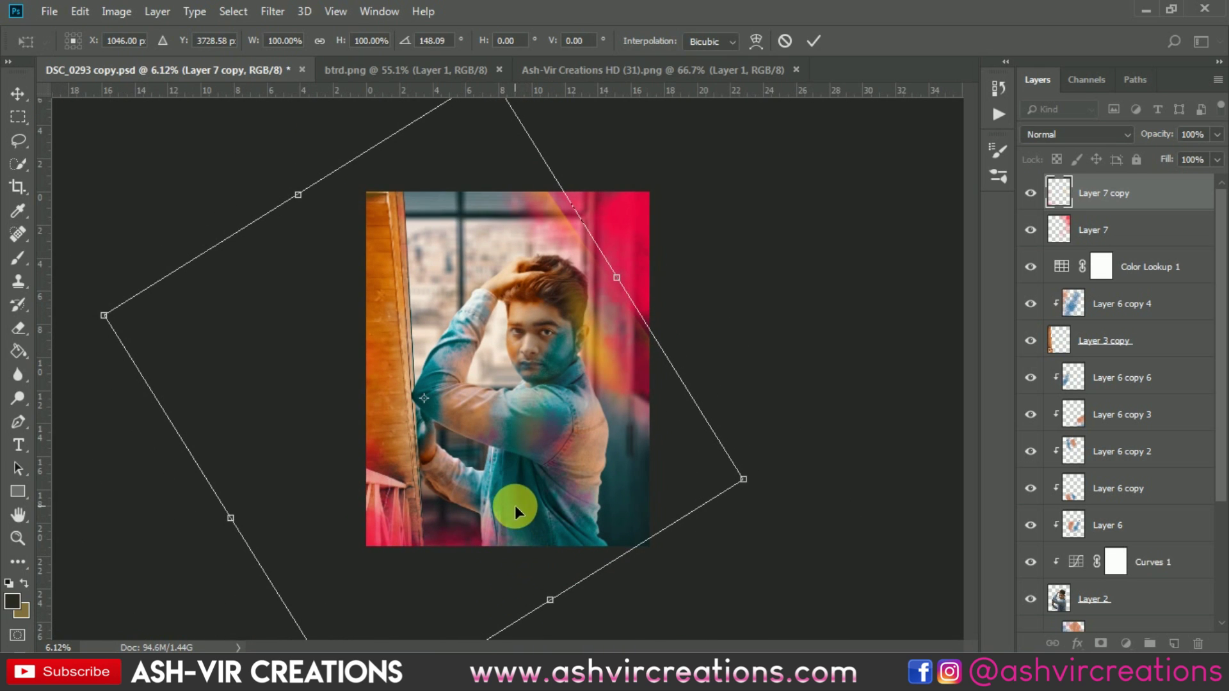
mouse_move(514, 505)
left_mouse_down()
mouse_move(501, 541)
mouse_move(558, 518)
mouse_move(554, 570)
mouse_move(566, 534)
mouse_move(480, 502)
mouse_move(497, 501)
mouse_move(481, 634)
mouse_move(472, 514)
mouse_move(498, 516)
mouse_move(505, 497)
mouse_move(506, 515)
left_mouse_up()
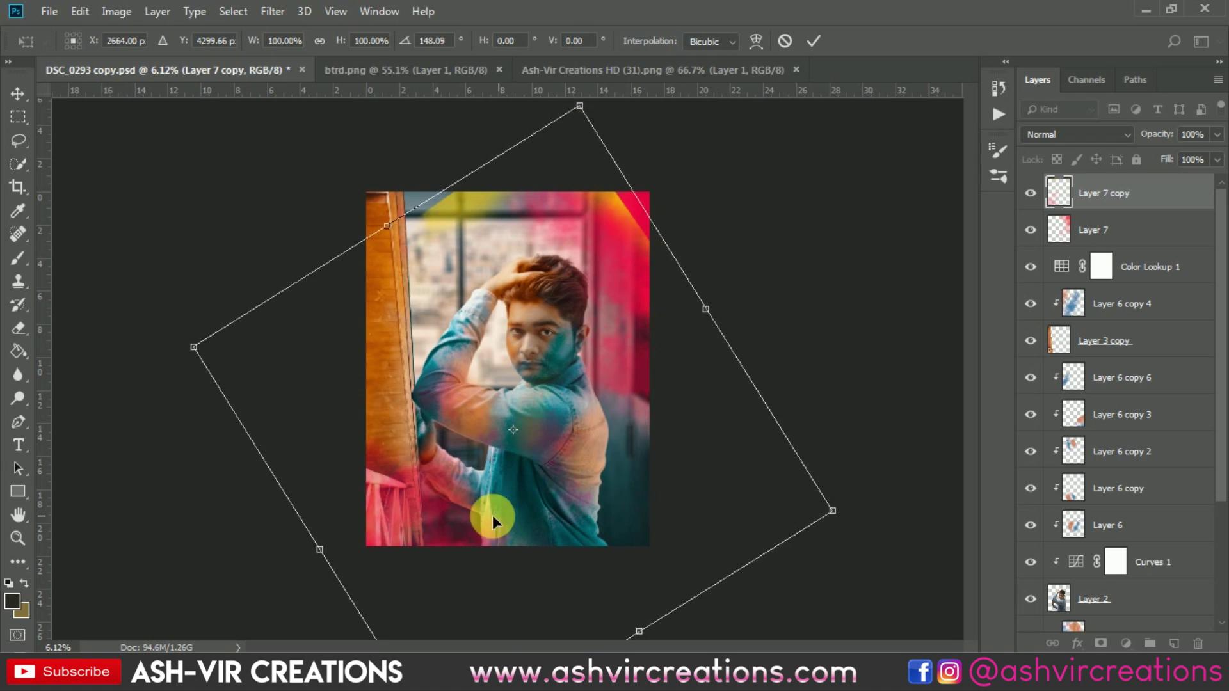
key("Return")
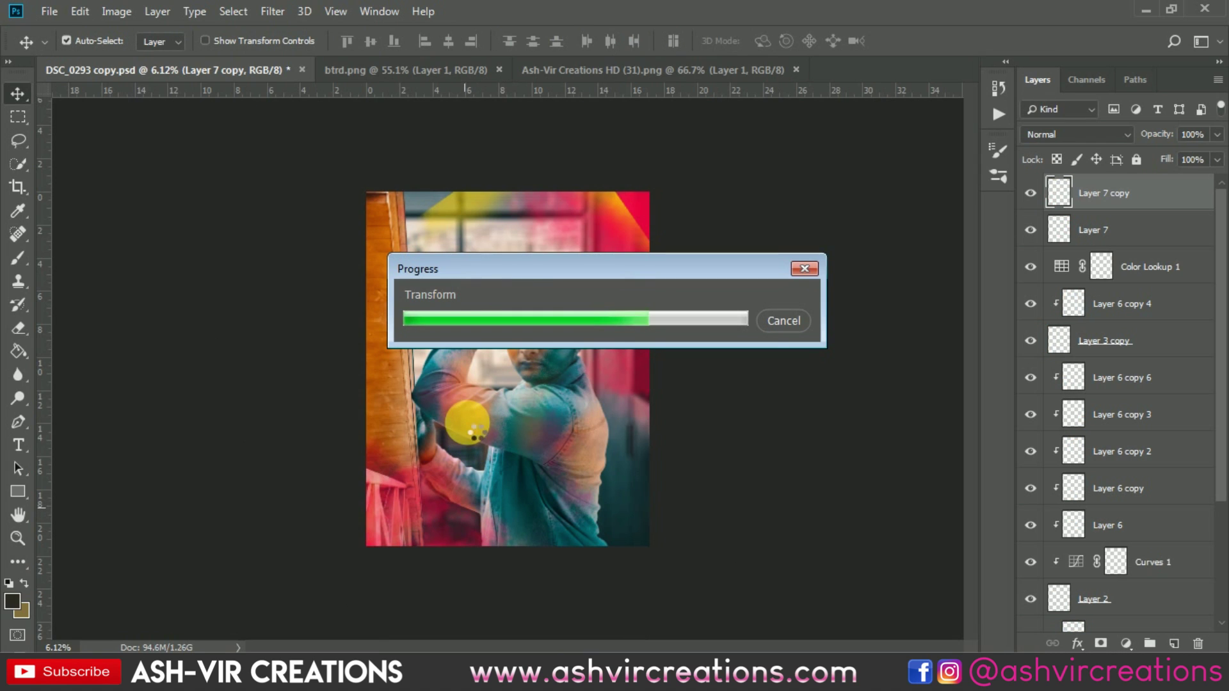
Step: Erase the copy's stray yellow and hard edges along the photo's upper window and upper-right corner with a 2000 px soft Eraser
key("e")
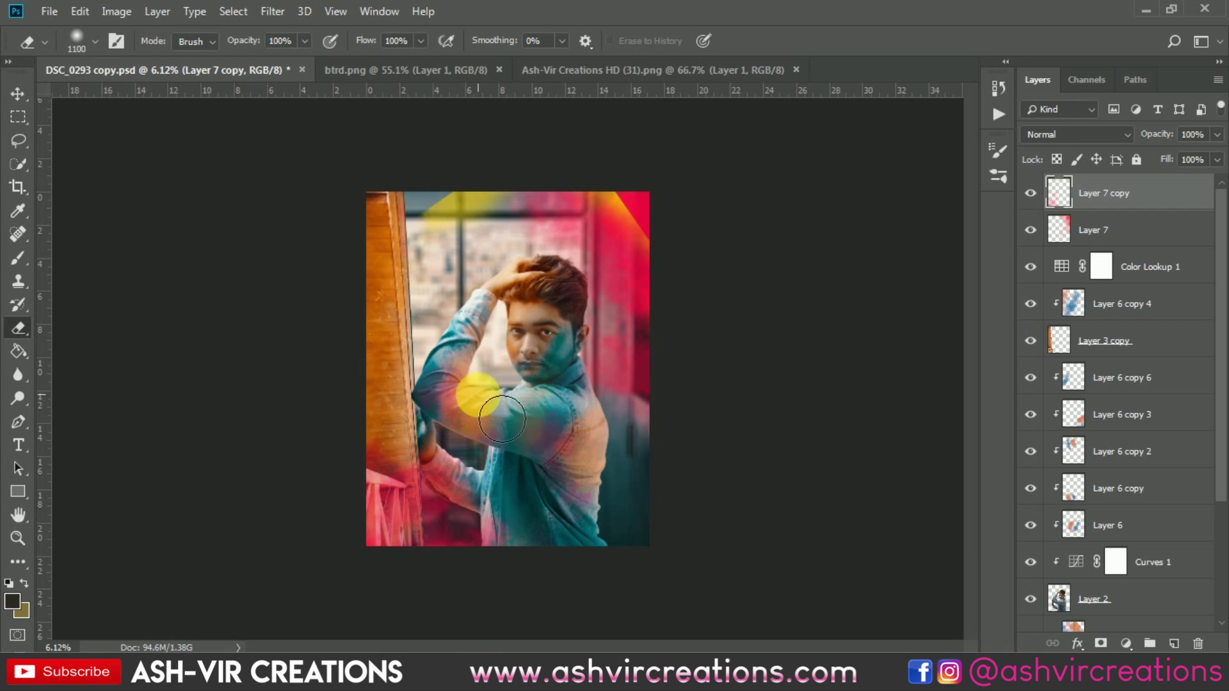
key("bracketright")
key("bracketright")
key("bracketright")
key("bracketright")
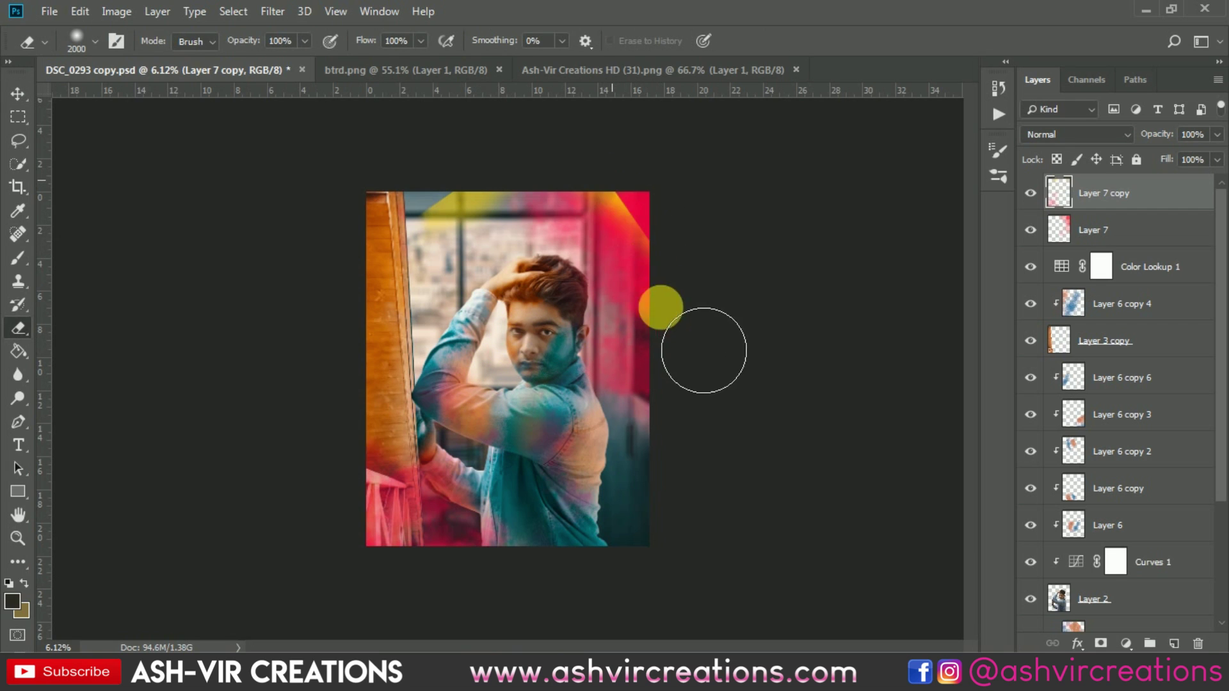
left_click_drag(637, 208, 629, 237)
left_click_drag(417, 197, 477, 175)
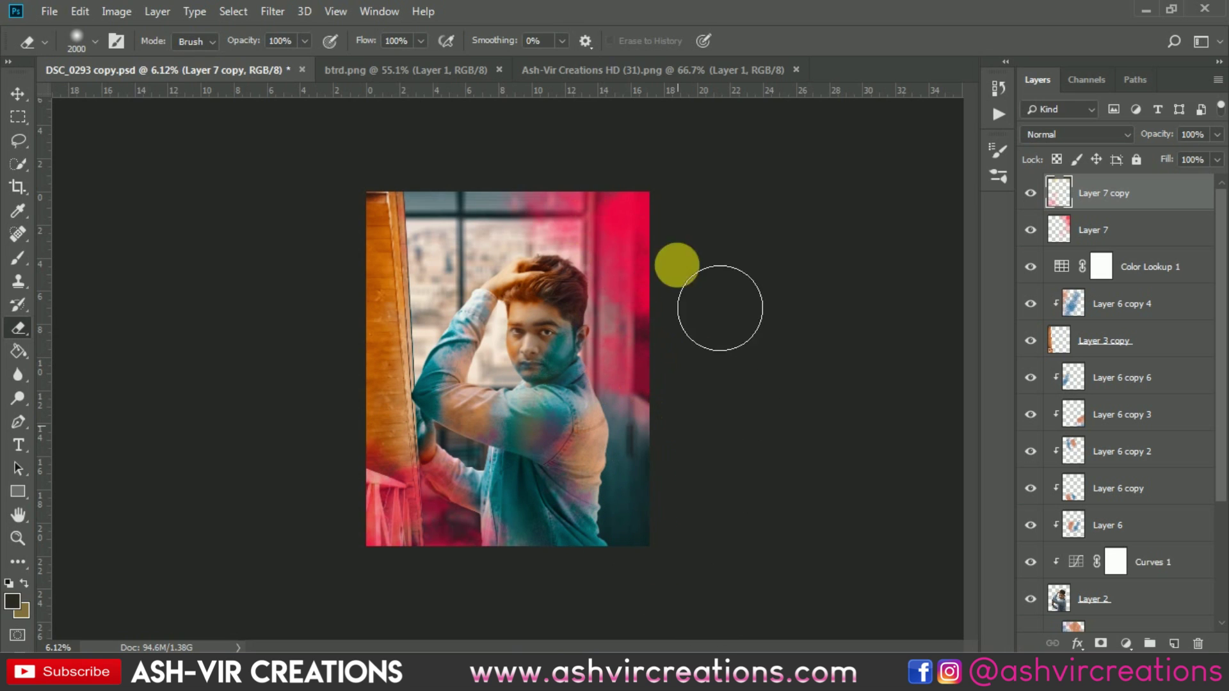
Step: Hide and show Layer 7 copy repeatedly to examine the red splash around the lower-left railing
left_click(1030, 193)
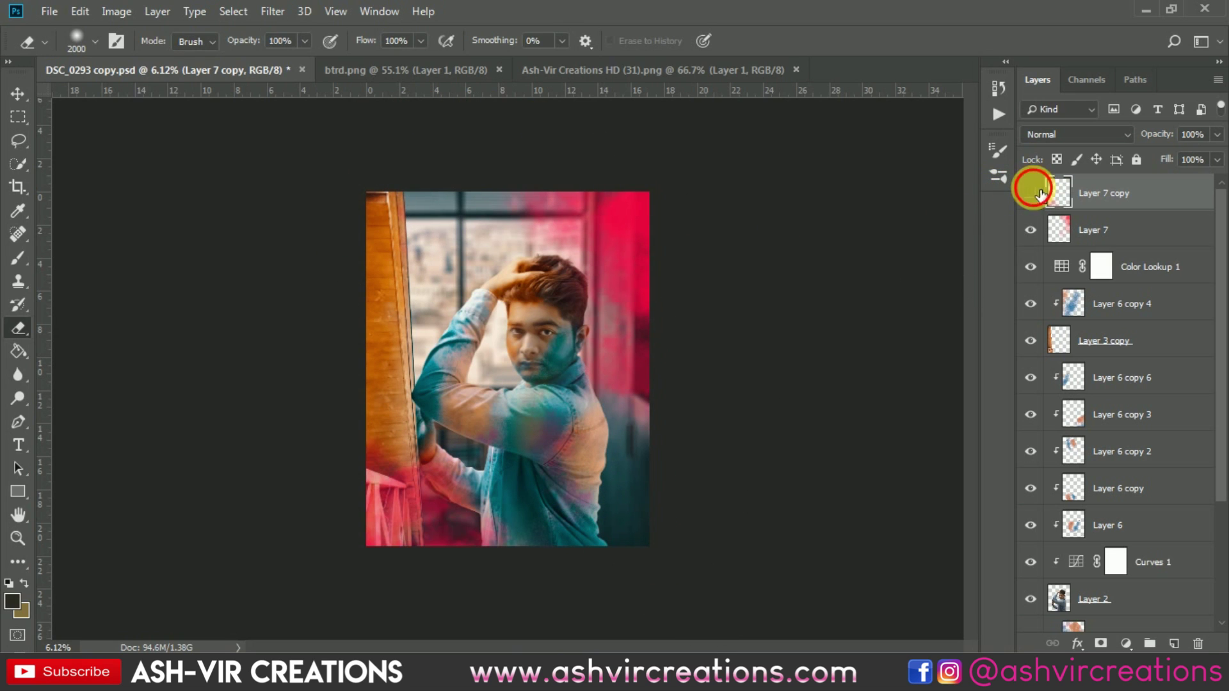
left_click(1029, 193)
left_click(1030, 193)
left_click(1030, 193)
left_click(1030, 193)
left_click(1030, 193)
left_click(1029, 193)
left_click(1040, 191)
scroll(593, 348, "up", 1)
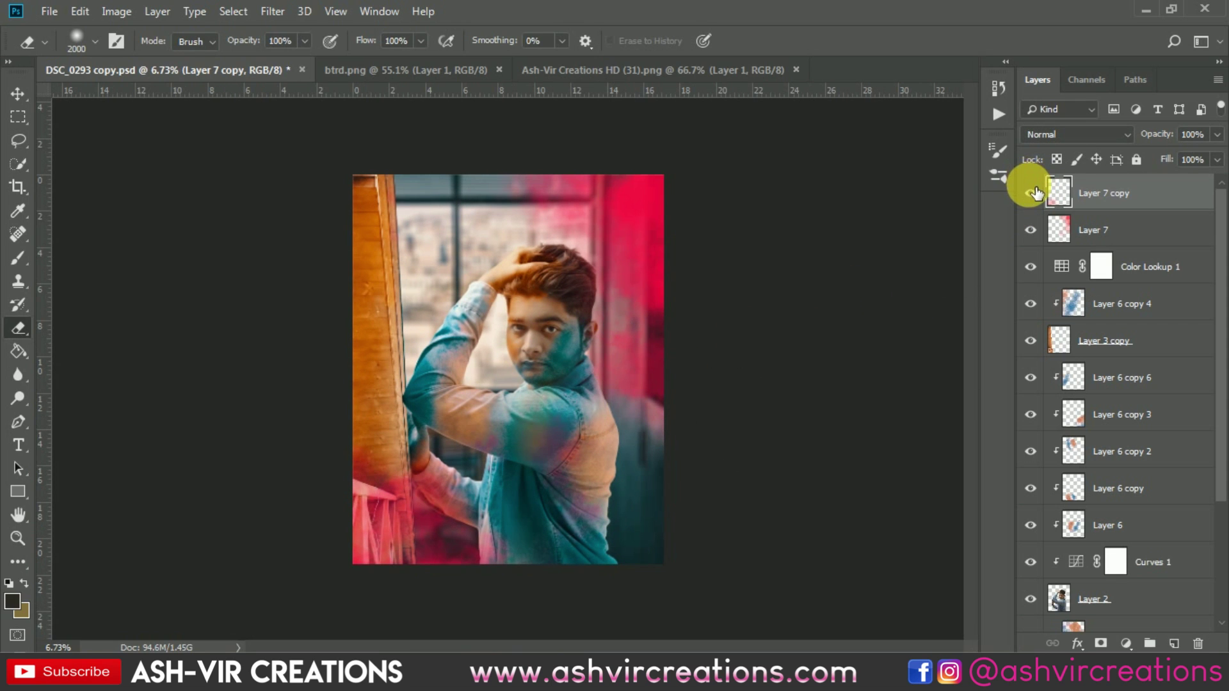
left_click(1032, 192)
left_click(1031, 192)
left_click(1031, 192)
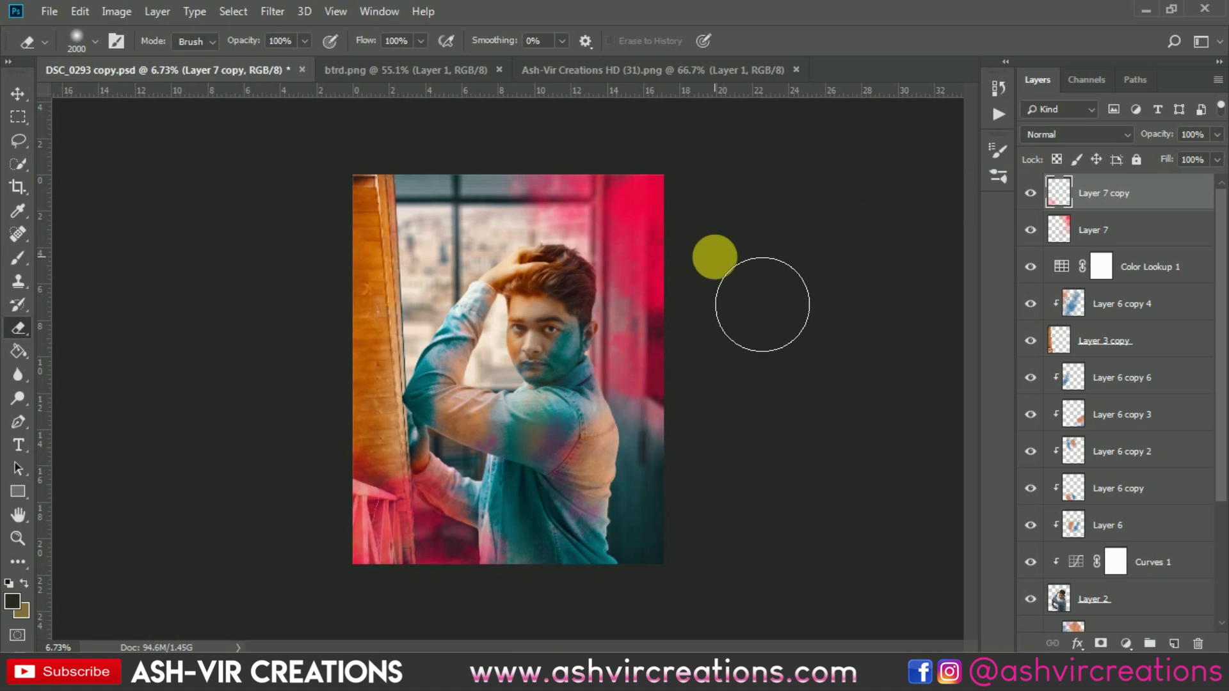
key("v")
key("ctrl+u")
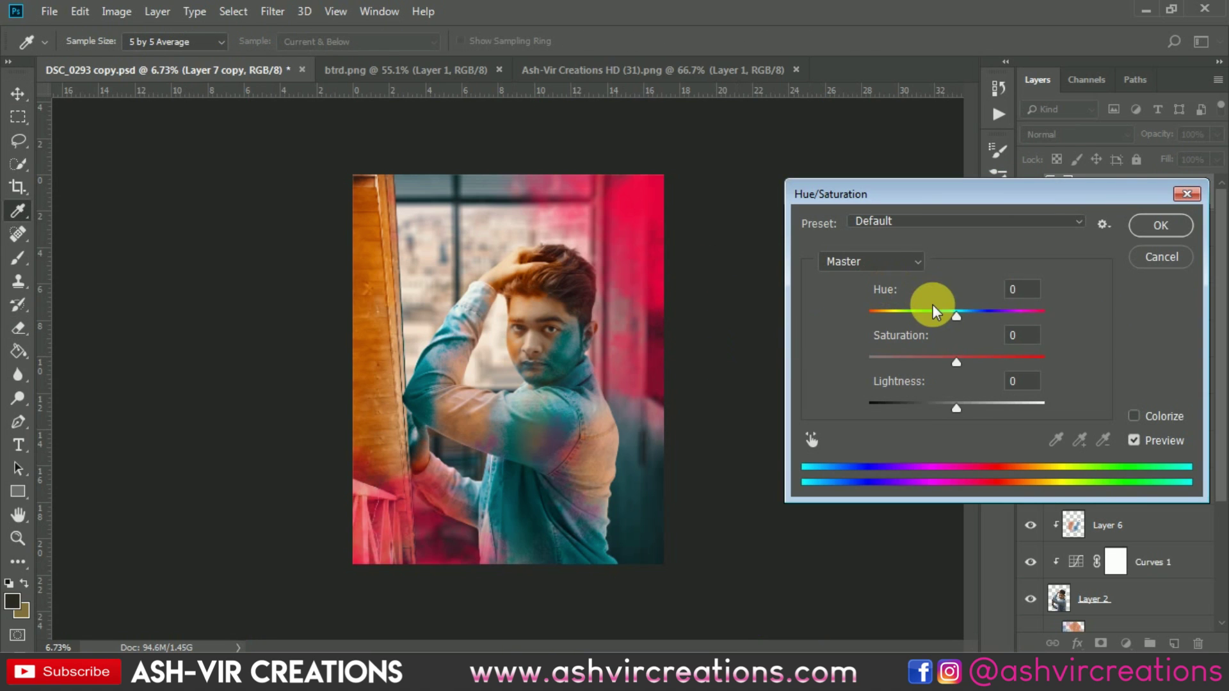
left_click_drag(932, 307, 978, 325)
left_click(1173, 261)
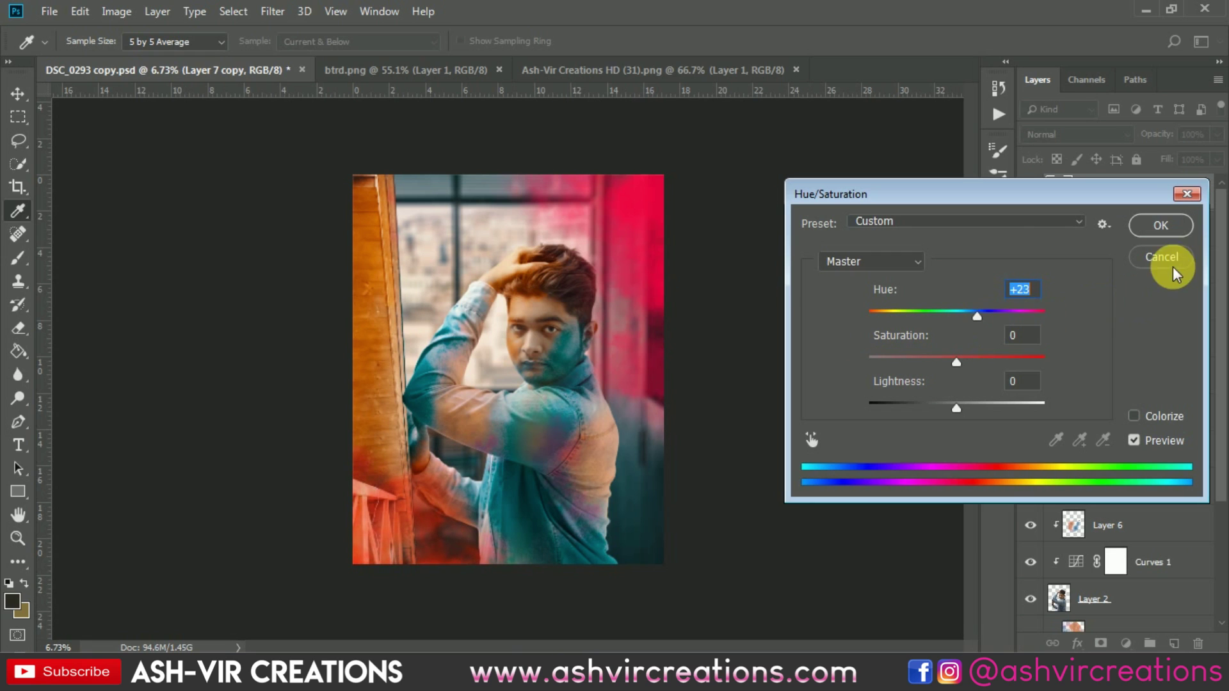
Step: Reposition the Layer 7 copy splash so its red fills the dark gap between the railing and the shirt
left_click_drag(404, 517, 570, 407)
left_click_drag(482, 528, 535, 565)
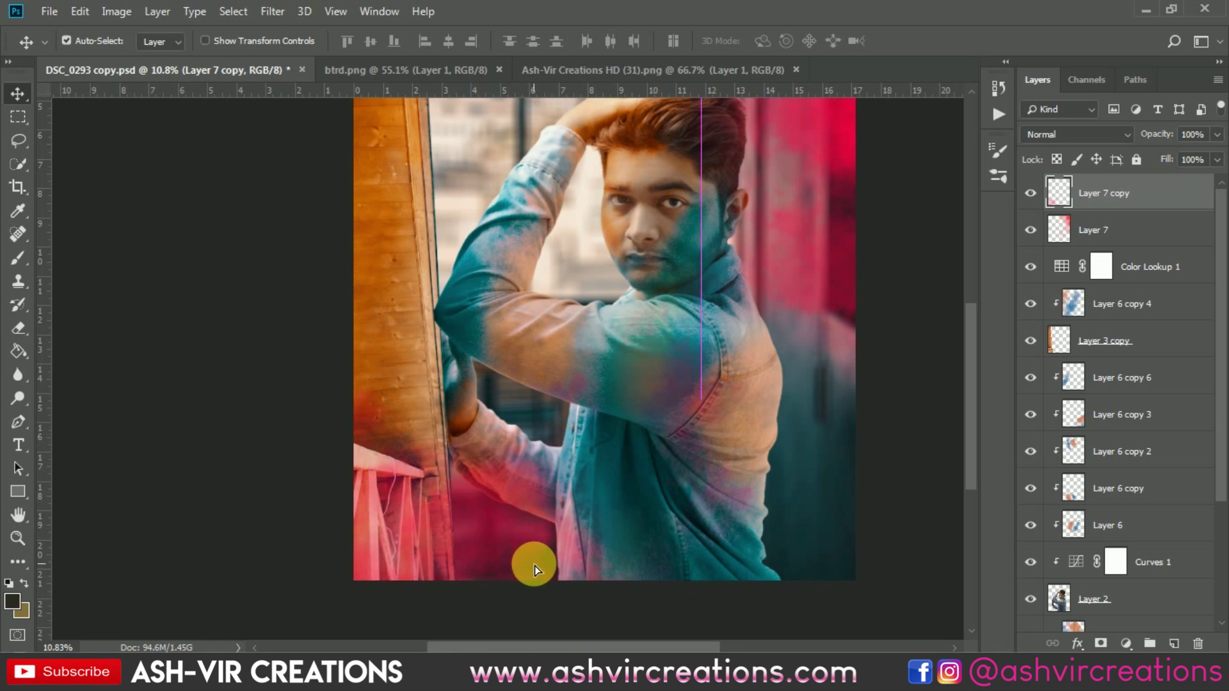
scroll(538, 493, "down", 2)
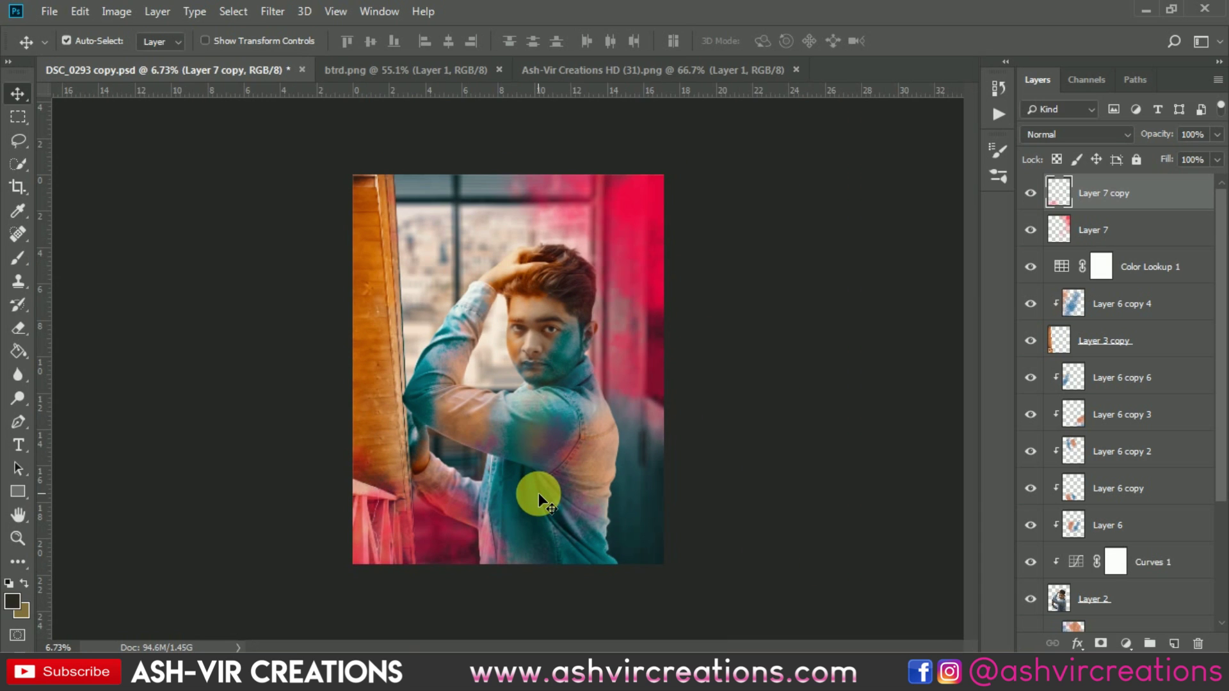
scroll(539, 493, "up", 1)
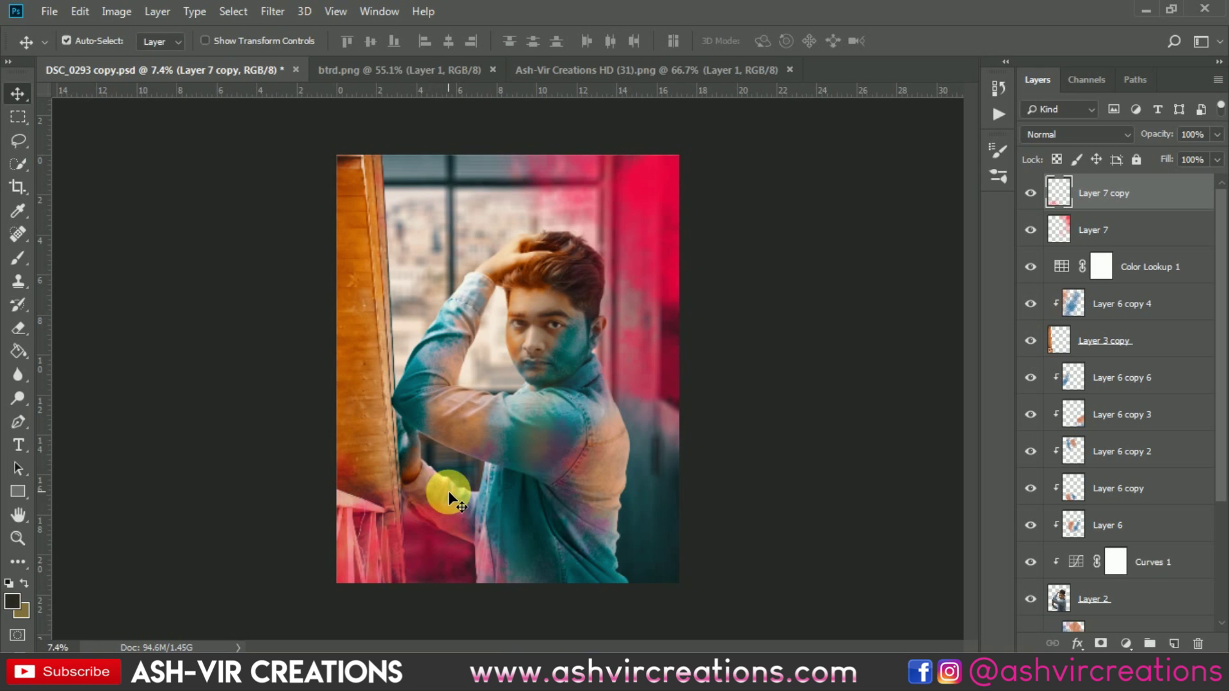
scroll(448, 492, "up", 1)
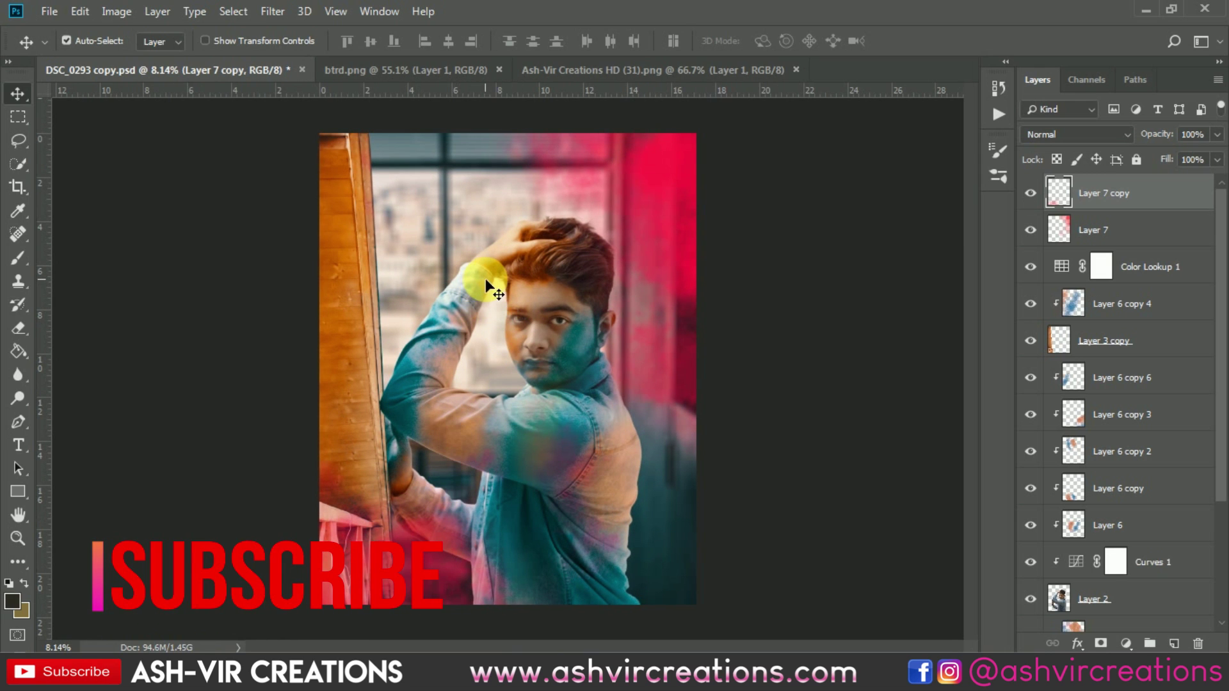
Step: Copy the yellow and red splash layer from Ash-Vir Creations HD (31).png into the DSC_0293 copy.psd portrait
left_click(639, 69)
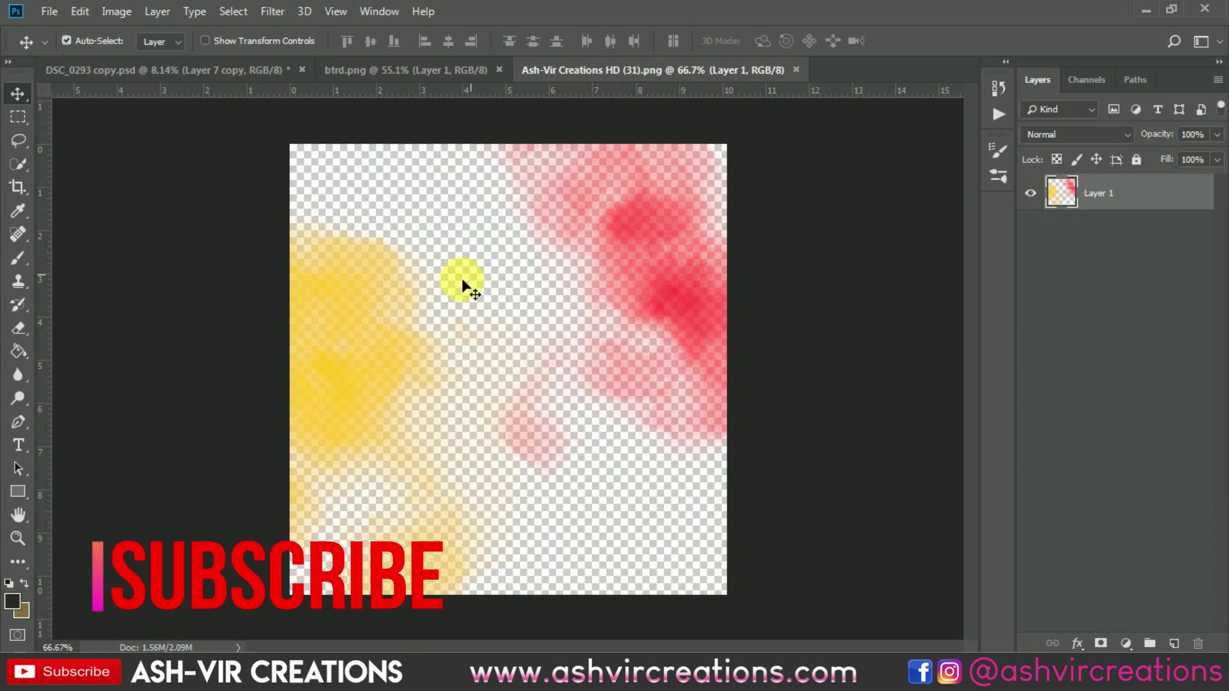
left_click_drag(282, 208, 193, 77)
left_click_drag(198, 73, 696, 480)
Step: Scale the new splash to about 542%, rotate it about 171° and place its yellow over the photo's lower-right area
key("ctrl+t")
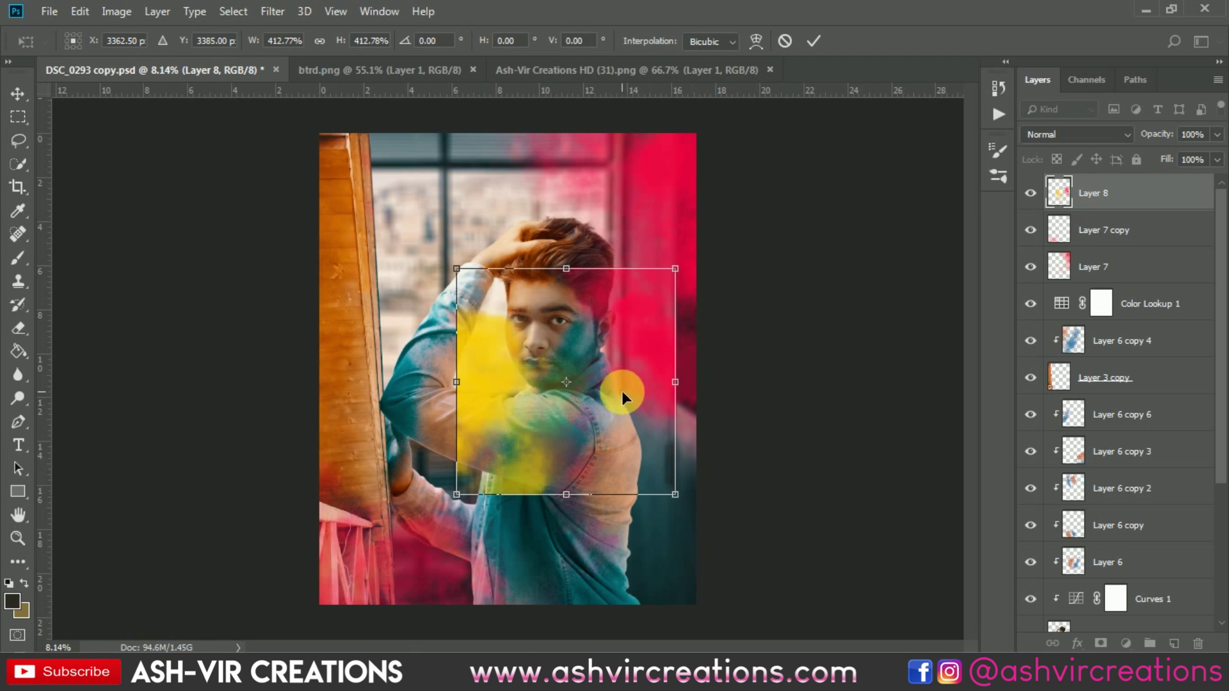
left_click_drag(702, 247, 697, 620)
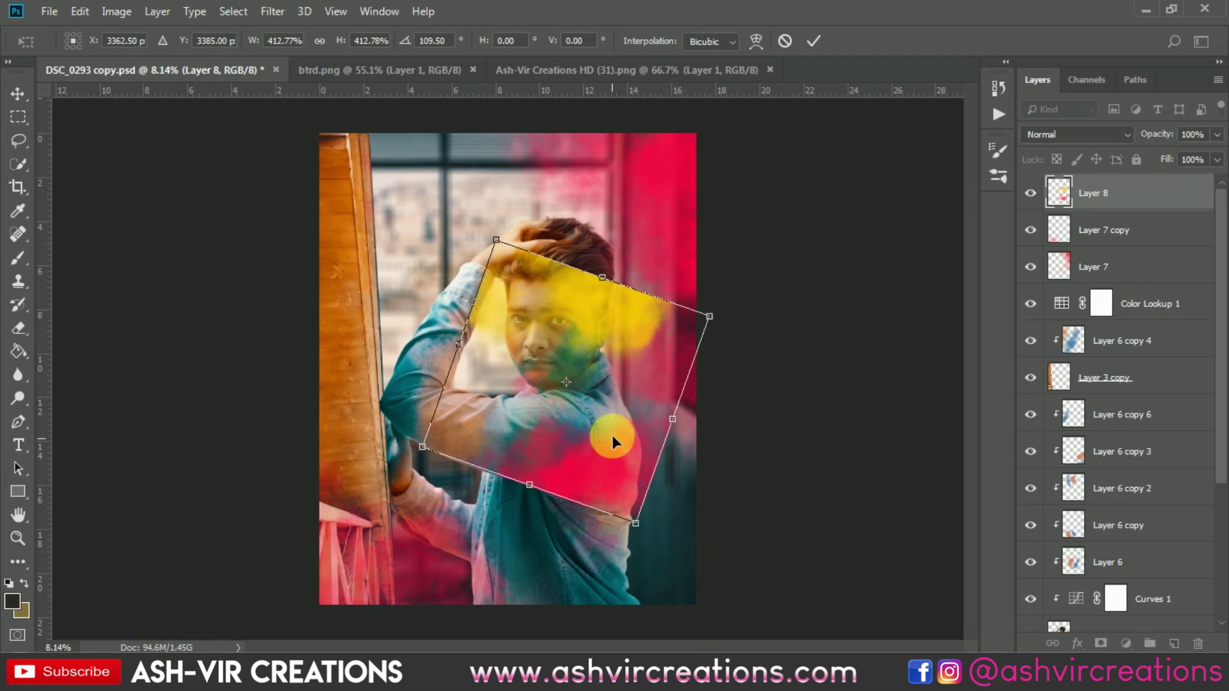
left_click_drag(608, 433, 639, 620)
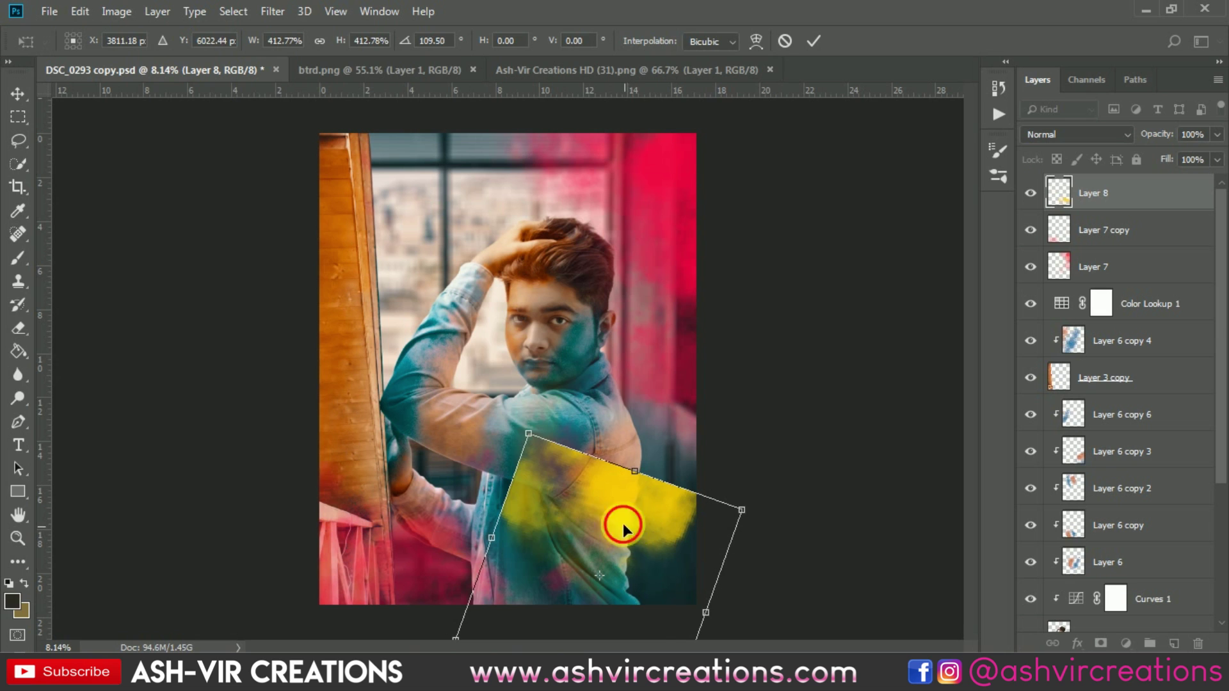
left_click_drag(625, 521, 567, 407)
left_click_drag(672, 430, 704, 585)
key("ctrl+z")
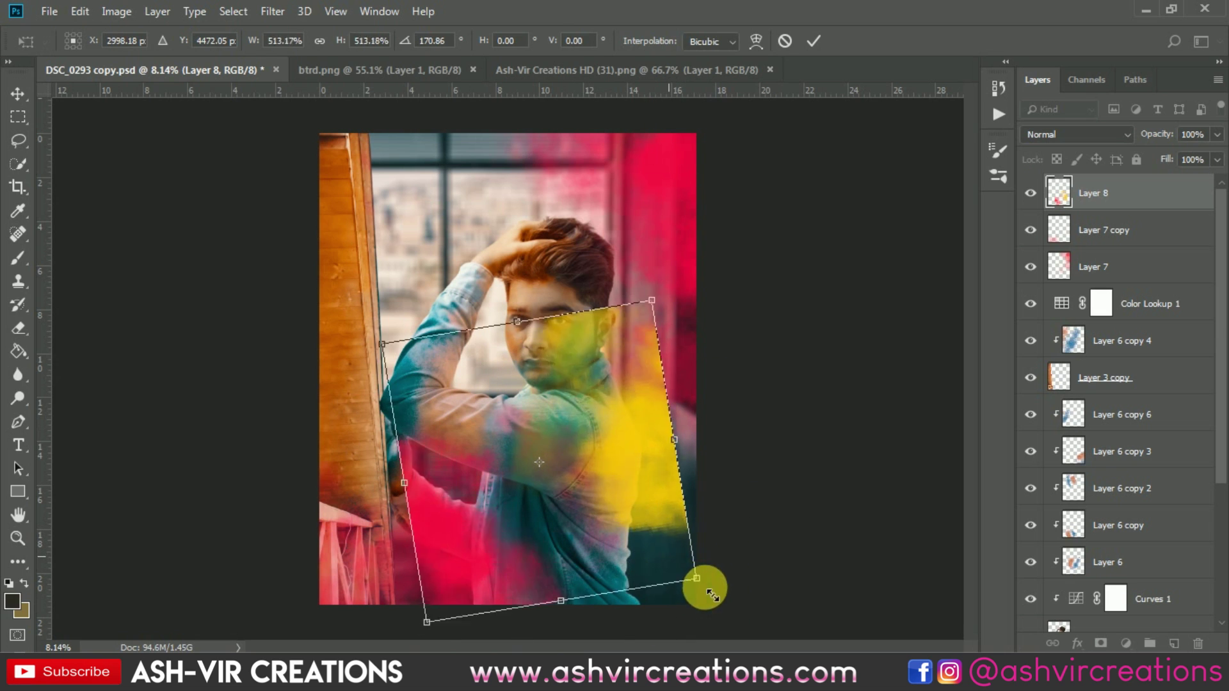
left_click_drag(626, 471, 673, 576)
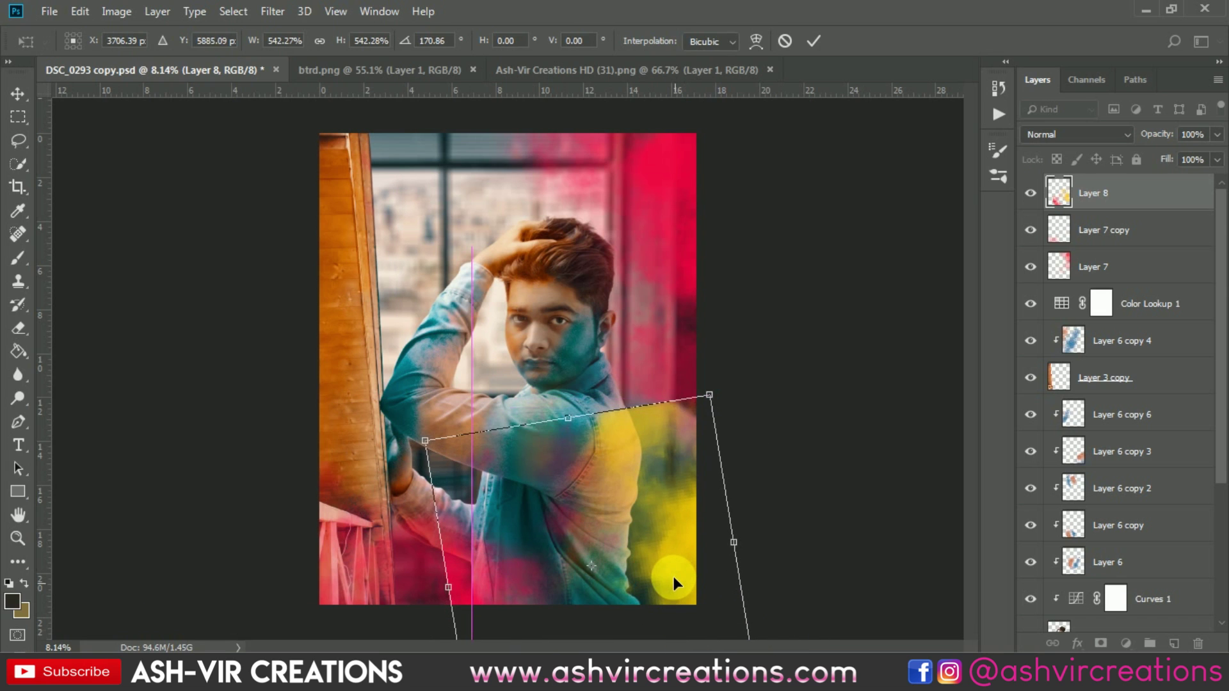
key("Return")
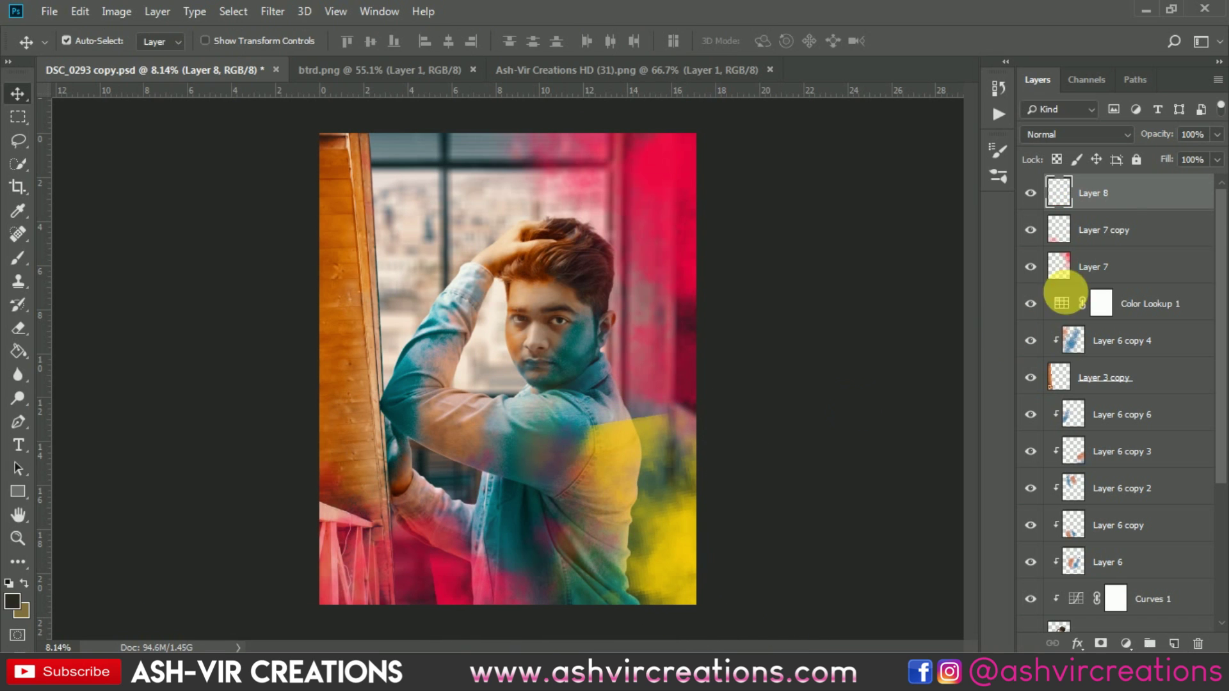
Step: Try Layer 8 directly below Color Lookup 1 as a clipping mask on the Layer 3 copy group
left_click_drag(1124, 196, 1137, 330)
right_click(1144, 325)
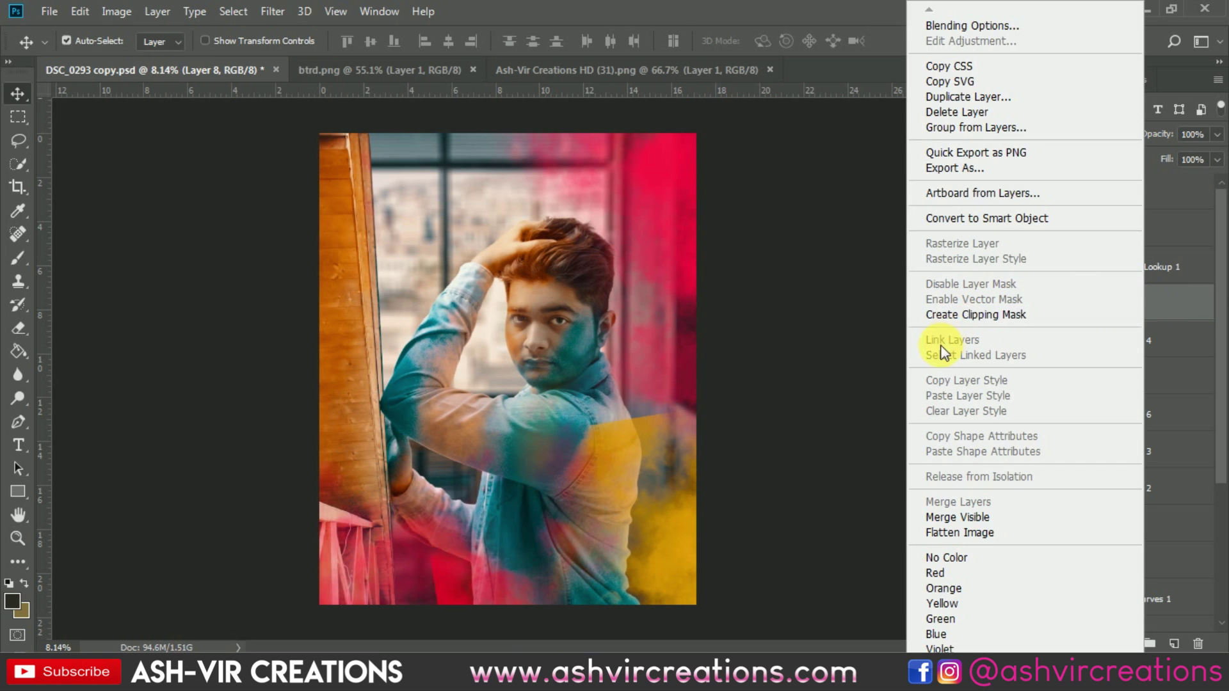
left_click(960, 317)
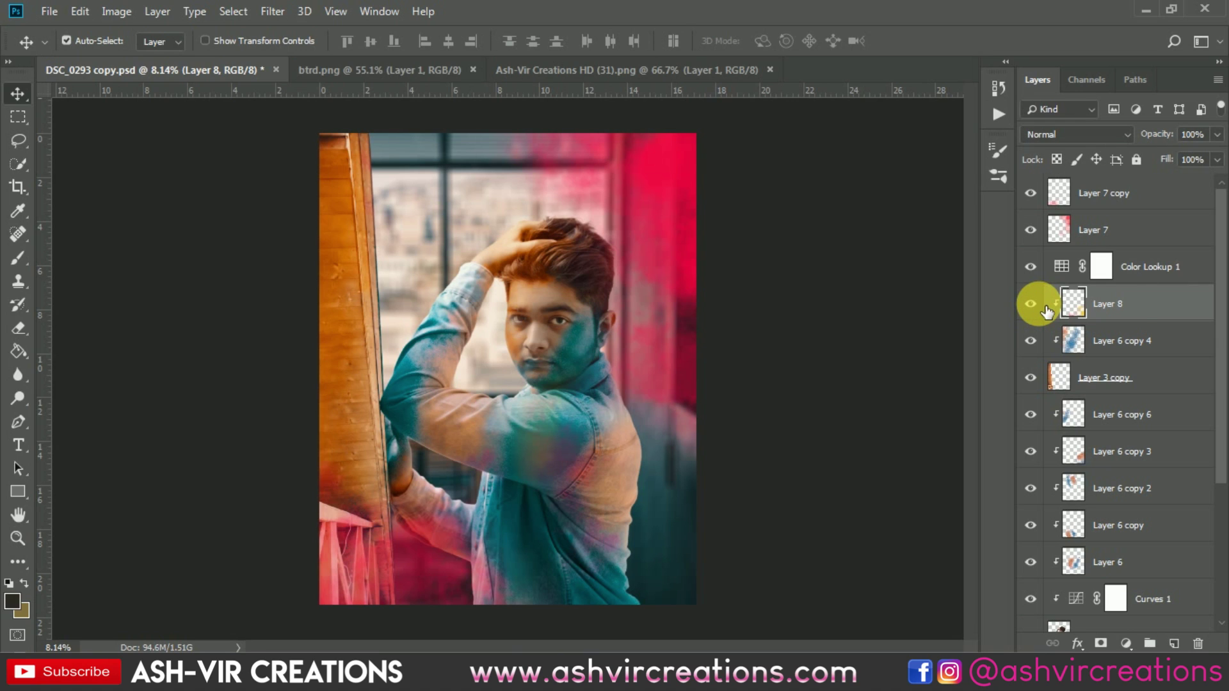
Step: Move Layer 8 between Layer 3 copy and Layer 6 copy 6, and clip it to the man's cutout
left_click_drag(1108, 309, 1138, 382)
right_click(1138, 382)
left_click(896, 312)
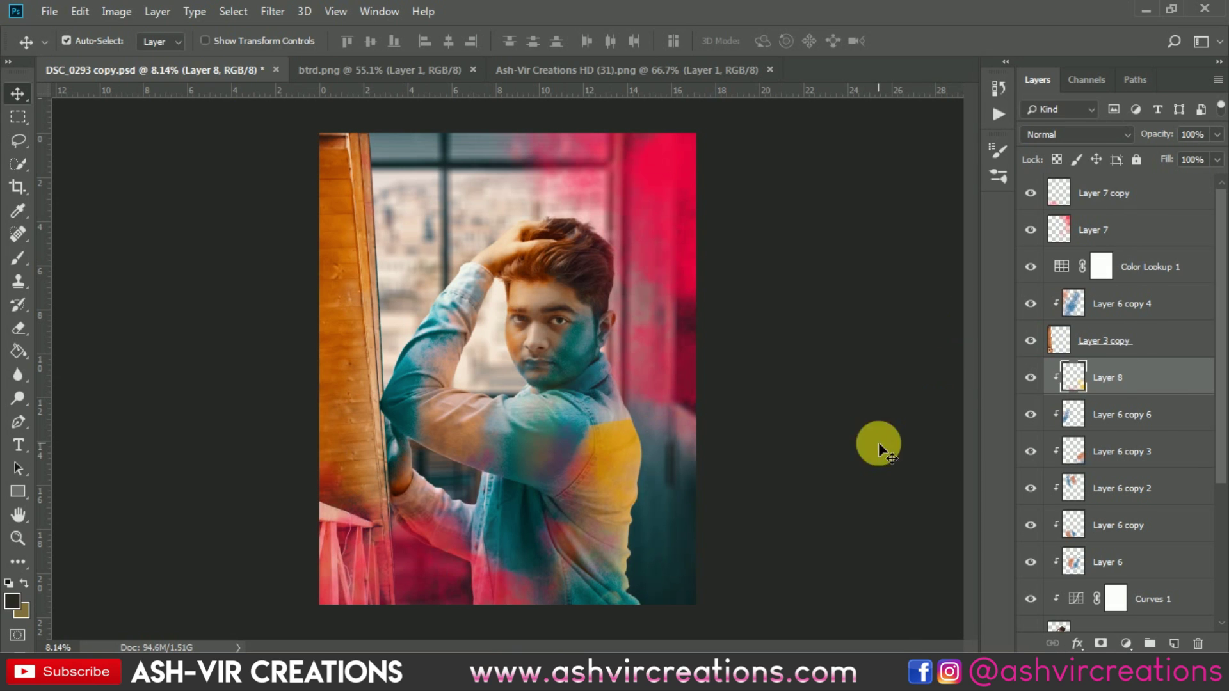
Step: Rotate Layer 8 about 24°, move it up over the man's shirt, and set its blend mode to Overlay
key("ctrl+t")
left_click_drag(779, 363, 800, 488)
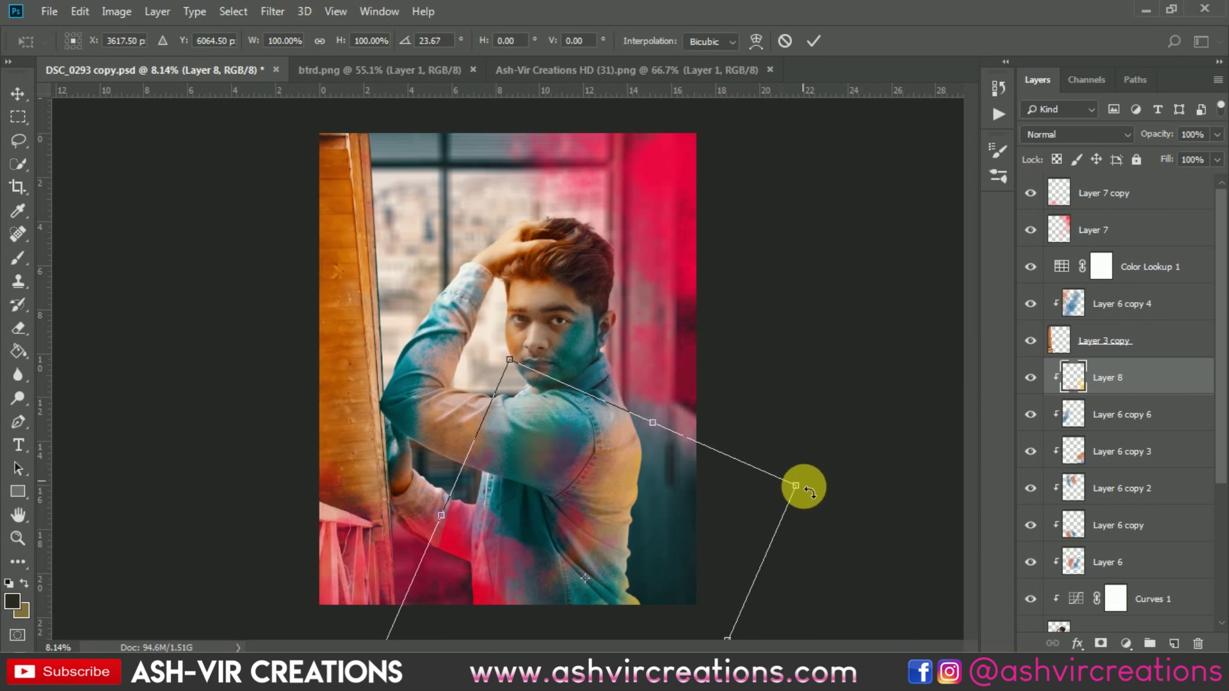
left_click_drag(690, 536, 664, 443)
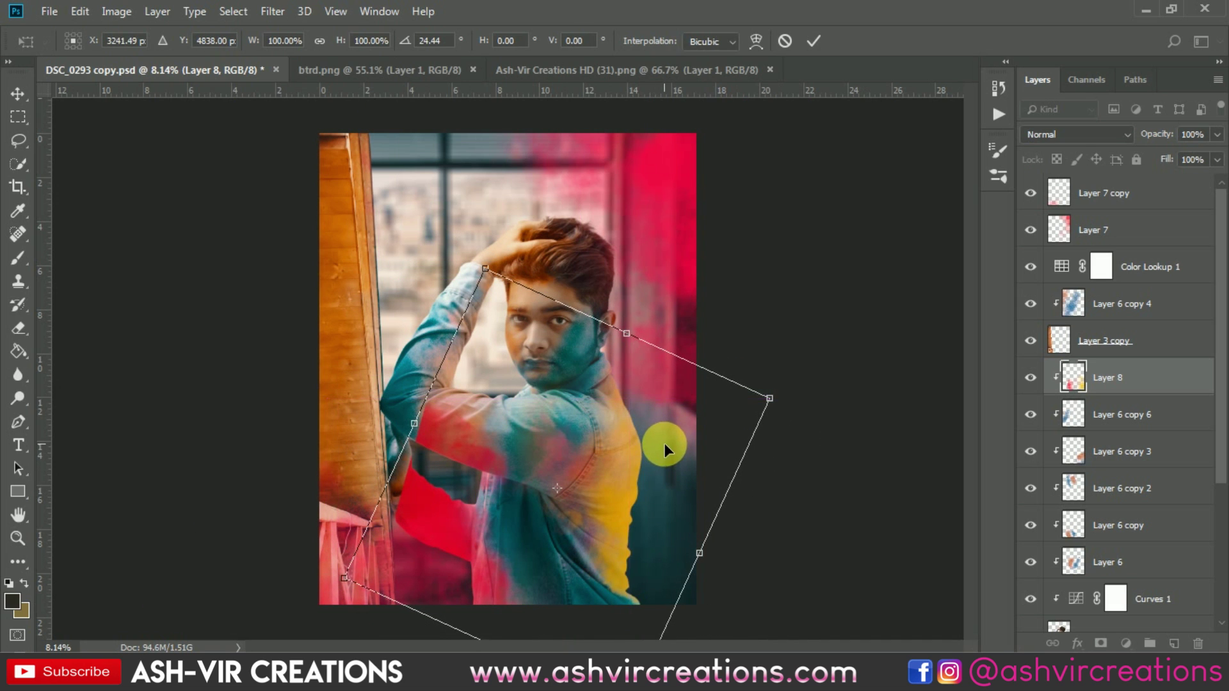
double_click(670, 474)
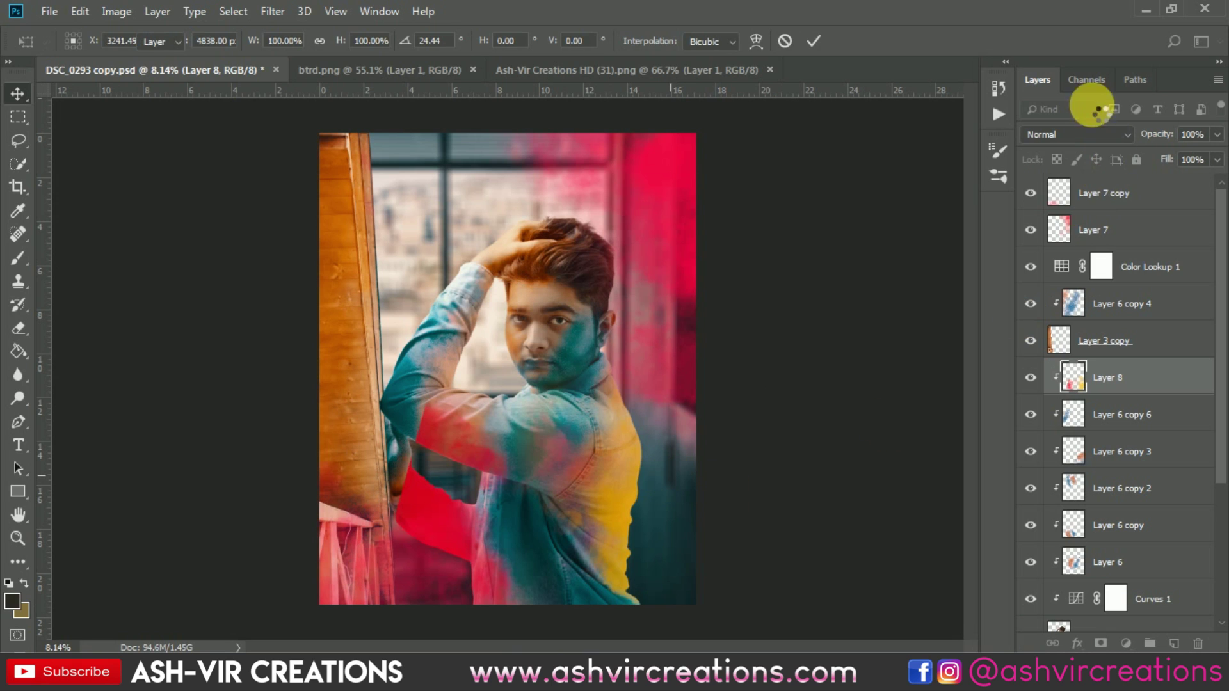
left_click(1053, 135)
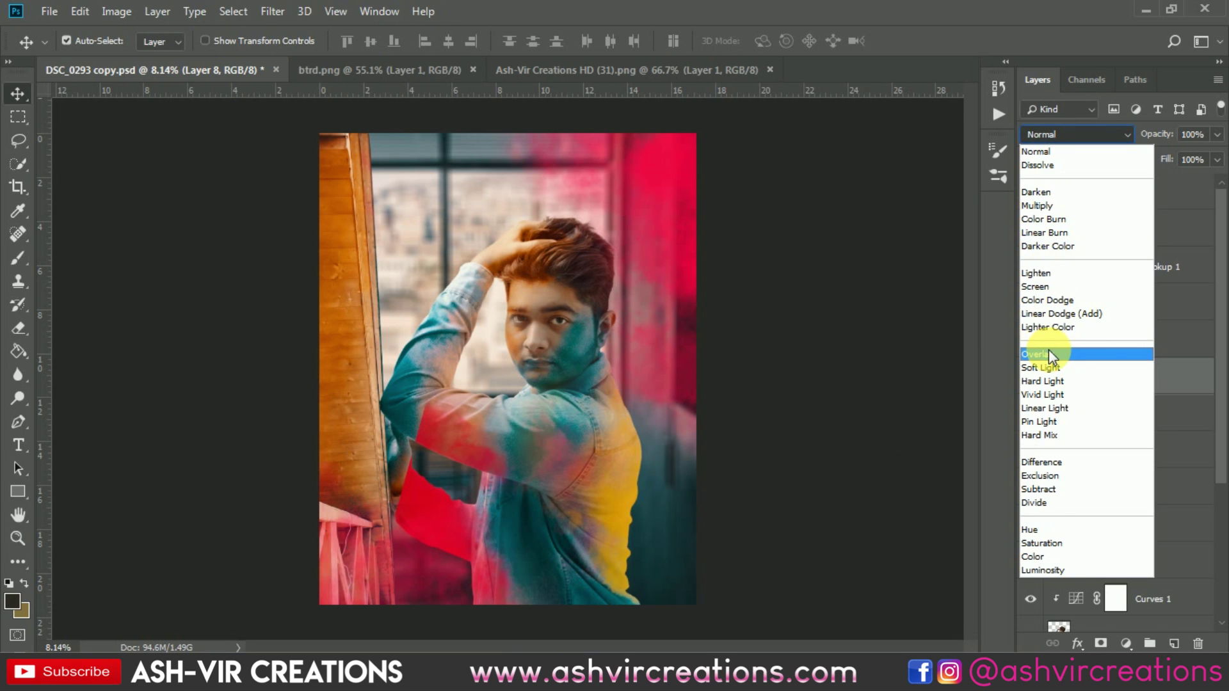
left_click(1049, 354)
Step: Reposition Layer 8 over the lower part of the shirt, rotate it about another 9°, and check it against the hidden state
mouse_move(639, 526)
left_mouse_down()
mouse_move(598, 558)
mouse_move(636, 526)
mouse_move(628, 517)
left_mouse_up()
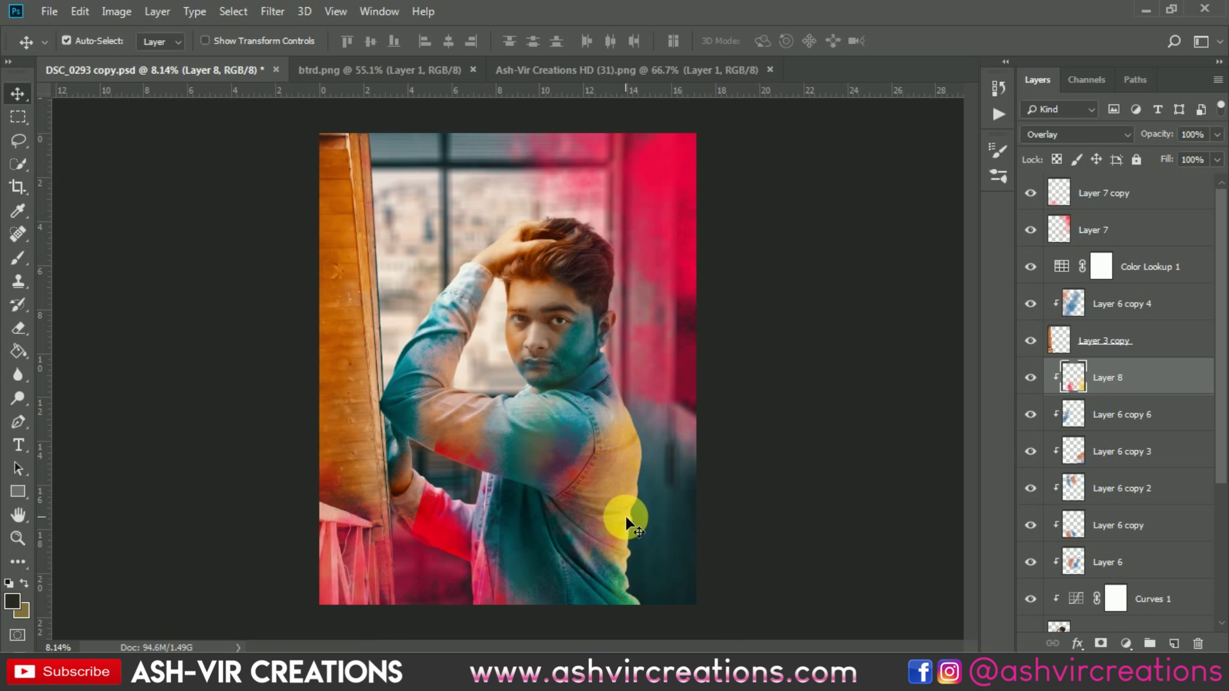
key("ctrl+t")
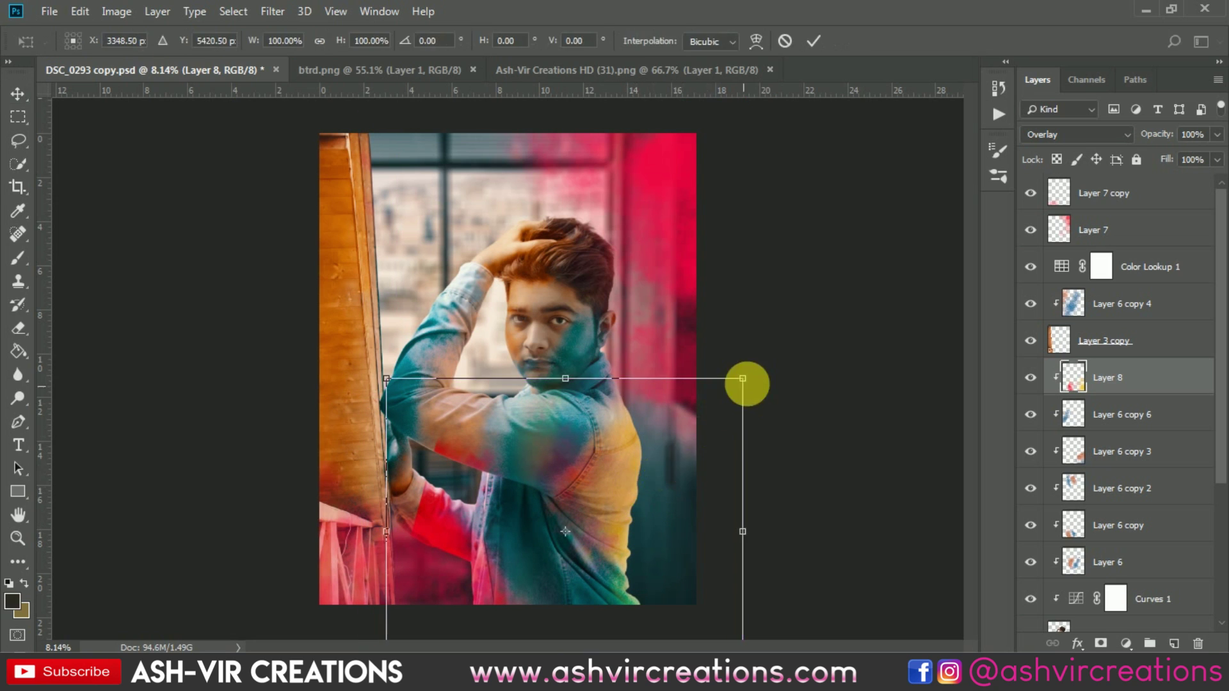
left_click_drag(743, 379, 798, 367)
left_click_drag(661, 438, 634, 453)
key("Return")
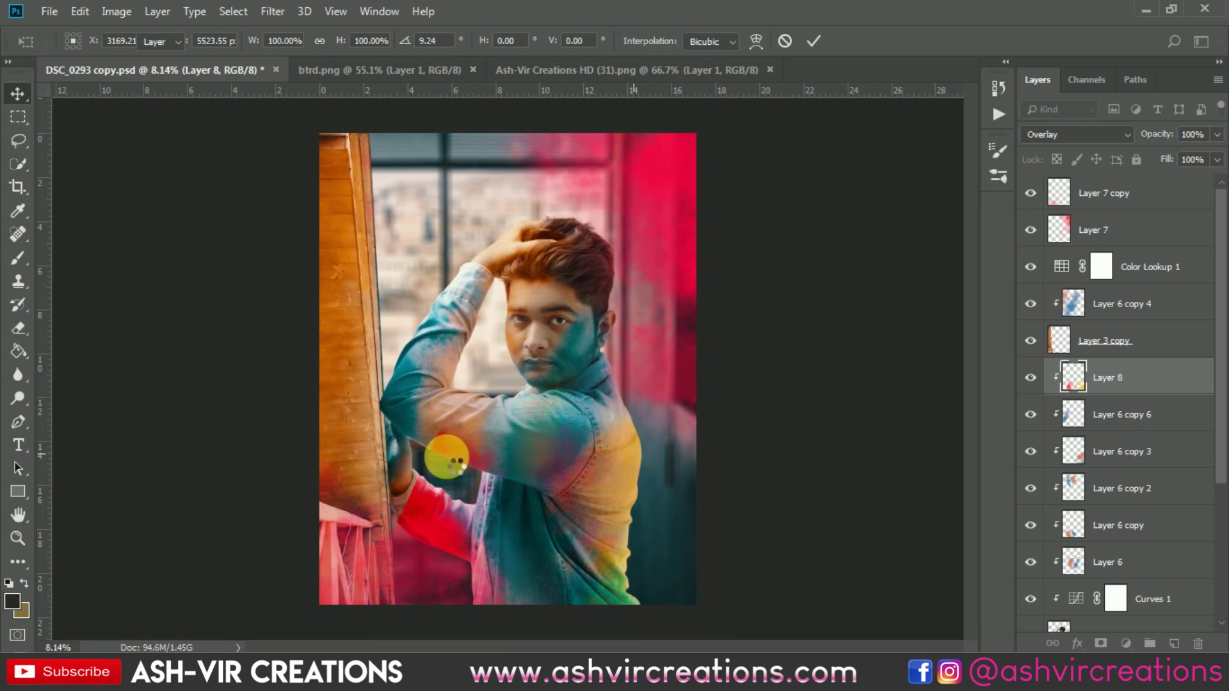
left_click(1032, 377)
left_click(1031, 377)
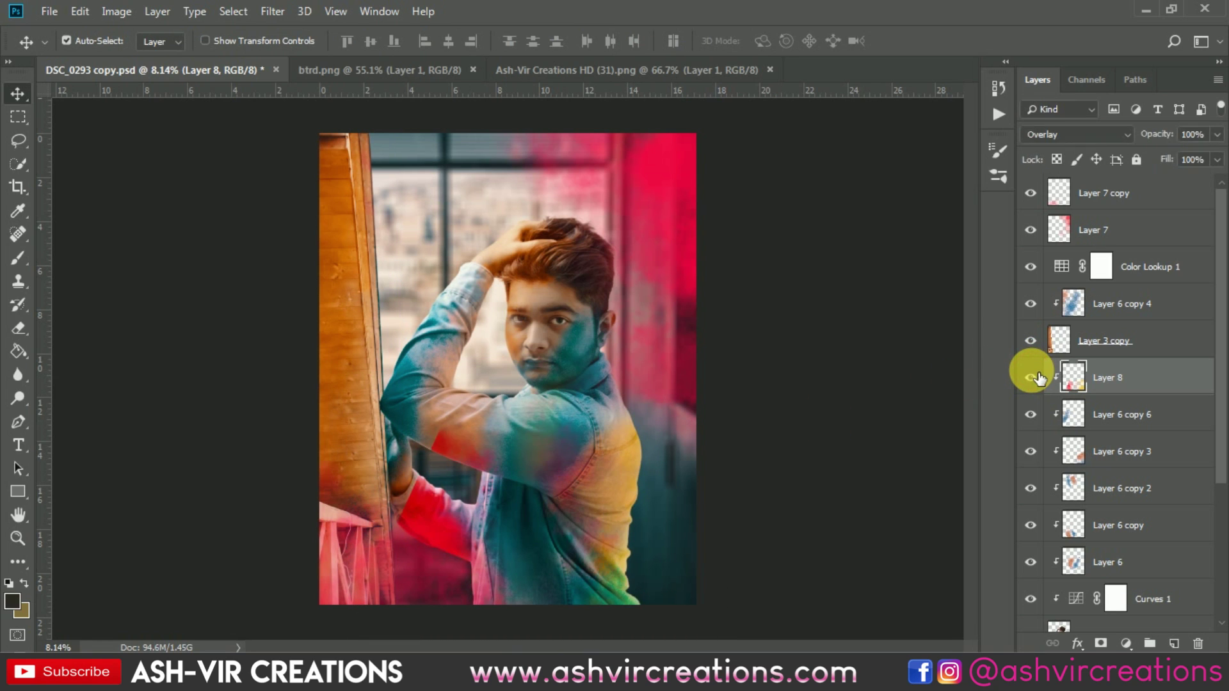
Step: Erase Layer 8's red patches from the man's elbow and lower forearm, and reduce the soft eraser to 1700 px
left_click(18, 328)
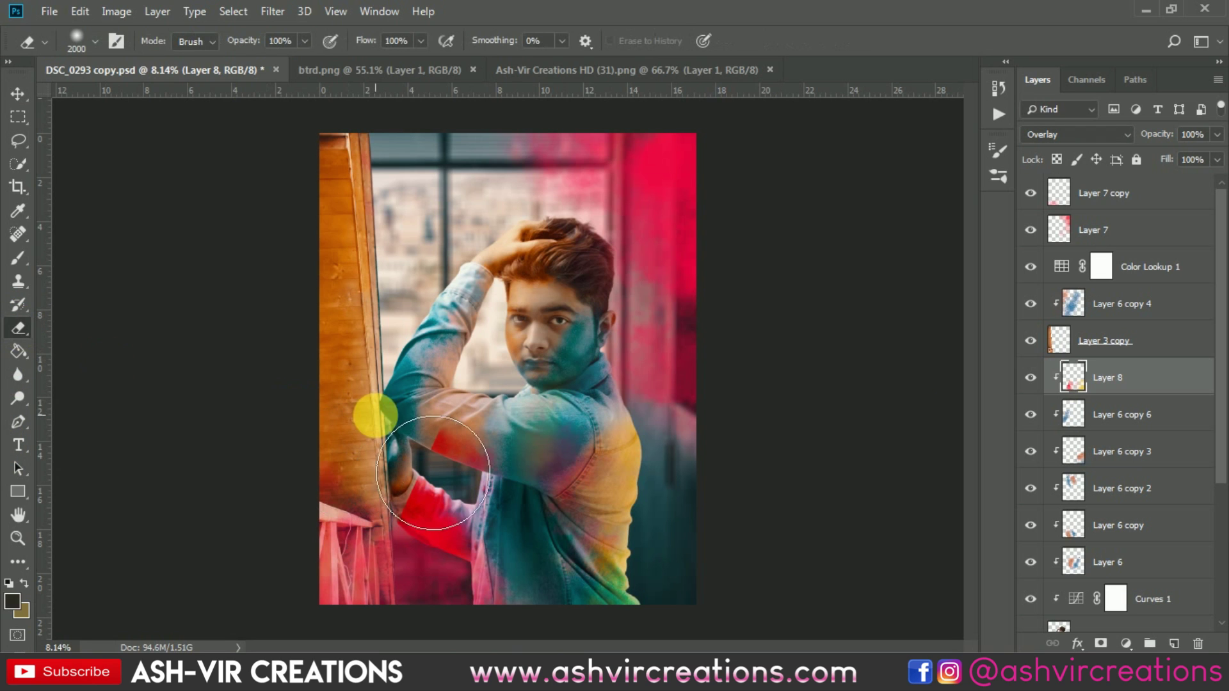
mouse_move(455, 483)
left_mouse_down()
mouse_move(548, 513)
mouse_move(521, 493)
mouse_move(480, 645)
mouse_move(507, 644)
mouse_move(533, 499)
mouse_move(439, 653)
mouse_move(535, 609)
mouse_move(434, 549)
left_mouse_up()
key("bracketleft")
key("bracketleft")
key("bracketleft")
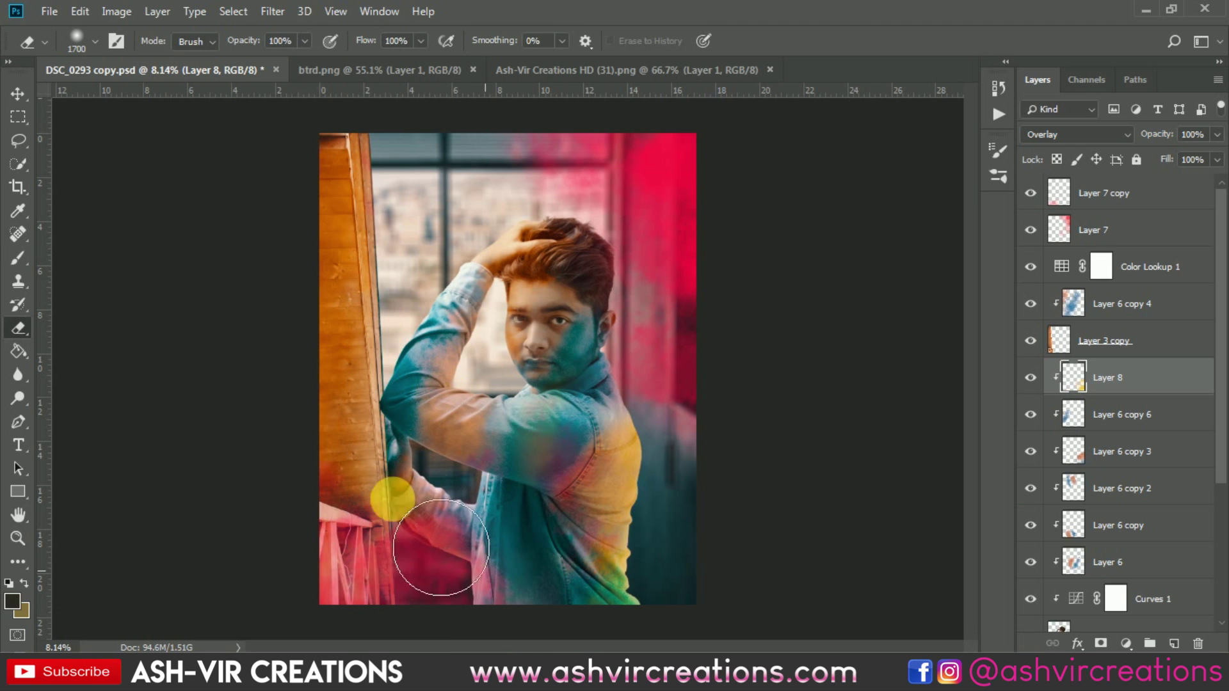
Step: Compare the portrait with and without Layer 8's colour on the shirt
left_click(1031, 378)
left_click(1030, 379)
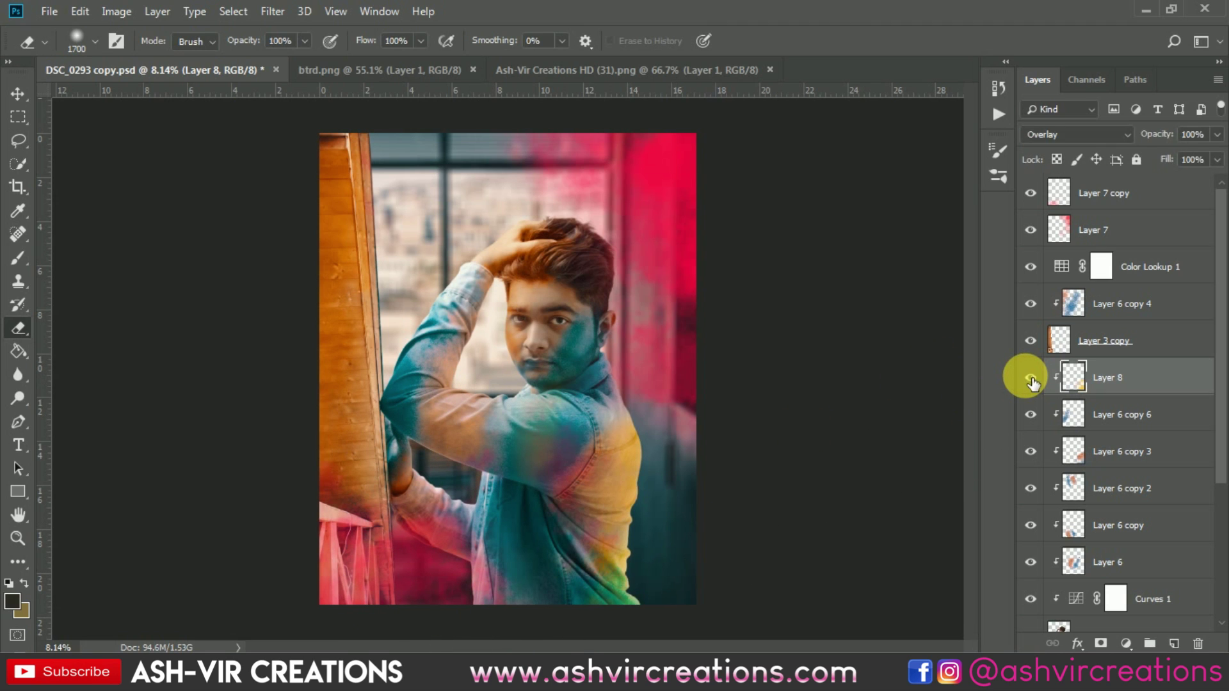
left_click(1031, 378)
left_click(1030, 379)
left_click(1030, 378)
left_click(1031, 379)
left_click(1030, 378)
left_click(1030, 378)
left_click(1031, 378)
left_click(1030, 378)
left_click(1030, 378)
left_click(1030, 379)
Step: Add a new layer directly above Color Lookup 1 and set the foreground colour to teal #077d7b for the Brush tool
left_click(1143, 263)
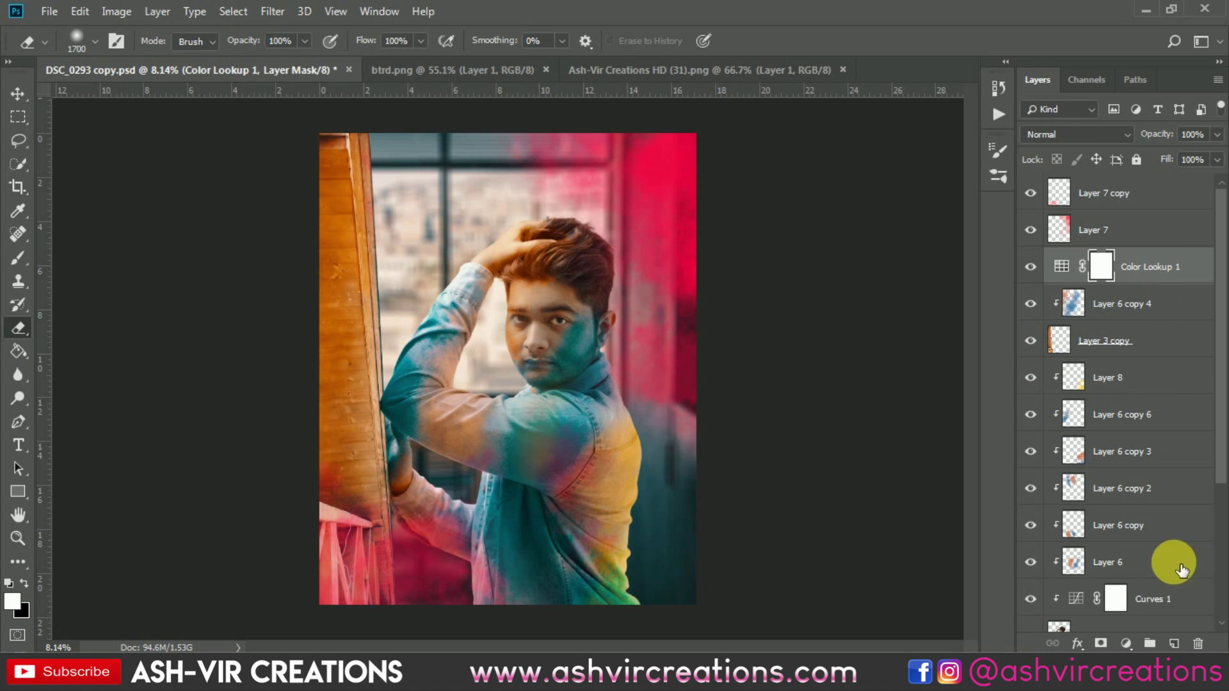
left_click(18, 258)
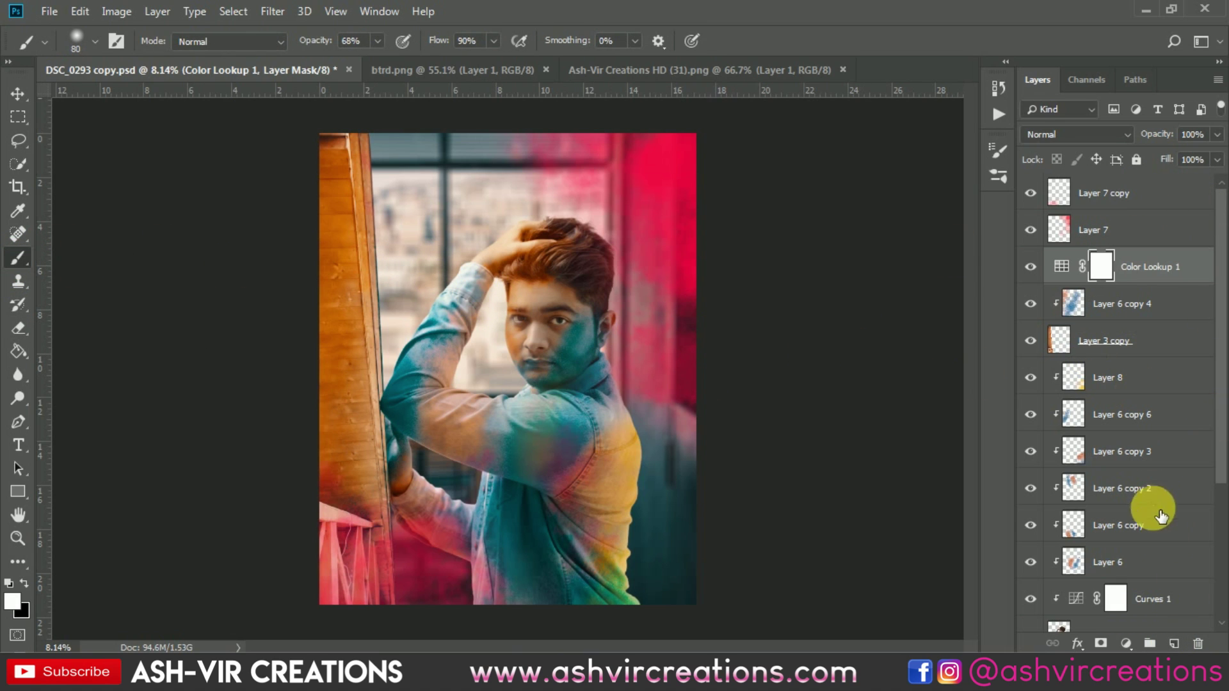
left_click(1177, 642)
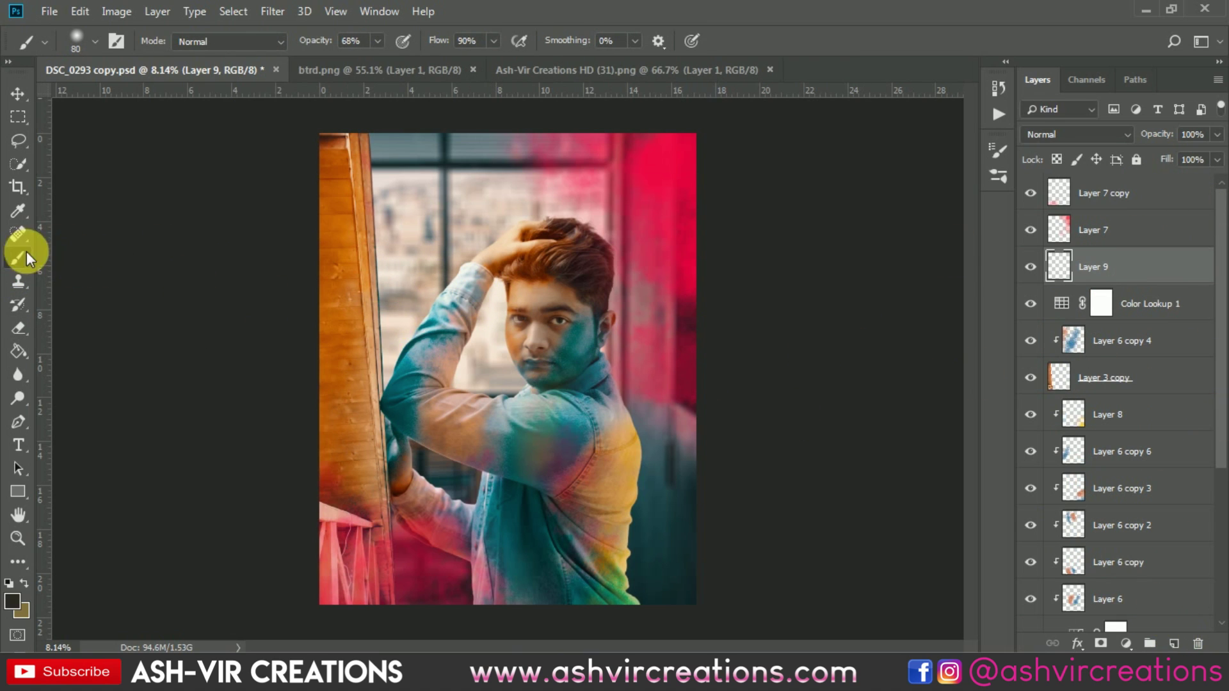
left_click(11, 604)
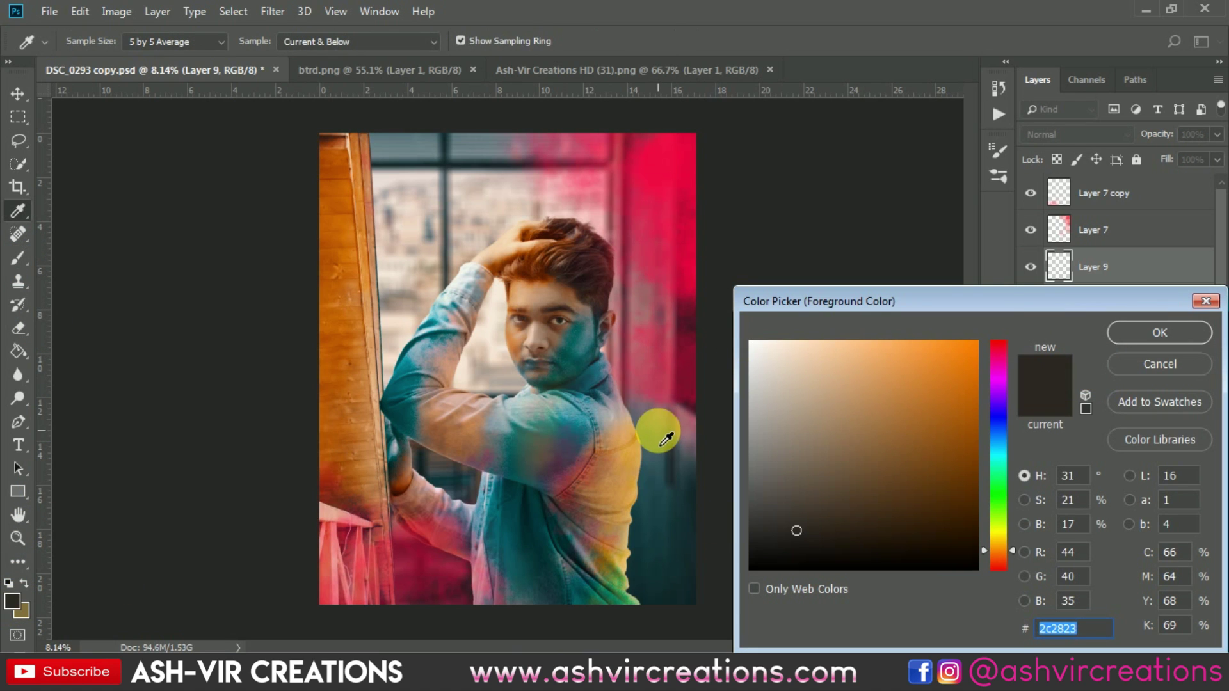
left_click(579, 346)
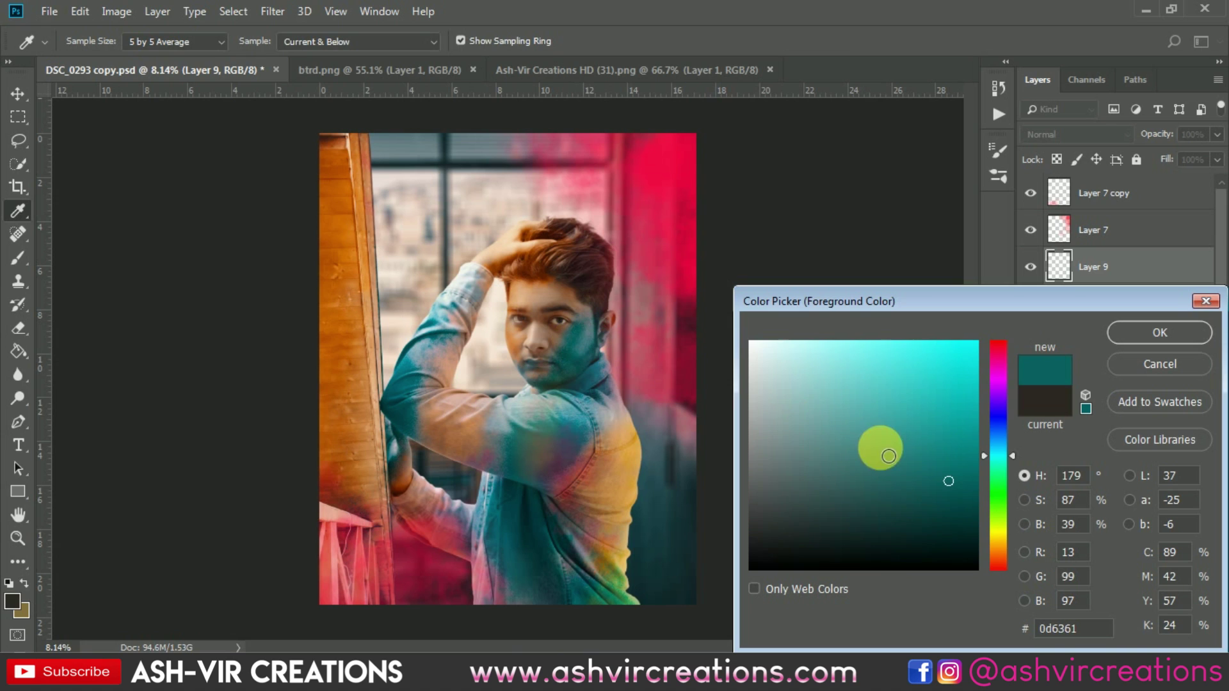
left_click_drag(966, 439, 962, 435)
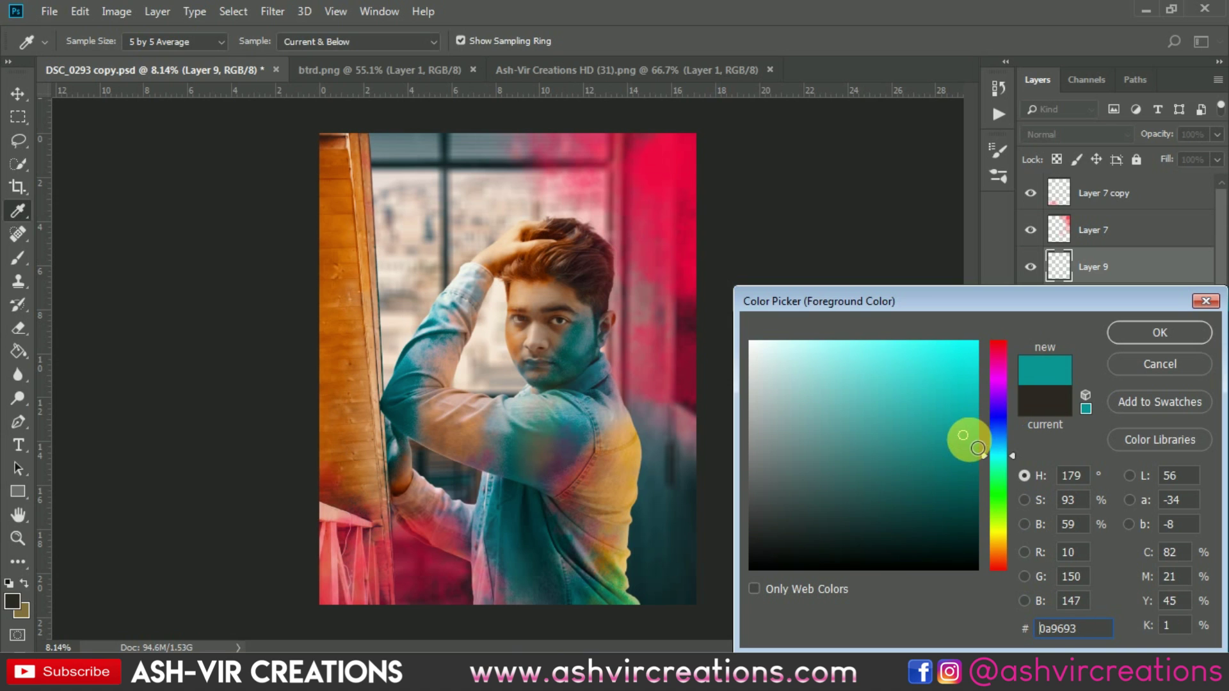
left_click(1128, 330)
Step: Choose a 2013 px splatter brush from the bomb smoke brush set and stamp teal specks over the back of the shirt
key("b")
right_click(605, 288)
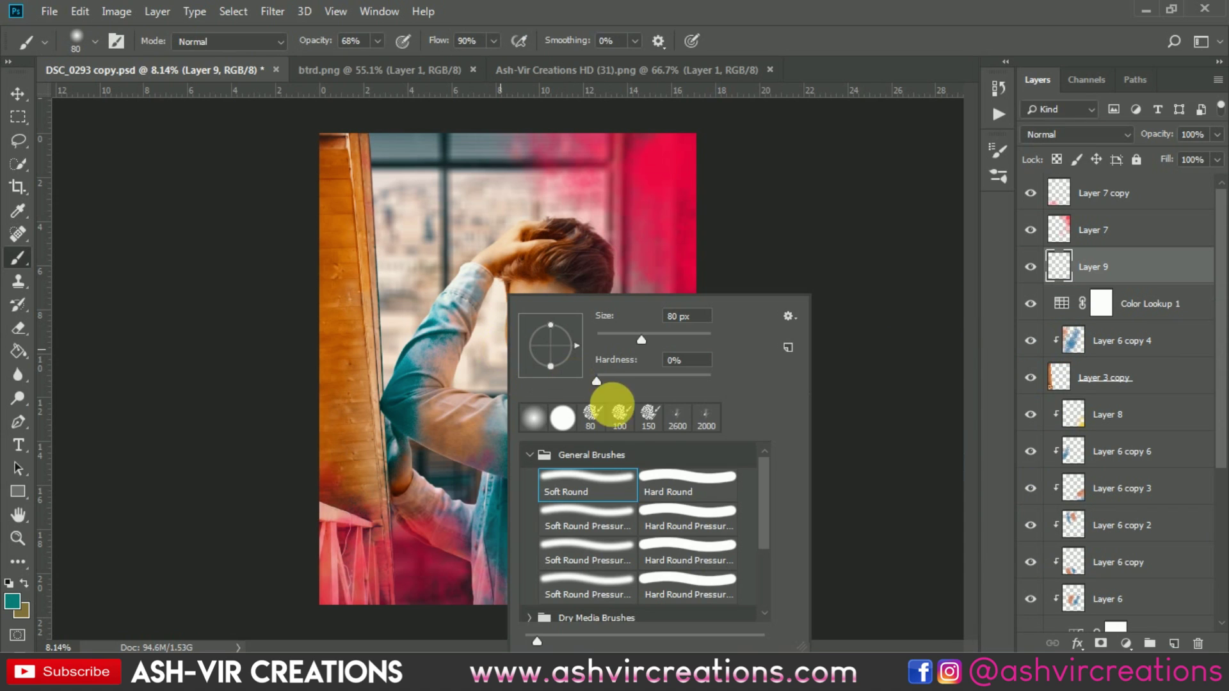
right_click(410, 178)
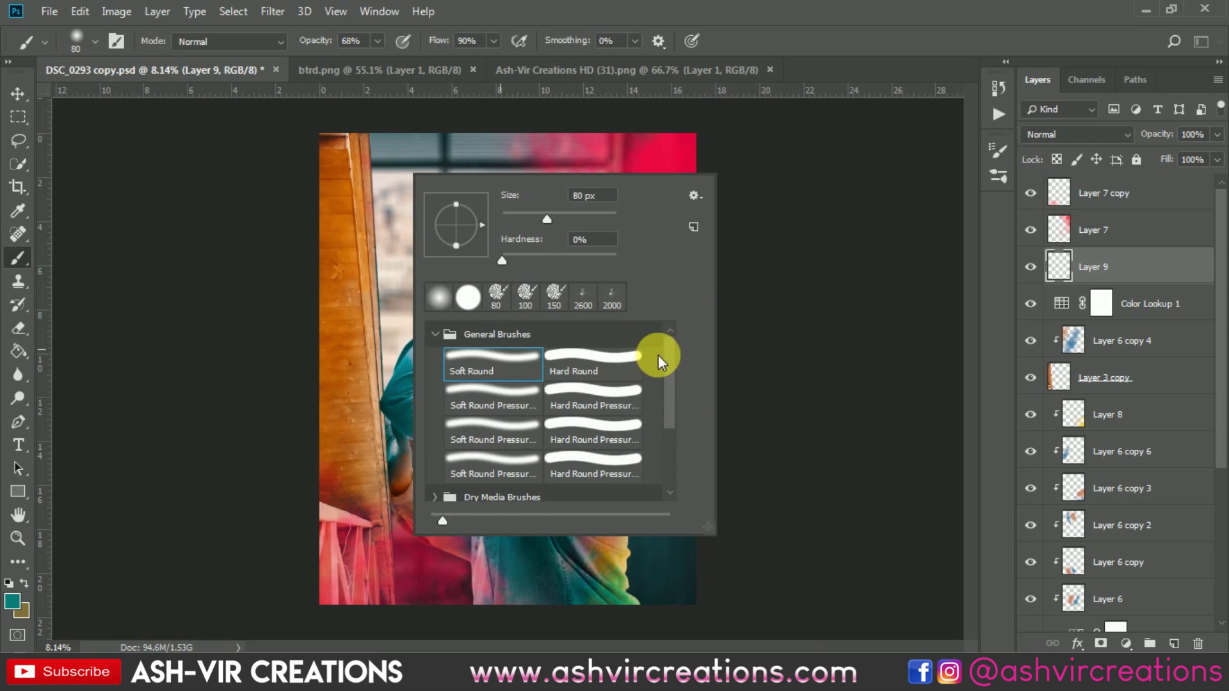
scroll(659, 357, "down", 3)
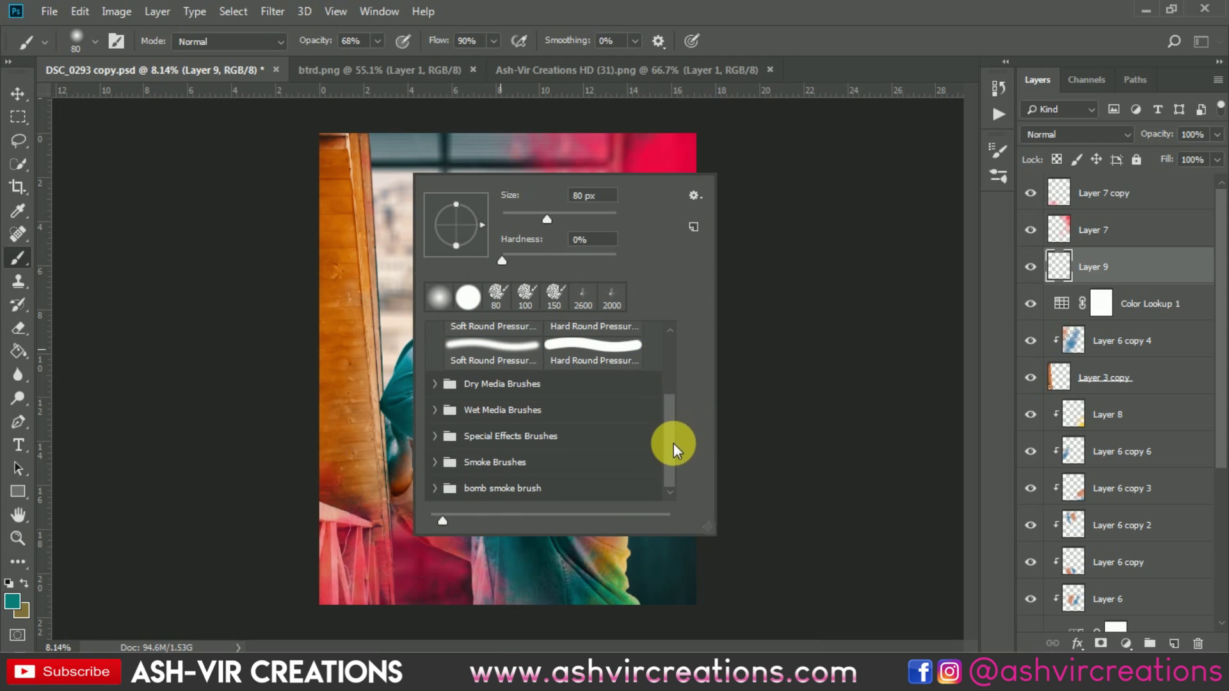
left_click(448, 487)
double_click(496, 486)
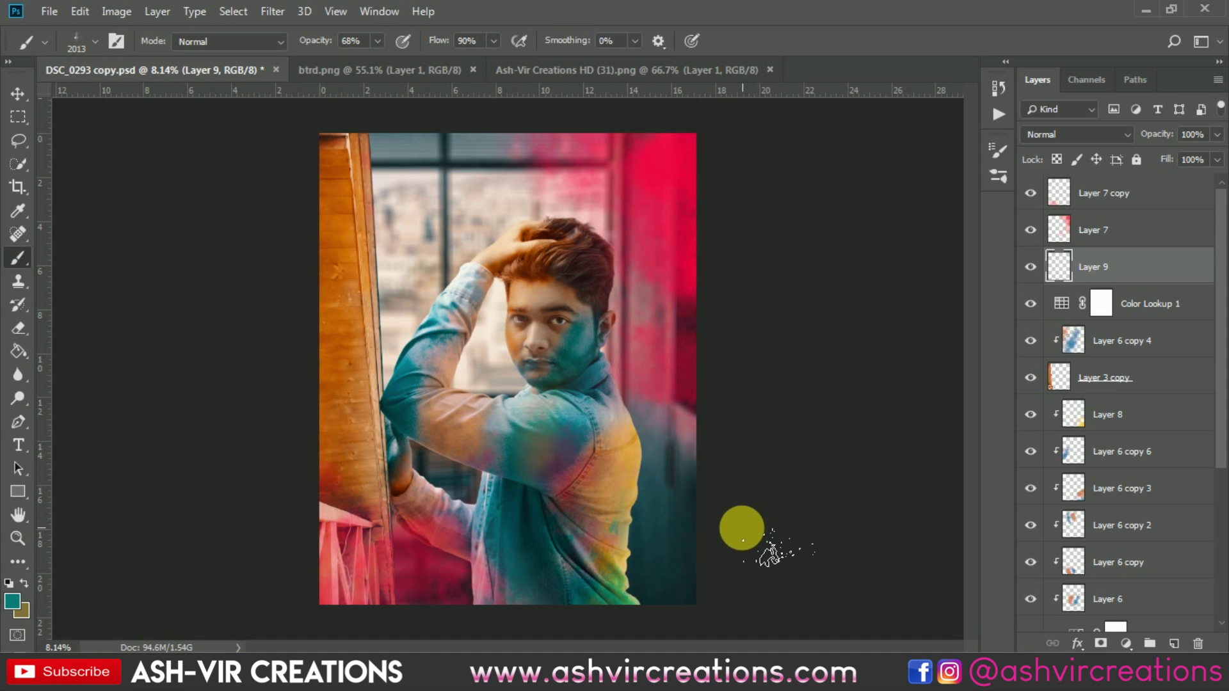
Step: Rotate the teal specks on Layer 9 about -94°, scale them to about 123%, and place them over the shirt's back
key("v")
scroll(612, 549, "up", 3)
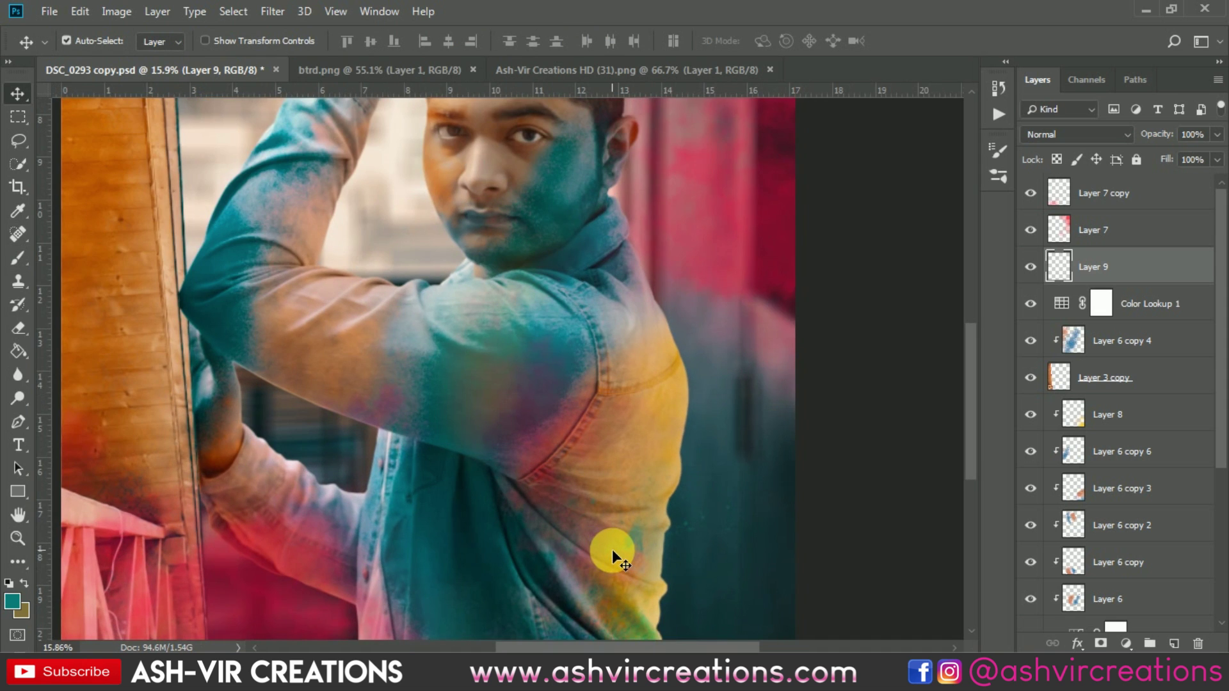
scroll(612, 550, "down", 2)
key("ctrl+t")
scroll(612, 549, "down", 3)
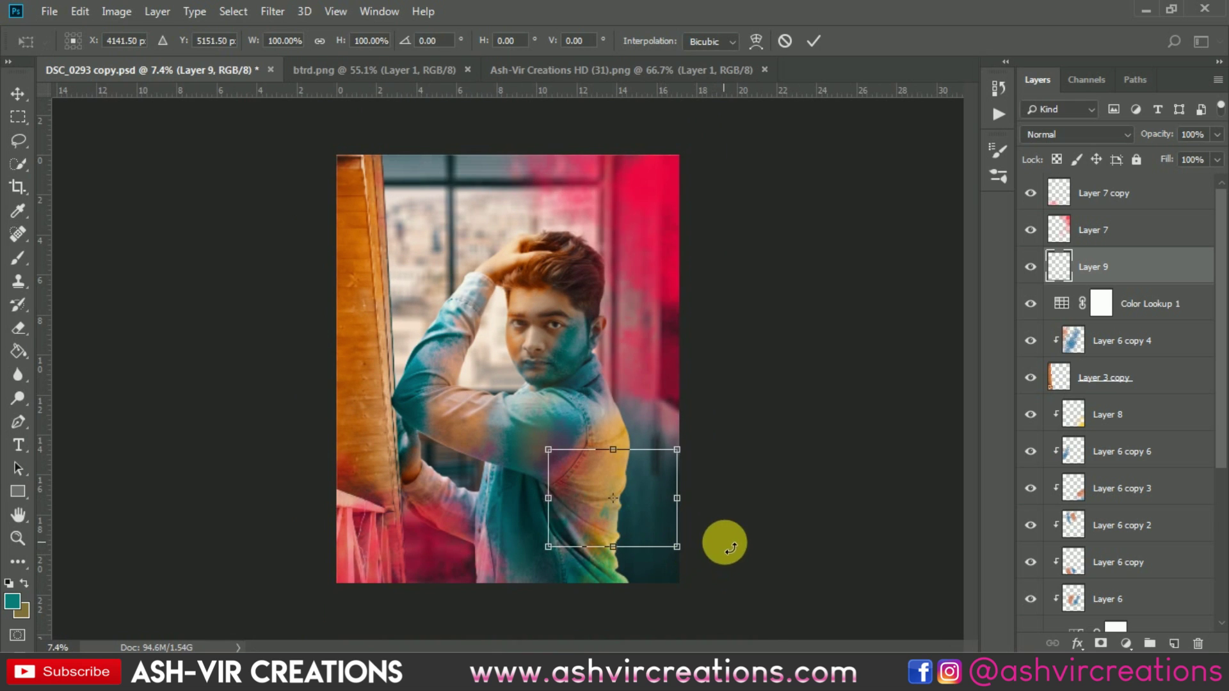
left_click_drag(721, 541, 642, 373)
left_click_drag(632, 513, 611, 532)
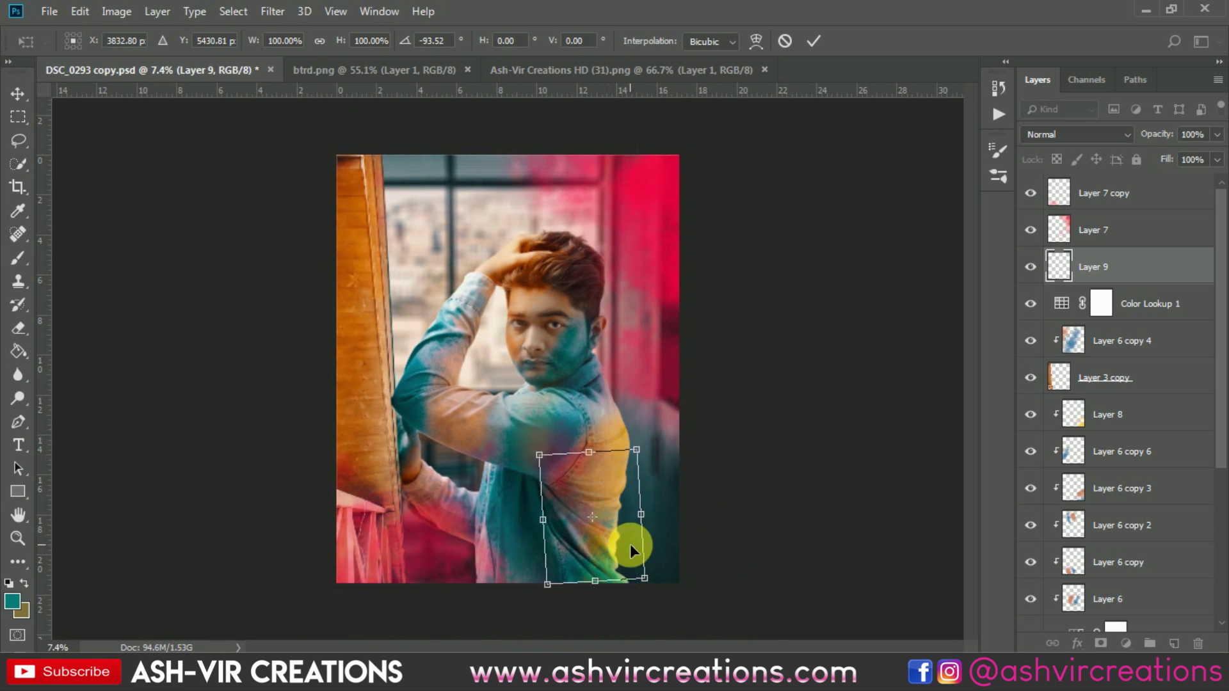
left_click_drag(645, 578, 657, 592)
left_click_drag(608, 485, 605, 444)
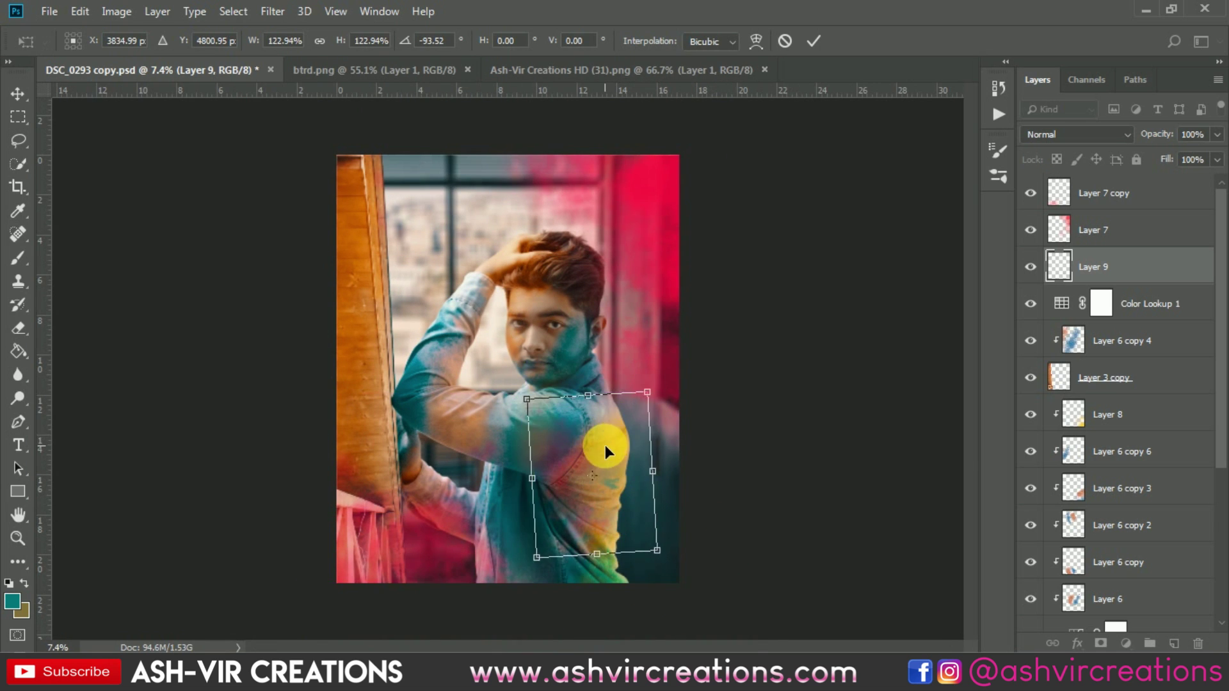
scroll(605, 444, "up", 3)
key("Return")
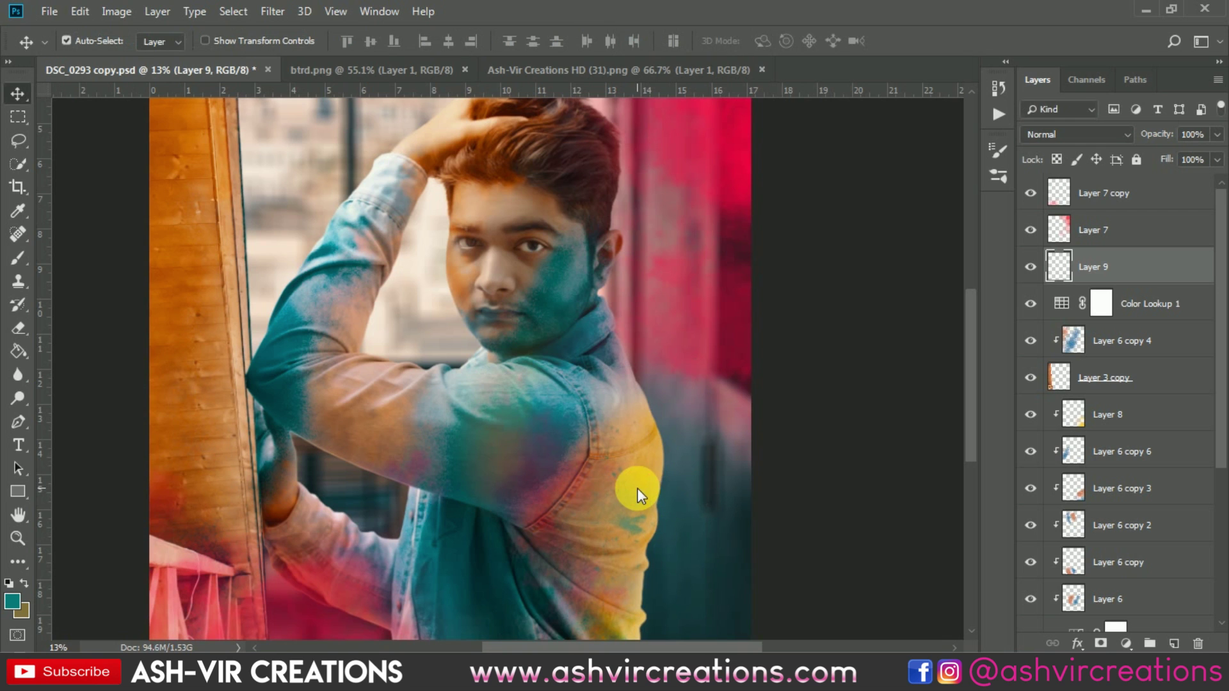
Step: Stamp brighter teal specks, about #08a09d, on a new layer over the dark background beside the lower shirt
scroll(636, 487, "down", 4)
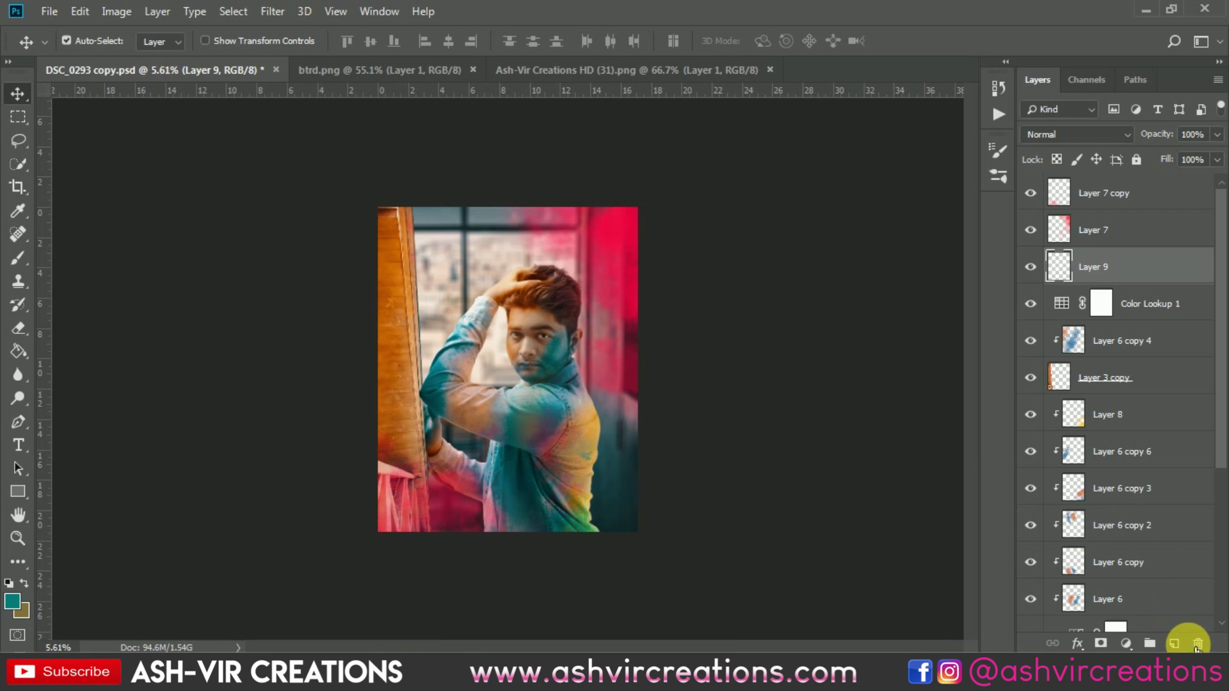
left_click(1174, 644)
left_click(18, 258)
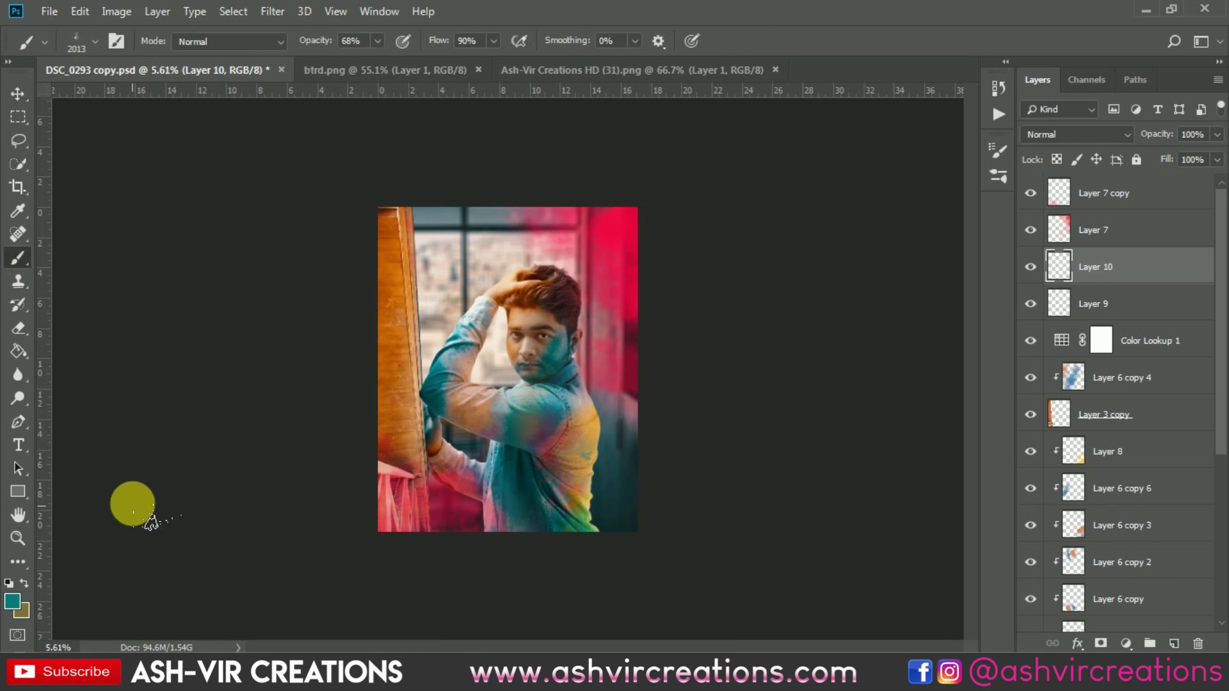
scroll(588, 485, "up", 2)
scroll(588, 485, "up", 1)
left_click(13, 599)
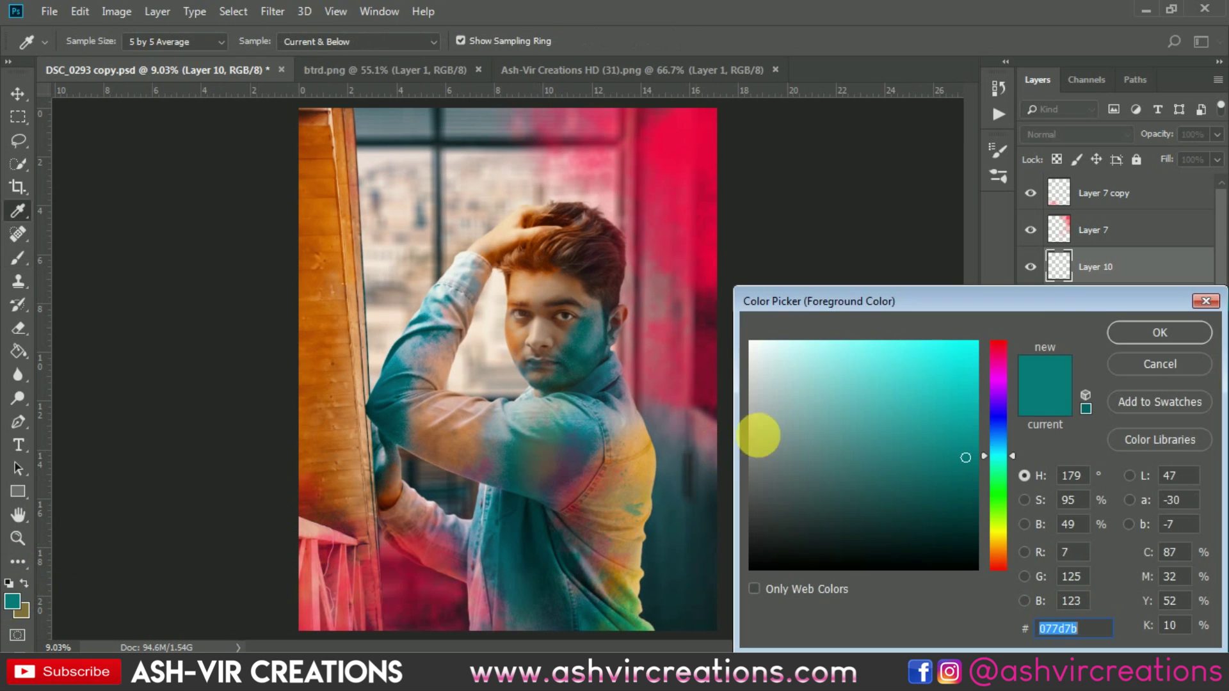
left_click_drag(932, 367, 975, 421)
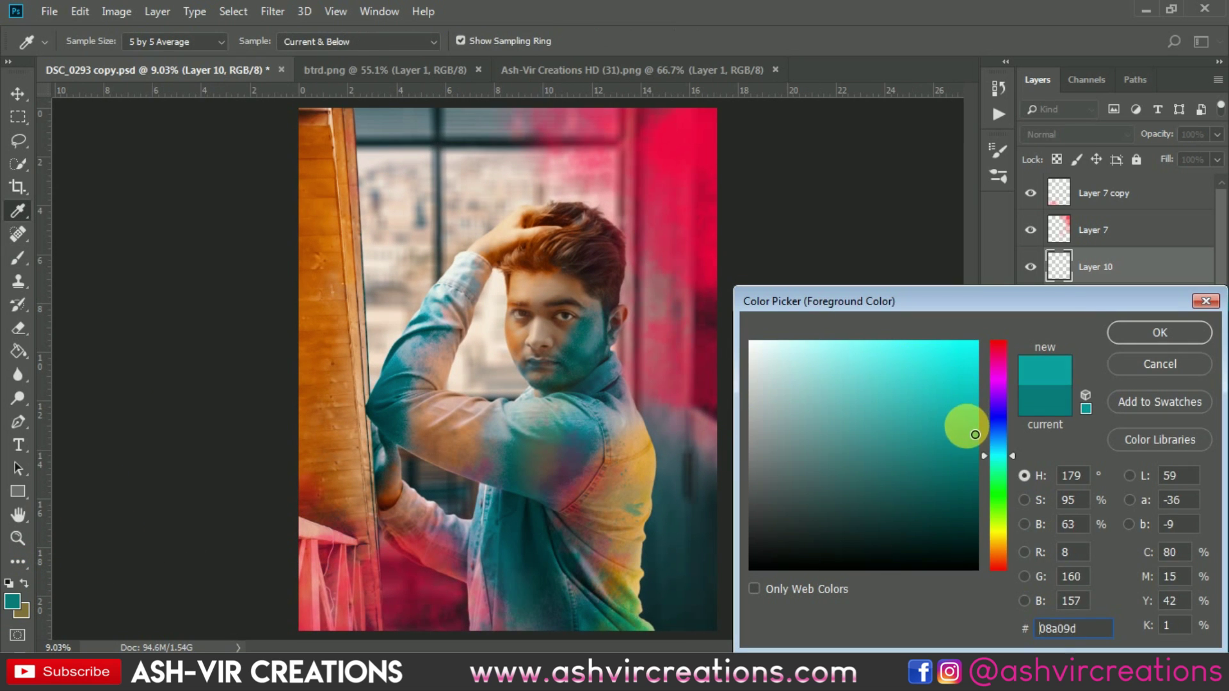
key("Return")
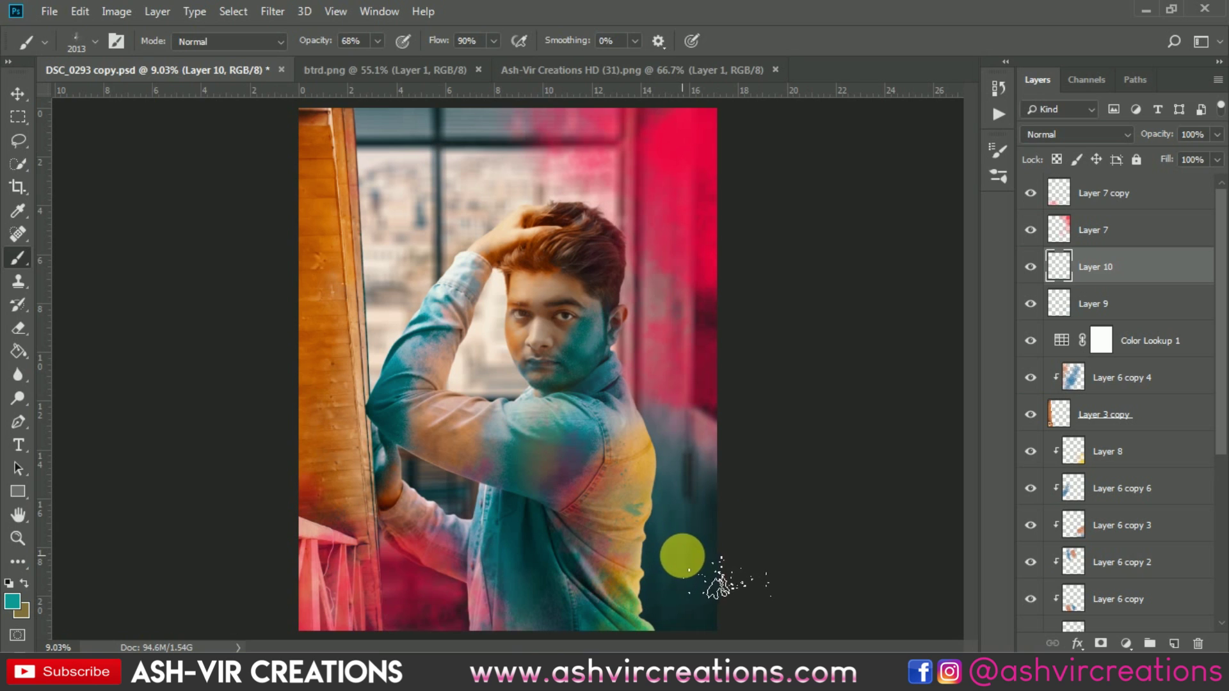
left_click_drag(682, 556, 687, 570)
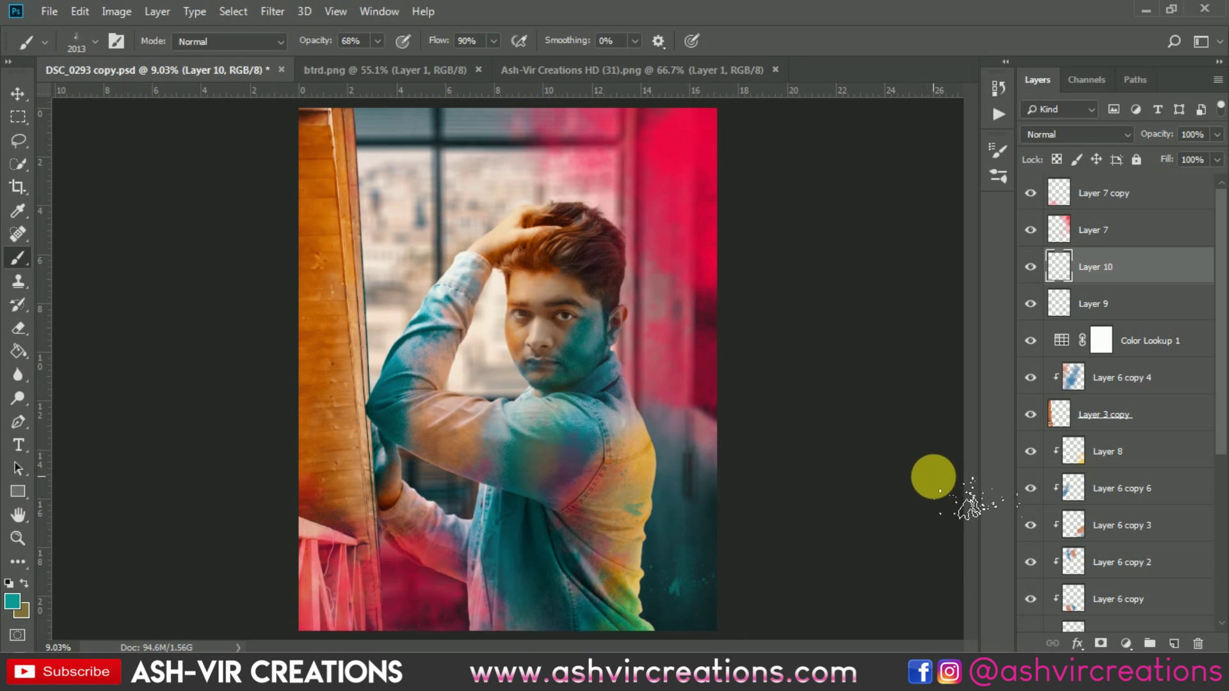
Step: Scale the teal specks on Layer 10 to about 207%, rotate them about 114°, and place them over the dark background beside the lower shirt
key("v")
key("ctrl+t")
left_click_drag(719, 508, 792, 442)
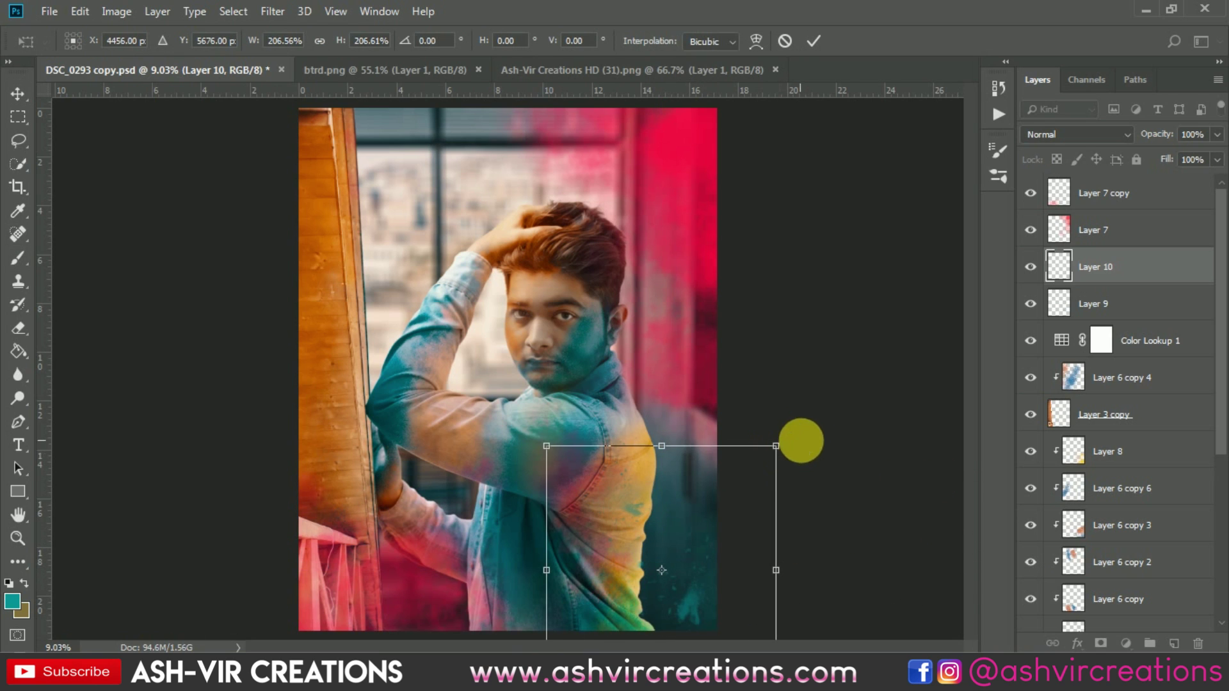
scroll(784, 456, "down", 3)
left_click_drag(725, 497, 526, 671)
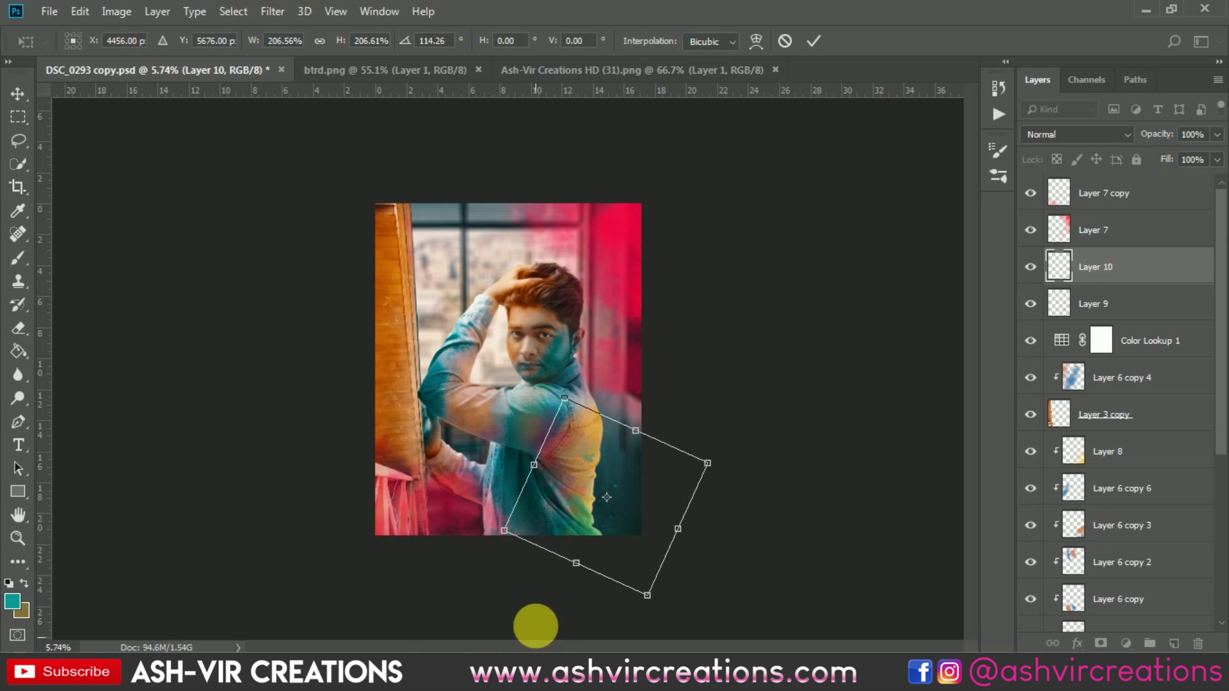
scroll(524, 551, "up", 4)
mouse_move(679, 572)
left_mouse_down()
mouse_move(671, 534)
mouse_move(586, 546)
mouse_move(721, 603)
mouse_move(683, 556)
mouse_move(693, 564)
left_mouse_up()
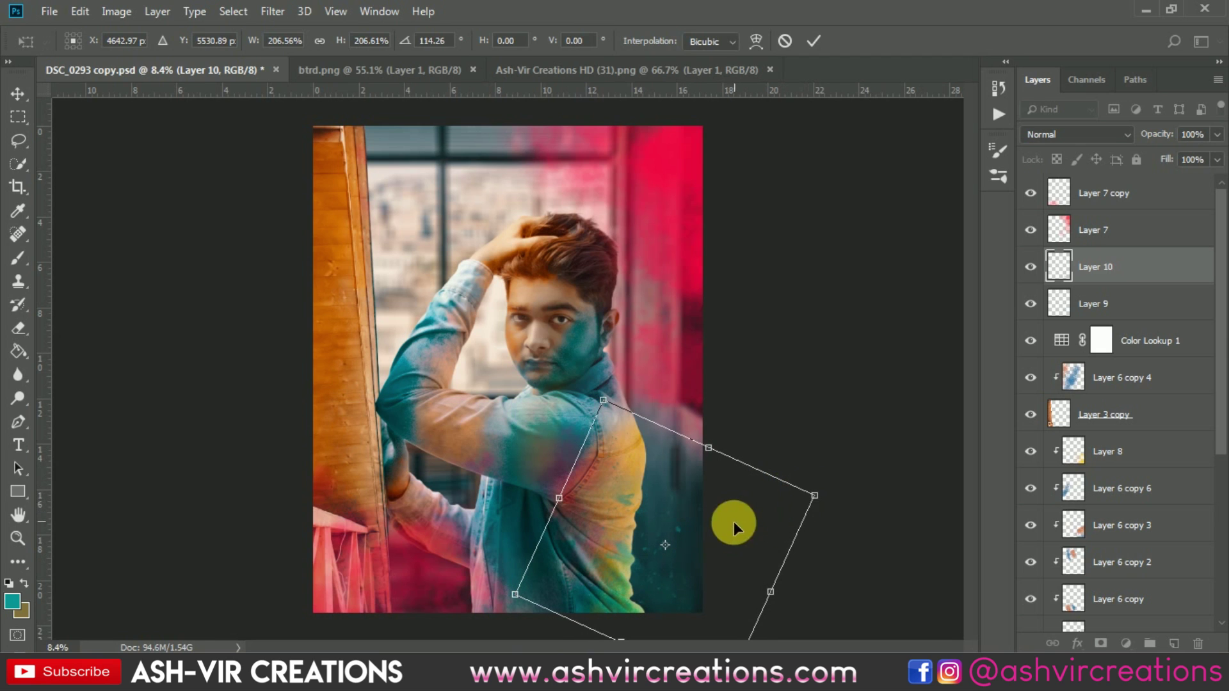
left_click_drag(733, 521, 704, 537)
double_click(624, 574)
scroll(628, 555, "up", 1)
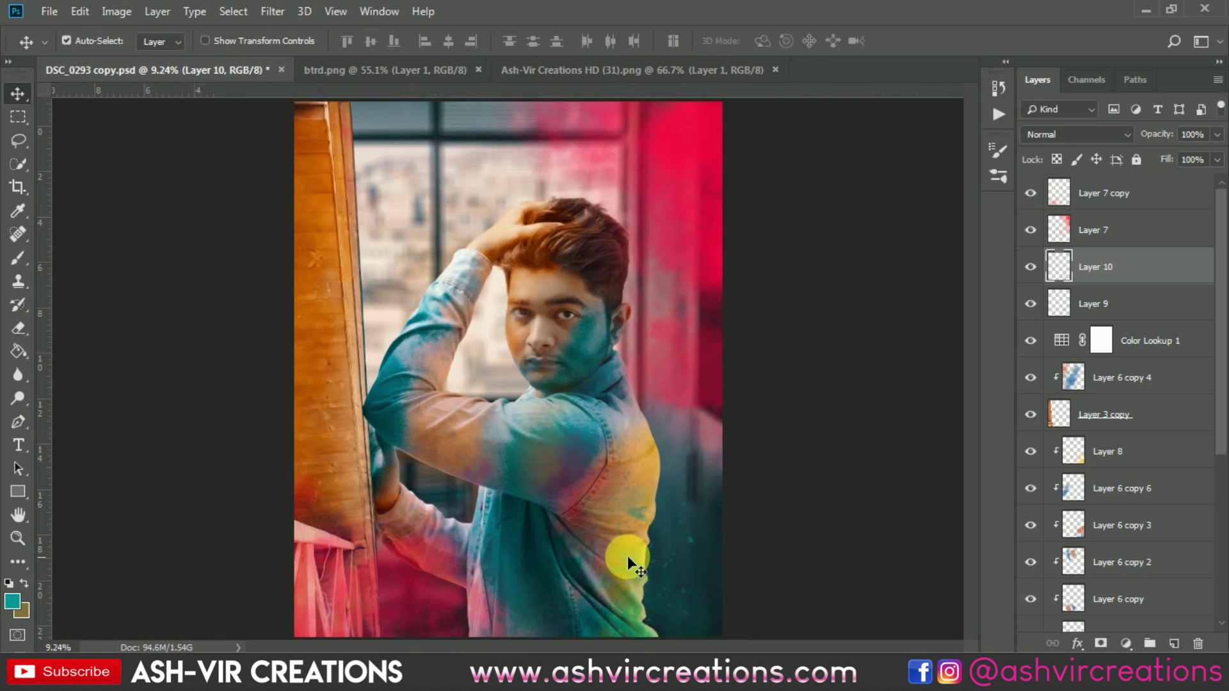
Step: Duplicate Layer 10, move the copied specks onto the wooden panel beside the man's elbow, and rotate them about -54°
scroll(627, 555, "up", 5)
scroll(652, 584, "down", 4)
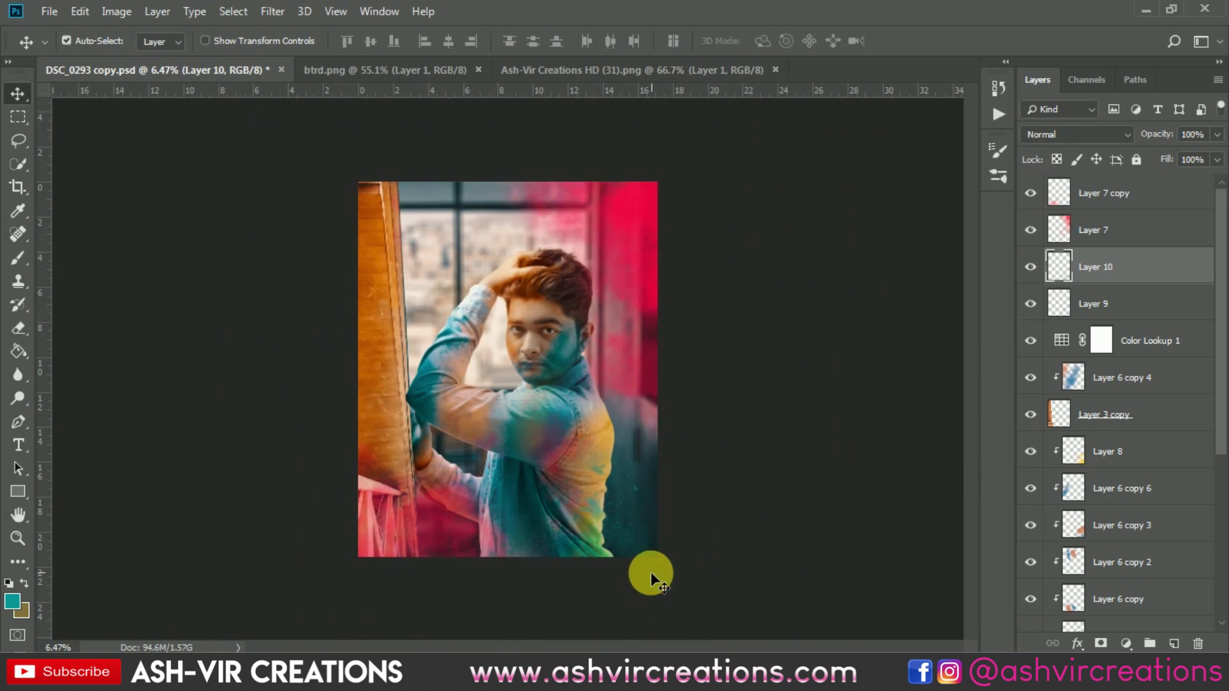
scroll(637, 544, "up", 4)
scroll(663, 563, "up", 3)
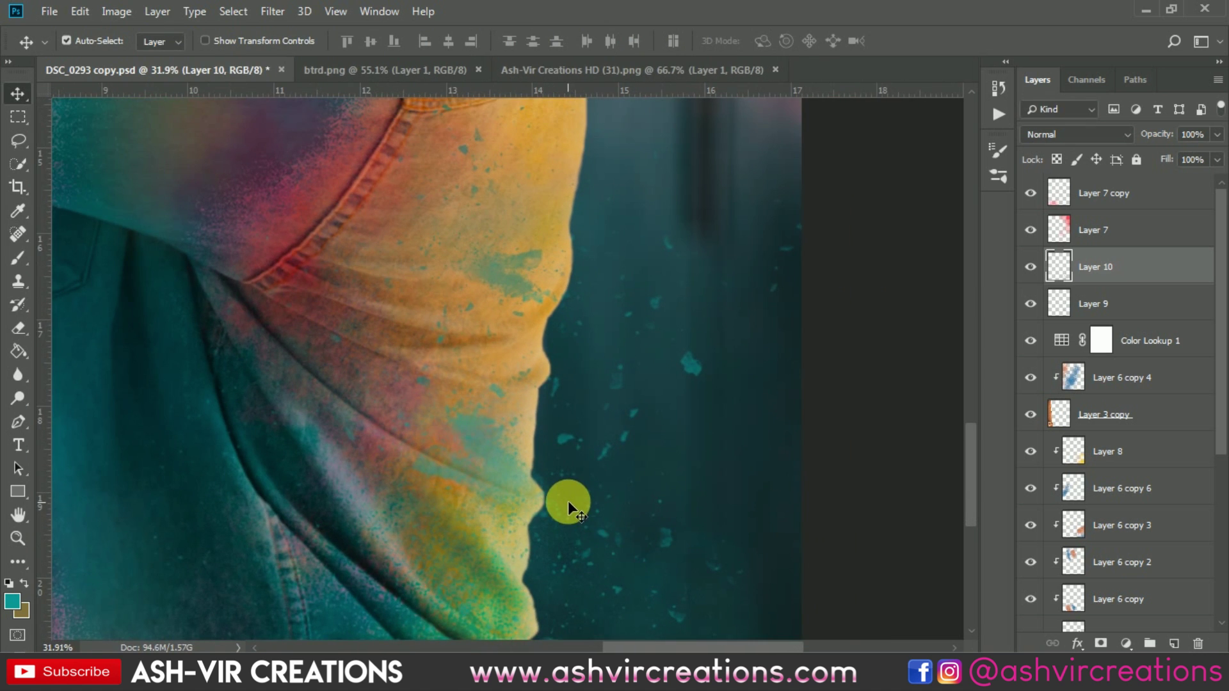
scroll(567, 501, "down", 5)
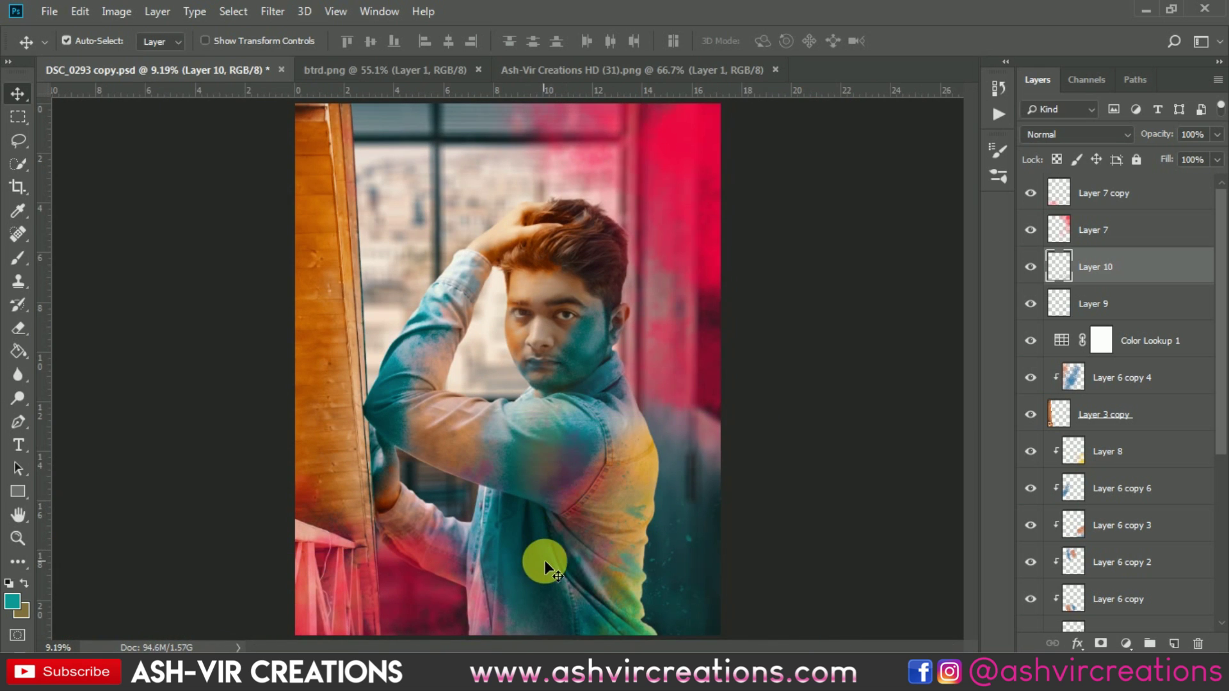
scroll(544, 559, "down", 1)
scroll(546, 533, "down", 1)
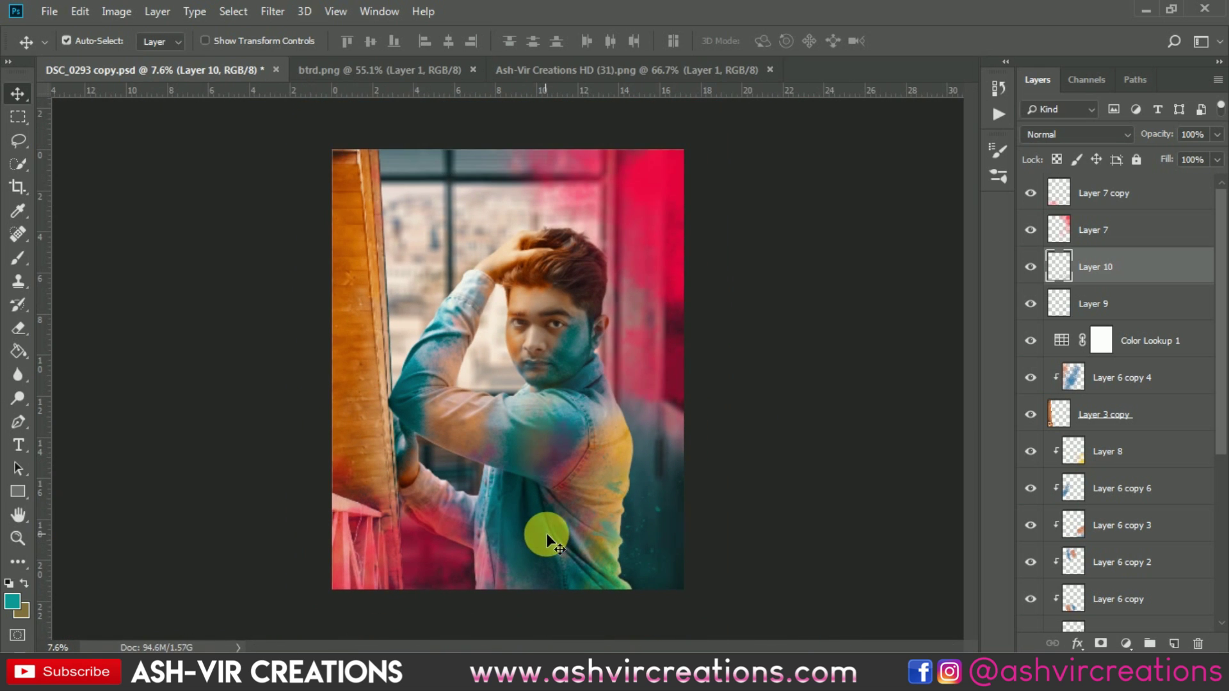
key("ctrl")
key("ctrl+j")
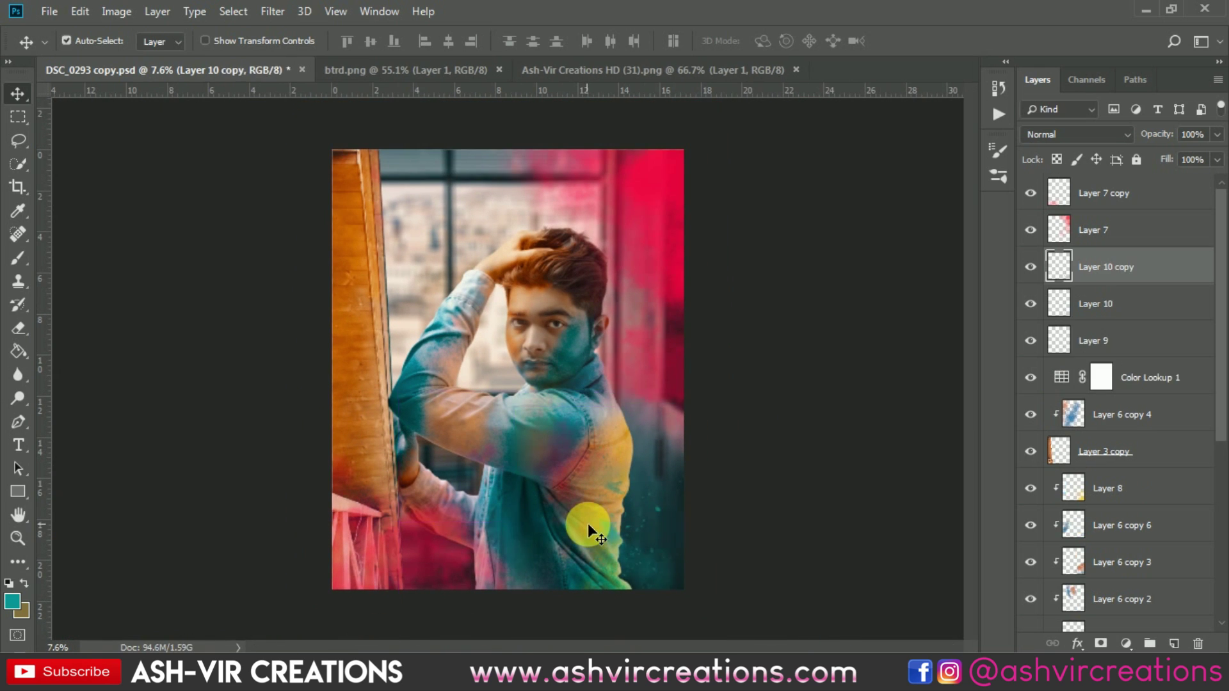
key("ctrl+t")
left_click_drag(630, 558, 381, 377)
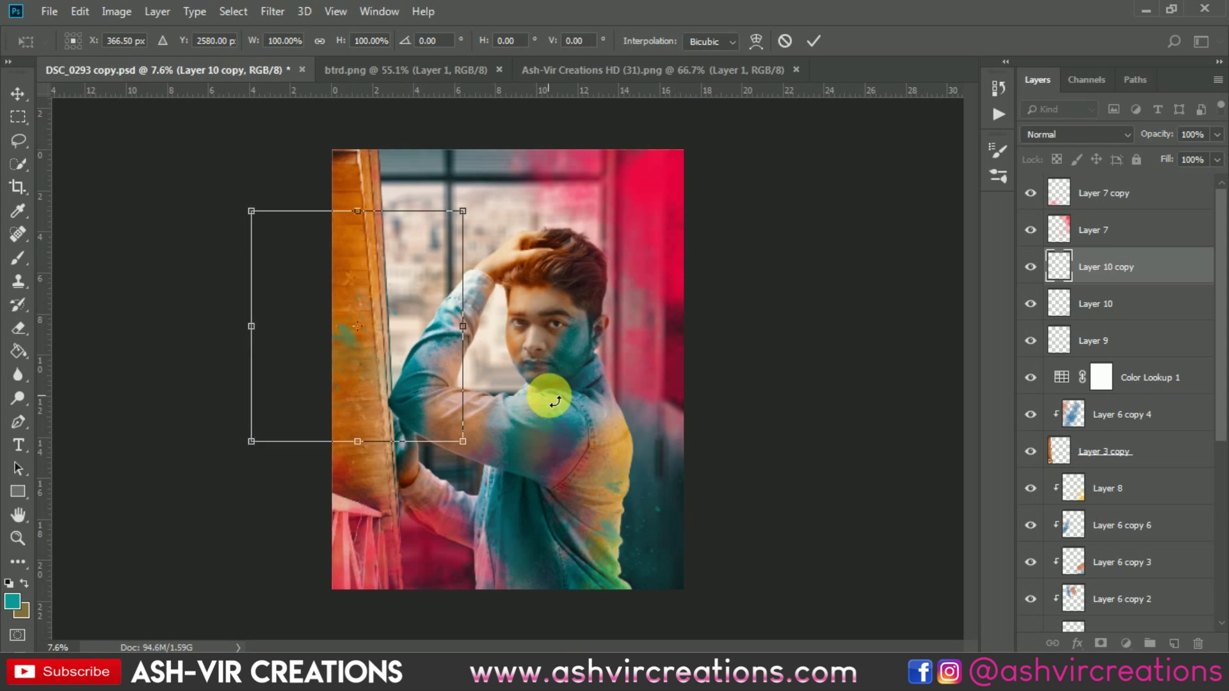
left_click_drag(548, 397, 381, 359)
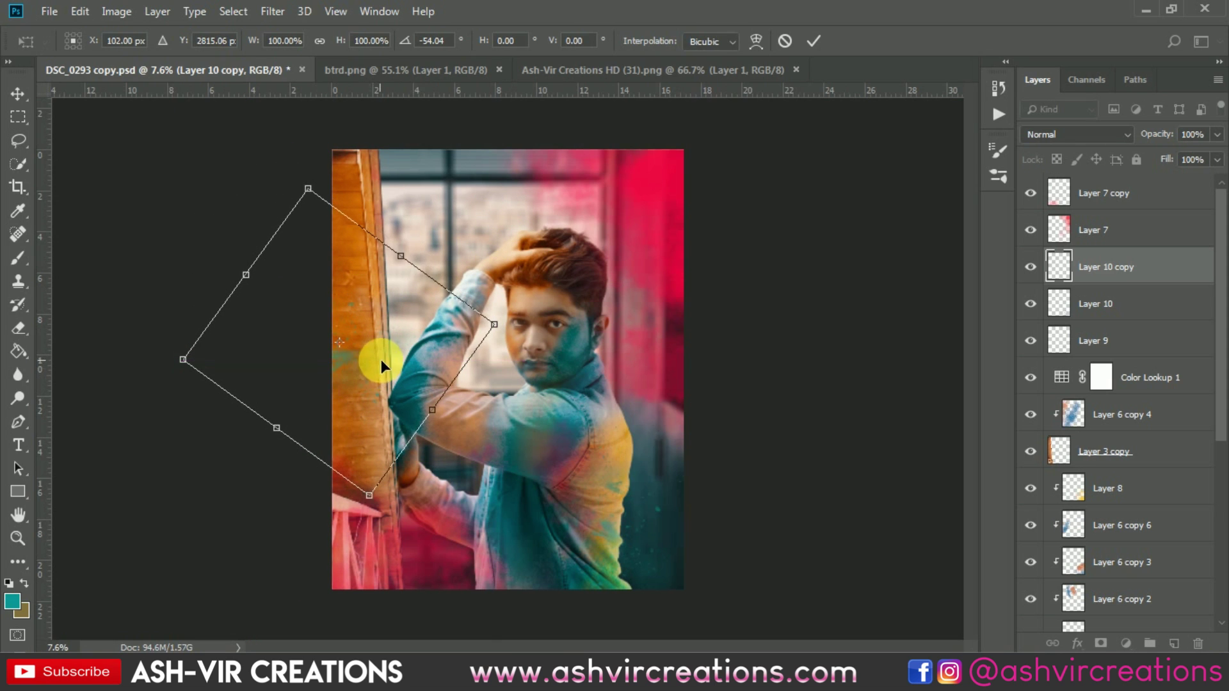
key("Return")
Step: Try the Overlay blend mode on Layer 10 copy, and settle on Multiply
scroll(343, 352, "up", 3)
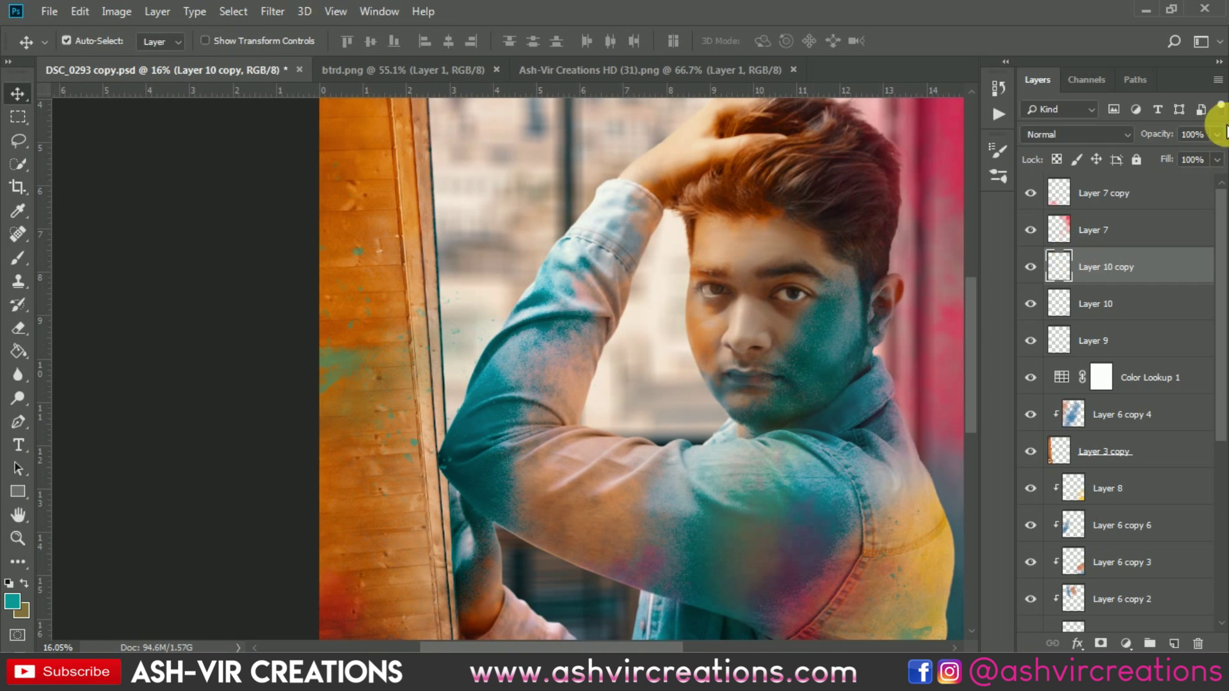
left_click(1075, 131)
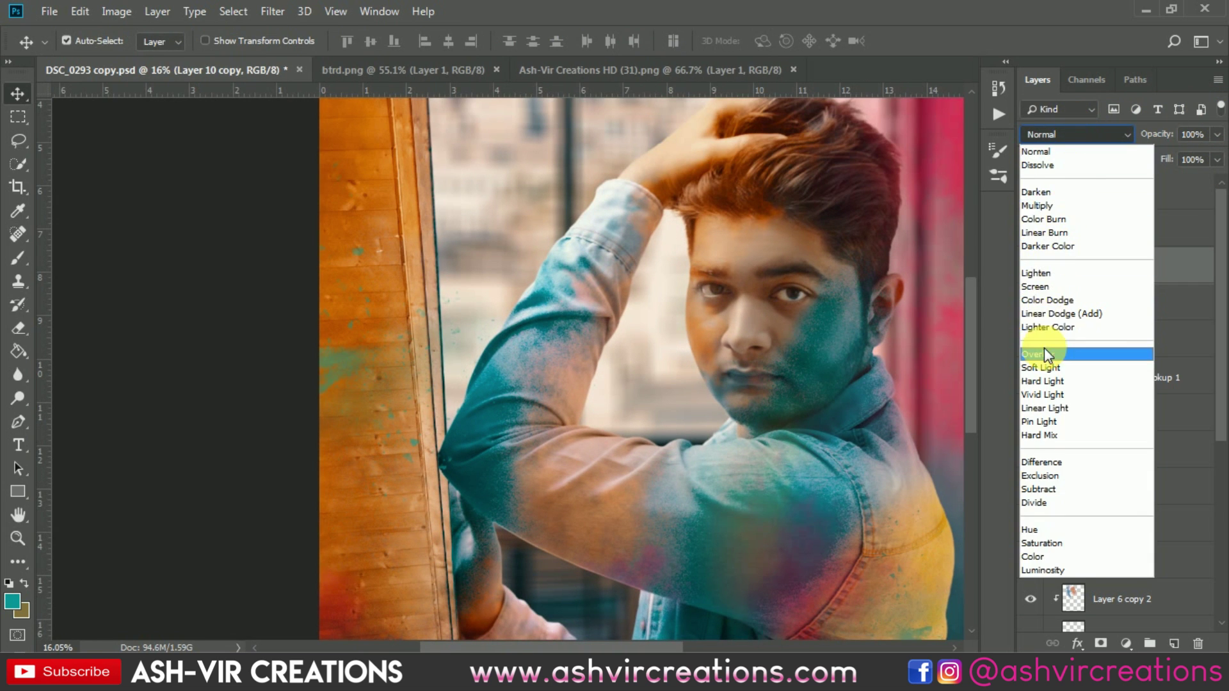
left_click(1047, 350)
left_click(1066, 135)
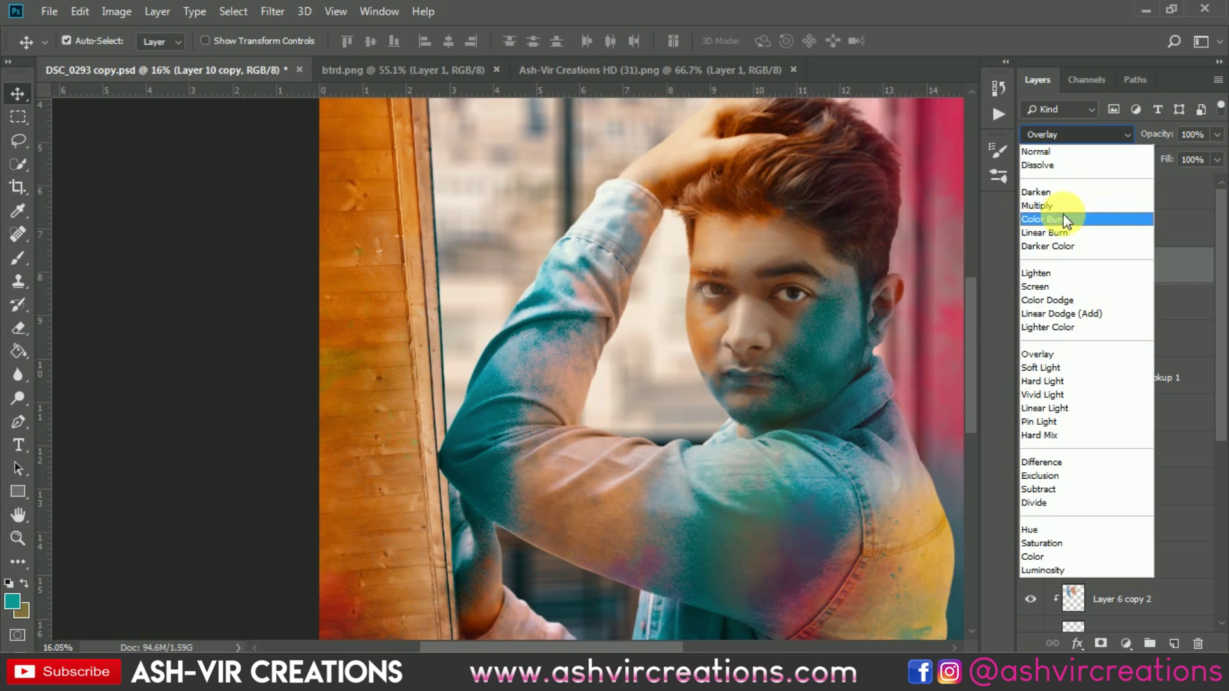
left_click(1059, 201)
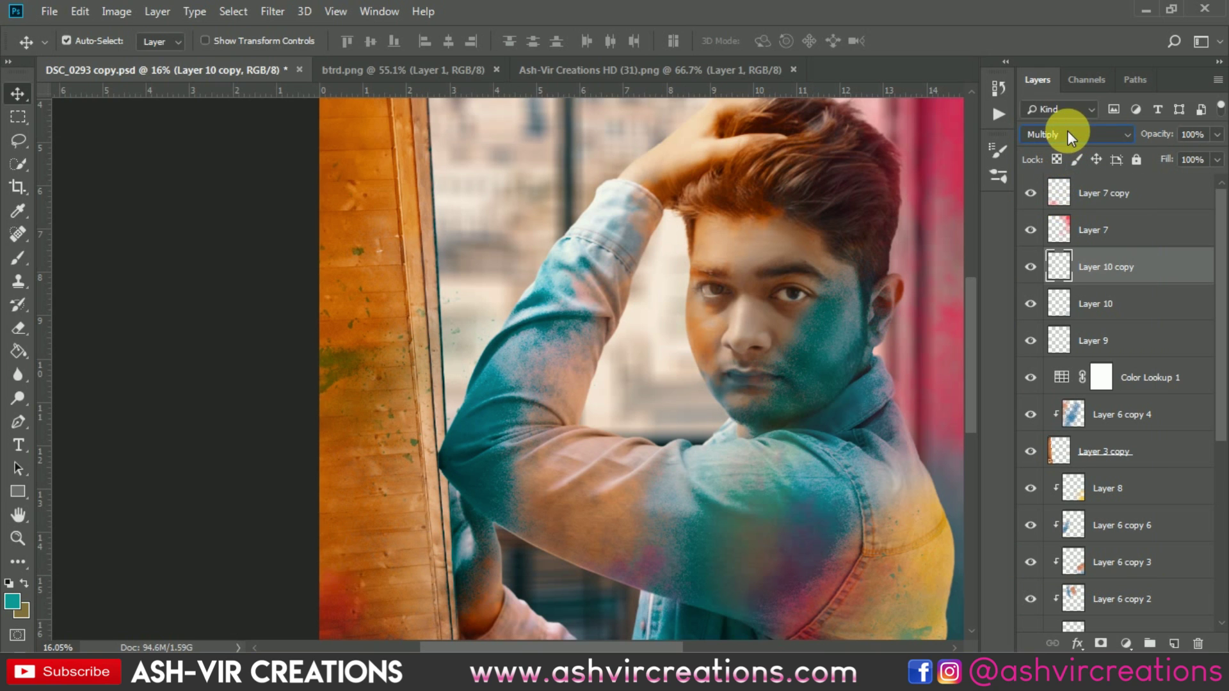
Step: Move the Layer 10 copy specks down to the lower part of the wooden panel, just above the pink railing
left_click_drag(343, 373, 359, 531)
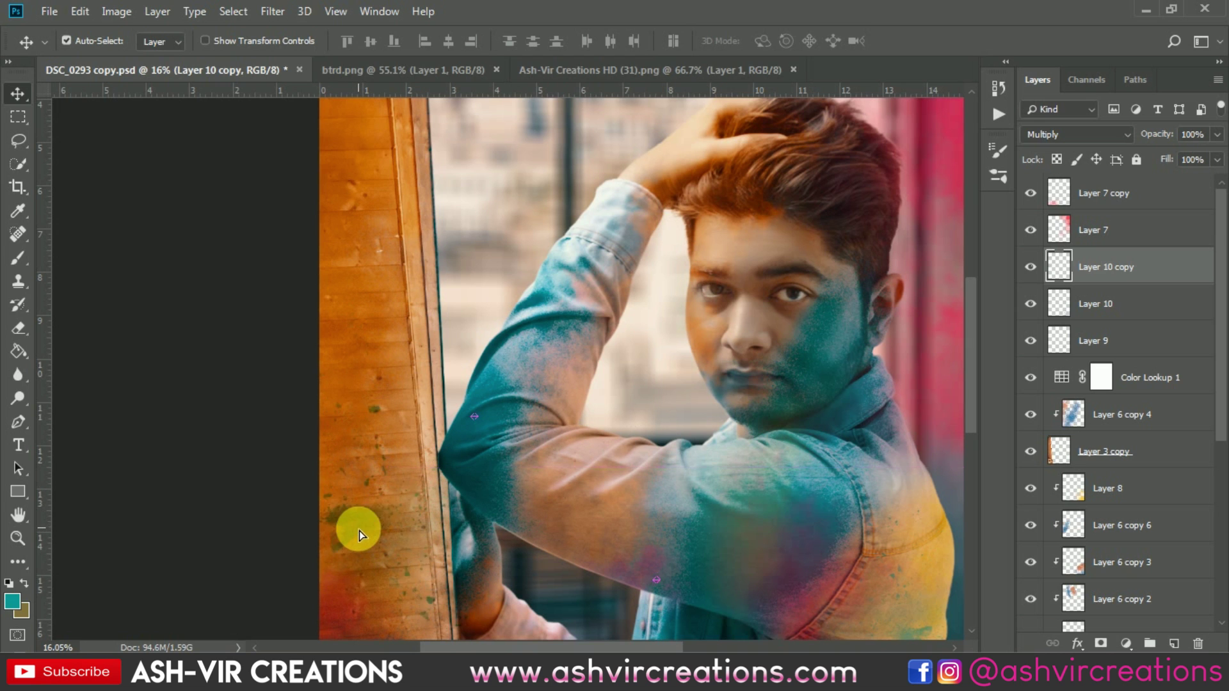
scroll(375, 513, "down", 2)
scroll(439, 377, "down", 3)
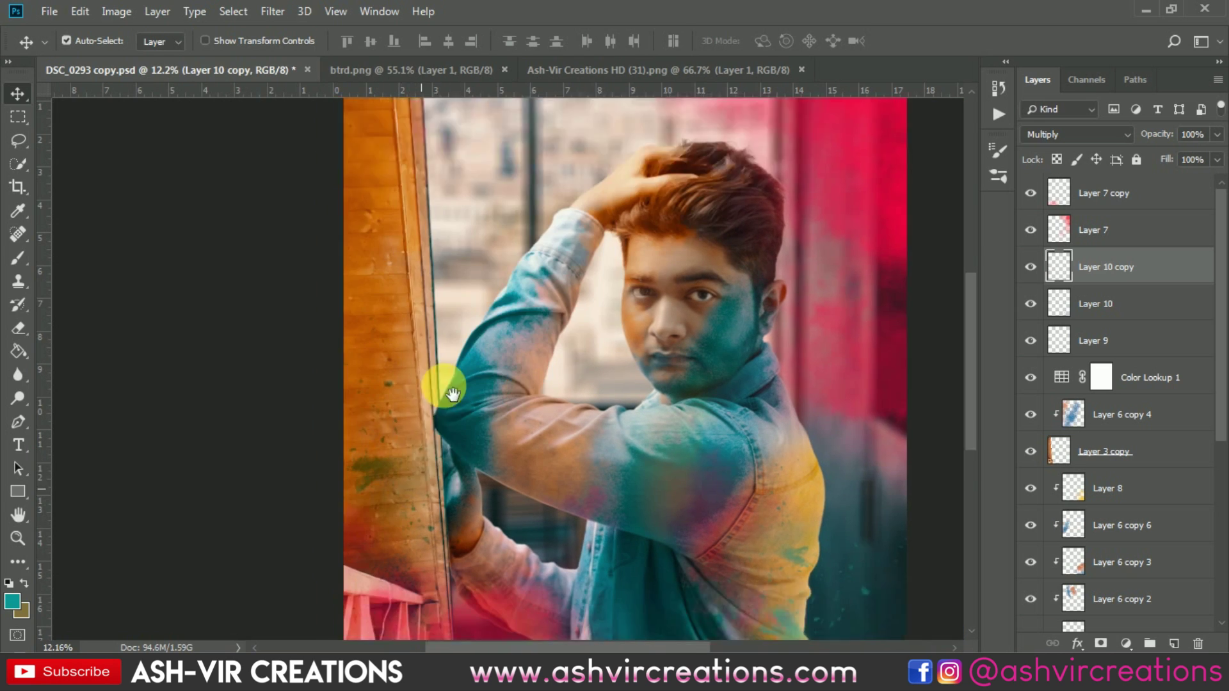
left_click_drag(412, 384, 403, 420)
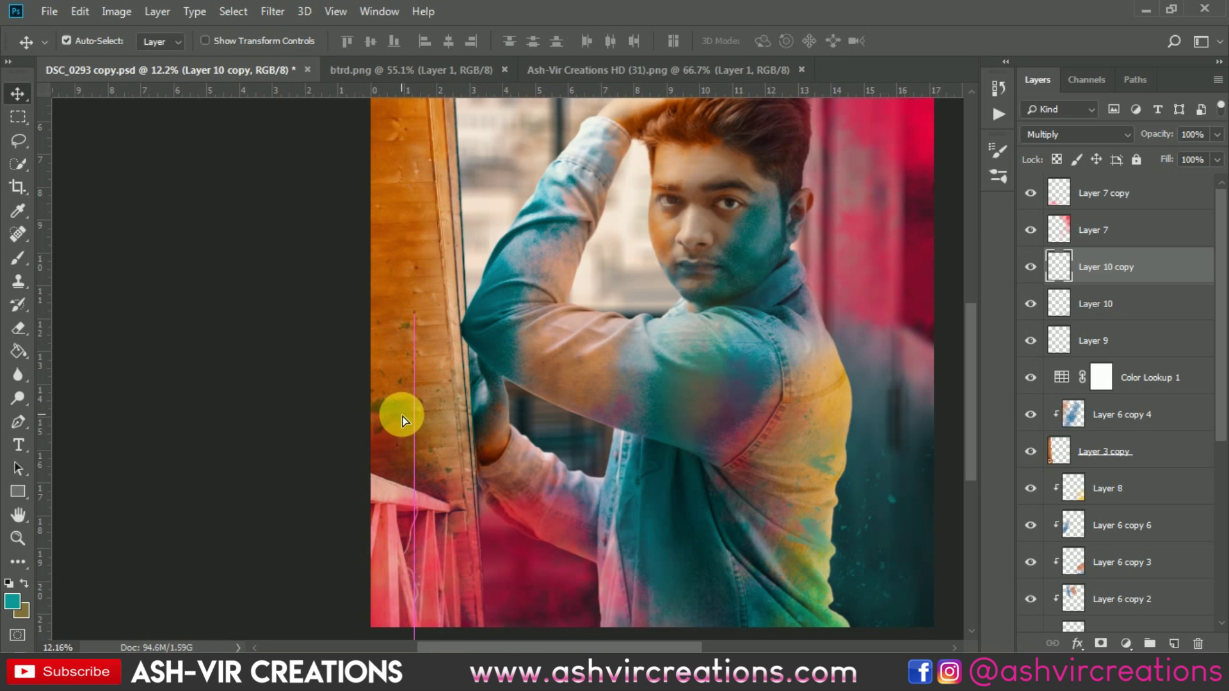
scroll(413, 408, "down", 3)
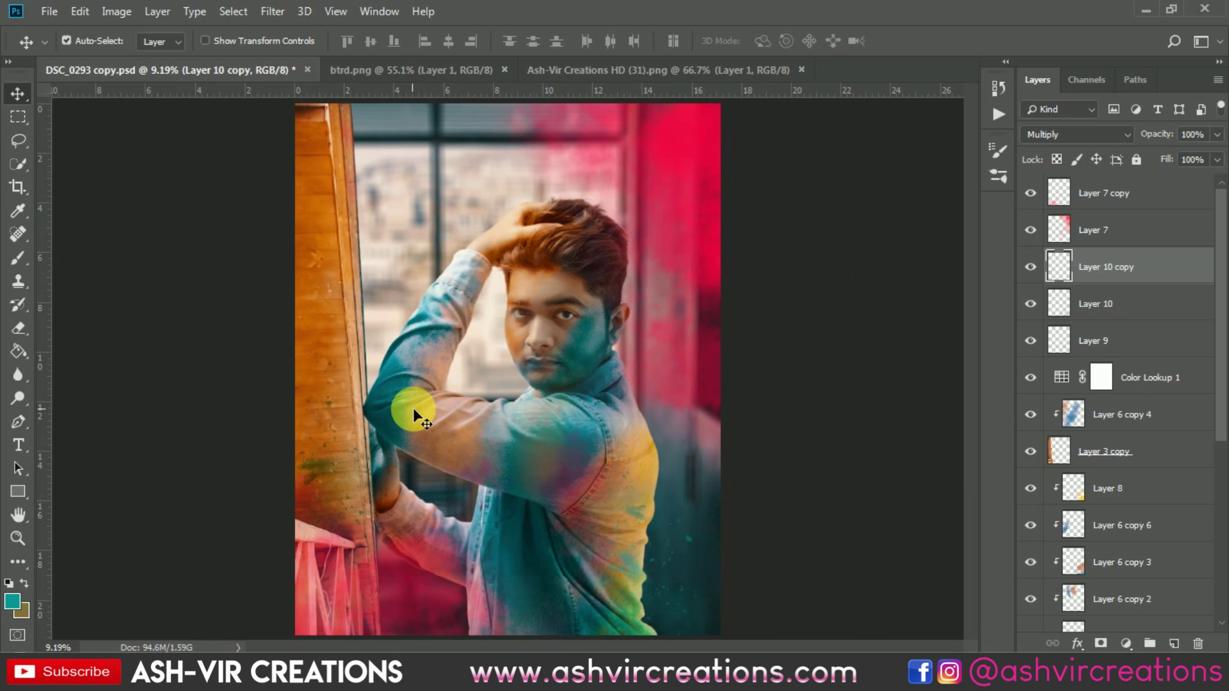
Step: Examine the specks on the wooden panel and compare the portrait with Layer 10 copy hidden and shown
scroll(413, 408, "up", 5)
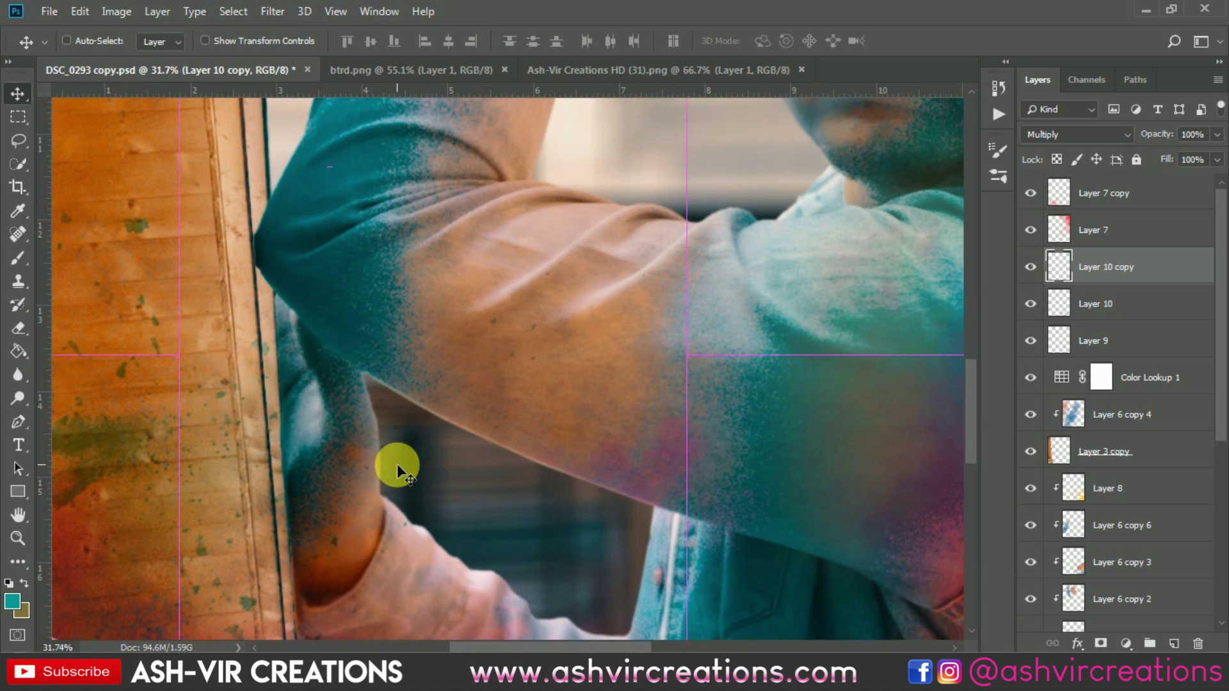
key("ctrl+0")
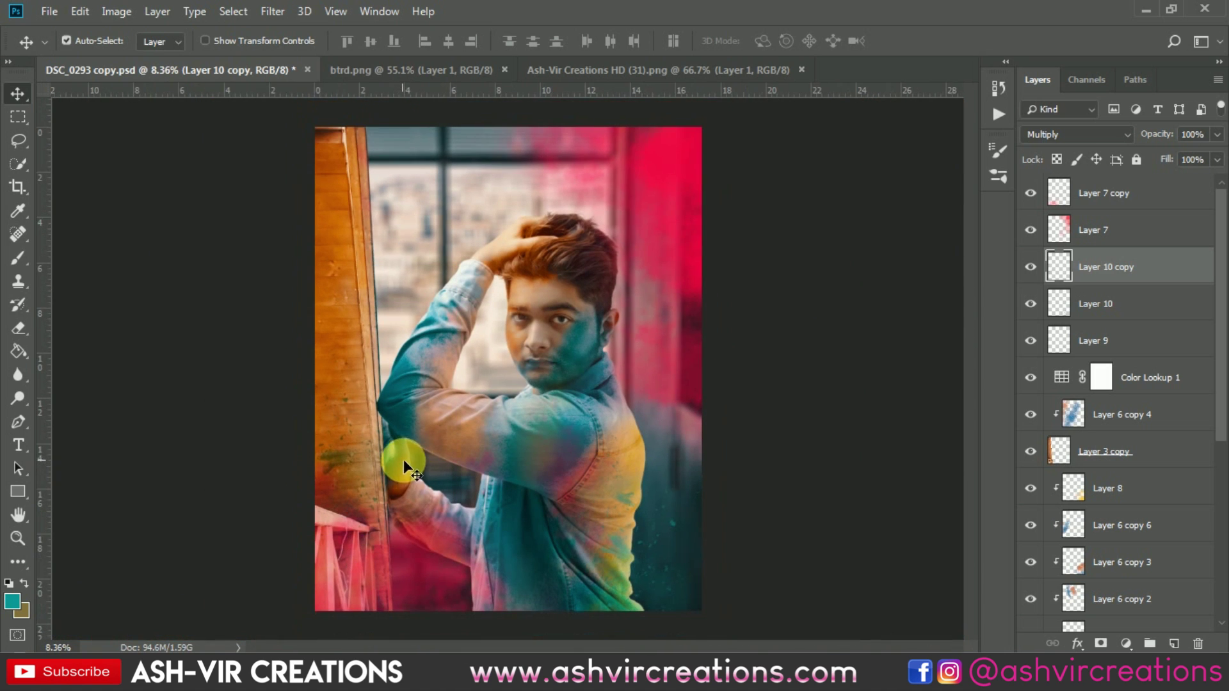
left_click(1030, 266)
left_click(1029, 265)
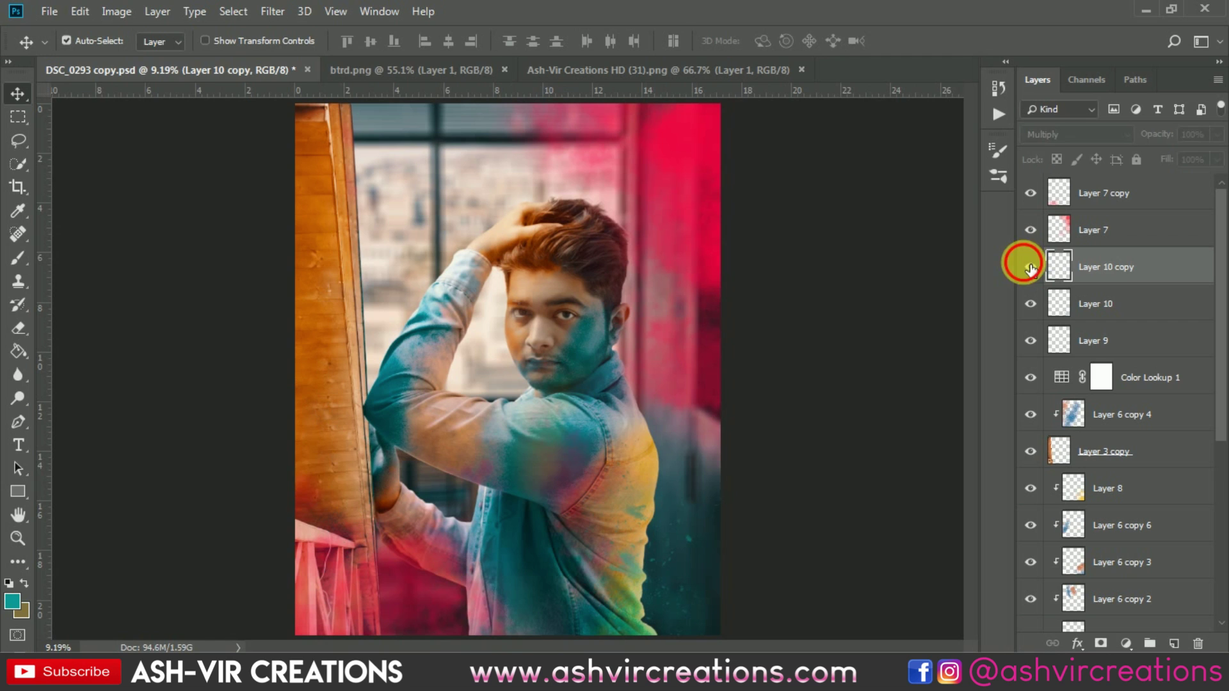
left_click(1029, 266)
left_click(1030, 266)
scroll(655, 418, "down", 3)
scroll(586, 401, "up", 1)
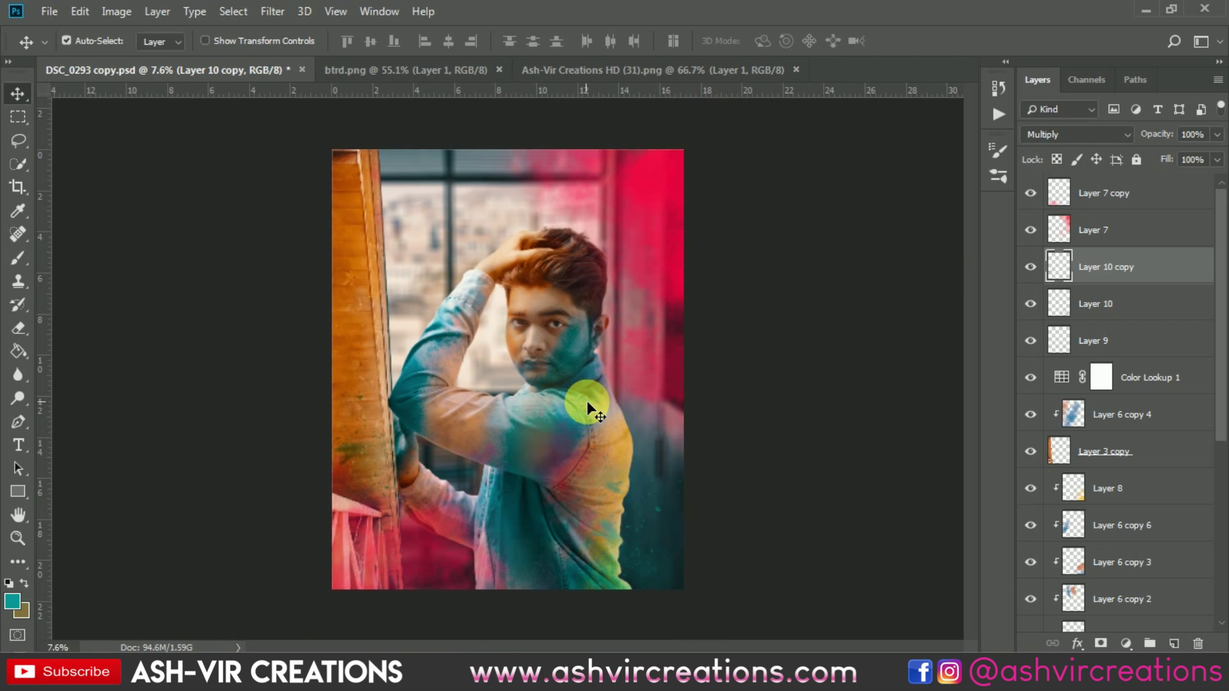
scroll(587, 401, "up", 1)
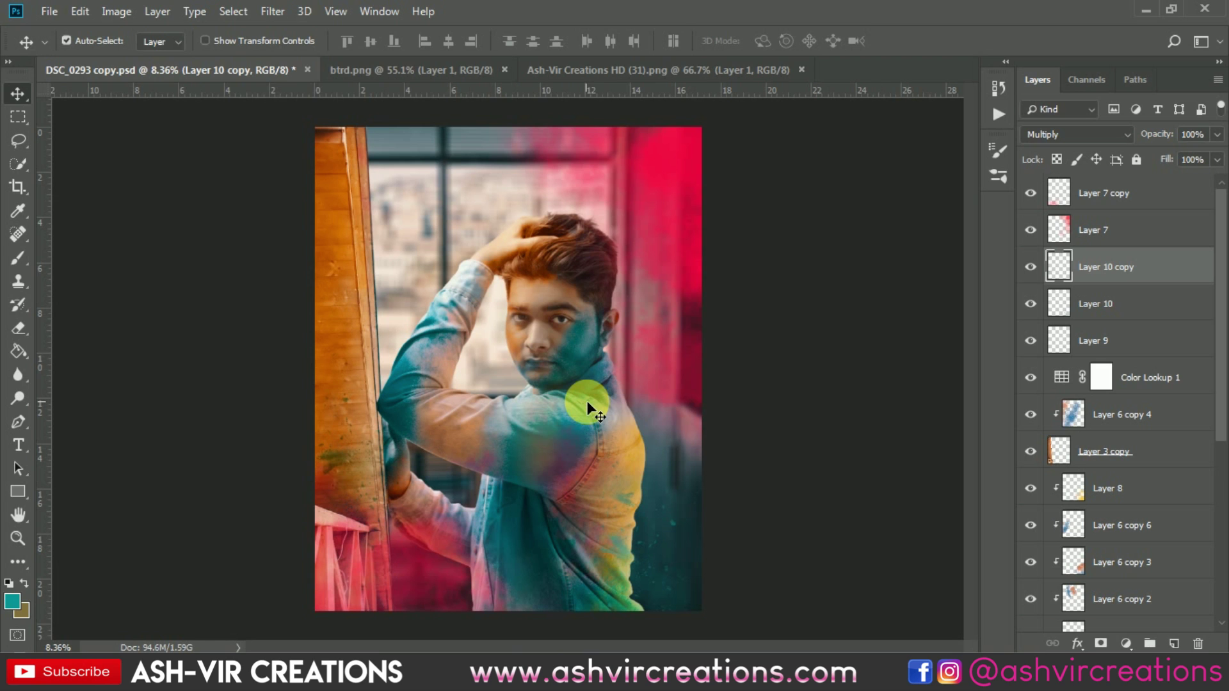
scroll(574, 367, "up", 1)
scroll(573, 367, "down", 2)
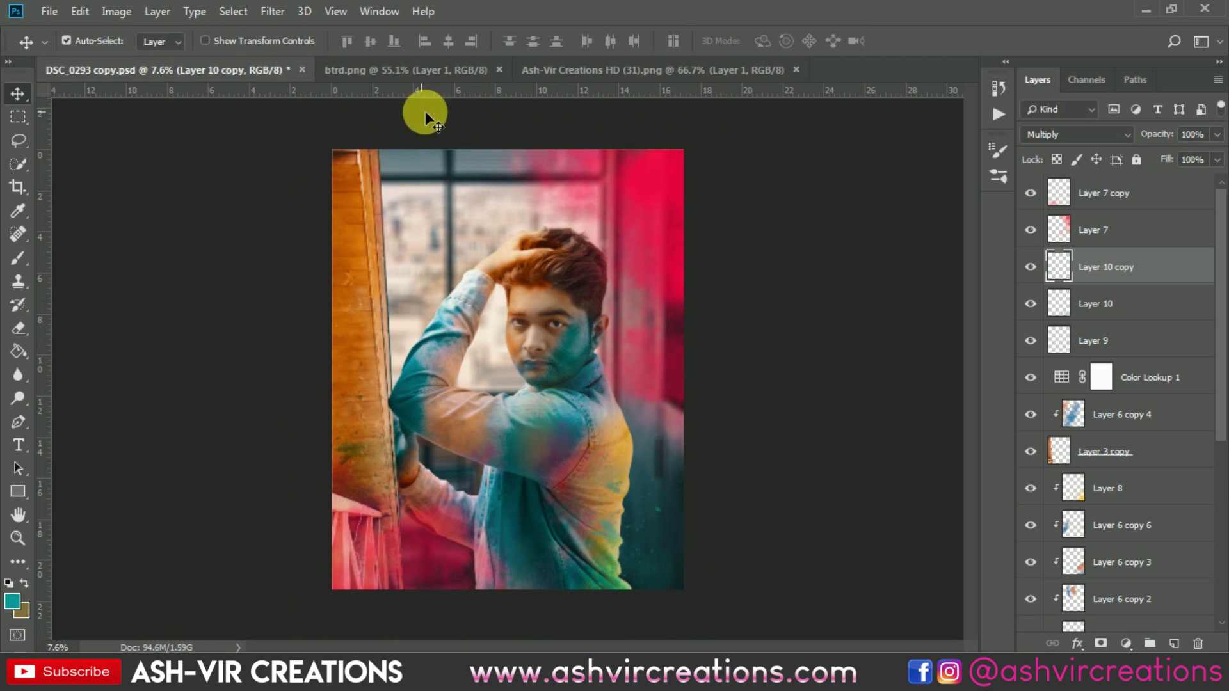
Step: Copy the orange and blue splash from btrd.png into the portrait document and place its layer directly above Layer 5
left_click(449, 65)
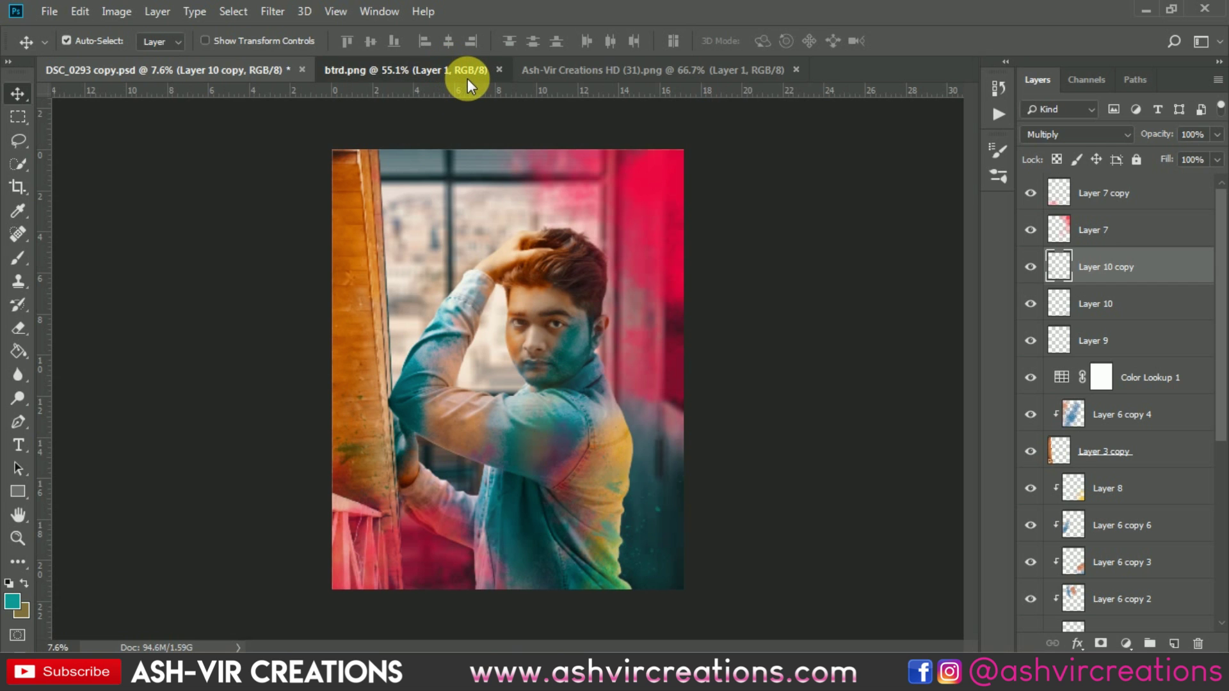
left_click(468, 78)
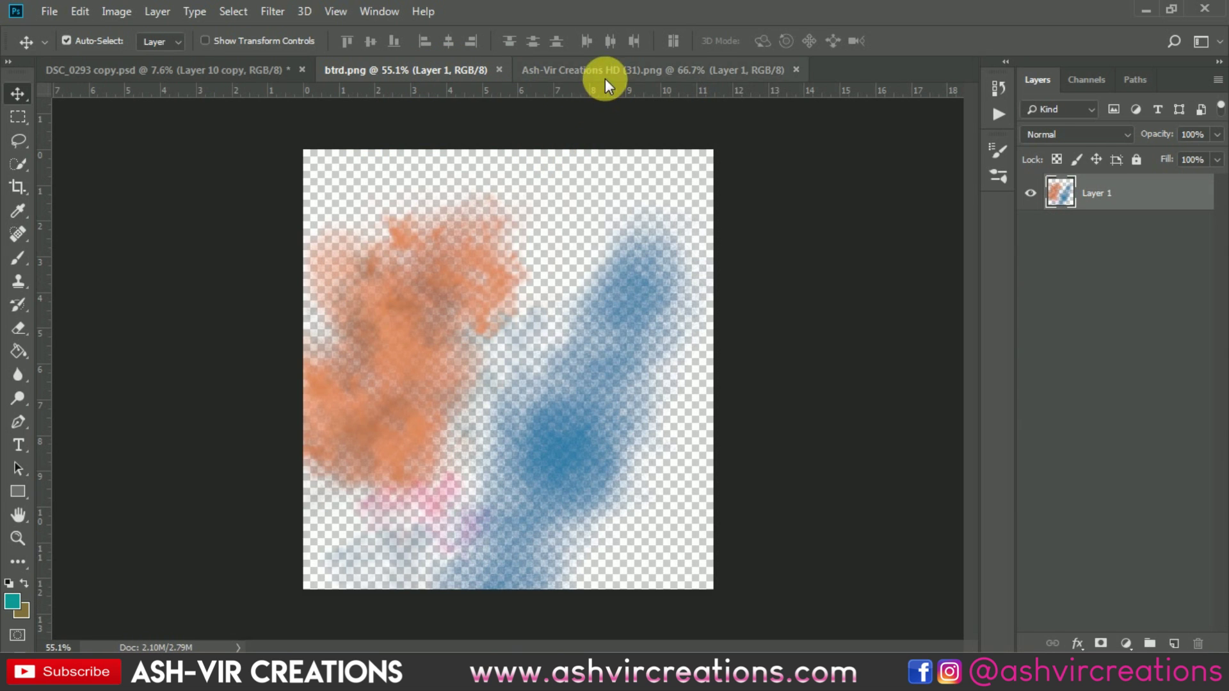
left_click_drag(317, 164, 521, 228)
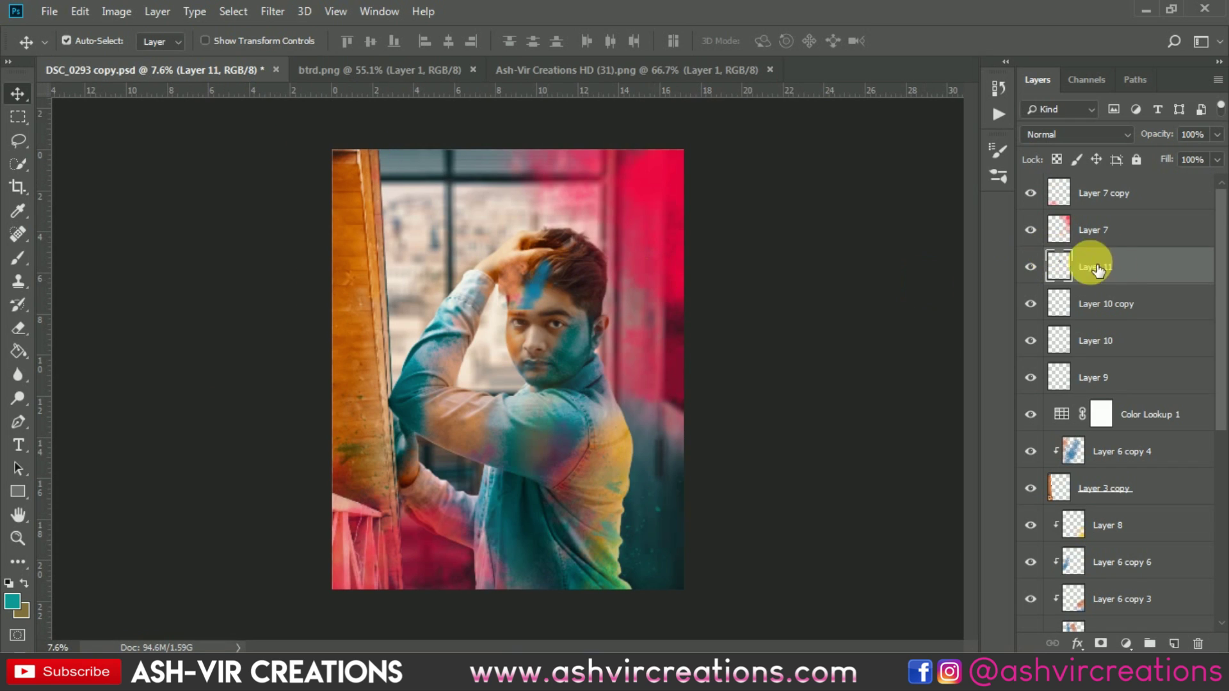
left_click_drag(1119, 272, 1195, 644)
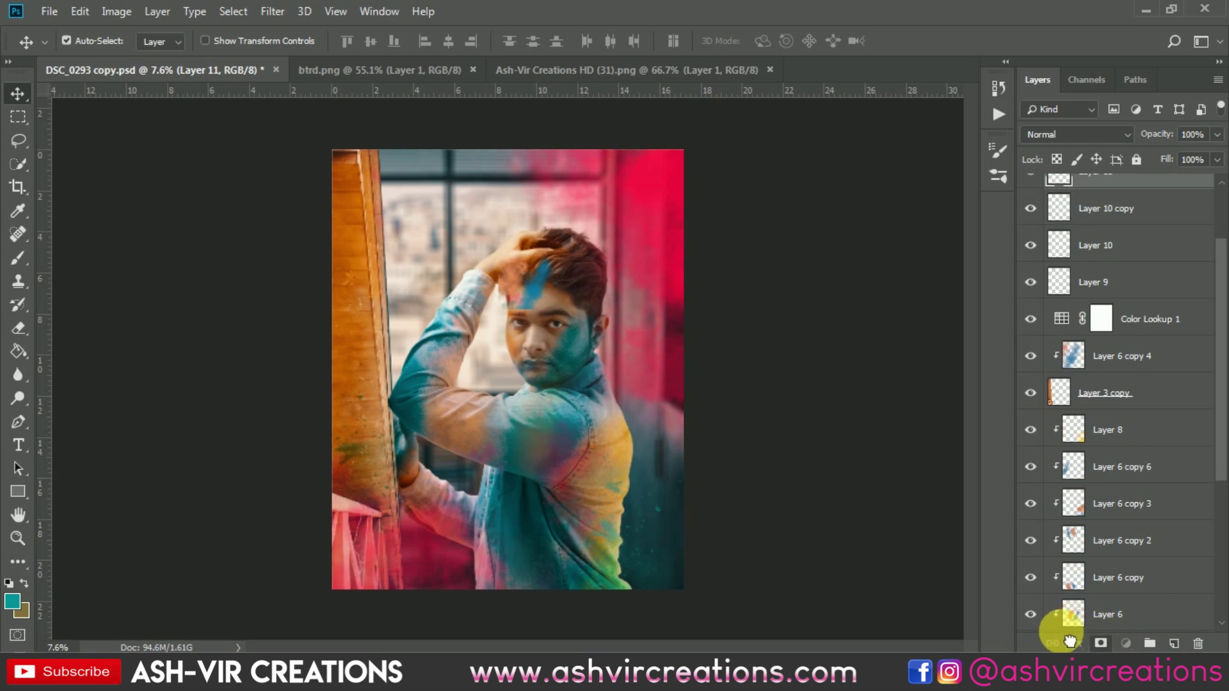
left_click_drag(1069, 642, 1108, 535)
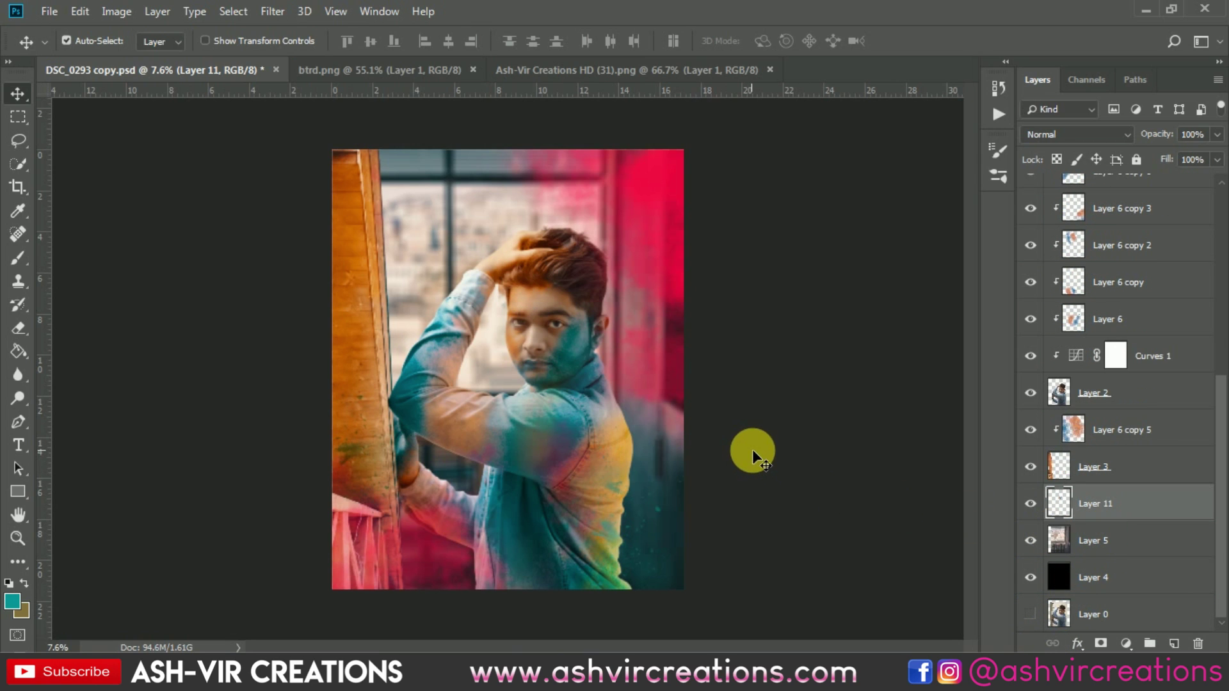
Step: Scale the Layer 11 splash to about 450%, rotate it about -2°, and place it over the background behind the man's raised arm
key("ctrl+t")
left_click_drag(555, 252, 690, 184)
left_click_drag(609, 251, 494, 428)
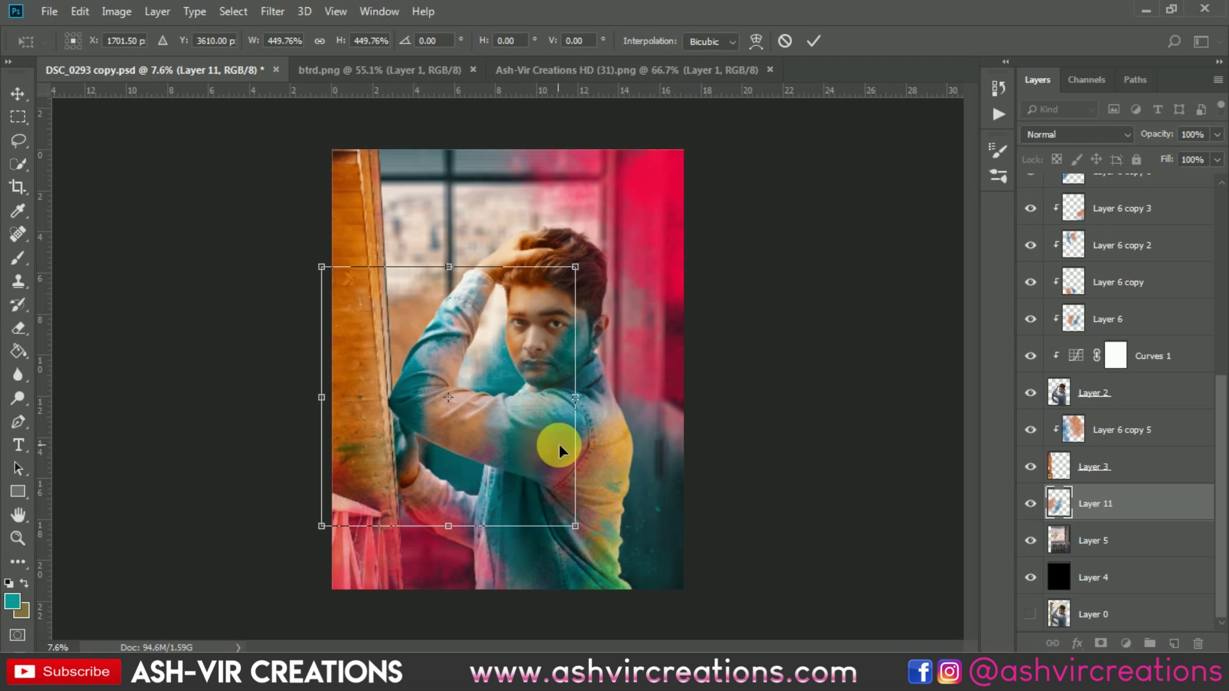
left_click_drag(560, 402, 525, 416)
scroll(517, 356, "up", 3)
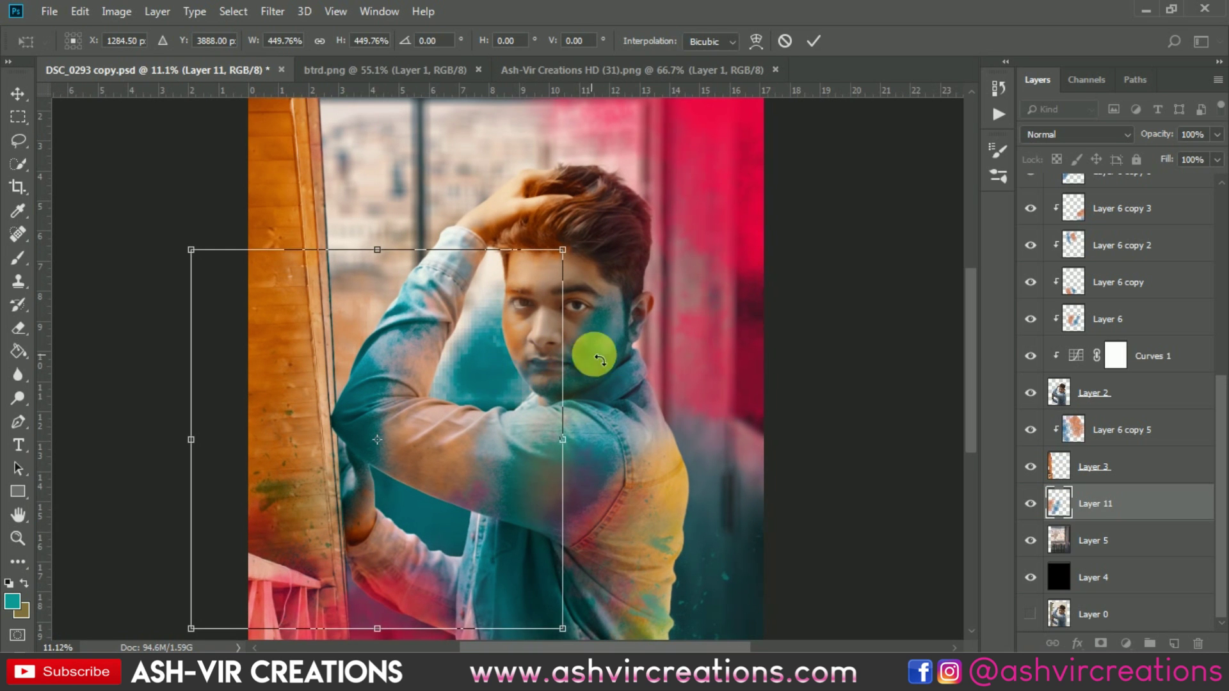
left_click_drag(592, 350, 624, 470)
left_click_drag(507, 440, 506, 267)
left_click_drag(625, 479, 549, 408)
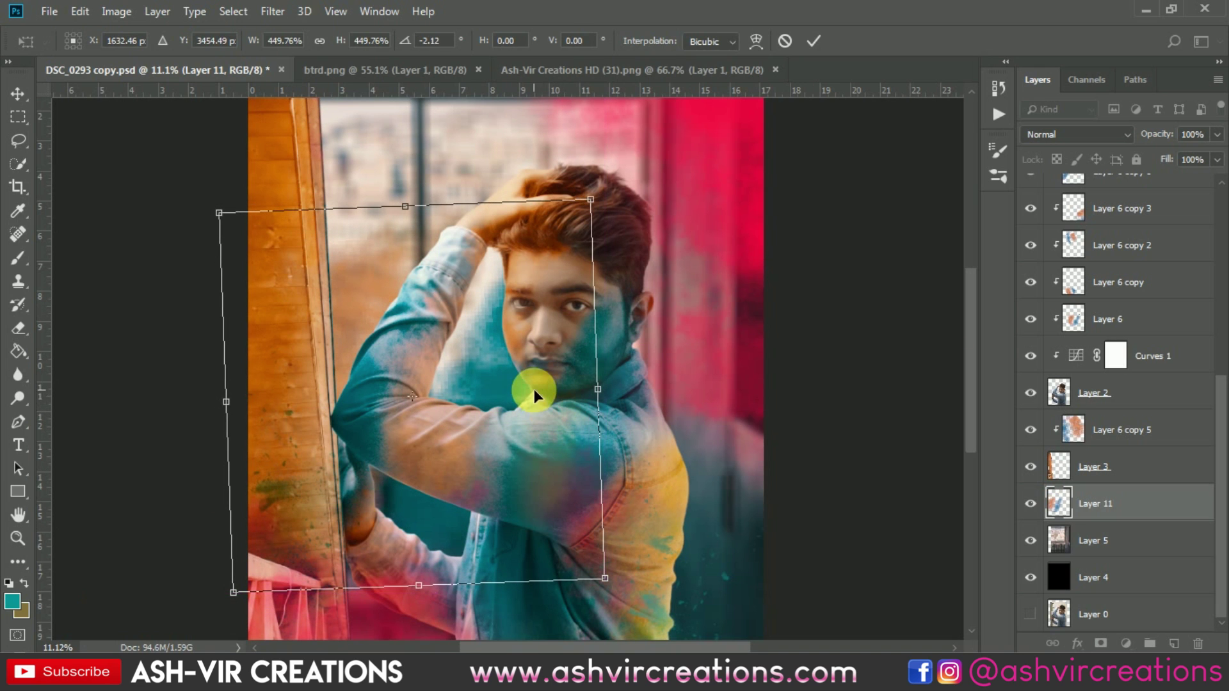
double_click(486, 358)
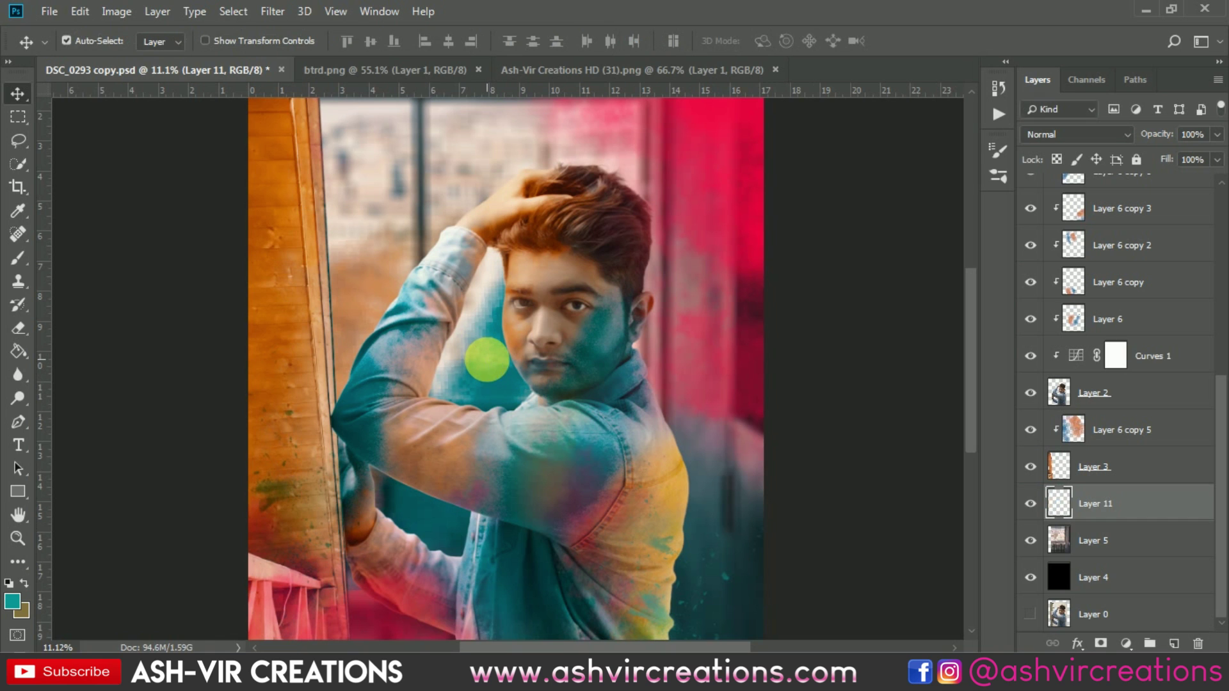
scroll(487, 359, "down", 1)
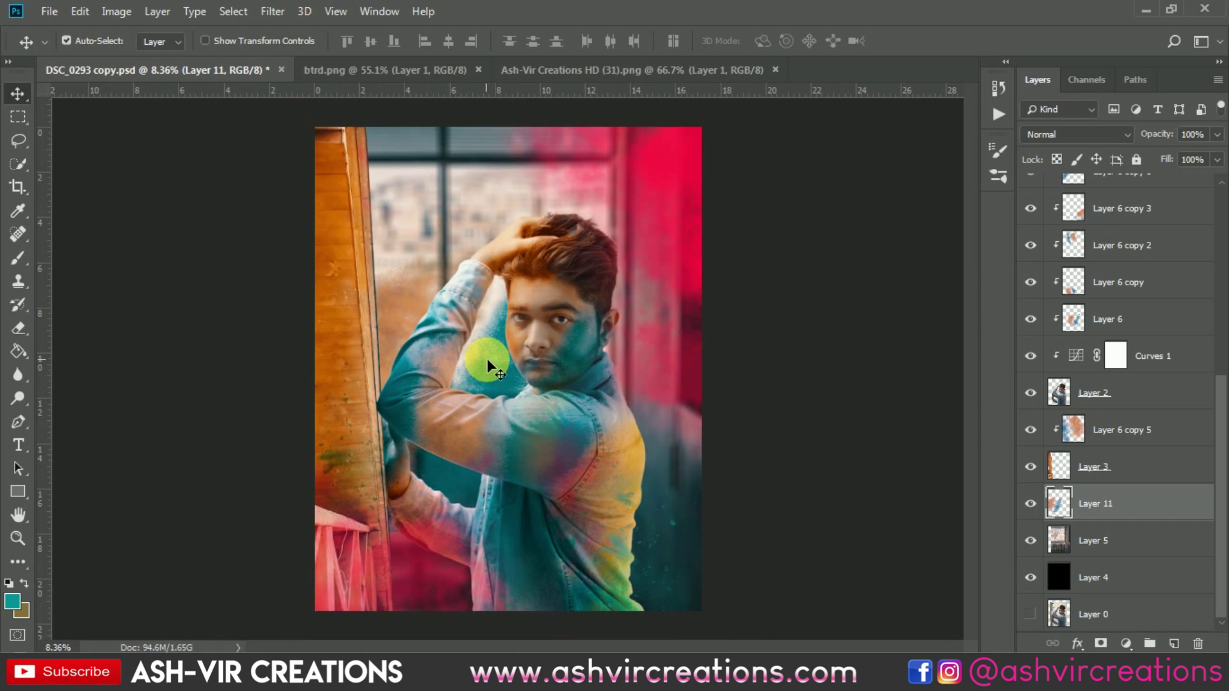
Step: Scale the Layer 11 splash to about 67% and shift it into the gap between the man's raised arm and face
left_click(1030, 504)
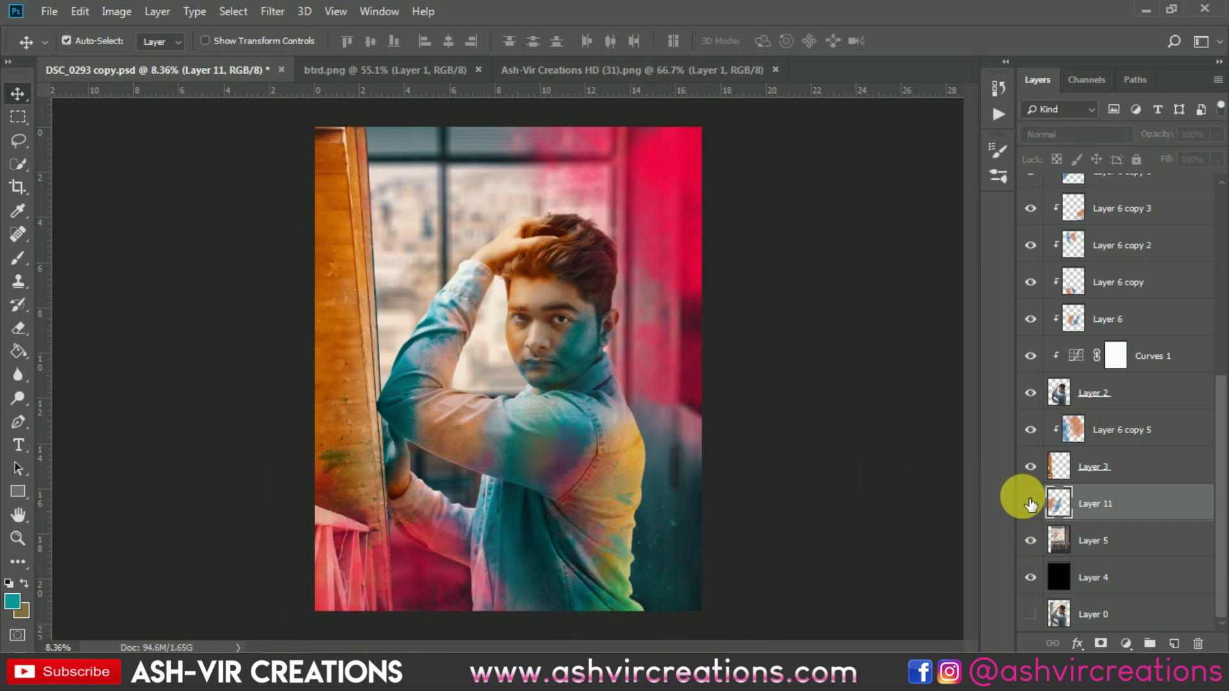
left_click(1030, 504)
key("ctrl+t")
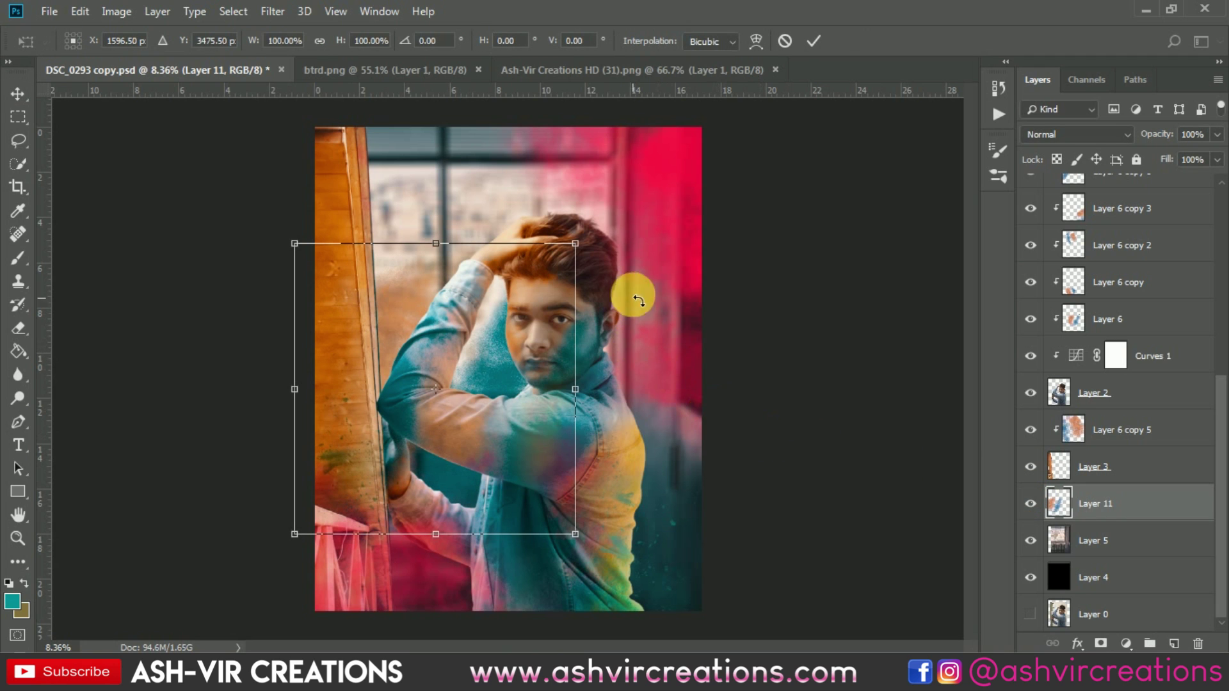
left_click_drag(576, 242, 512, 274)
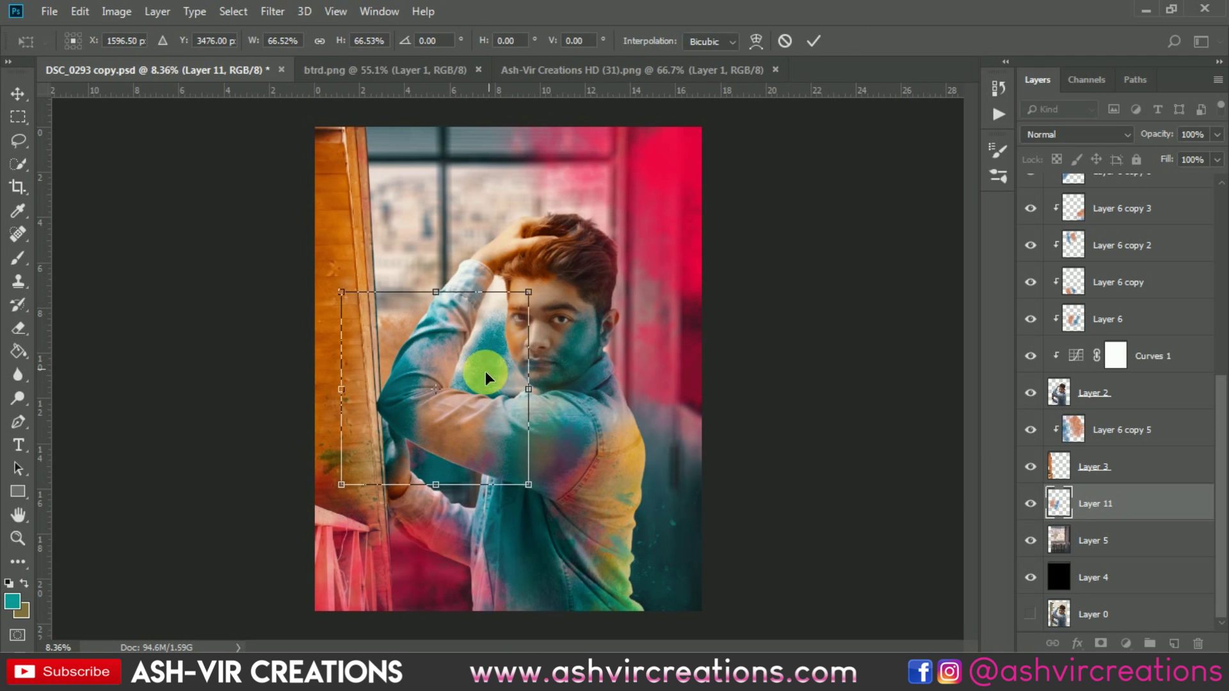
left_click_drag(485, 371, 519, 361)
left_click_drag(604, 357, 505, 354)
key("Return")
scroll(503, 354, "up", 5)
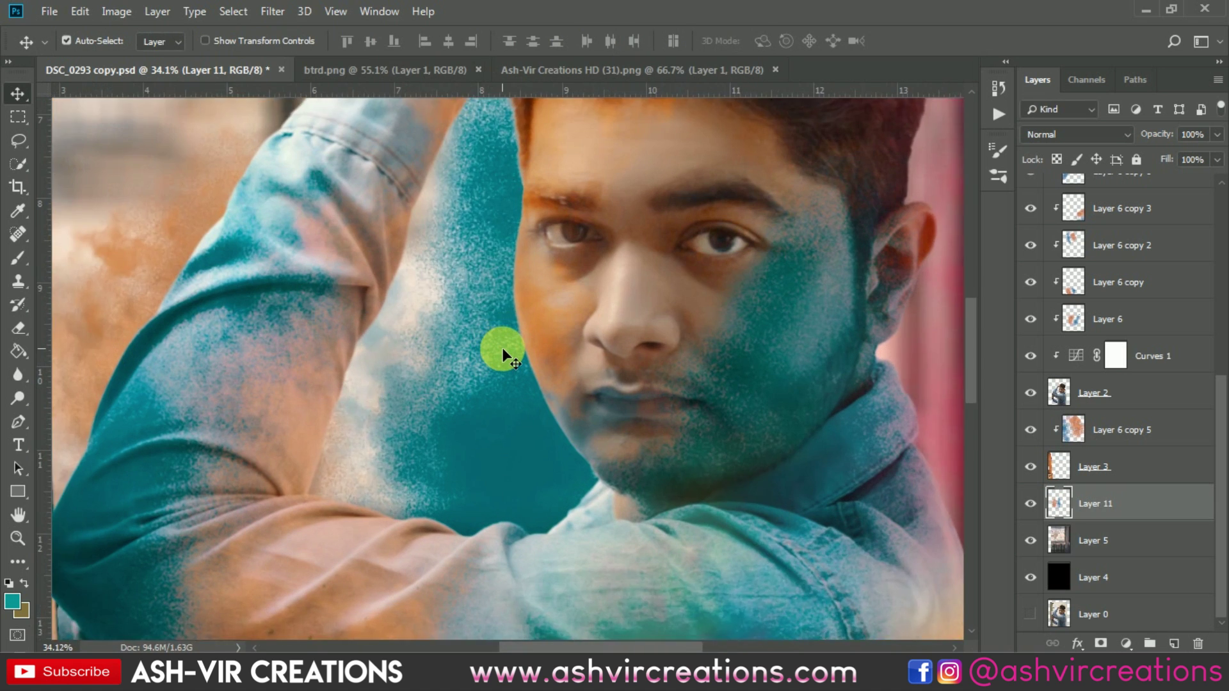
scroll(502, 347, "down", 4)
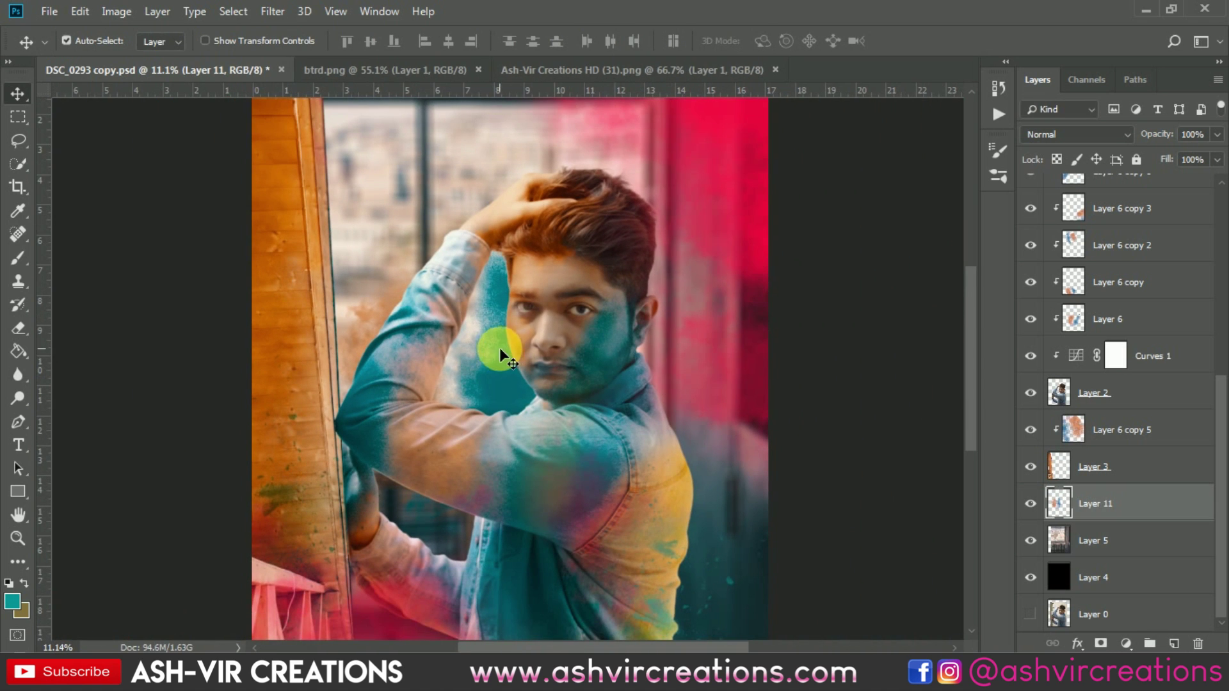
Step: Hide Layer 11 and copy the yellow and pink splash from Ash-Vir Creations HD (31).png into the portrait above it
left_click(1030, 504)
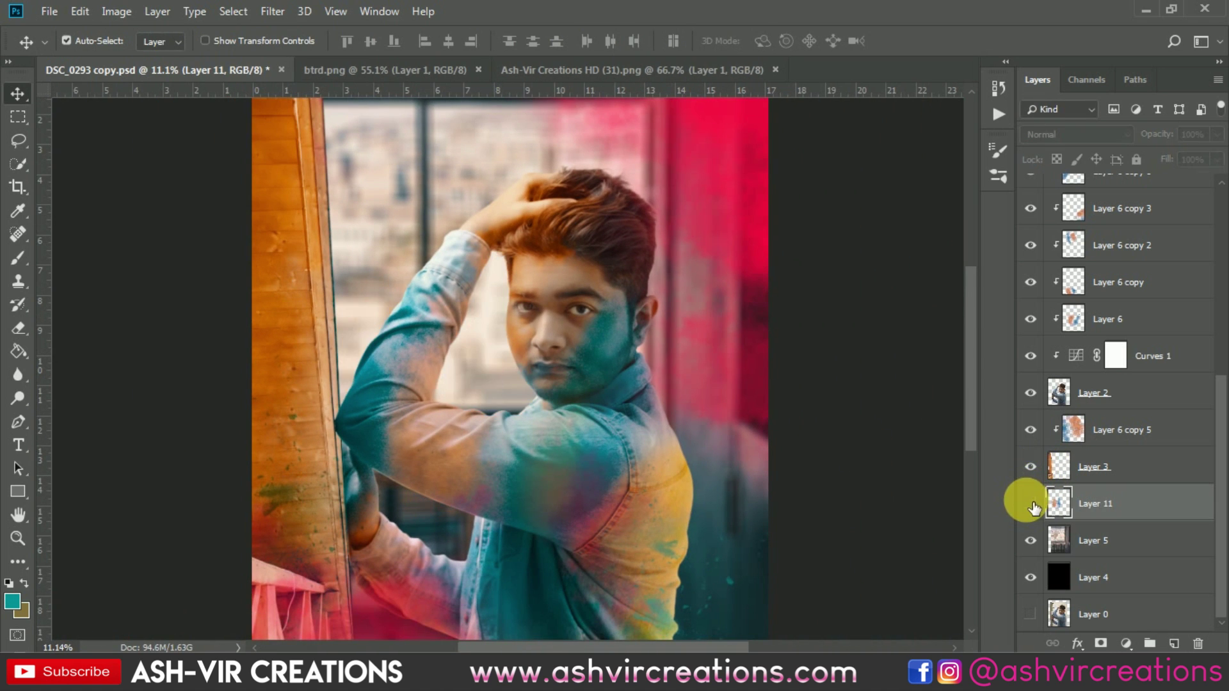
left_click(559, 68)
left_click_drag(658, 228, 435, 247)
scroll(442, 252, "down", 3)
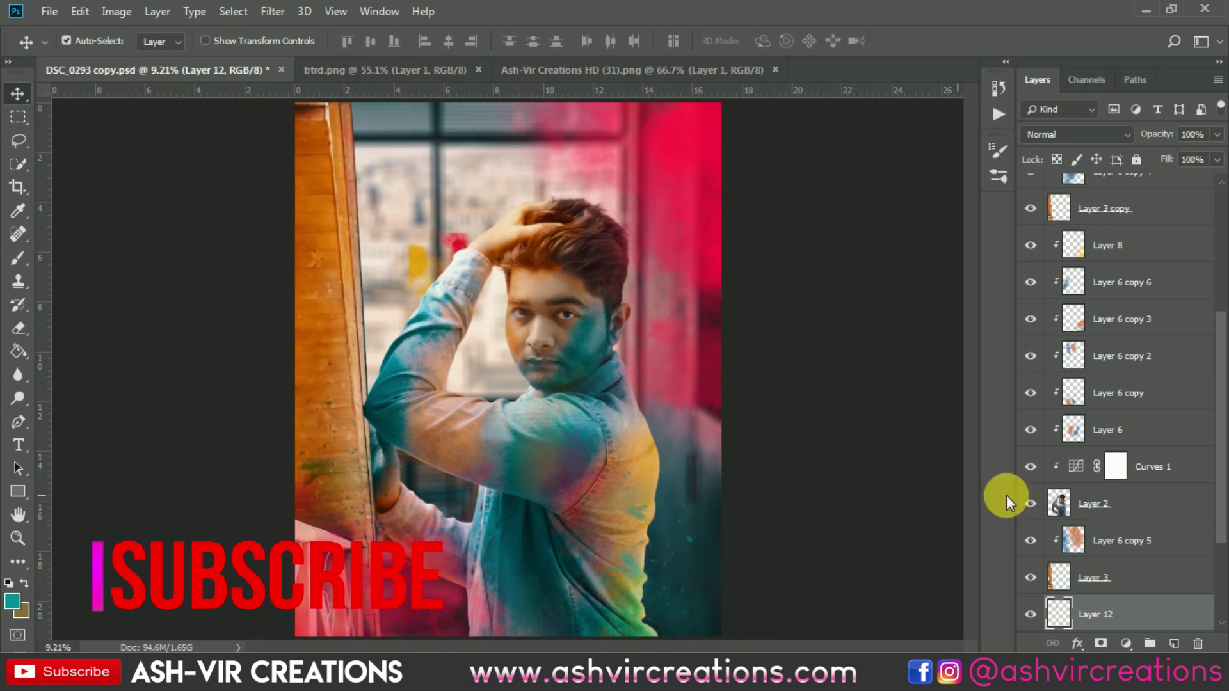
scroll(1219, 546, "down", 4)
scroll(650, 440, "up", 3)
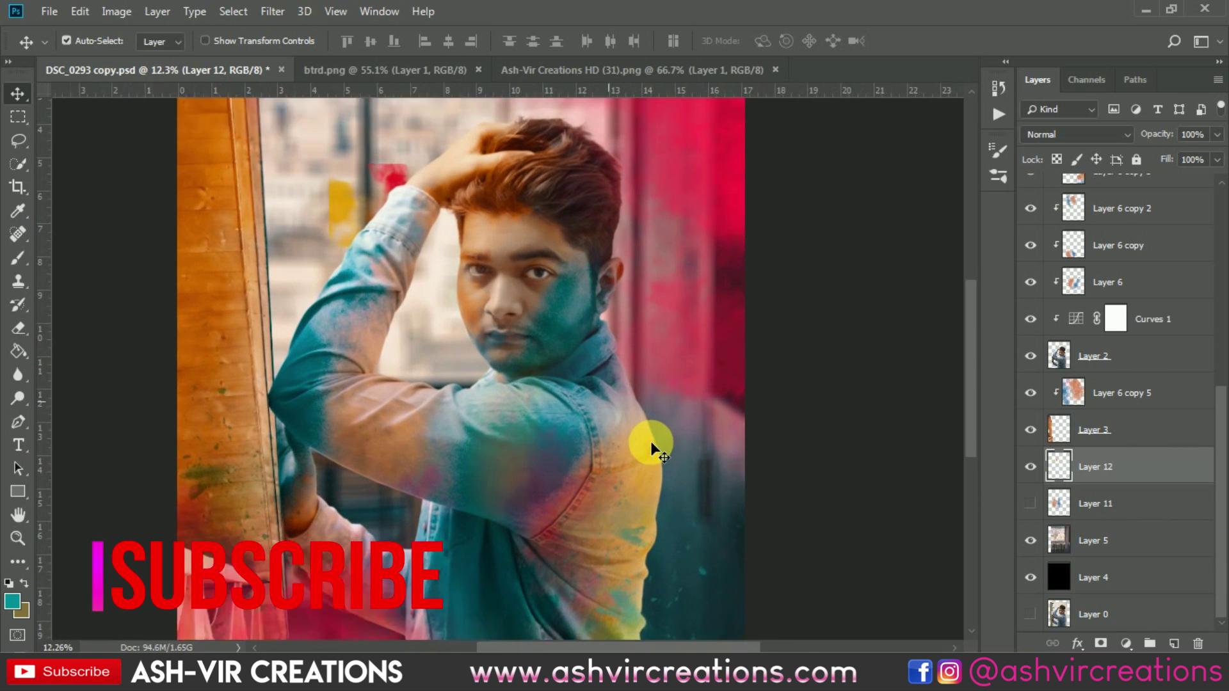
Step: Scale the Layer 12 splash to about 610% and place its pink area behind the man's raised arm and face
key("ctrl+t")
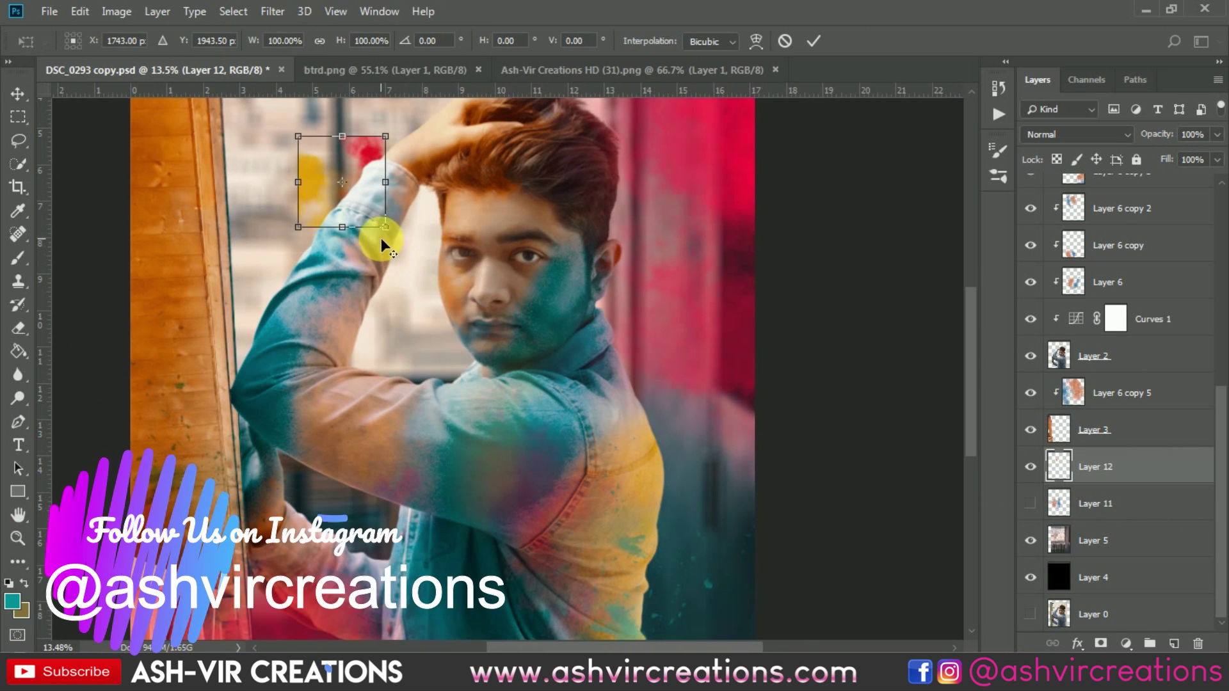
mouse_move(385, 228)
left_mouse_down()
mouse_move(475, 341)
mouse_move(431, 421)
mouse_move(417, 501)
mouse_move(459, 226)
mouse_move(502, 282)
left_mouse_up()
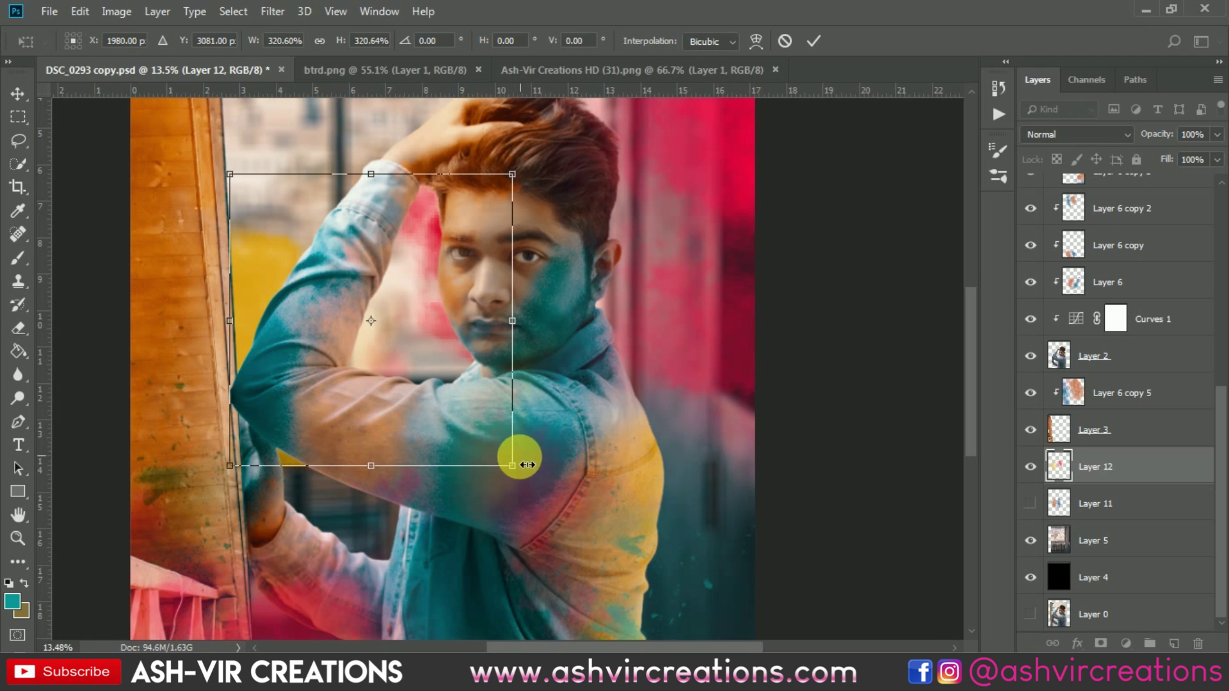
left_click_drag(521, 460, 589, 570)
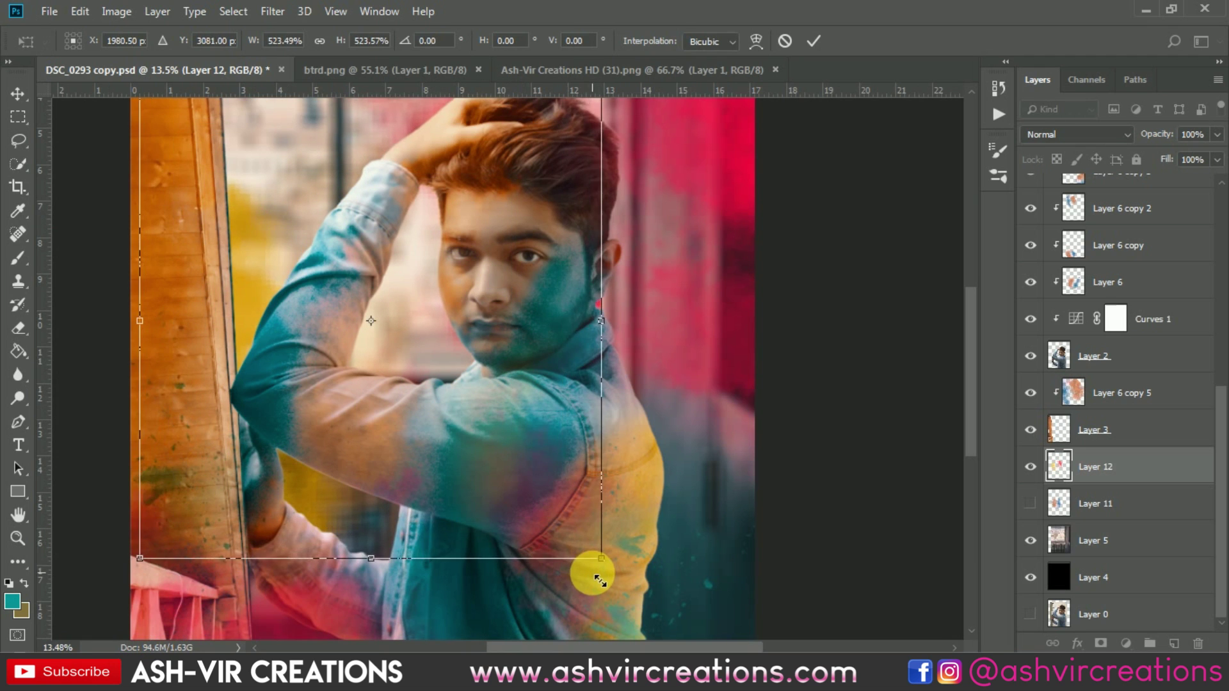
left_click_drag(475, 376, 433, 422)
scroll(449, 347, "down", 2)
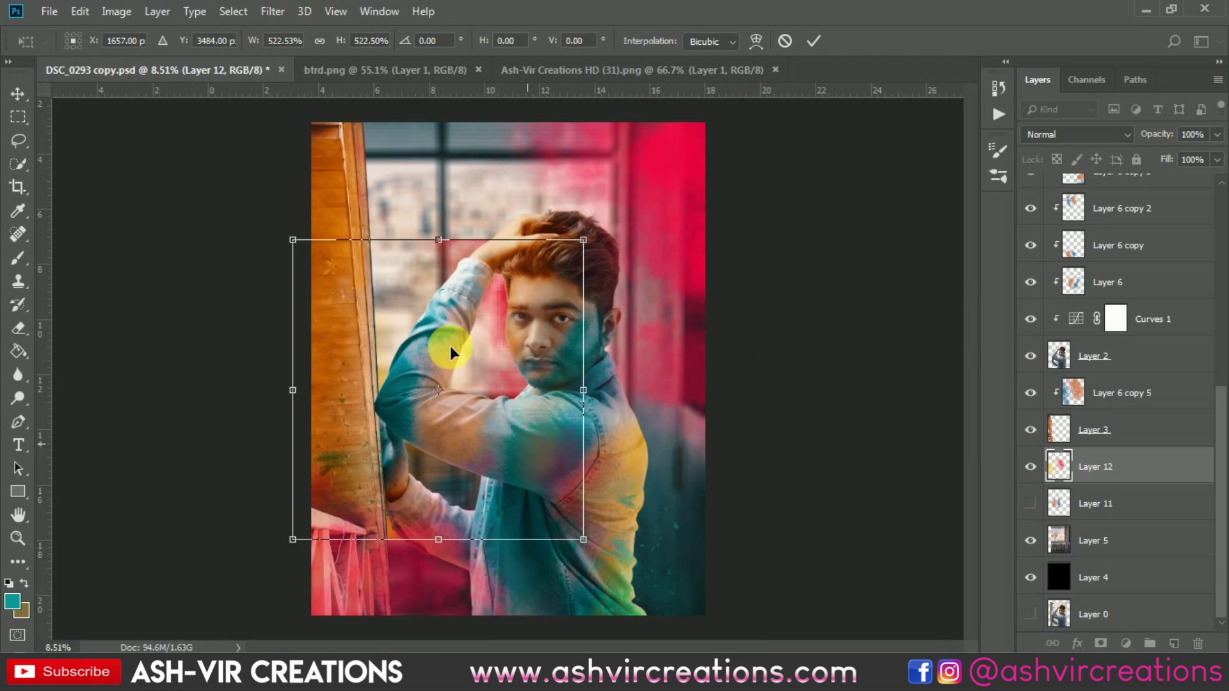
mouse_move(547, 347)
left_mouse_down()
mouse_move(513, 350)
mouse_move(539, 297)
mouse_move(530, 359)
left_mouse_up()
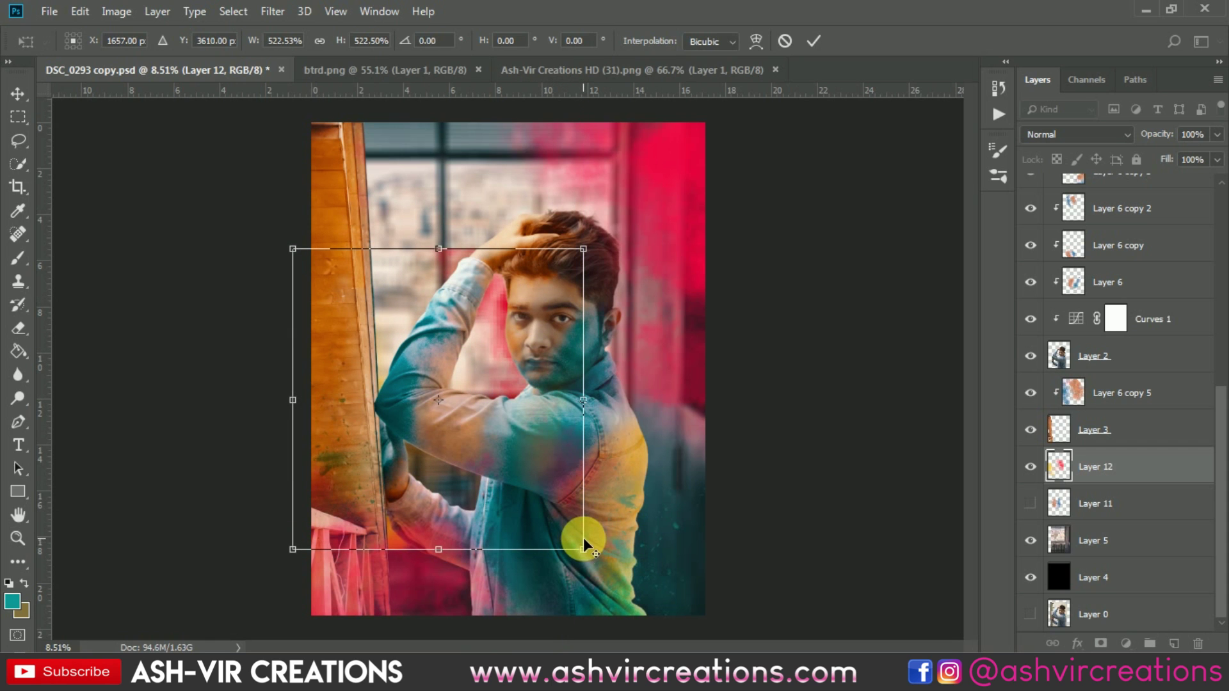
left_click_drag(582, 539, 609, 578)
mouse_move(559, 428)
left_mouse_down()
mouse_move(533, 424)
mouse_move(539, 450)
mouse_move(541, 437)
left_mouse_up()
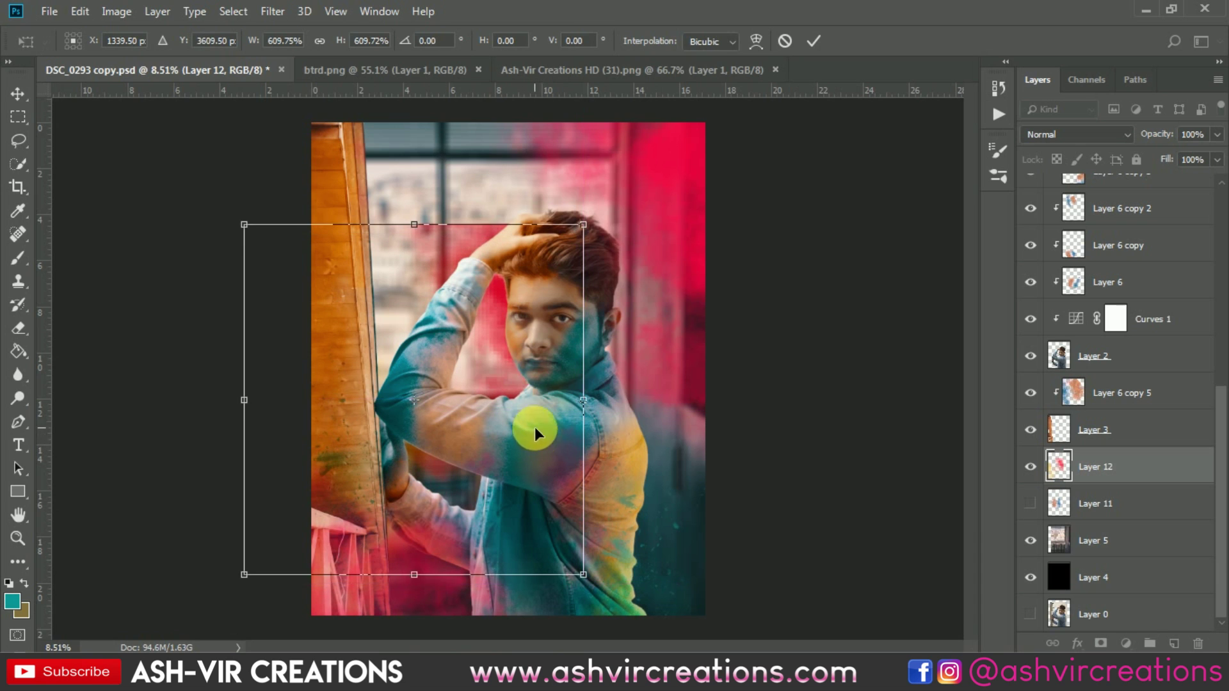
key("Return")
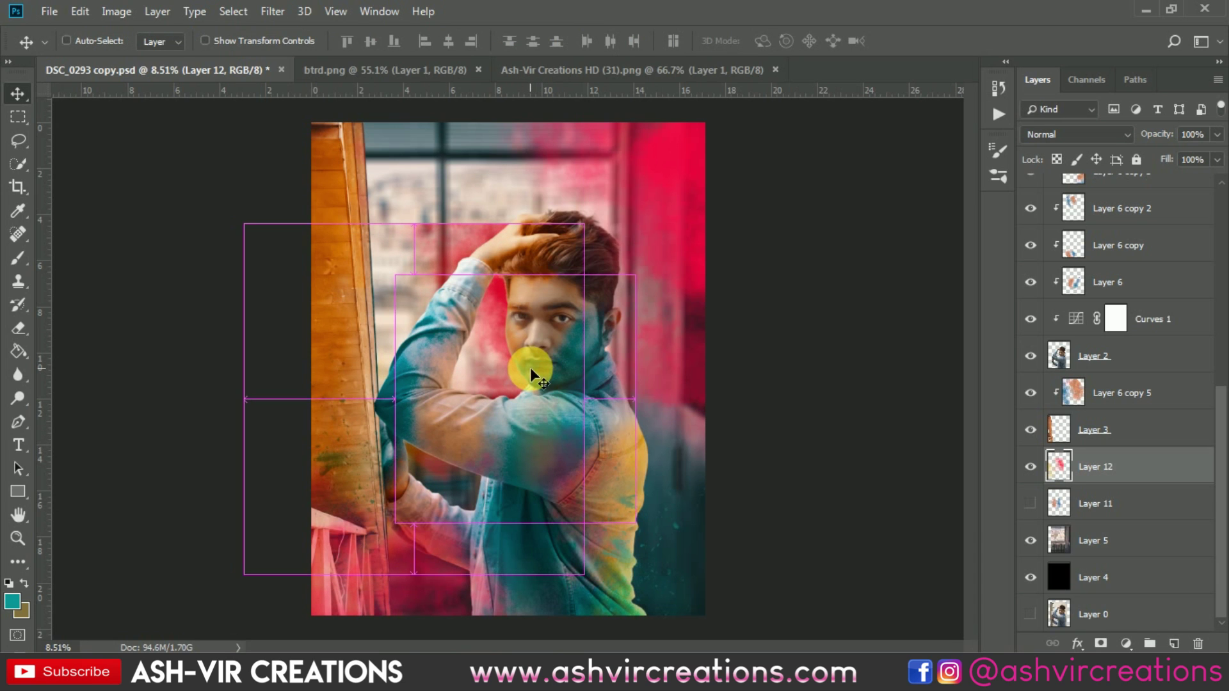
Step: Shift the hue of Layer 12 with Hue/Saturation to turn its pink splash magenta-purple
key("ctrl+u")
left_click_drag(949, 315, 907, 314)
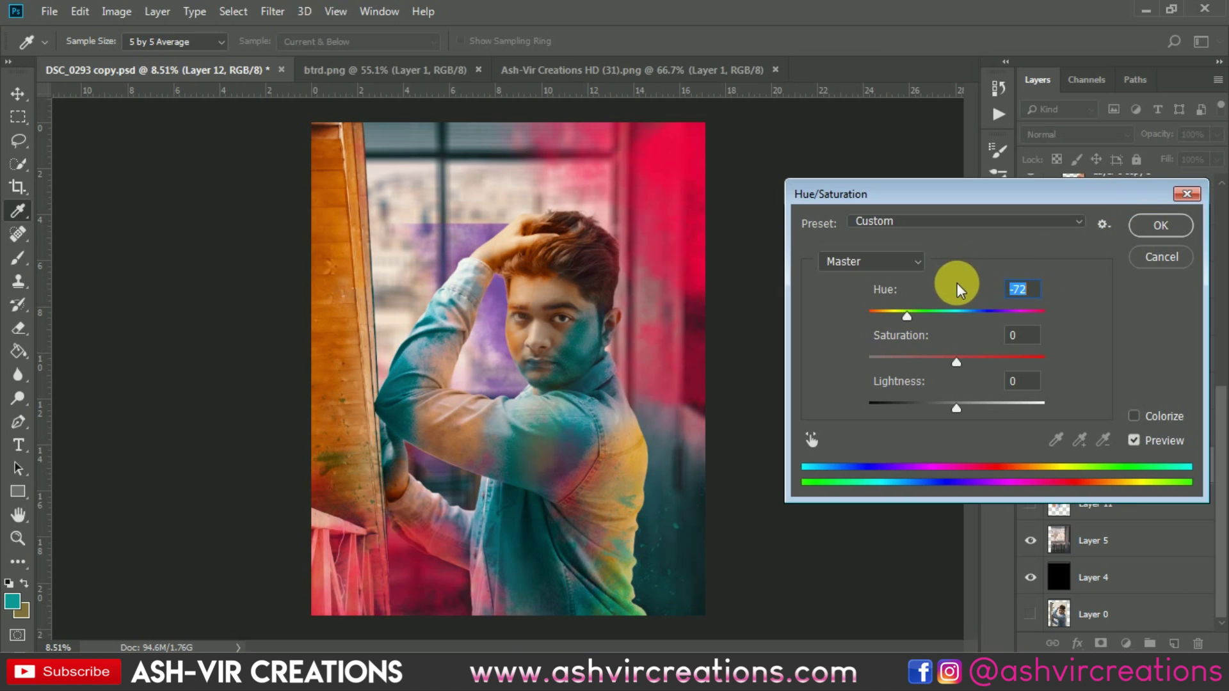
mouse_move(906, 313)
left_mouse_down()
mouse_move(886, 312)
mouse_move(939, 314)
mouse_move(916, 313)
left_mouse_up()
left_click(1161, 225)
Step: Rotate Layer 12 about 19° and place its red splash beside the wooden panel and its purple area behind the man's head
key("v")
left_click_drag(667, 302, 660, 307)
key("ctrl+t")
left_click_drag(632, 266, 658, 352)
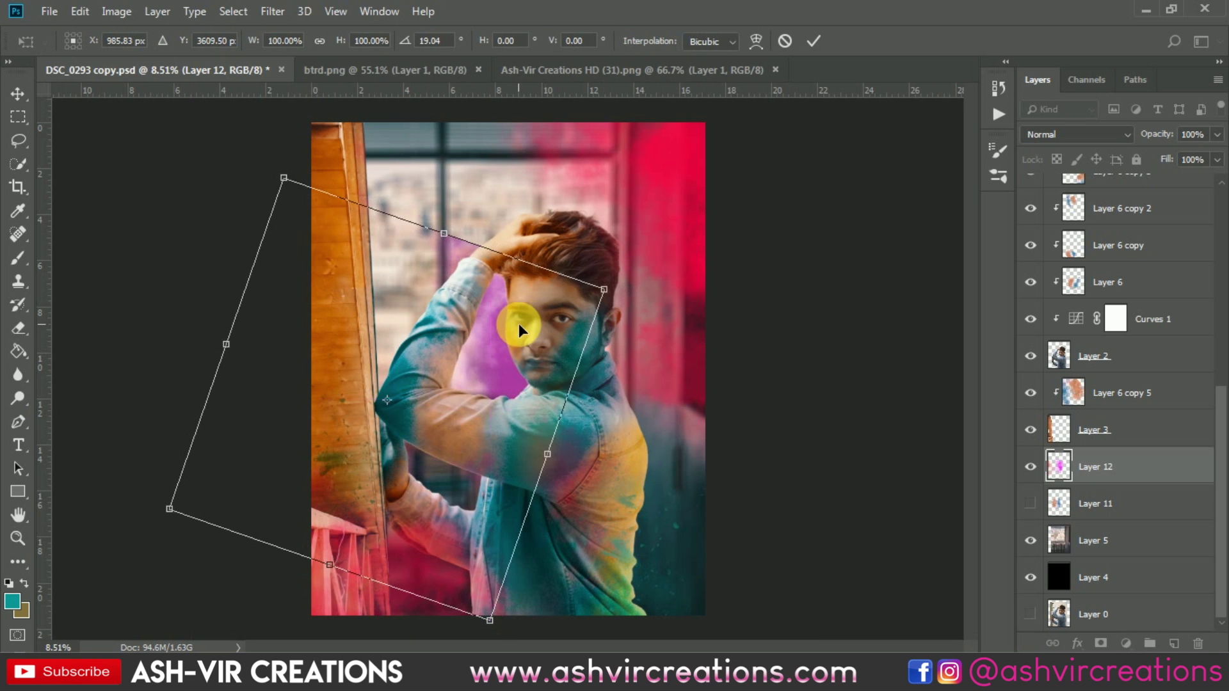
left_click_drag(518, 324, 565, 327)
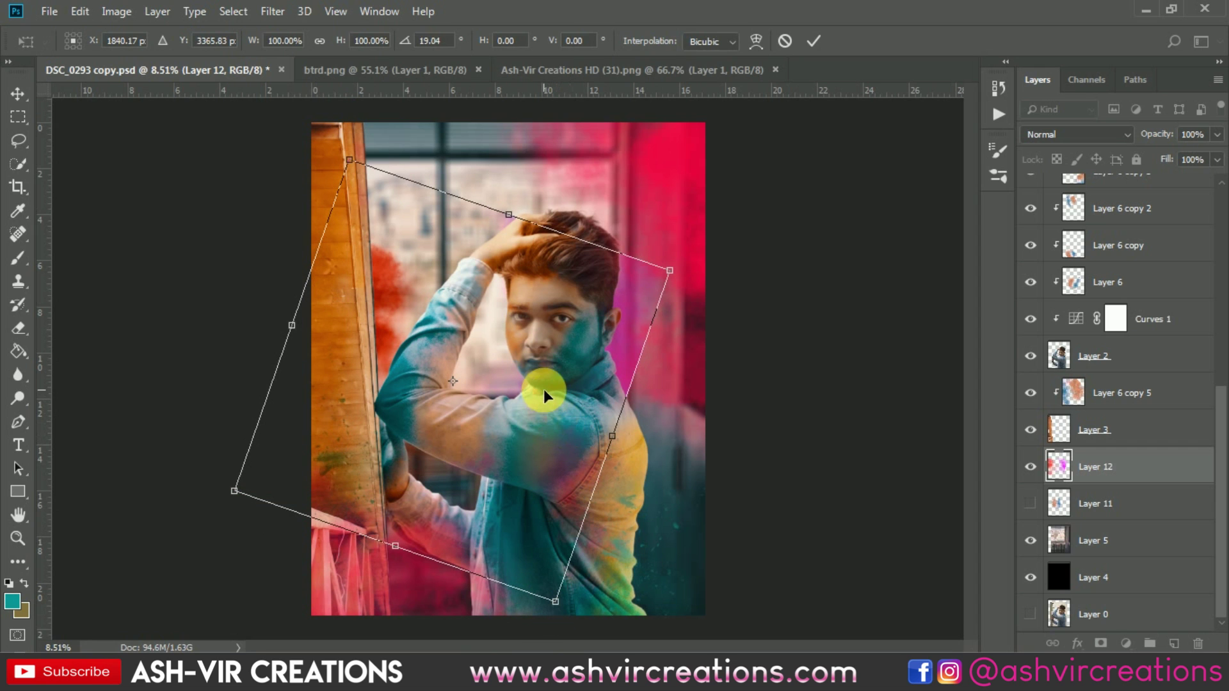
left_click_drag(543, 389, 530, 356)
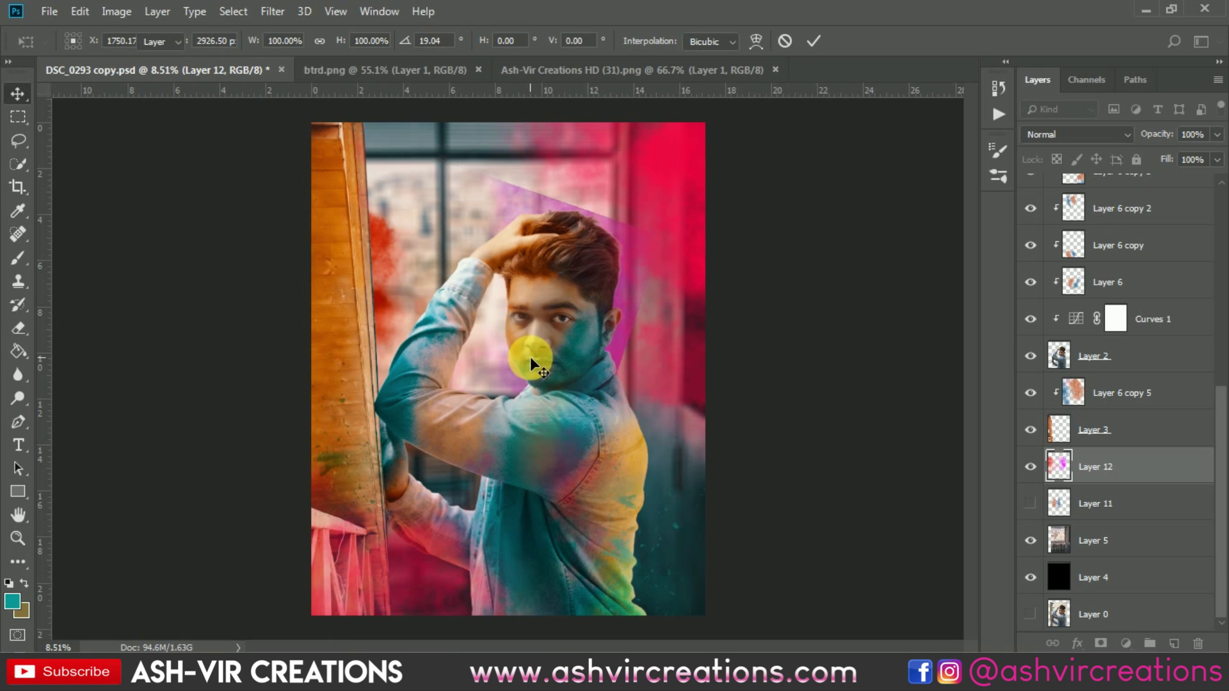
key("Return")
Step: Duplicate Layer 12, hide the copy, and erase the purple area from Layer 12, keeping only the red splash beside the wooden panel
key("ctrl+j")
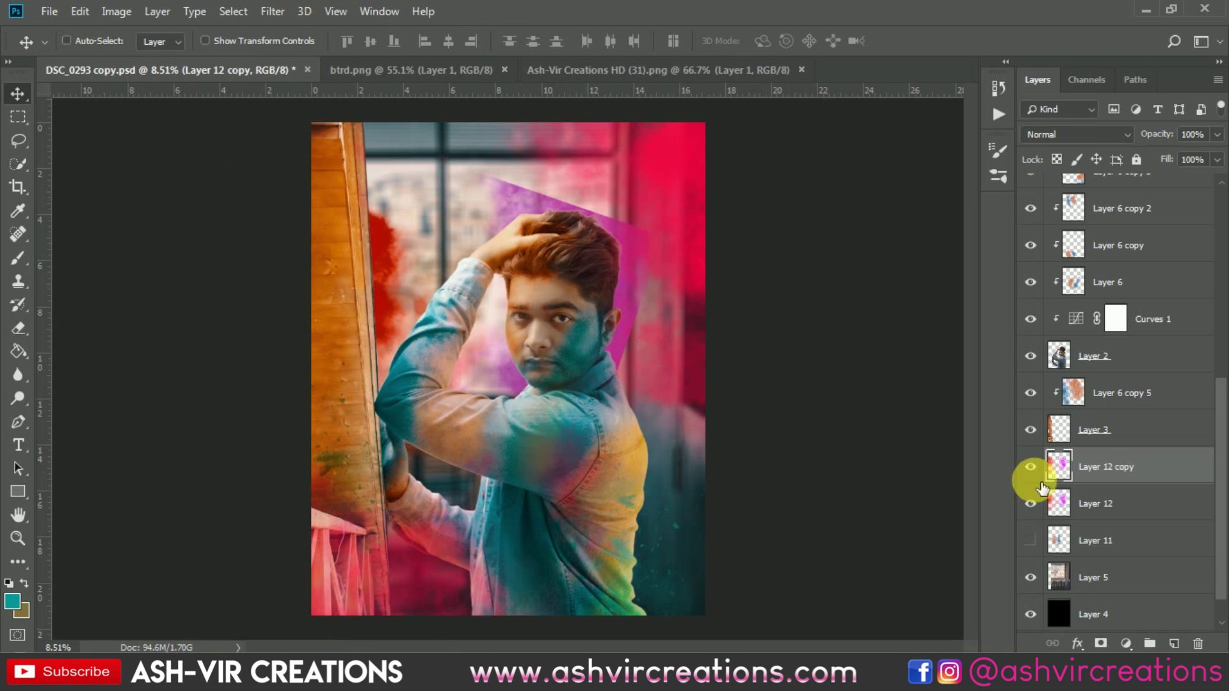
left_click(1030, 466)
left_click(1088, 503)
scroll(506, 279, "up", 1)
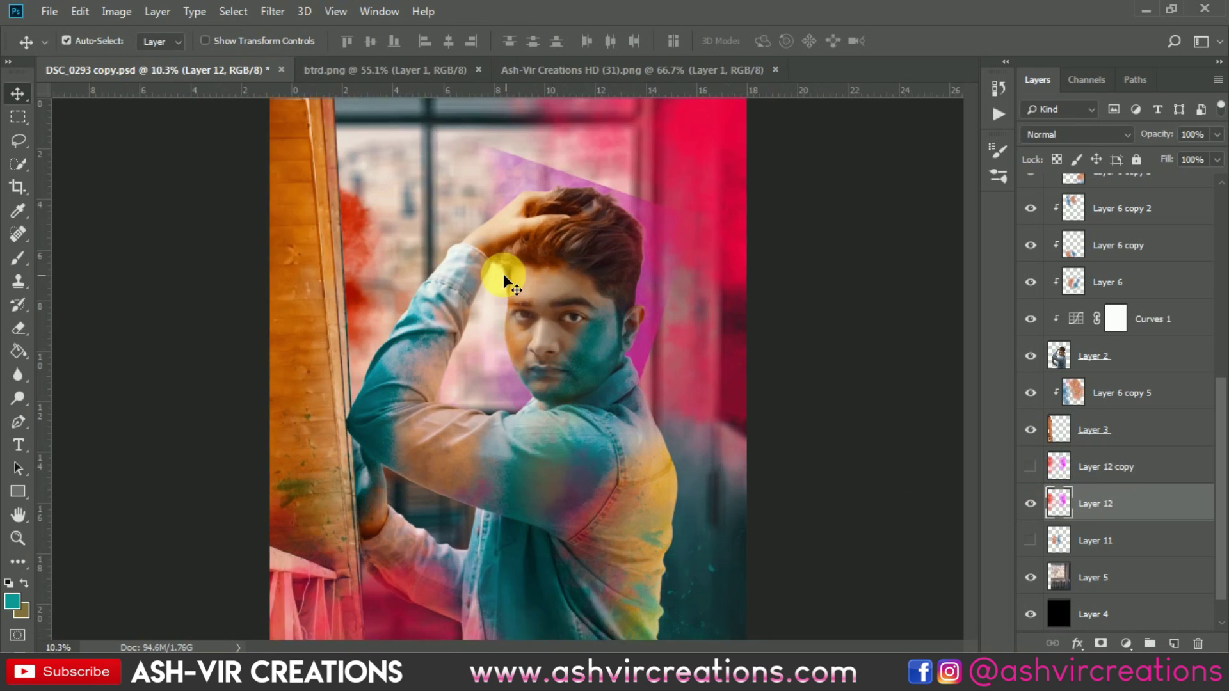
key("e")
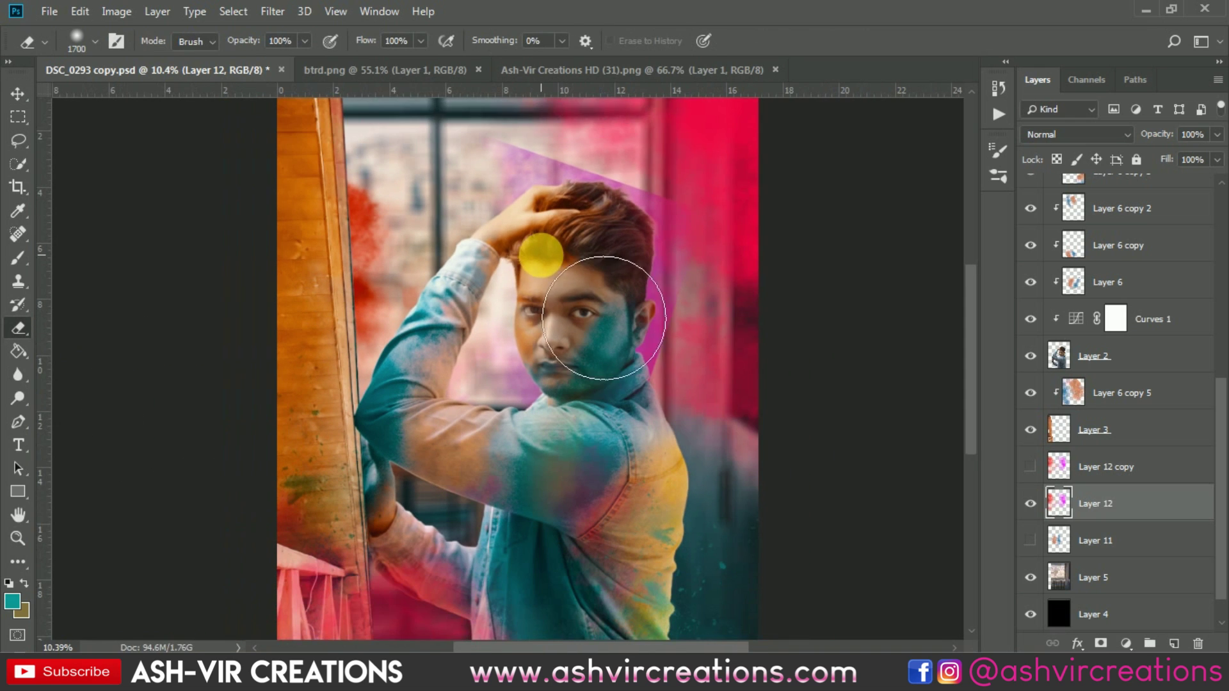
mouse_move(603, 318)
left_mouse_down()
mouse_move(576, 219)
mouse_move(573, 511)
mouse_move(585, 431)
mouse_move(659, 198)
mouse_move(749, 307)
mouse_move(705, 511)
mouse_move(709, 273)
mouse_move(576, 193)
mouse_move(624, 353)
mouse_move(637, 495)
mouse_move(622, 527)
mouse_move(638, 490)
mouse_move(619, 254)
mouse_move(626, 554)
mouse_move(638, 534)
mouse_move(519, 209)
left_mouse_up()
left_click(1031, 503)
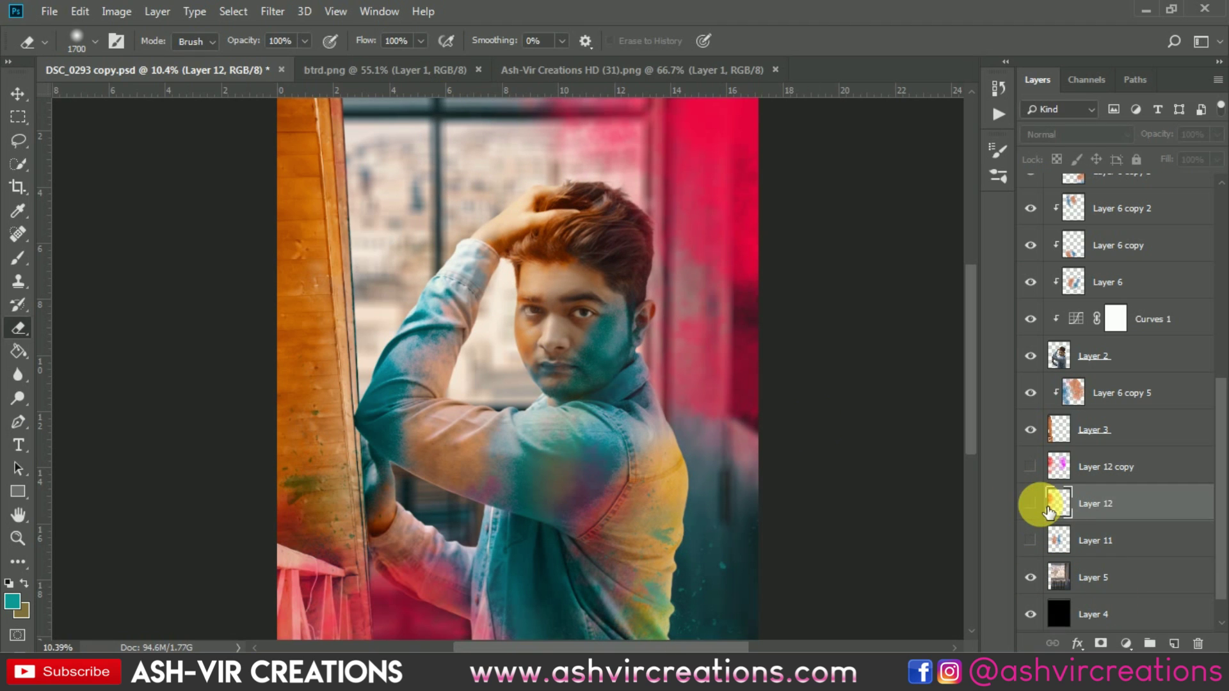
left_click(1037, 505)
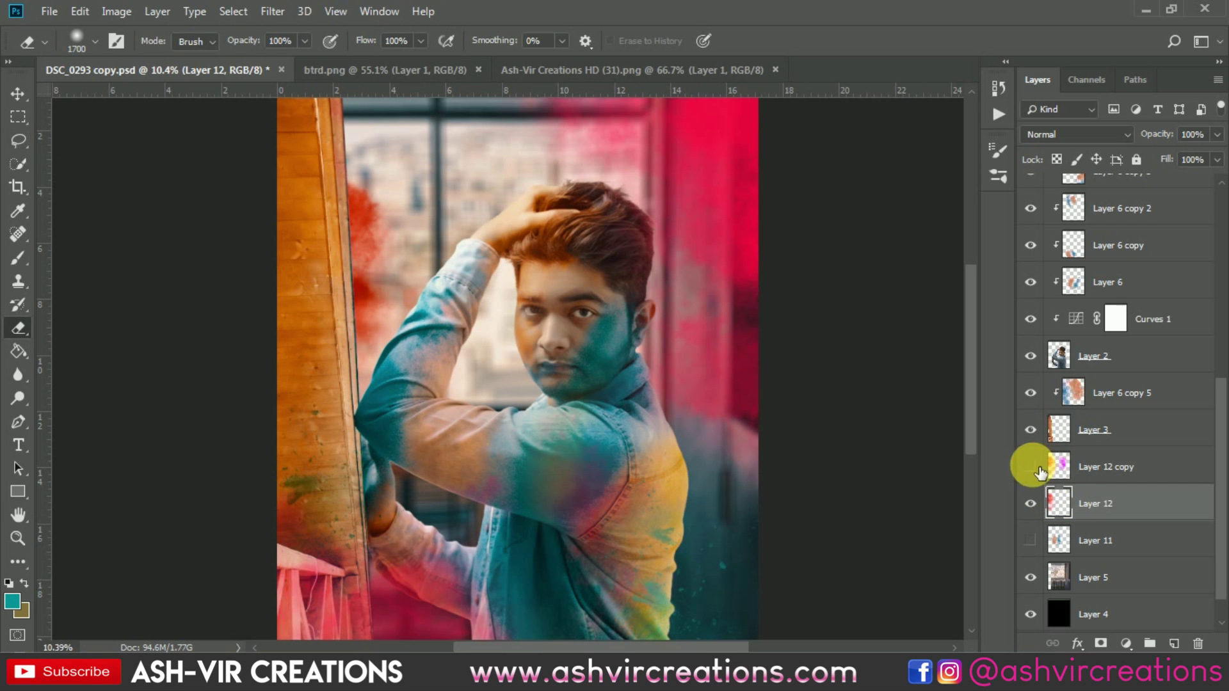
Step: Show Layer 12 copy and move its purple splash into the gap between the man's raised arm and face
left_click(1031, 468)
left_click(1088, 477)
key("v")
left_click_drag(777, 391, 518, 359)
key("ctrl+t")
key("Return")
Step: Erase the parts of Layer 12 copy outside the arm gap, including the hard purple edge above the man's hair
scroll(508, 356, "up", 1)
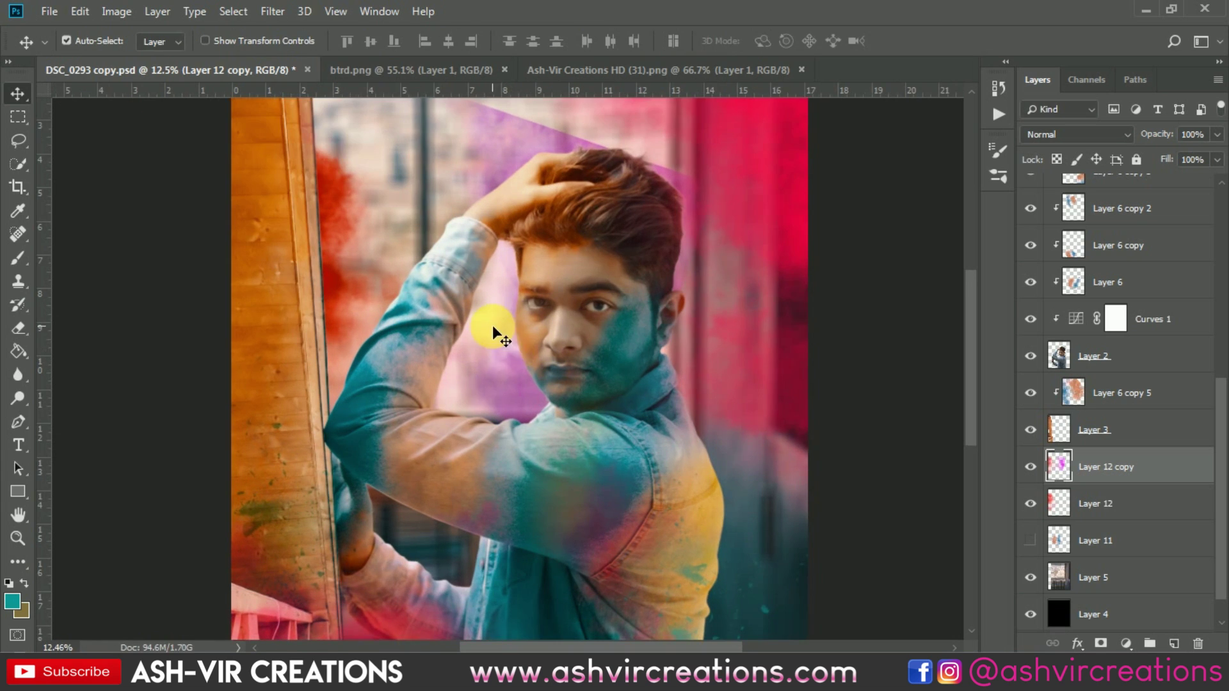
scroll(493, 332, "down", 1)
left_click(1030, 467)
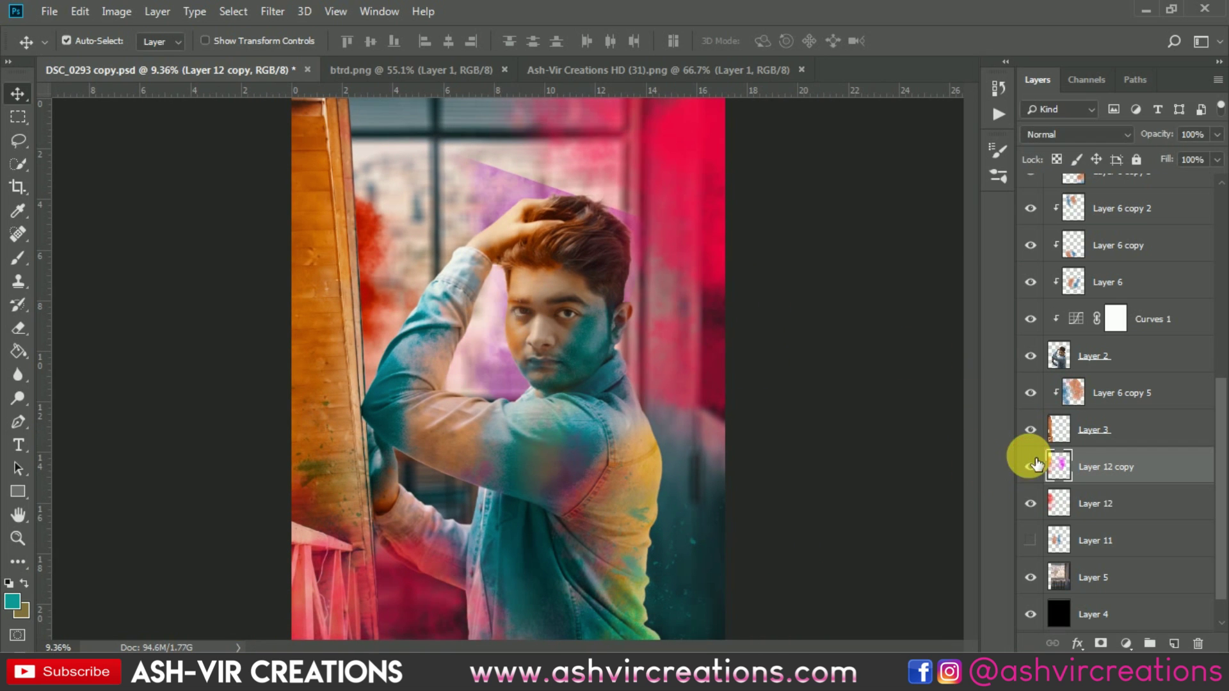
key("e")
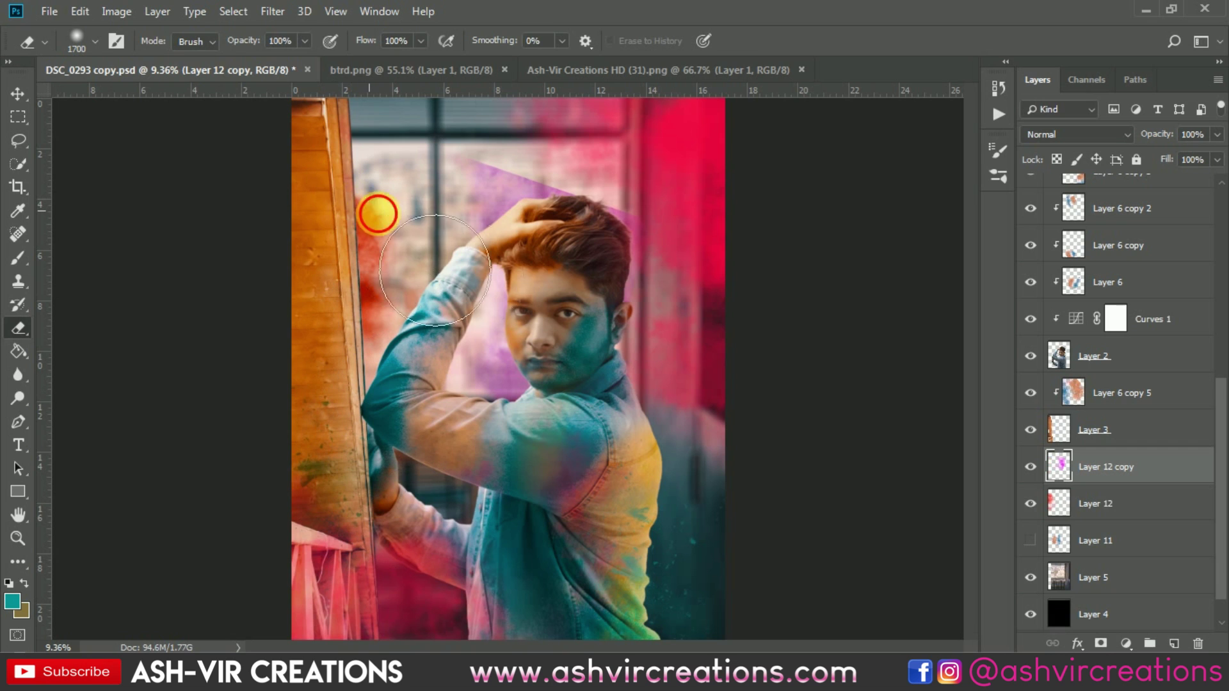
mouse_move(378, 212)
left_mouse_down()
mouse_move(466, 171)
mouse_move(704, 251)
left_mouse_up()
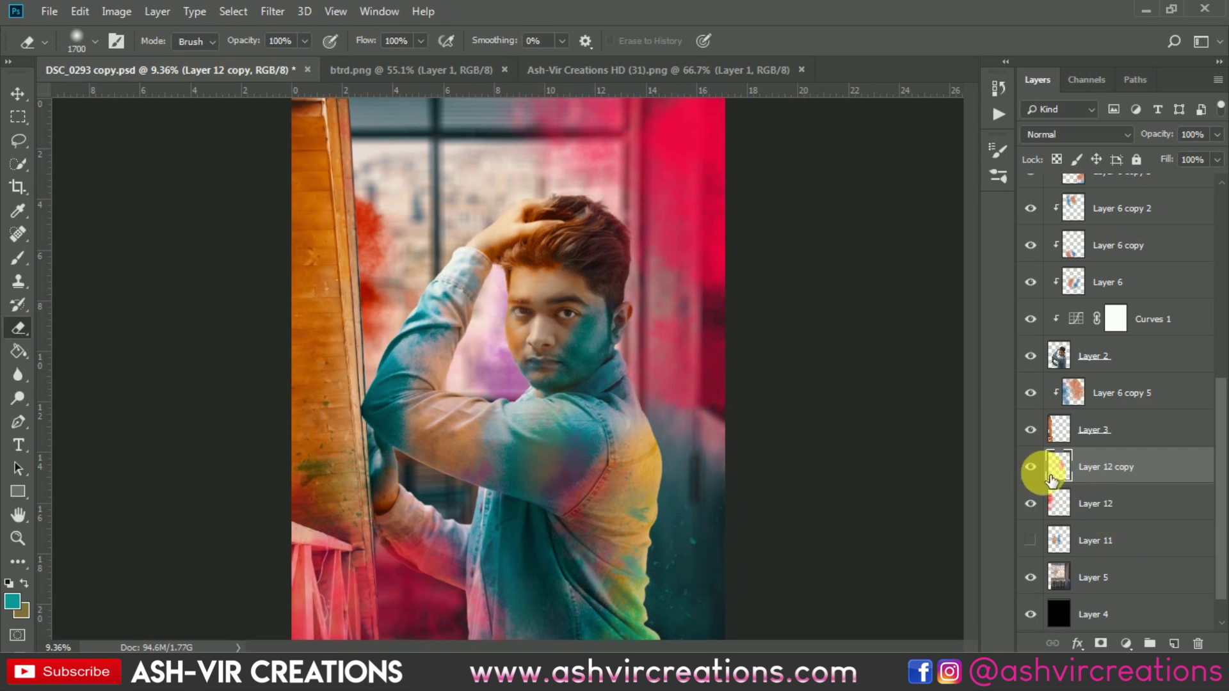
Step: Examine the purple splash between the arm and face, comparing the portrait with Layer 12 copy hidden and shown
left_click(1031, 468)
left_click(1031, 467)
left_click(1032, 468)
left_click(1031, 467)
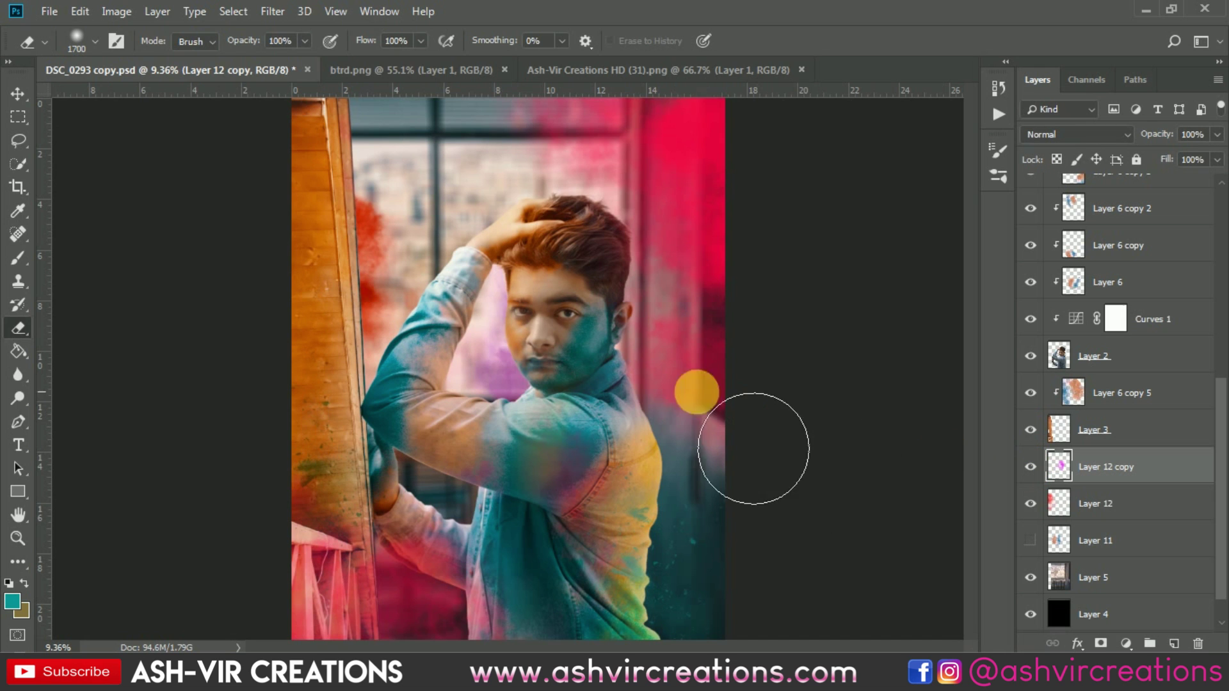
scroll(505, 339, "up", 3)
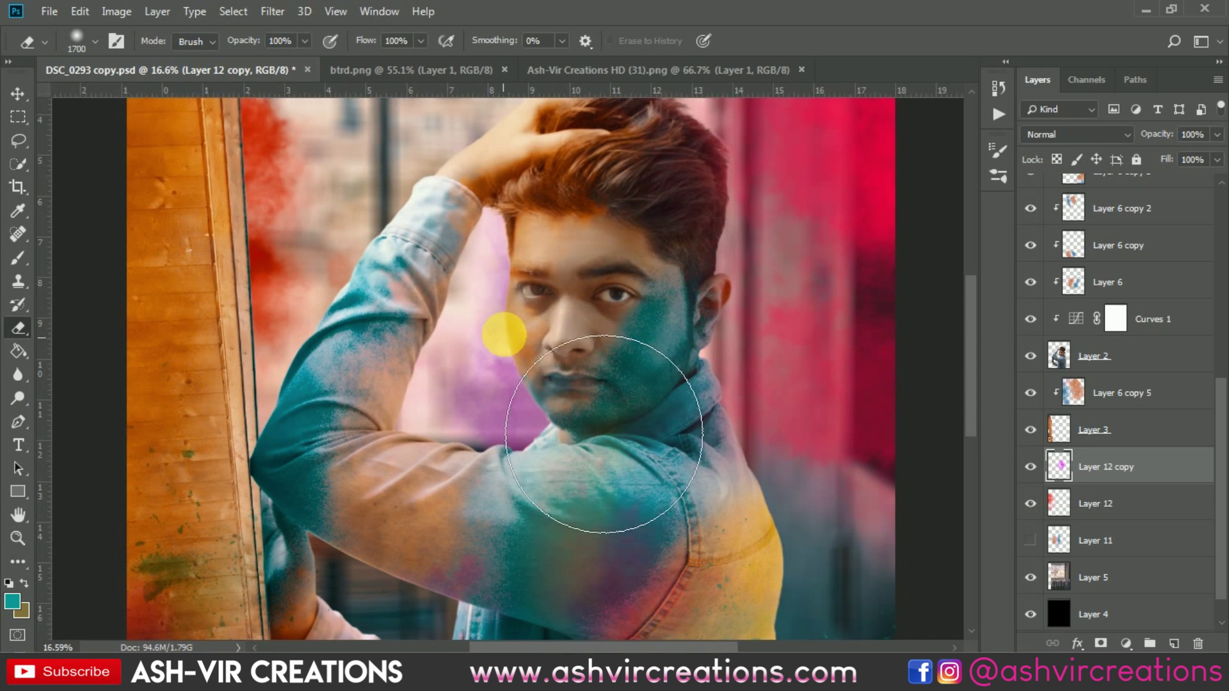
left_click(1030, 469)
left_click(1030, 468)
left_click(1034, 468)
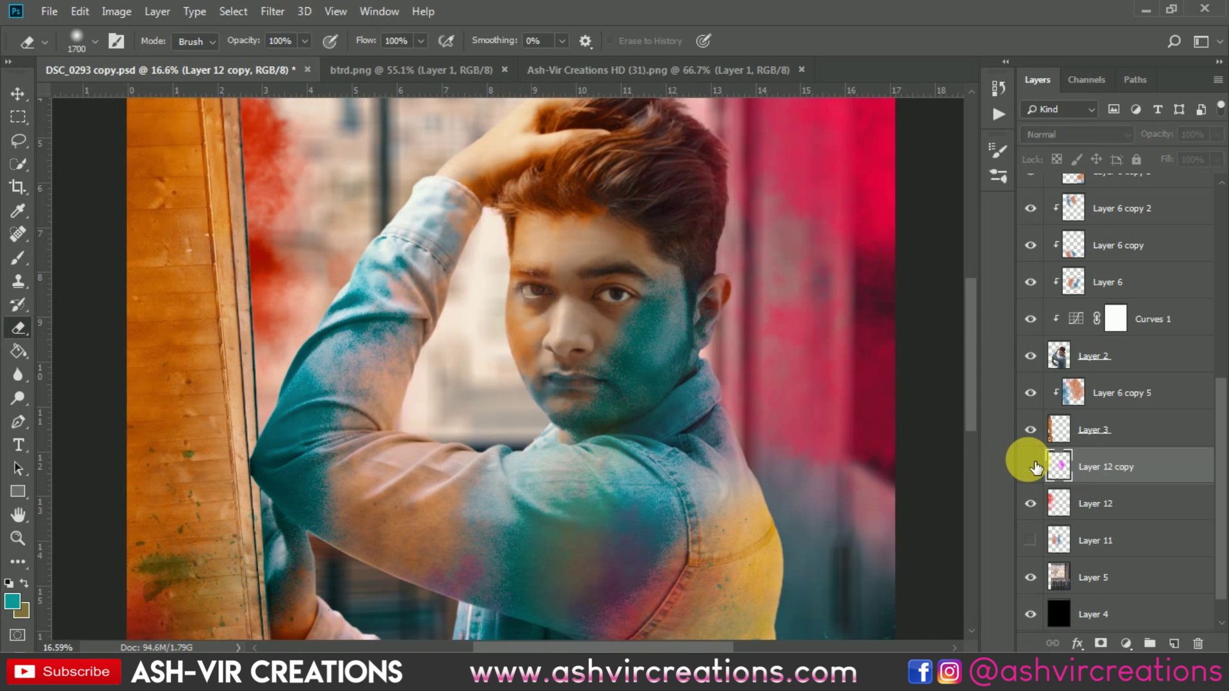
left_click(1034, 469)
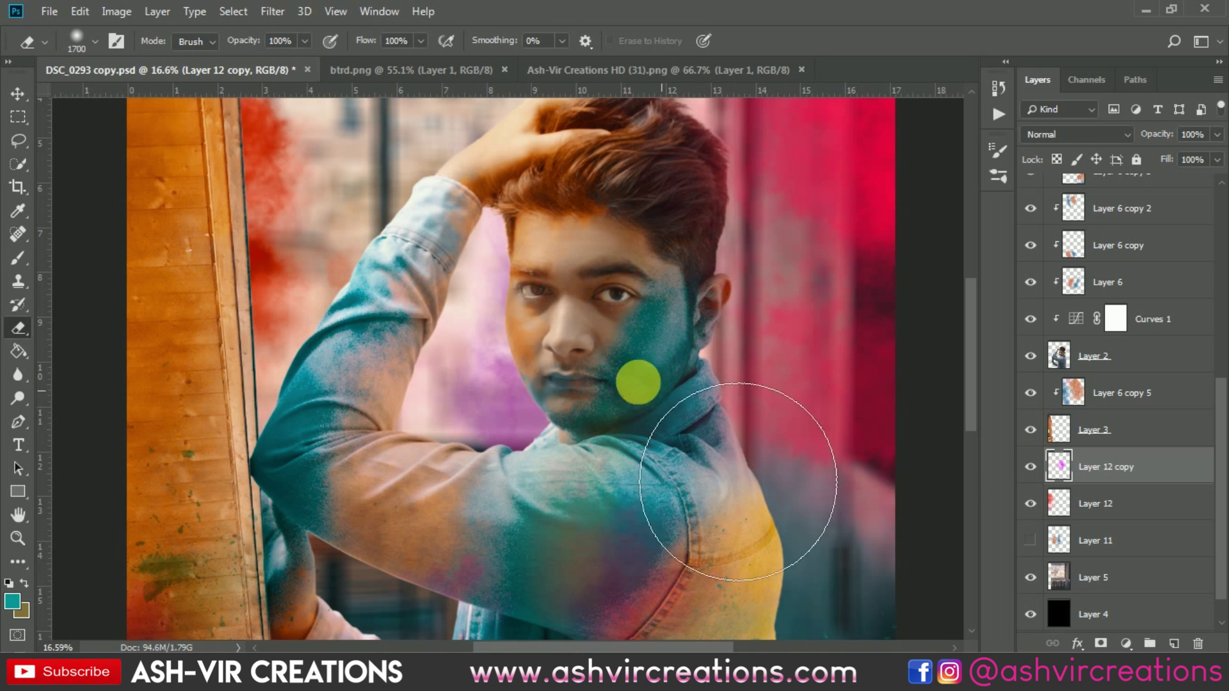
scroll(508, 311, "up", 3)
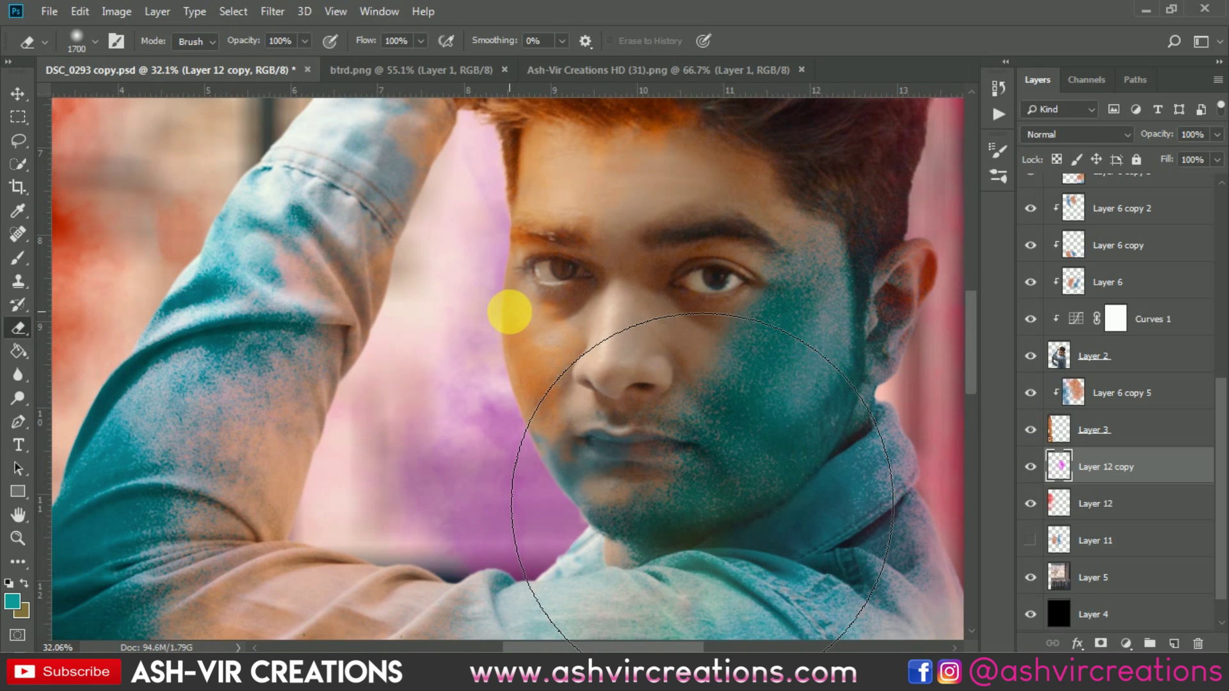
scroll(509, 311, "down", 3)
left_click(1034, 467)
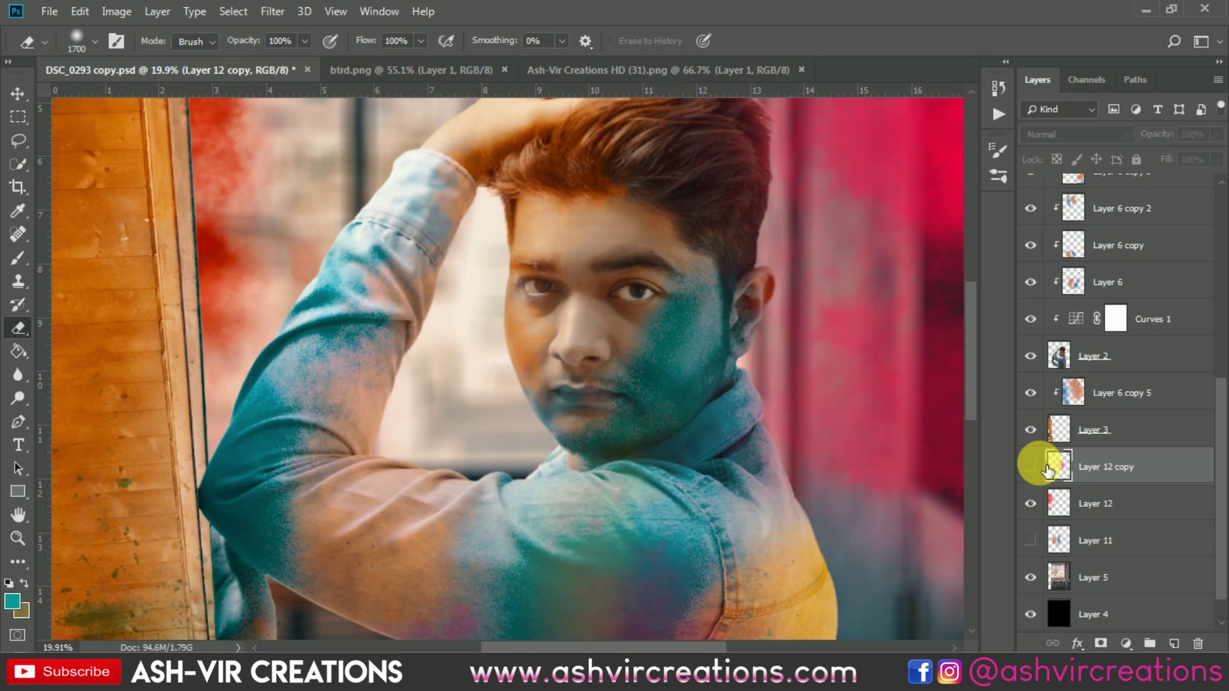
left_click(1032, 468)
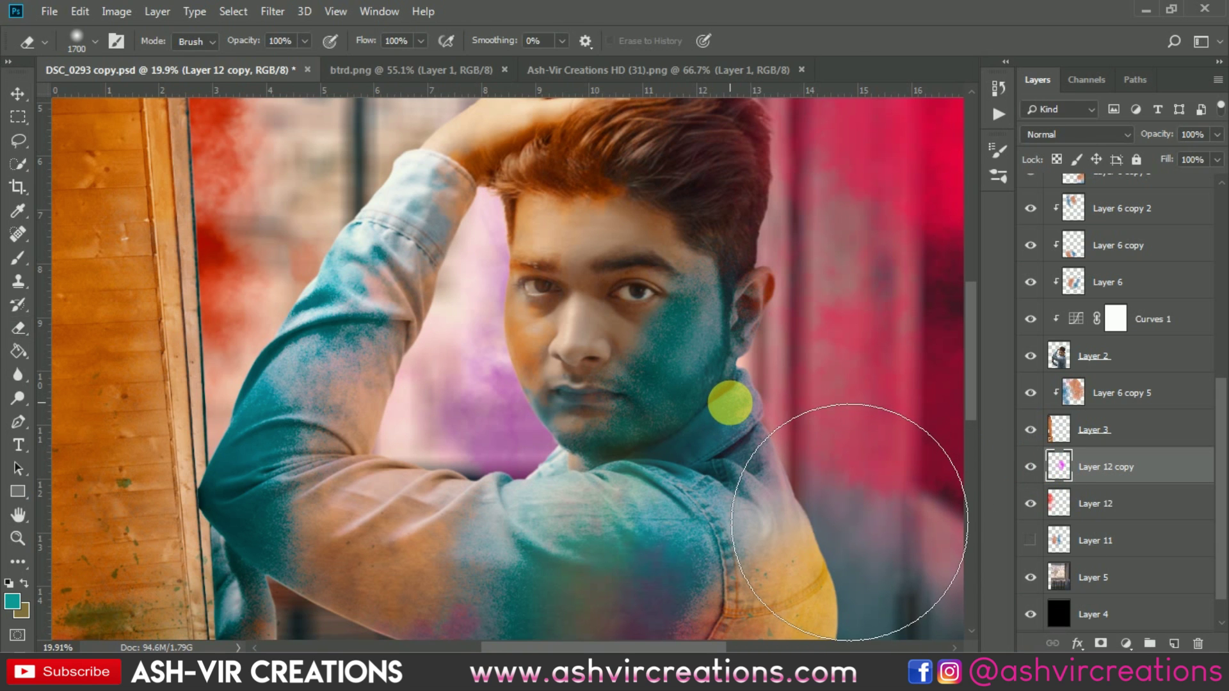
Step: Open a Hue/Saturation adjustment on Layer 2, the man's cutout, and set the saturation to +13
key("v")
scroll(710, 381, "down", 4)
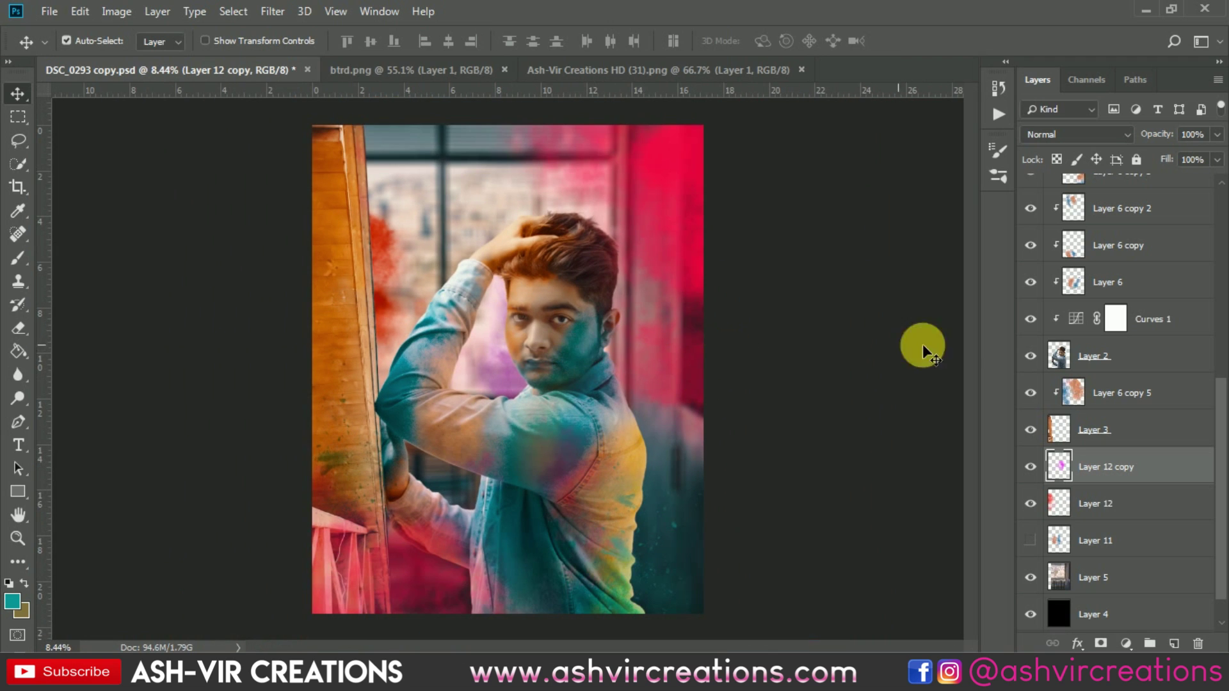
left_click(1090, 356)
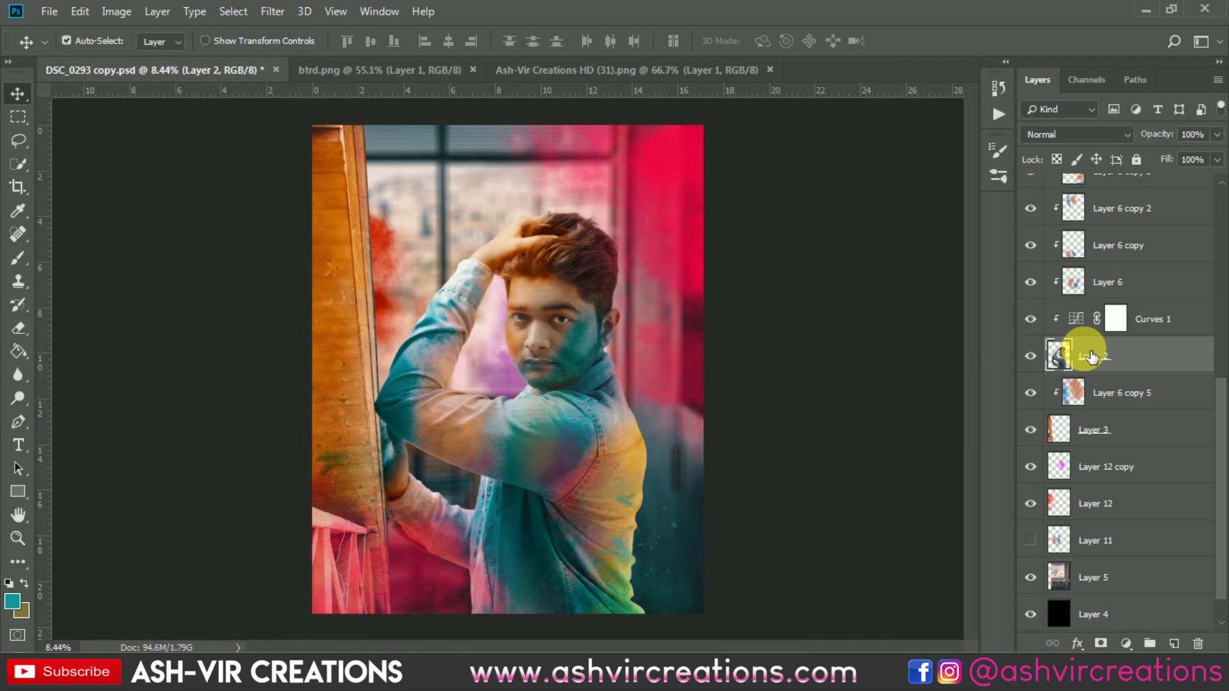
left_click(579, 353)
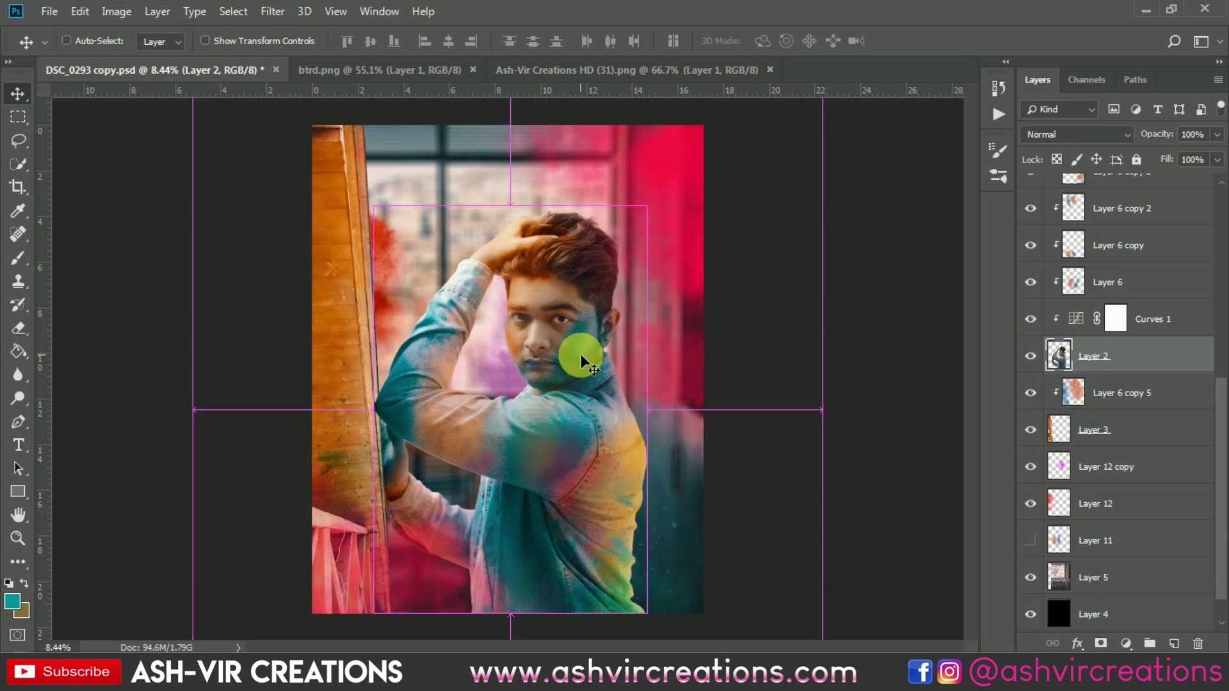
key("ctrl+u")
mouse_move(969, 355)
left_mouse_down()
mouse_move(981, 355)
mouse_move(954, 361)
mouse_move(966, 364)
left_mouse_up()
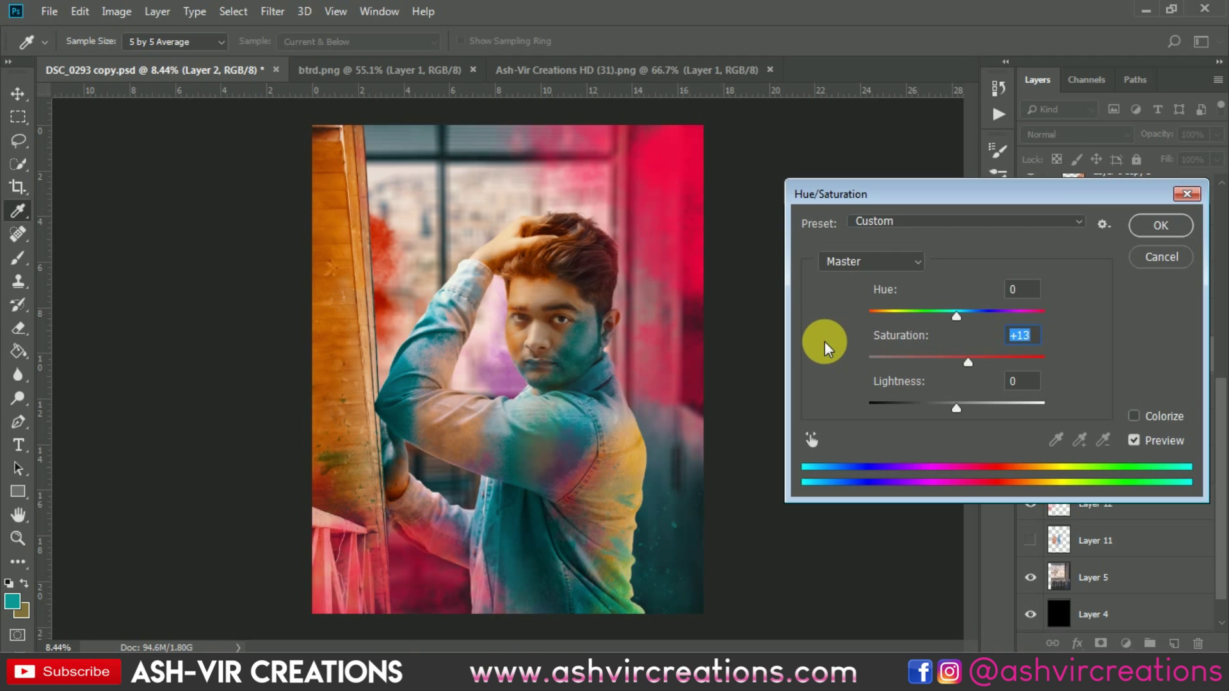
key("ctrl+plus")
key("ctrl+plus")
left_click_drag(631, 241, 603, 313)
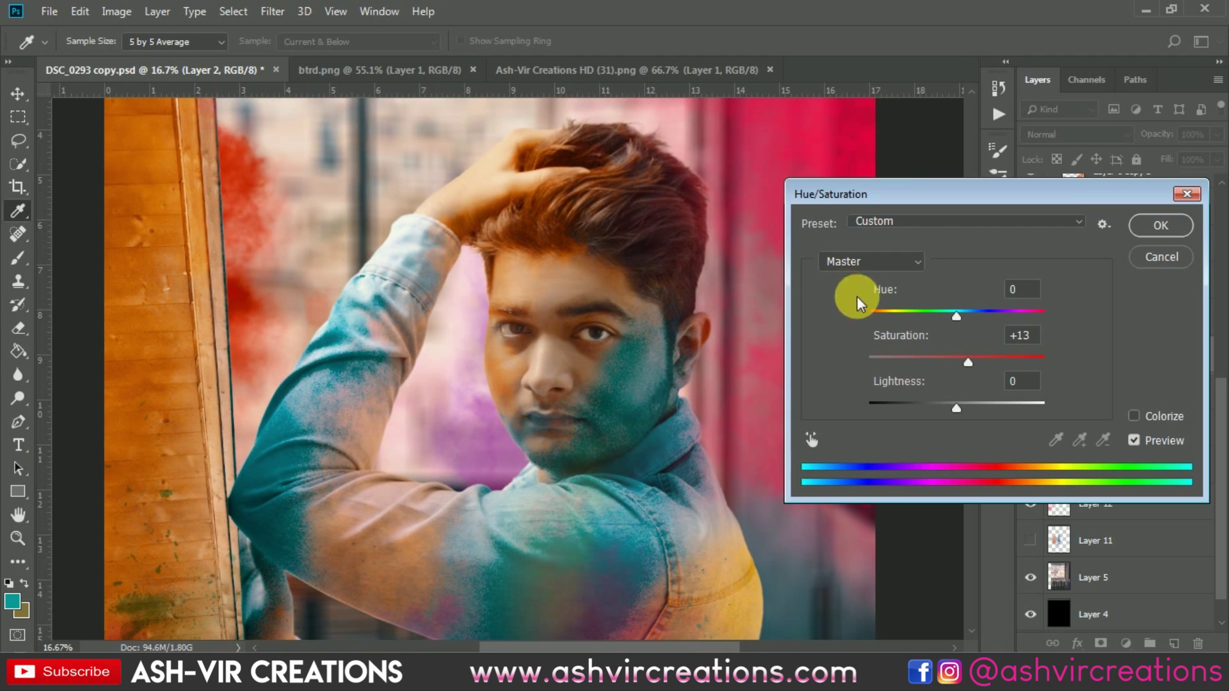
Step: Try shifting the hue of Layer 2 to values such as -7, resetting it to 0
mouse_move(956, 316)
left_mouse_down()
mouse_move(932, 316)
mouse_move(951, 316)
left_mouse_up()
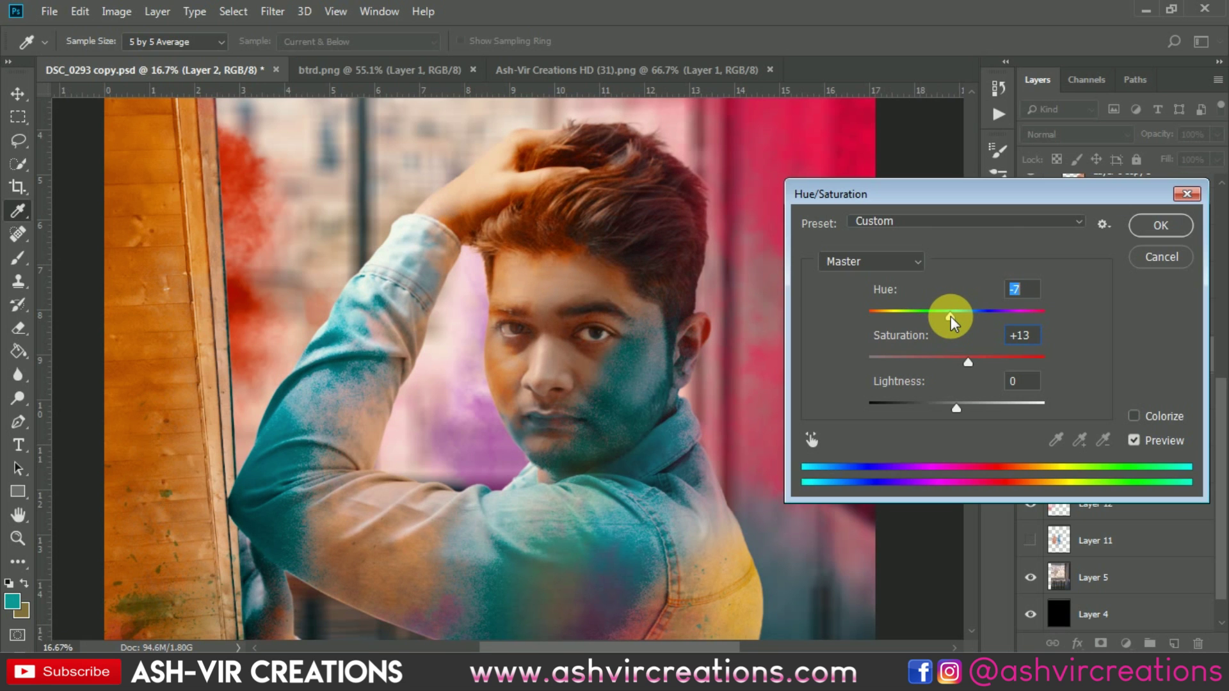
type("0")
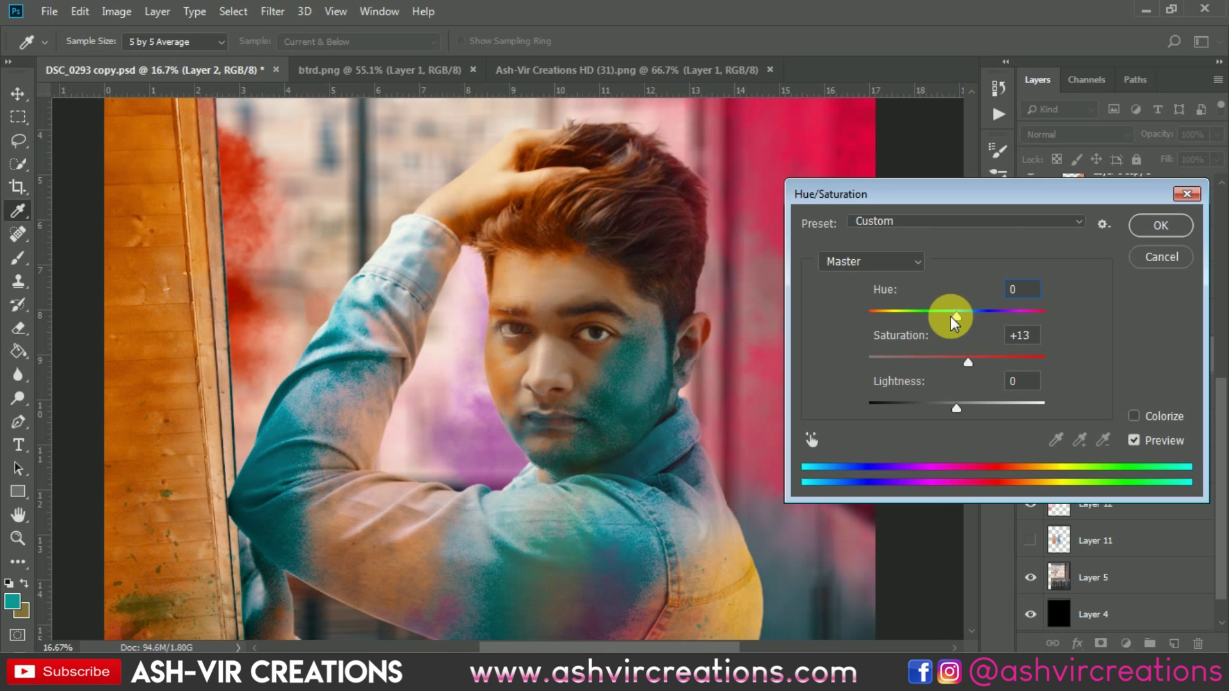
mouse_move(960, 314)
left_mouse_down()
mouse_move(976, 315)
mouse_move(943, 317)
left_mouse_up()
type("0")
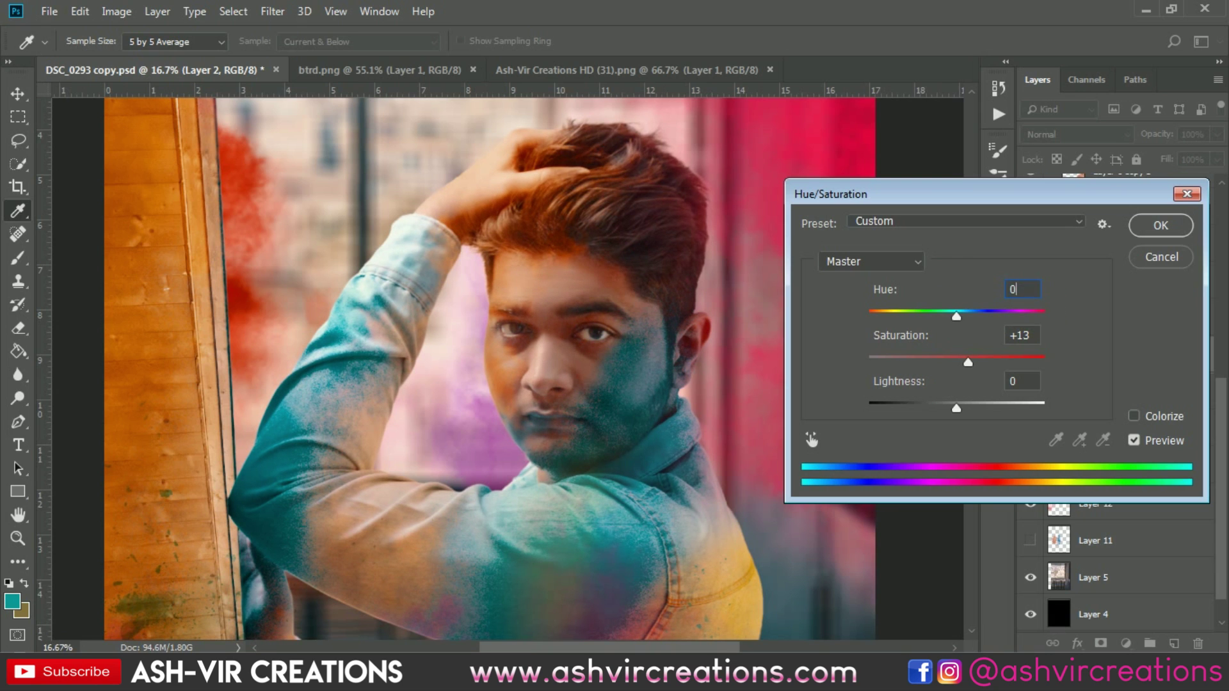
Step: Set the saturation of Layer 2 to +5, try a hue of -19, and apply the adjustment with the hue at 0
mouse_move(949, 363)
left_mouse_down()
mouse_move(1003, 366)
mouse_move(958, 368)
left_mouse_up()
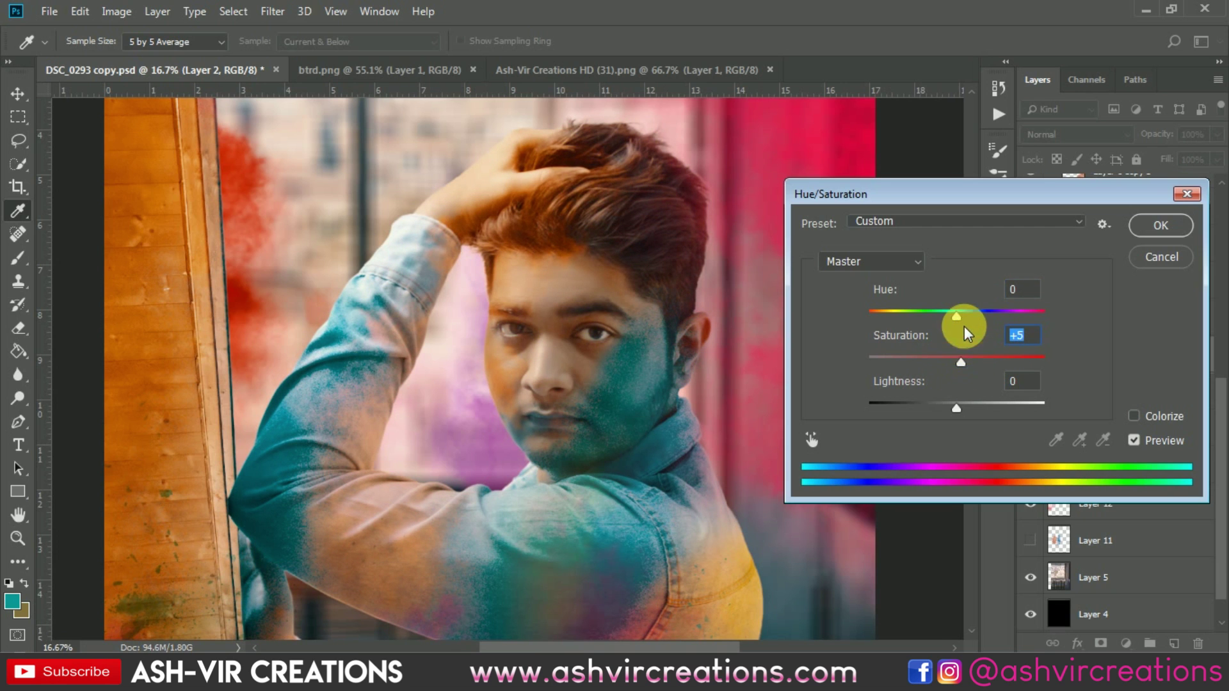
left_click_drag(953, 315, 942, 315)
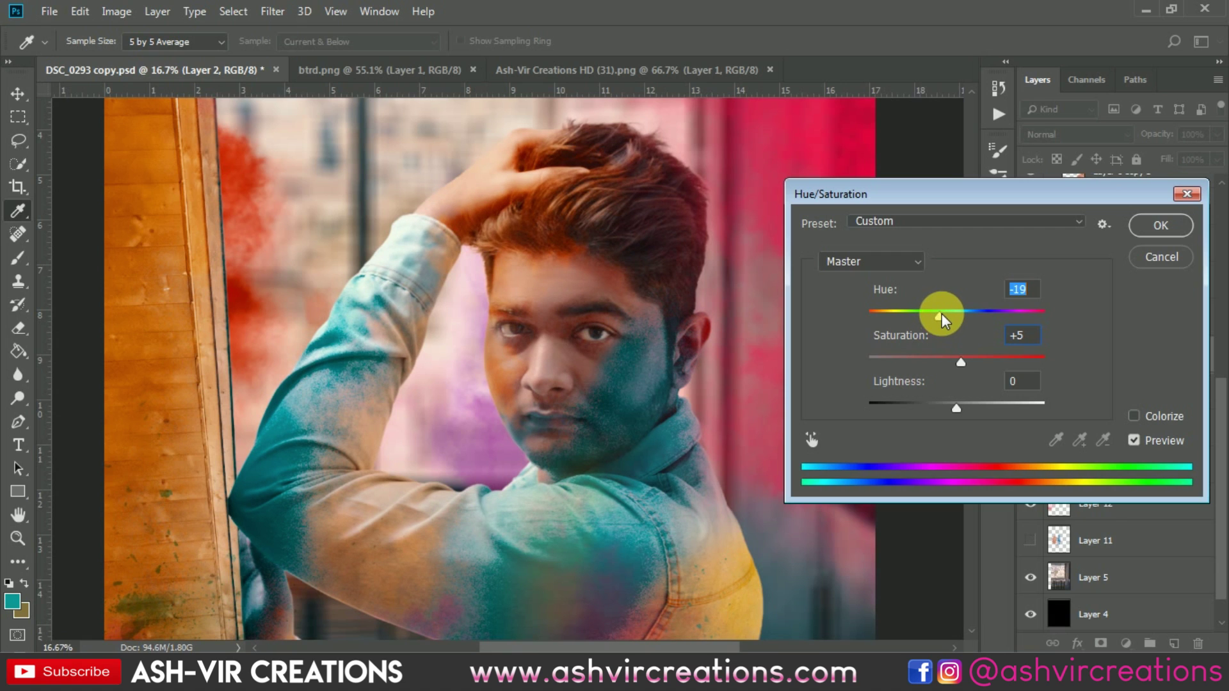
type("0")
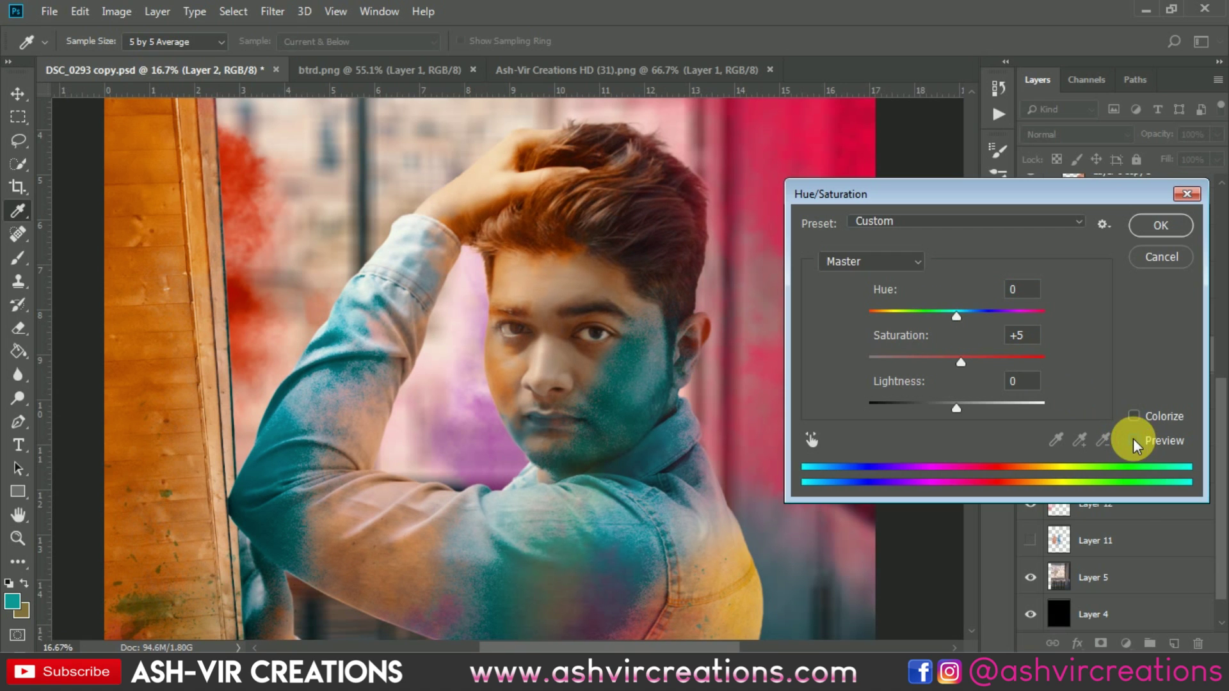
left_click(1155, 227)
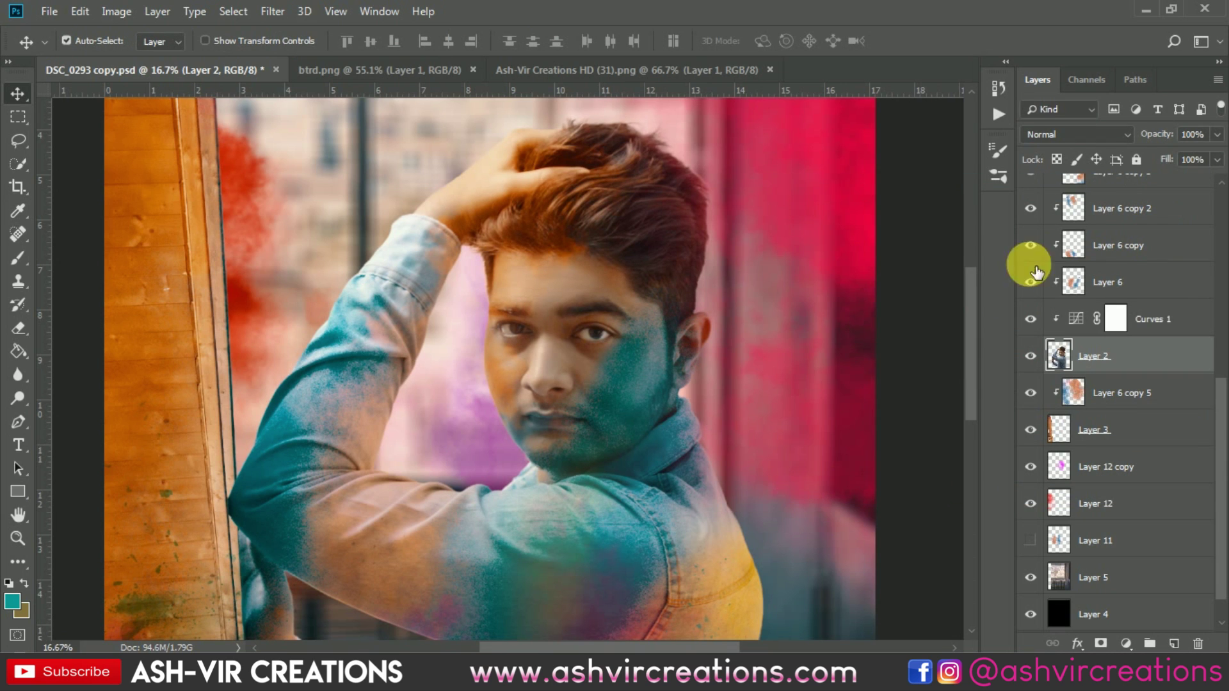
Step: Select the pink-red powder splash on Layer 7 and duplicate that layer
scroll(623, 343, "down", 5)
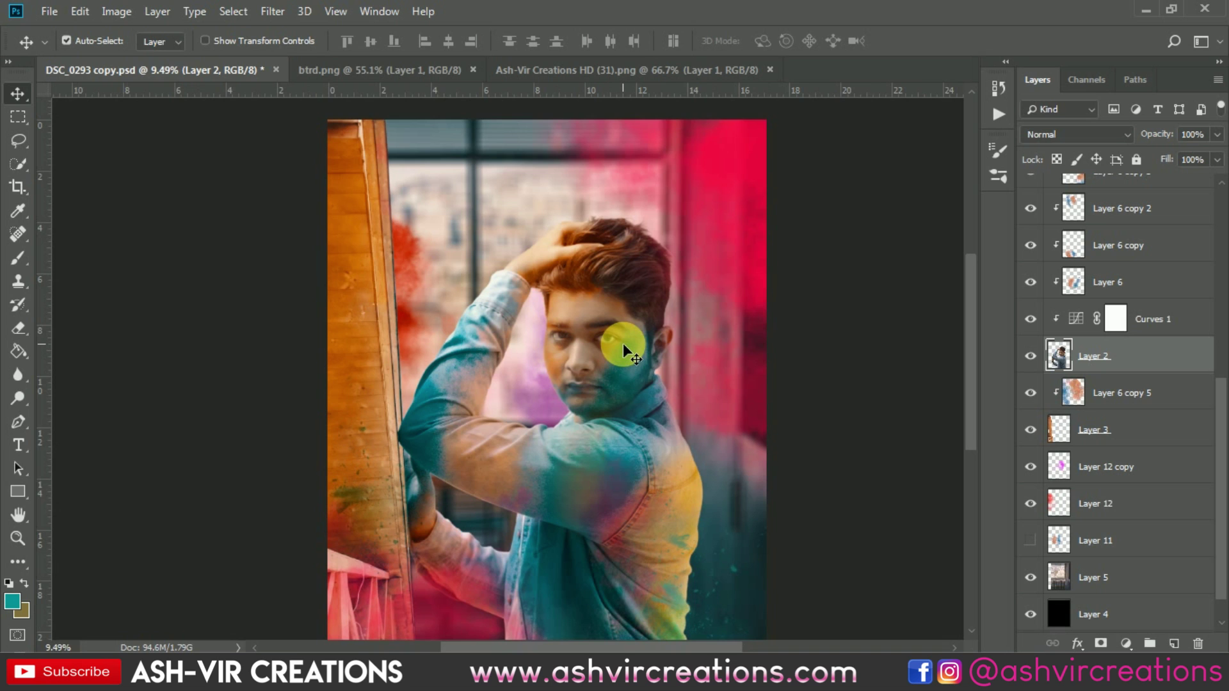
scroll(624, 344, "down", 2)
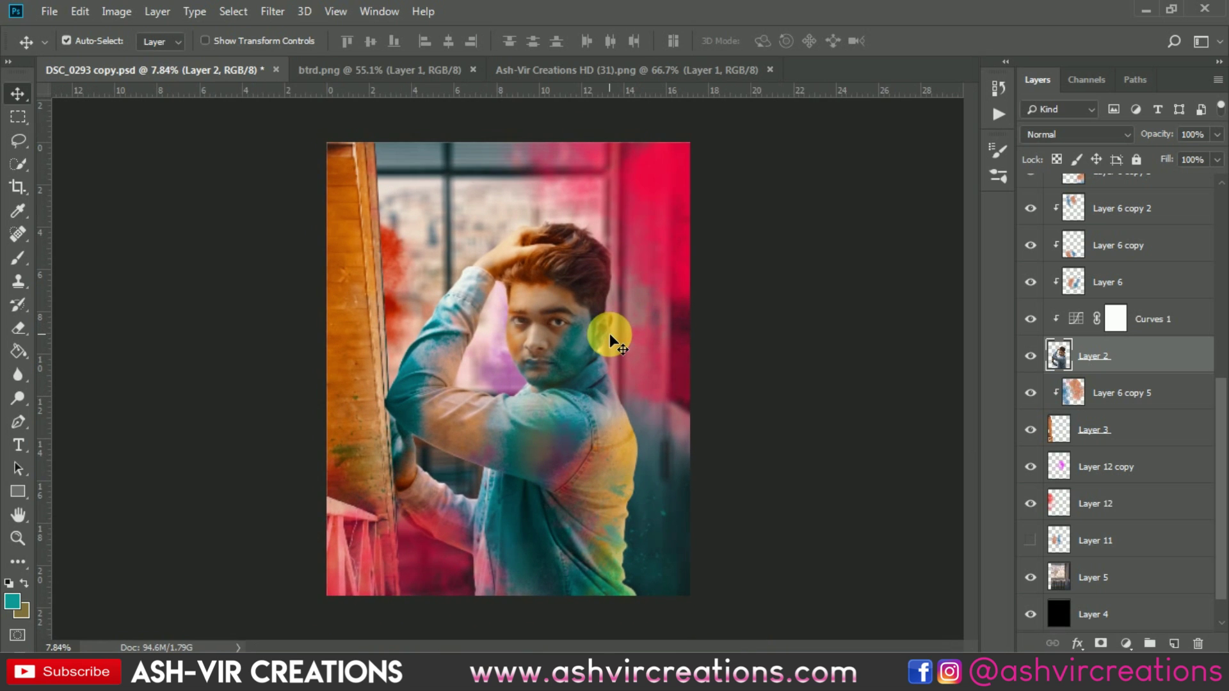
right_click(654, 209)
left_click(667, 215)
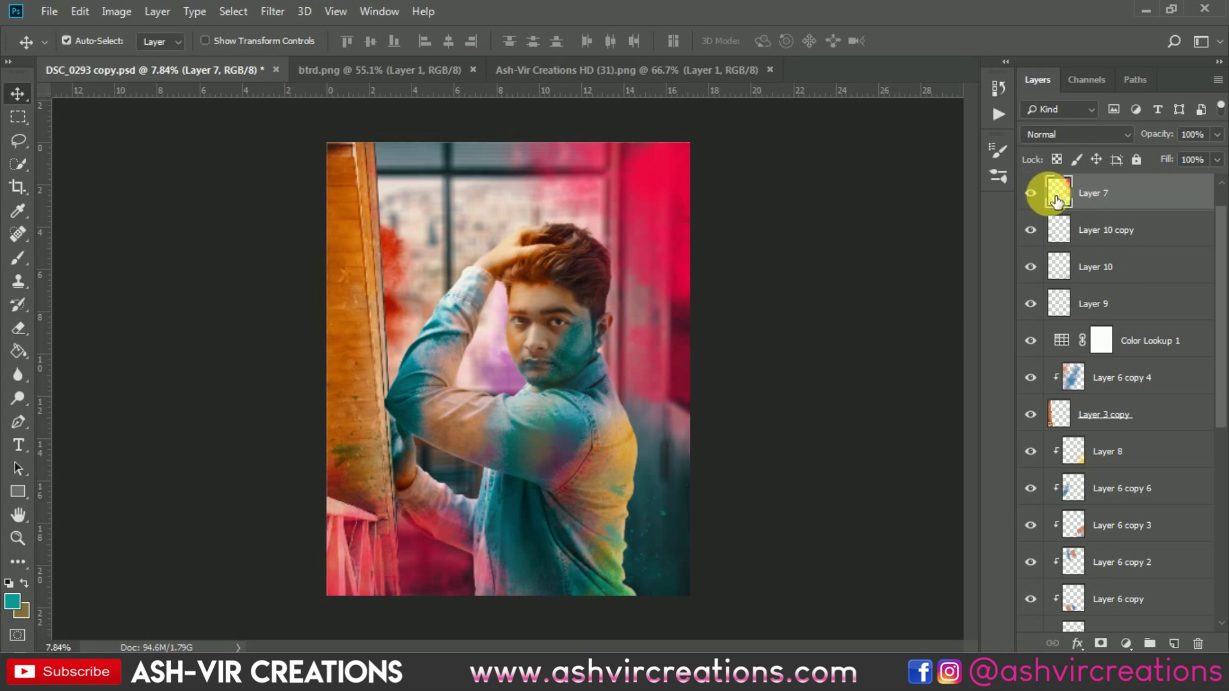
scroll(588, 282, "down", 1)
left_click_drag(588, 279, 585, 303)
Step: Rotate Layer 7 copy 2 by about -45° and move its splash over the upper wooden panel and window
key("ctrl+t")
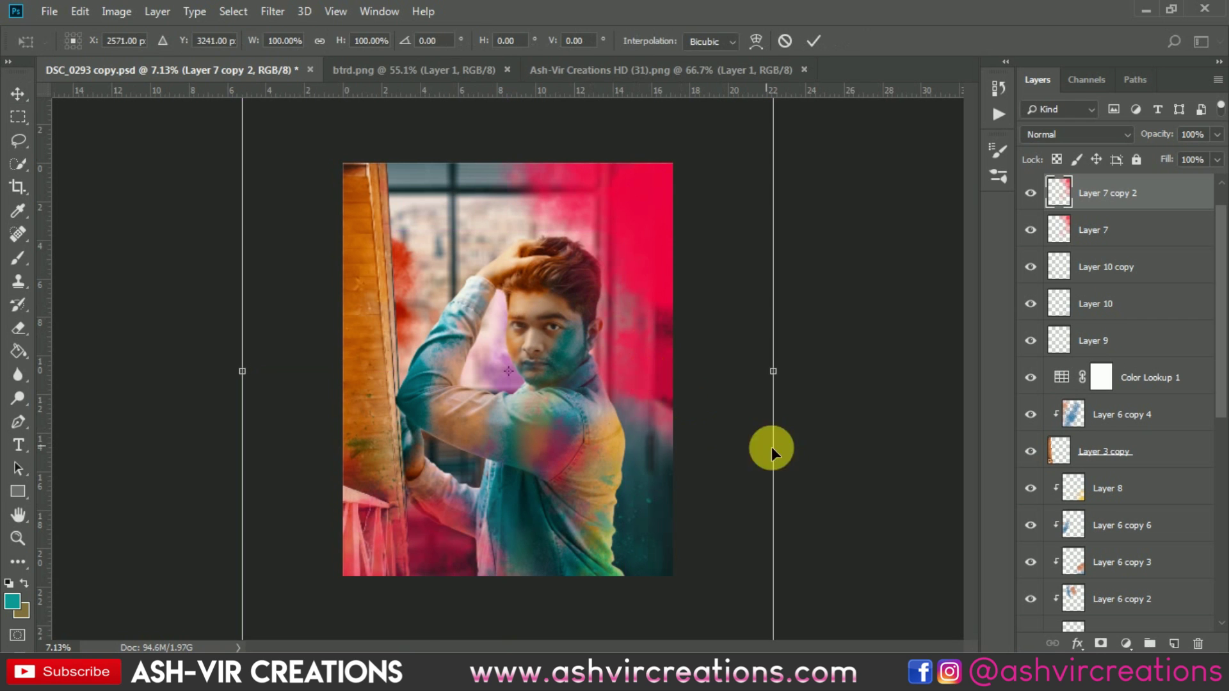
left_click_drag(835, 457, 741, 164)
left_click_drag(649, 342, 388, 179)
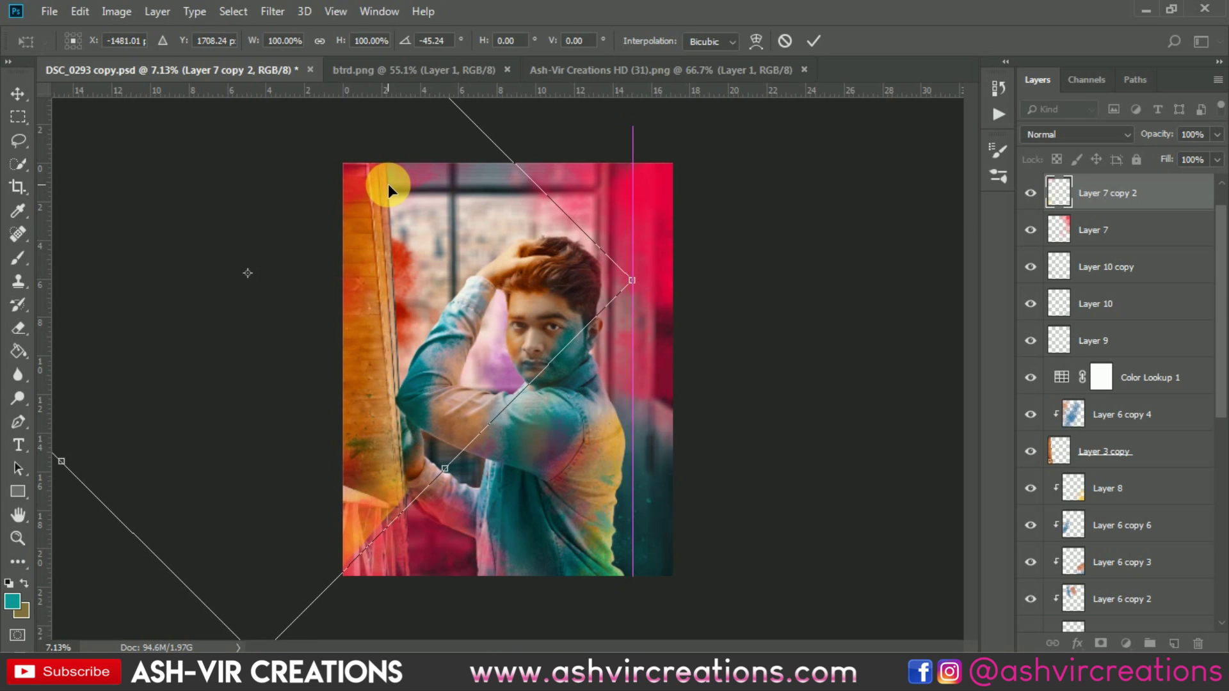
key("Return")
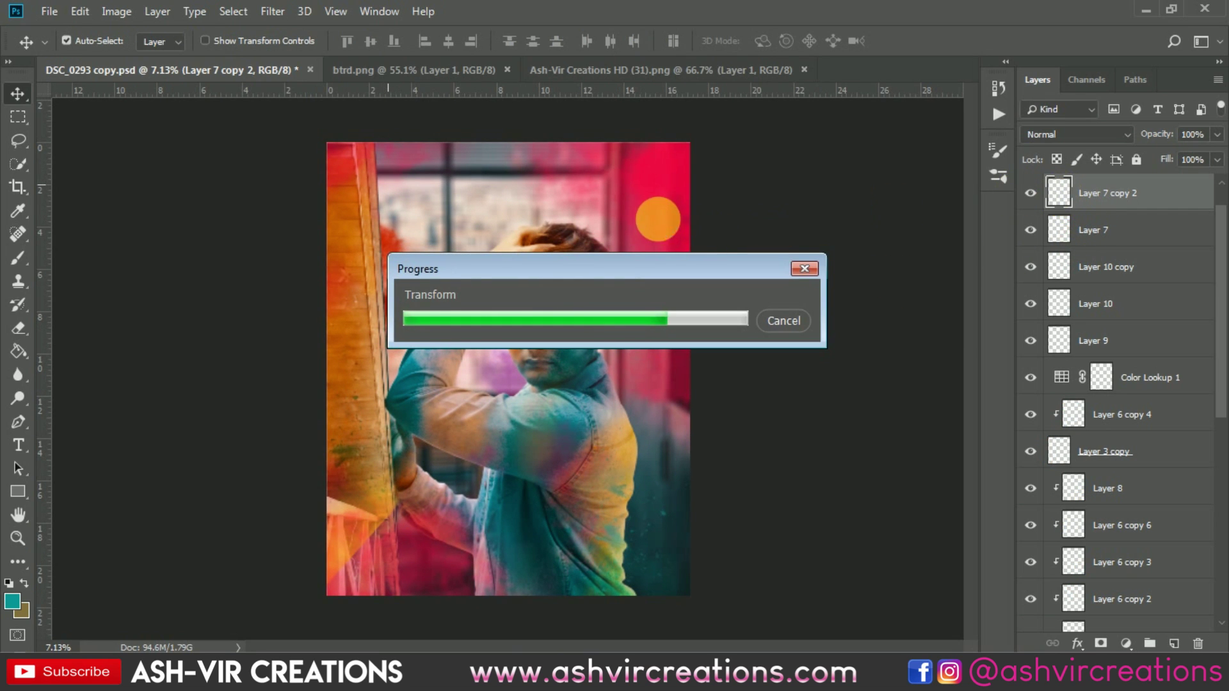
Step: Erase the parts of Layer 7 copy 2 that cover the man's arms, the lower wooden panel and the railing
left_click(1032, 193)
left_click(1031, 192)
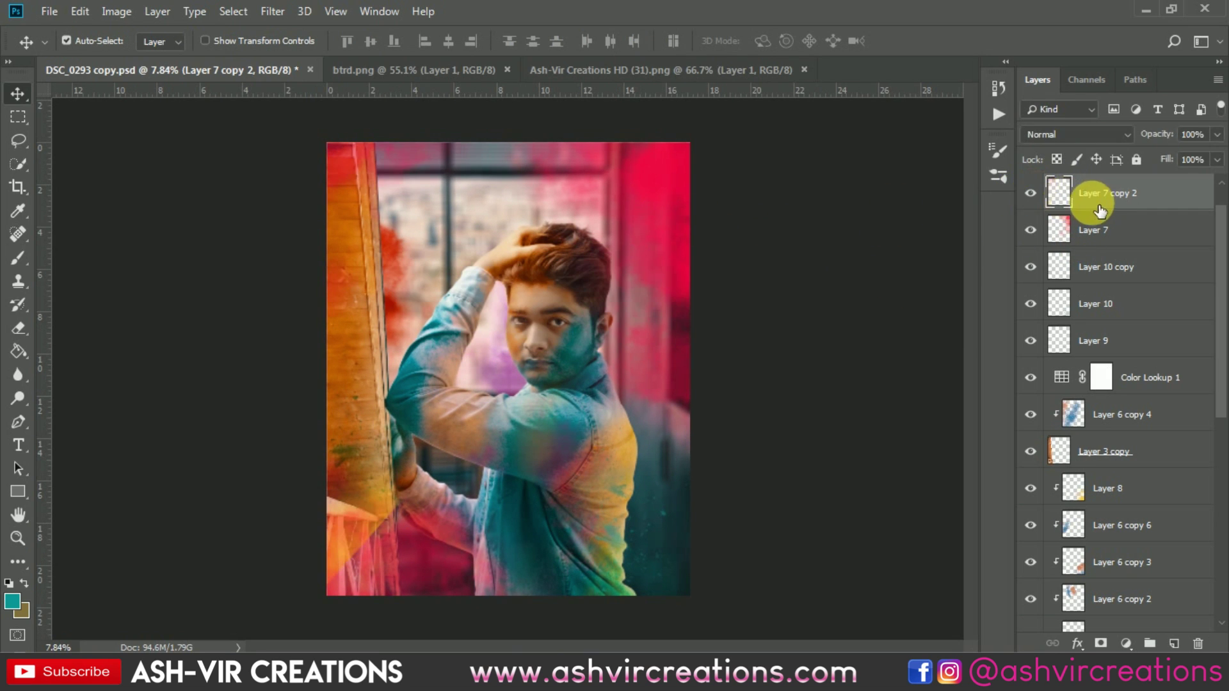
key("e")
mouse_move(488, 511)
left_mouse_down()
mouse_move(464, 505)
mouse_move(379, 649)
mouse_move(439, 484)
mouse_move(500, 398)
mouse_move(477, 570)
mouse_move(497, 382)
mouse_move(521, 305)
mouse_move(375, 465)
left_mouse_up()
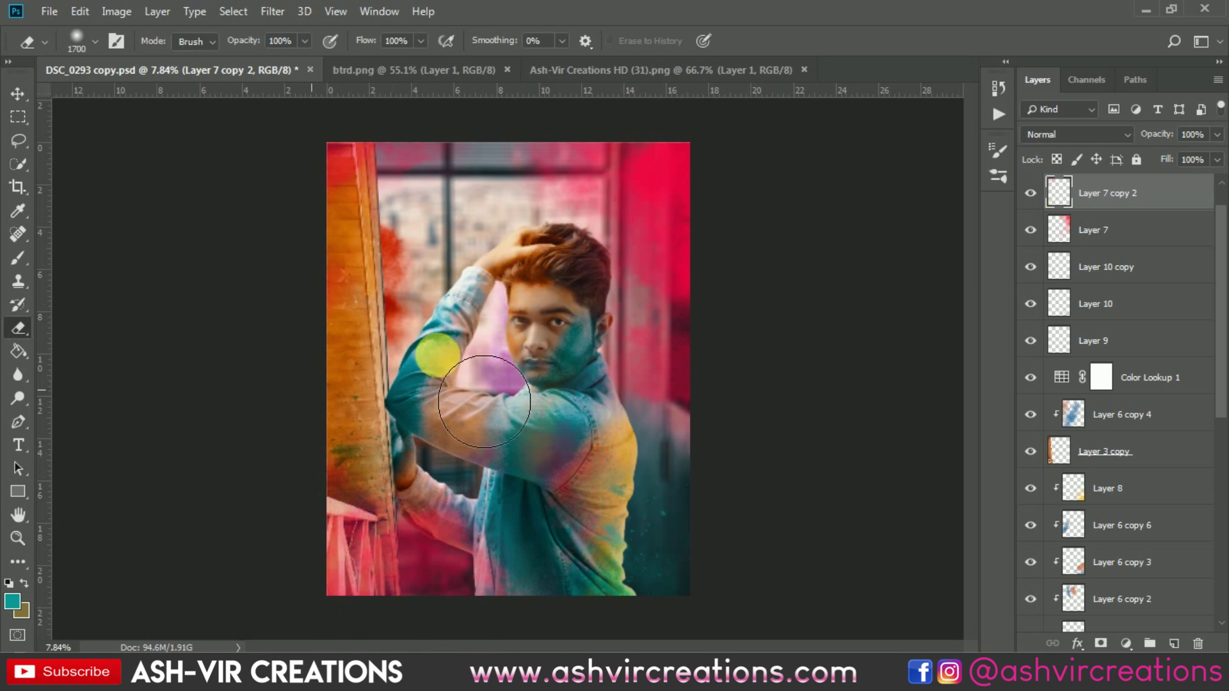
Step: Examine the red splash over the upper panel and window, comparing the portrait with Layer 7 copy 2 hidden and shown
left_click(1037, 193)
left_click(1036, 194)
left_click(1037, 194)
left_click(1036, 193)
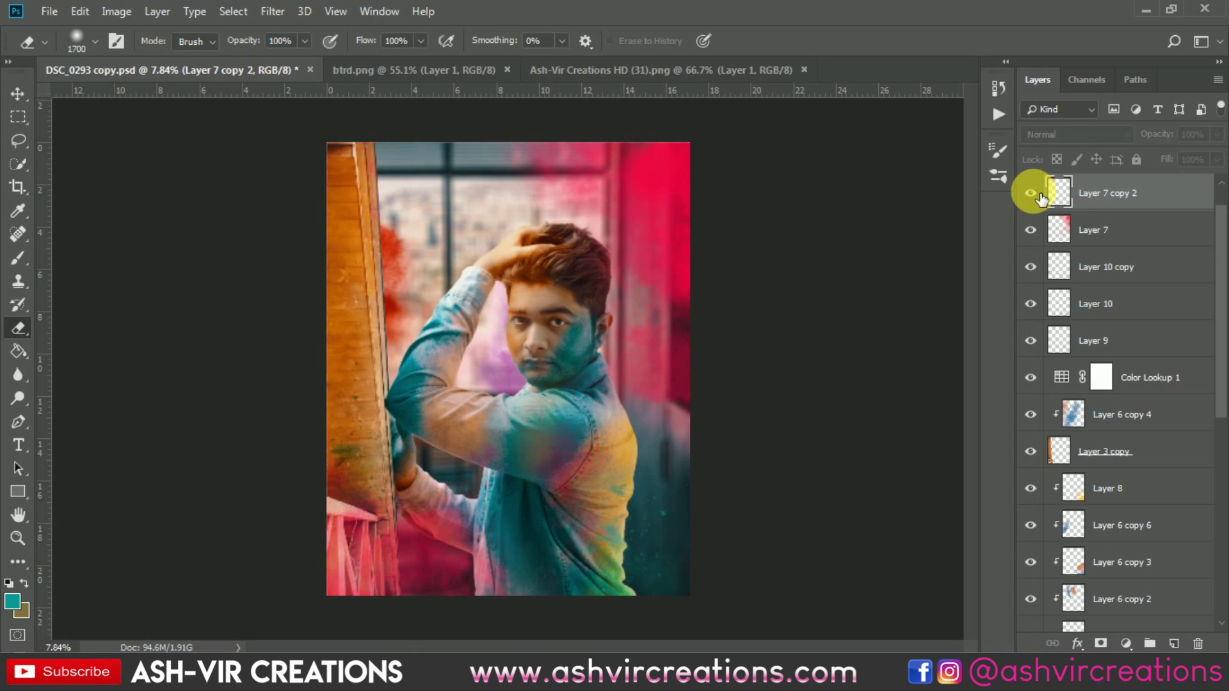
scroll(387, 192, "up", 4)
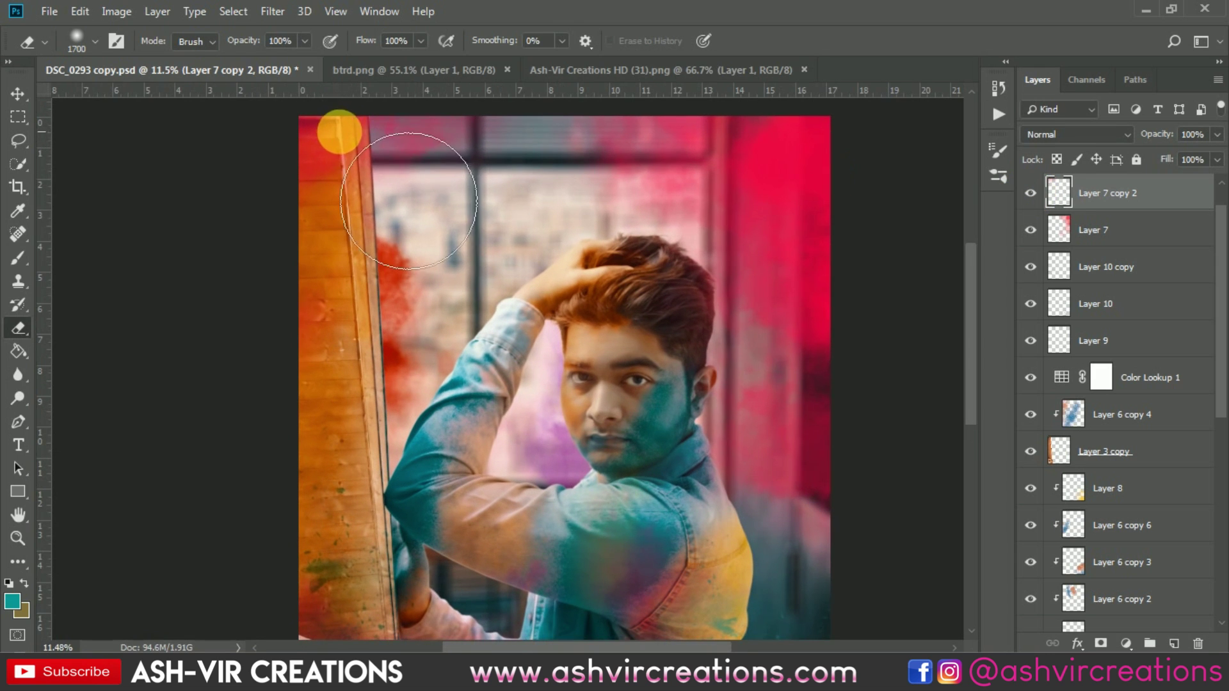
left_click(1036, 194)
left_click(1037, 194)
left_click(1037, 195)
left_click(1037, 194)
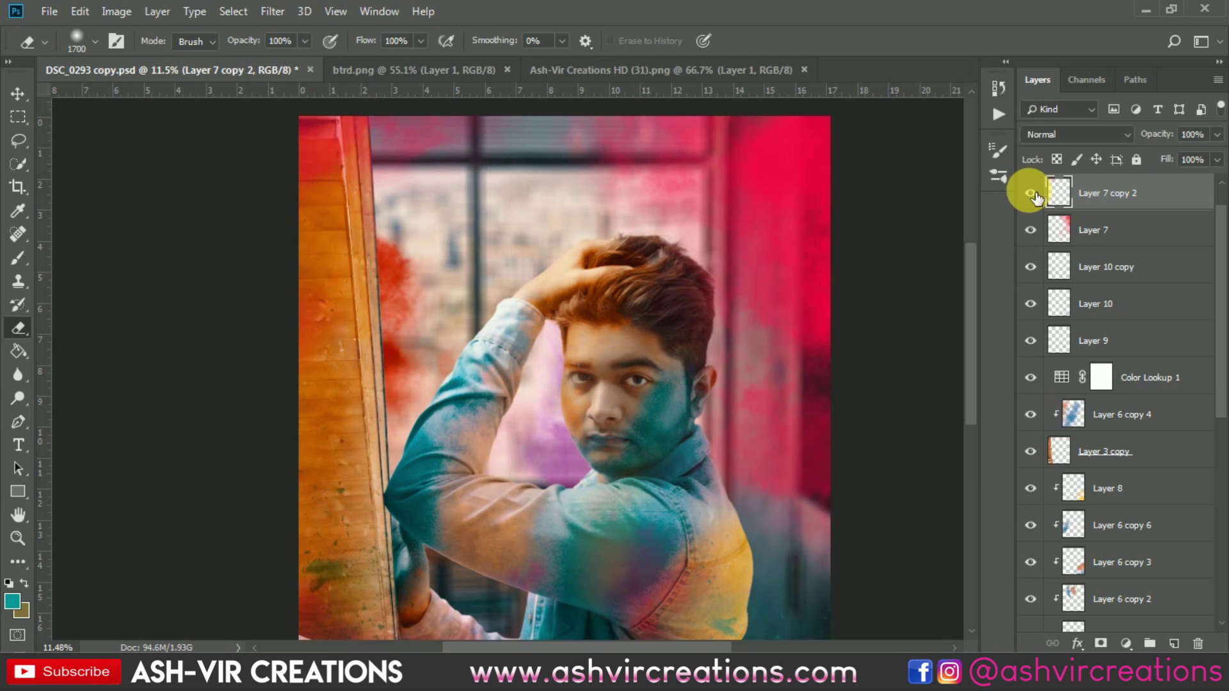
scroll(681, 308, "down", 3)
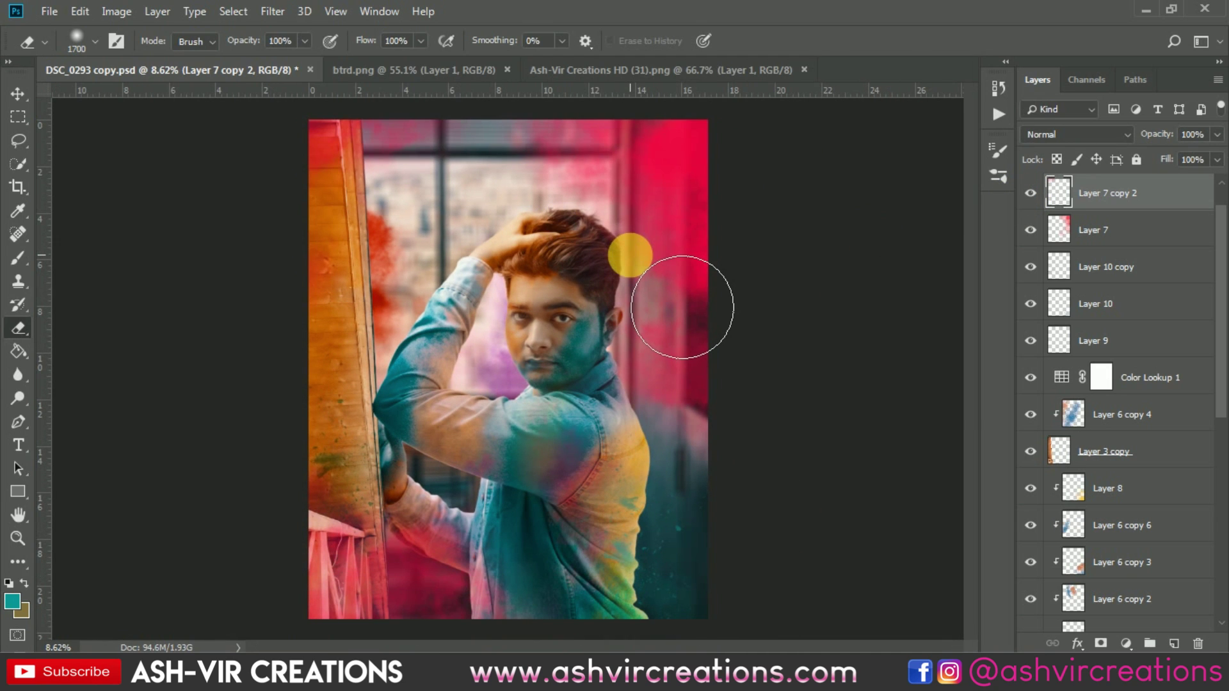
Step: Add a new layer above Layer 7 and stamp a powder splatter on the lower shirt in the yellow-orange sampled from its back
key("v")
left_click(1127, 230)
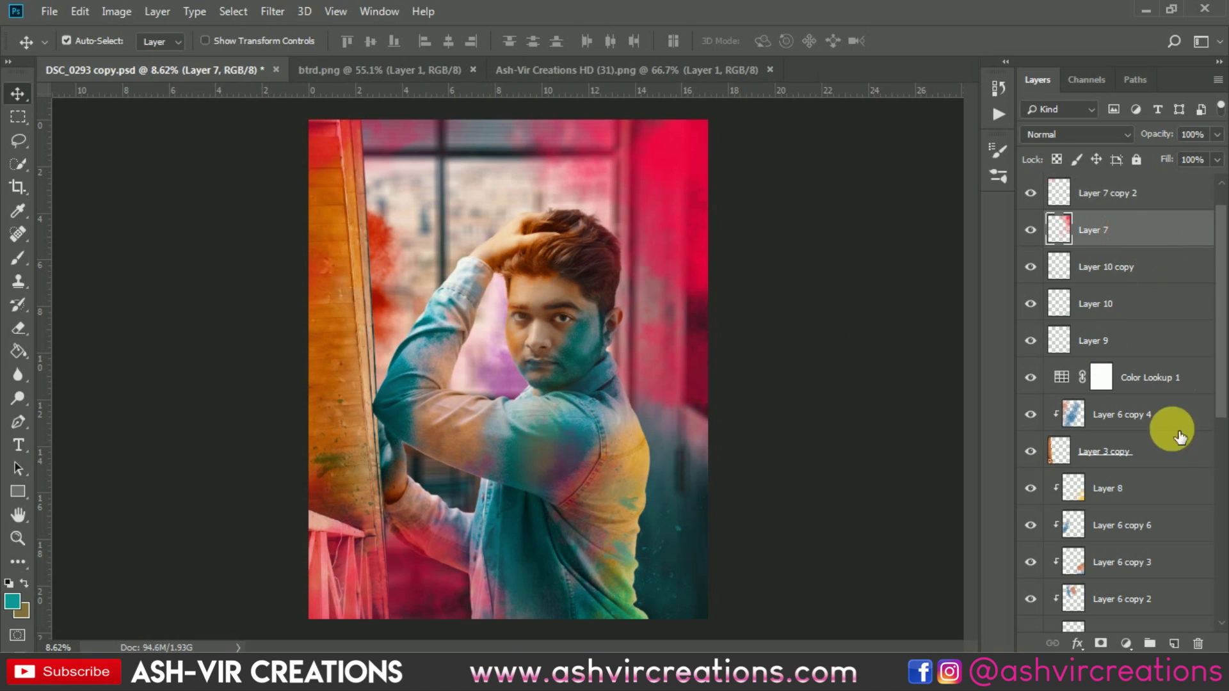
left_click(1177, 644)
key("b")
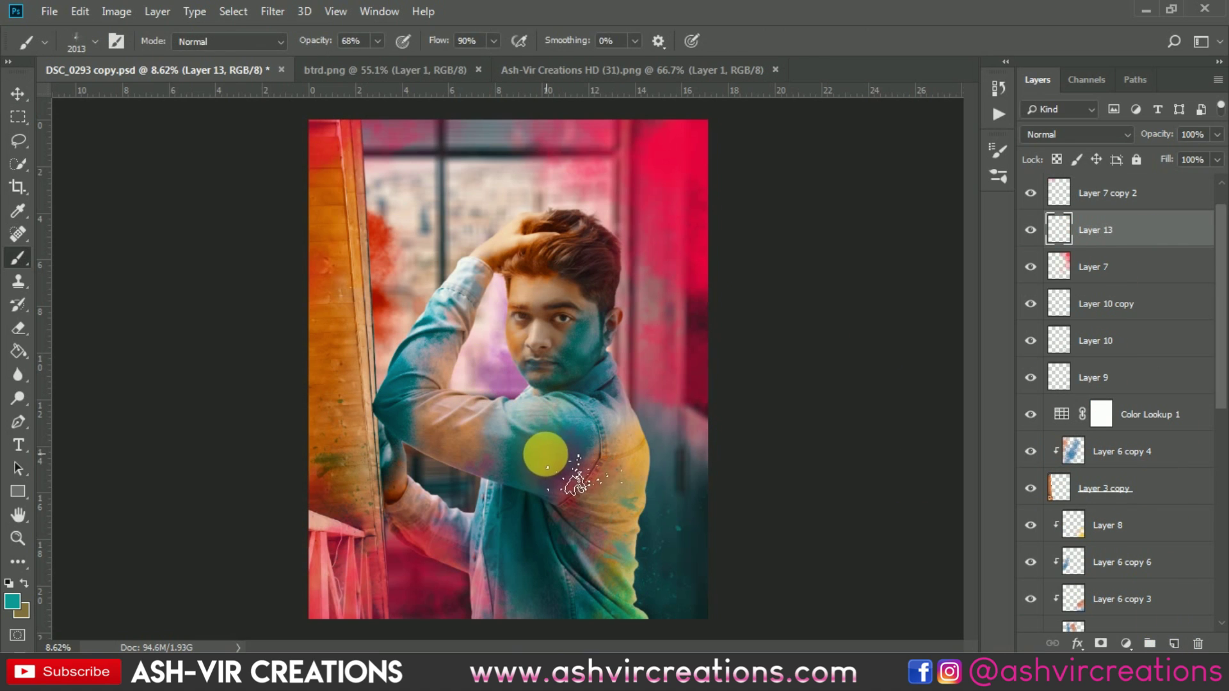
left_click(643, 466, "alt")
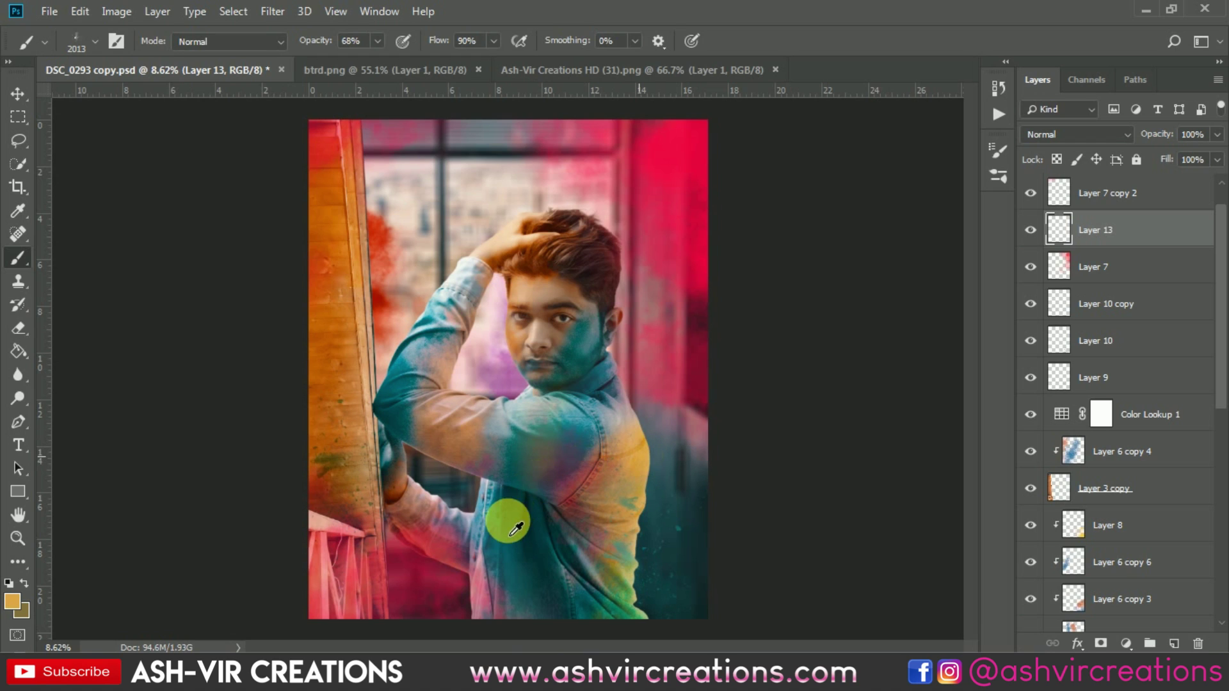
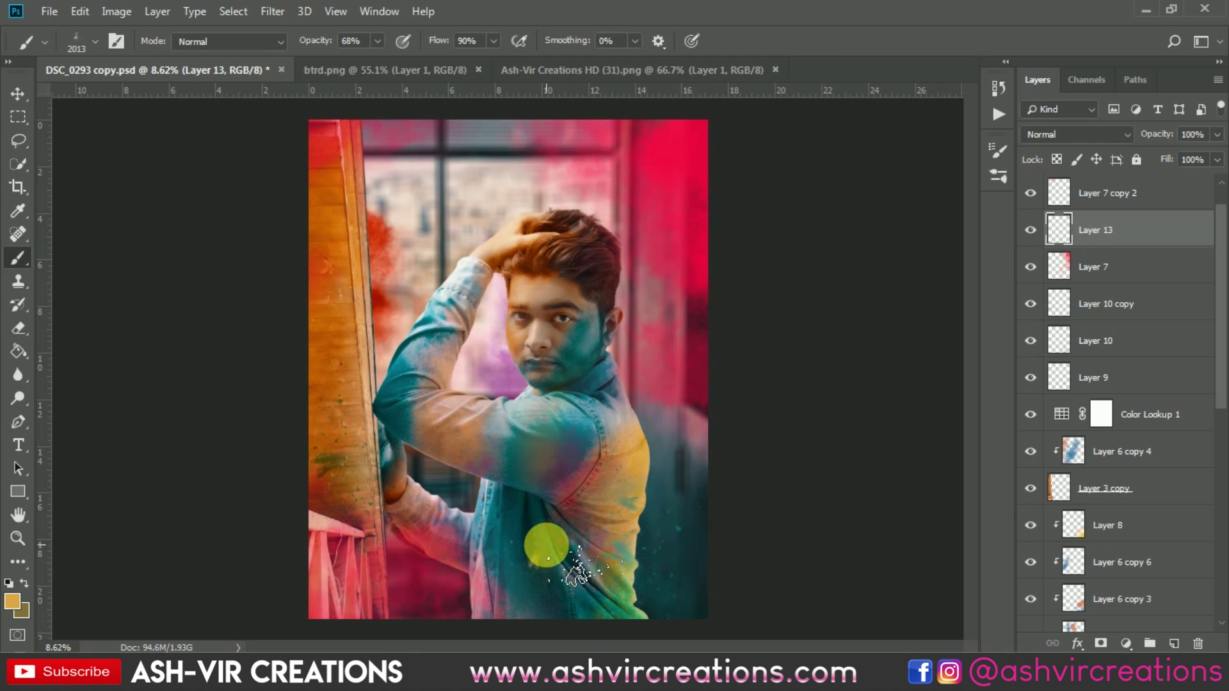
Step: Scale the yellow splatter on Layer 13 to about 173% and move it toward the front of the shirt
key("v")
key("ctrl+t")
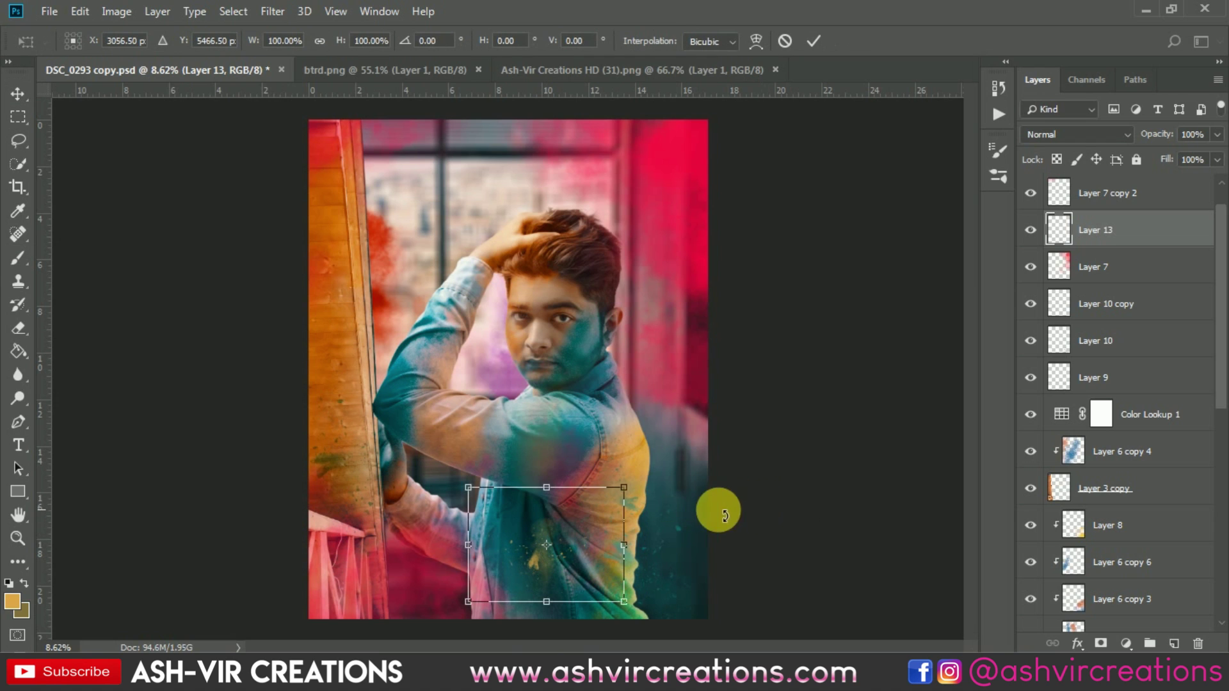
left_click_drag(624, 488, 680, 446)
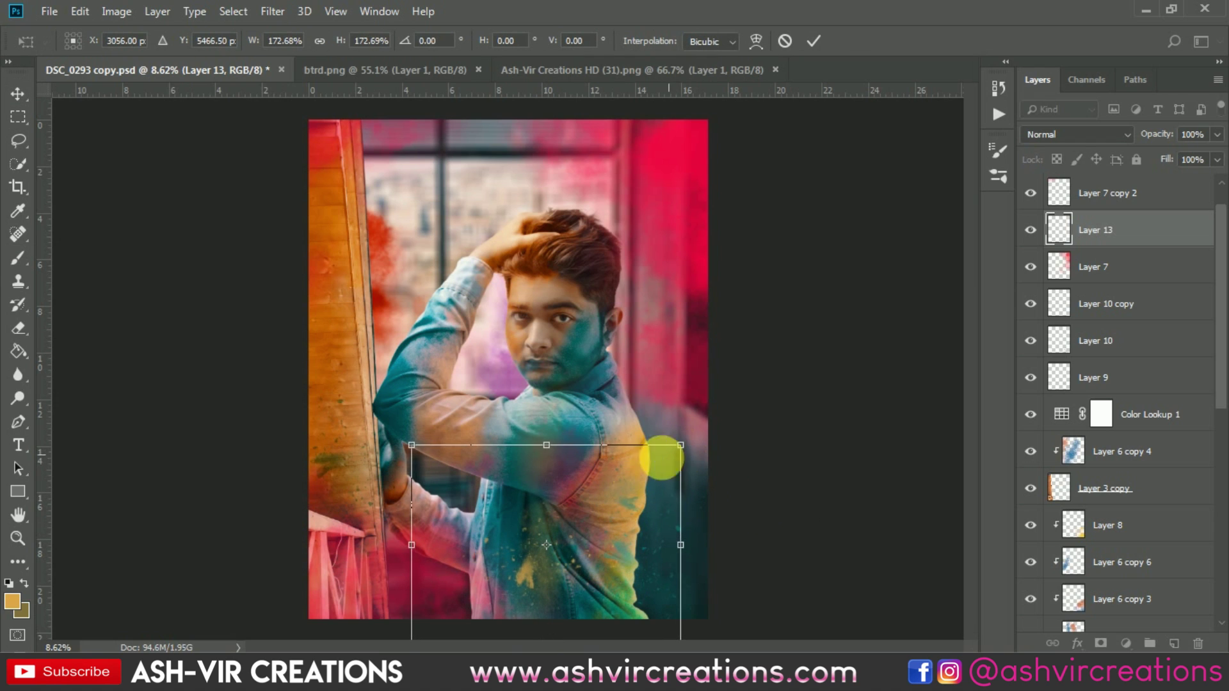
mouse_move(583, 530)
left_mouse_down()
mouse_move(581, 608)
mouse_move(567, 527)
left_mouse_up()
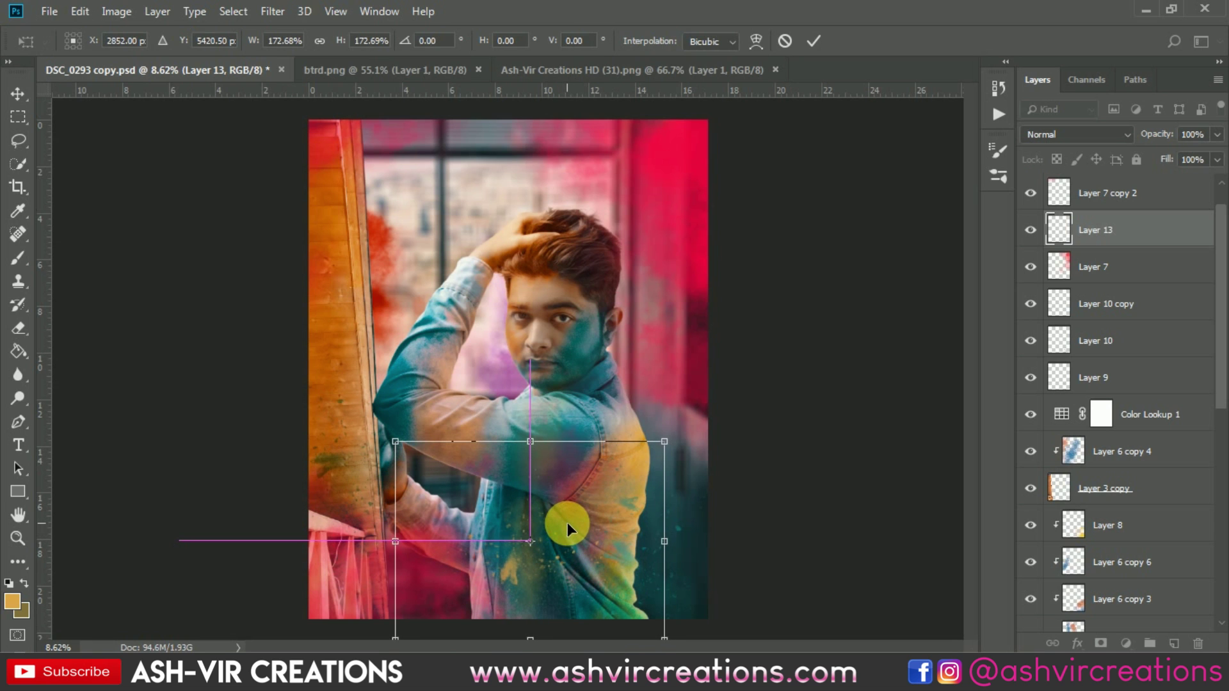
key("Return")
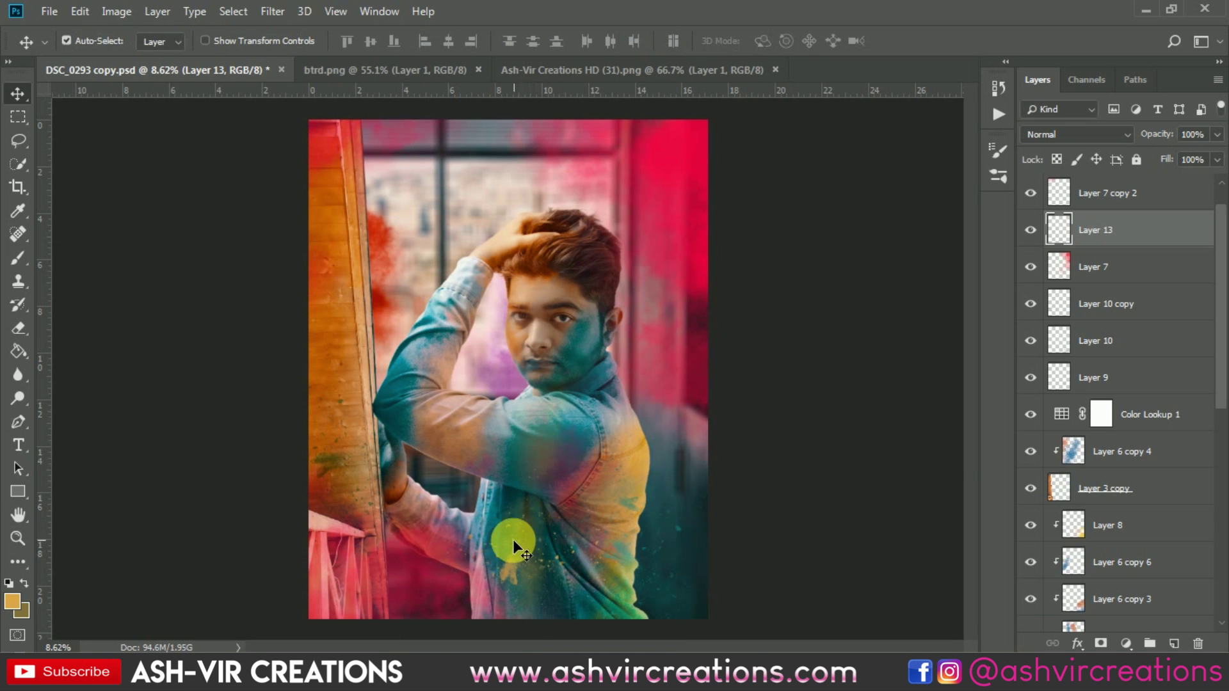
Step: Reposition the enlarged yellow splatter slightly higher on the lower front of the shirt
scroll(510, 545, "up", 2)
left_click_drag(568, 544, 540, 432)
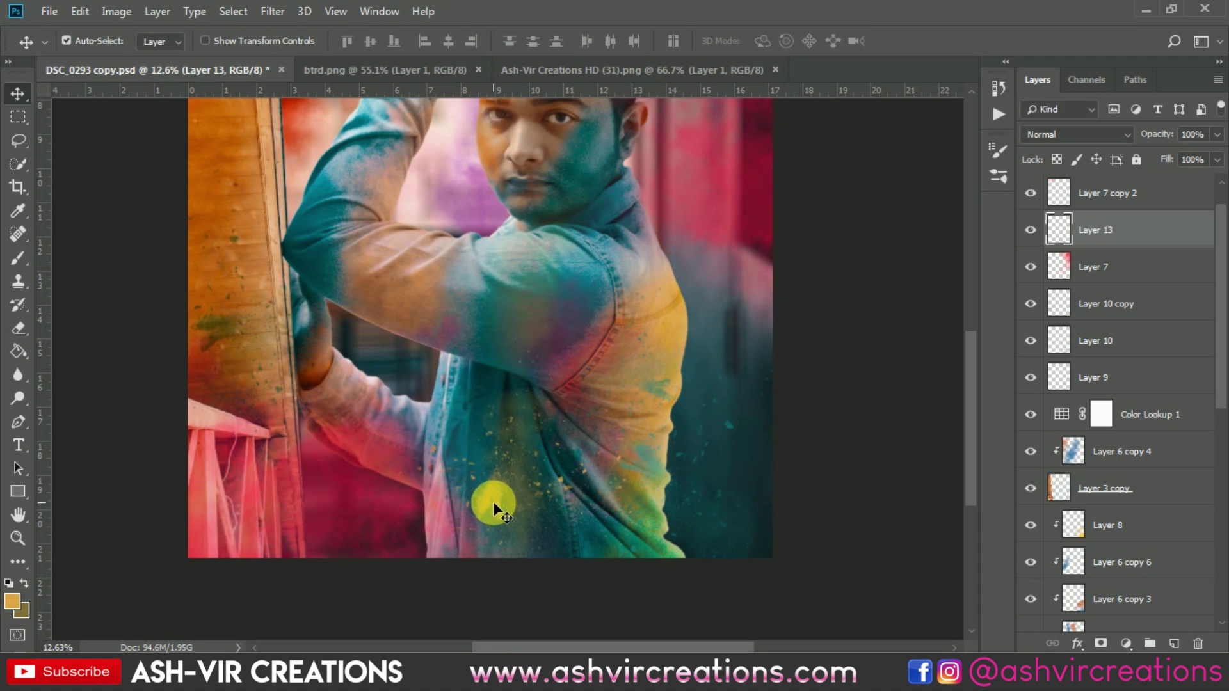
left_click_drag(492, 494, 486, 479)
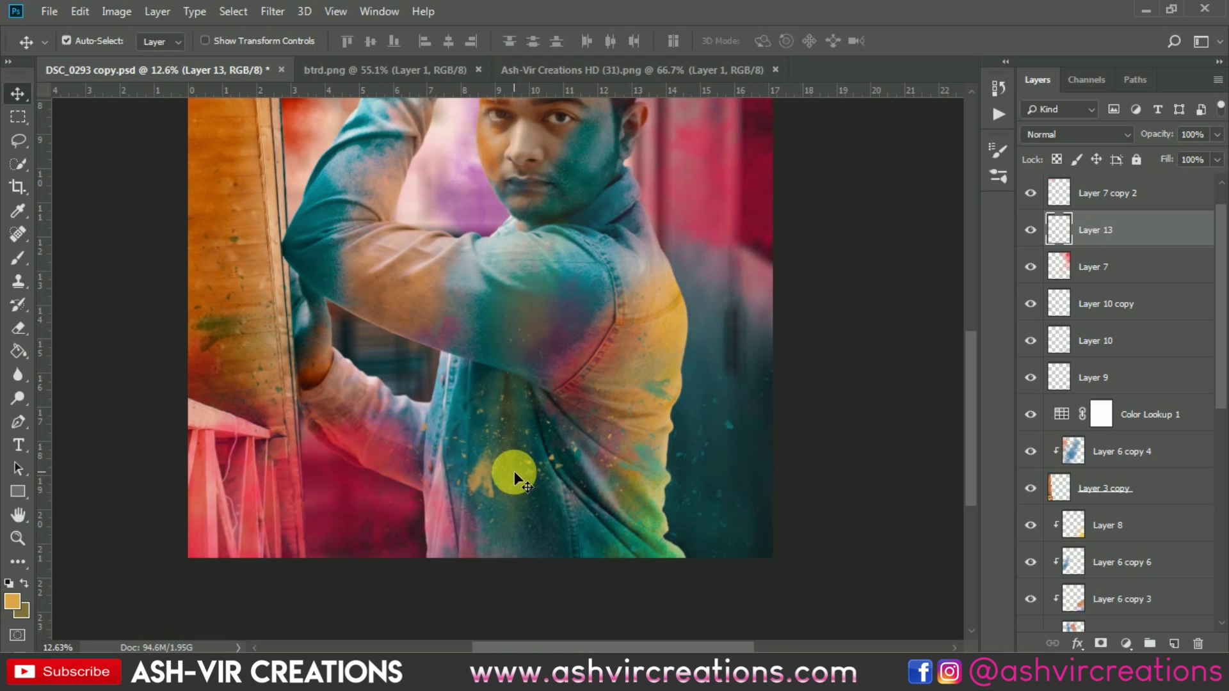
scroll(513, 471, "down", 4)
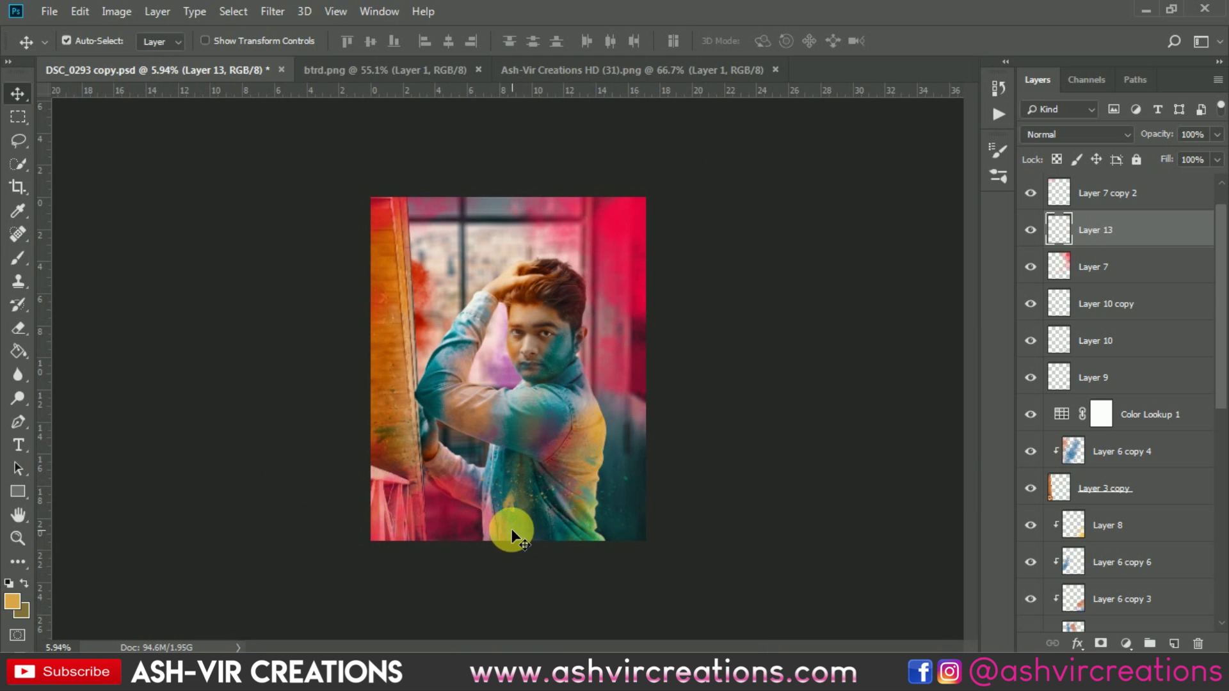
Step: Duplicate the yellow splatter on Layer 13 and place the copy over the red background beside the man's head
scroll(512, 529, "up", 2)
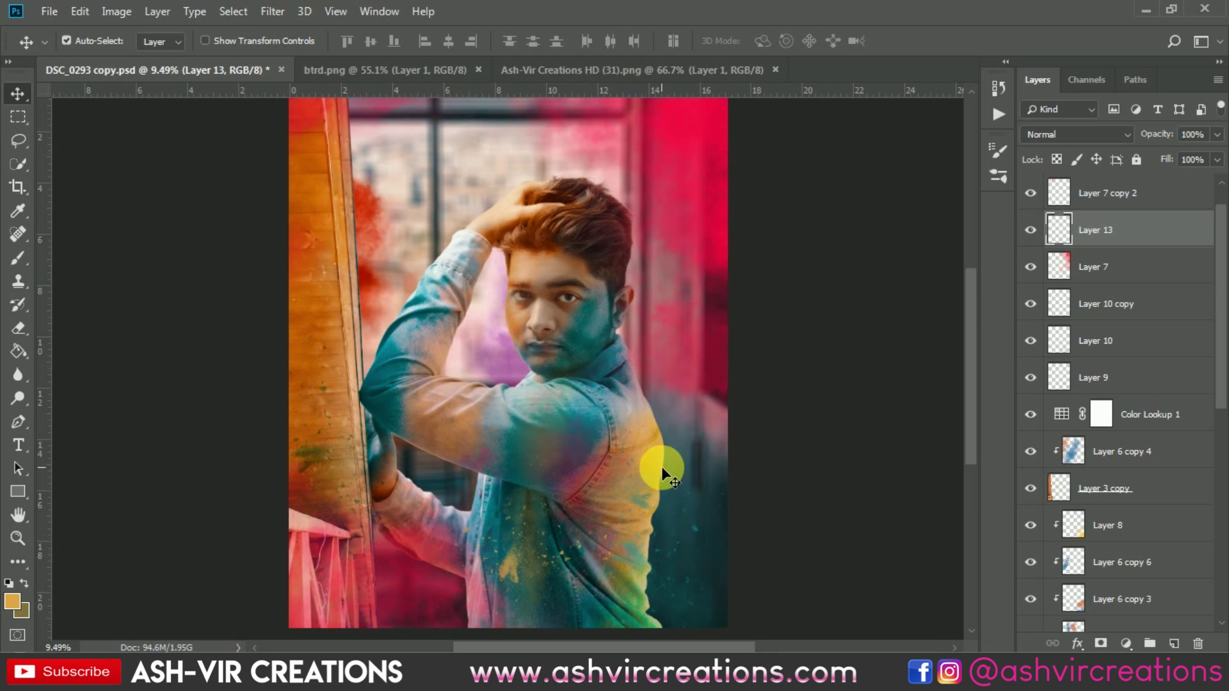
scroll(661, 467, "down", 1)
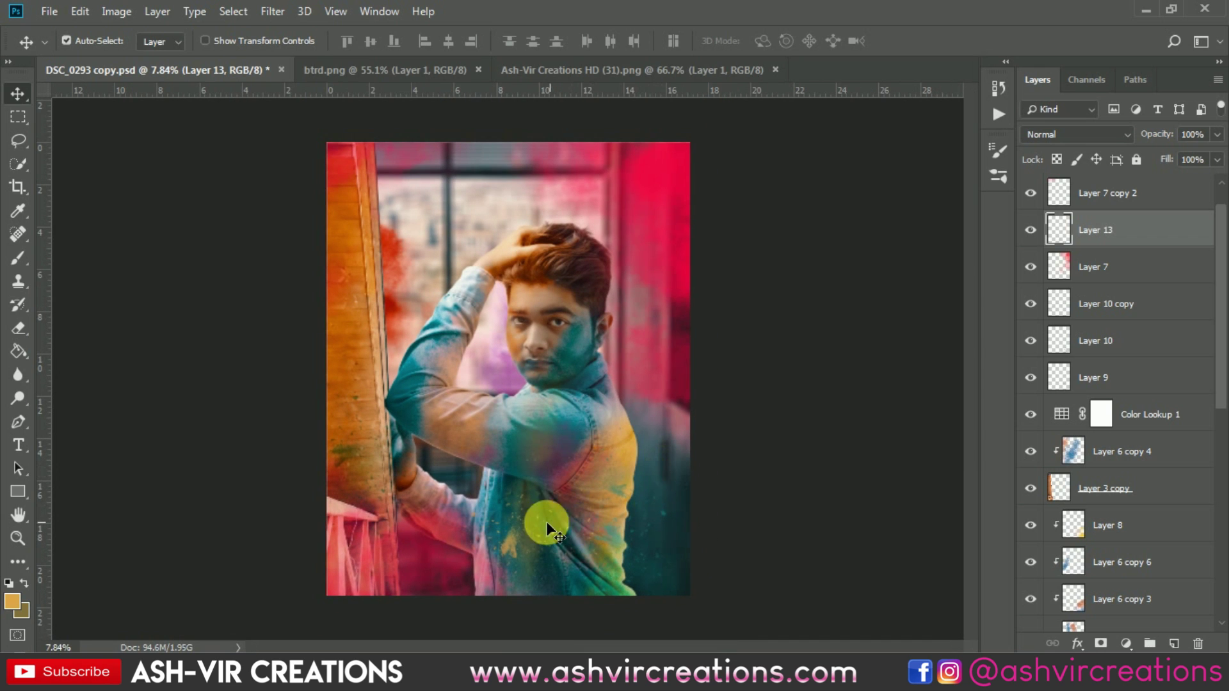
left_click_drag(512, 547, 627, 218)
scroll(627, 218, "up", 1)
scroll(631, 205, "up", 2)
scroll(494, 337, "up", 2)
Step: Scale the copied splatter to about 109% and move it up toward the upper corner of the red background
key("ctrl+t")
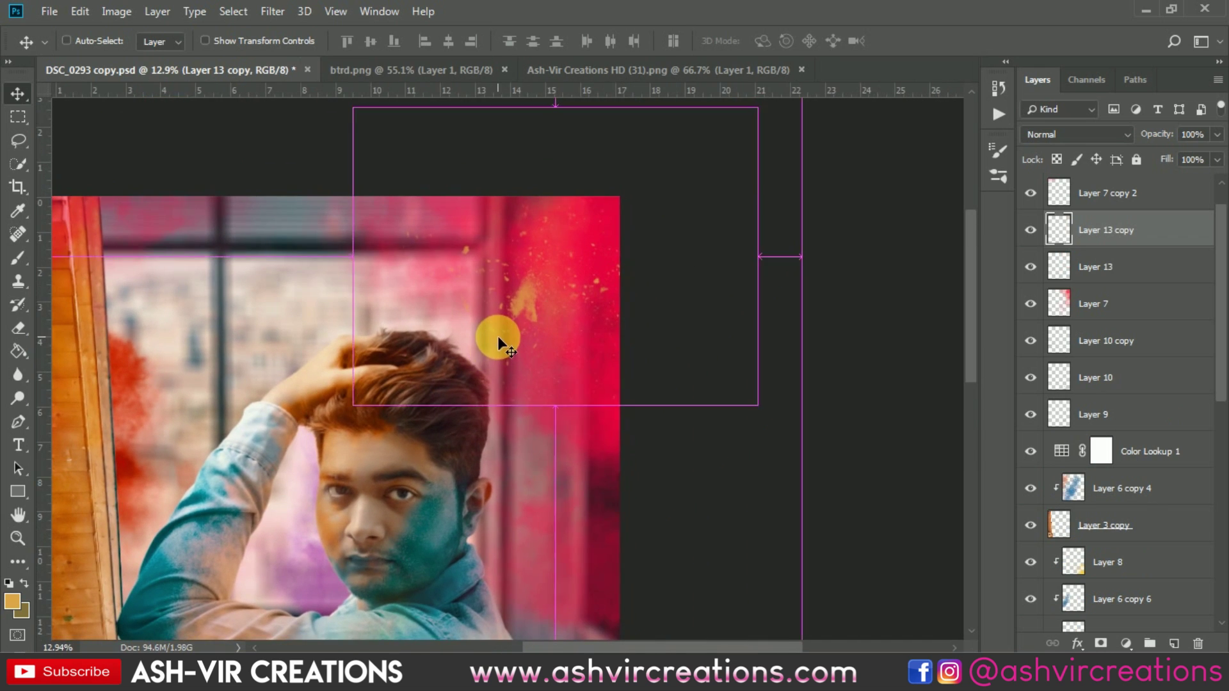
left_click_drag(757, 405, 776, 417)
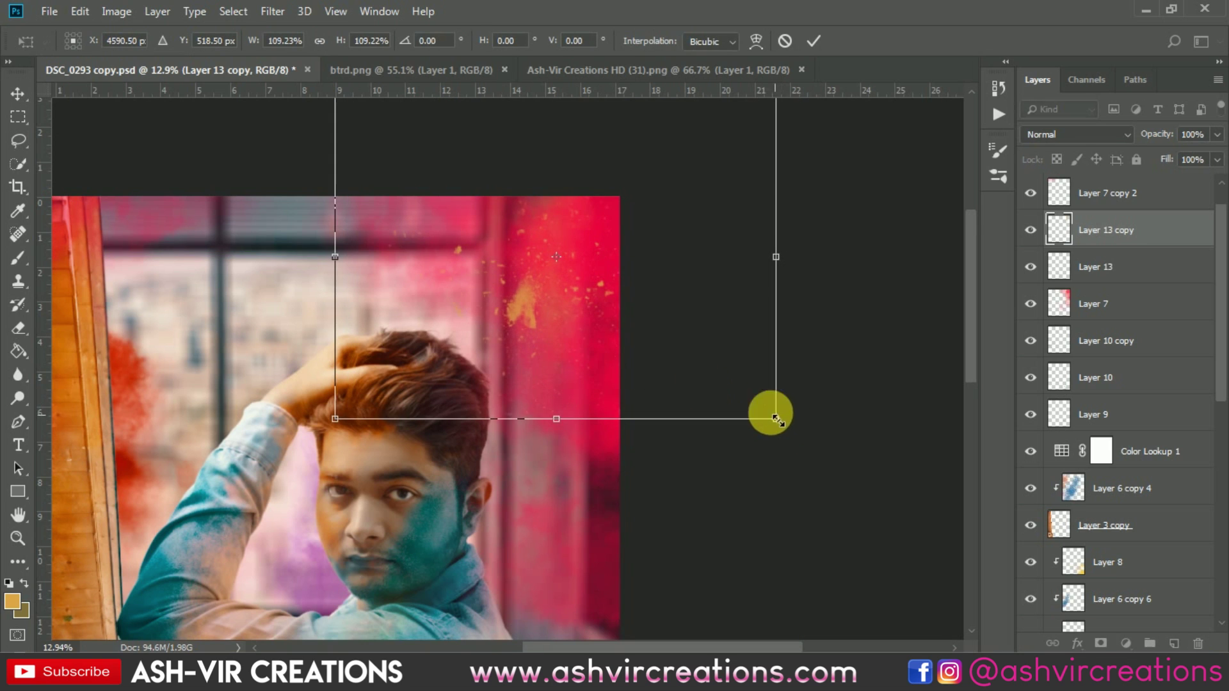
left_click_drag(571, 332, 586, 297)
key("Return")
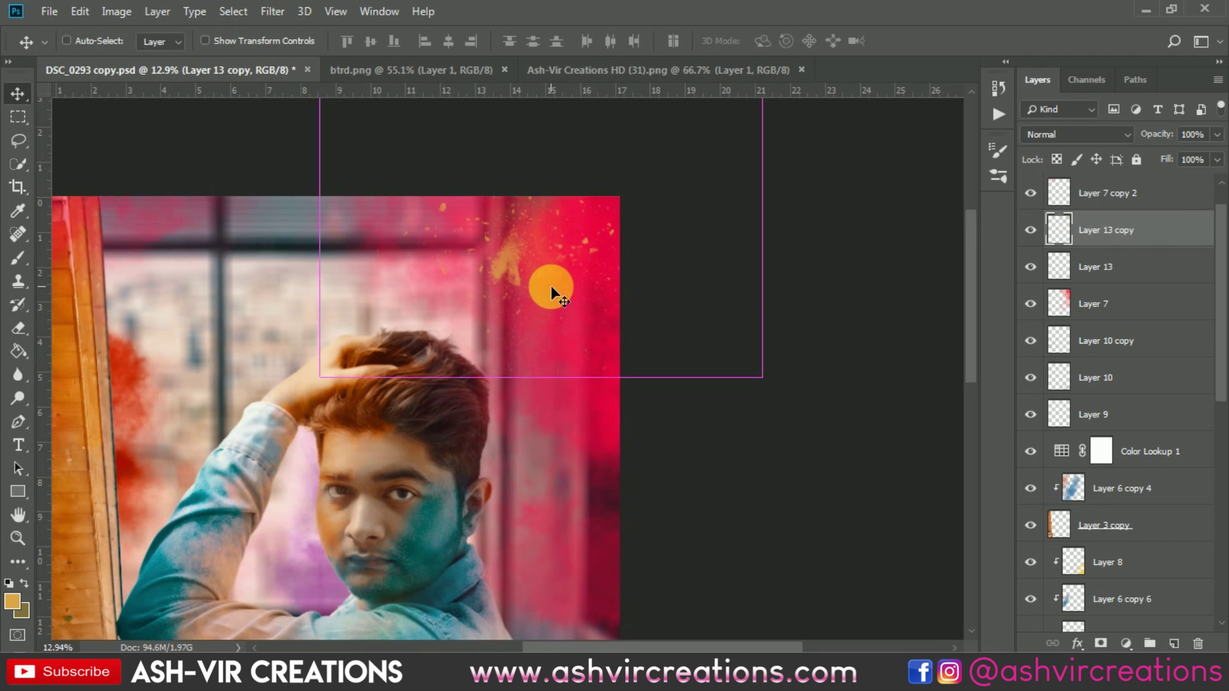
Step: Shift the hue of the copied background splatter to about -30 with Hue/Saturation
key("ctrl+u")
mouse_move(939, 312)
left_mouse_down()
mouse_move(901, 310)
mouse_move(930, 308)
left_mouse_up()
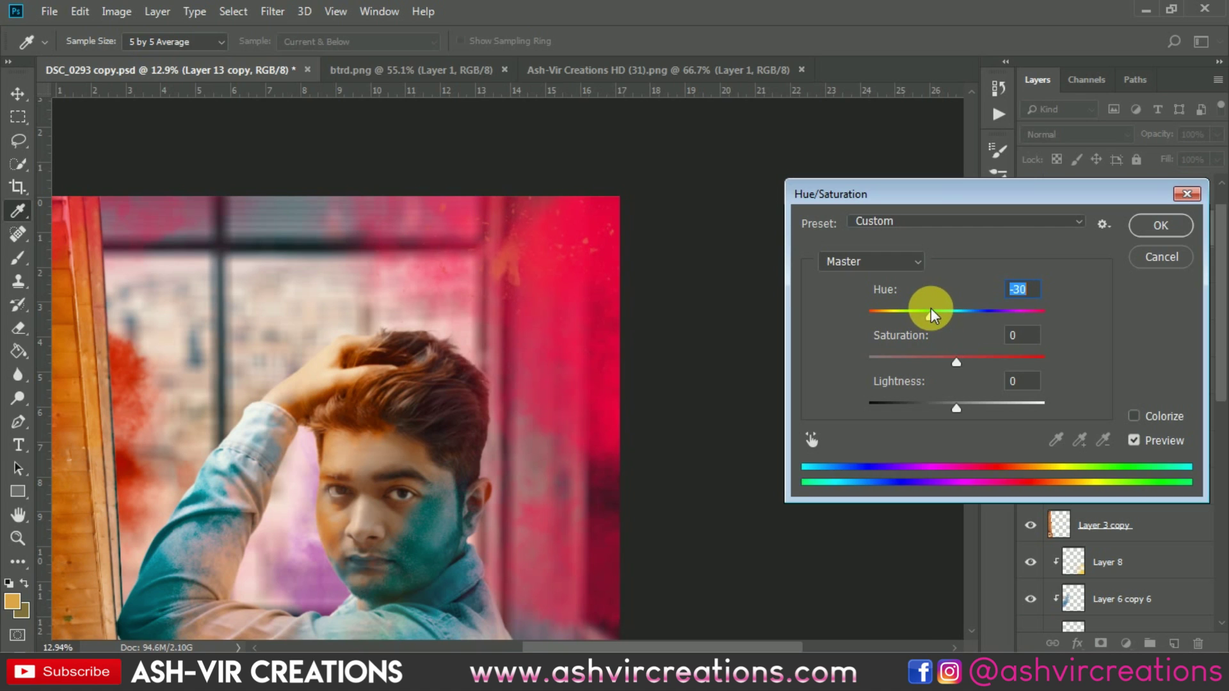
left_click(1136, 217)
key("v")
Step: Examine the whole portrait to judge how the recoloured splatter blends with the background and shirt
scroll(410, 253, "down", 3)
scroll(409, 251, "up", 1)
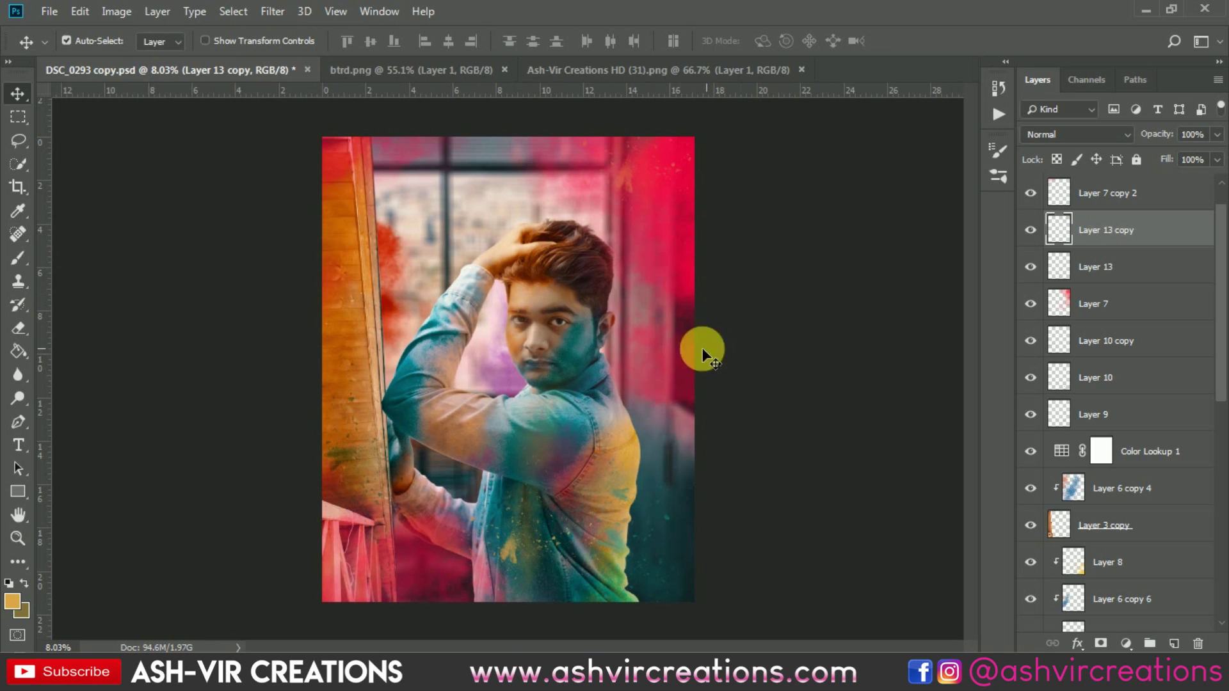
scroll(538, 301, "up", 1)
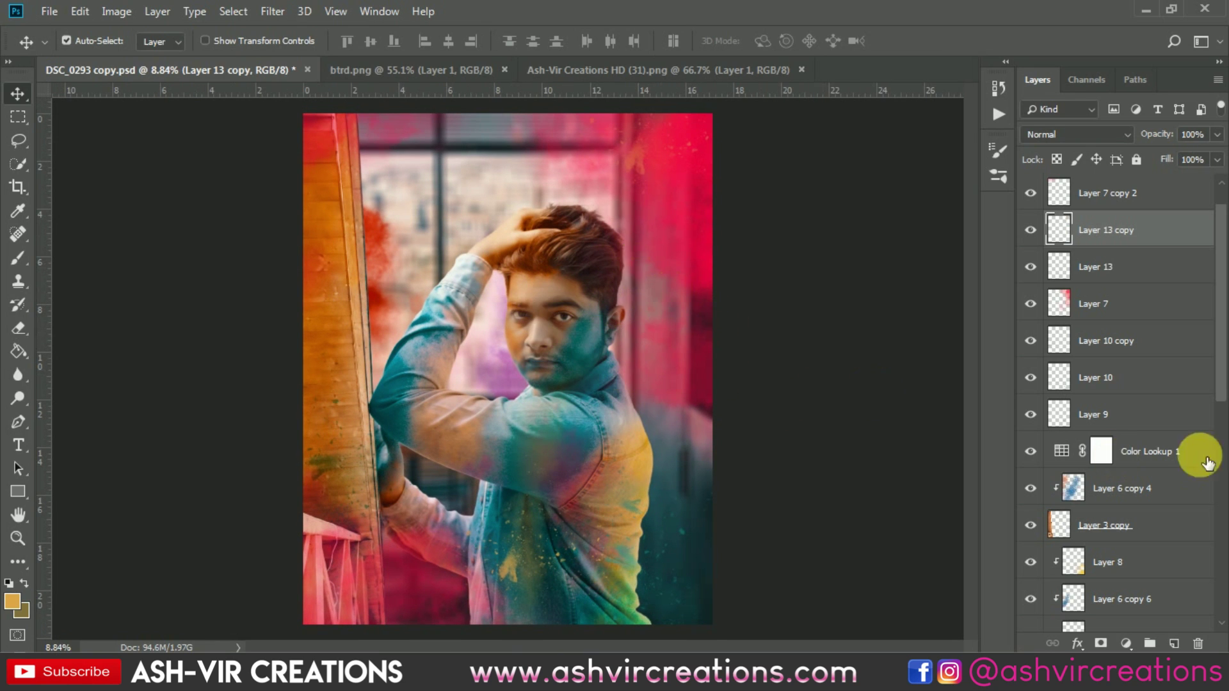
scroll(1128, 310, "down", 1)
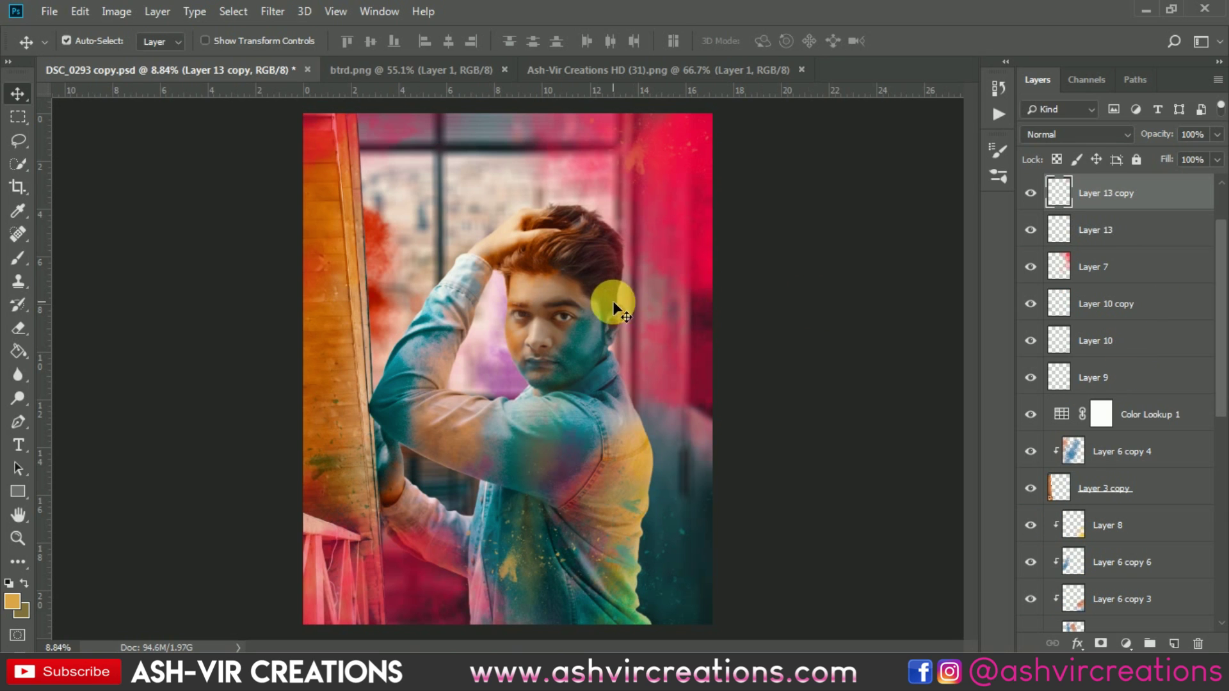
scroll(612, 300, "down", 1)
scroll(501, 276, "up", 1)
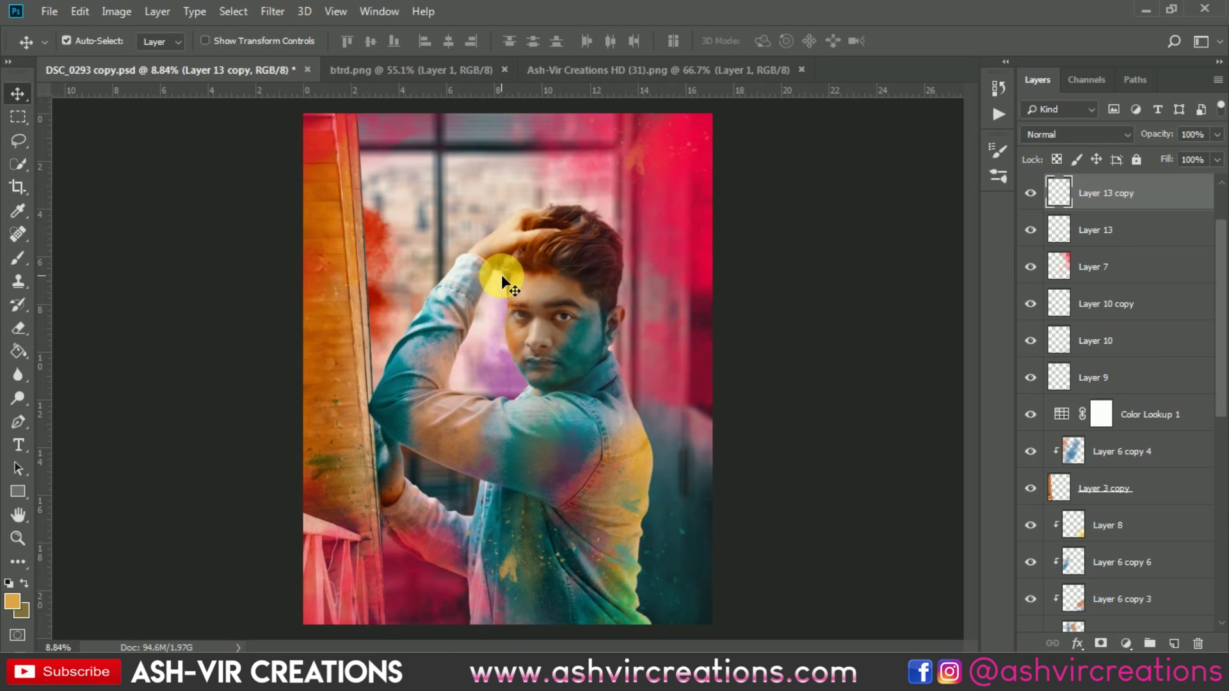
scroll(514, 254, "up", 1)
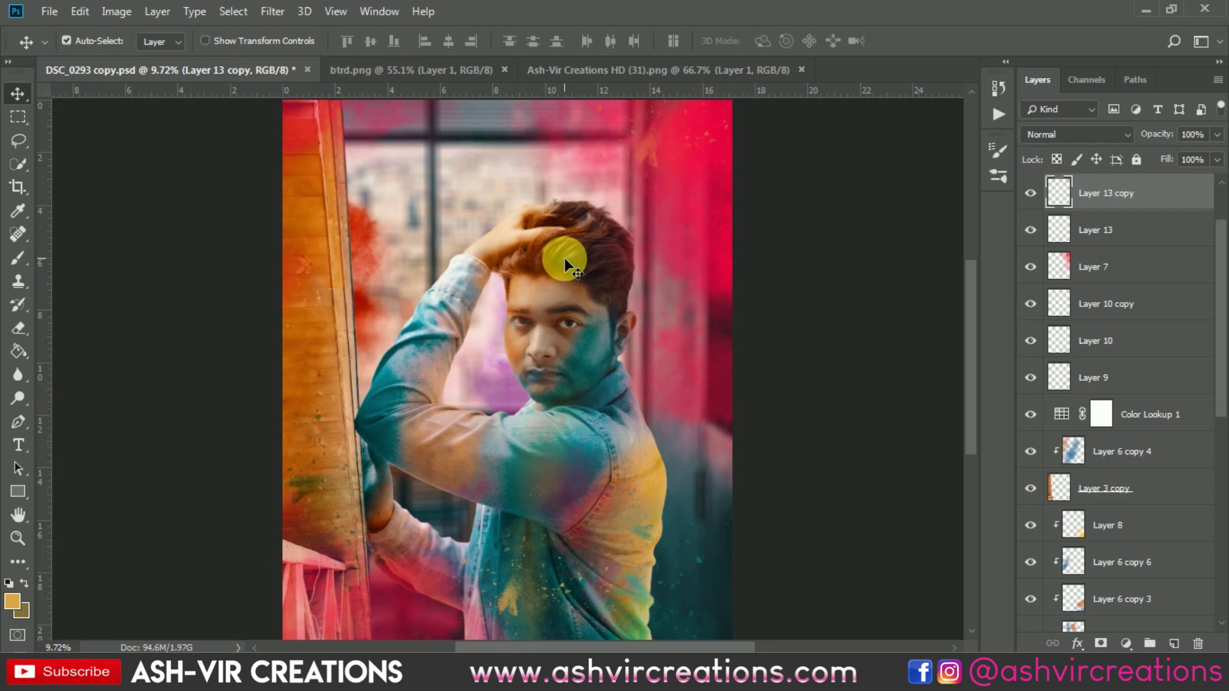
scroll(563, 258, "down", 1)
scroll(551, 244, "down", 2)
Step: Merge all layers from Layer 5 up to Layer 7 copy into a single layer
scroll(1088, 275, "down", 5)
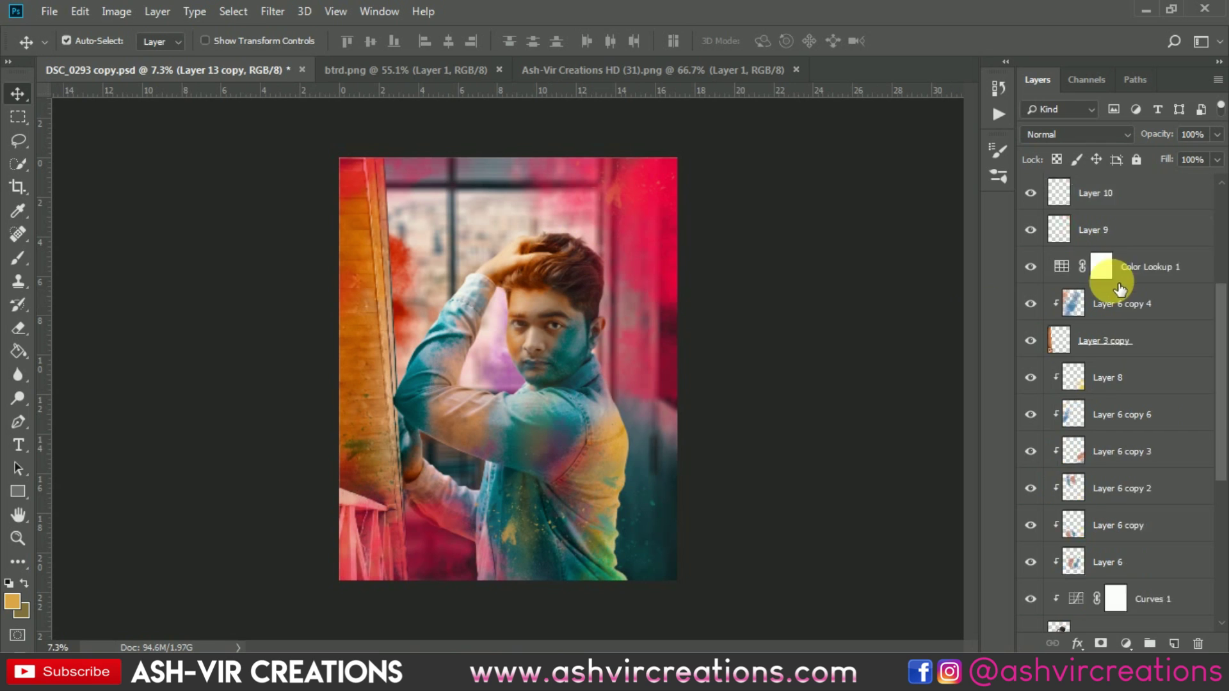
scroll(1110, 560, "down", 3)
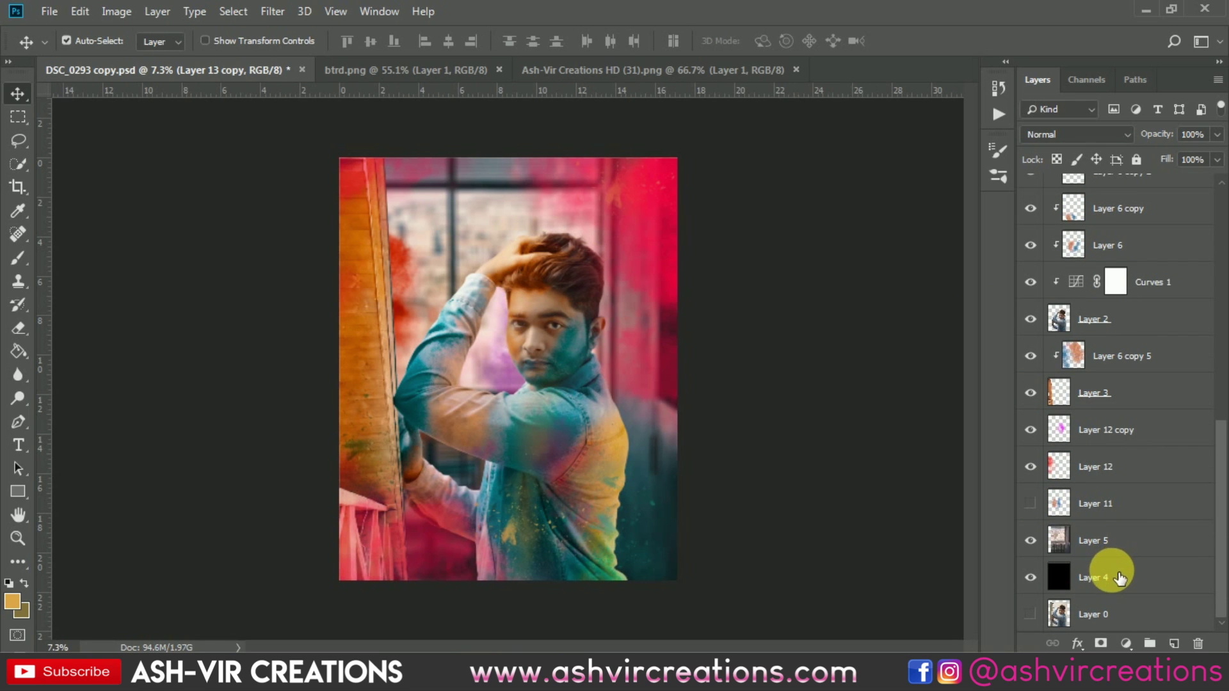
left_click(1119, 544)
scroll(1119, 544, "up", 10)
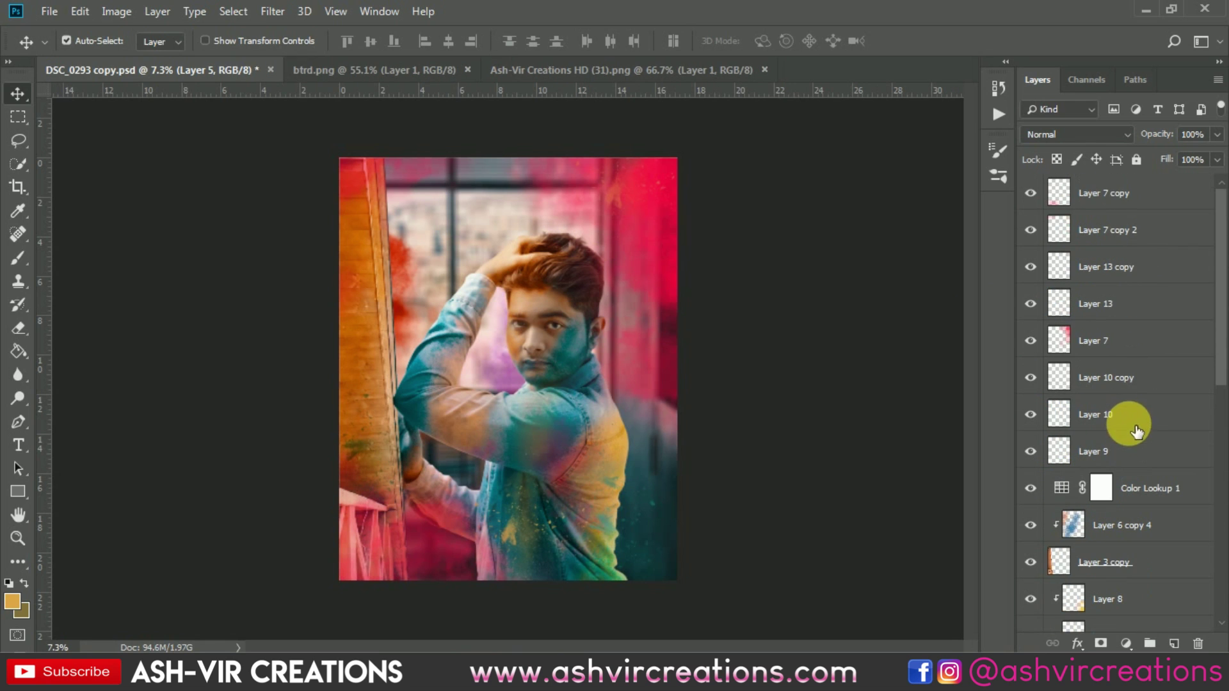
left_click(1165, 208, "shift")
right_click(1157, 199)
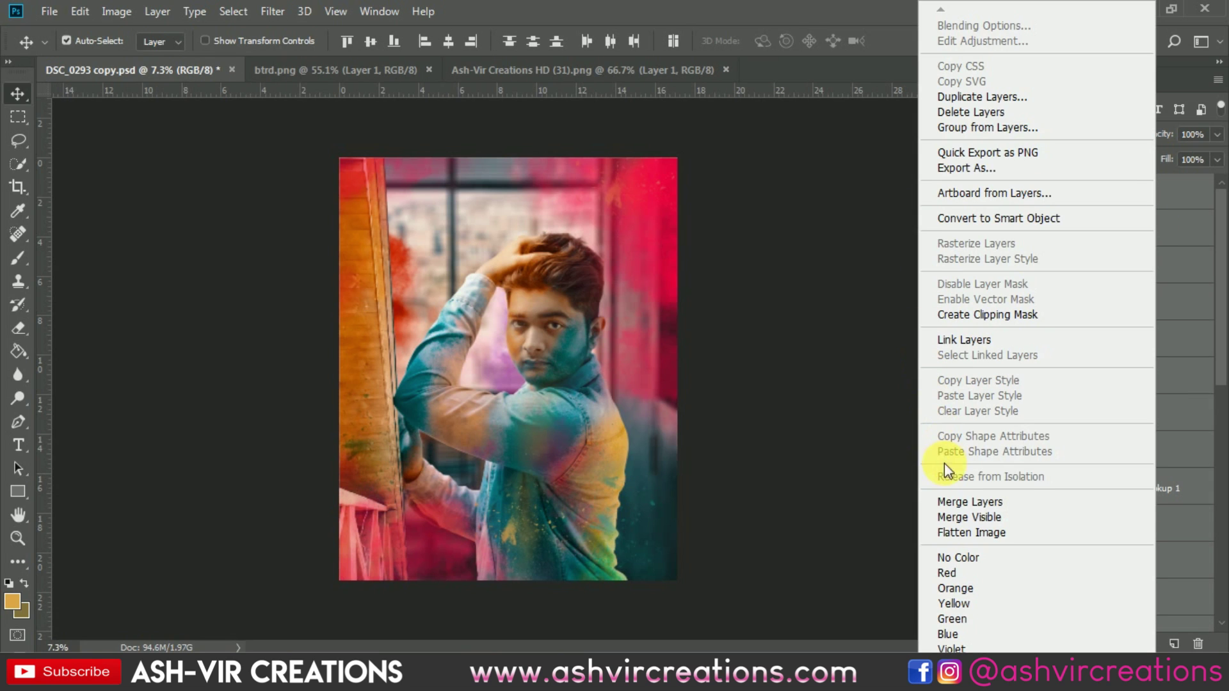
left_click(951, 504)
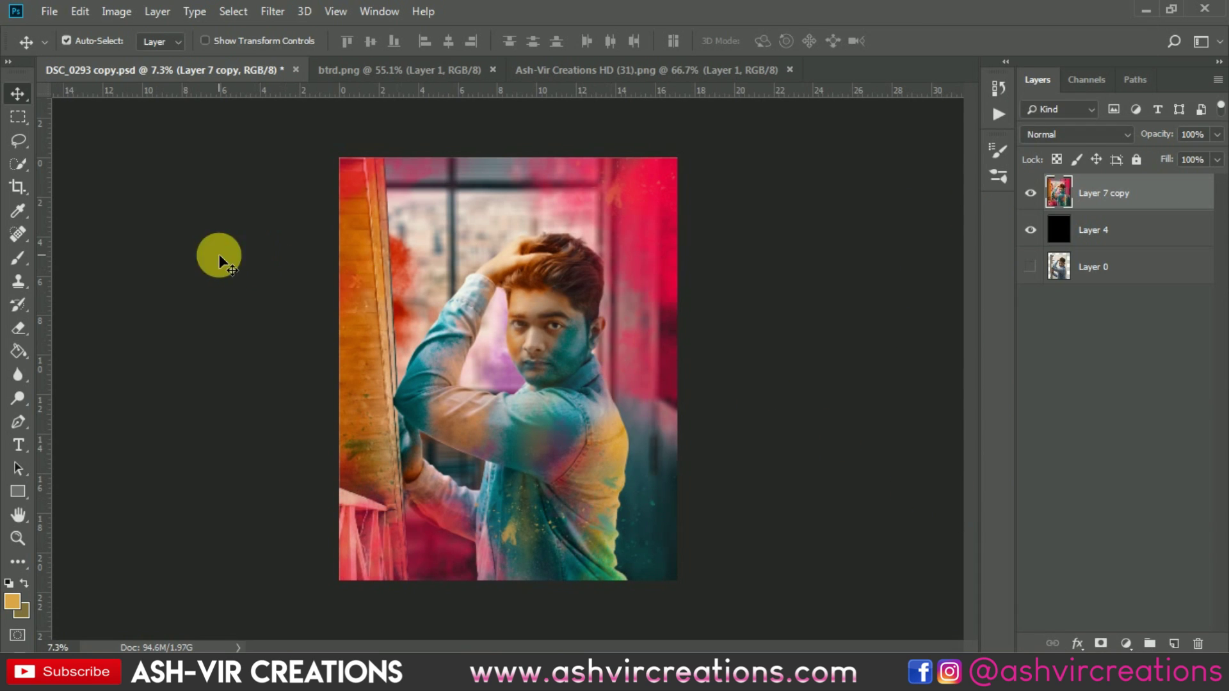
Step: Crop the document to its current 4:5 canvas bounds with cropped pixels deleted, and fit the image in view
left_click(26, 190)
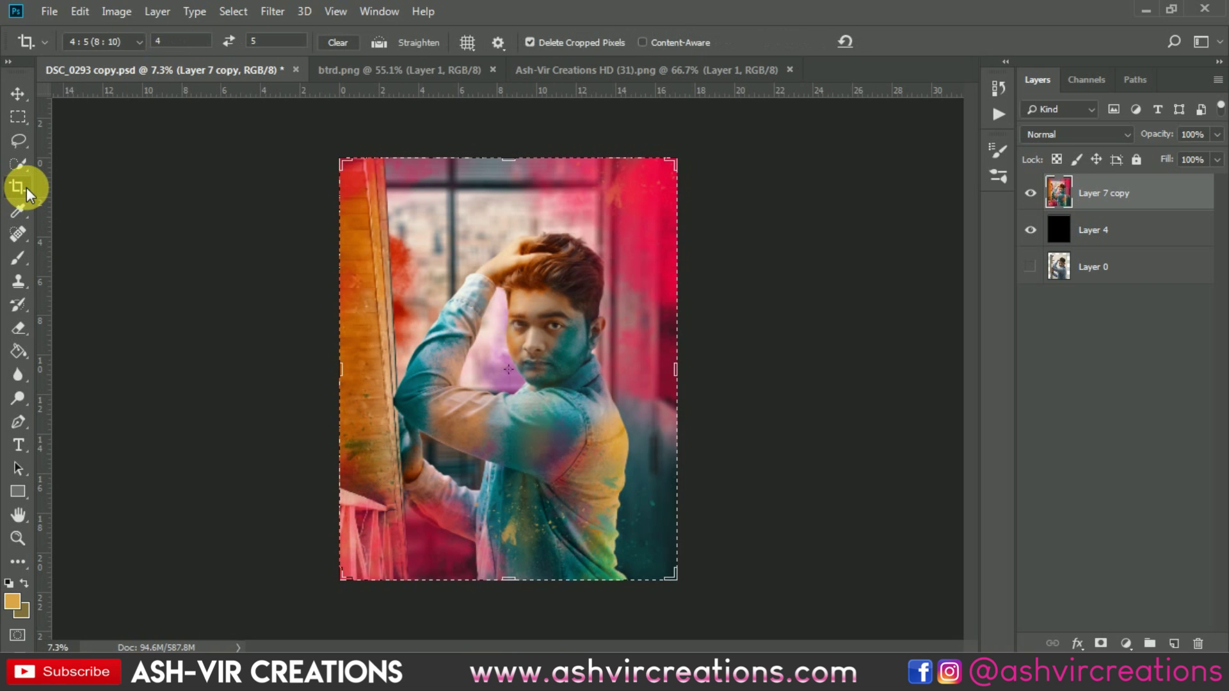
left_click(539, 277)
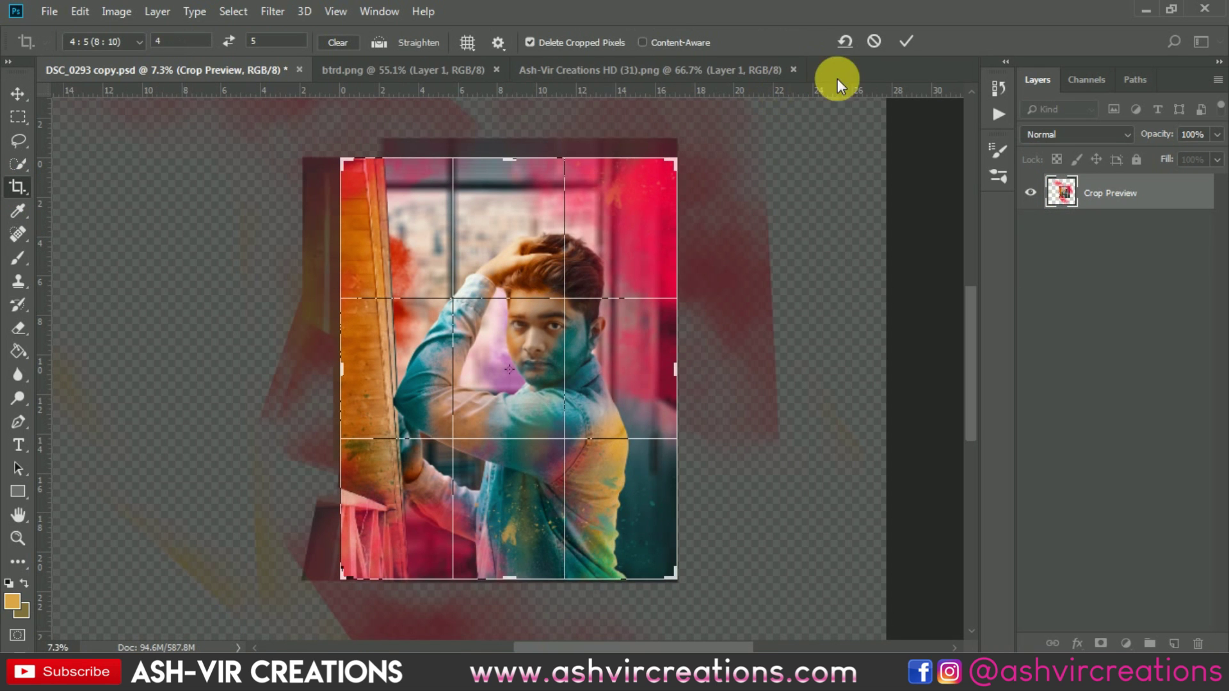
left_click(905, 43)
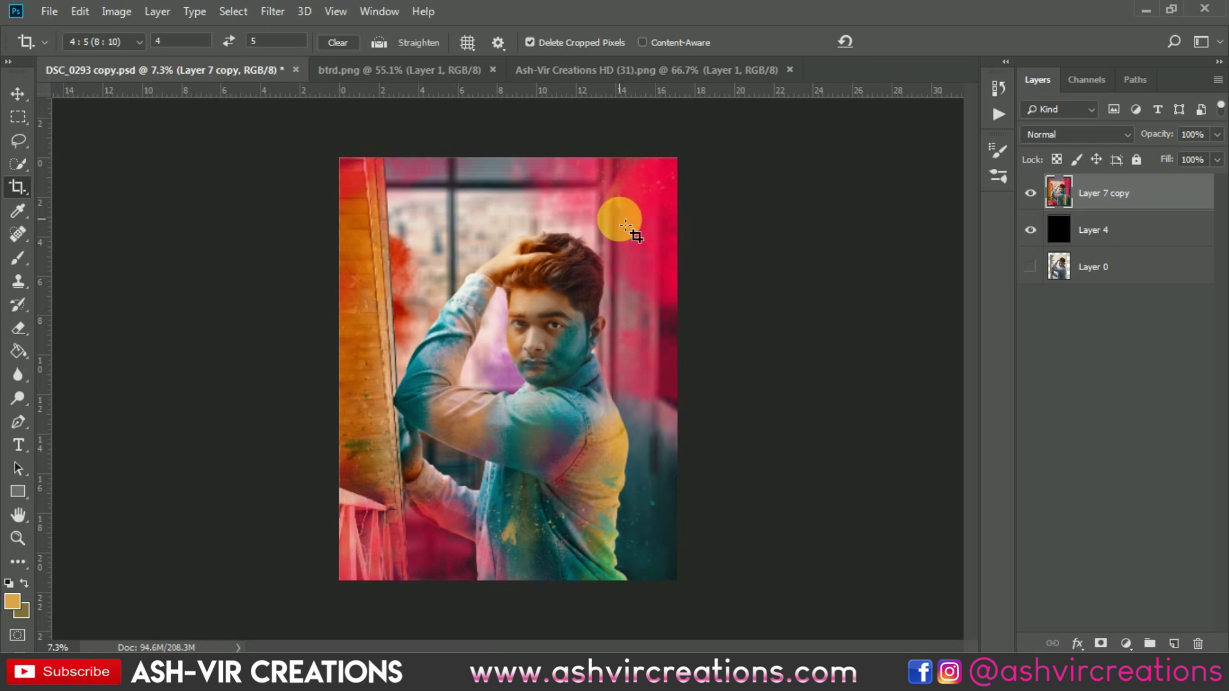
key("v")
key("ctrl+0")
Step: Delete the black Layer 4 and make the merged Layer 7 copy active
left_click(1110, 229)
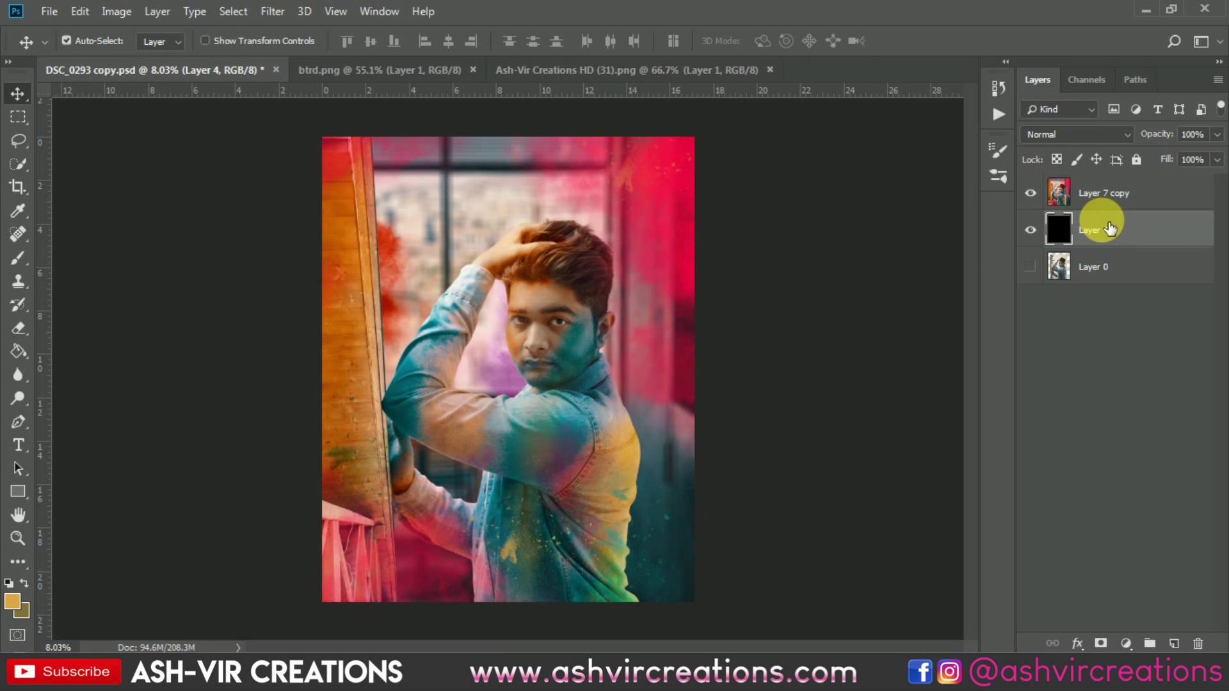
key("Delete")
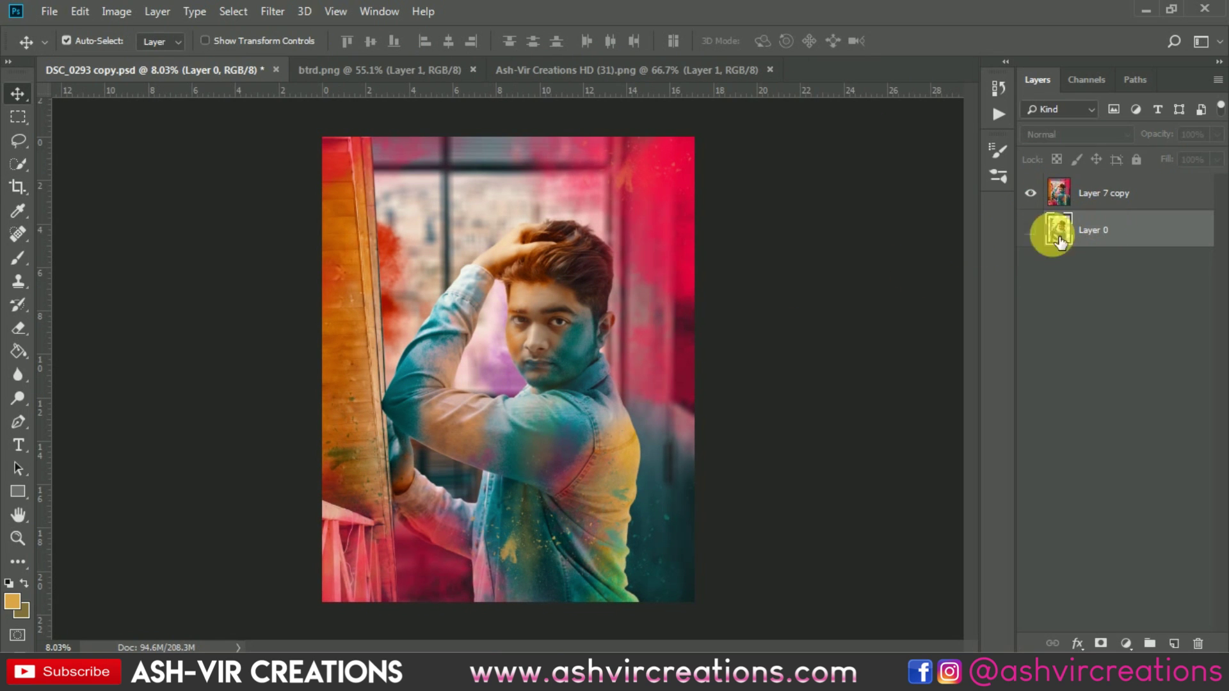
left_click(1054, 192)
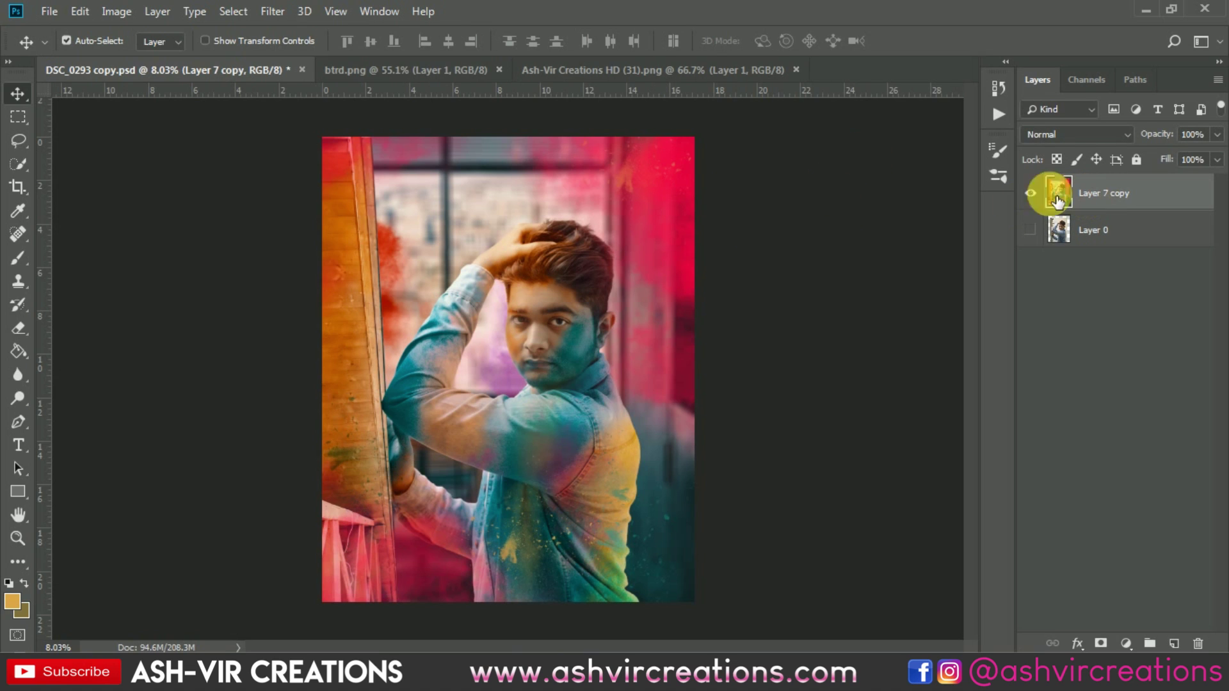
Step: Apply the Camera Raw Filter to the merged layer with Contrast +10, Highlights +26, Shadows +27, Whites -9 and Blacks +8
left_click(267, 14)
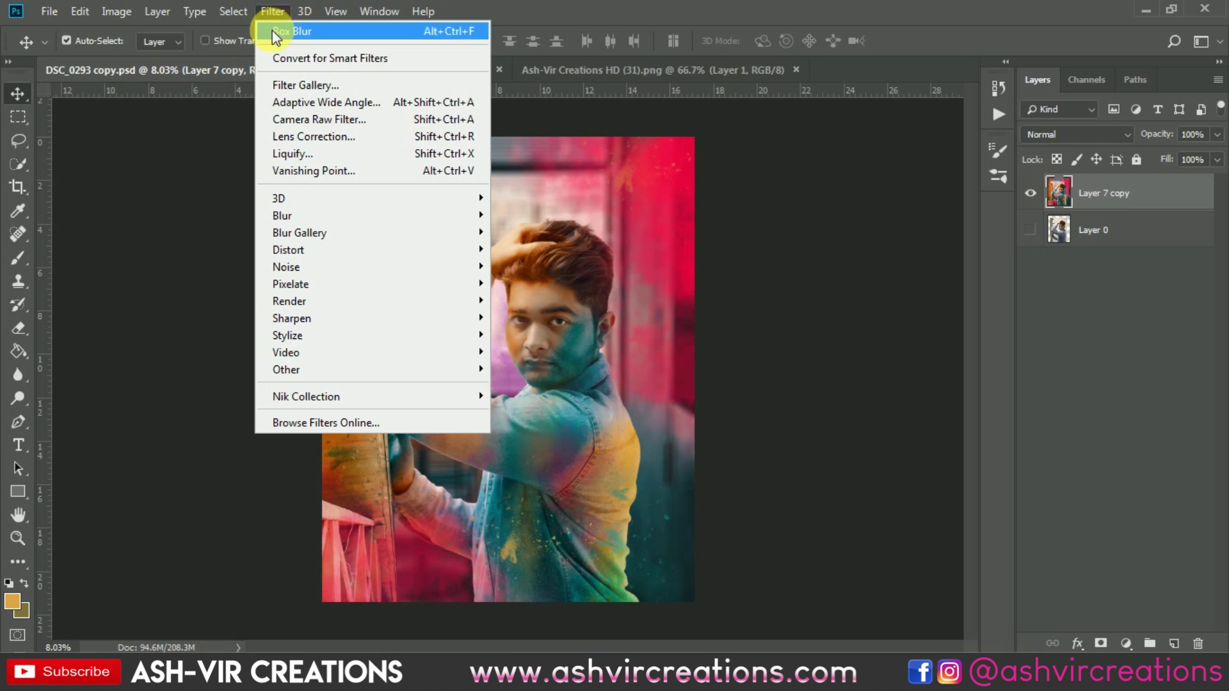
left_click(292, 119)
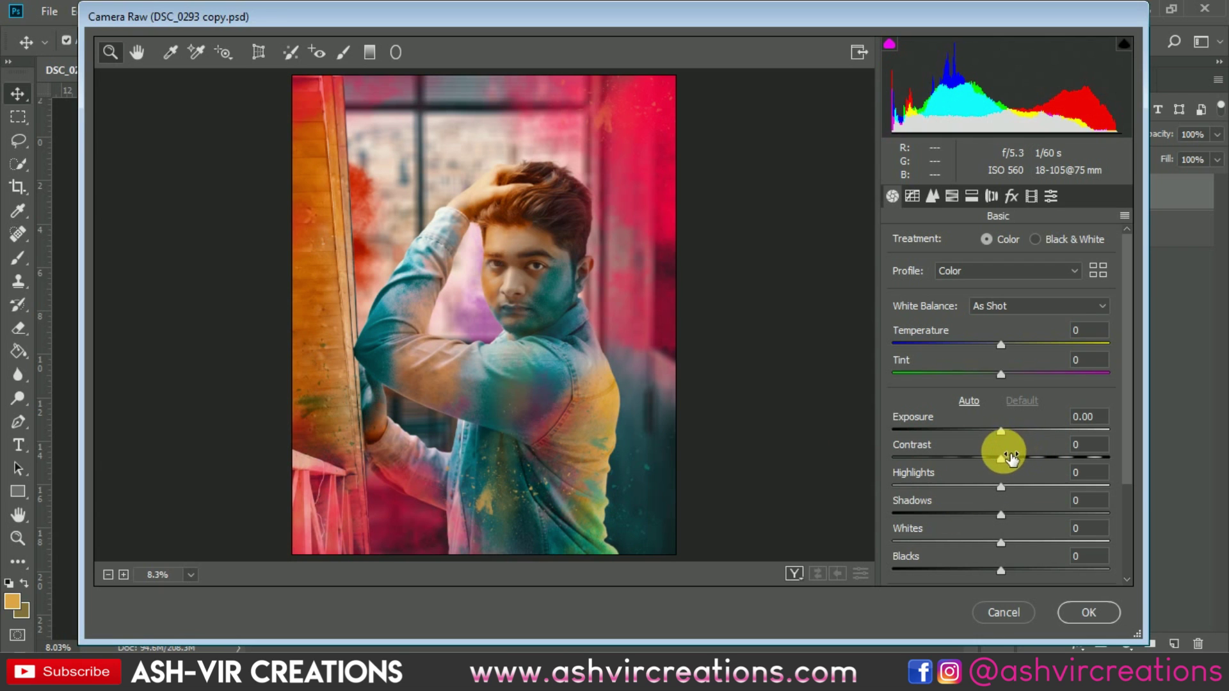
left_click_drag(1003, 460, 1011, 574)
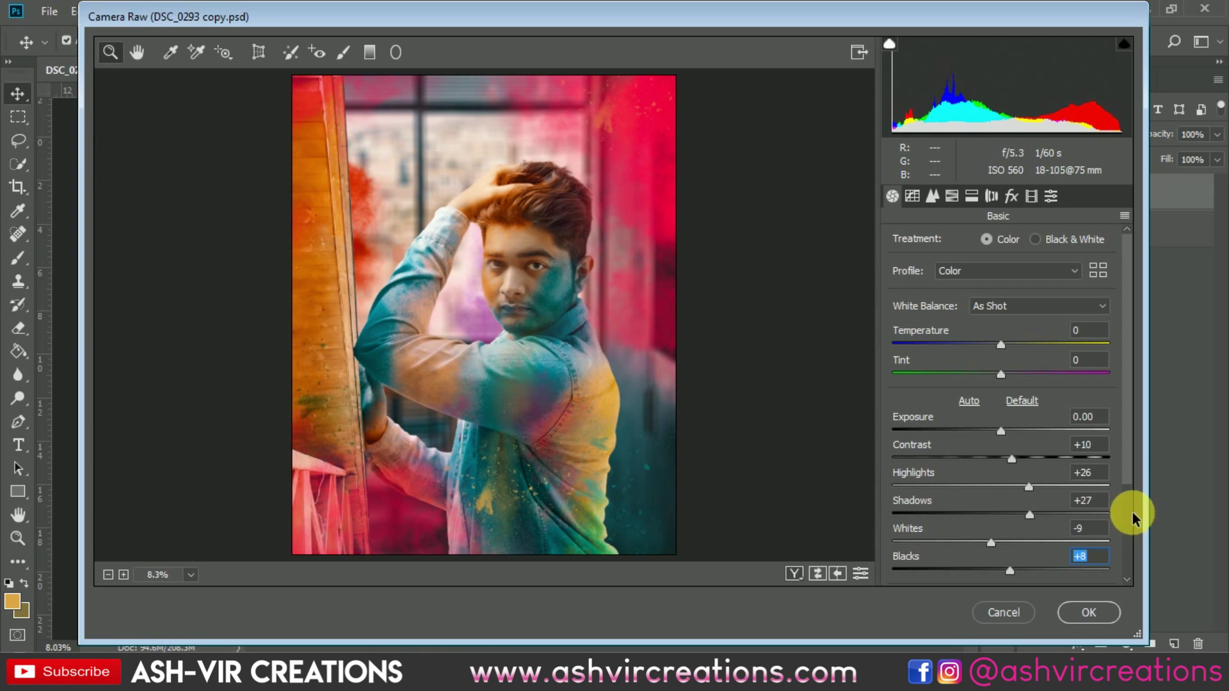
Step: Set Clarity to +15, Vibrance to +18 and Saturation to -5 in the Camera Raw basic adjustments
left_click_drag(1128, 480, 1121, 562)
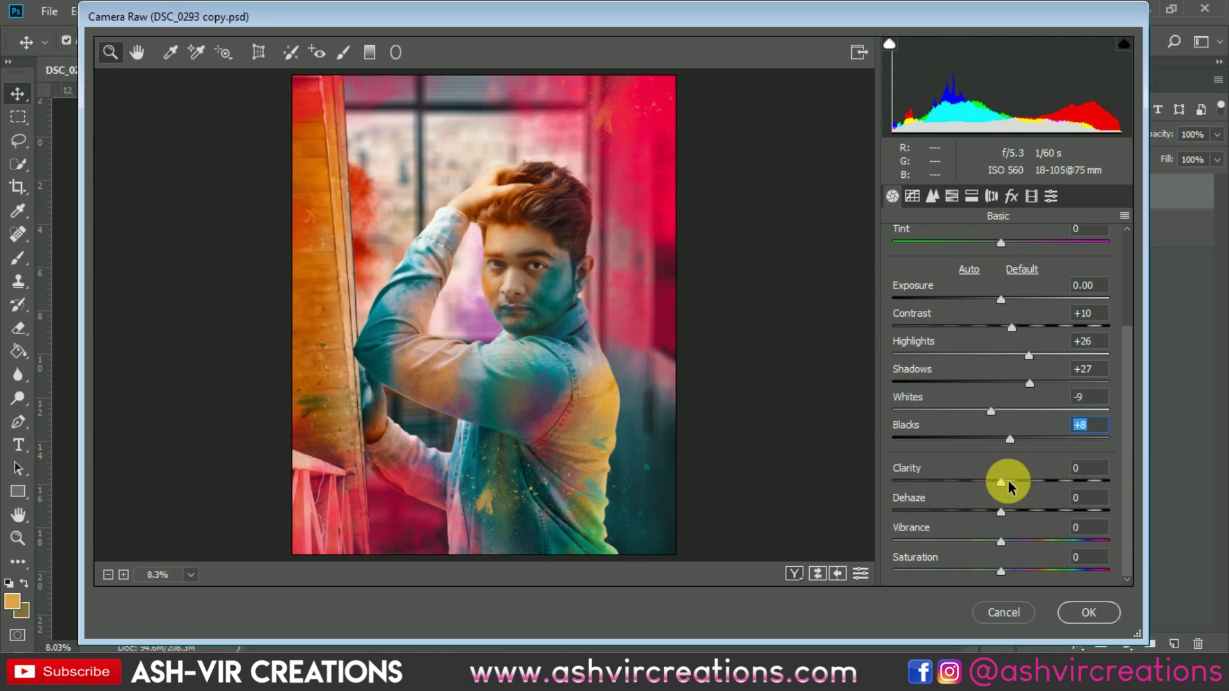
left_click_drag(1003, 488, 1008, 488)
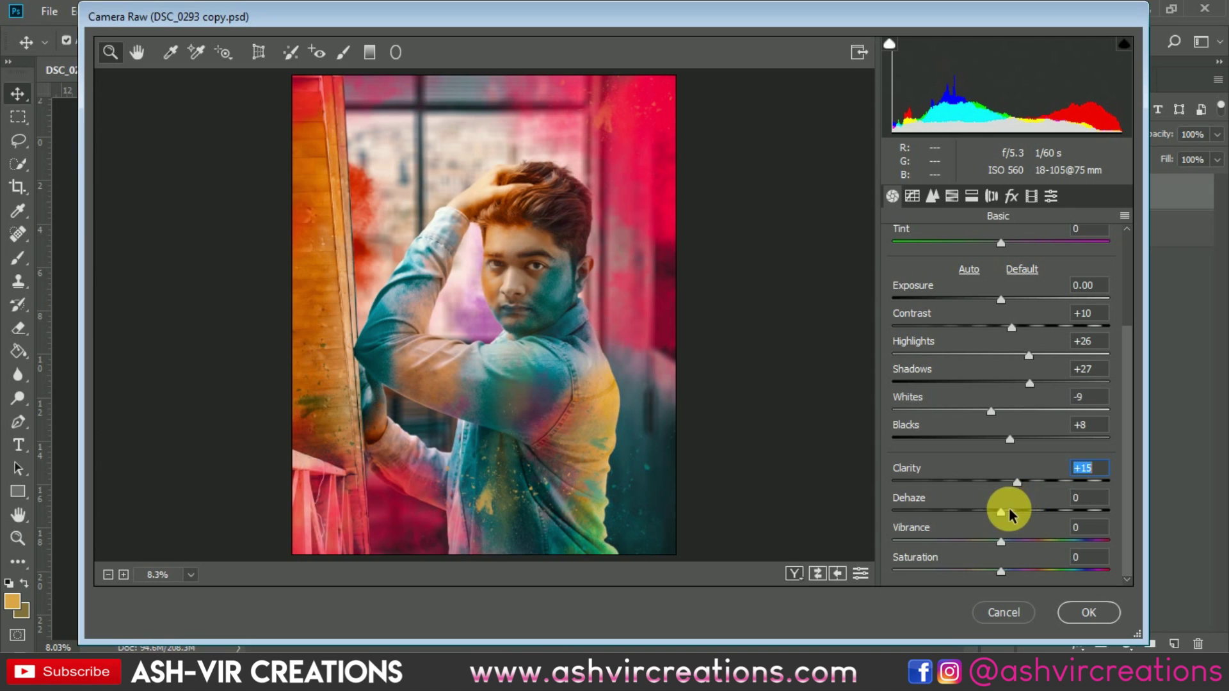
left_click_drag(1011, 545, 1022, 547)
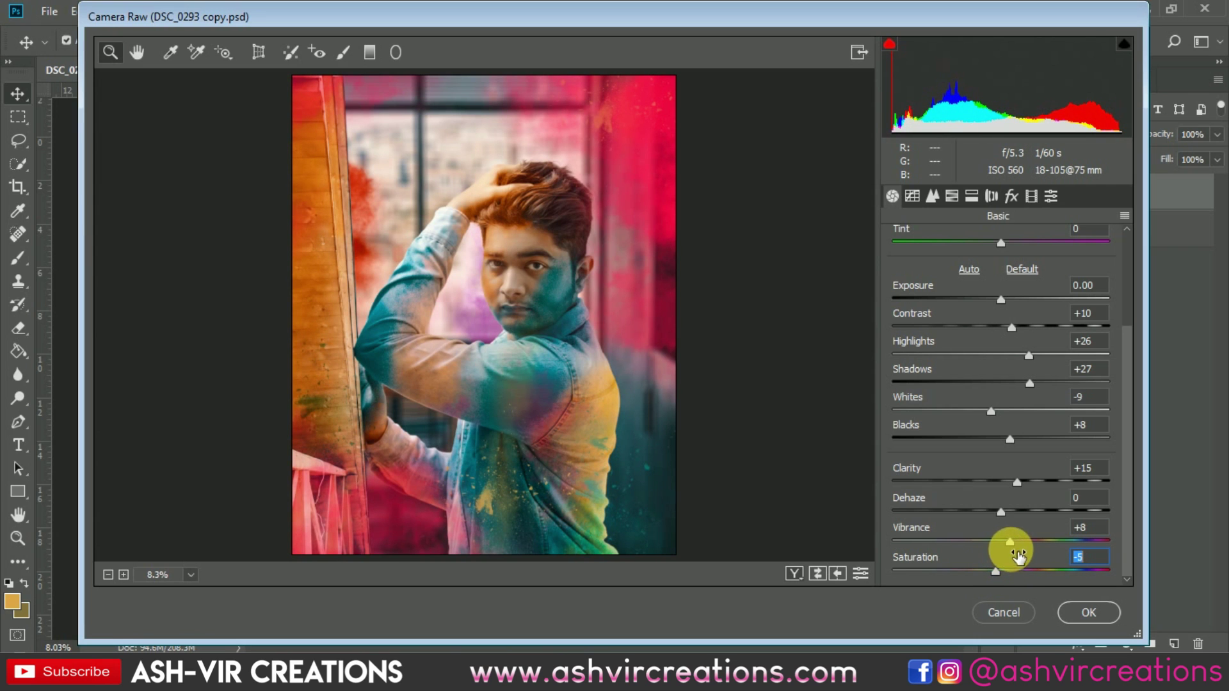
mouse_move(1012, 545)
left_mouse_down()
mouse_move(1125, 551)
mouse_move(1089, 537)
mouse_move(1001, 548)
mouse_move(1027, 554)
left_mouse_up()
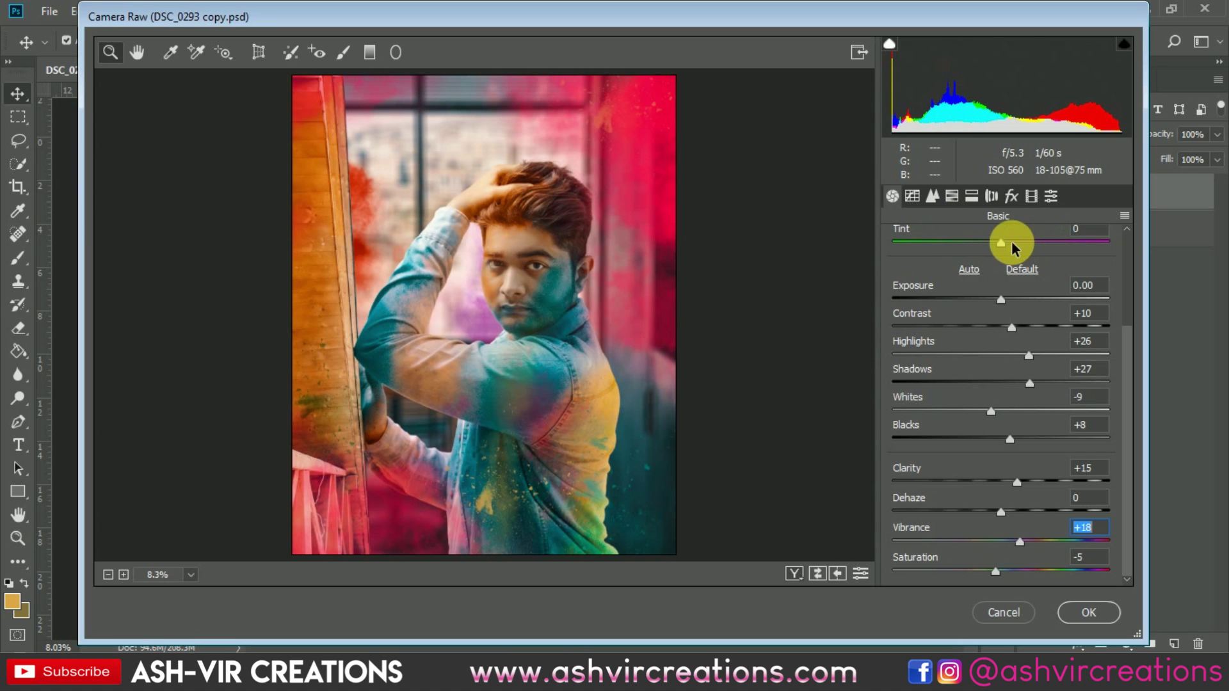
Step: Split-tone the portrait's shadows with hue 200 and saturation 9
left_click(955, 197)
left_click(970, 197)
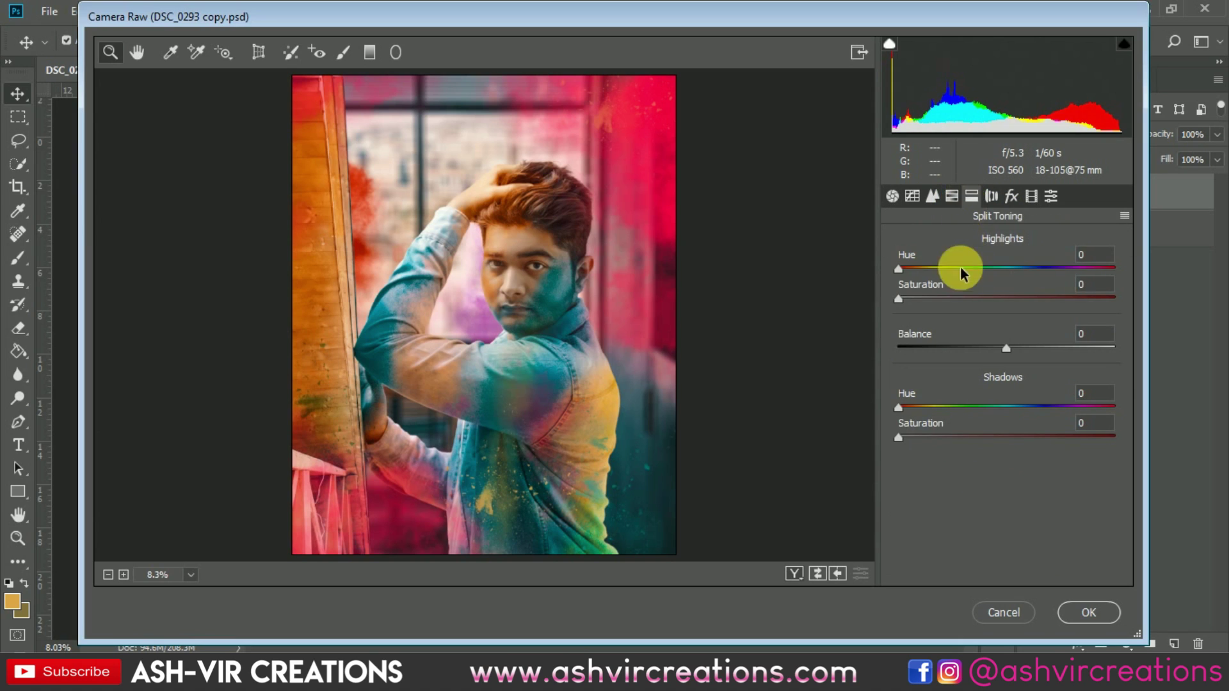
left_click(946, 407)
left_click(944, 438)
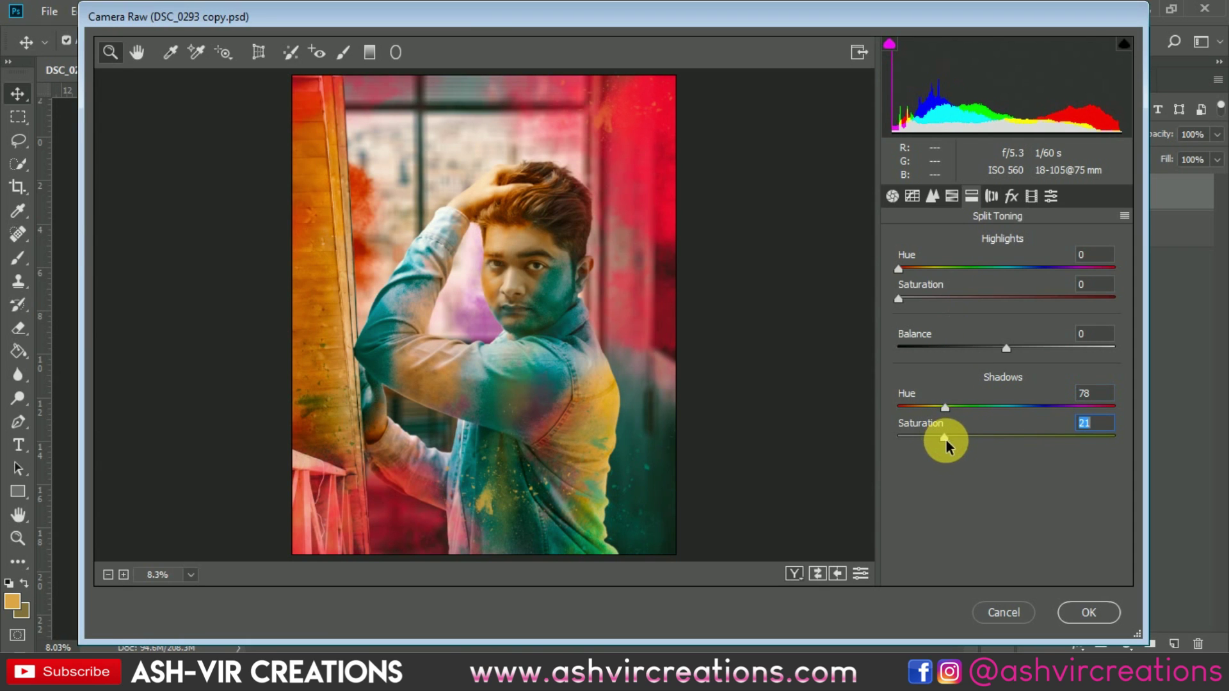
left_click_drag(946, 407, 924, 448)
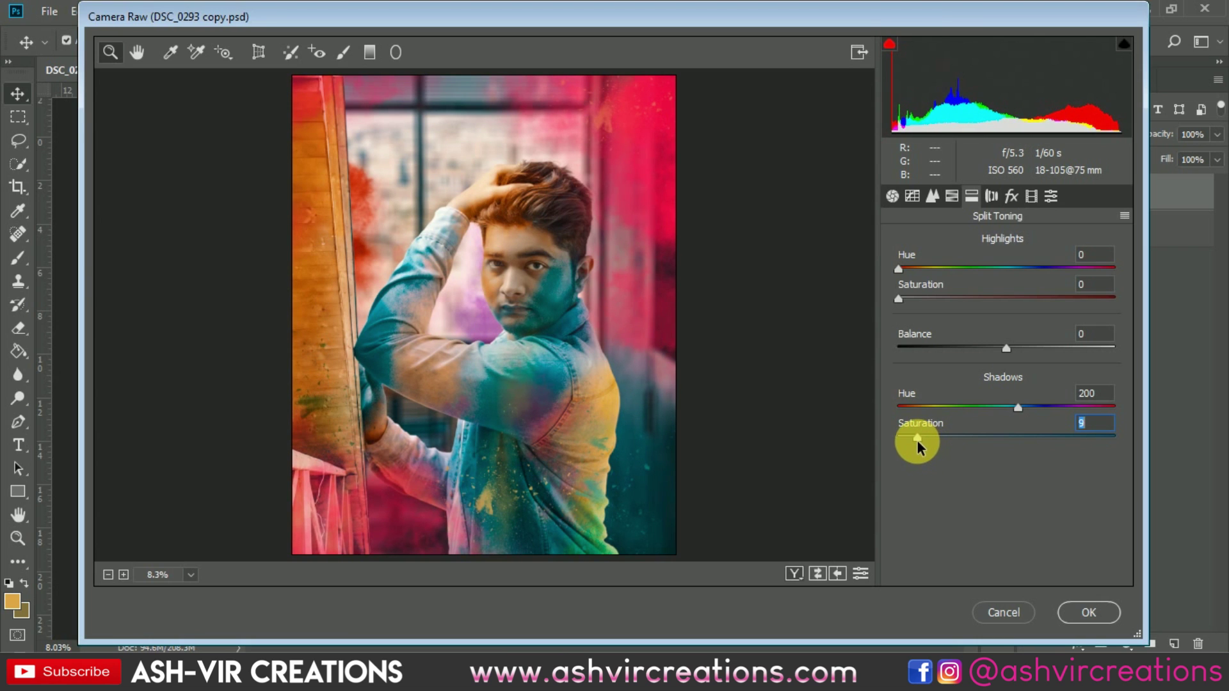
Step: Split-tone the portrait's highlights with hue 29 and saturation 13
left_click(951, 299)
left_click(1009, 269)
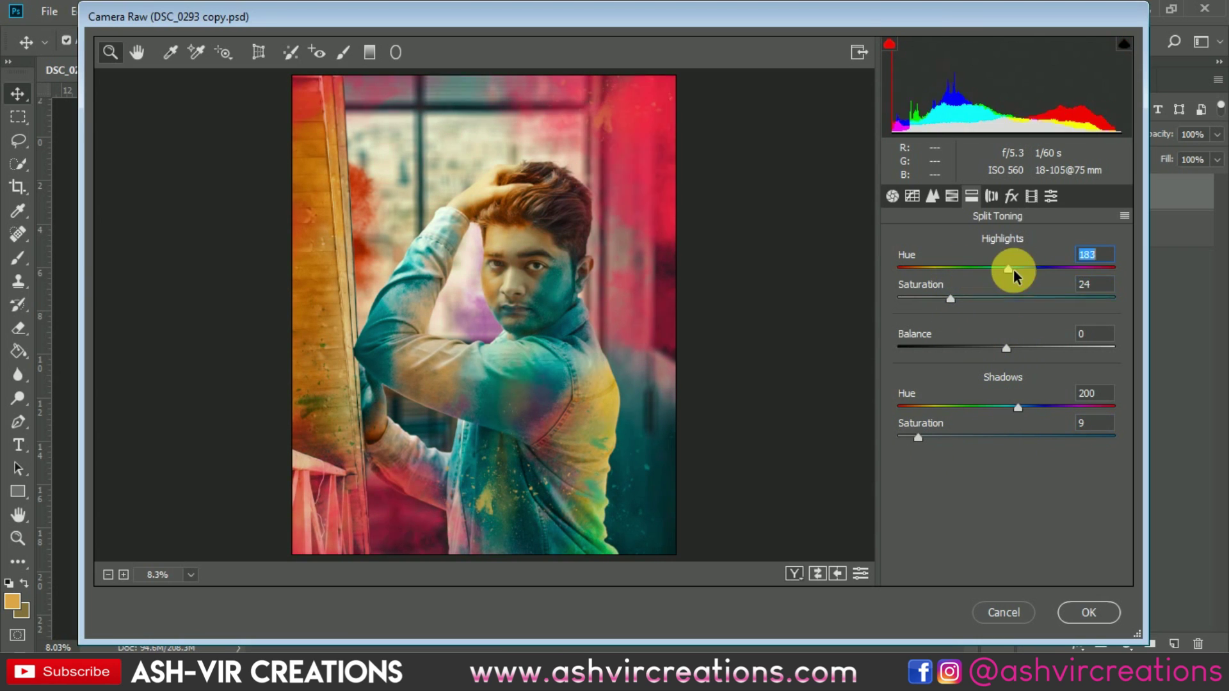
left_click_drag(1024, 270, 927, 322)
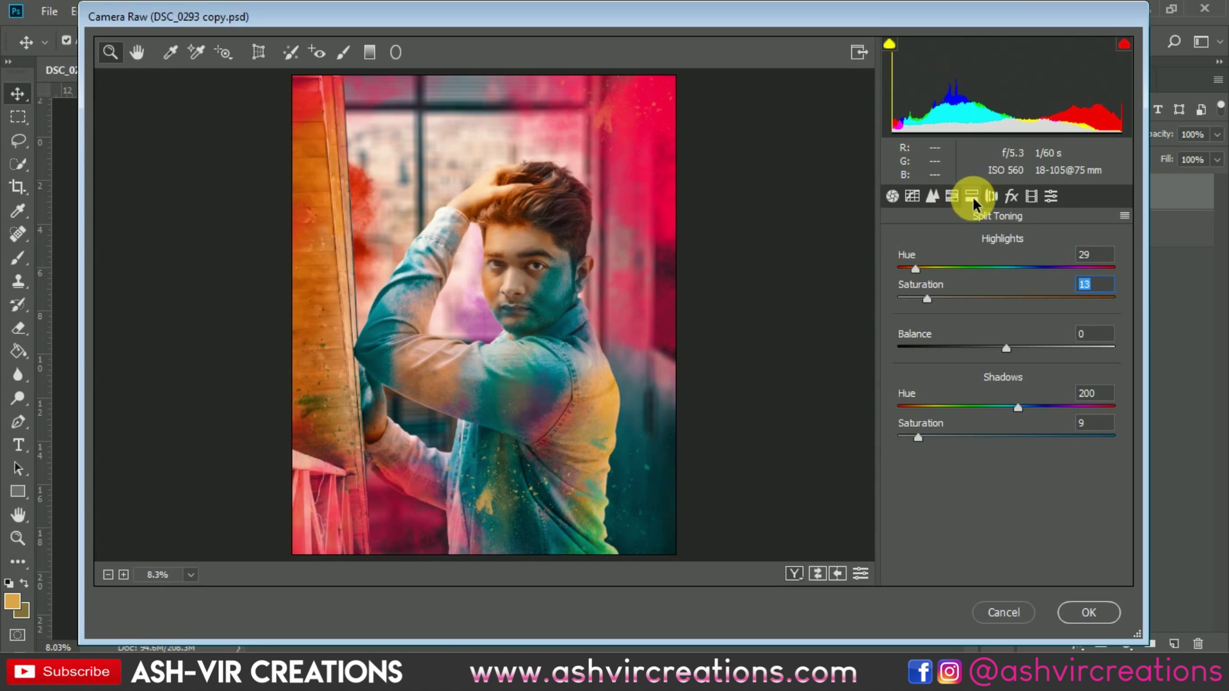
Step: Calibrate the portrait's colours with Blue Primary Saturation +17, Red Primary Hue -2 and Saturation +6, and Green Primary Saturation +5
left_click(1032, 199)
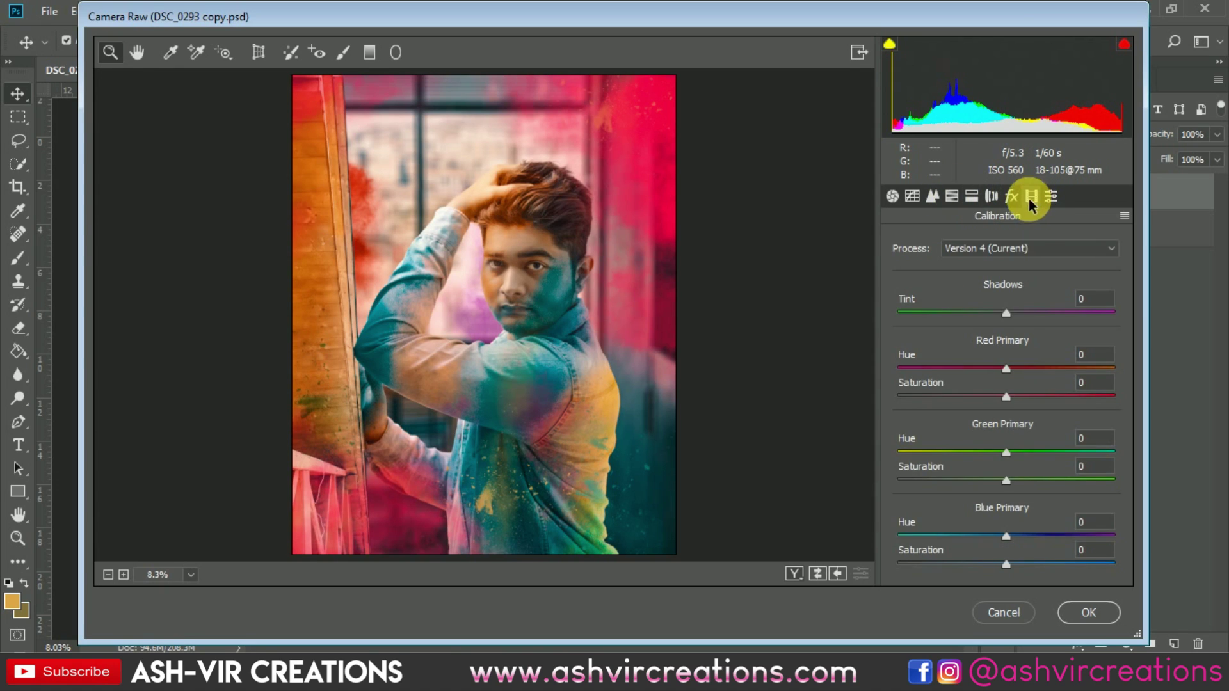
mouse_move(1007, 564)
left_mouse_down()
mouse_move(1065, 566)
mouse_move(954, 564)
mouse_move(1050, 563)
mouse_move(954, 565)
mouse_move(1025, 562)
left_mouse_up()
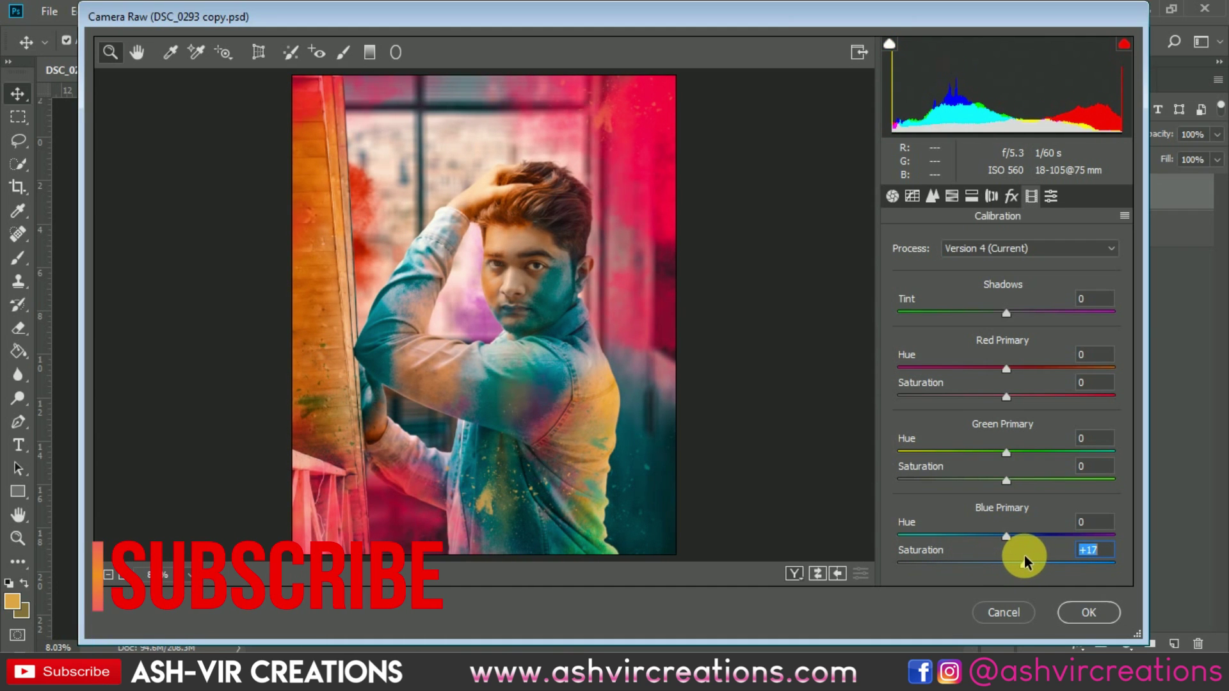
mouse_move(1015, 404)
left_mouse_down()
mouse_move(1018, 392)
mouse_move(1083, 403)
mouse_move(1004, 405)
mouse_move(1011, 376)
mouse_move(951, 365)
mouse_move(1009, 365)
mouse_move(949, 367)
mouse_move(1013, 392)
mouse_move(974, 384)
mouse_move(1023, 387)
mouse_move(985, 384)
mouse_move(995, 395)
left_mouse_up()
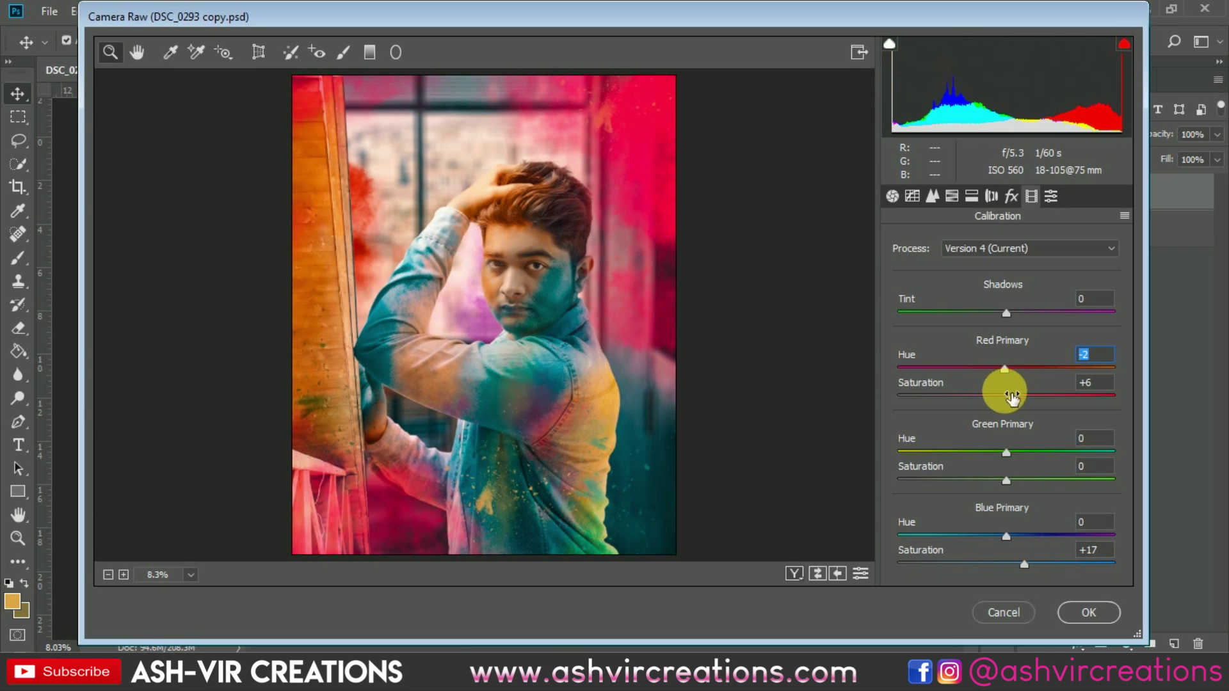
mouse_move(1006, 480)
left_mouse_down()
mouse_move(1078, 489)
mouse_move(951, 488)
mouse_move(1035, 488)
mouse_move(967, 488)
mouse_move(1015, 487)
left_mouse_up()
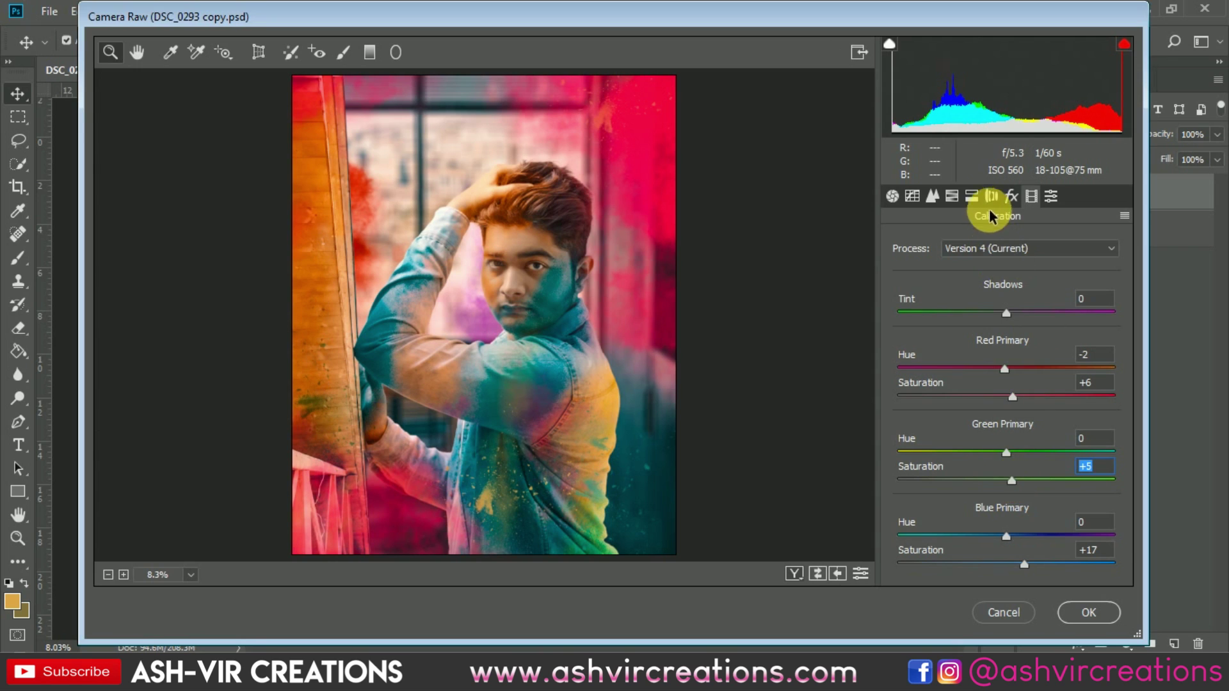
Step: Set the HSL saturation to +3 for Reds, +12 for Oranges and +13 for Yellows
left_click(971, 196)
left_click(958, 199)
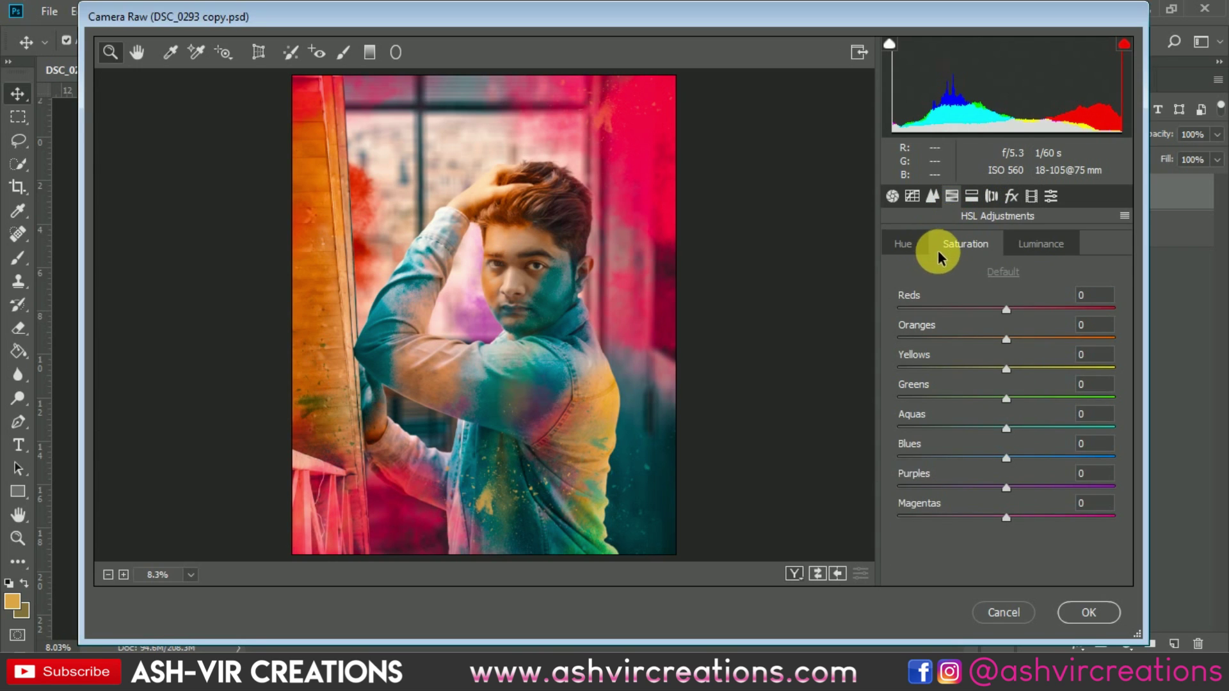
left_click_drag(1006, 339, 1010, 312)
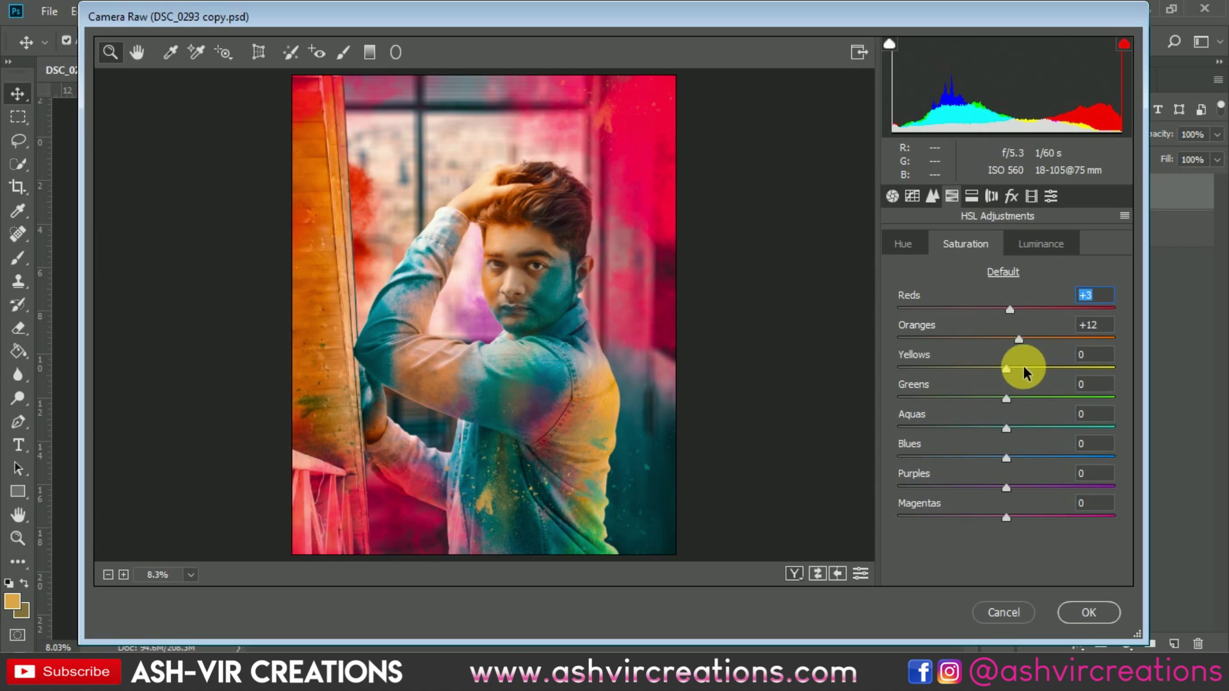
mouse_move(1022, 366)
left_mouse_down()
mouse_move(1106, 366)
mouse_move(1019, 369)
left_mouse_up()
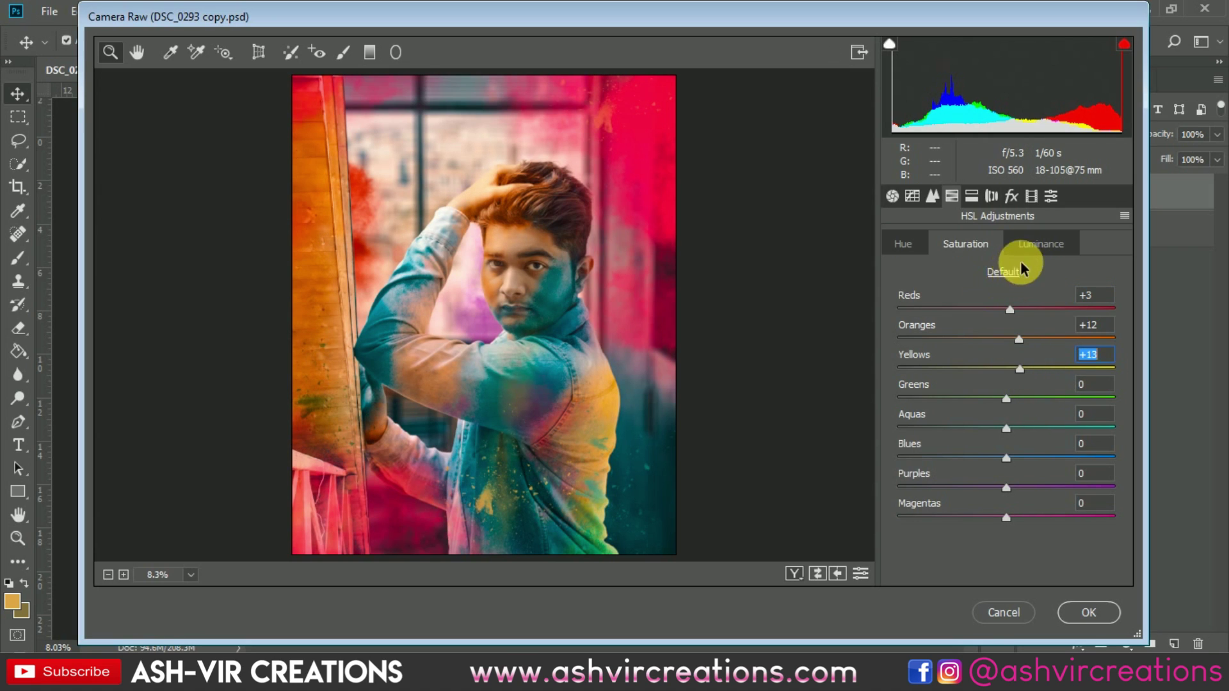
left_click(893, 243)
left_click(931, 195)
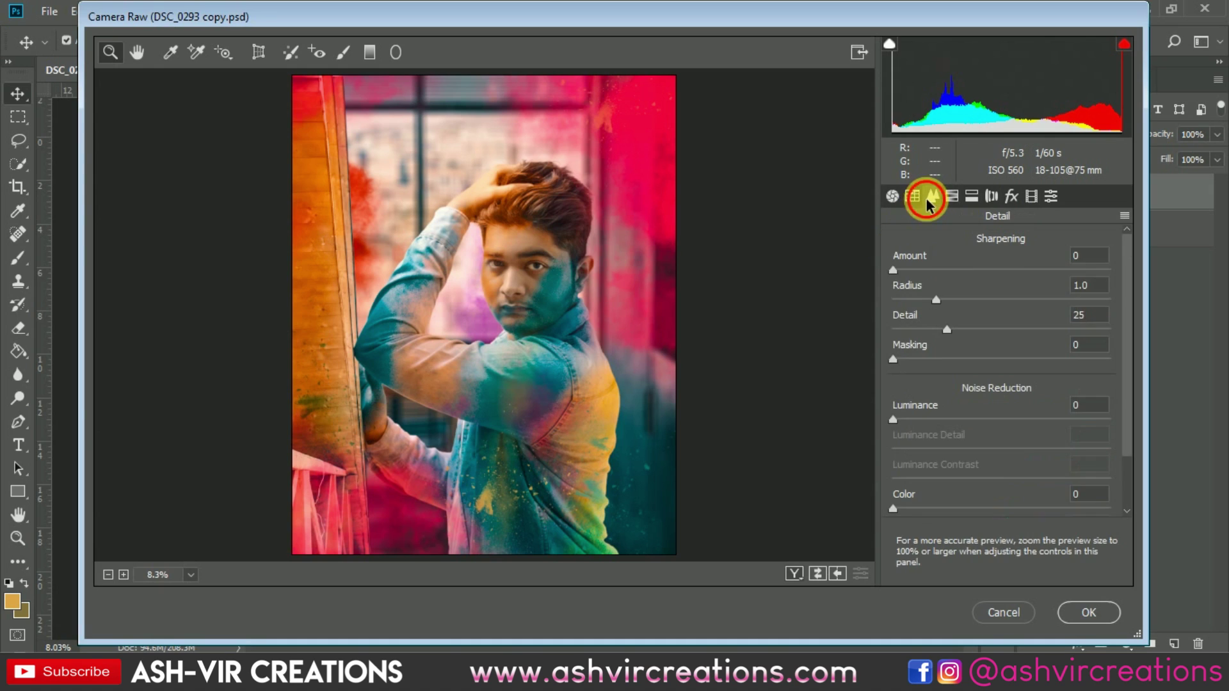
Step: Anchor the RGB point curve at the quarter and three-quarter tones, raise its black point to output 18, and apply the Camera Raw filter
left_click(911, 197)
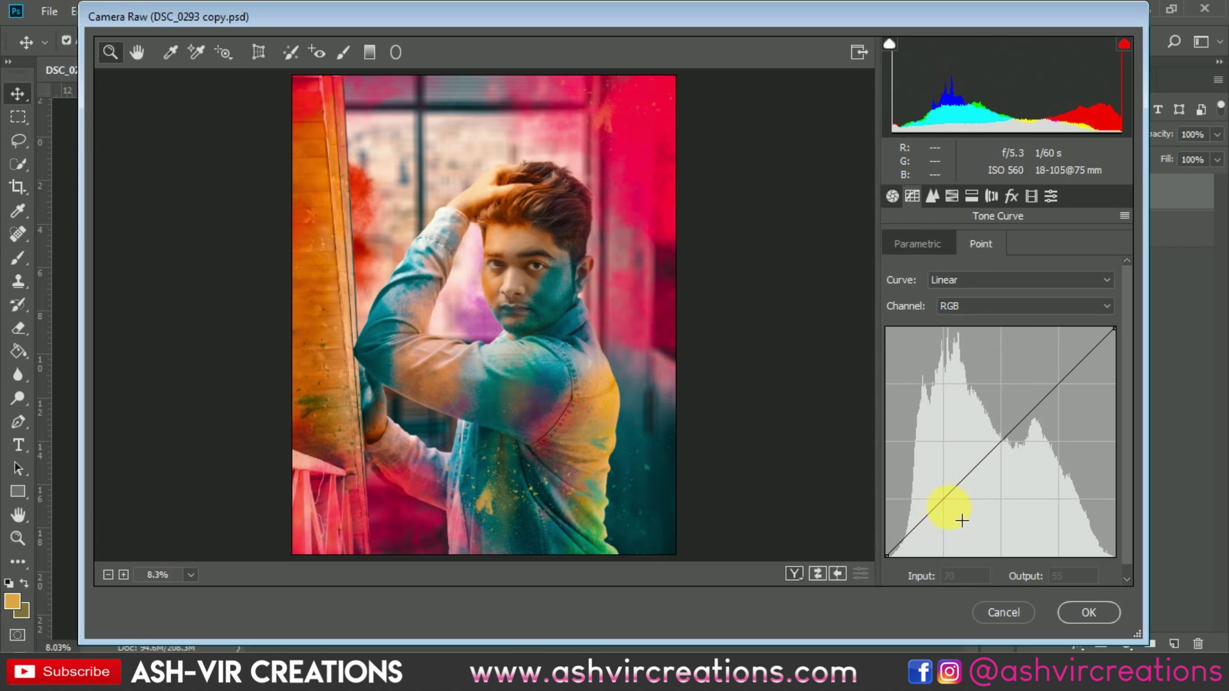
left_click(943, 499)
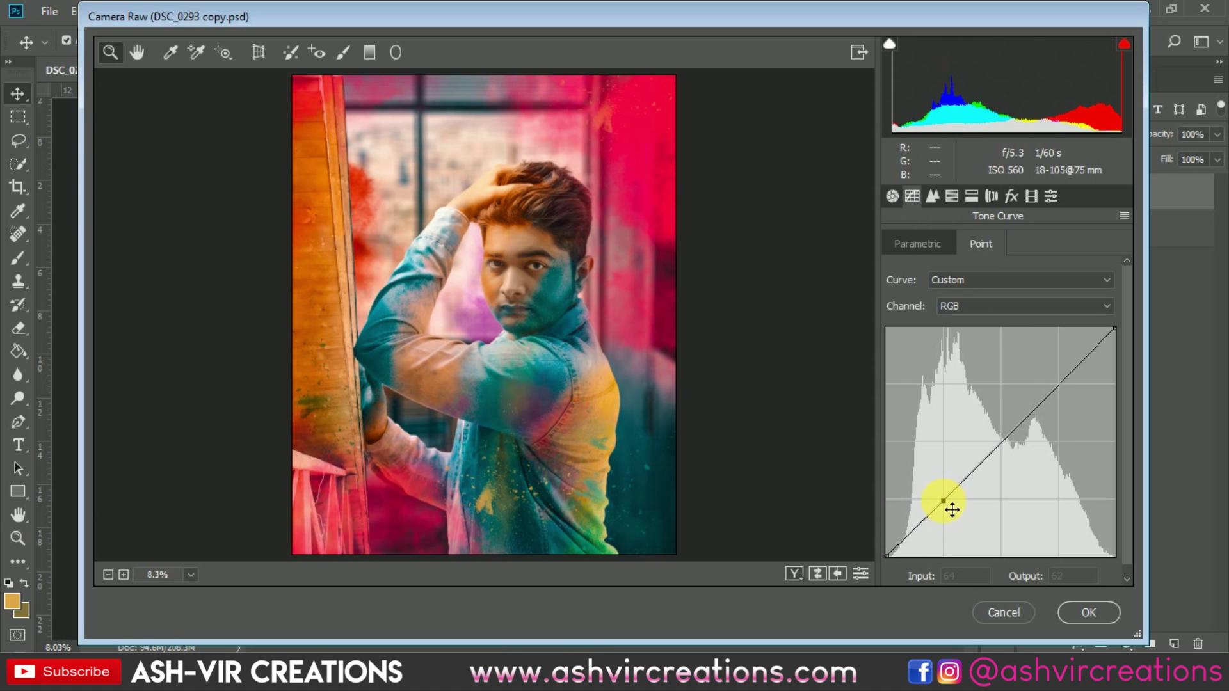
left_click(1057, 384)
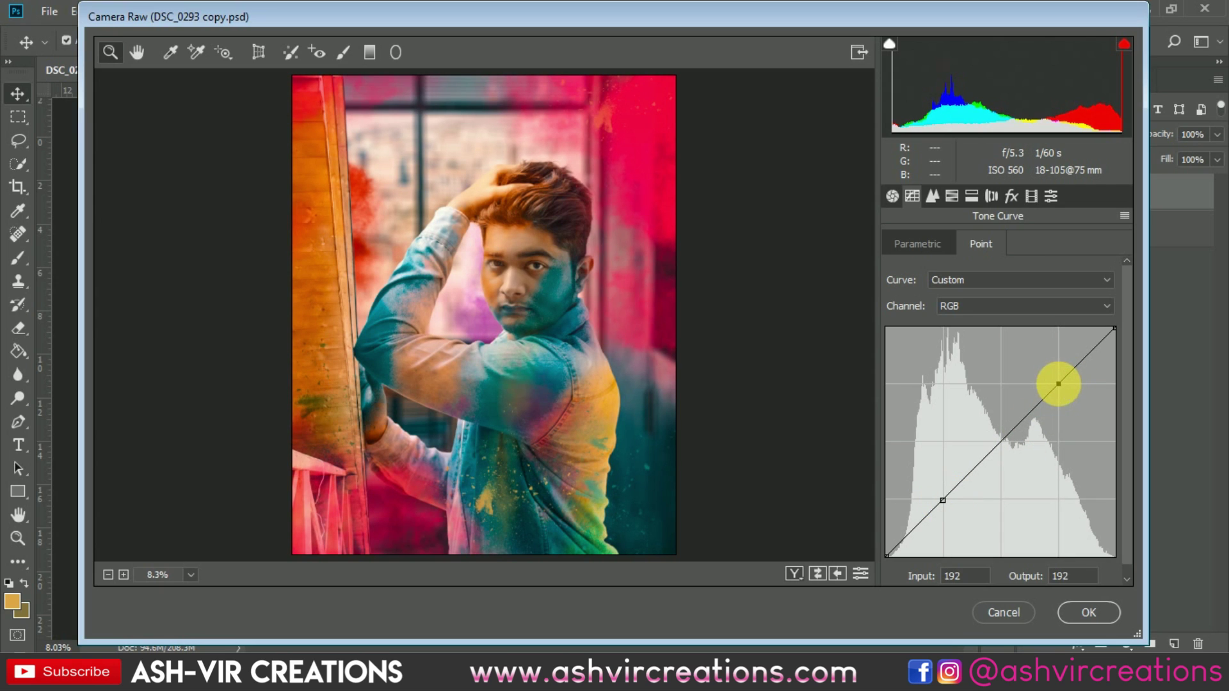
left_click_drag(885, 556, 876, 585)
left_click_drag(872, 550, 873, 549)
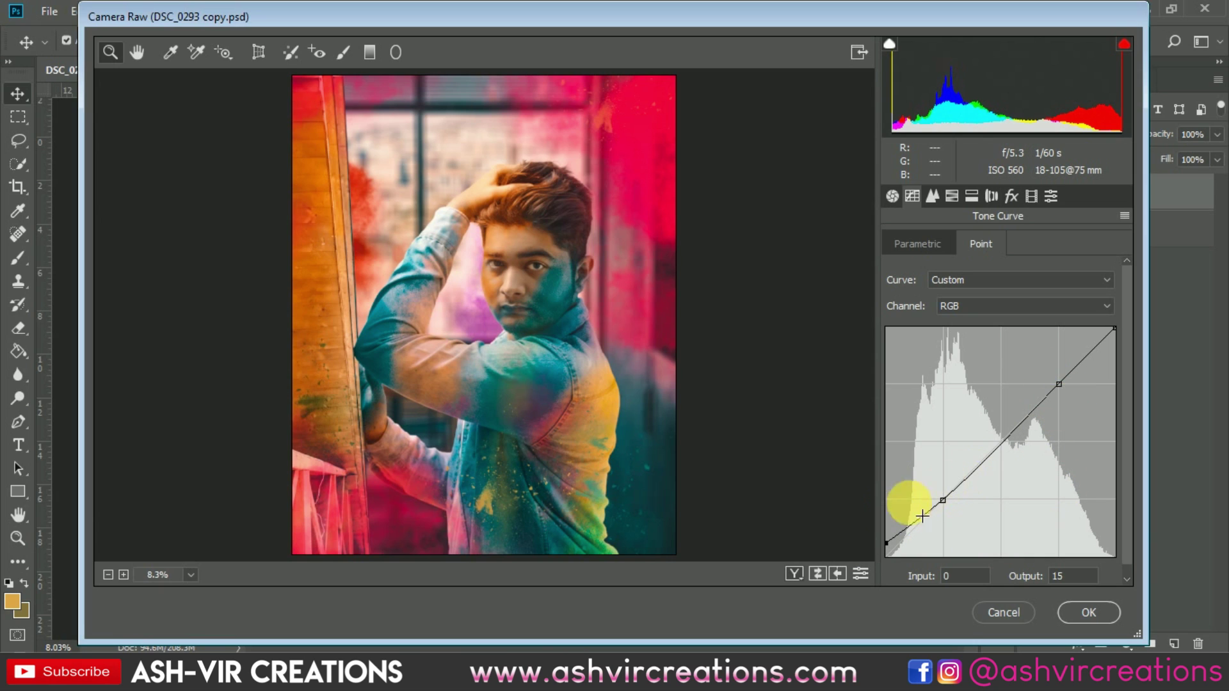
left_click_drag(890, 549, 890, 547)
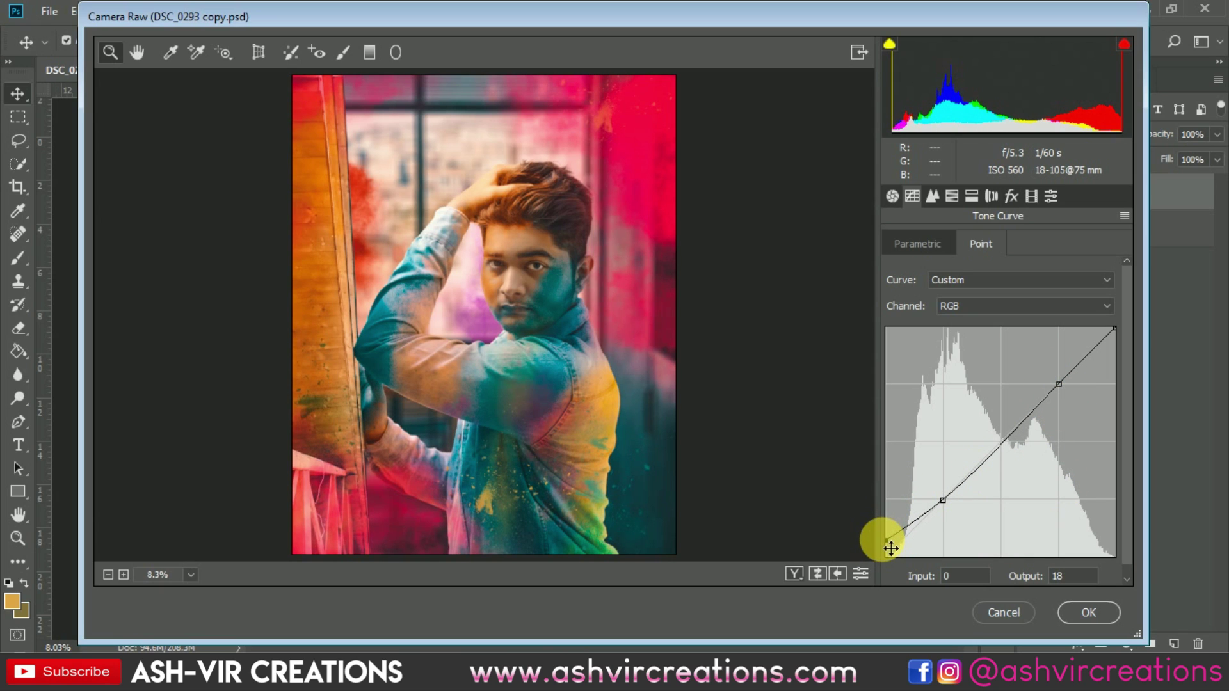
left_click(892, 197)
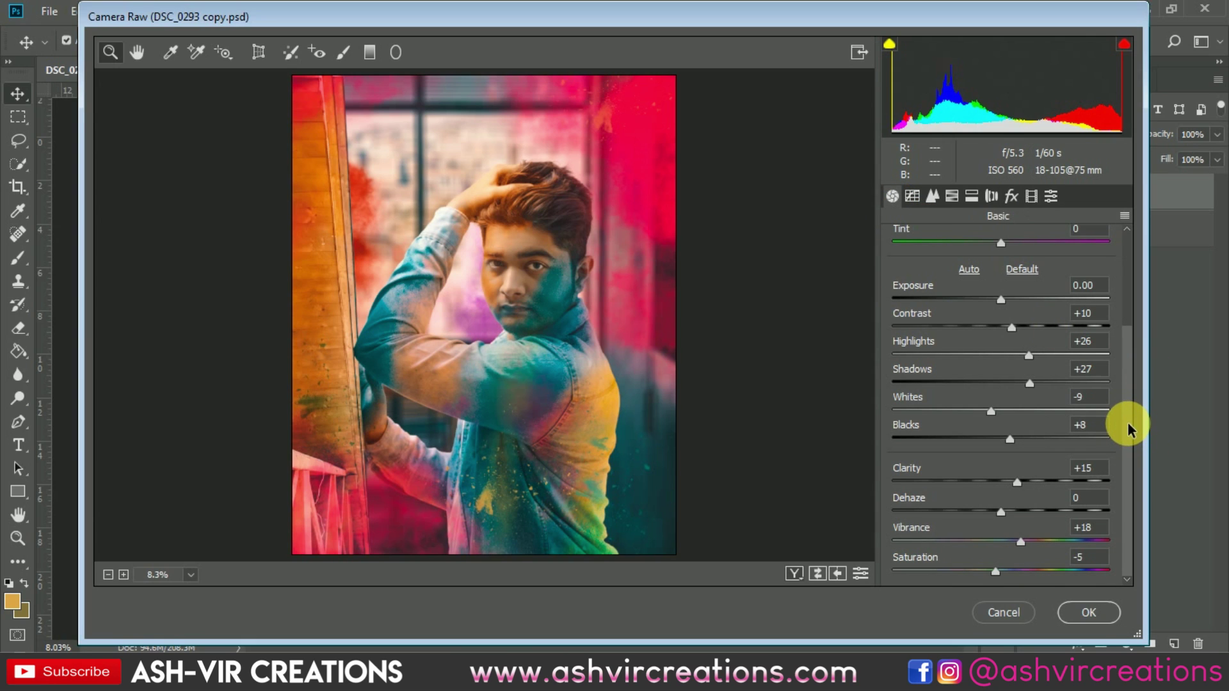
left_click(1086, 613)
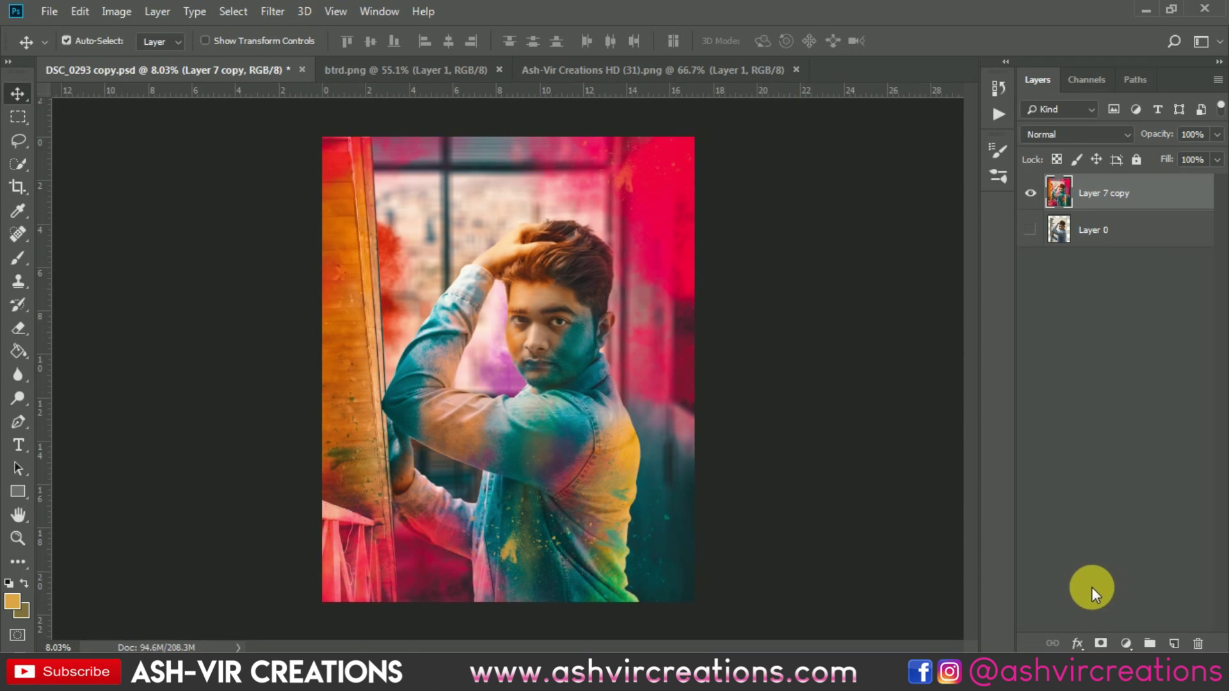
Step: Add a new empty layer above the graded portrait and choose a soft round brush
left_click(1174, 644)
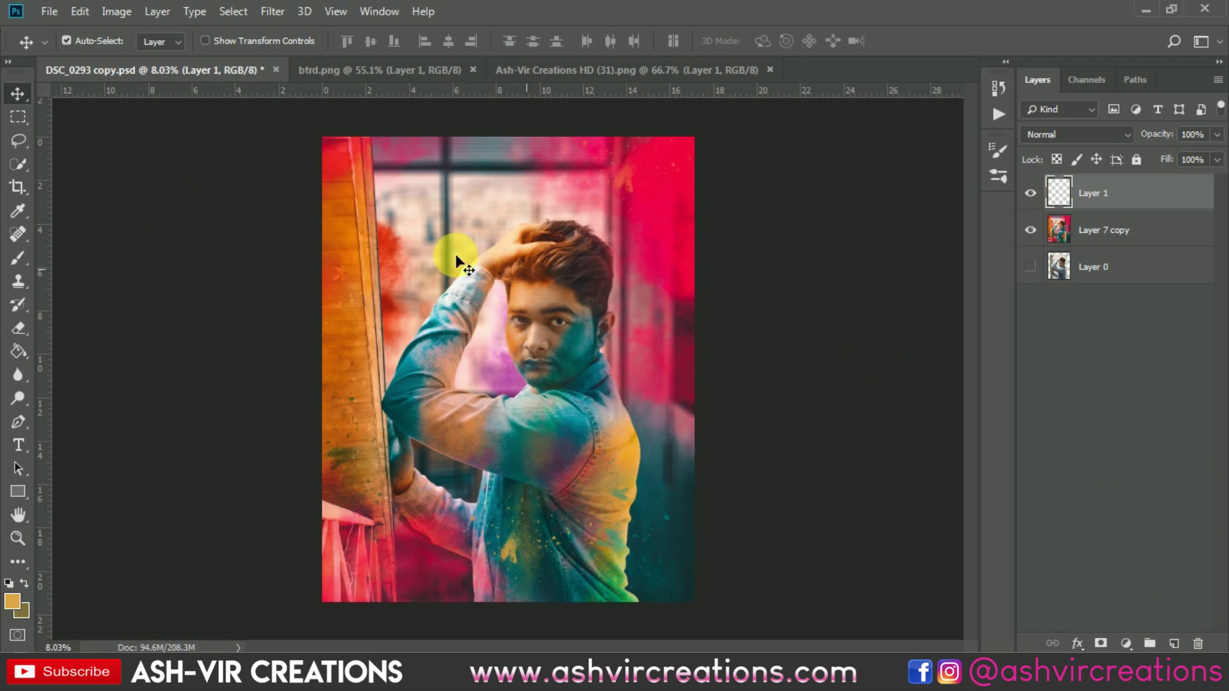
left_click(18, 258)
right_click(372, 307)
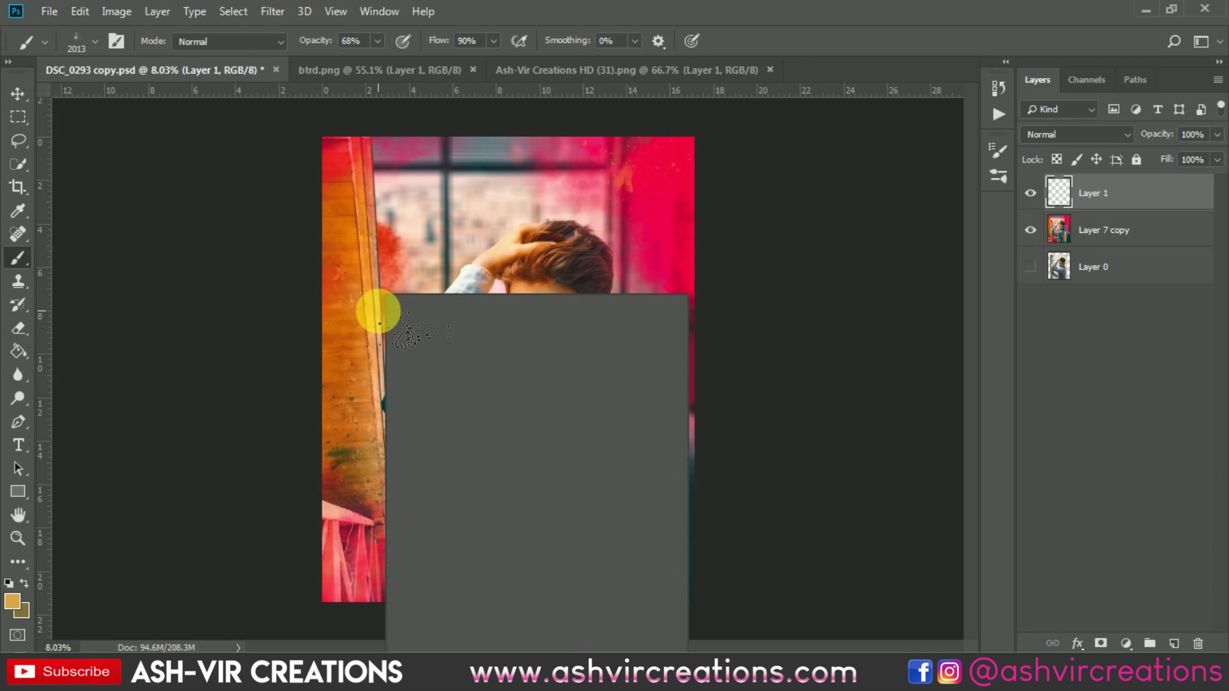
double_click(440, 418)
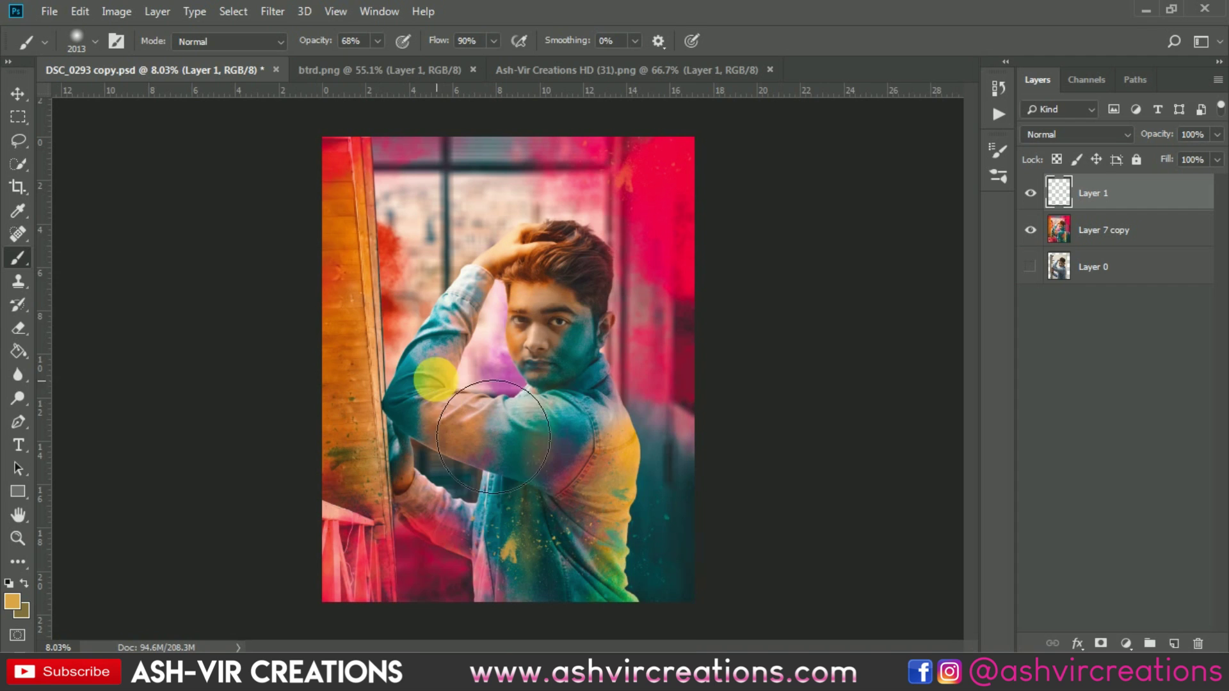
Step: Set the foreground colour to a bright, saturated orange with hue 31°
left_click(30, 590)
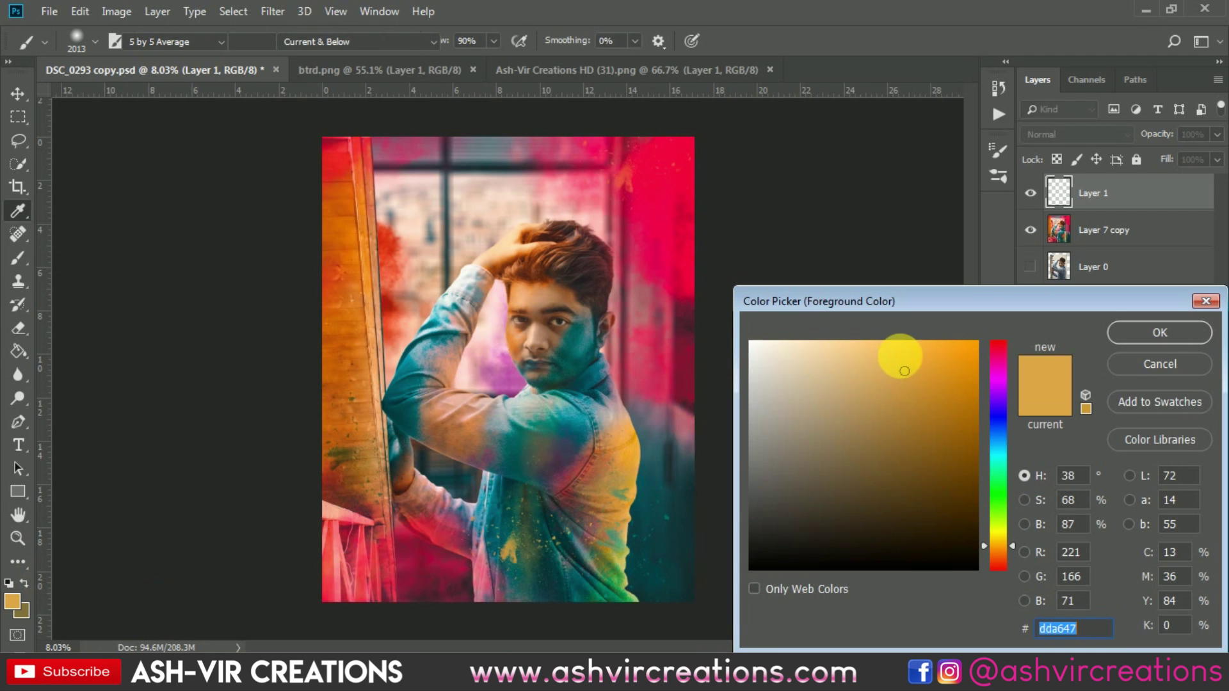
left_click(943, 360)
left_click(945, 356)
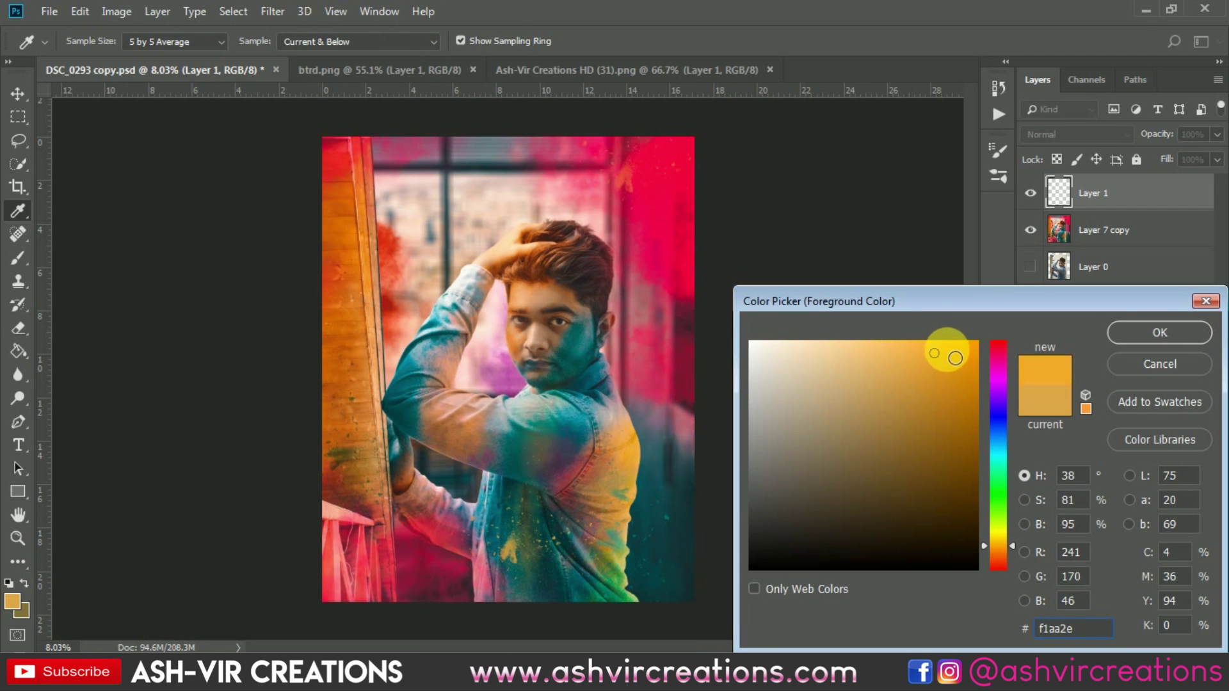
left_click(946, 350)
left_click_drag(1009, 544, 1011, 550)
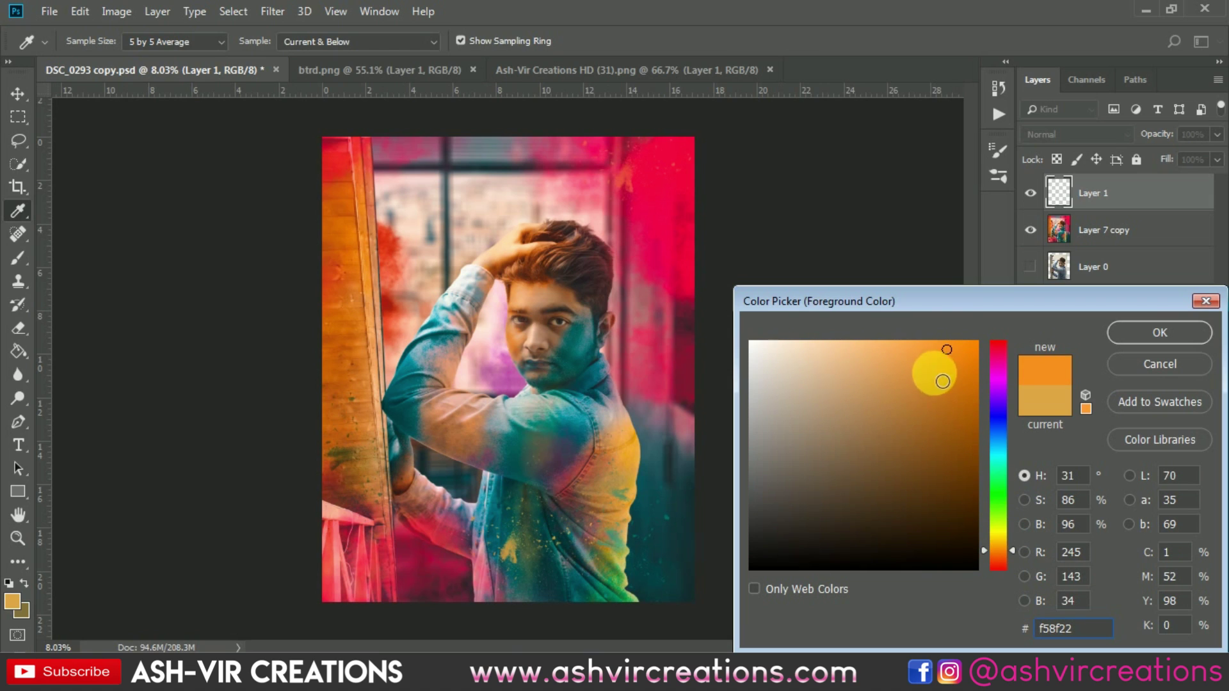
left_click_drag(941, 348, 942, 341)
key("Return")
Step: Set the brush to size 900 with 100% opacity and 99% flow
key("b")
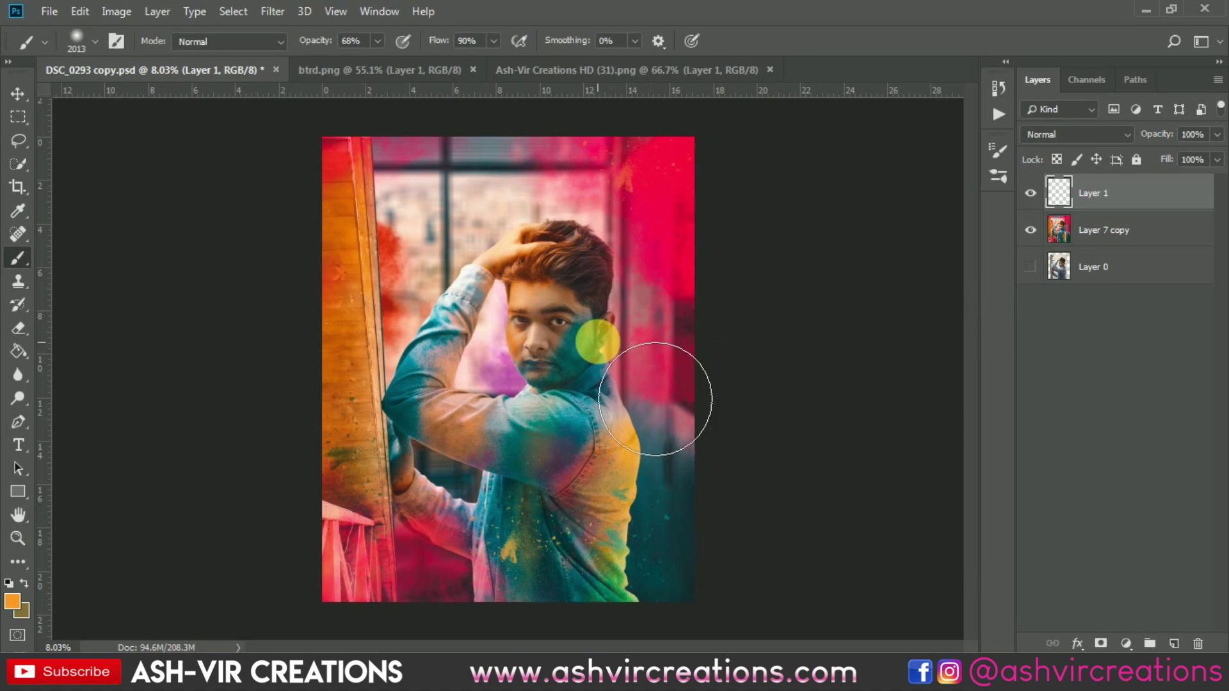
key("bracketleft")
key("bracketleft")
key("bracketleft")
key("bracketleft")
key("bracketleft")
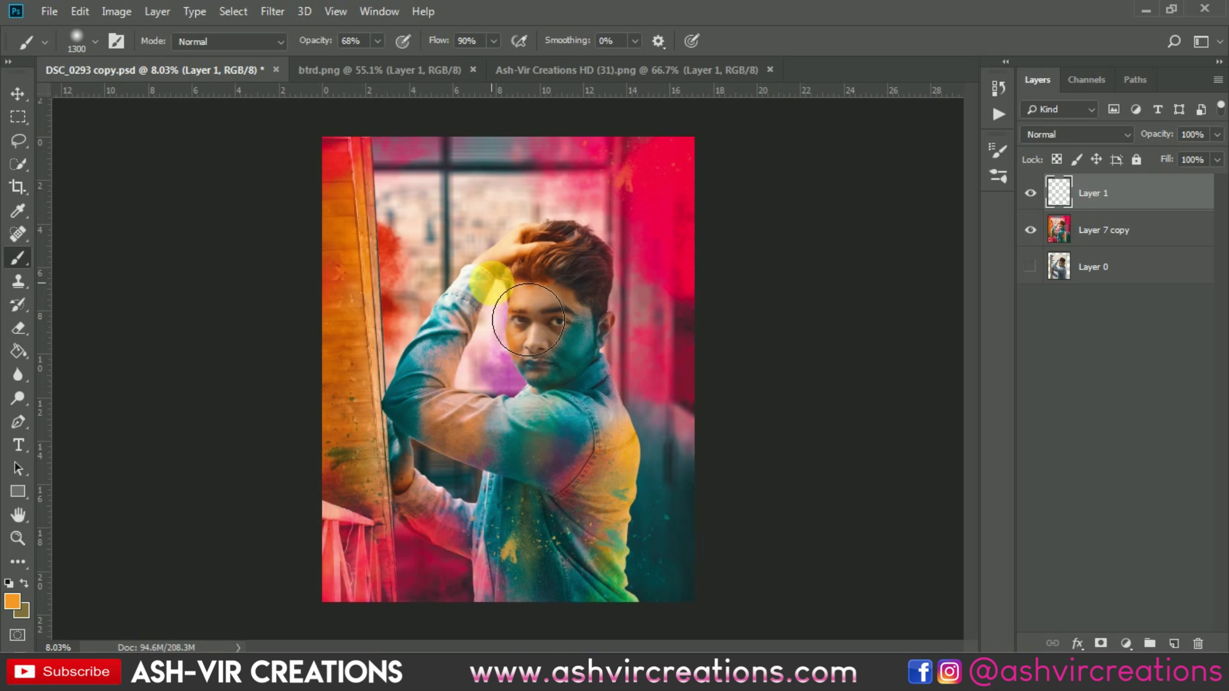
key("bracketright")
key("bracketright")
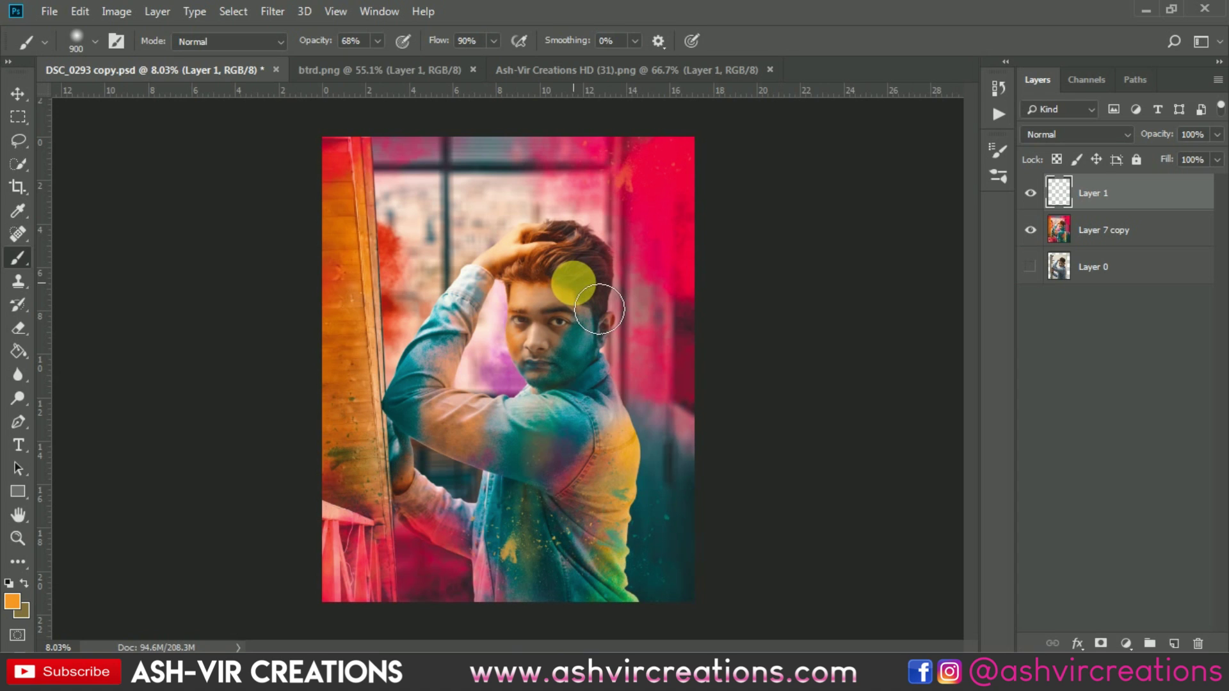
left_click_drag(315, 42, 528, 40)
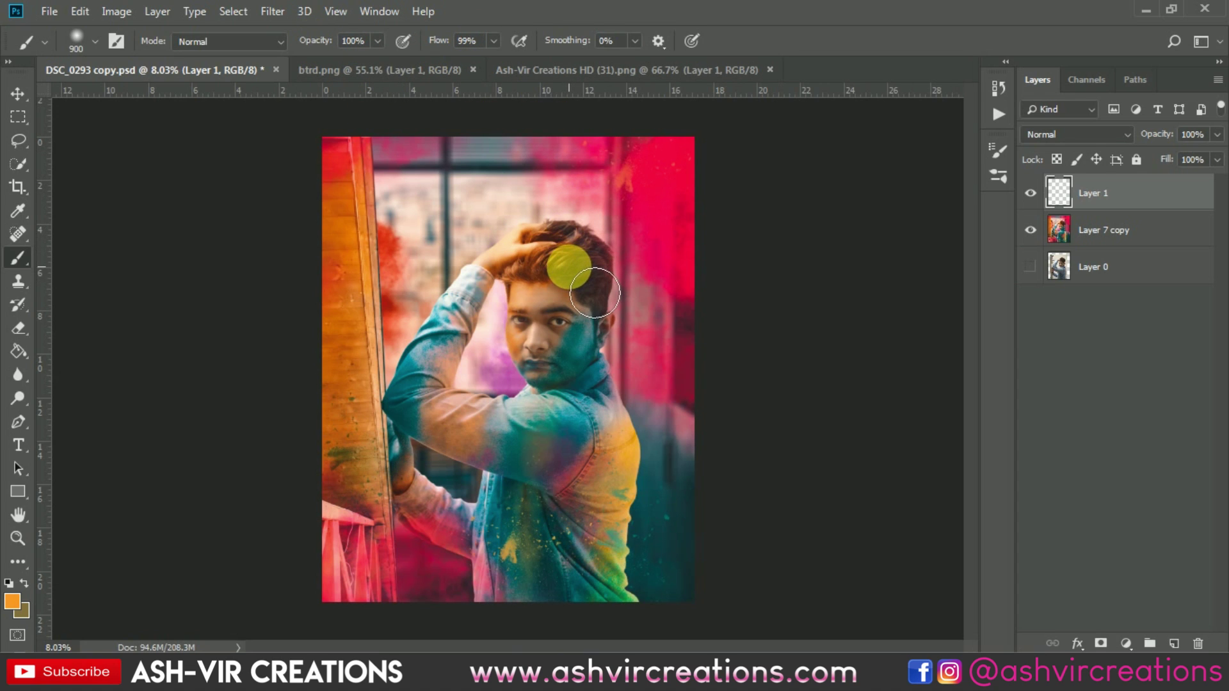
Step: Paint one orange dab over the man's hair and set its layer's blend mode to Screen
left_click(569, 266)
left_click(1042, 133)
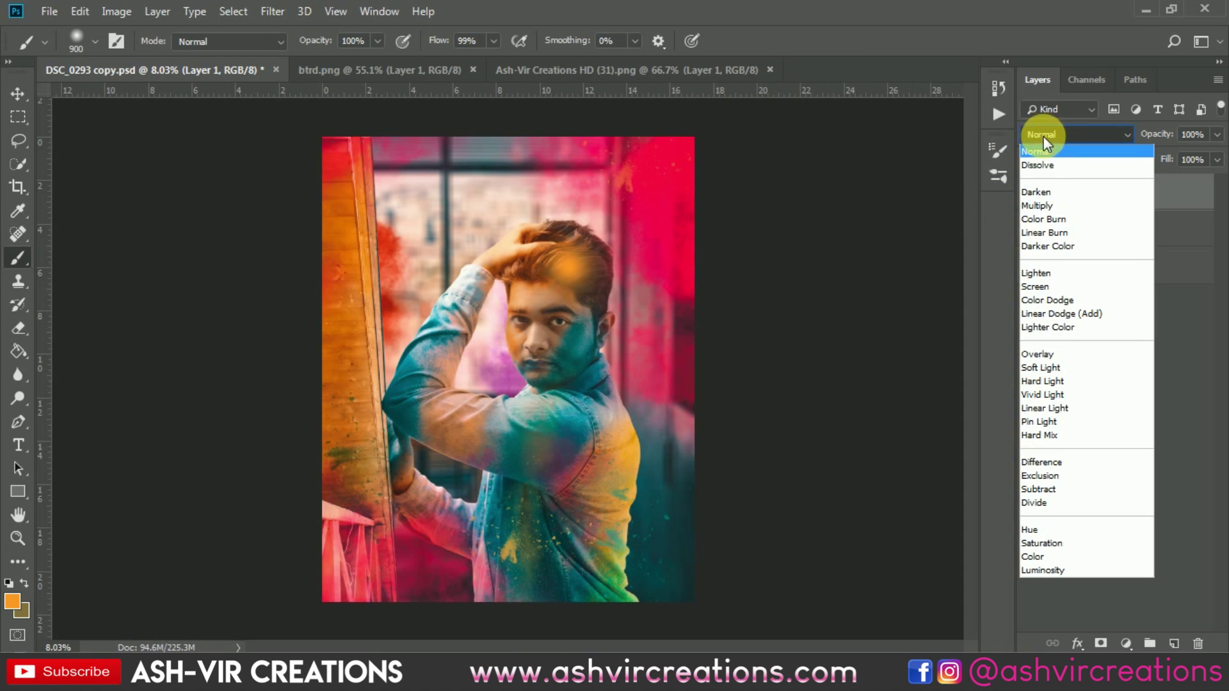
left_click(1044, 286)
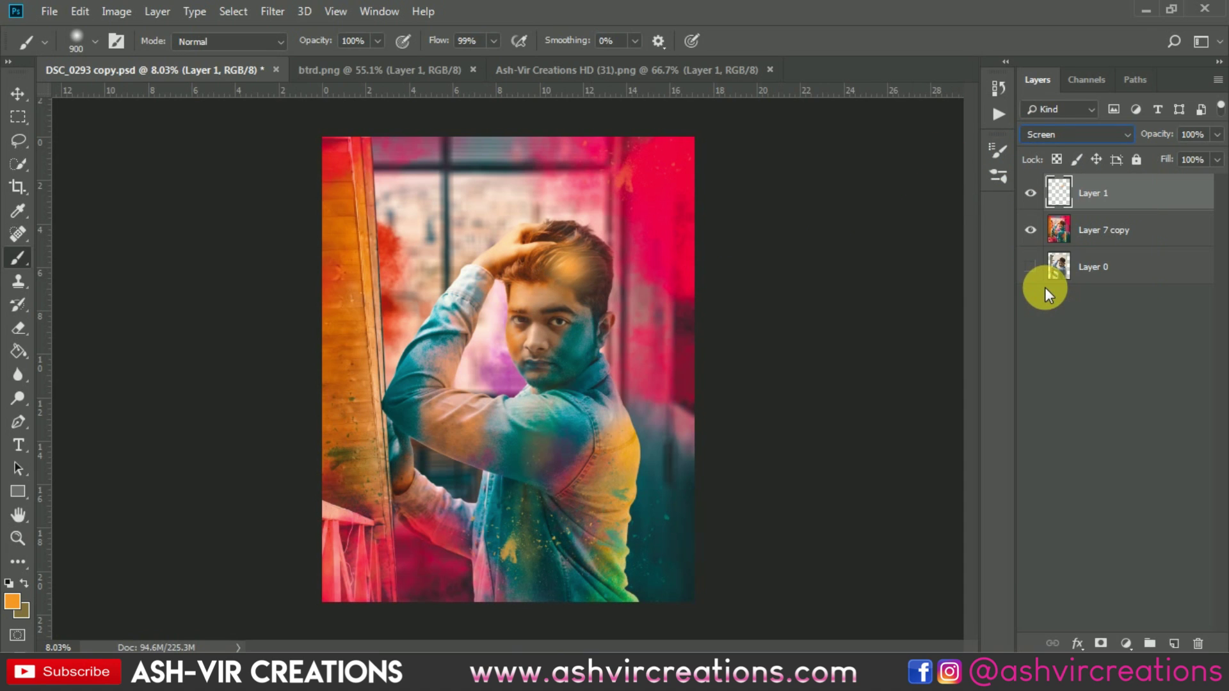
Step: Enlarge the orange glow to about 315% with Free Transform and move it over the bright window above the man's raised arm
left_click(17, 94)
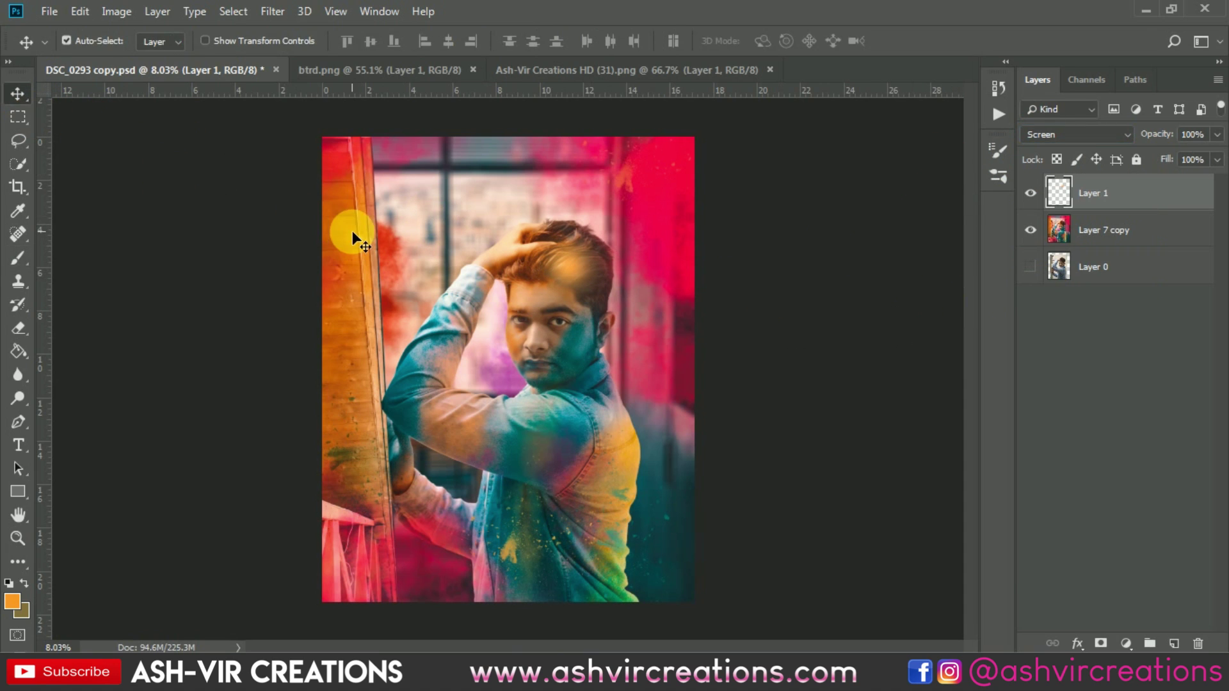
key("ctrl+t")
left_click_drag(618, 324, 528, 242)
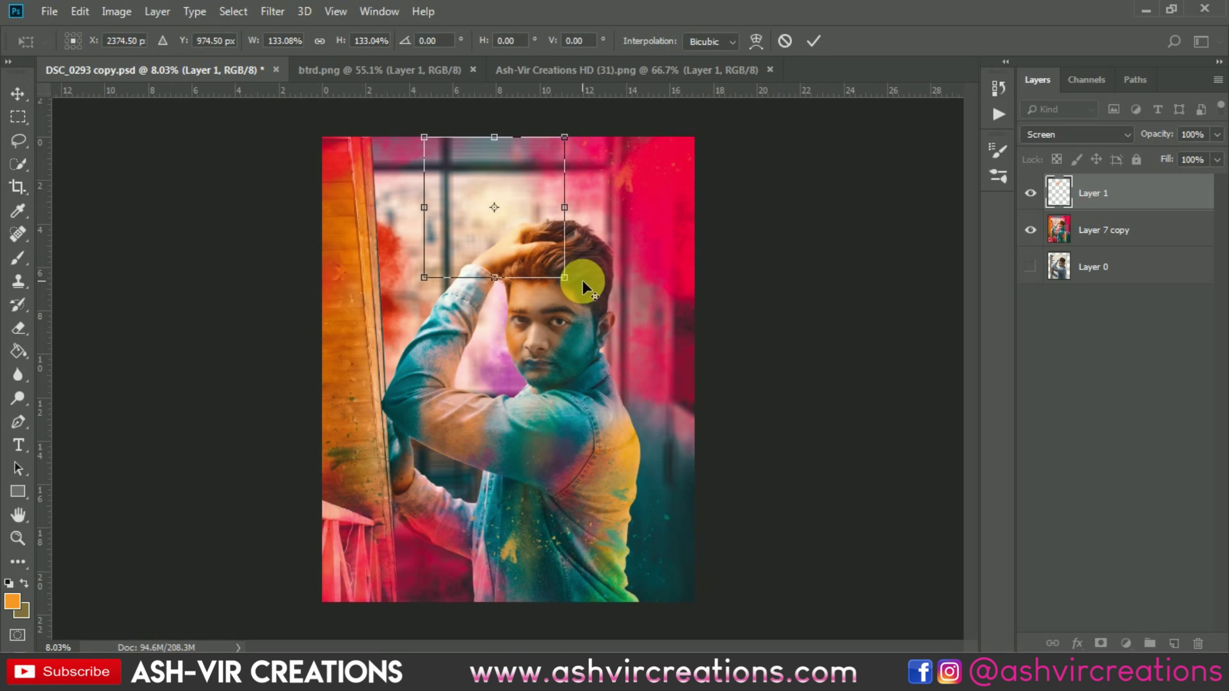
left_click_drag(564, 278, 647, 327)
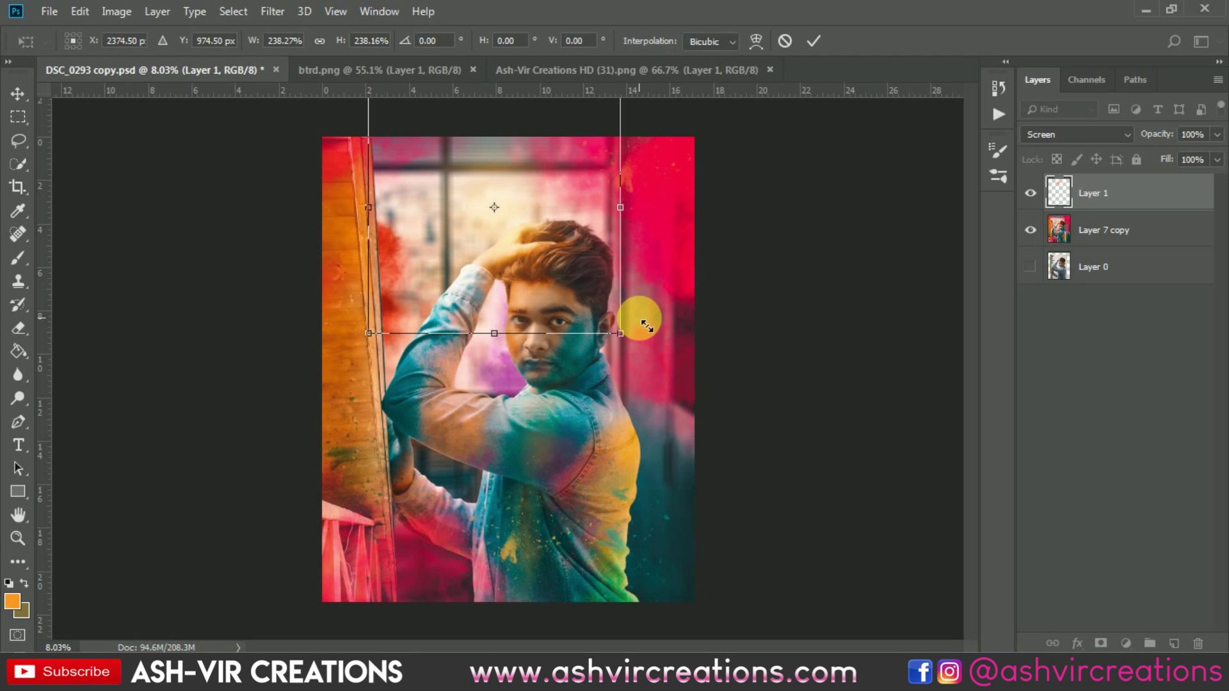
left_click_drag(530, 254, 505, 245)
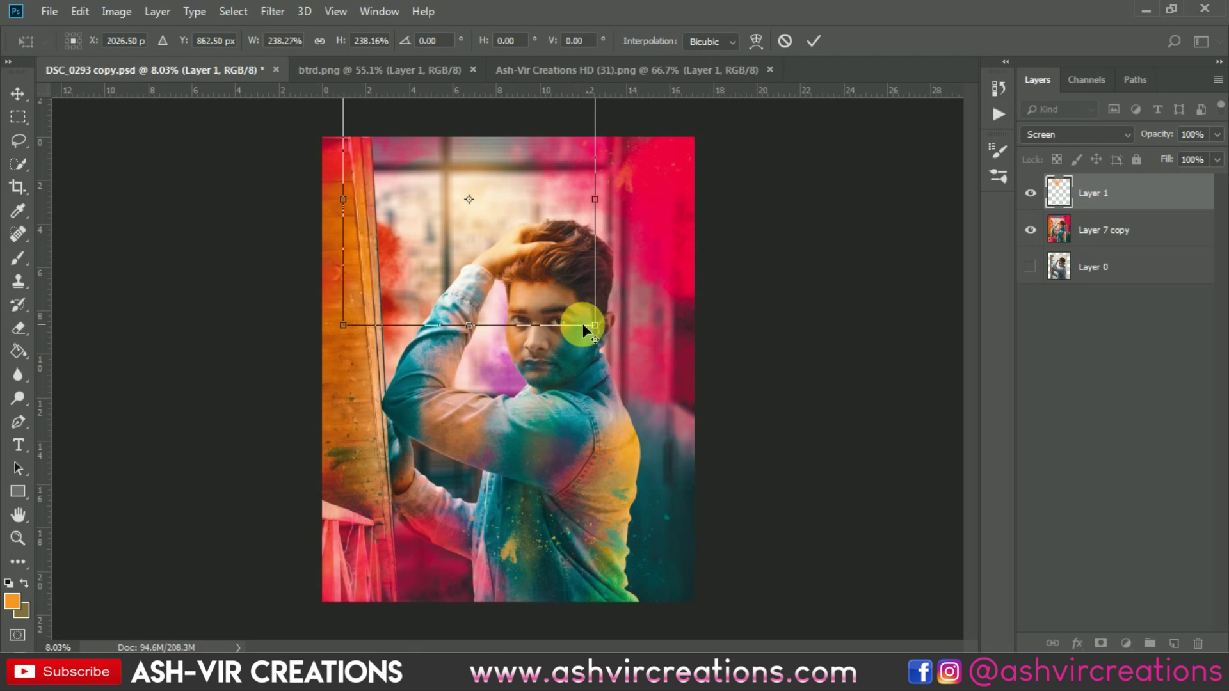
left_click_drag(600, 331, 644, 372)
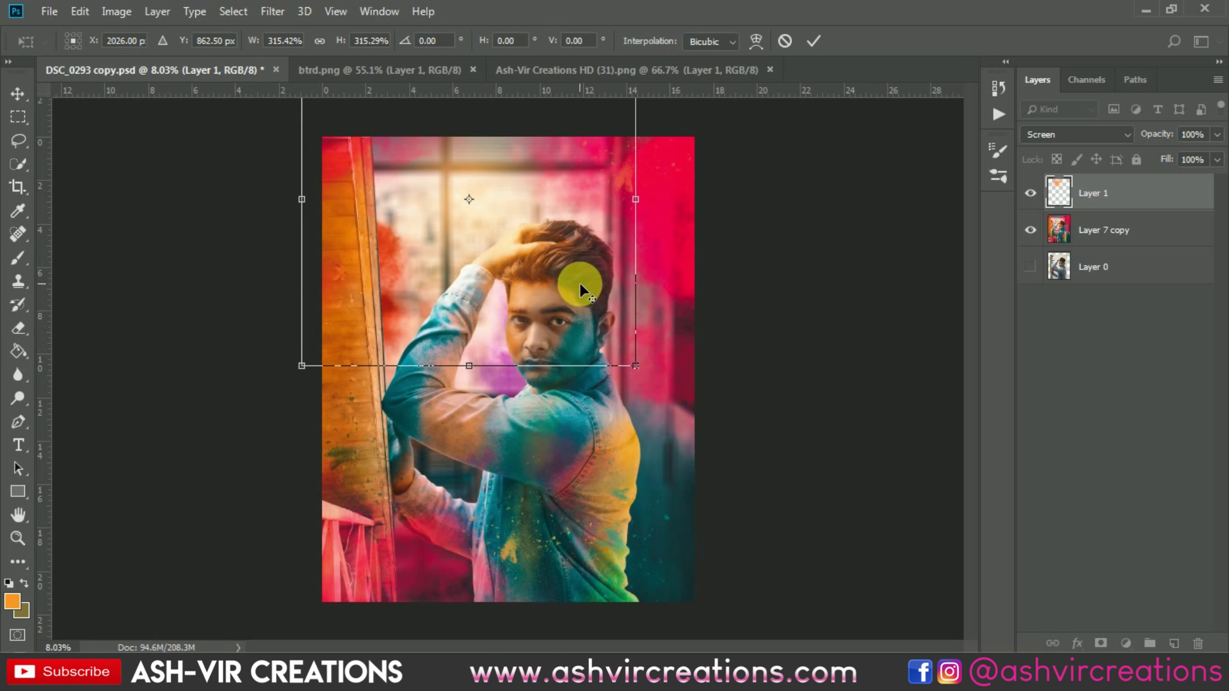
left_click_drag(579, 283, 552, 243)
key("Return")
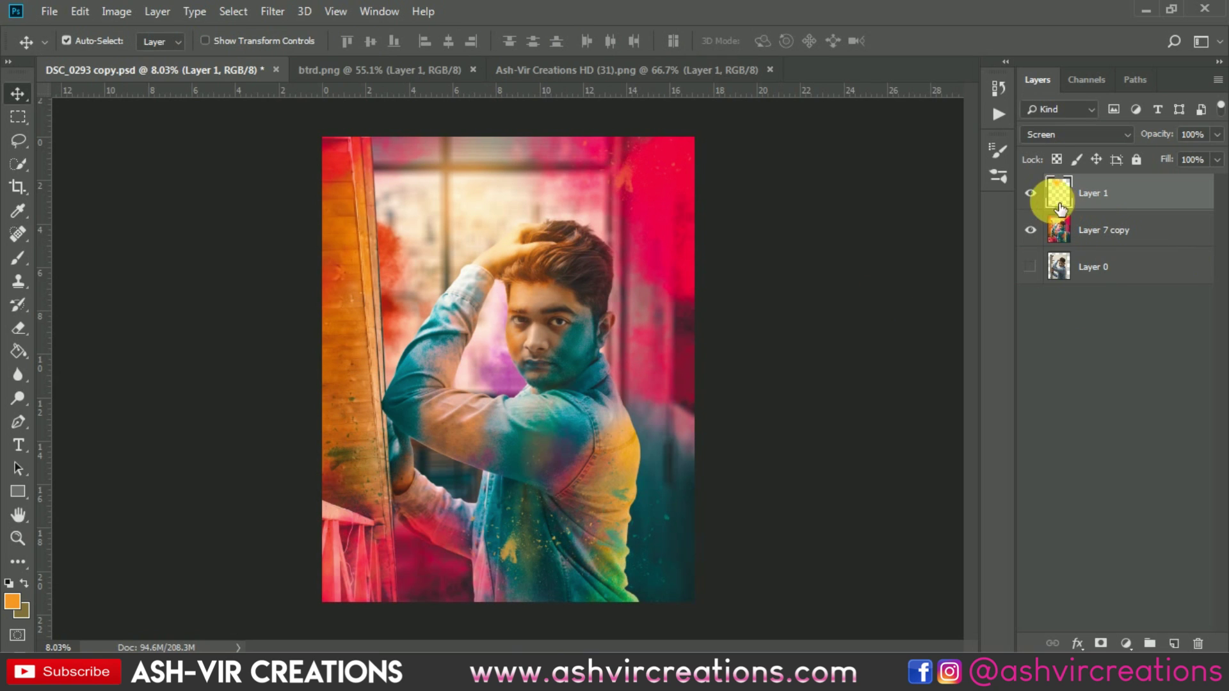
Step: Compare the portrait with and without the orange glow layer by switching its visibility
left_click(1032, 194)
left_click(1032, 193)
left_click(1032, 193)
left_click(1032, 193)
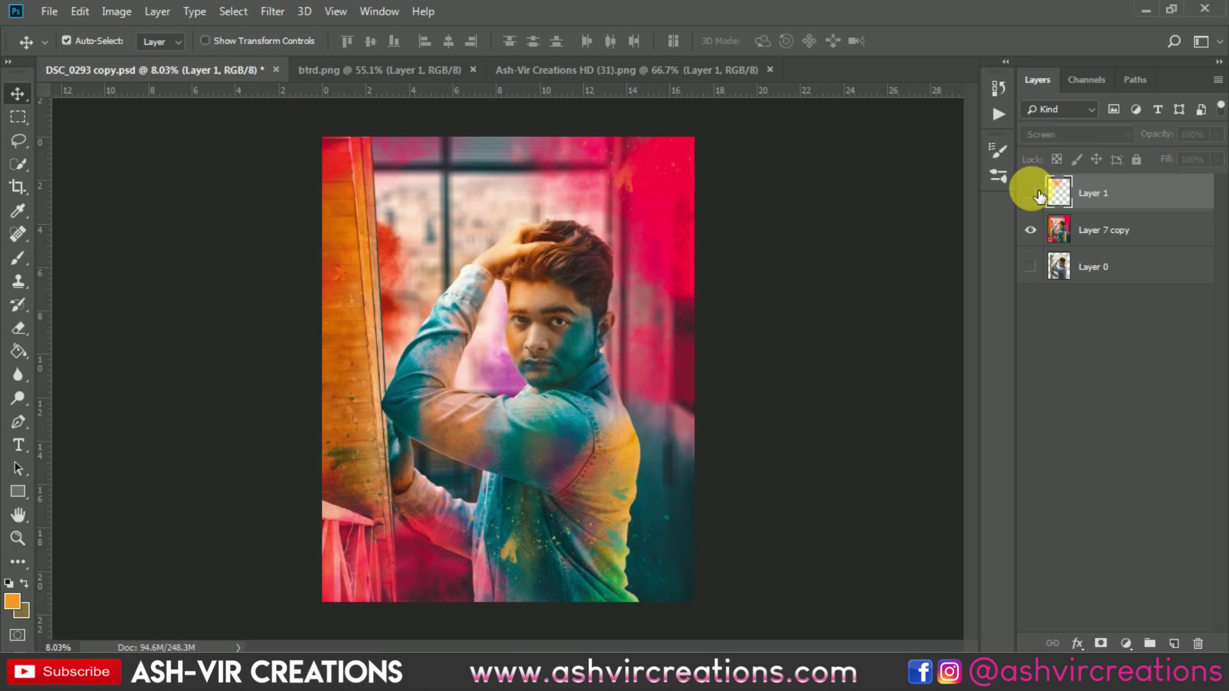
left_click(1032, 193)
Step: Fine-tune the orange glow layer's hue with a Hue/Saturation adjustment
key("ctrl+u")
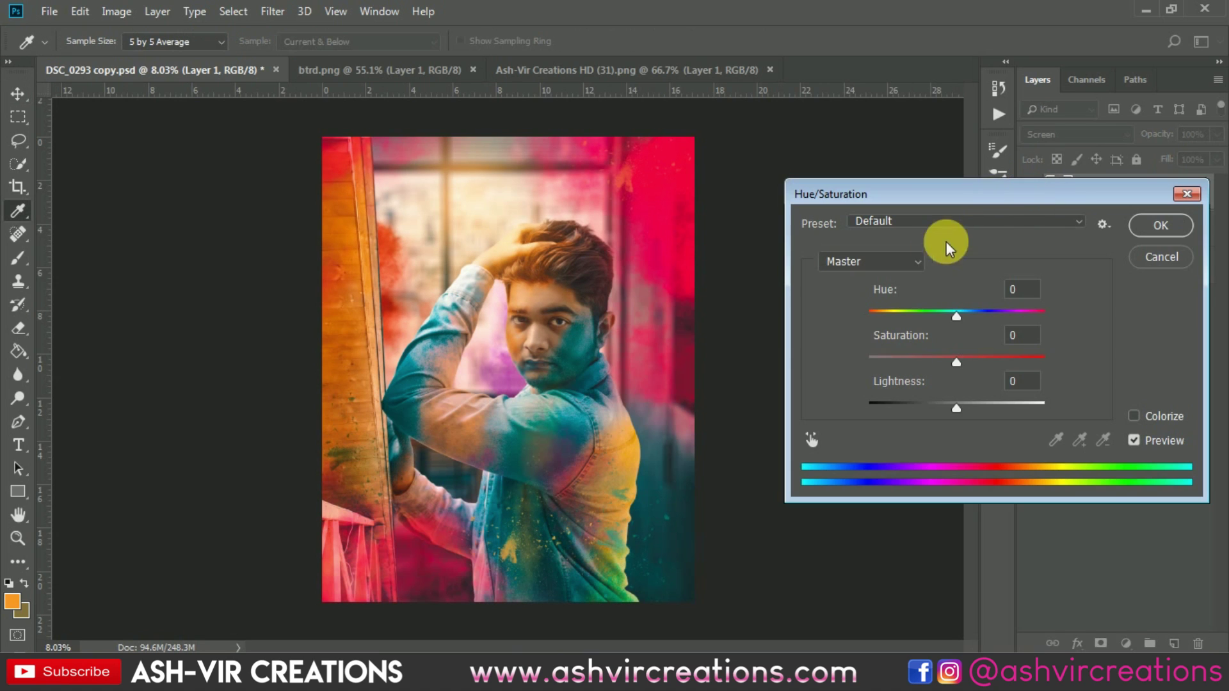
mouse_move(953, 313)
left_mouse_down()
mouse_move(942, 313)
mouse_move(955, 317)
left_mouse_up()
left_click(1160, 225)
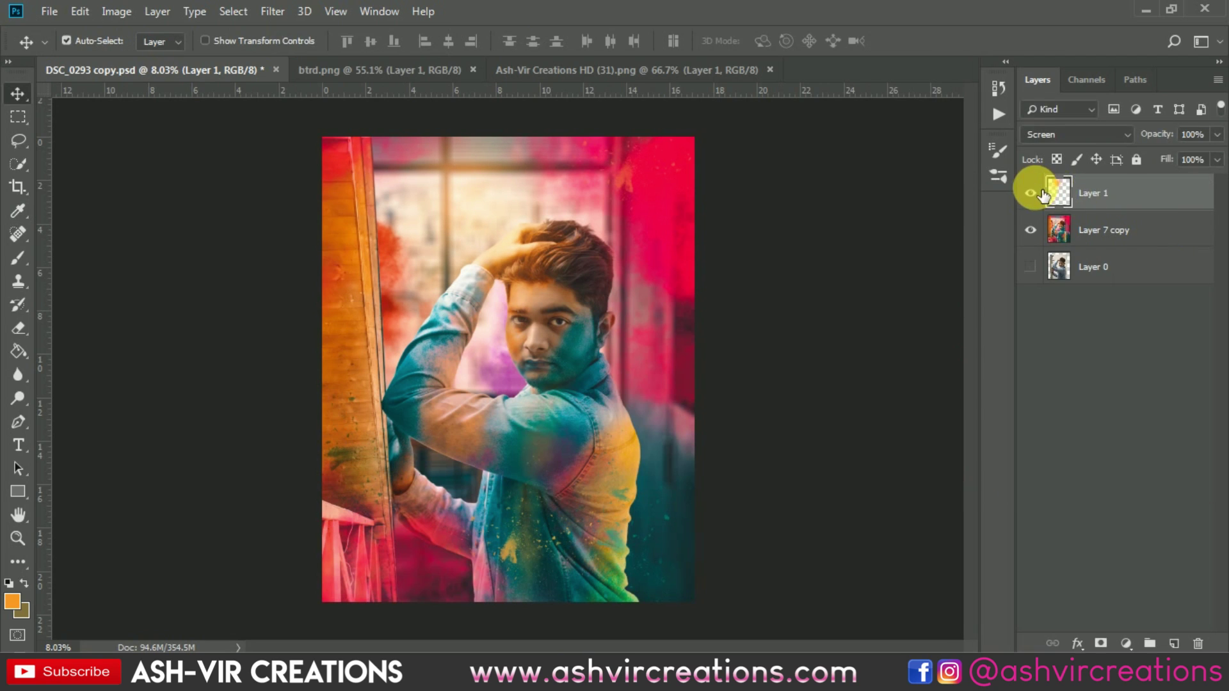
Step: Hide and show the adjusted glow layer to check its effect on the window and the man
left_click(1030, 193)
left_click(1031, 193)
left_click(1030, 193)
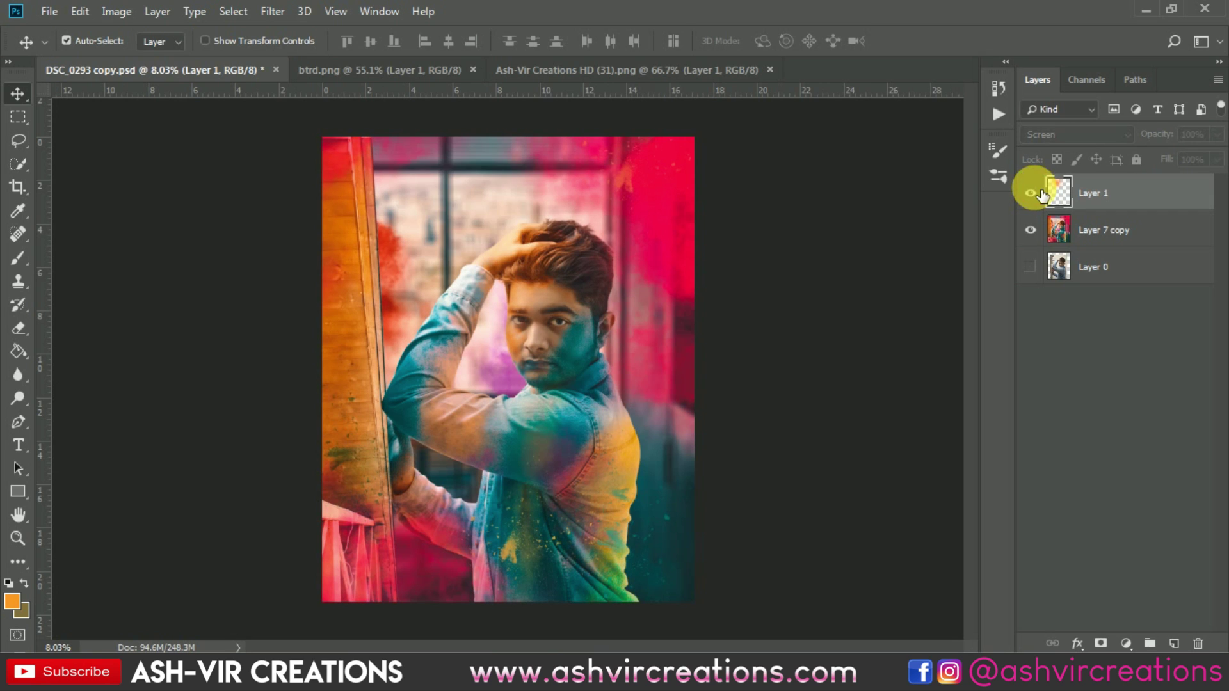
left_click(1030, 193)
scroll(474, 168, "up", 1)
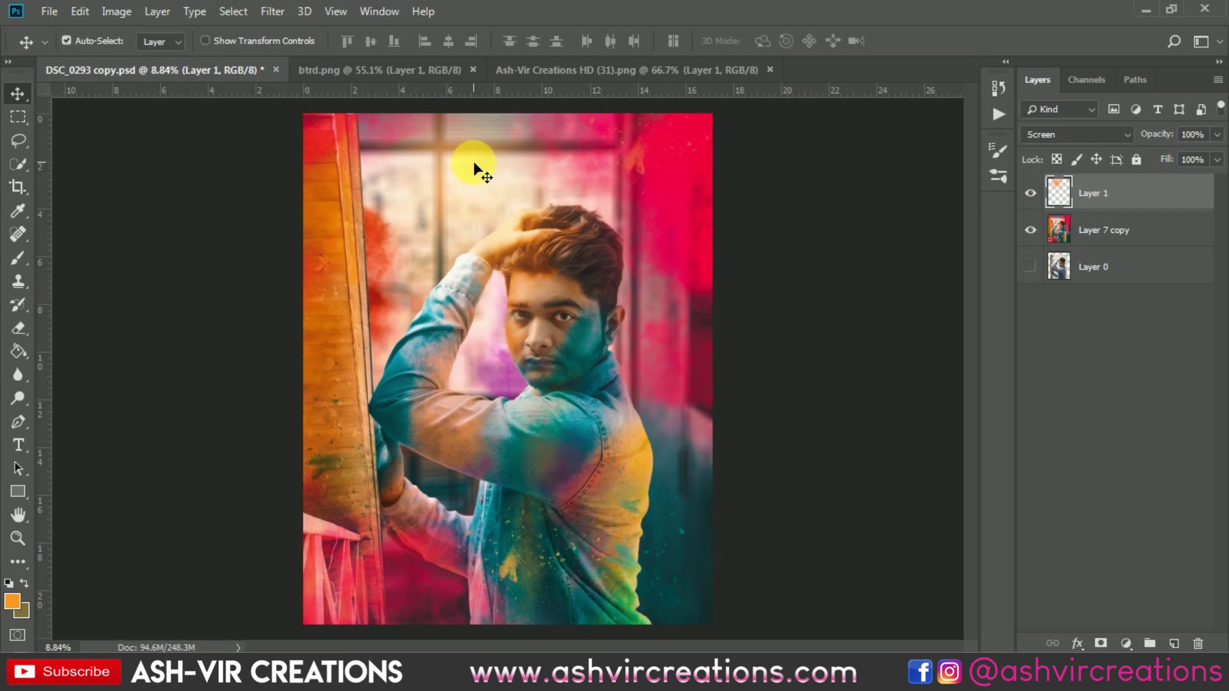
left_click(1030, 192)
left_click(1031, 193)
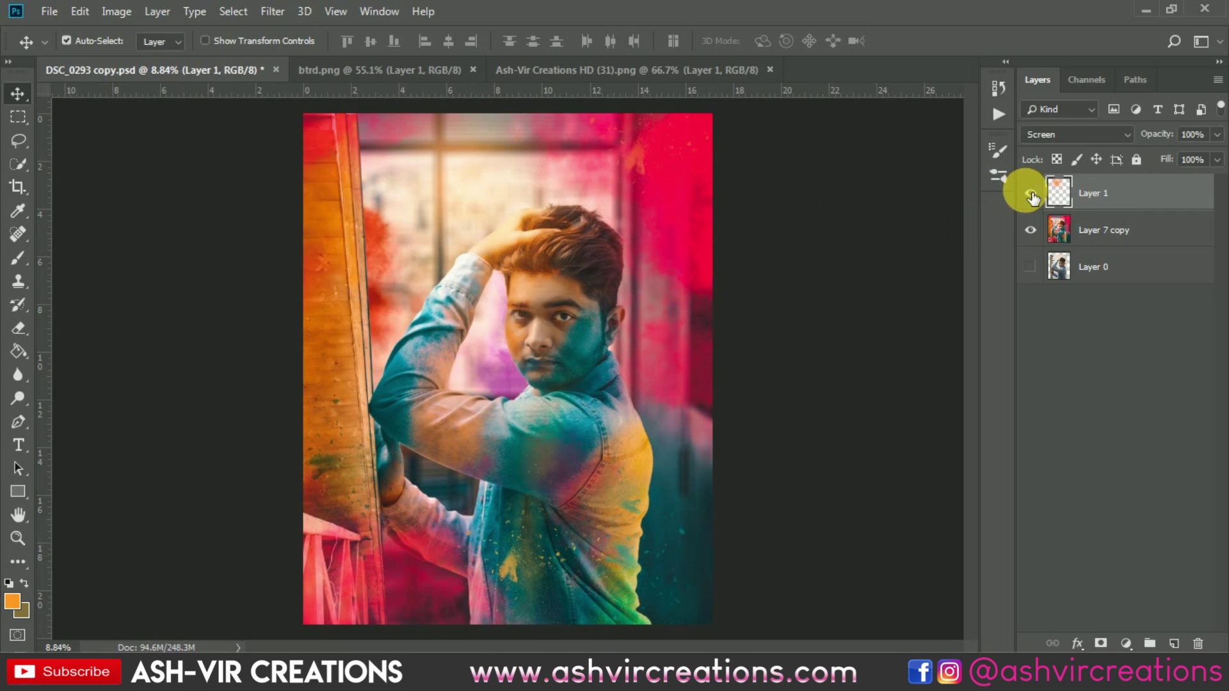
Step: Merge the orange glow layer with the Layer 7 copy portrait layer
left_click(1116, 237, "ctrl")
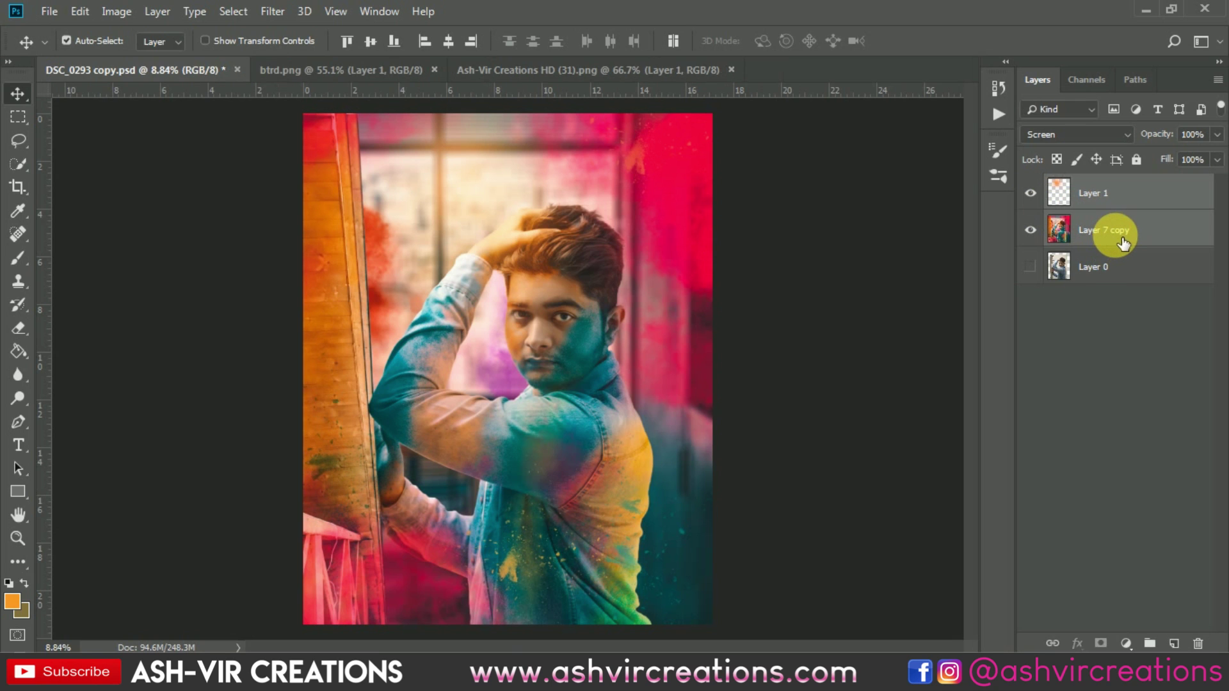
right_click(1117, 237)
left_click(929, 501)
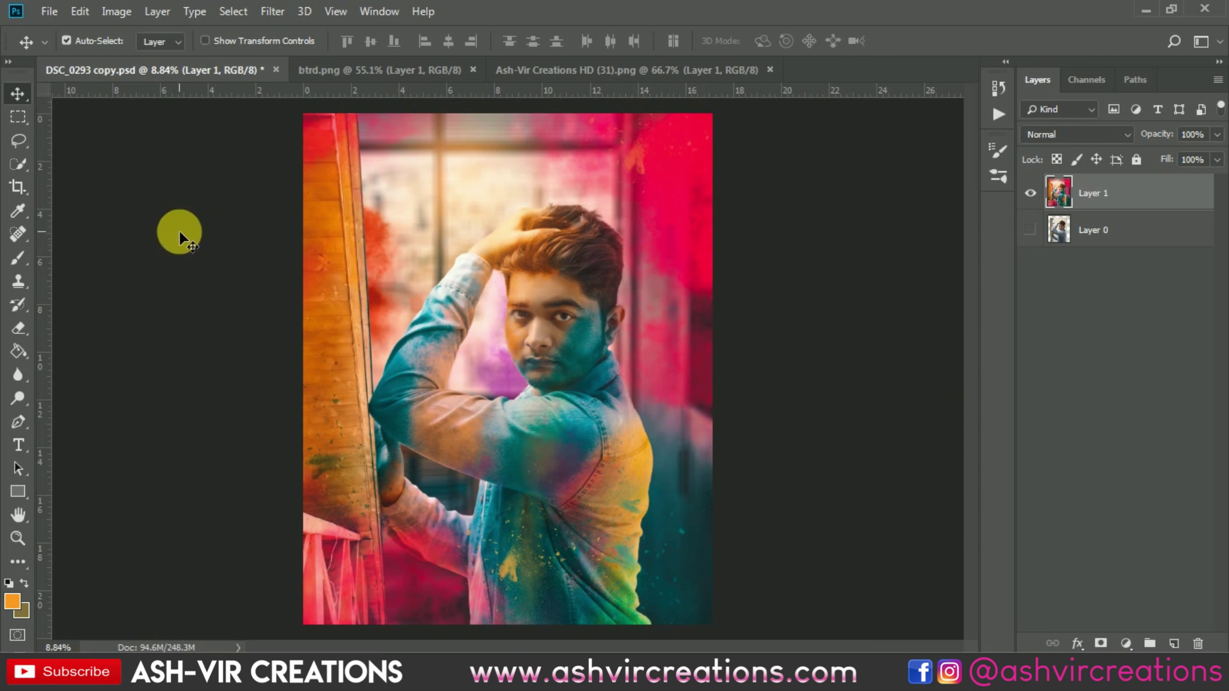
left_click(18, 187)
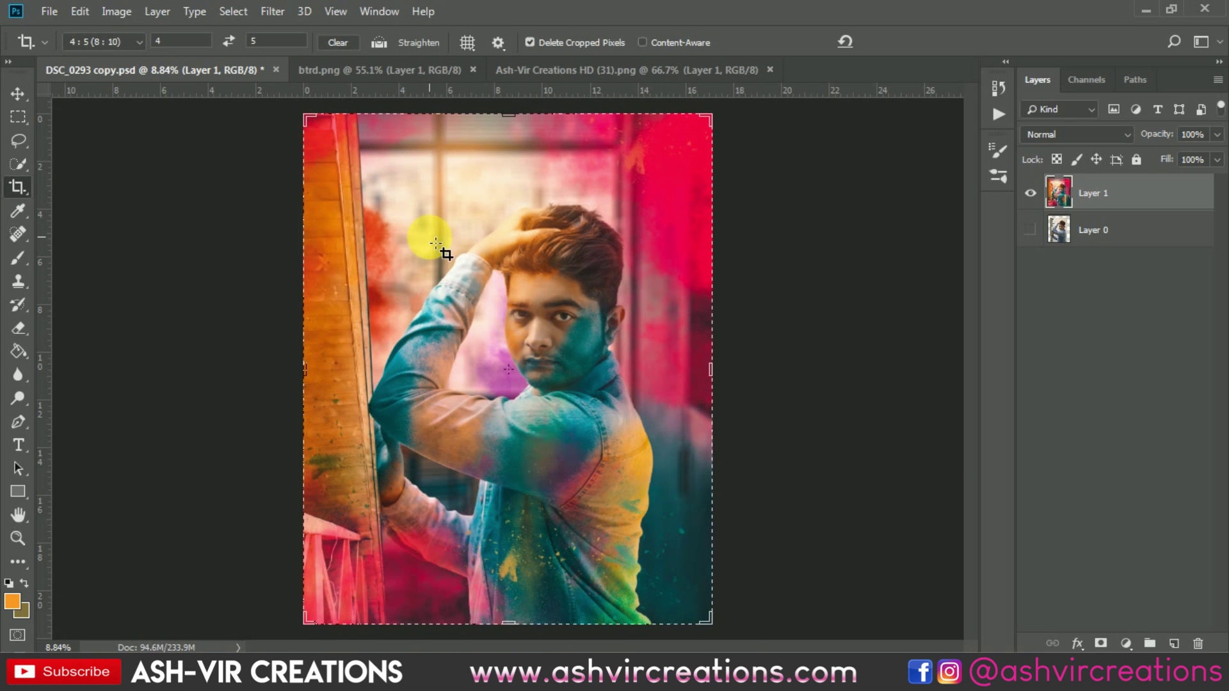
left_click(436, 244)
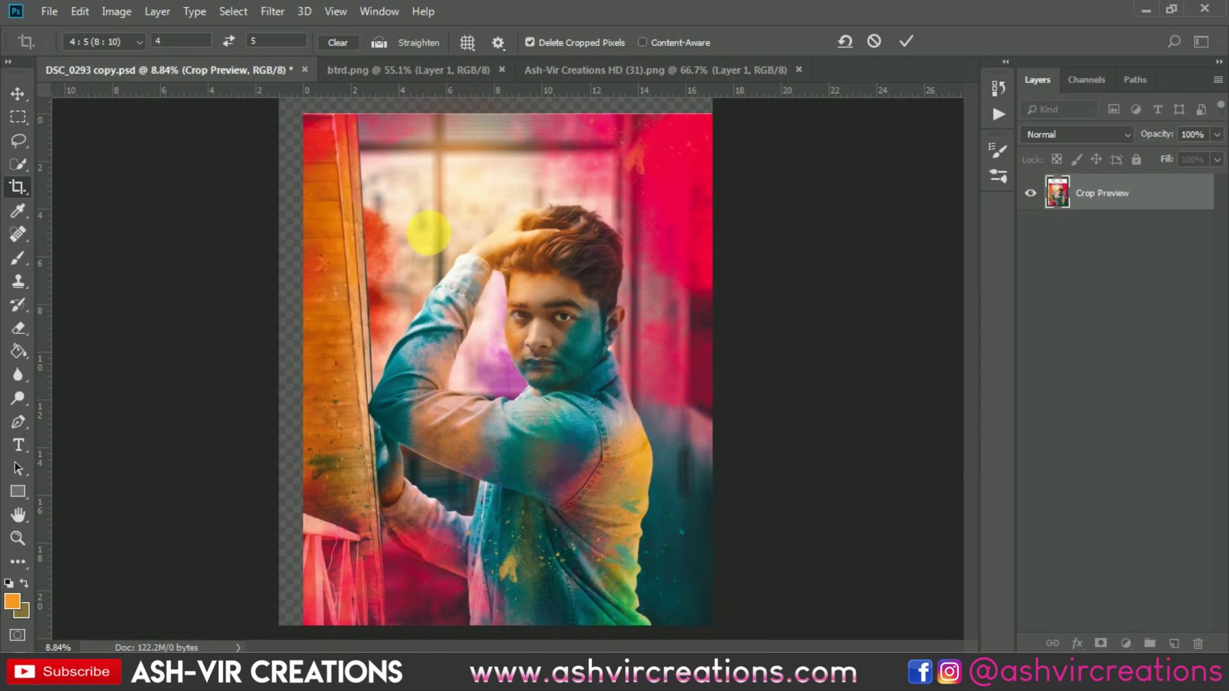
key("Return")
key("v")
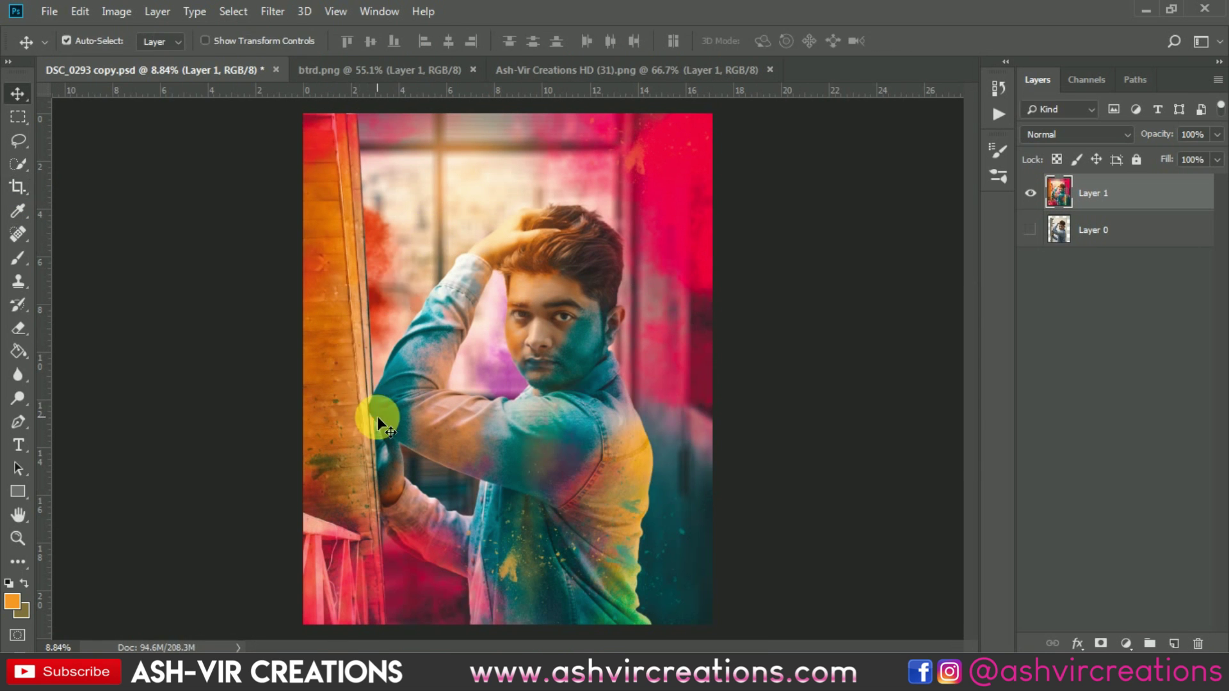
Step: Activate the Burn tool for darkening where the man's elbow meets the wooden post
scroll(375, 413, "up", 4)
scroll(375, 388, "up", 6)
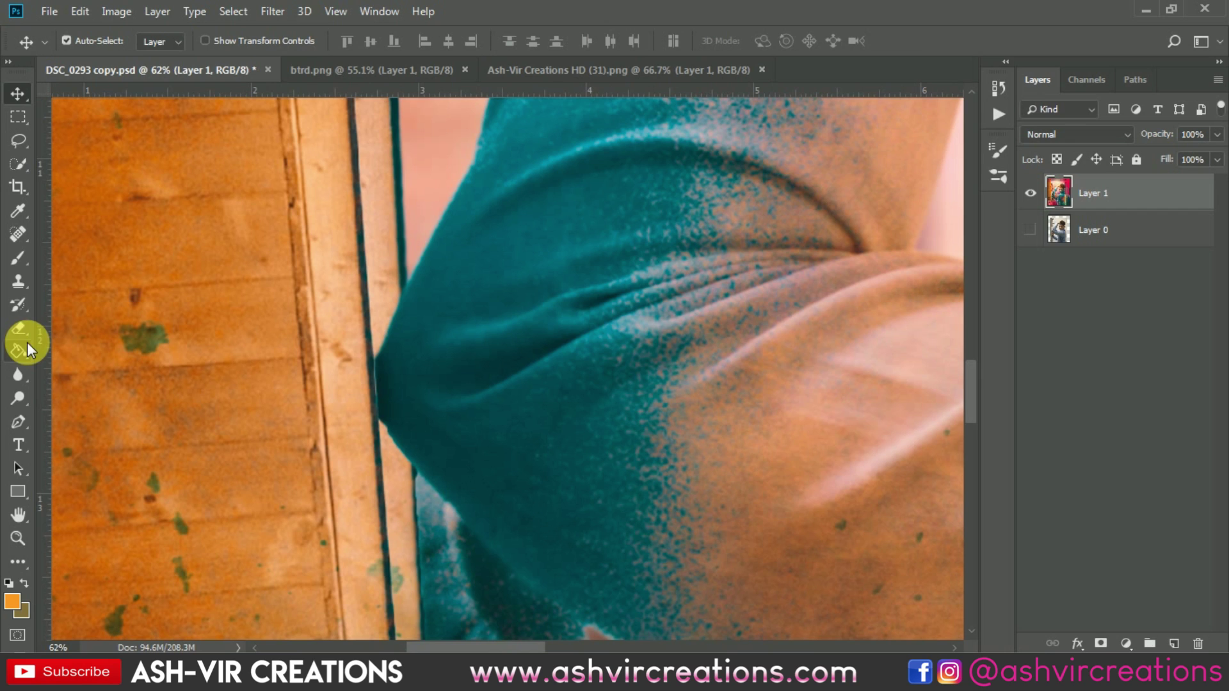
left_click(19, 397)
left_click(64, 398)
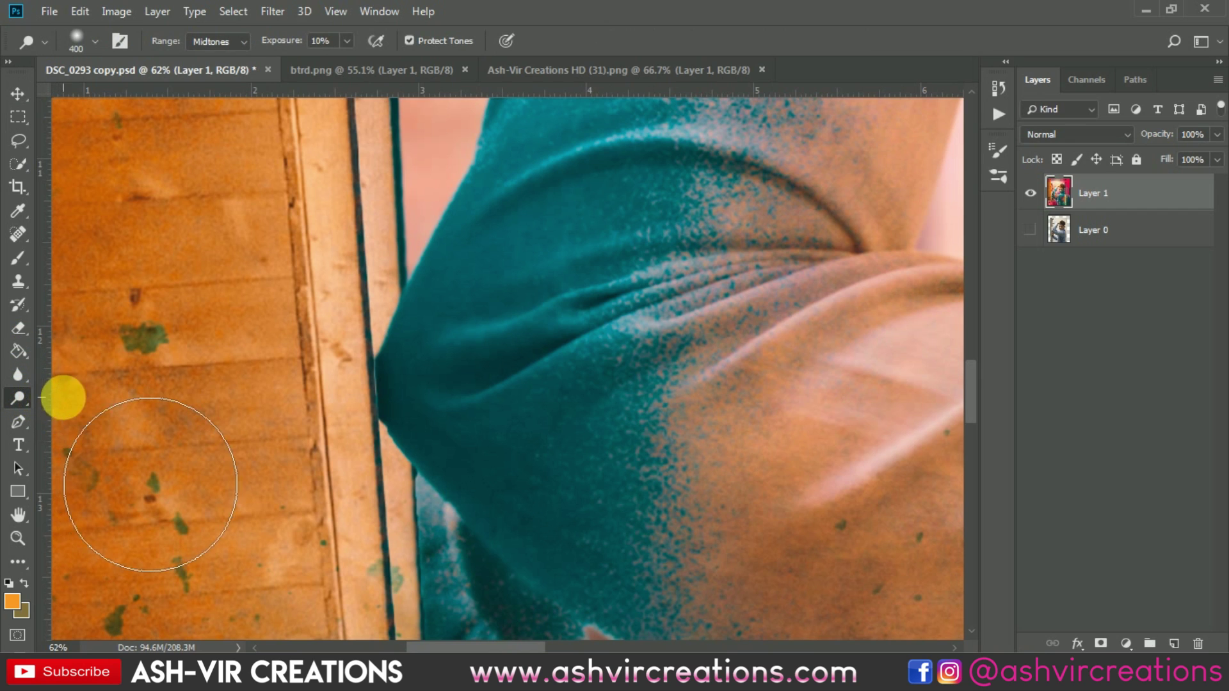
left_click(21, 396)
left_click(71, 414)
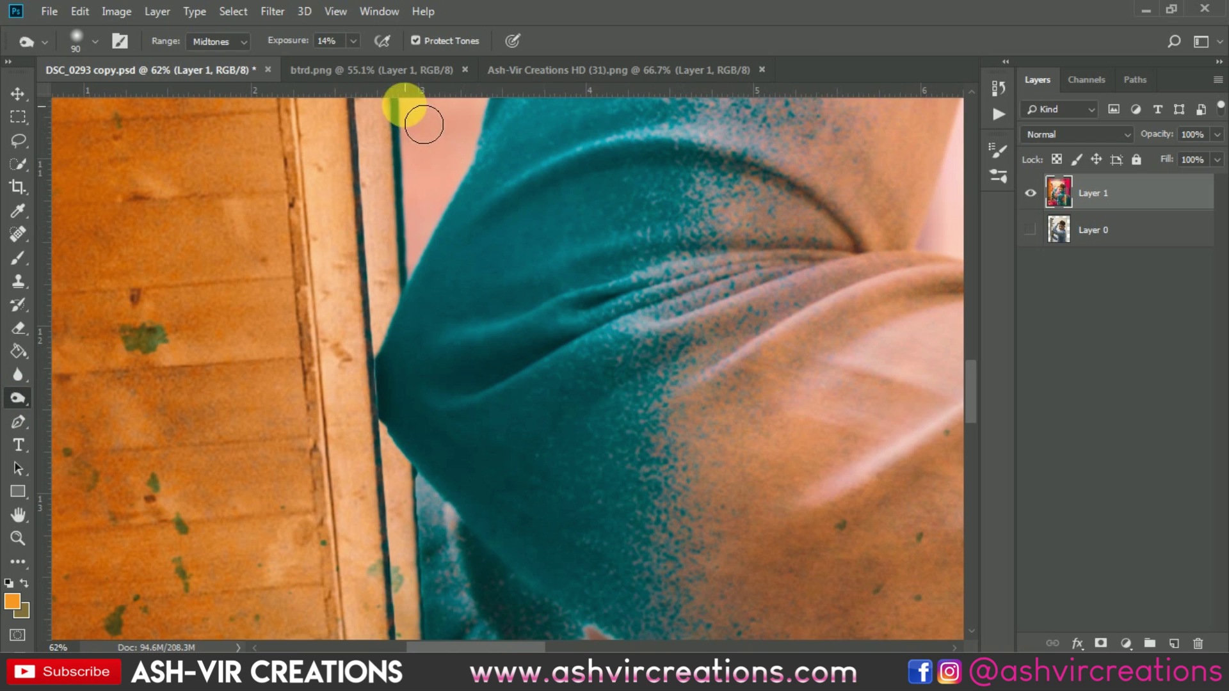
Step: Add a new layer and make a rectangular selection around the wooden post's edge and the man's elbow
left_click(1174, 644)
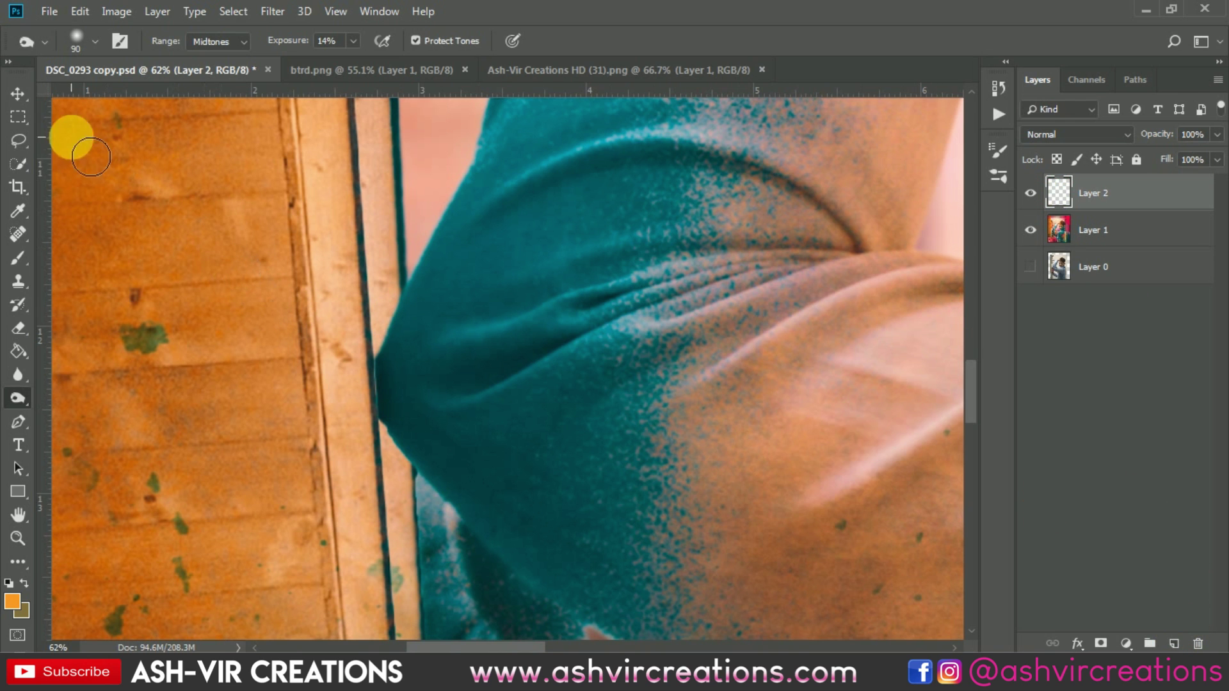
left_click(18, 115)
left_click_drag(262, 171, 433, 544)
left_click_drag(465, 592, 611, 539)
scroll(611, 540, "down", 5)
left_click_drag(526, 363, 523, 555)
Step: Fill the selection with 50% Gray, clear the selection and set the layer's blend mode to Overlay
right_click(482, 371)
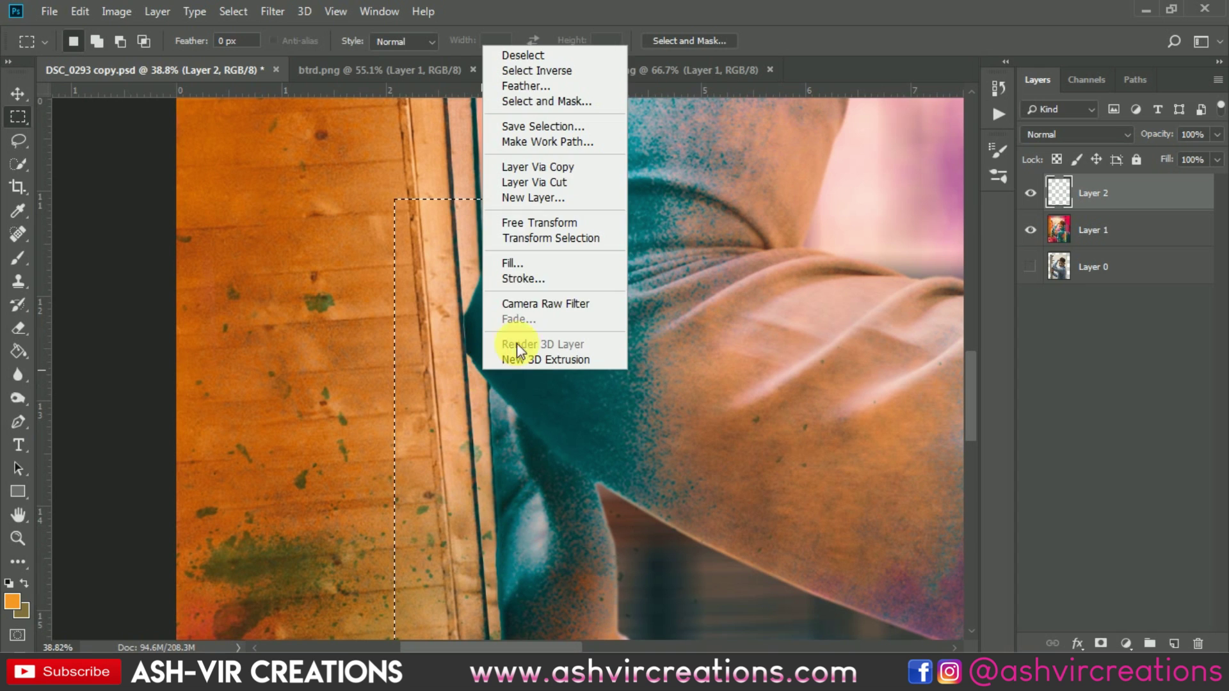
left_click(534, 269)
left_click(819, 164)
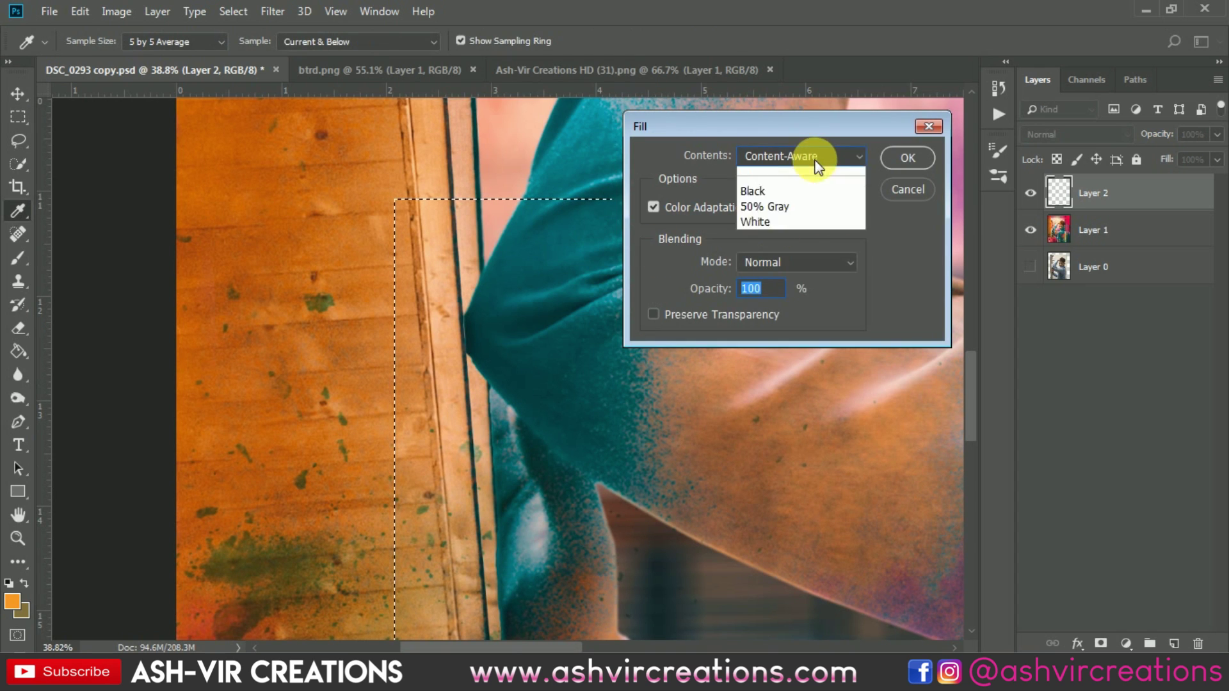
left_click(783, 310)
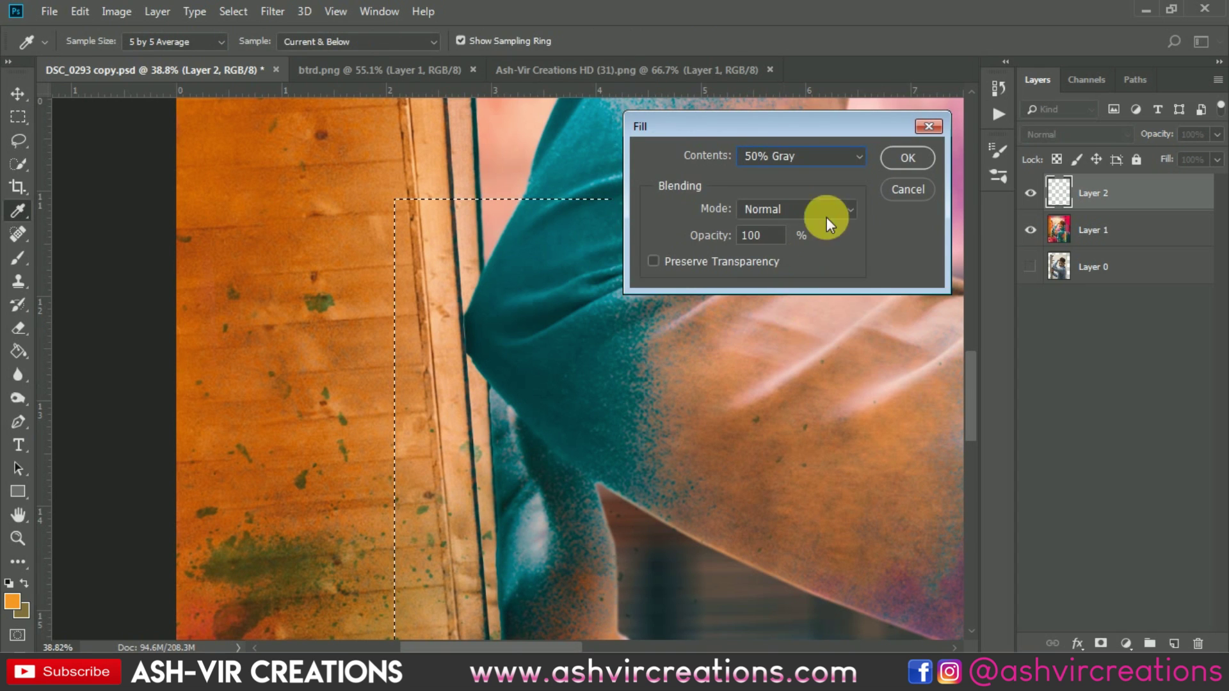
left_click(899, 157)
key("ctrl+d")
left_click(1054, 133)
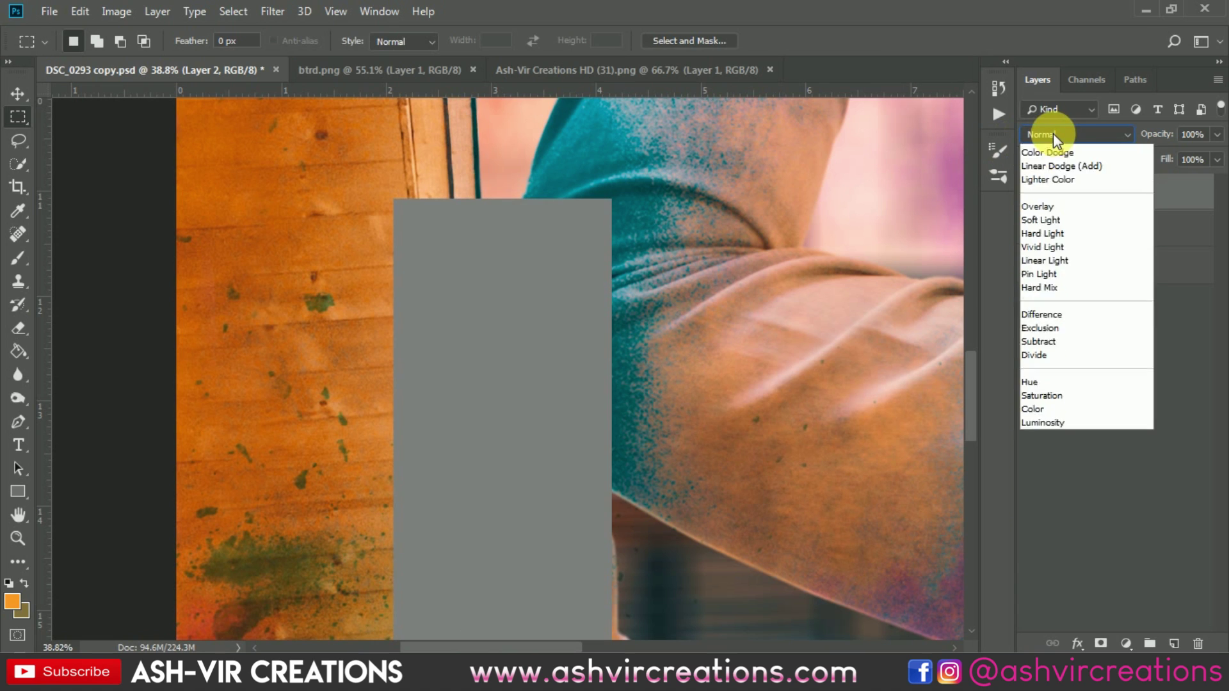
left_click(1049, 354)
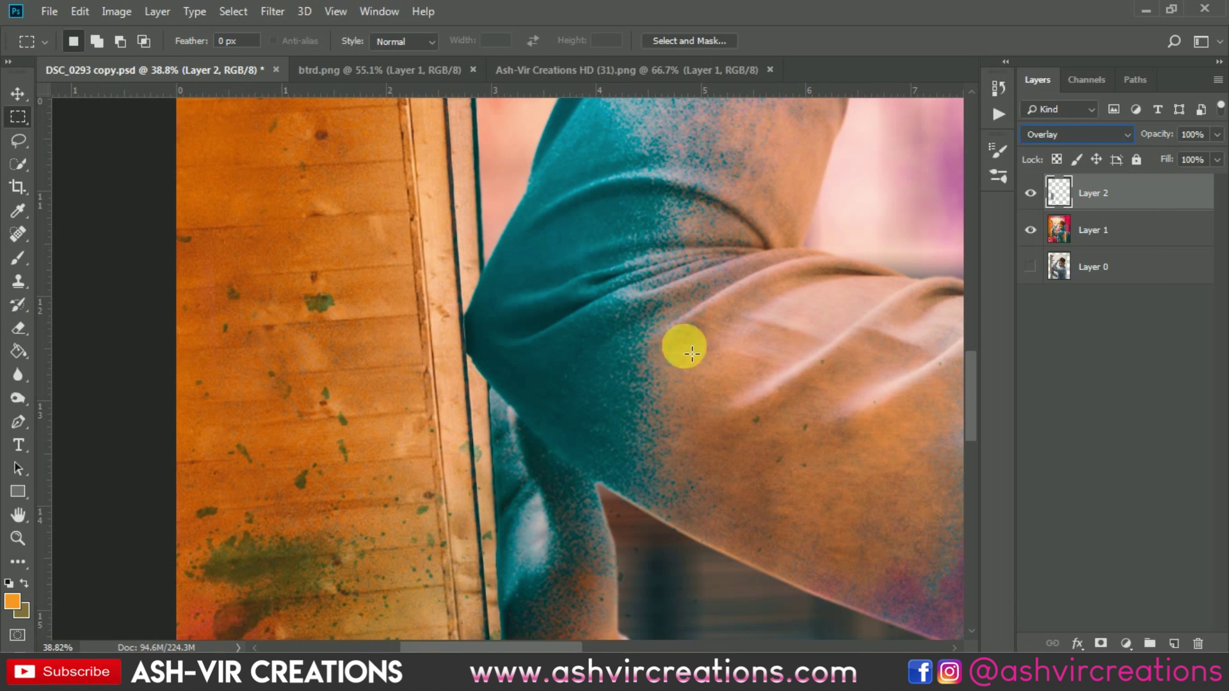
Step: Set the Burn tool's exposure to 41% and its brush size to 300
left_click(17, 399)
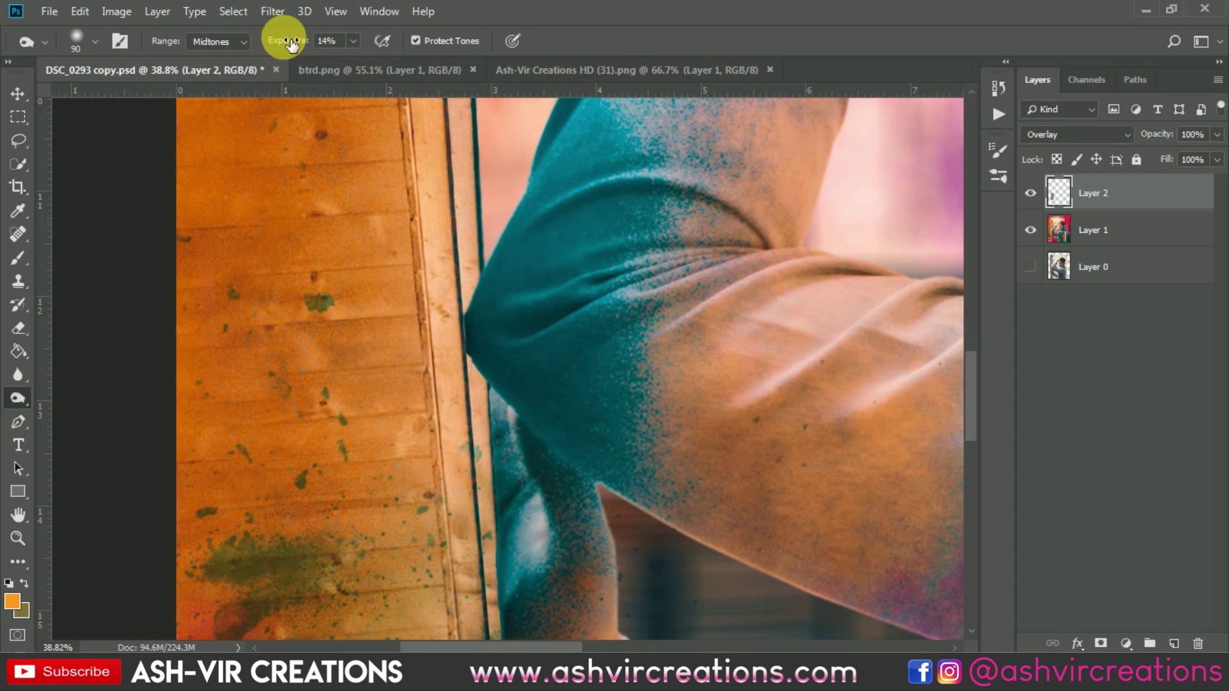
left_click_drag(291, 44, 307, 41)
key("bracketright")
key("bracketright")
key("bracketright")
key("bracketright")
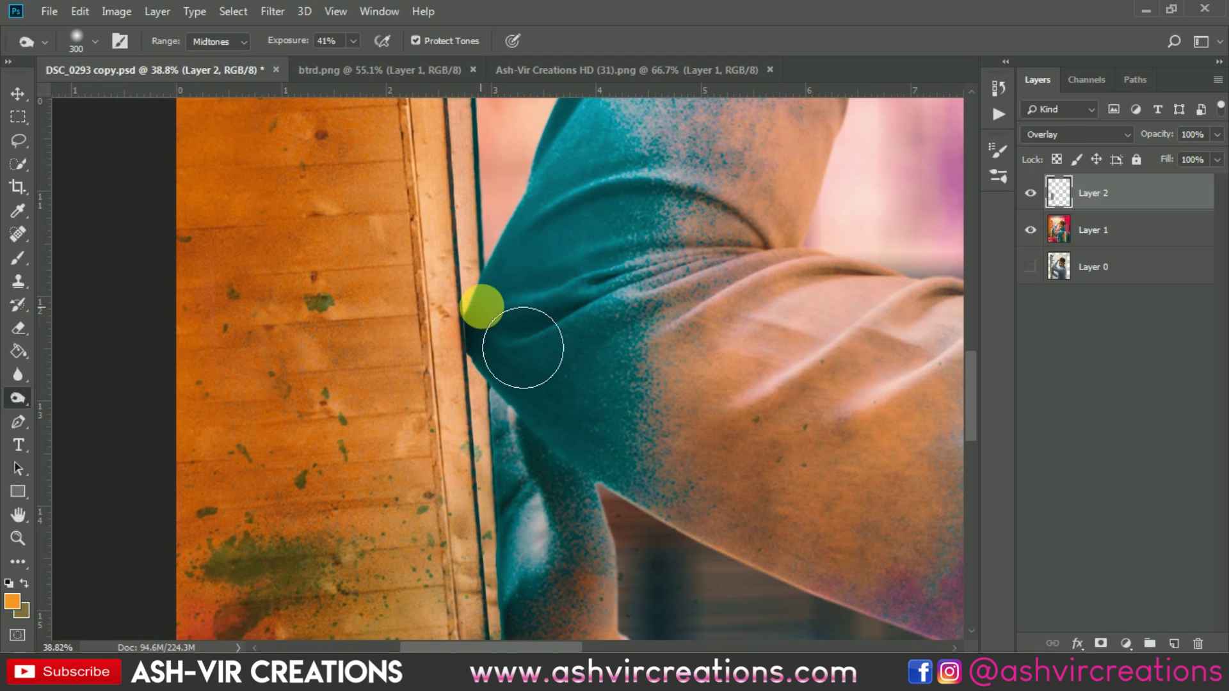
Step: Burn shadows on the gray Overlay layer along the wooden post beside the elbow, finishing with a size 250 brush
key("bracketright")
key("bracketright")
mouse_move(498, 362)
left_mouse_down()
mouse_move(497, 291)
mouse_move(480, 318)
left_mouse_up()
key("bracketleft")
key("bracketleft")
scroll(451, 351, "down", 3)
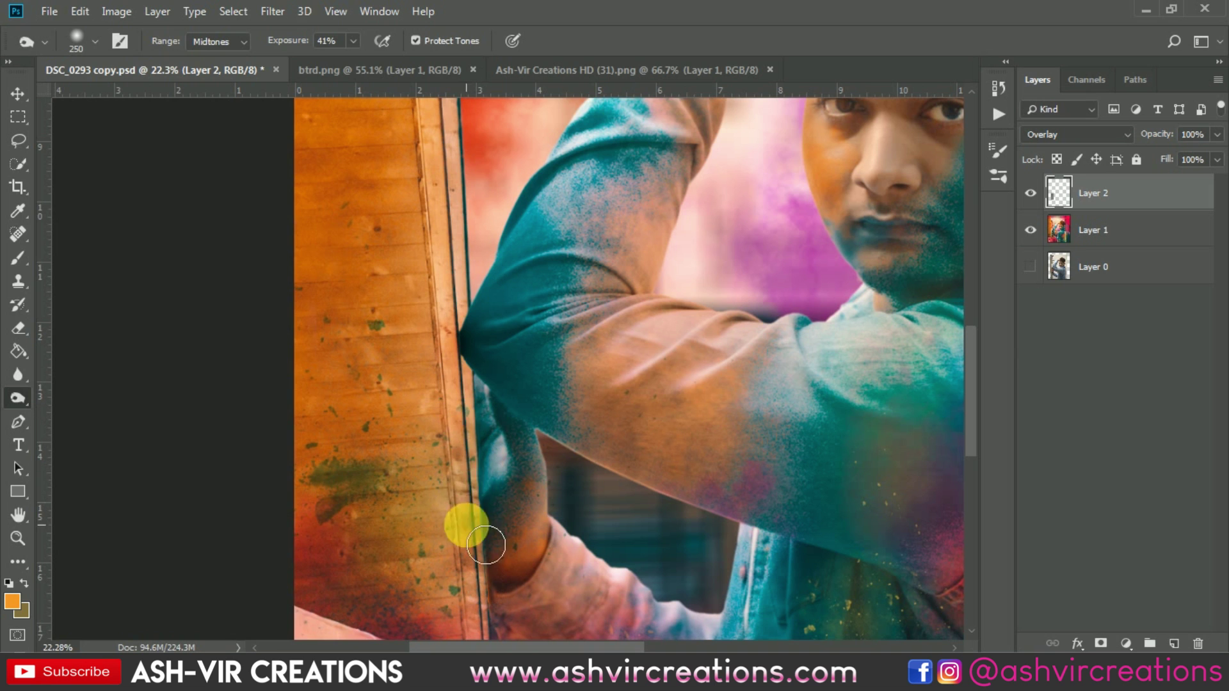
key("bracketright")
key("bracketright")
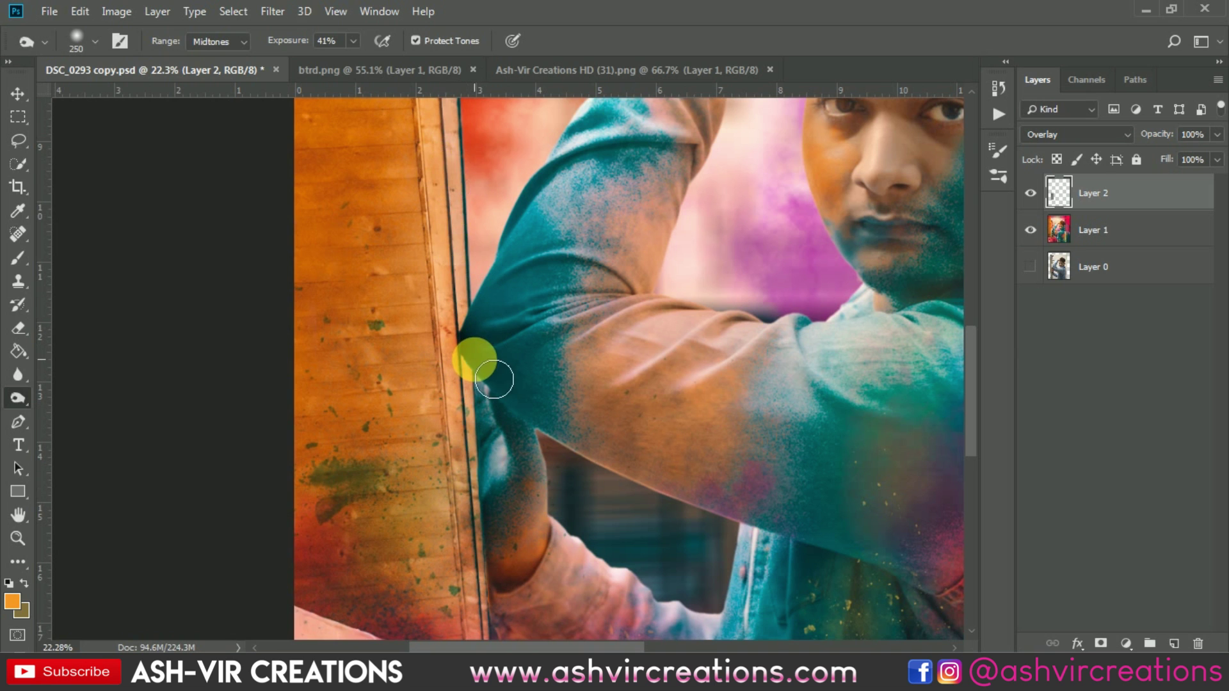
scroll(475, 357, "down", 1)
Step: Compare the image with and without the burn layer and set that layer's opacity to 81%
left_click(1030, 192)
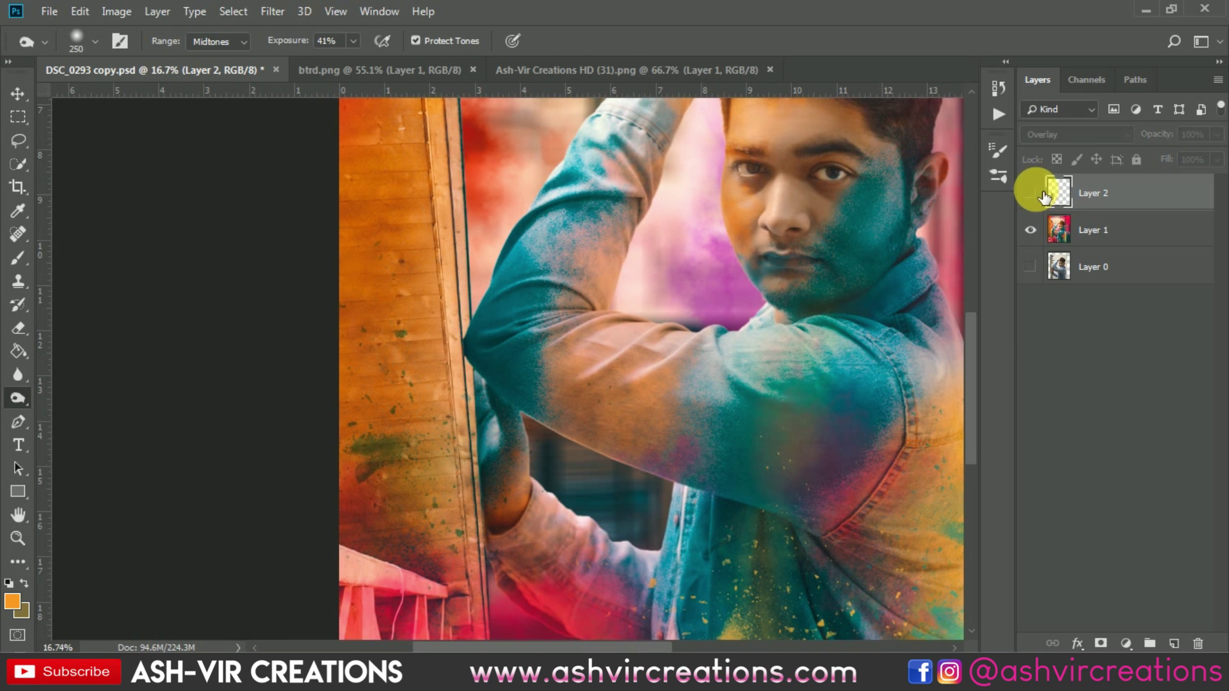
left_click(1032, 193)
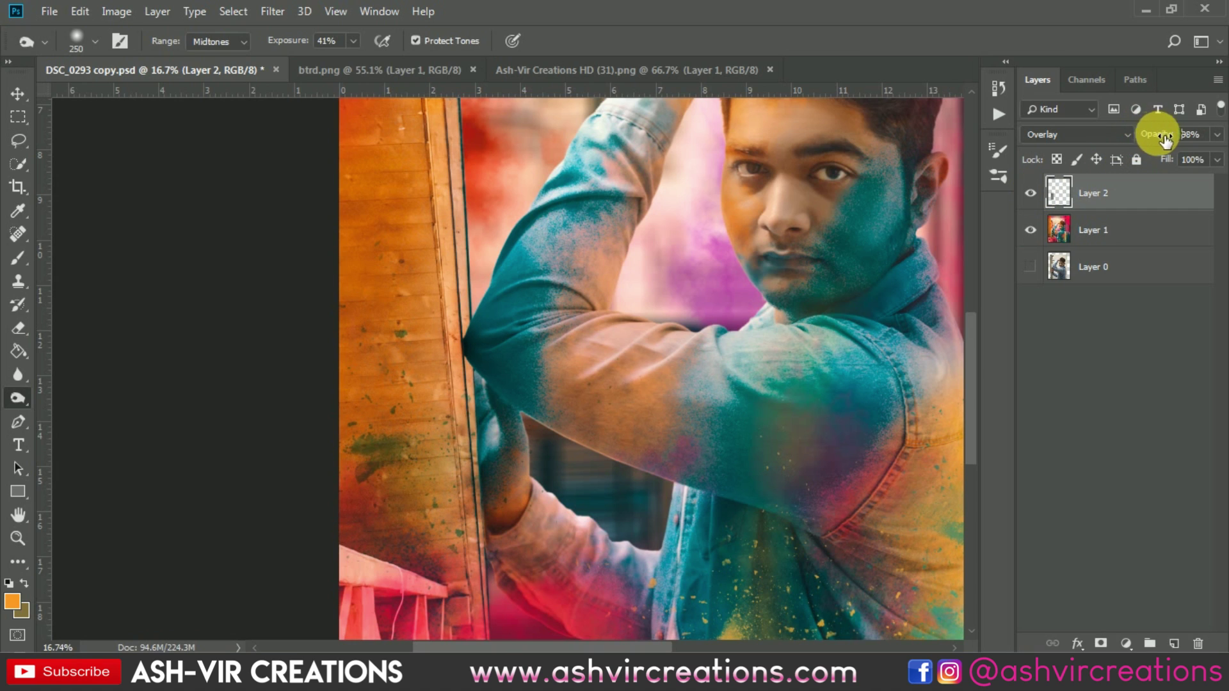
left_click_drag(1165, 140, 1145, 139)
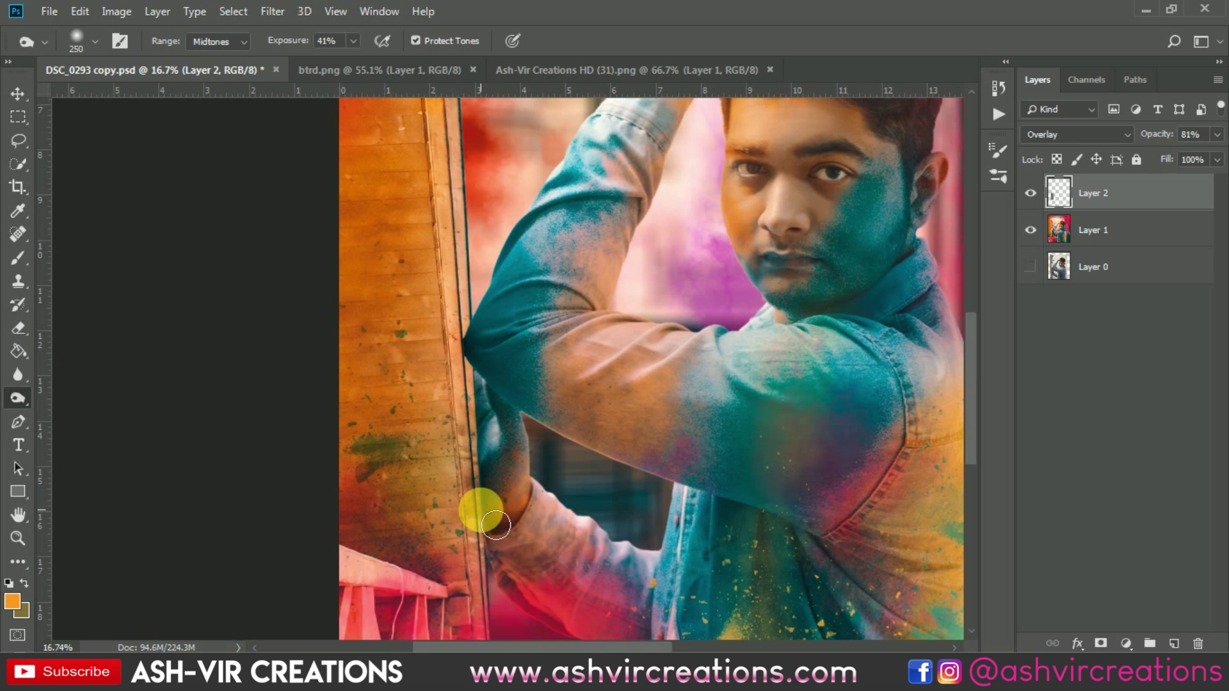
Step: Examine the burned shadows along the post, hand and sleeve with the burn layer hidden and shown
key("ctrl+plus")
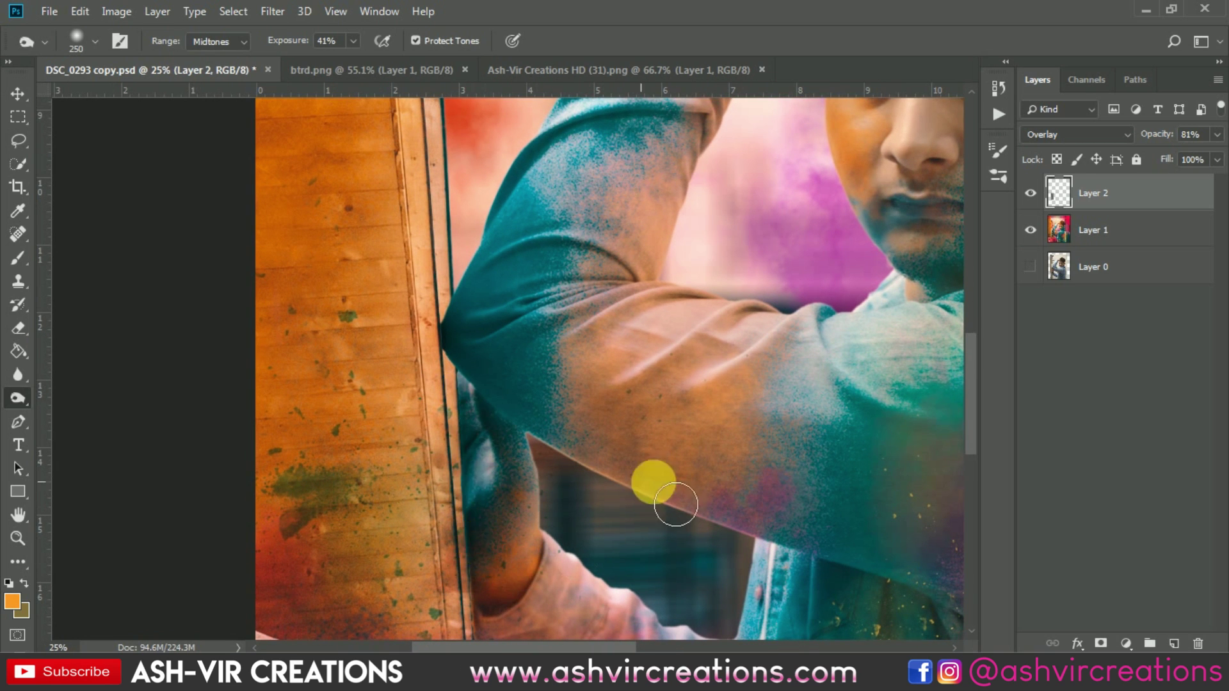
scroll(694, 438, "down", 2)
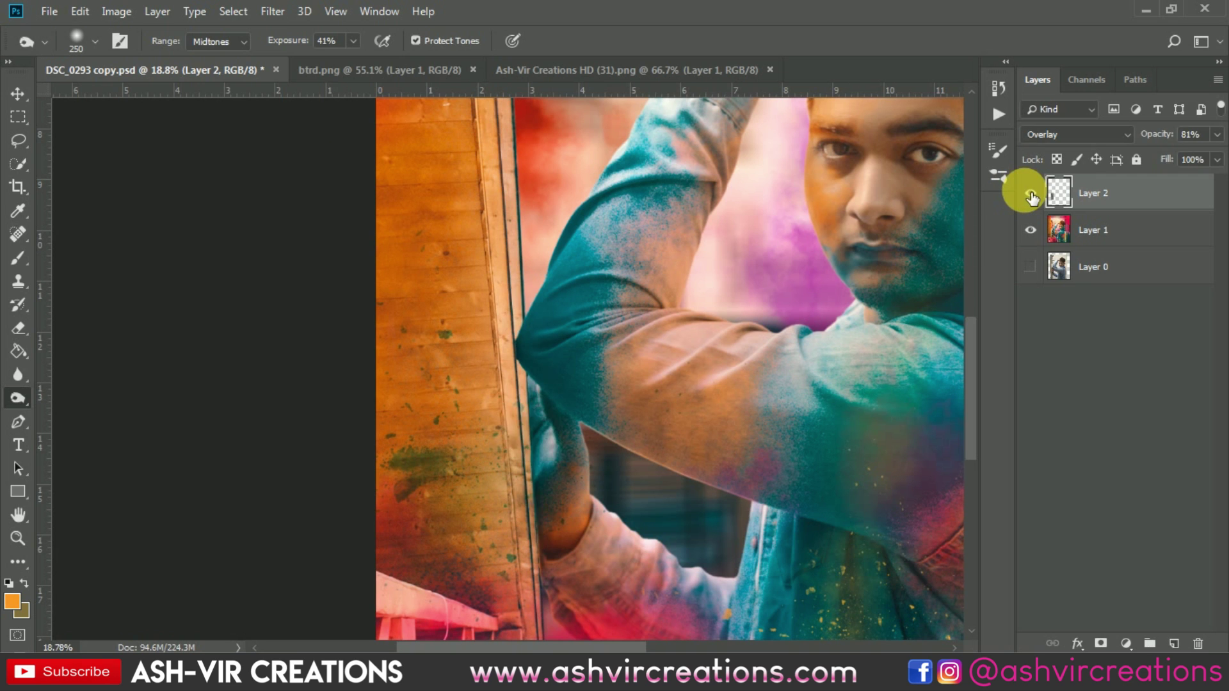
scroll(781, 408, "down", 3)
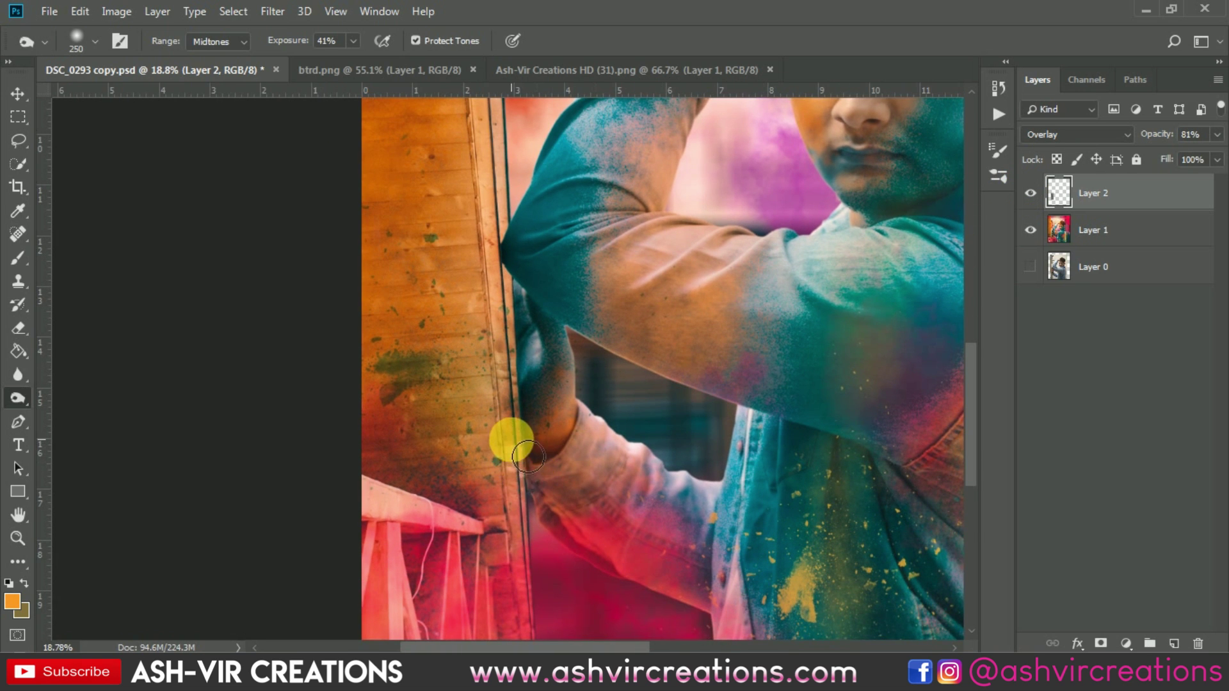
scroll(522, 465, "up", 5)
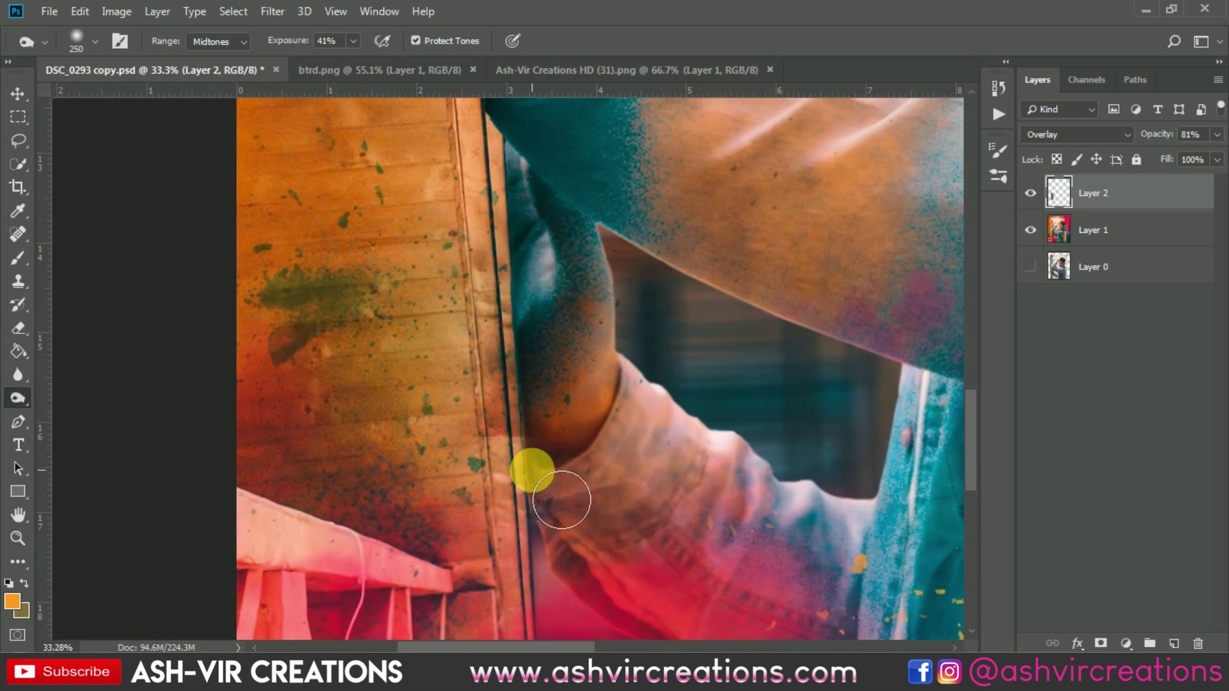
left_click(1030, 193)
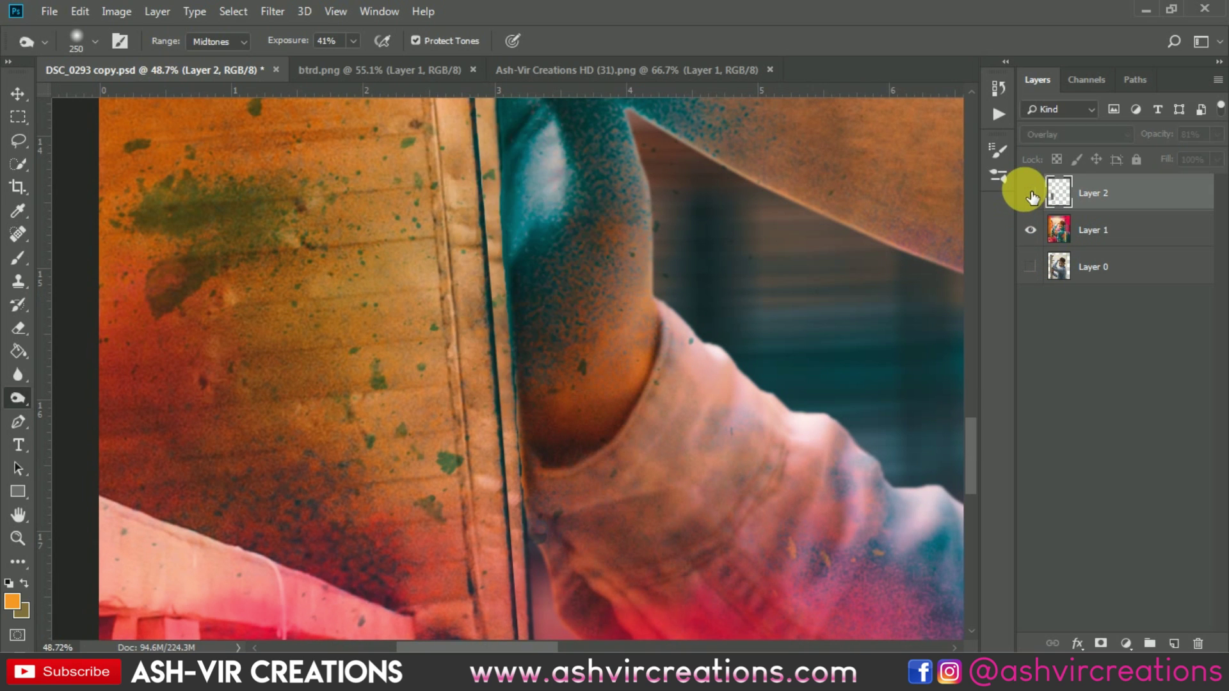
left_click(1030, 193)
left_click(1031, 193)
left_click(1031, 194)
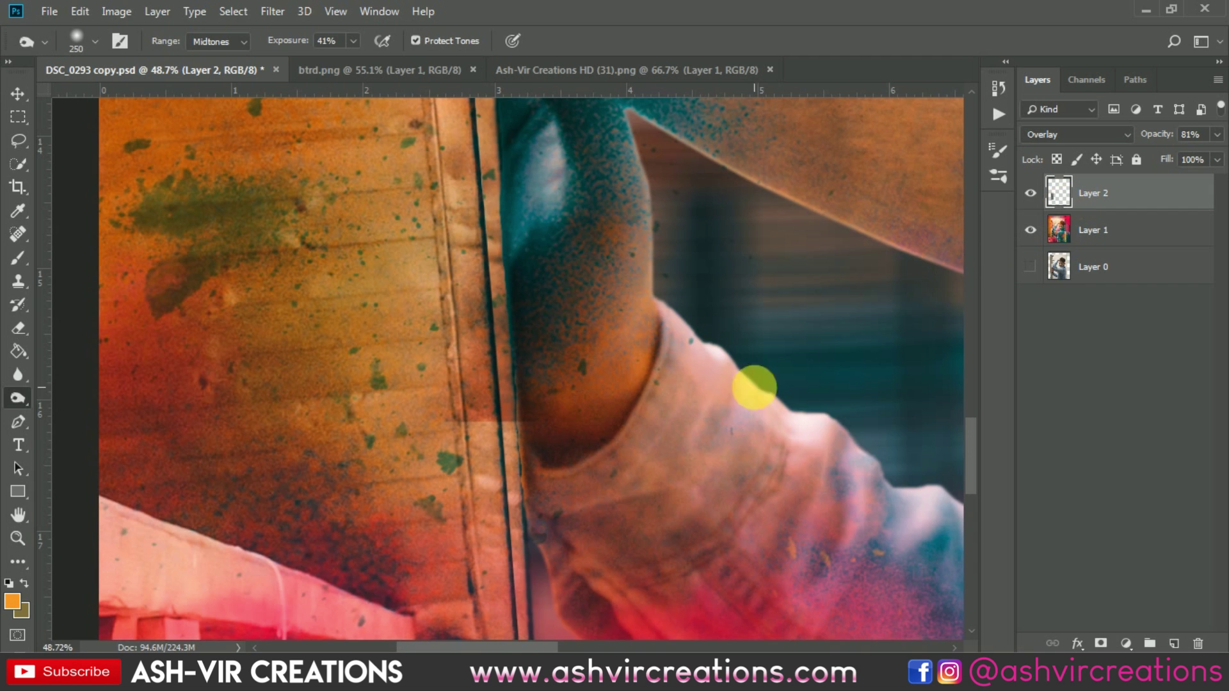
scroll(625, 444, "down", 4)
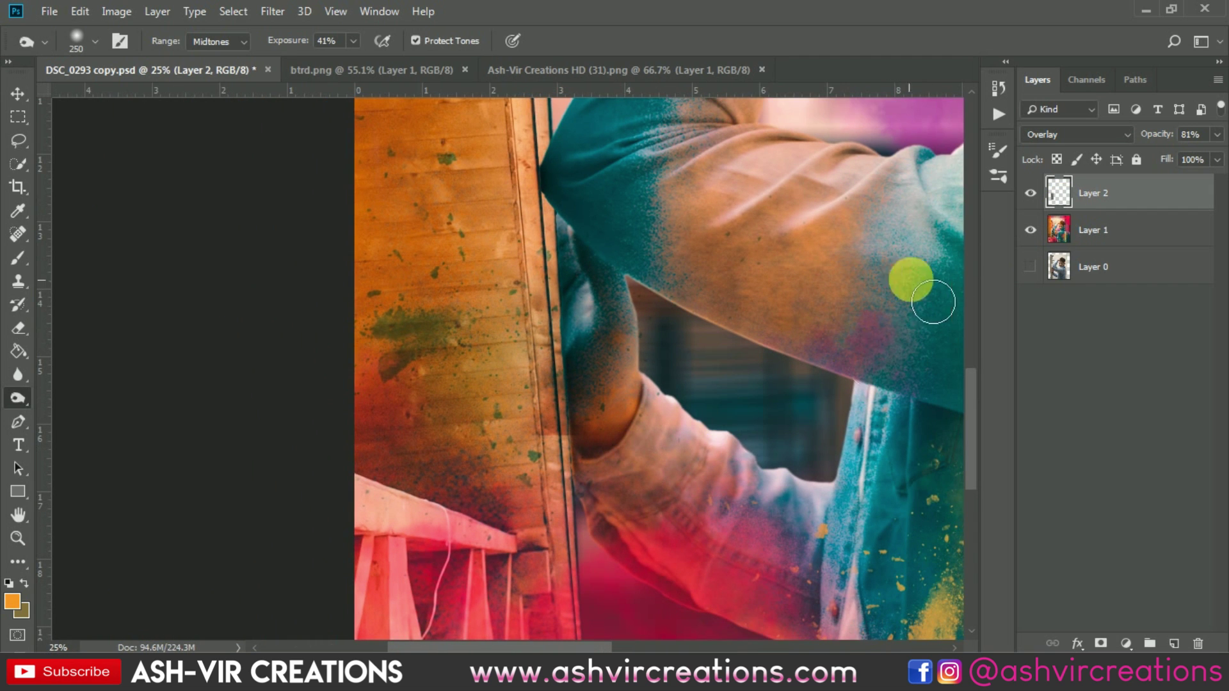
Step: Fill a rectangle over the railing and lower sleeve with gray on Layer 2 in Normal mode, returning the layer to Overlay
left_click(18, 117)
scroll(288, 267, "down", 2)
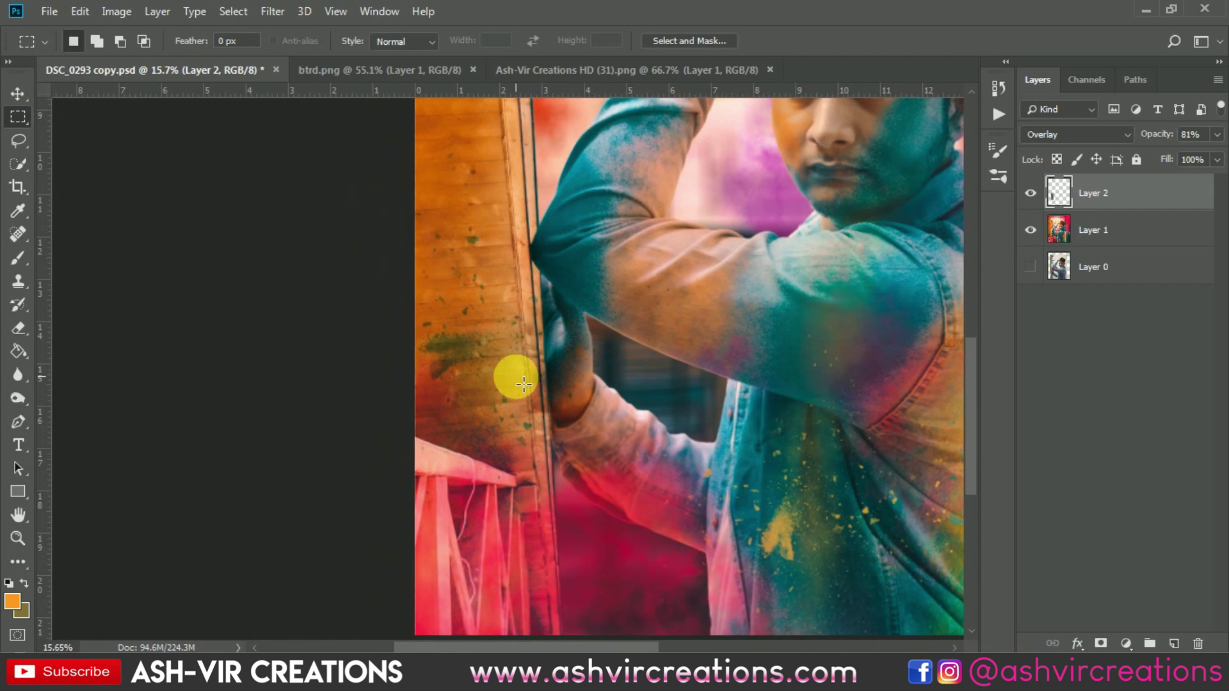
left_click(1040, 135)
left_click(1037, 149)
left_click_drag(472, 375, 711, 606)
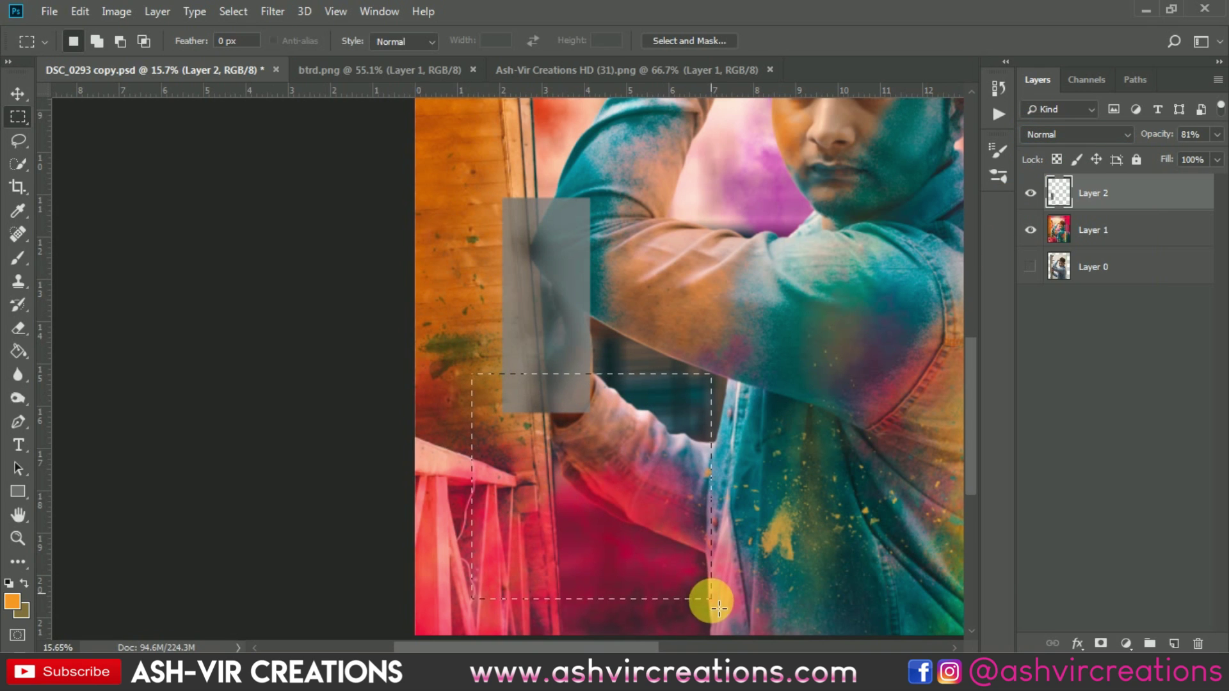
right_click(598, 463)
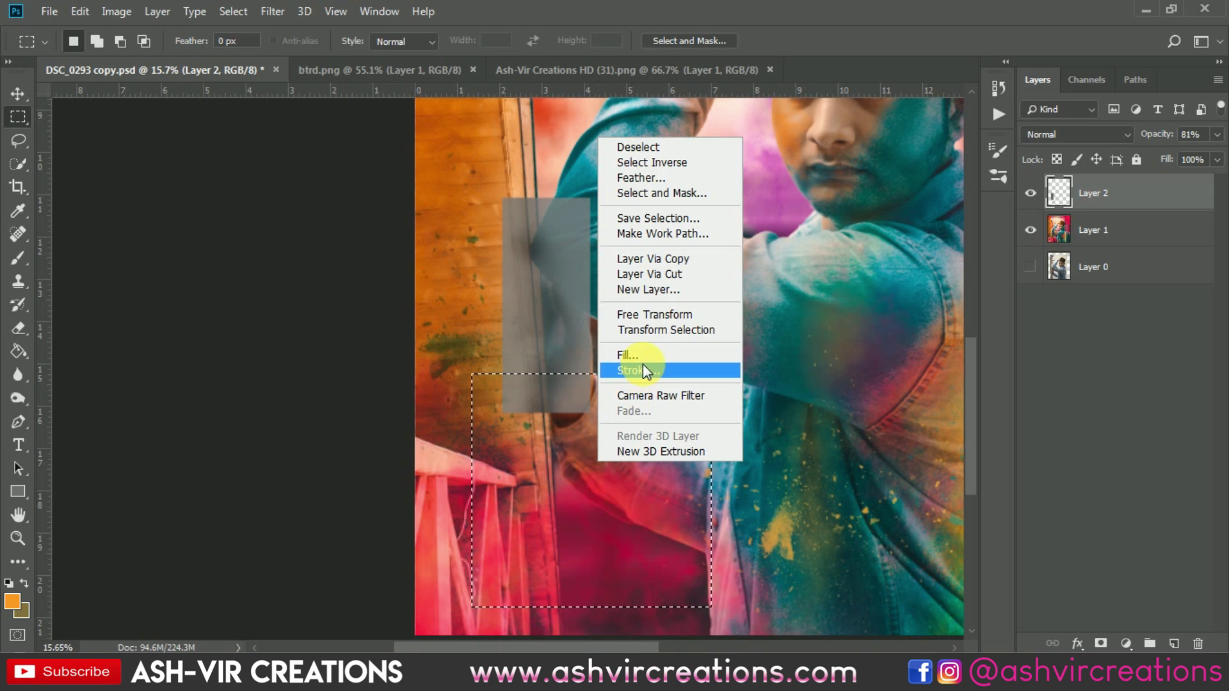
left_click(627, 349)
left_click(908, 157)
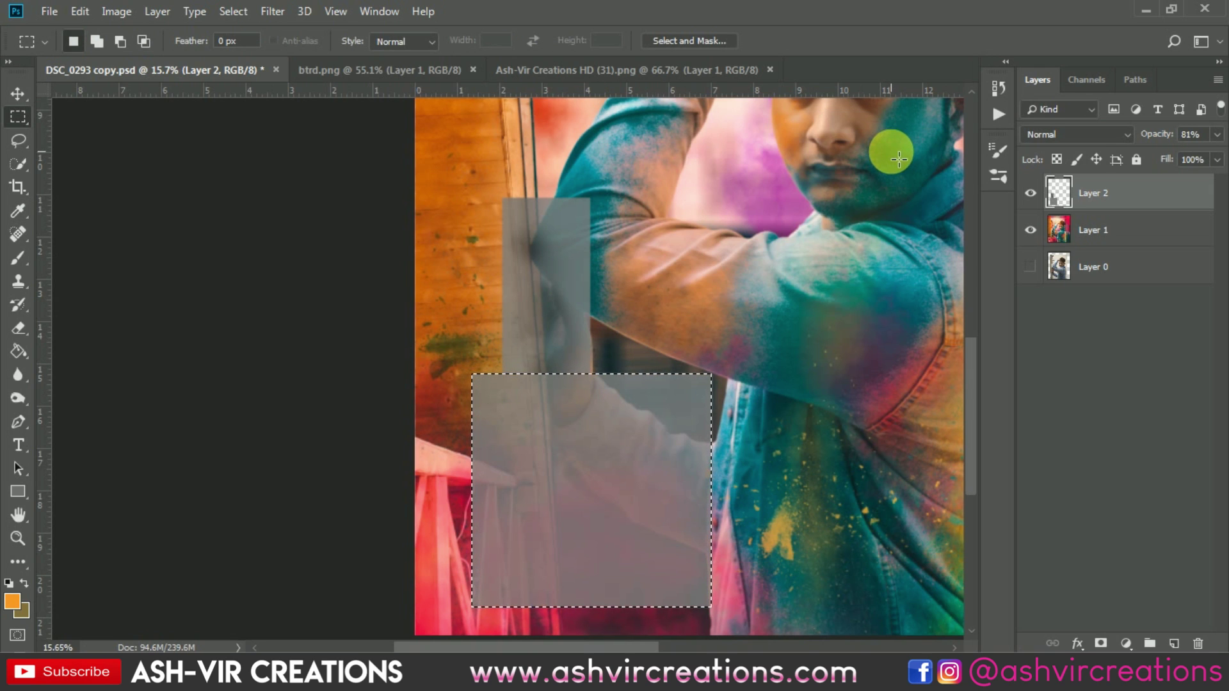
key("ctrl+d")
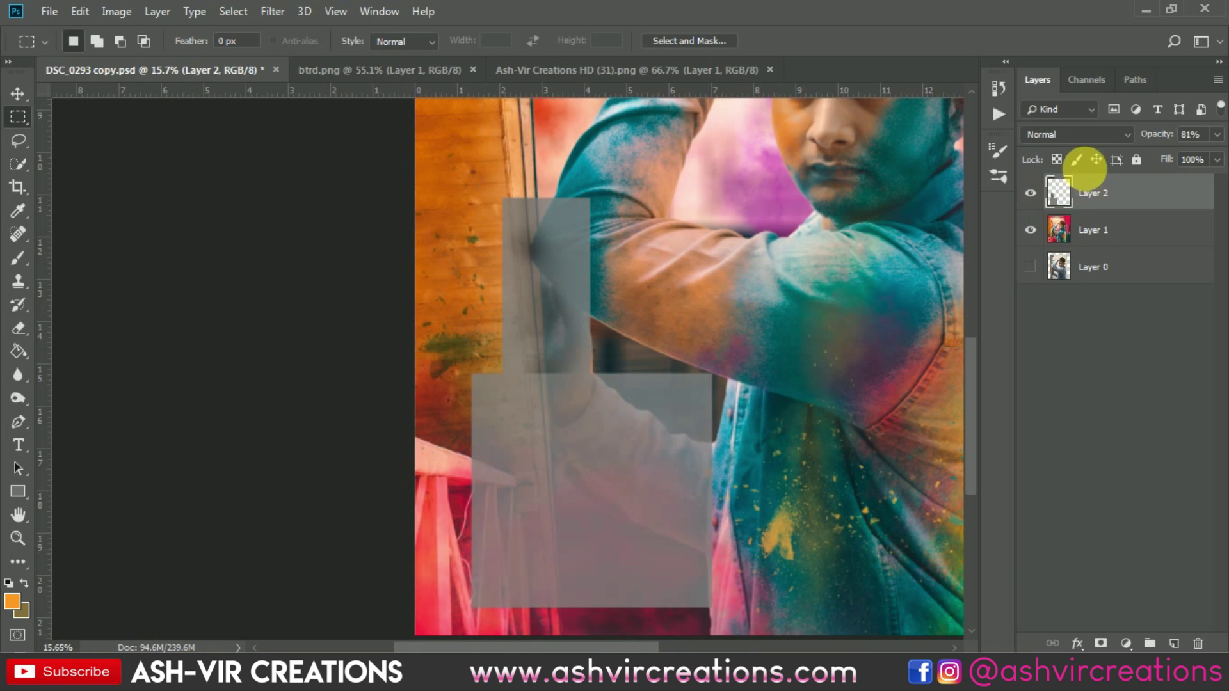
left_click(1087, 135)
left_click(1055, 354)
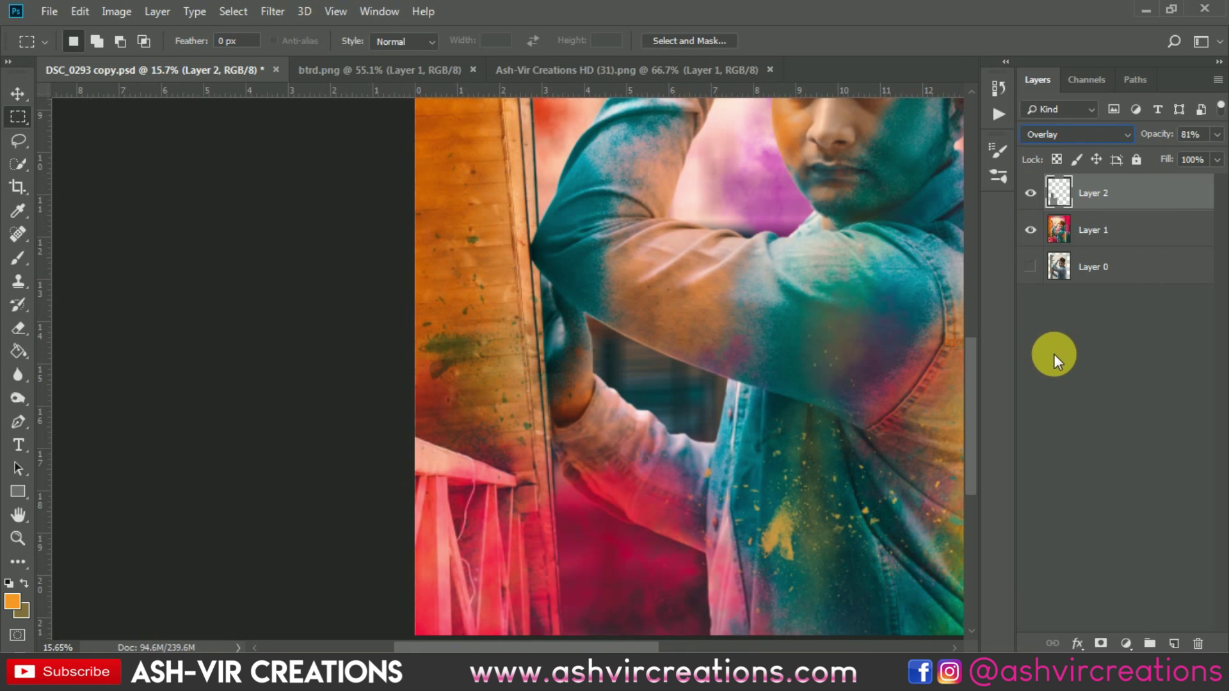
Step: Erase the visible edges of the gray patch around the post on Layer 2, enlarging the Eraser brush to 500
key("ctrl+plus")
key("ctrl+plus")
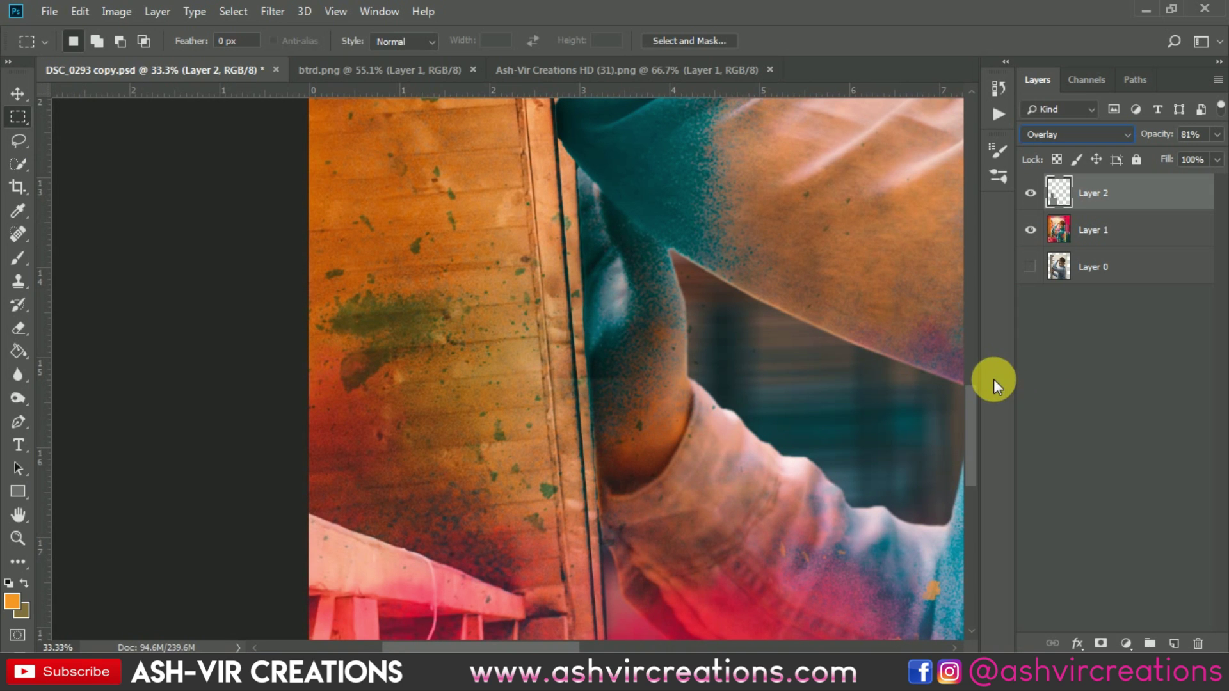
left_click(28, 333)
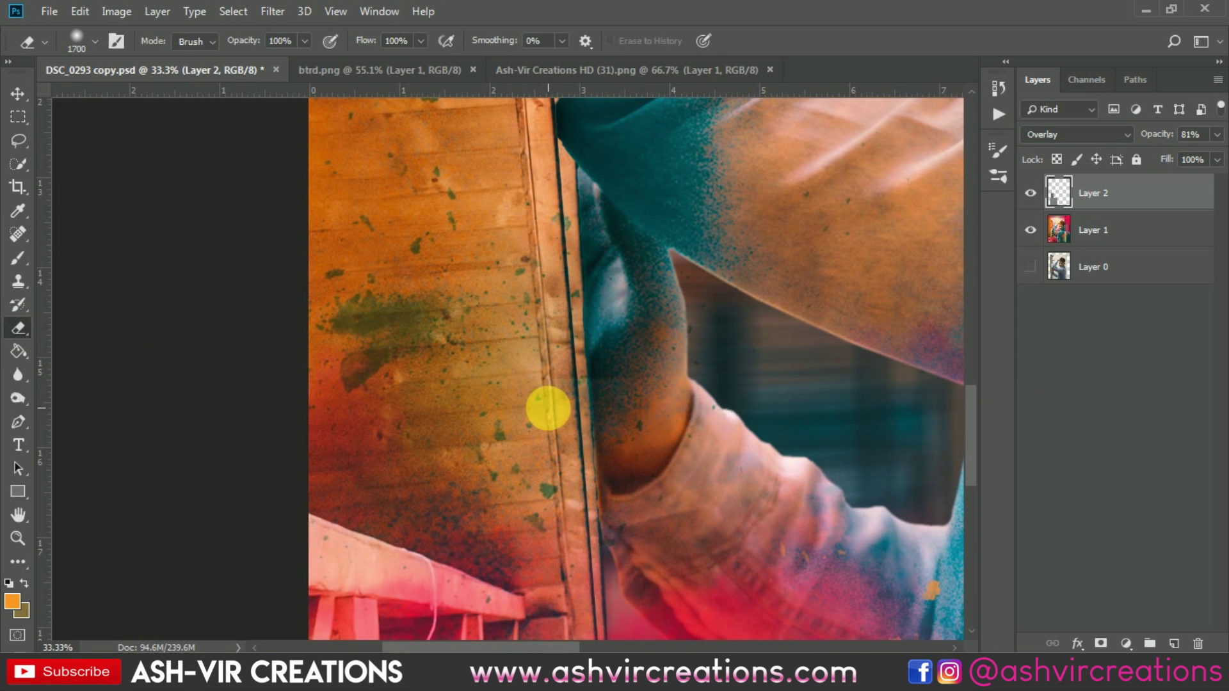
right_click(548, 406)
type("48")
key("Return")
key("bracketright")
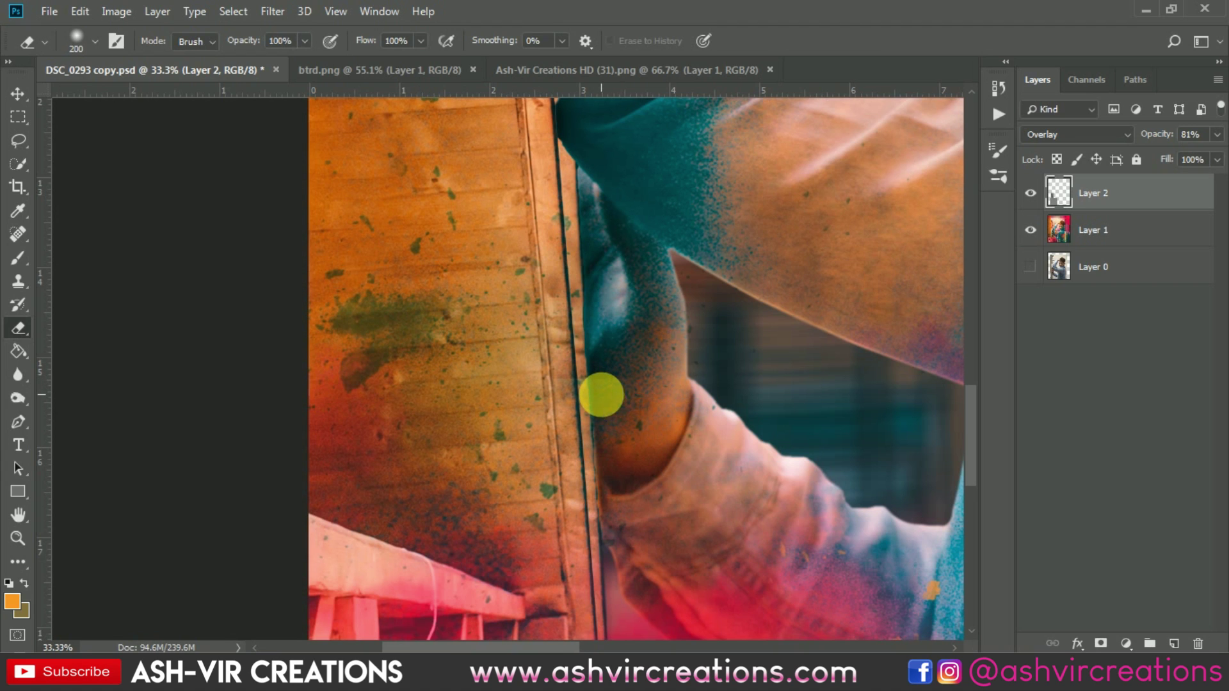
key("bracketright")
key("bracketright")
key("bracketright")
key("bracketright")
key("bracketright")
key("bracketright")
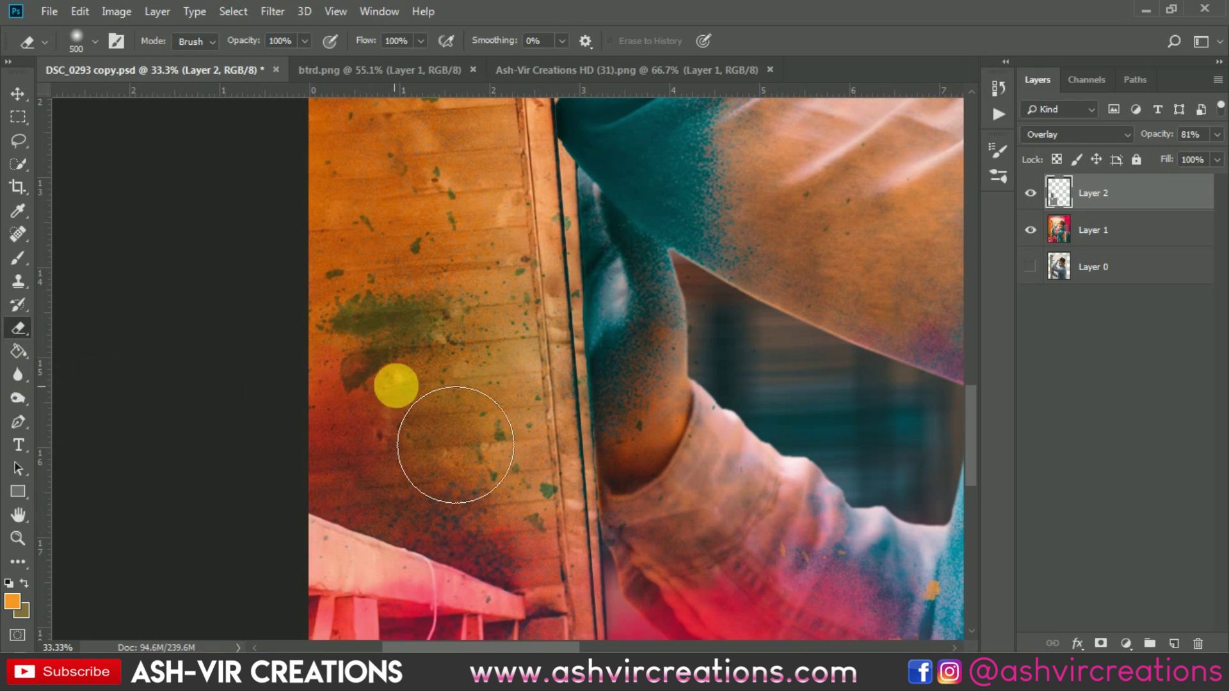
Step: Compare the burned shadows along the post and sleeve with Layer 2 hidden and shown
scroll(405, 378, "down", 3)
left_click(1036, 191)
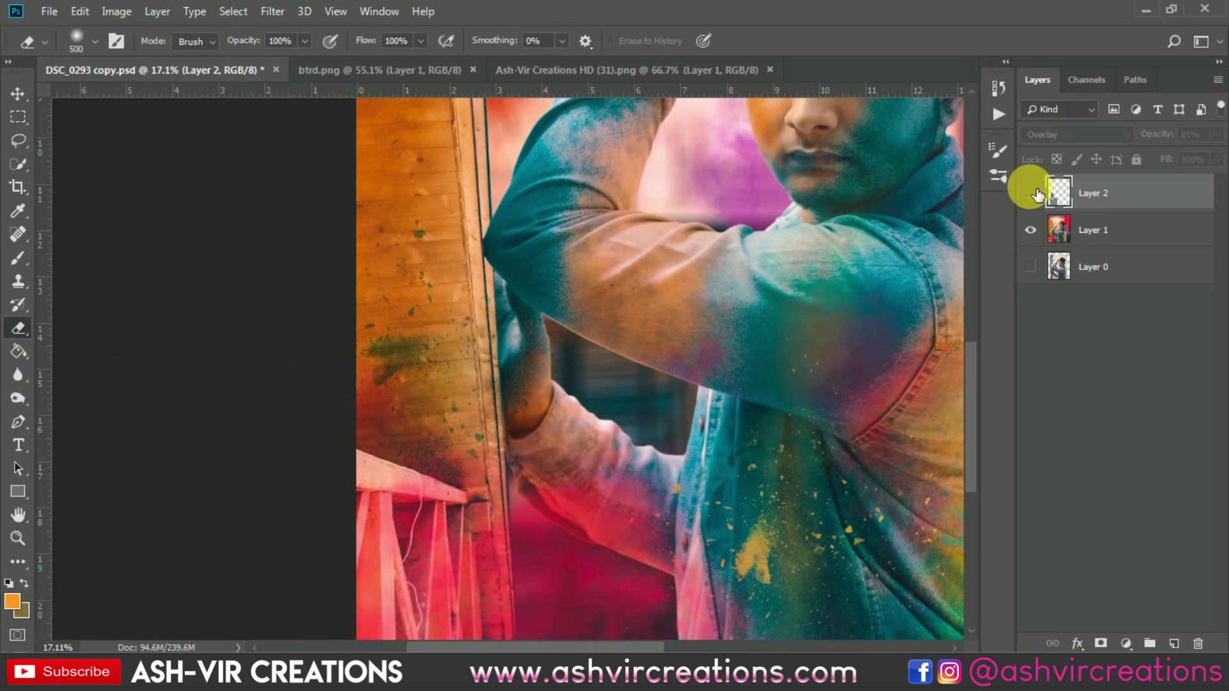
left_click(1035, 192)
left_click(1035, 192)
left_click(1035, 192)
left_click(1036, 191)
left_click(1036, 192)
left_click(1035, 192)
key("ctrl+minus")
key("ctrl+minus")
key("ctrl+minus")
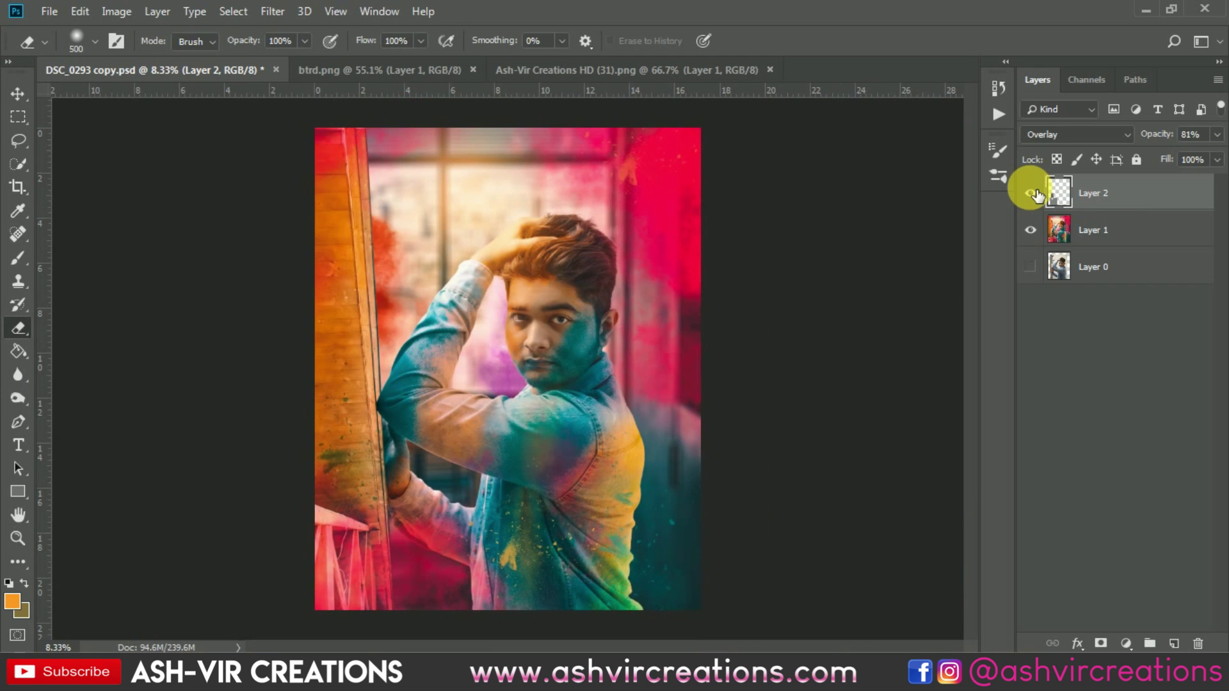
key("ctrl+plus")
key("ctrl+minus")
Step: Merge Layer 1 and Layer 2 into a single layer
left_click(1080, 229, "shift")
right_click(1086, 236)
left_click(911, 500)
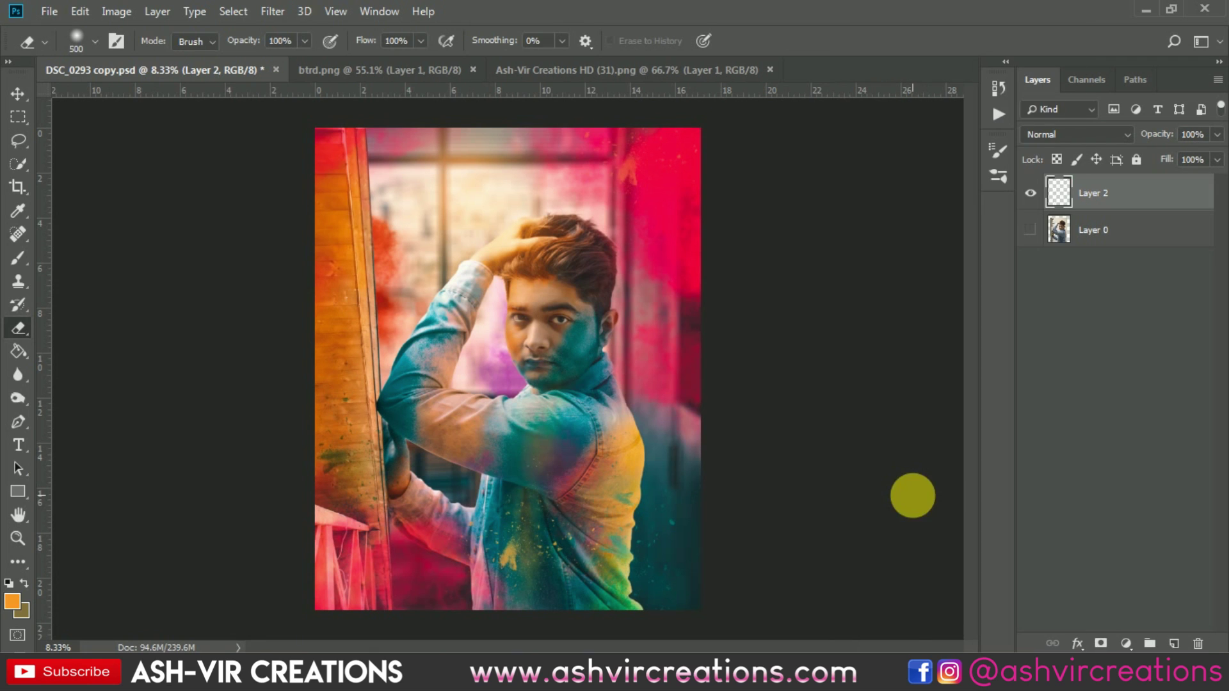
left_click(18, 186)
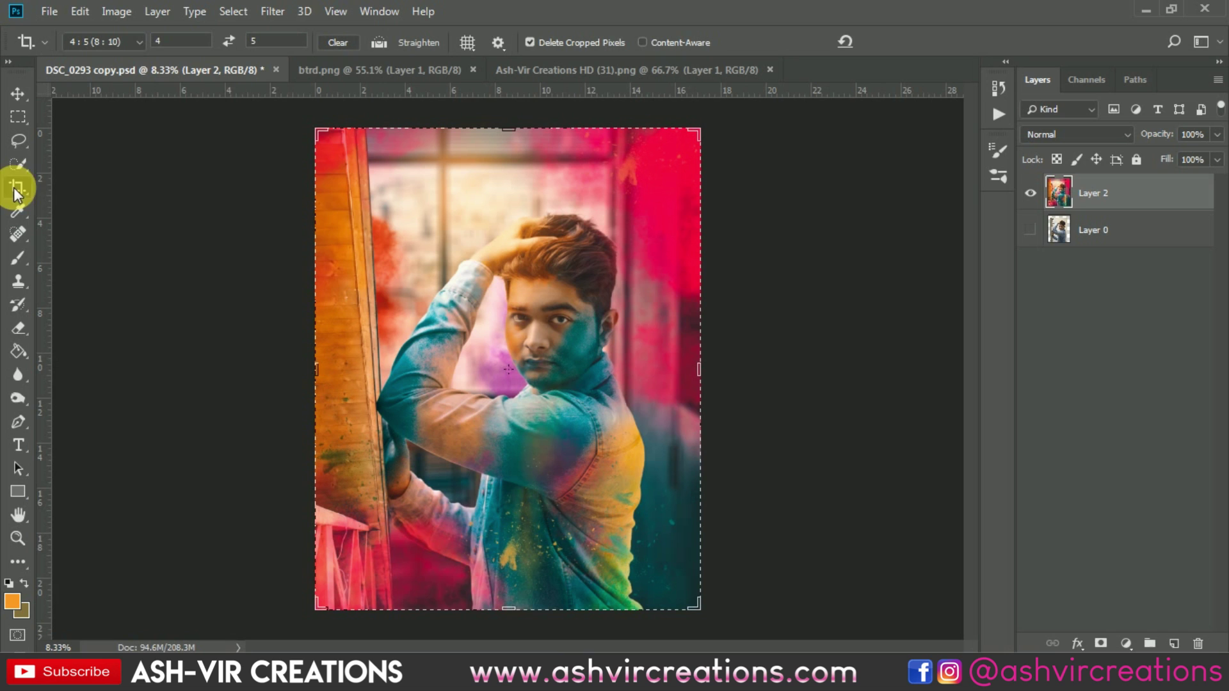
double_click(483, 258)
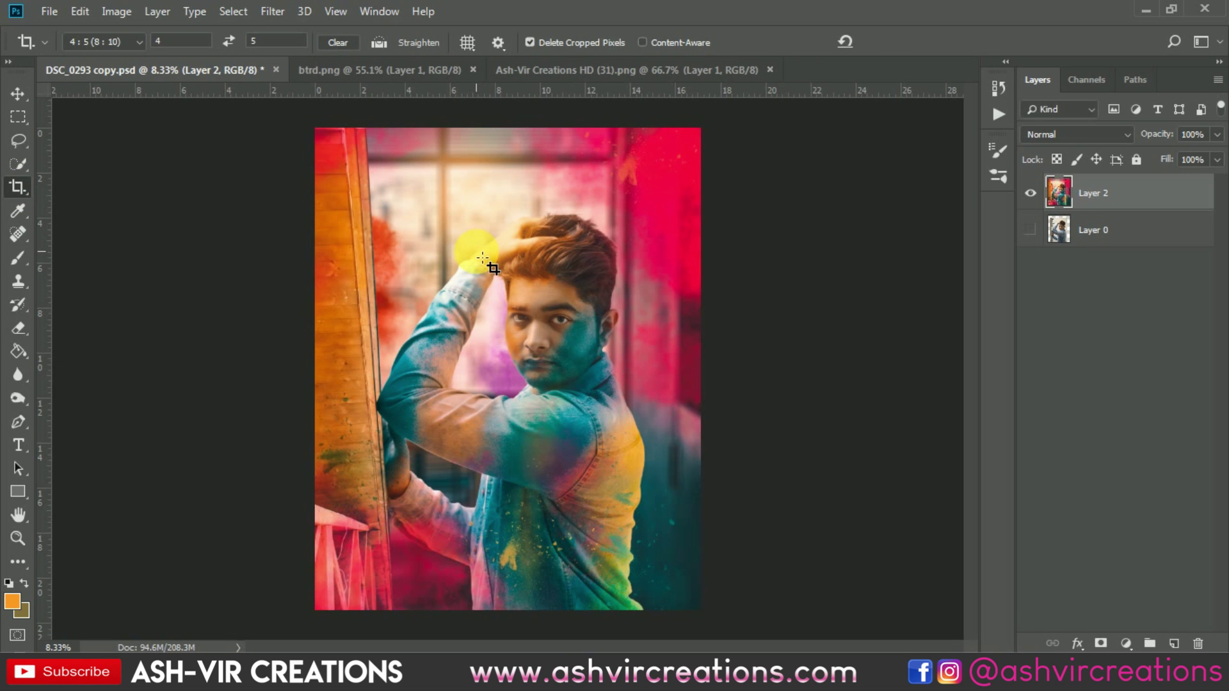
key("v")
scroll(501, 266, "down", 1)
scroll(504, 270, "up", 1)
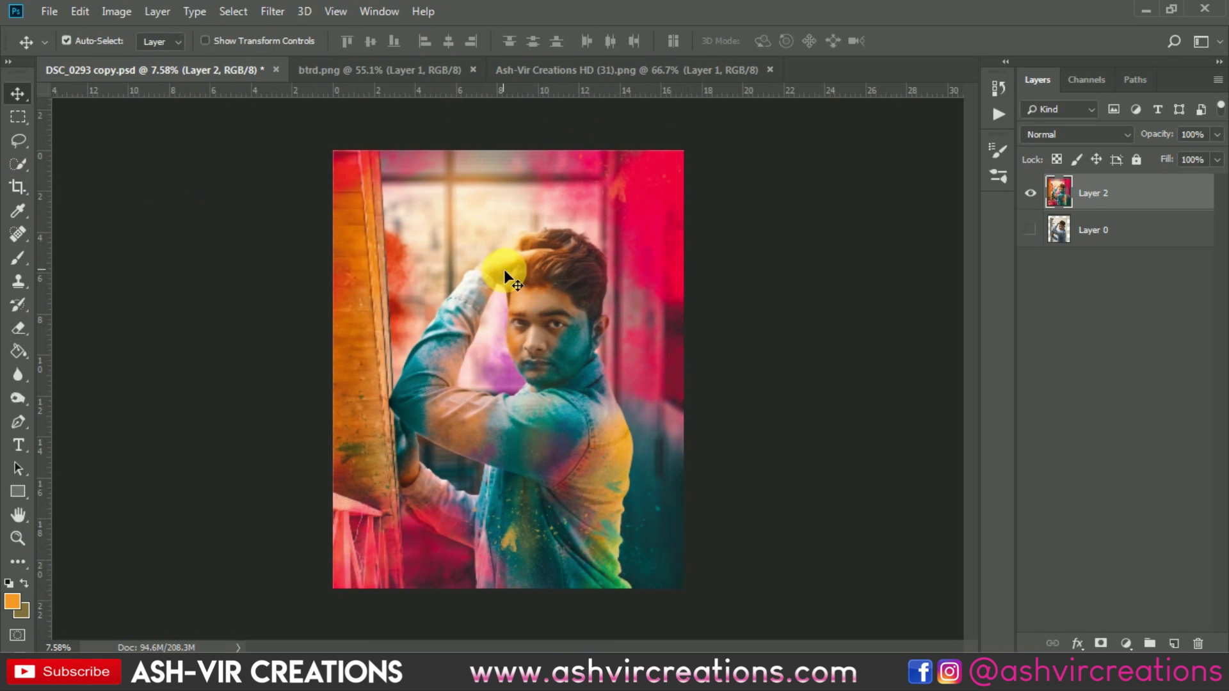
Step: Make Layer 0 visible and compare the original photo with the merged edit above it
left_click(1029, 229)
scroll(806, 295, "up", 1)
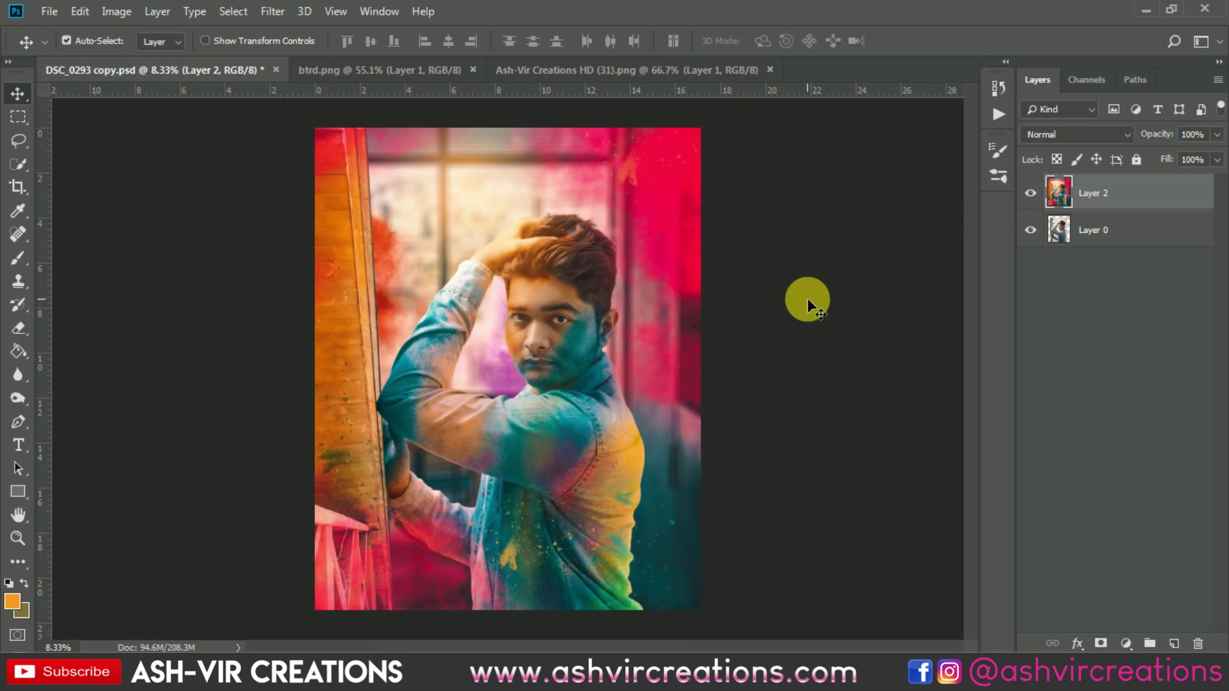
left_click(1030, 193)
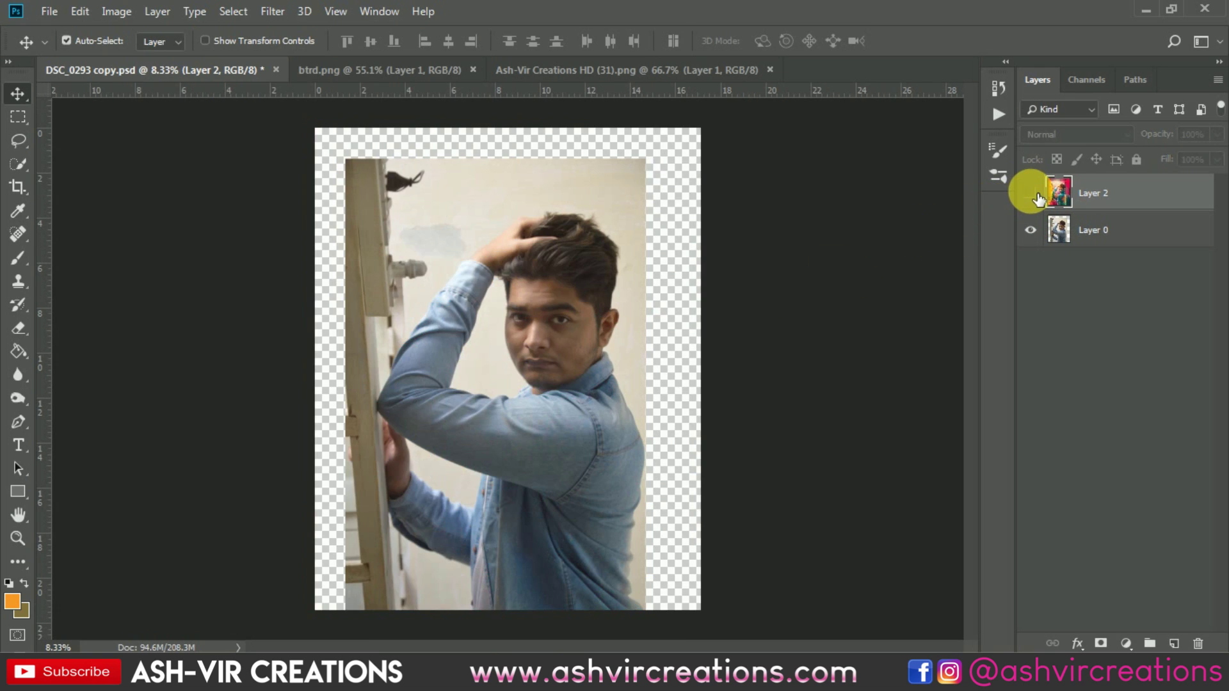
left_click(1030, 193)
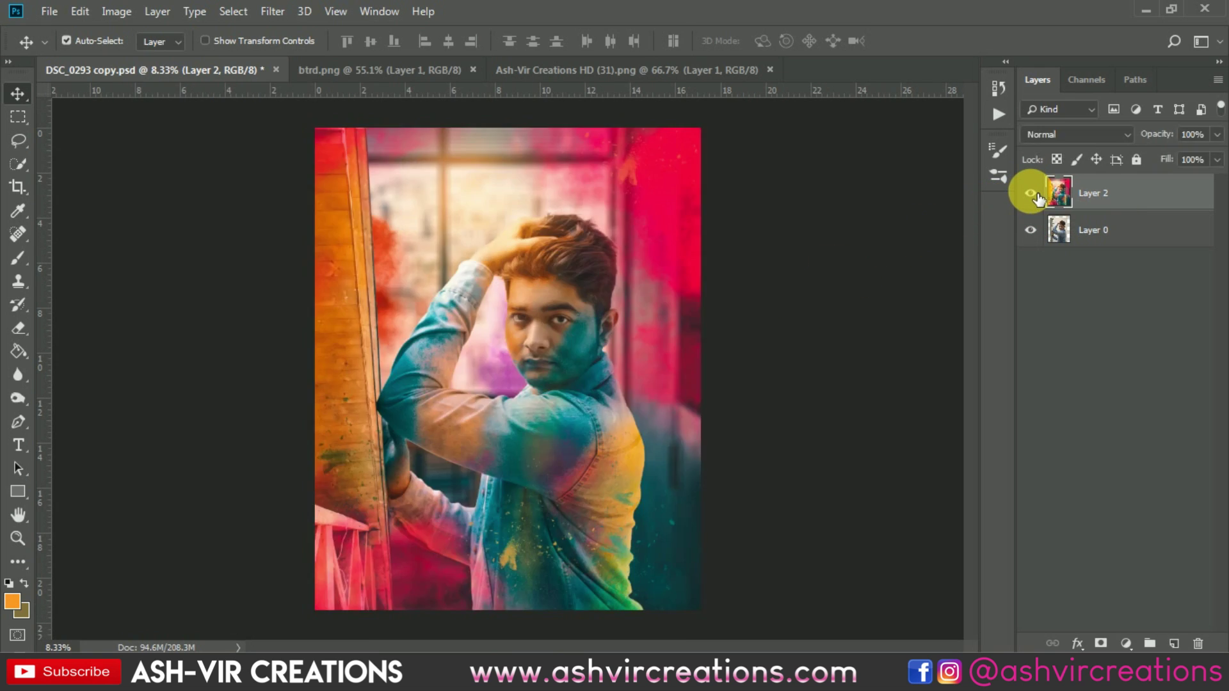
scroll(724, 313, "up", 1)
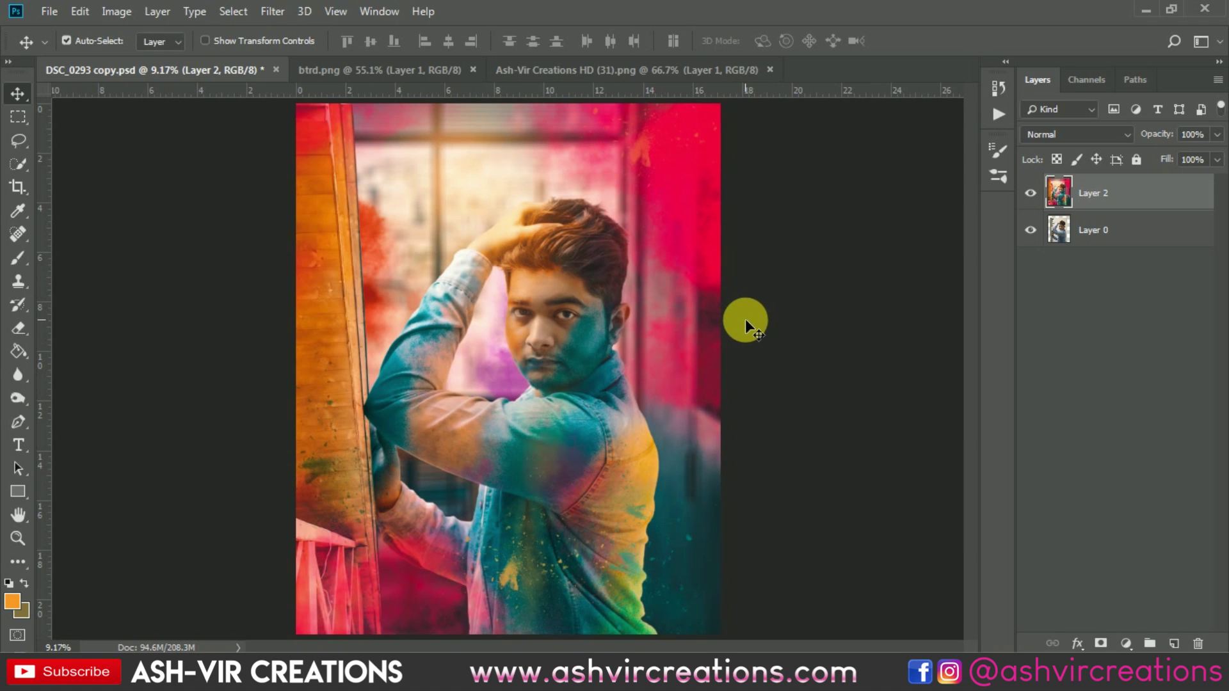
key("ctrl+minus")
key("ctrl+plus")
key("ctrl+minus")
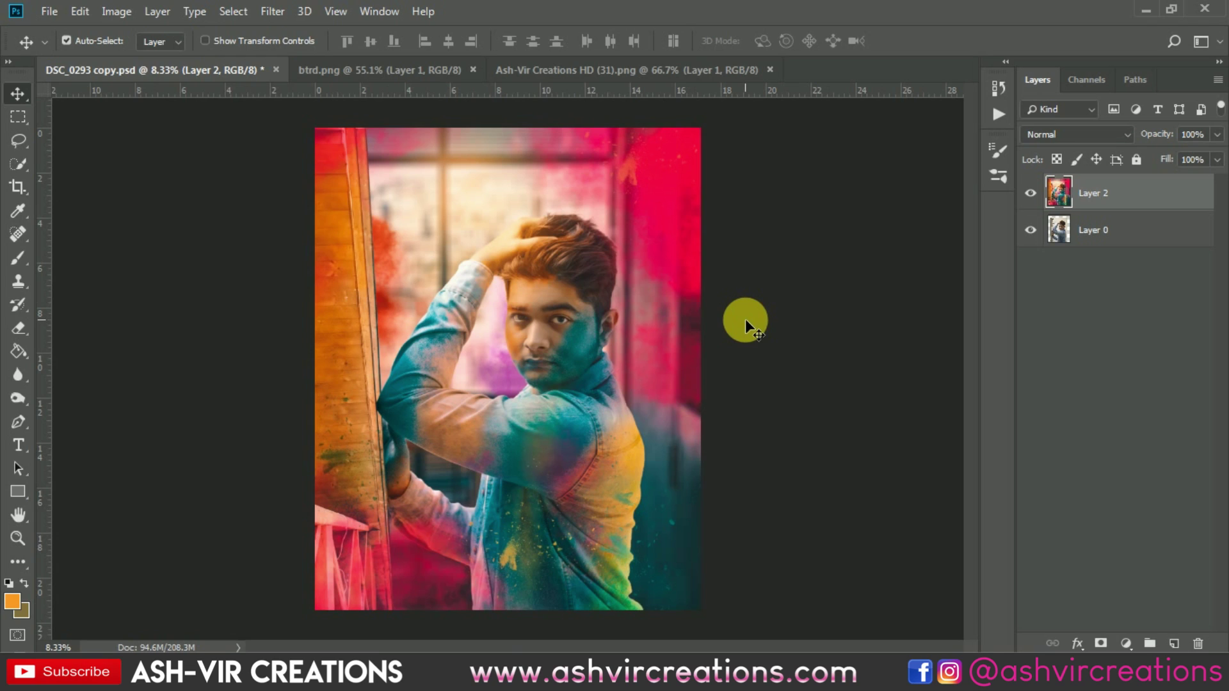
key("ctrl")
scroll(741, 382, "up", 1)
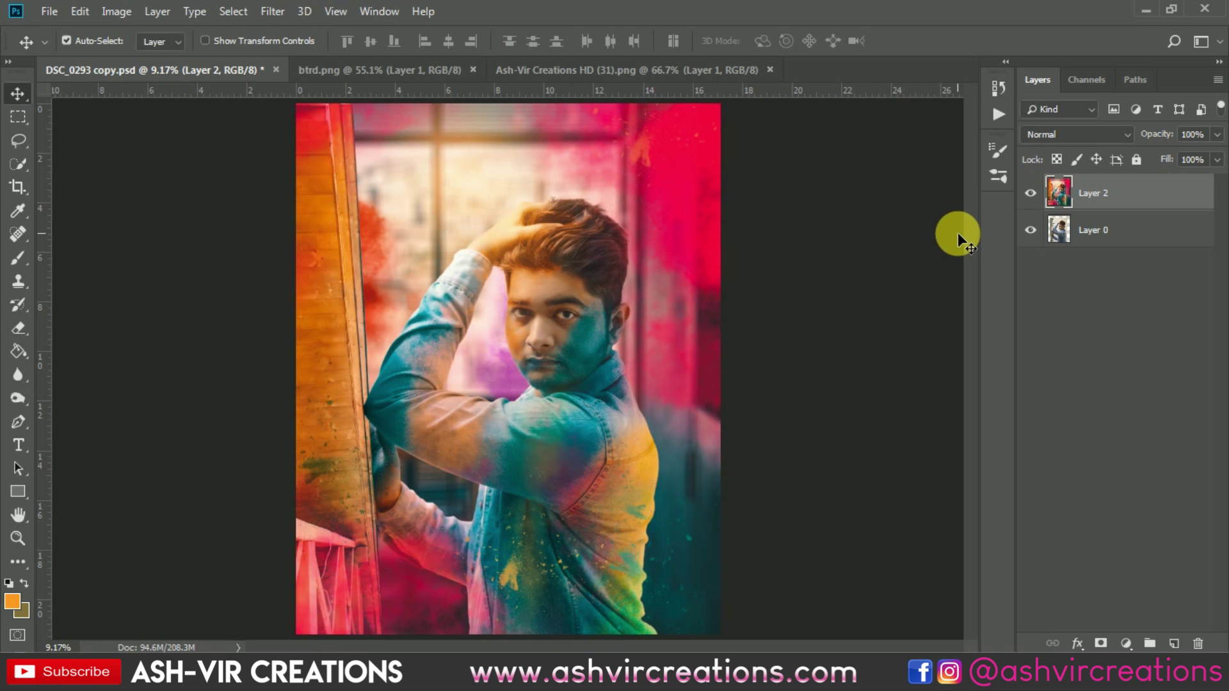
Step: Hide and show the merged layer to recheck the finished edit against the original photo
left_click(1030, 193)
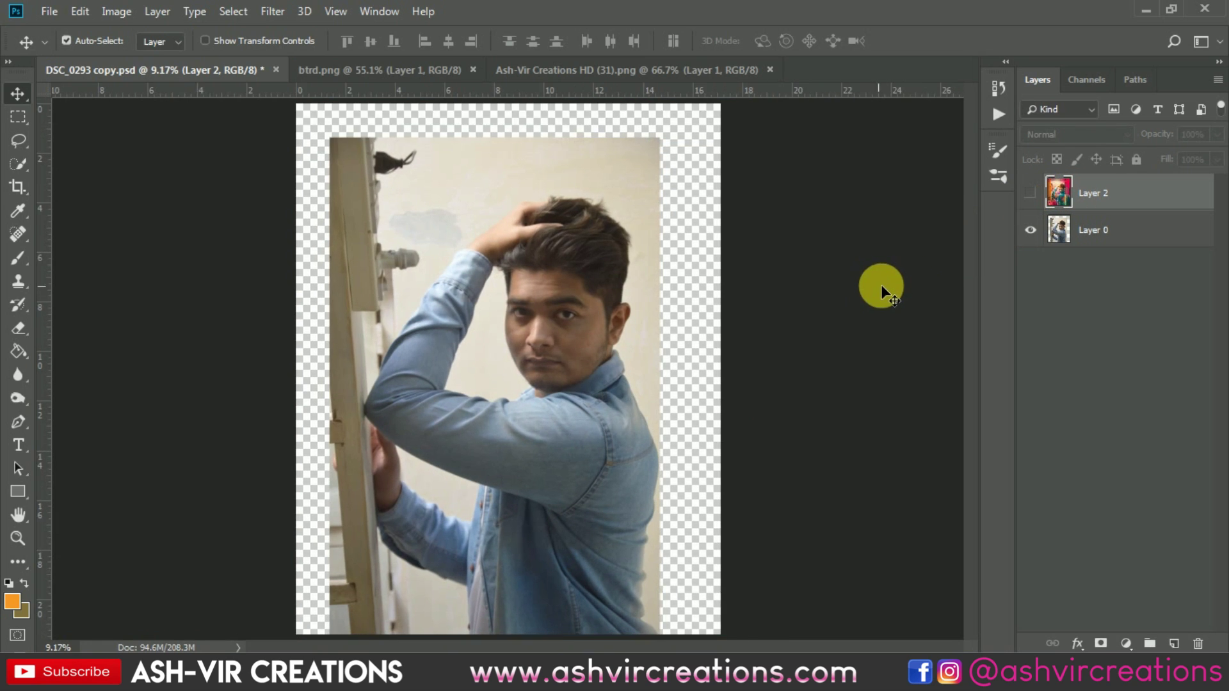
left_click(1030, 193)
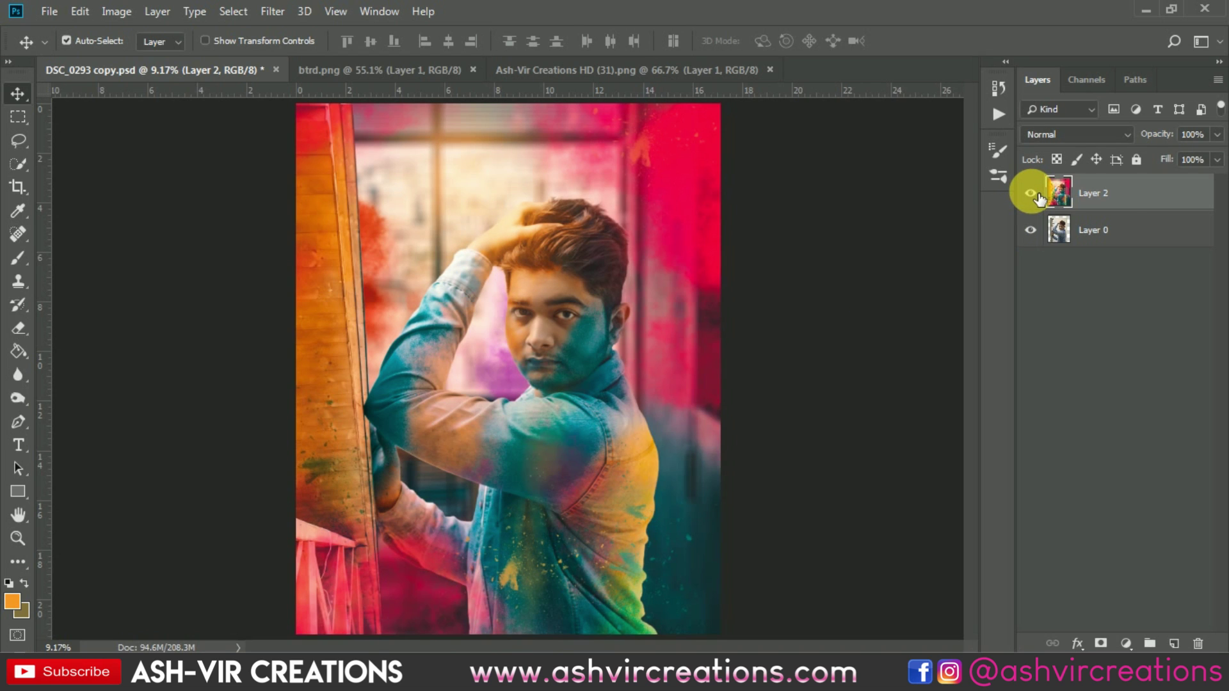
left_click(1030, 194)
left_click(1030, 193)
scroll(814, 352, "up", 1)
scroll(814, 352, "down", 1)
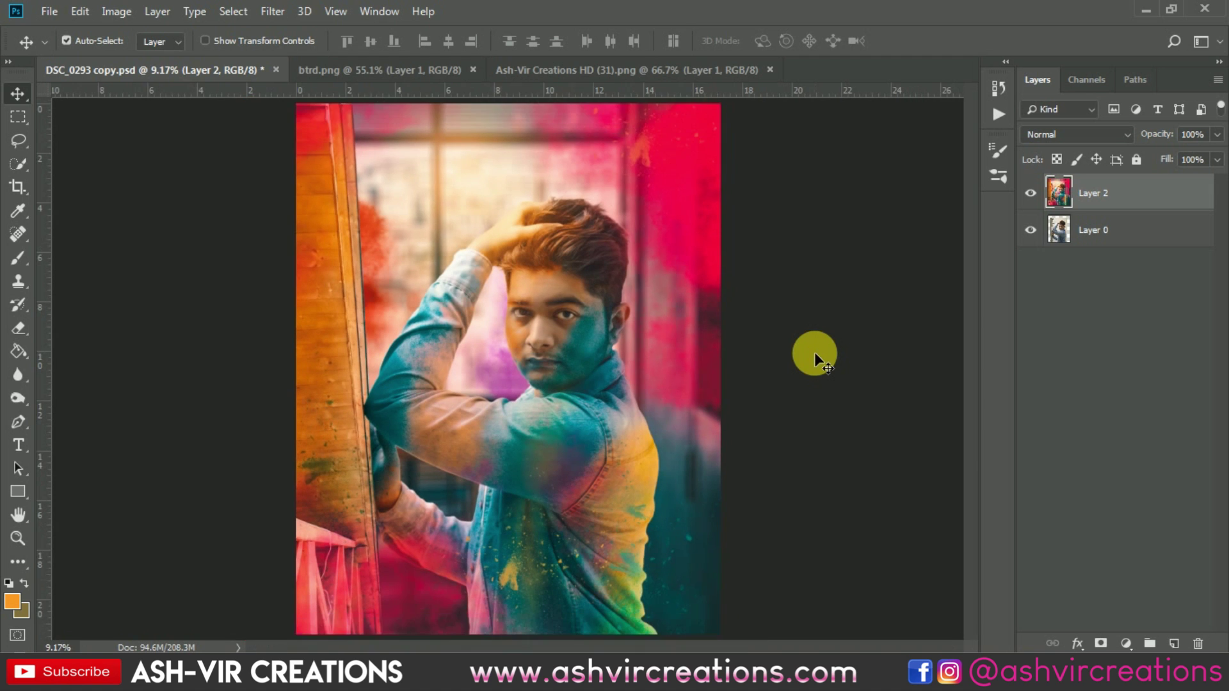
Step: Examine the finished portrait's face, hair, jacket, post and background up close and as a whole
scroll(718, 416, "up", 5)
left_click_drag(554, 379, 719, 461)
scroll(656, 439, "up", 1)
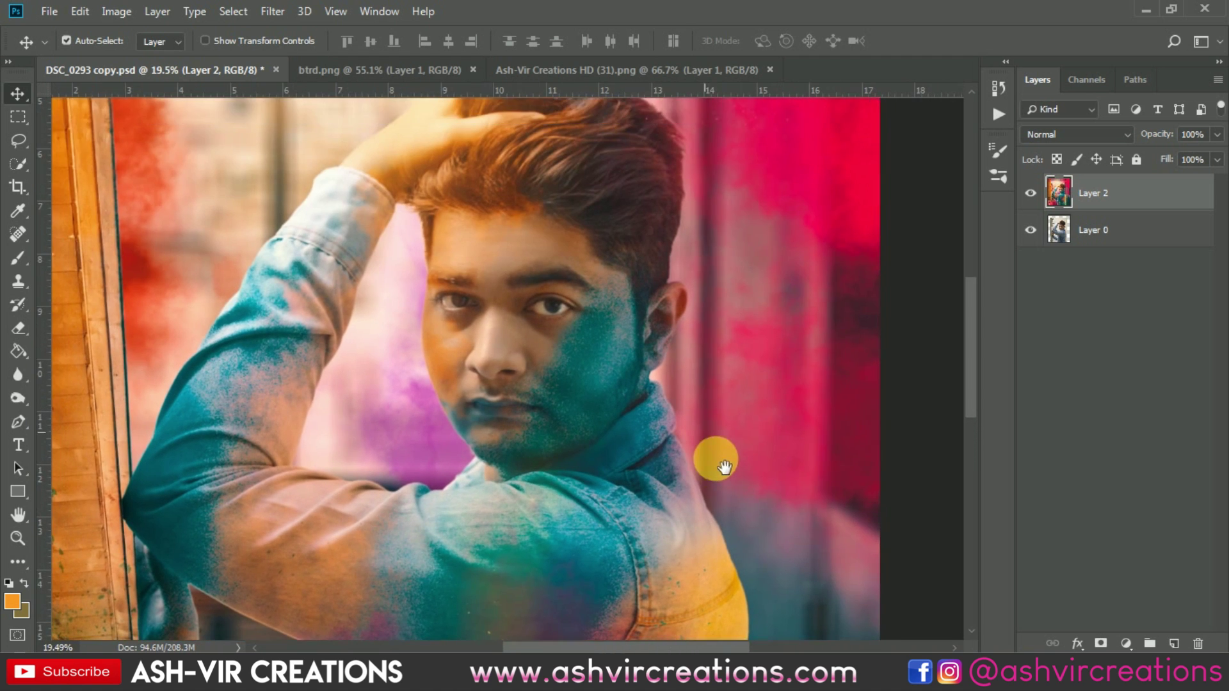
left_click_drag(826, 439, 900, 483)
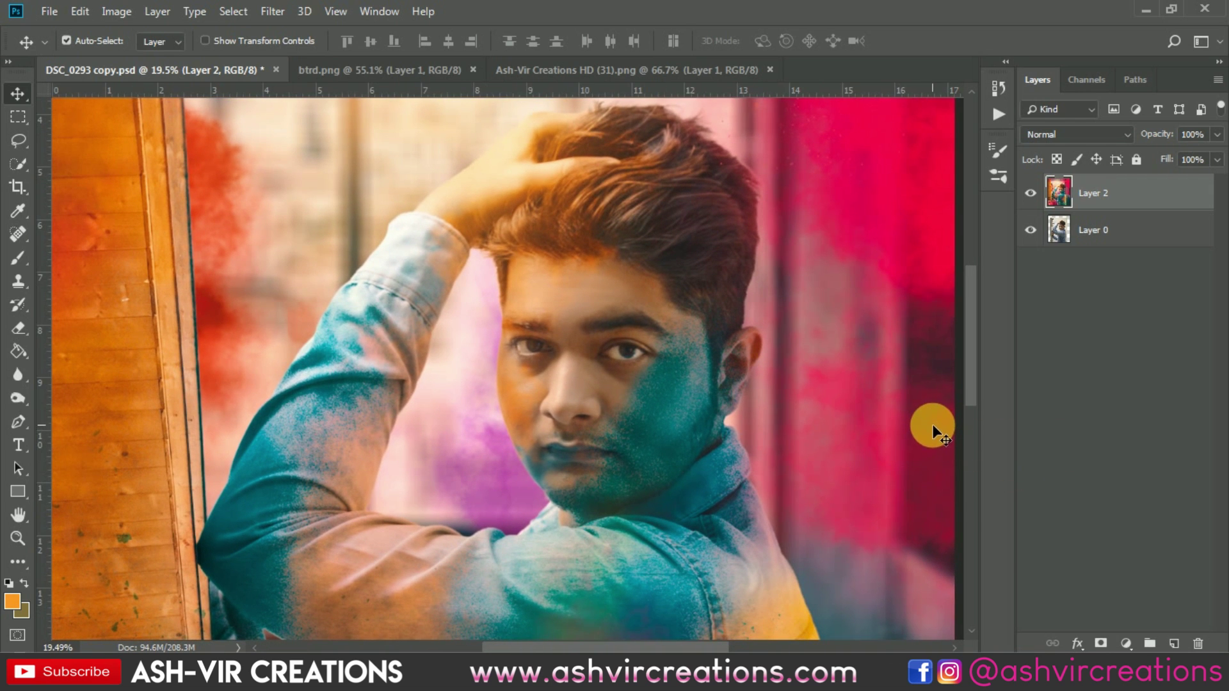
scroll(932, 424, "down", 1)
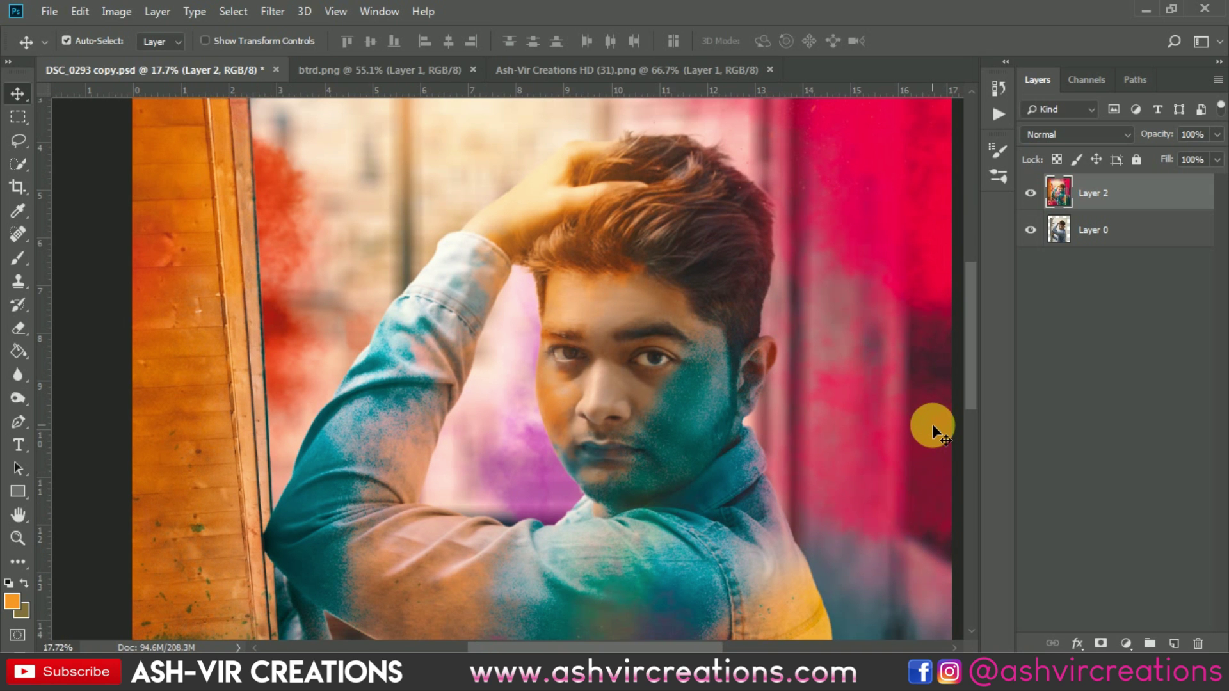
scroll(931, 424, "down", 4)
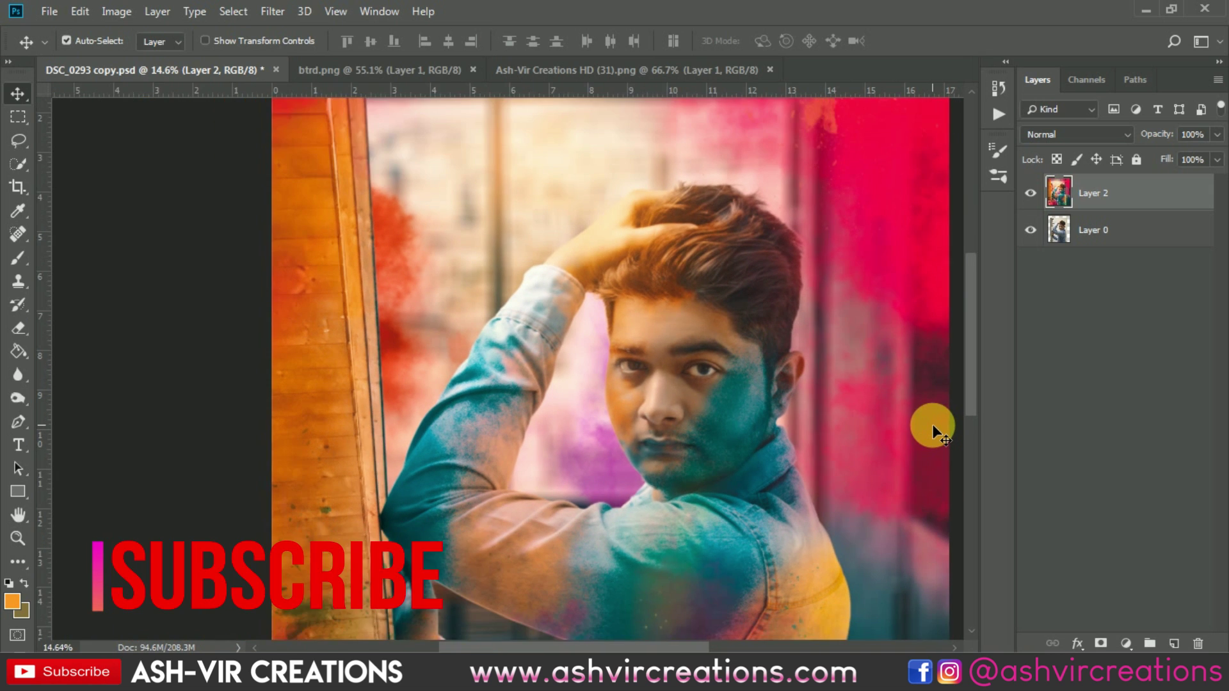
scroll(932, 424, "down", 1)
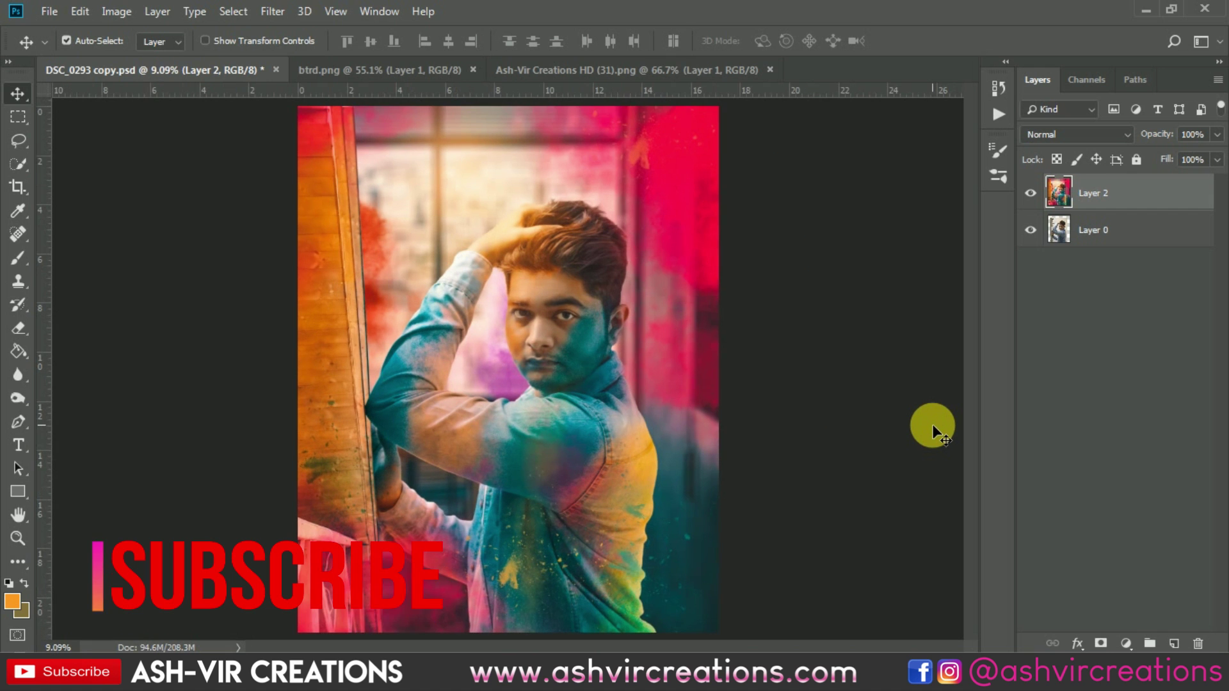
scroll(931, 424, "up", 4)
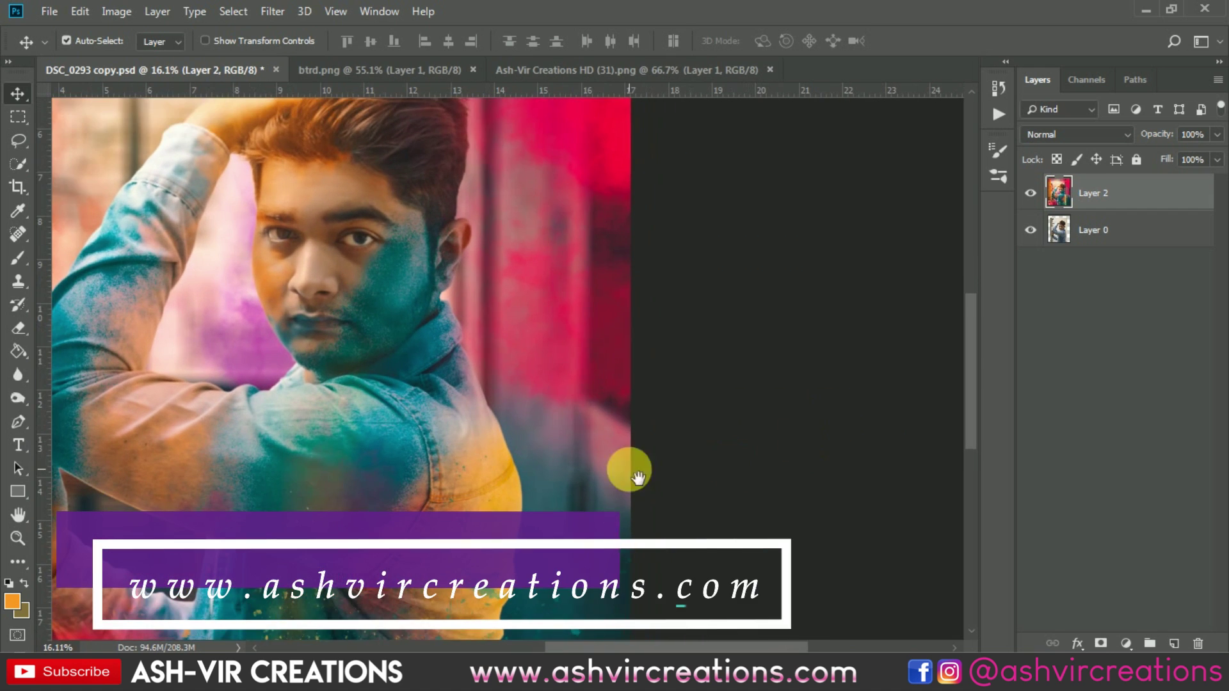
left_click_drag(625, 471, 784, 261)
left_click_drag(659, 403, 751, 404)
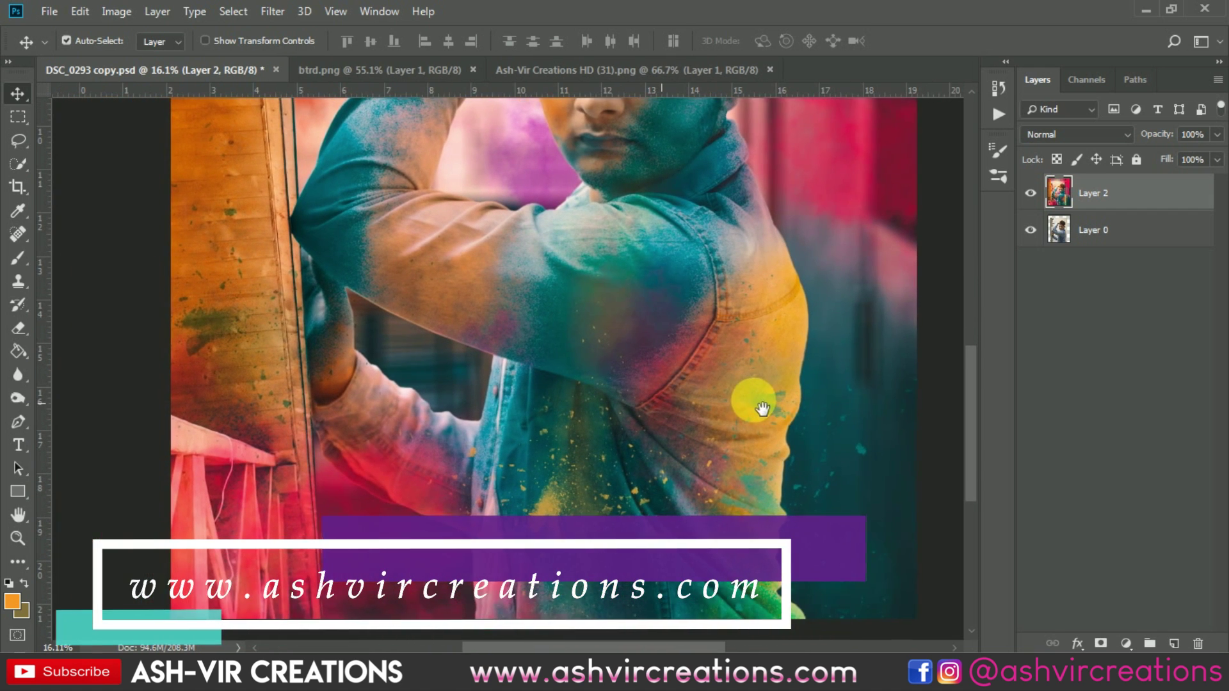
scroll(808, 469, "up", 1)
left_click_drag(845, 417, 837, 431)
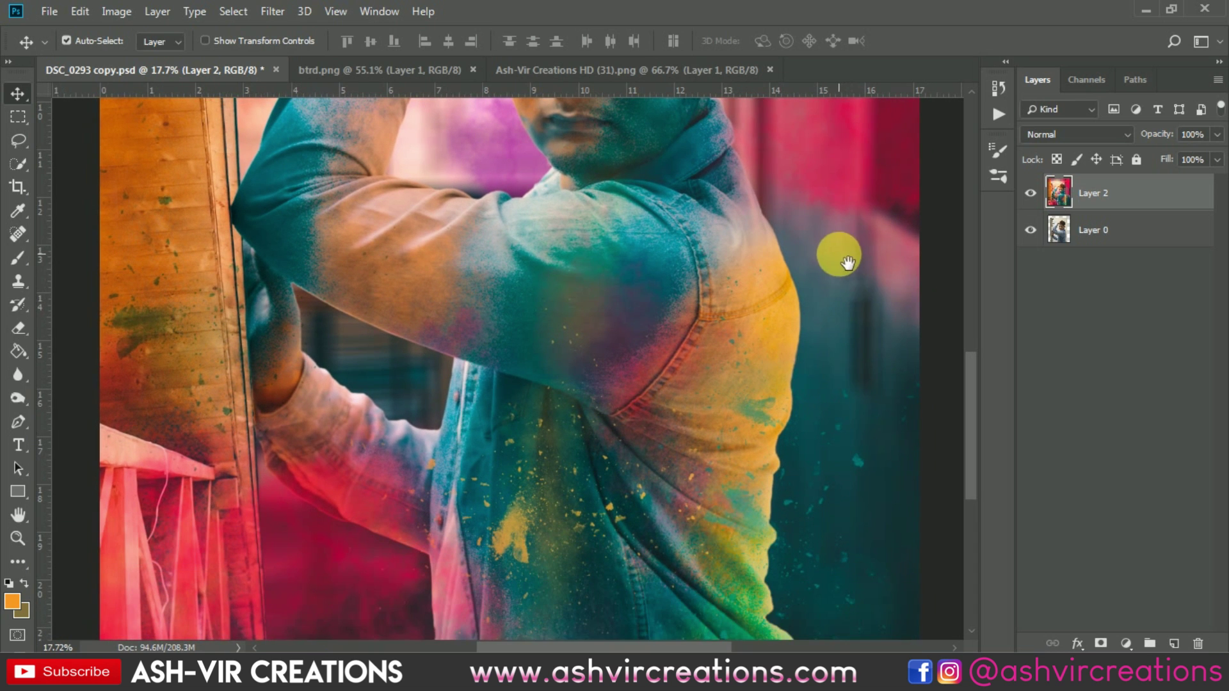
left_click_drag(836, 256, 835, 423)
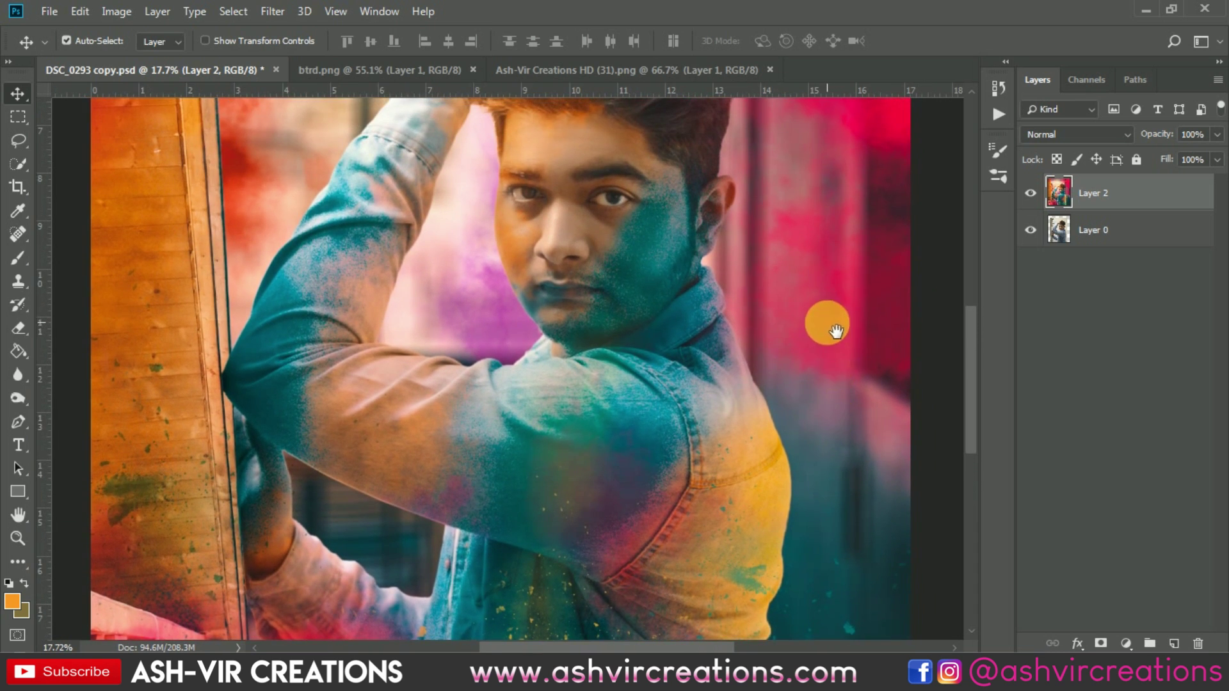
left_click_drag(823, 329, 814, 576)
left_click_drag(837, 459, 828, 489)
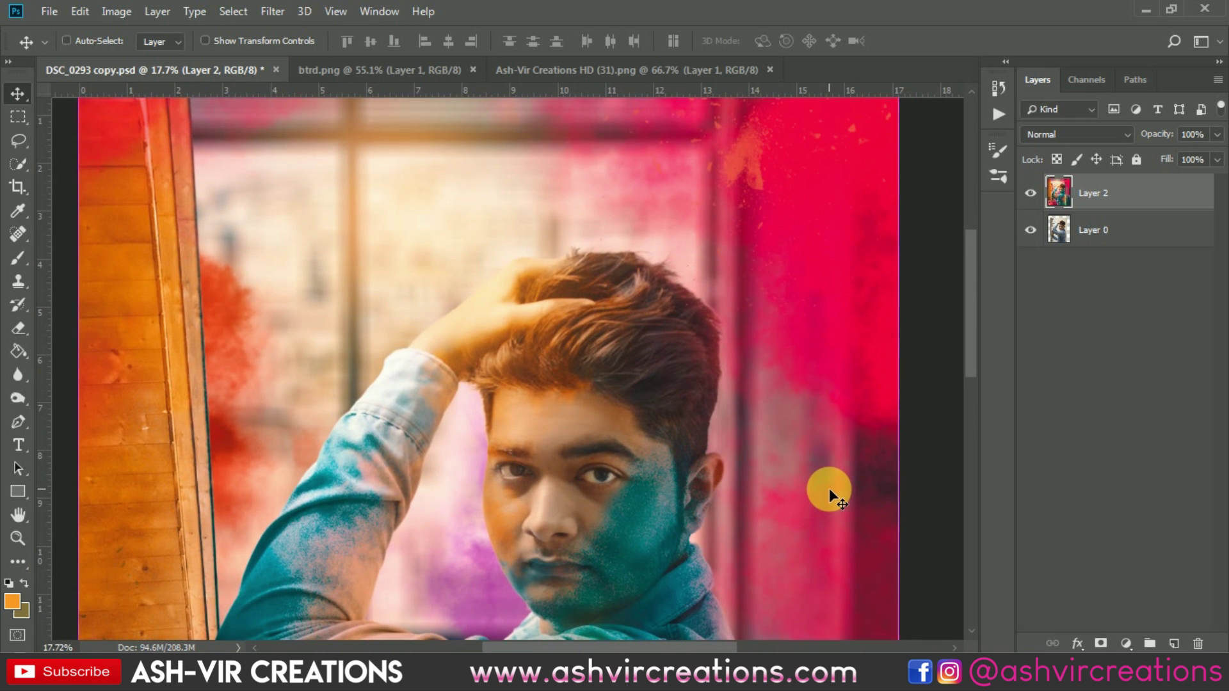
key("ctrl+0")
scroll(725, 435, "down", 1)
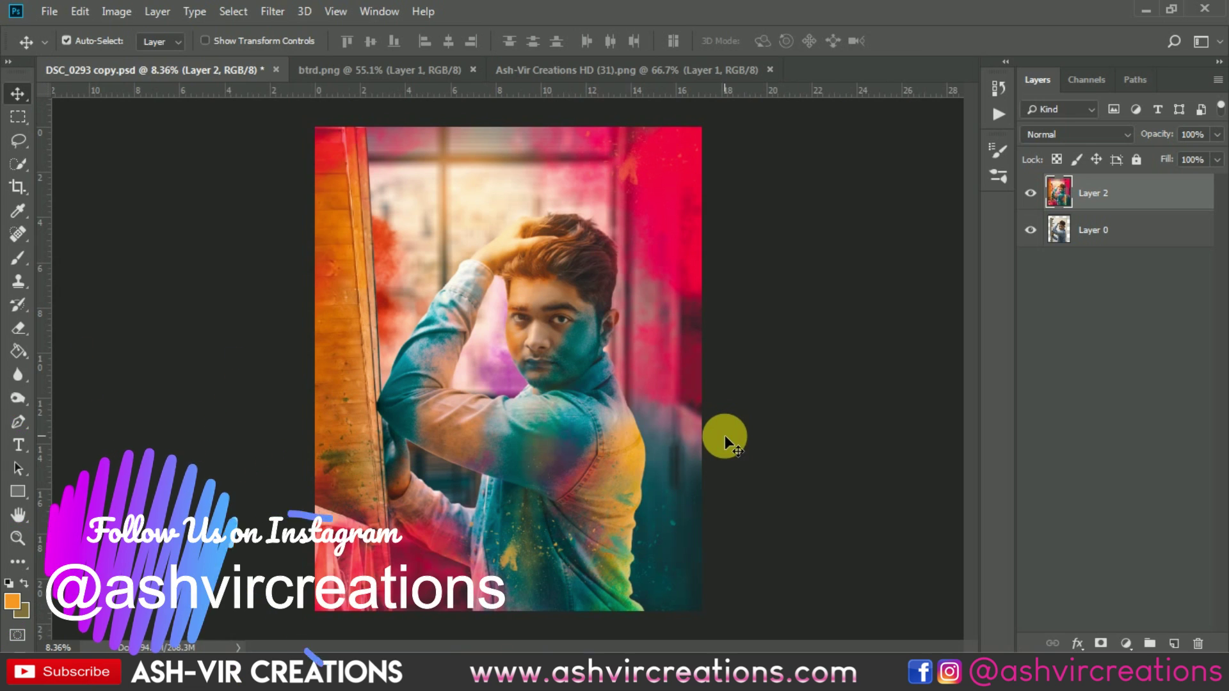
scroll(724, 424, "up", 1)
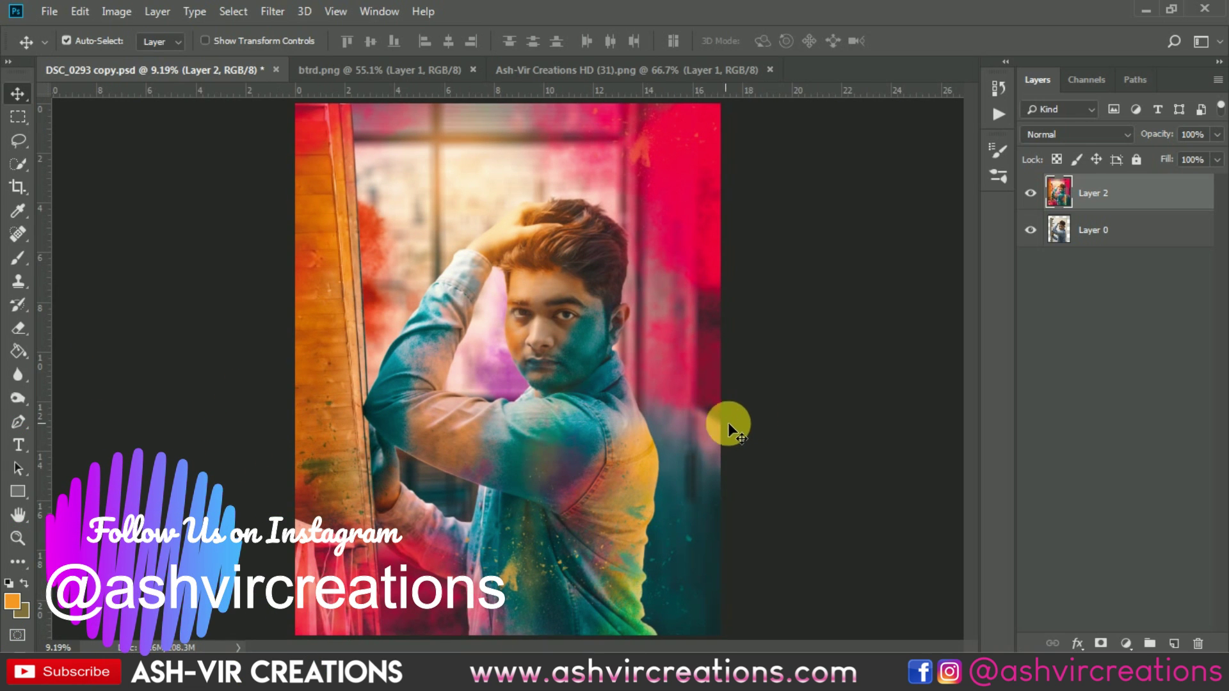